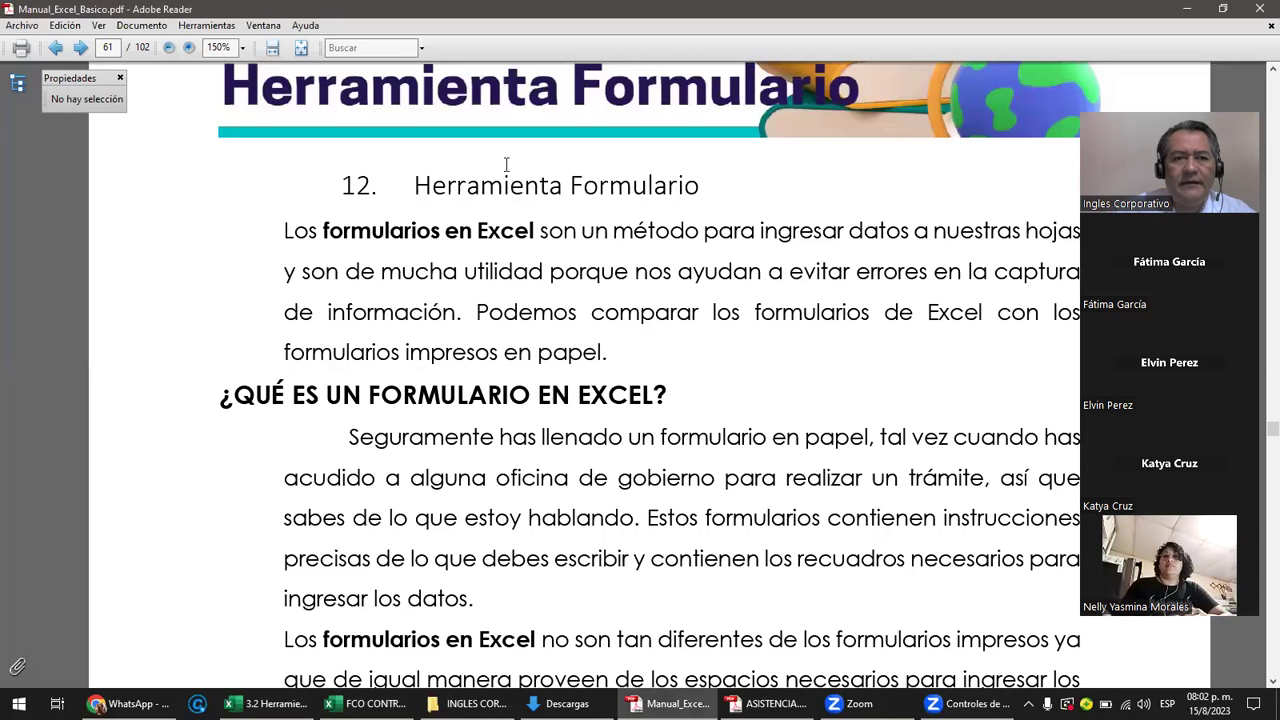
Read the Herramienta Formulario manual page, then switch to the 3.2 Herramienta formulario Excel workbook.
click(510, 186)
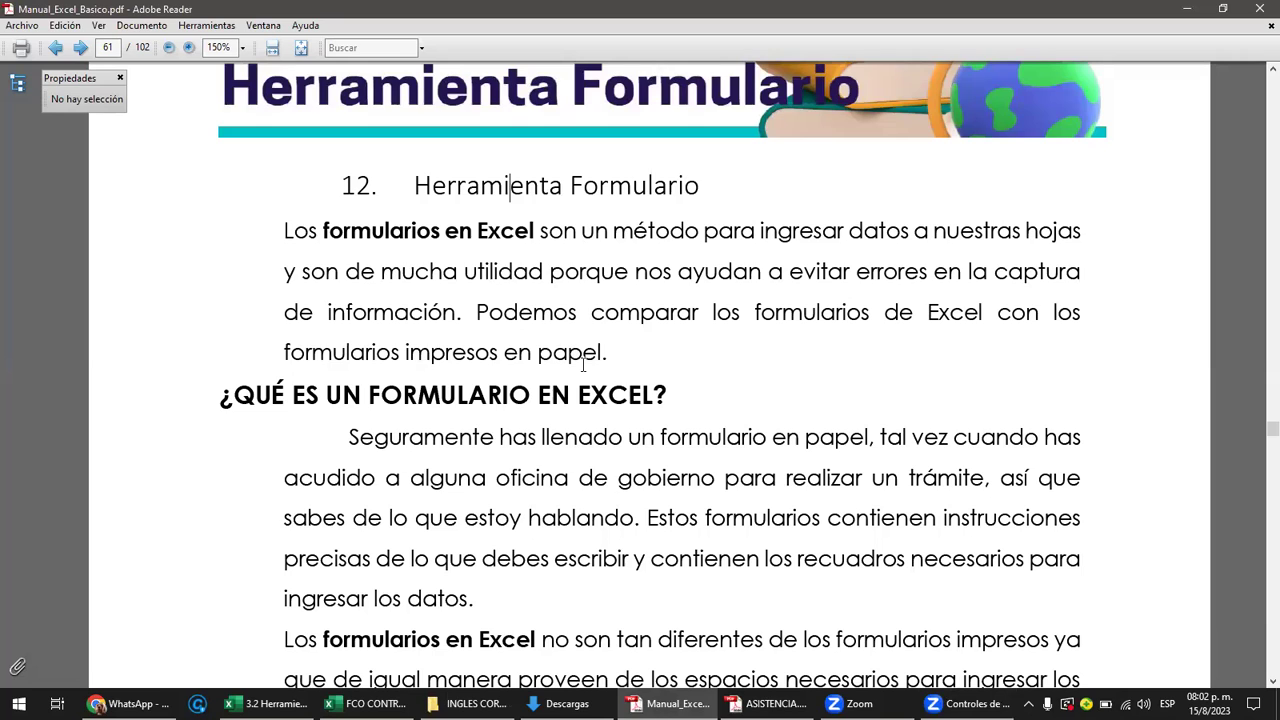
scroll(583, 365, up, 2)
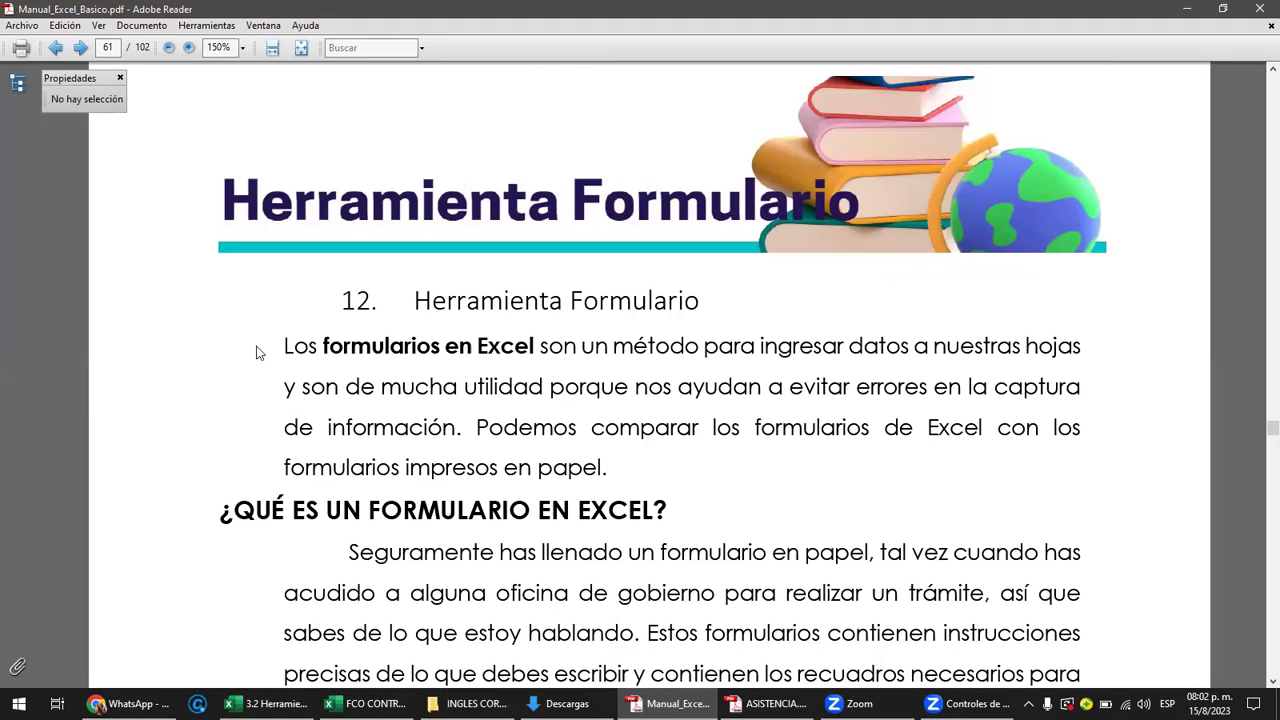
scroll(405, 205, down, 1)
scroll(414, 200, down, 1)
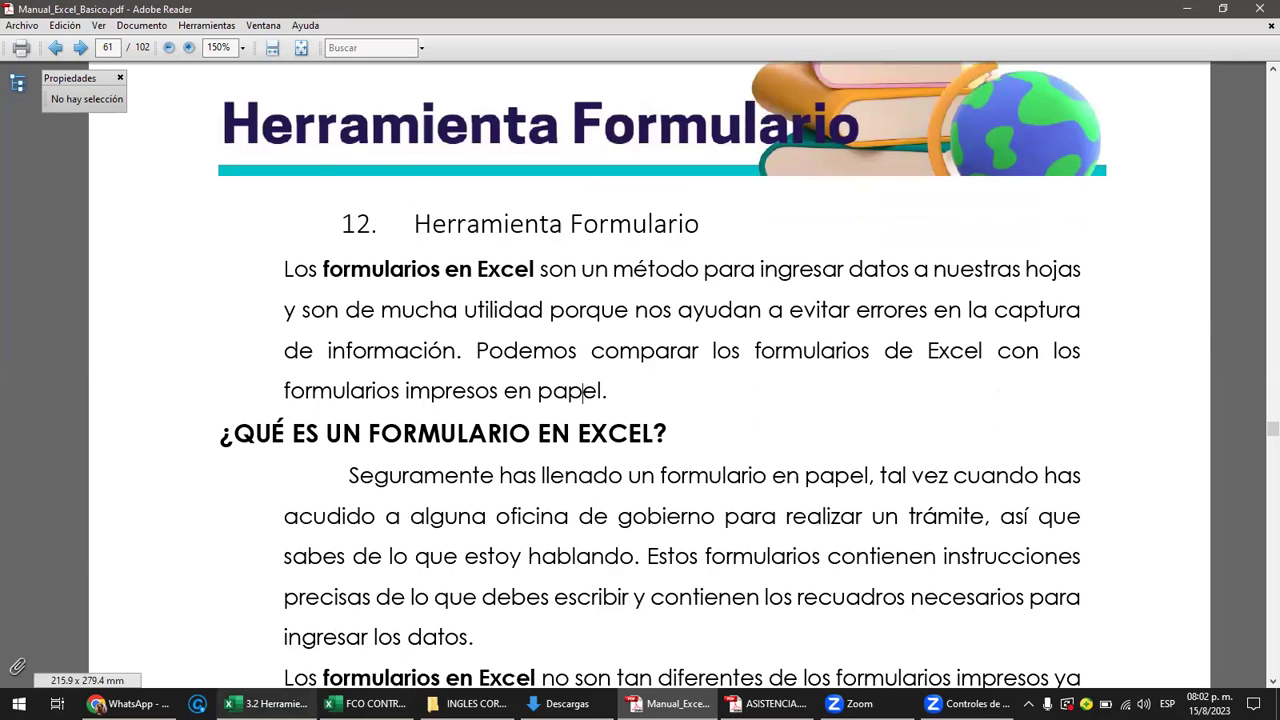
mouse_move(266, 703)
click(235, 640)
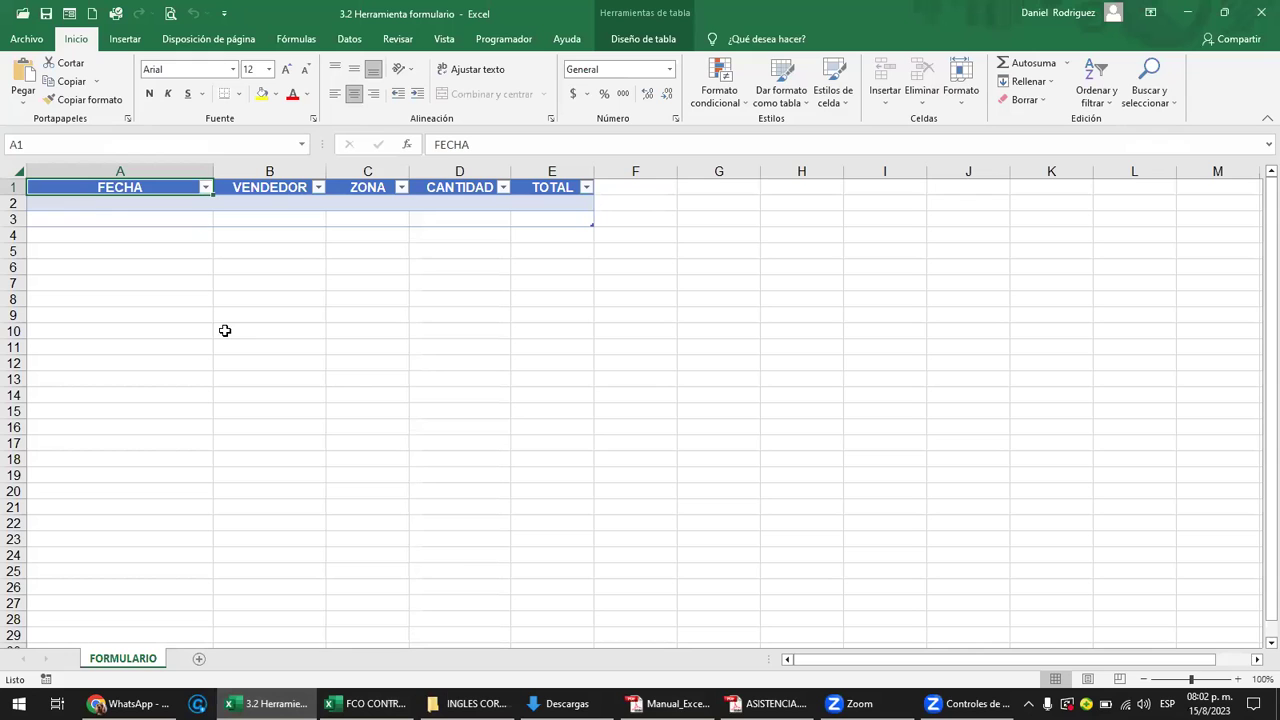
Open the recent FILTROS workbook and inspect its FECHA header and first date entry.
click(29, 42)
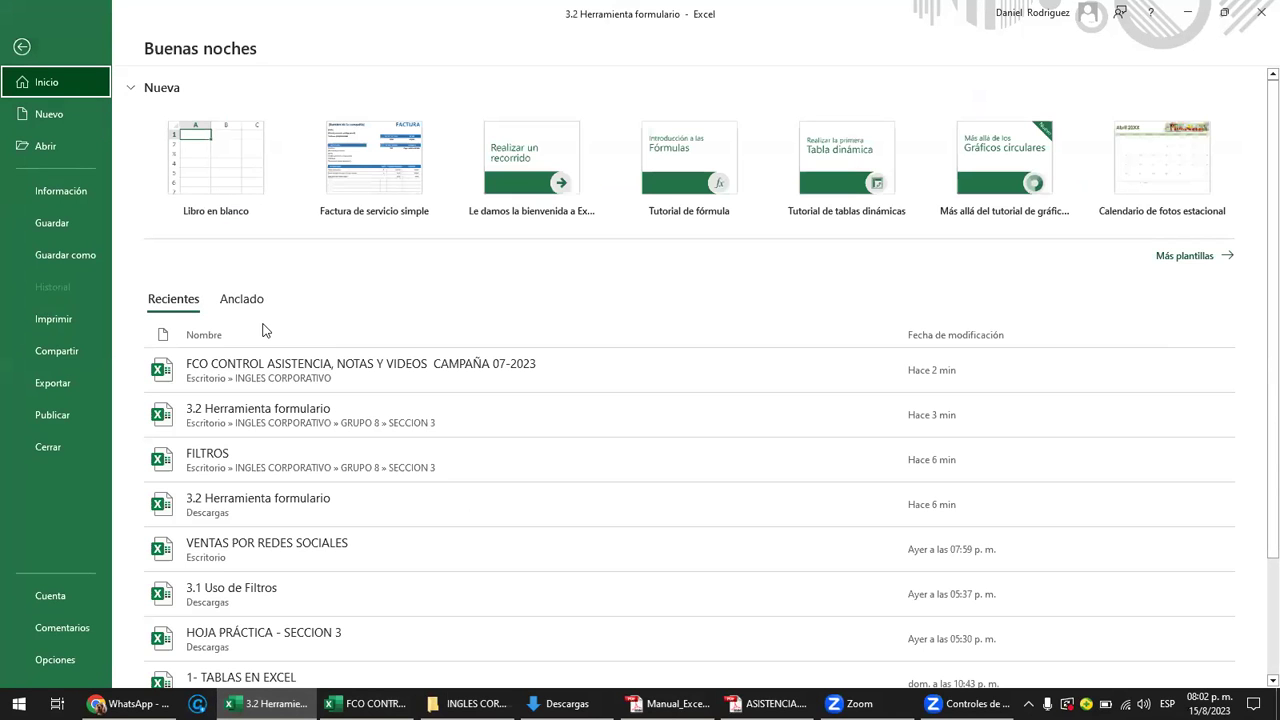
click(292, 460)
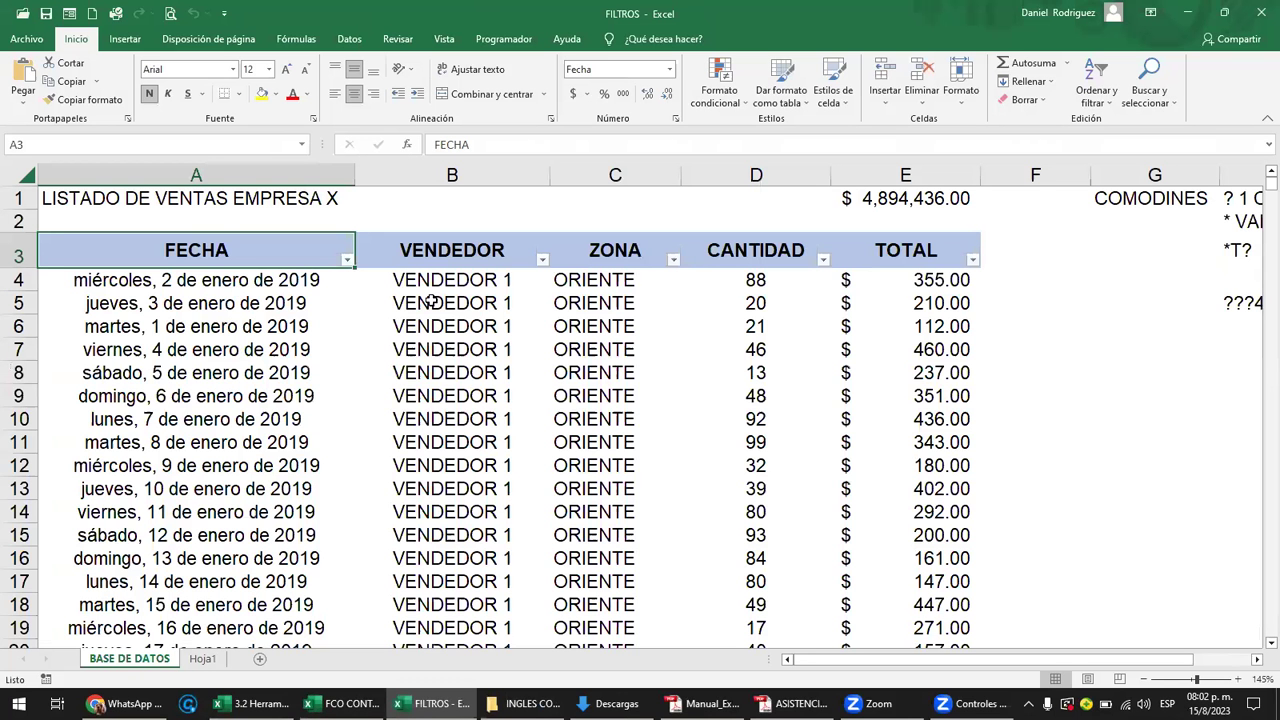
click(197, 290)
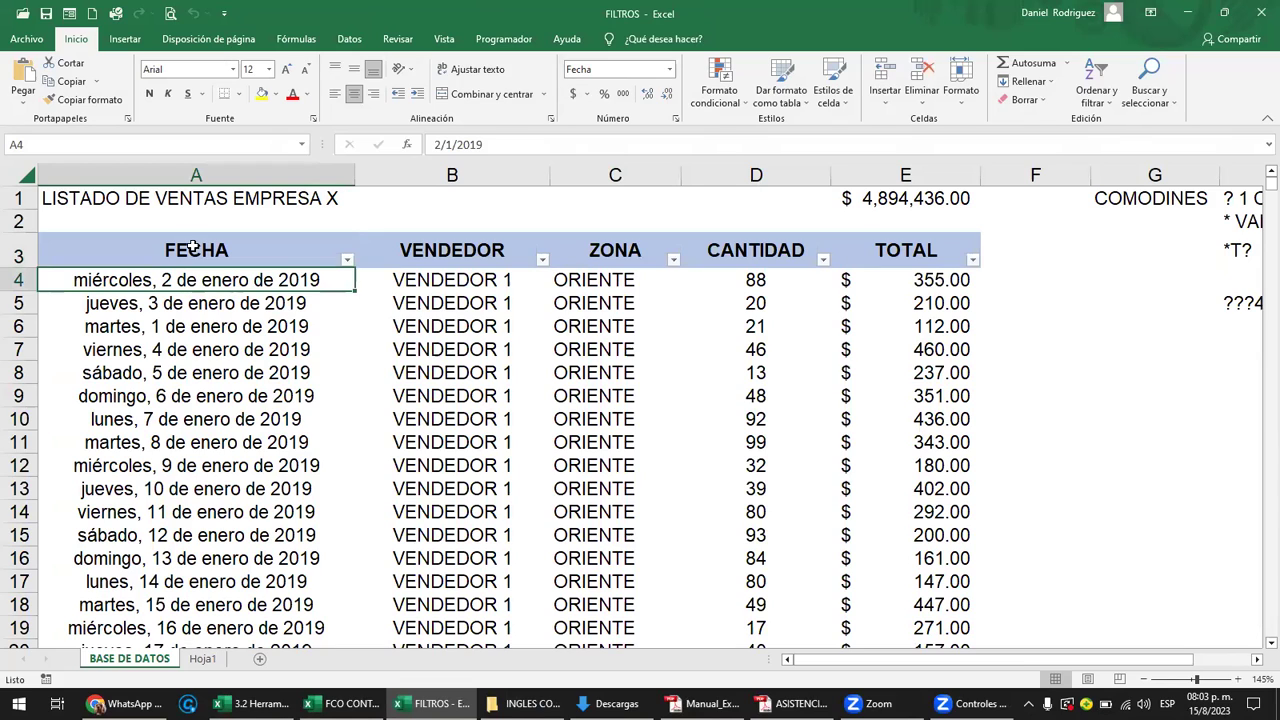
click(195, 247)
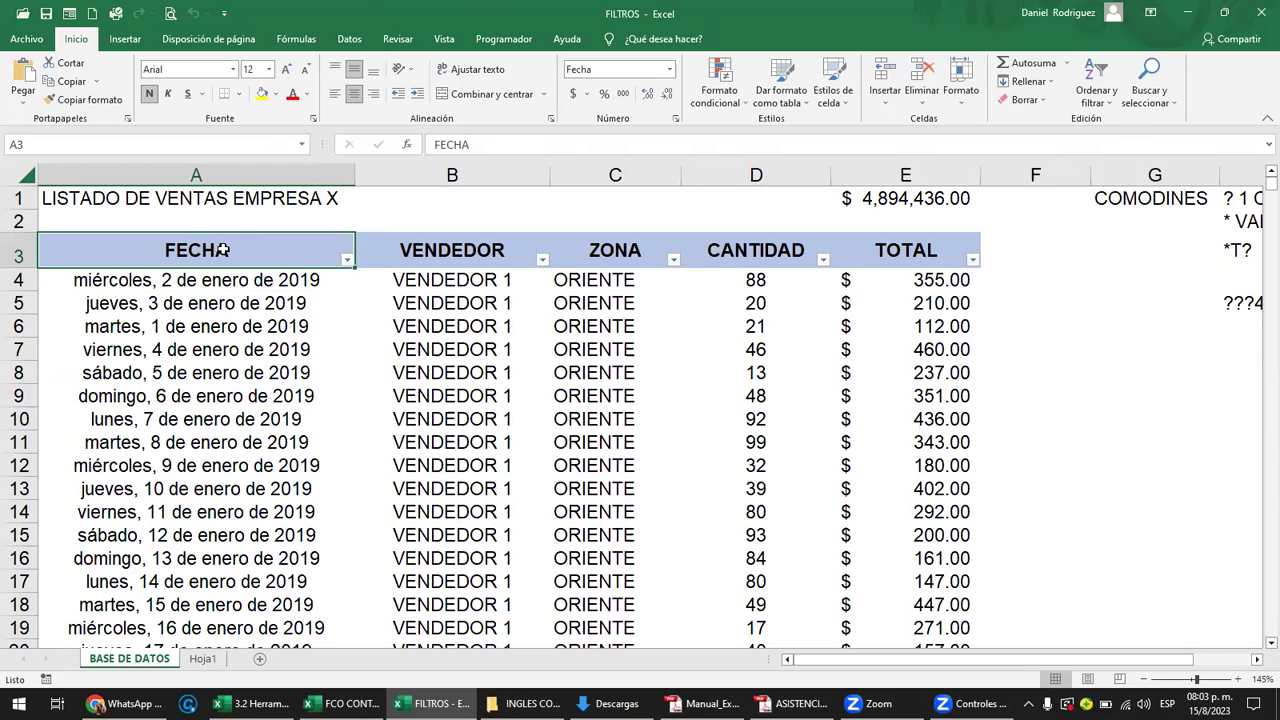
click(189, 281)
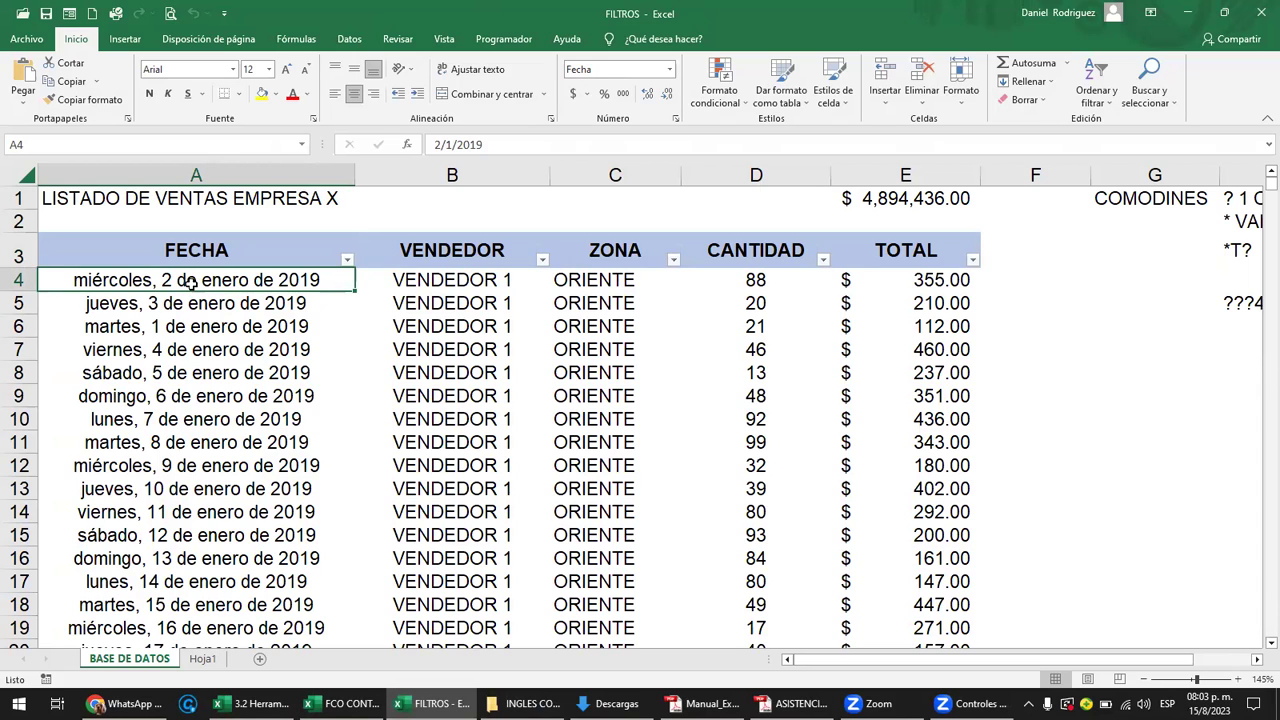
Append a sale in row 16444: 15/8/2023, VENDEDOR 5, CENTRO, quantity 38, total 200.
key(ctrl+Down)
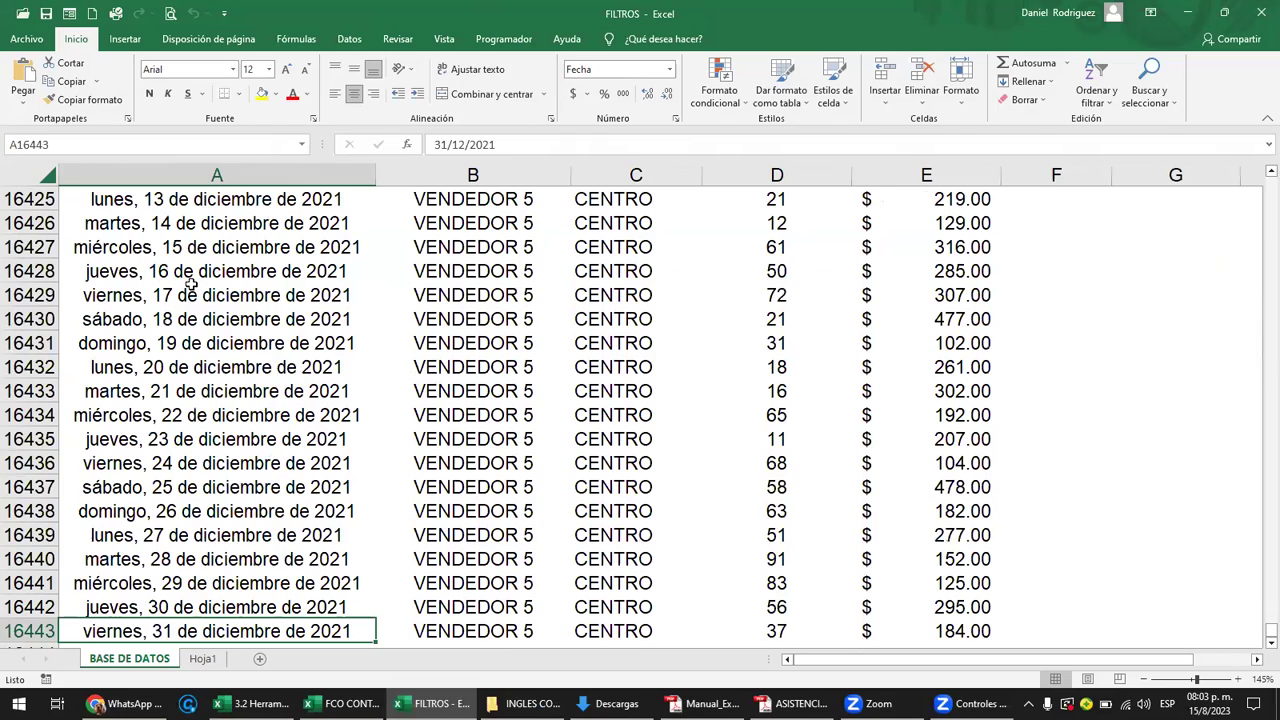
key(Down)
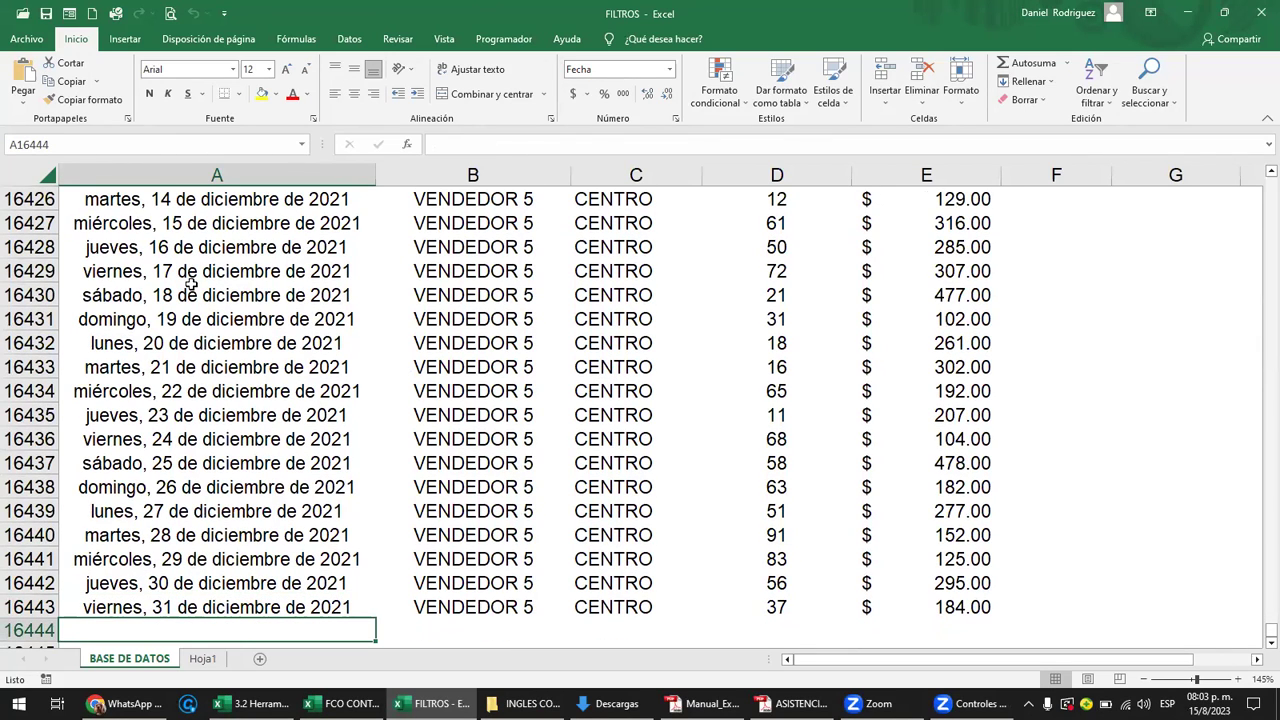
text(15/)
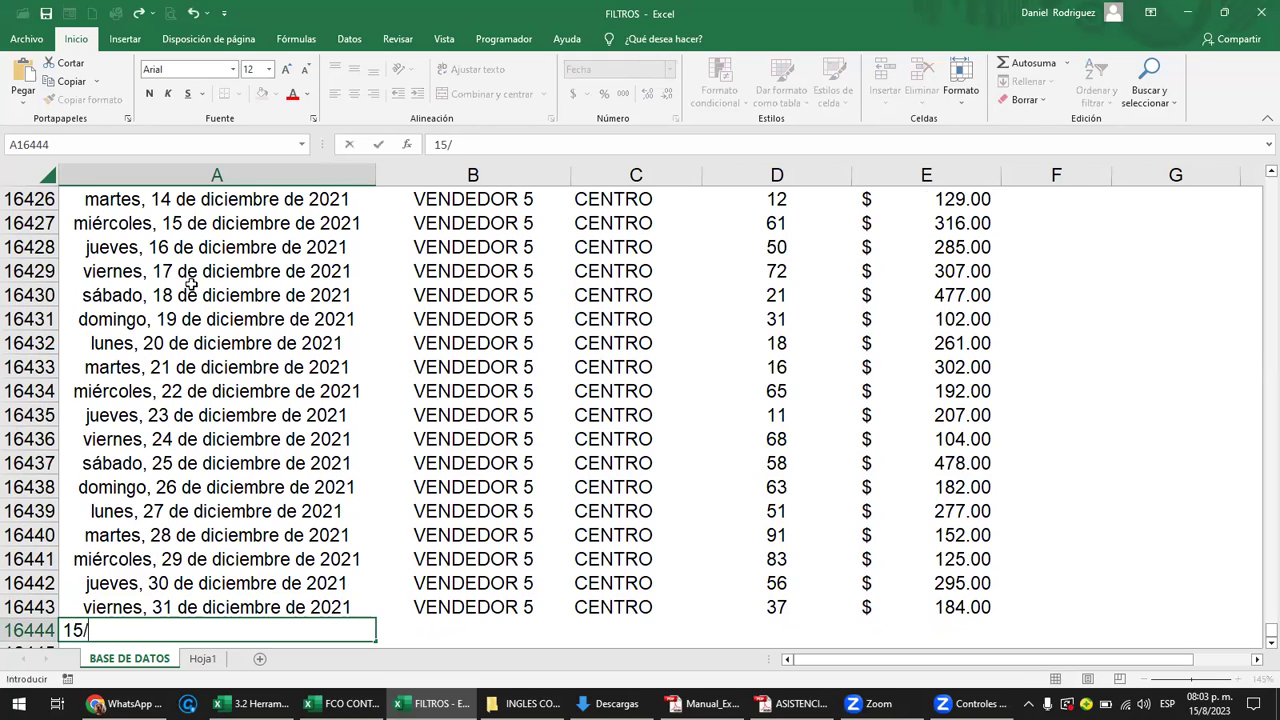
text(8/2023)
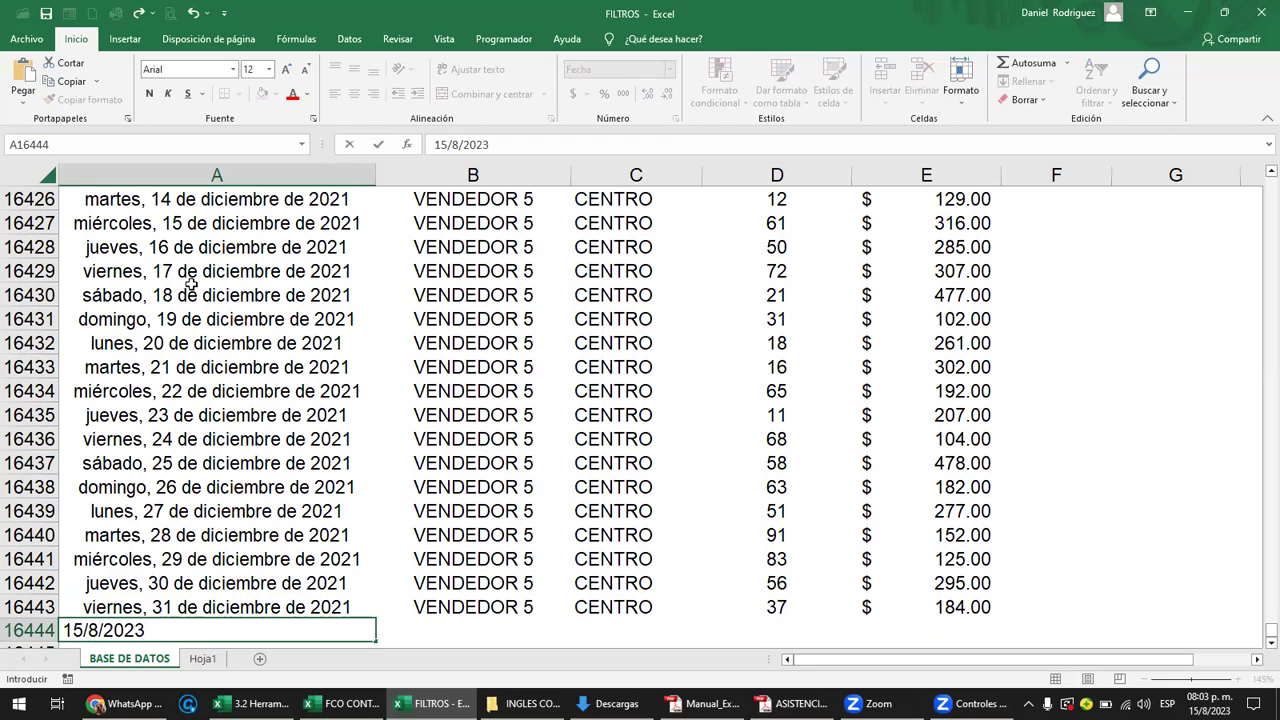
key(Tab)
text(V)
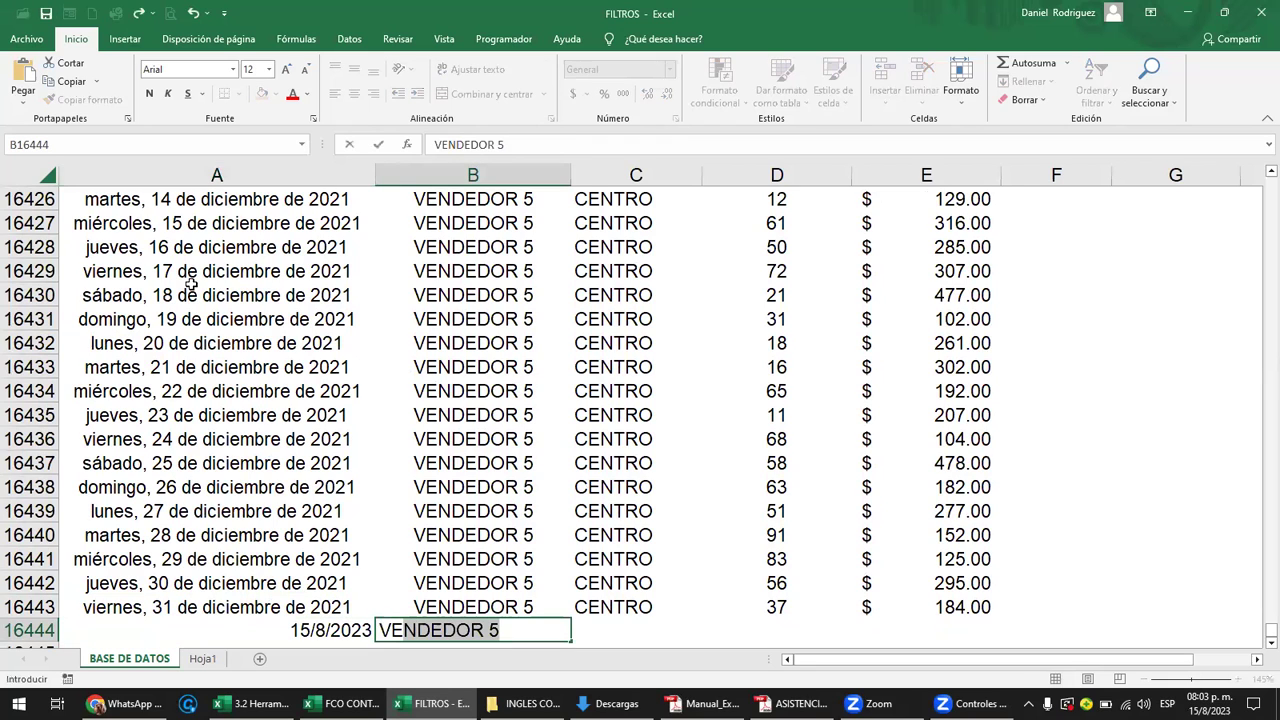
key(Tab)
text(CE)
key(Tab)
text(3)
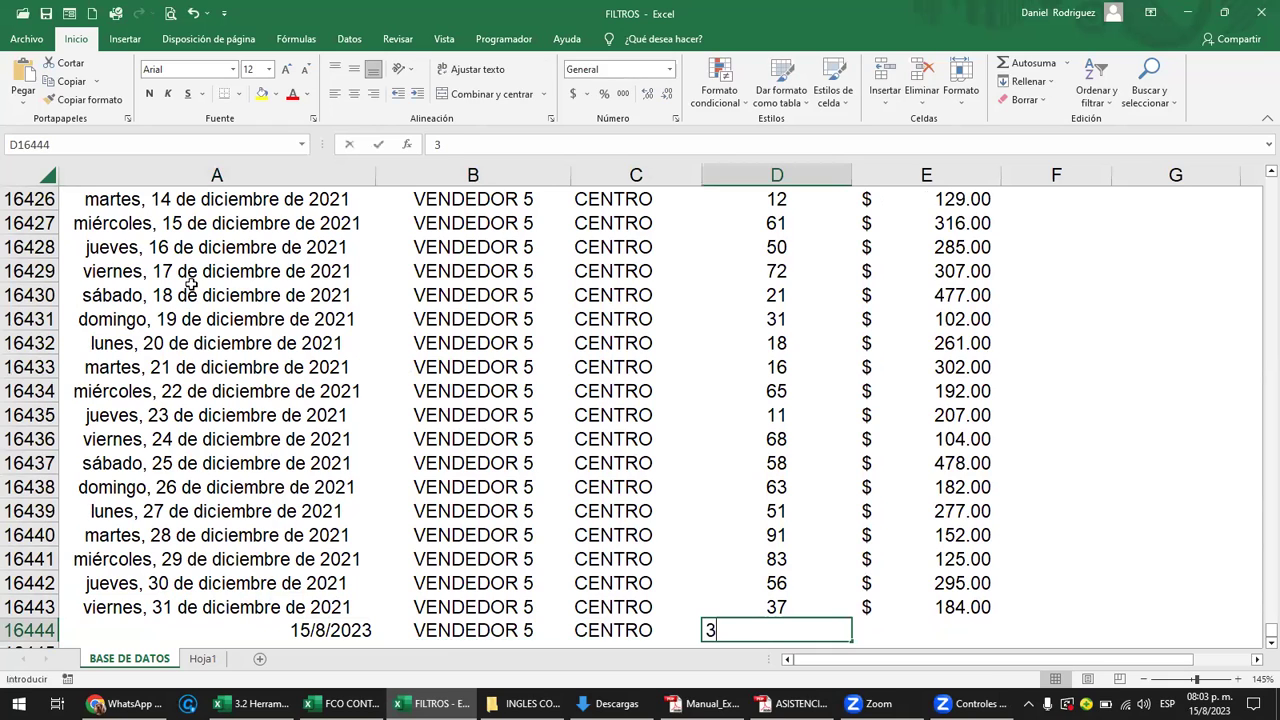
text(8)
key(Tab)
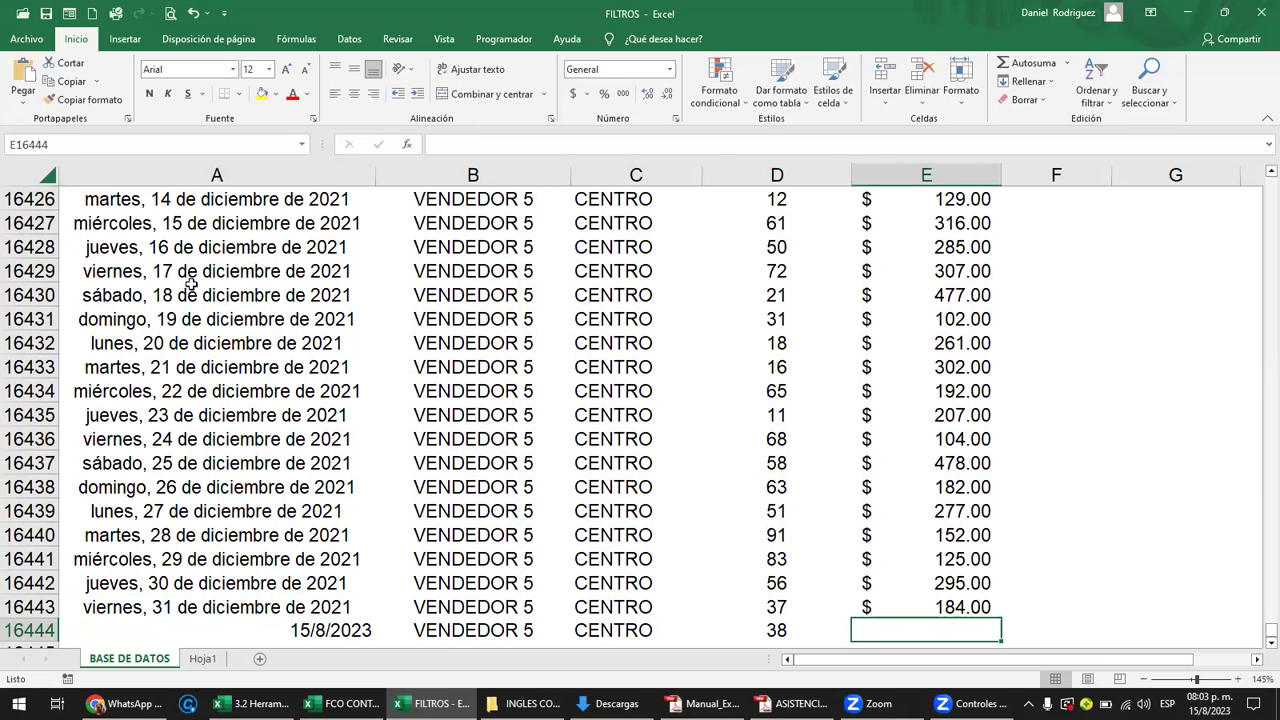
text(200)
key(Down)
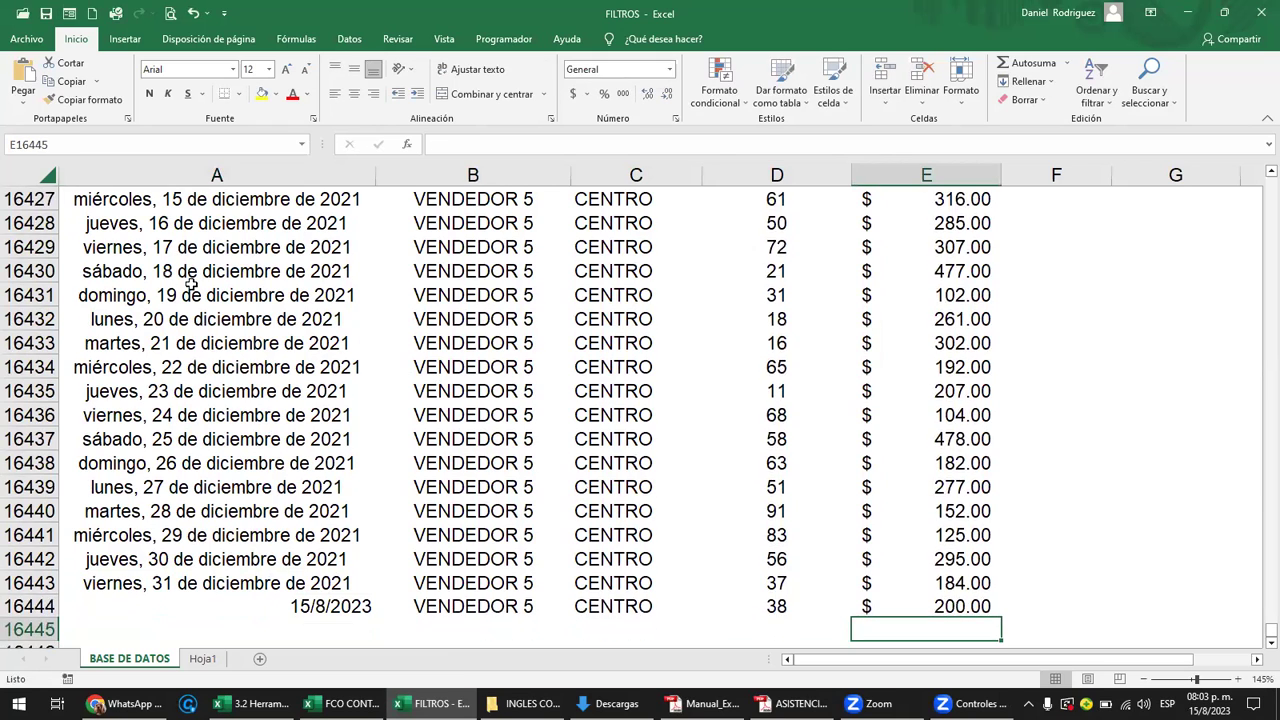
key(Left)
key(Left)
key(Left)
key(Left)
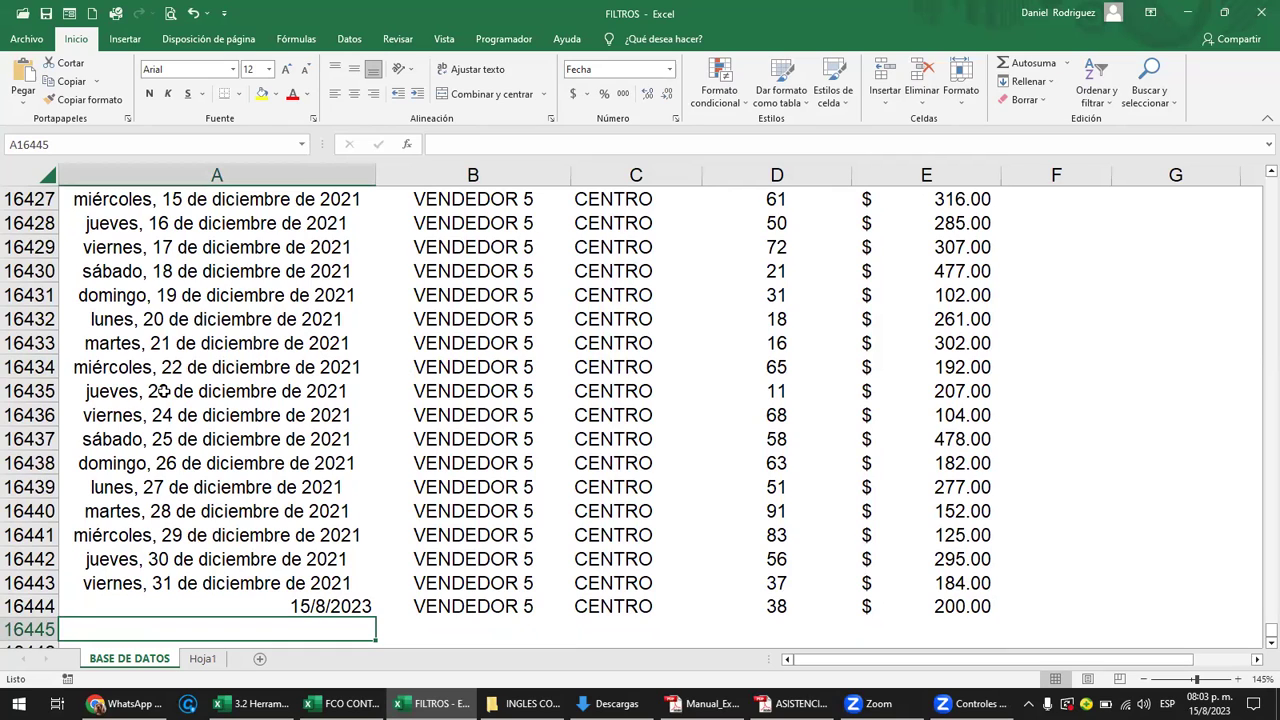
drag(136, 606, 890, 605)
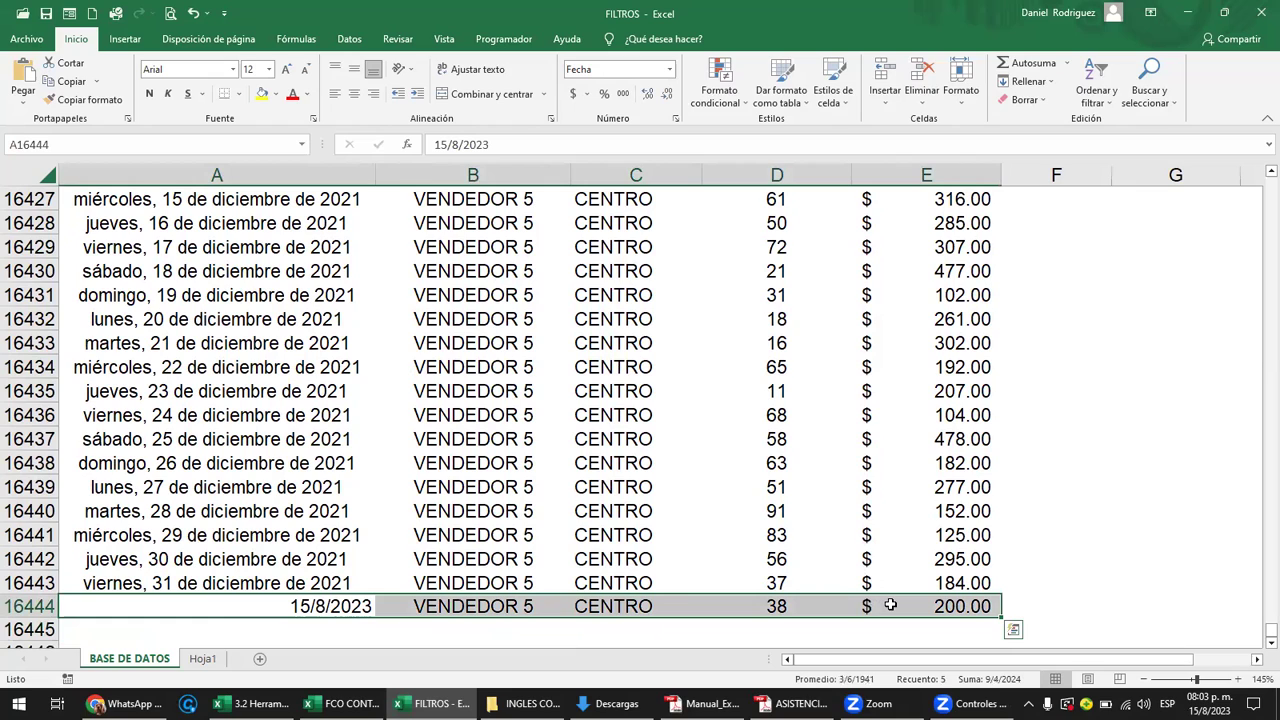
click(221, 606)
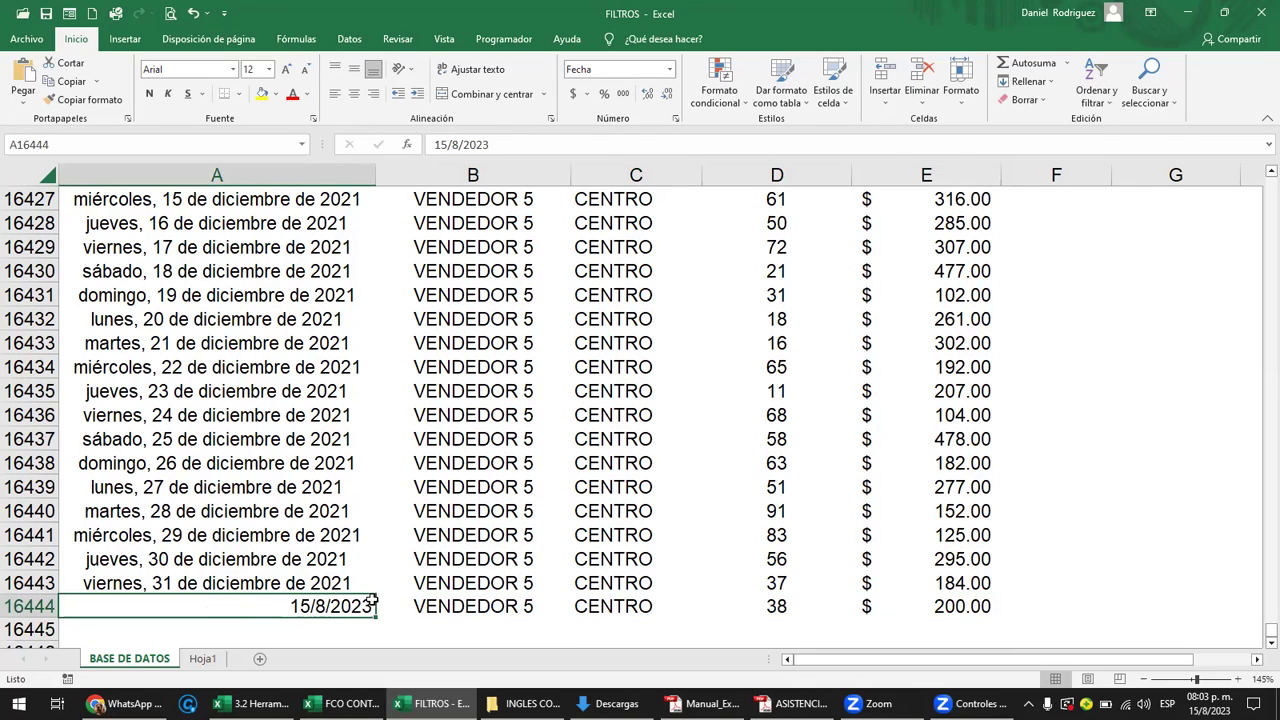
click(928, 600)
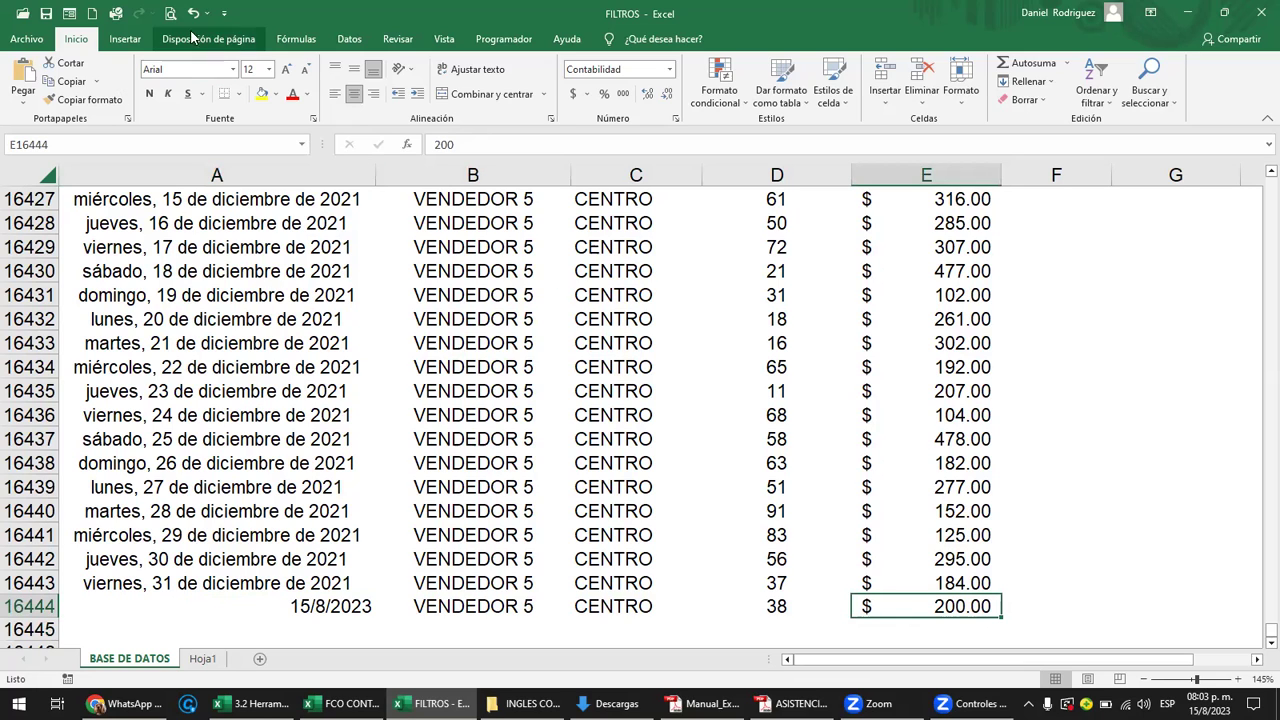
click(137, 44)
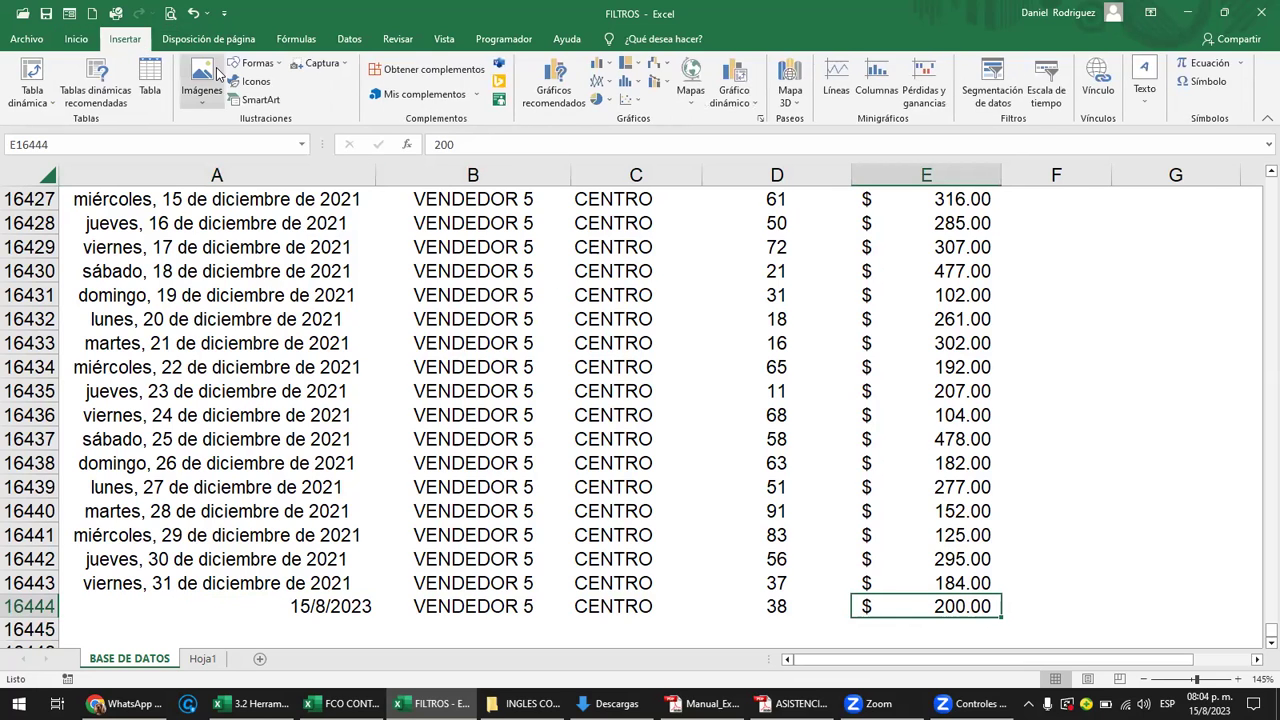
click(283, 66)
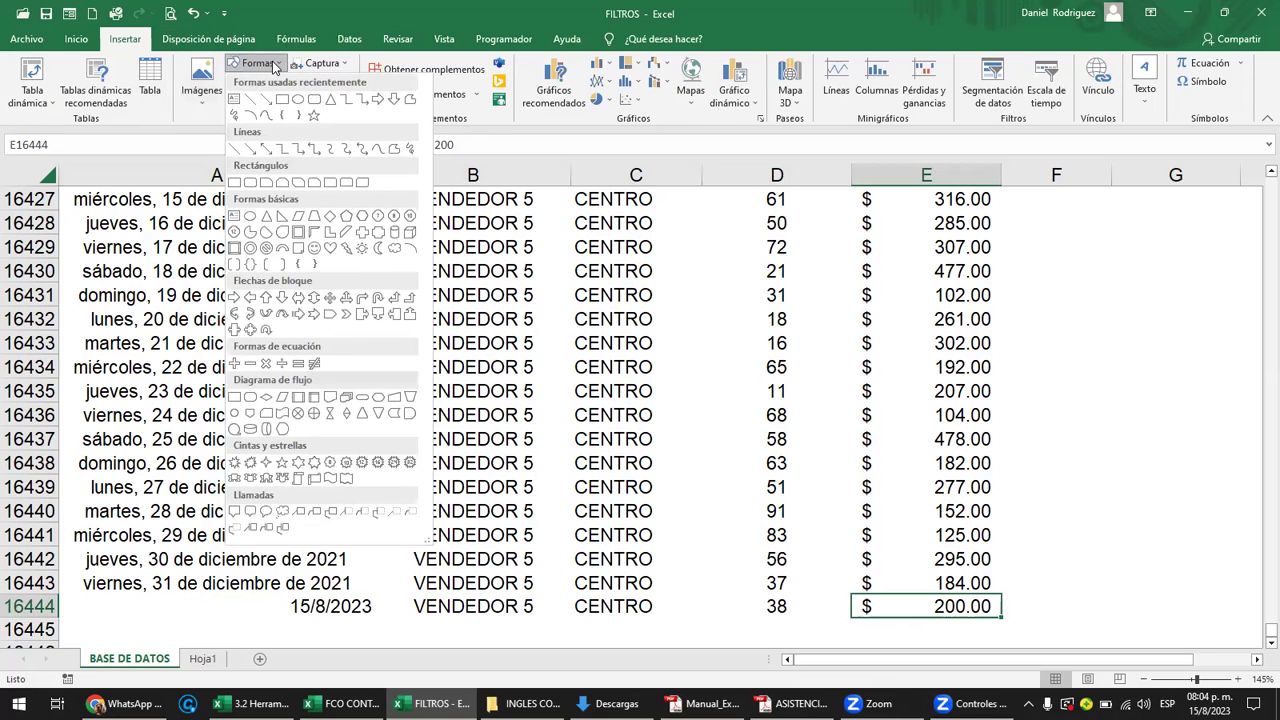
click(300, 104)
drag(526, 206, 1009, 539)
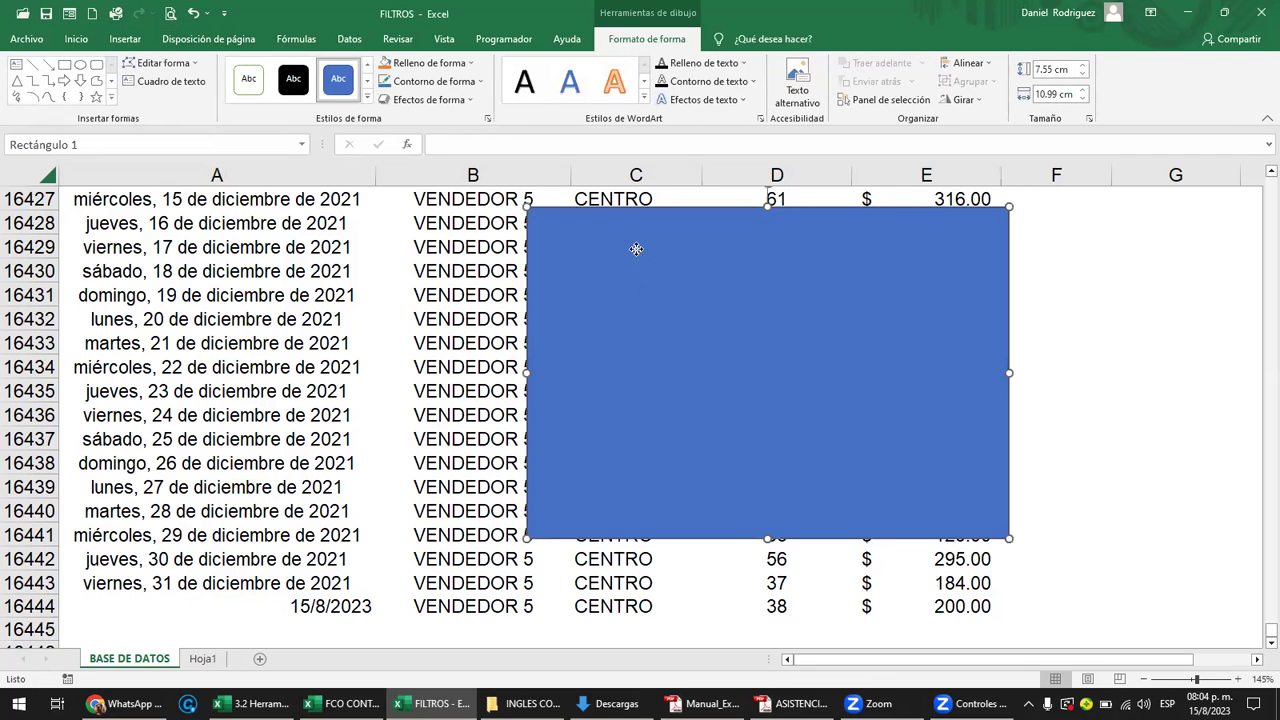
drag(634, 250, 762, 266)
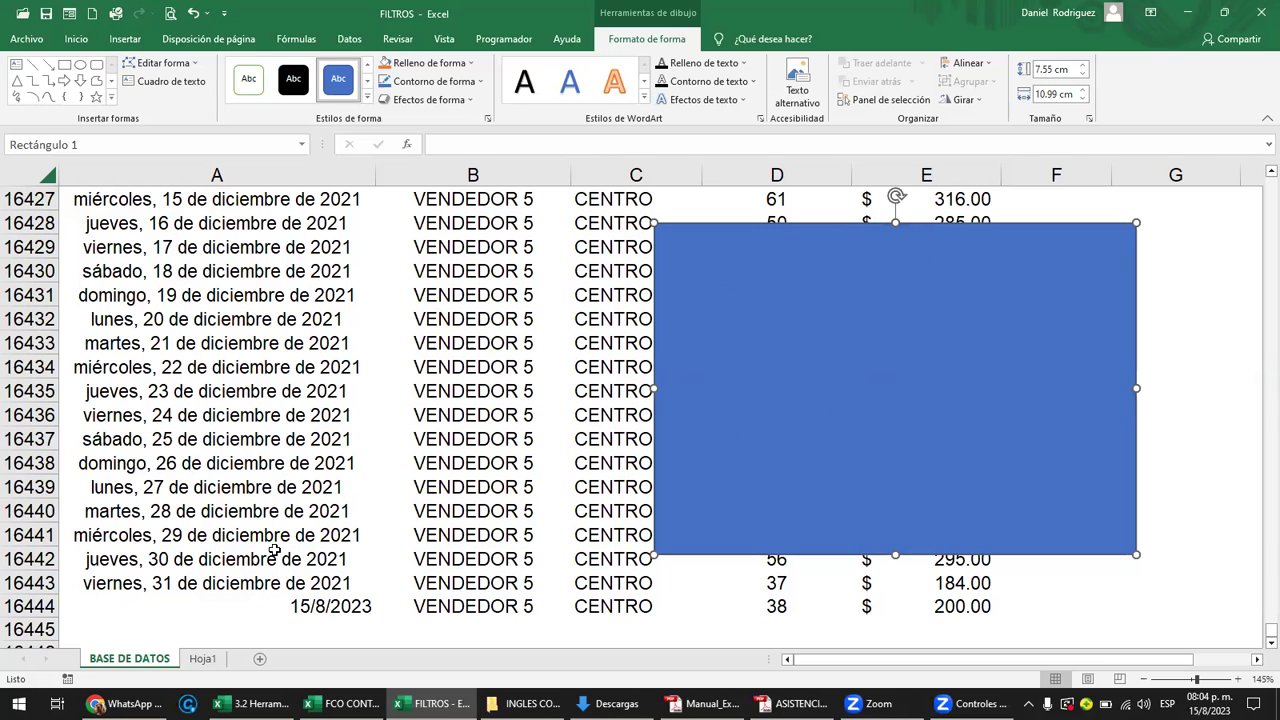
click(228, 607)
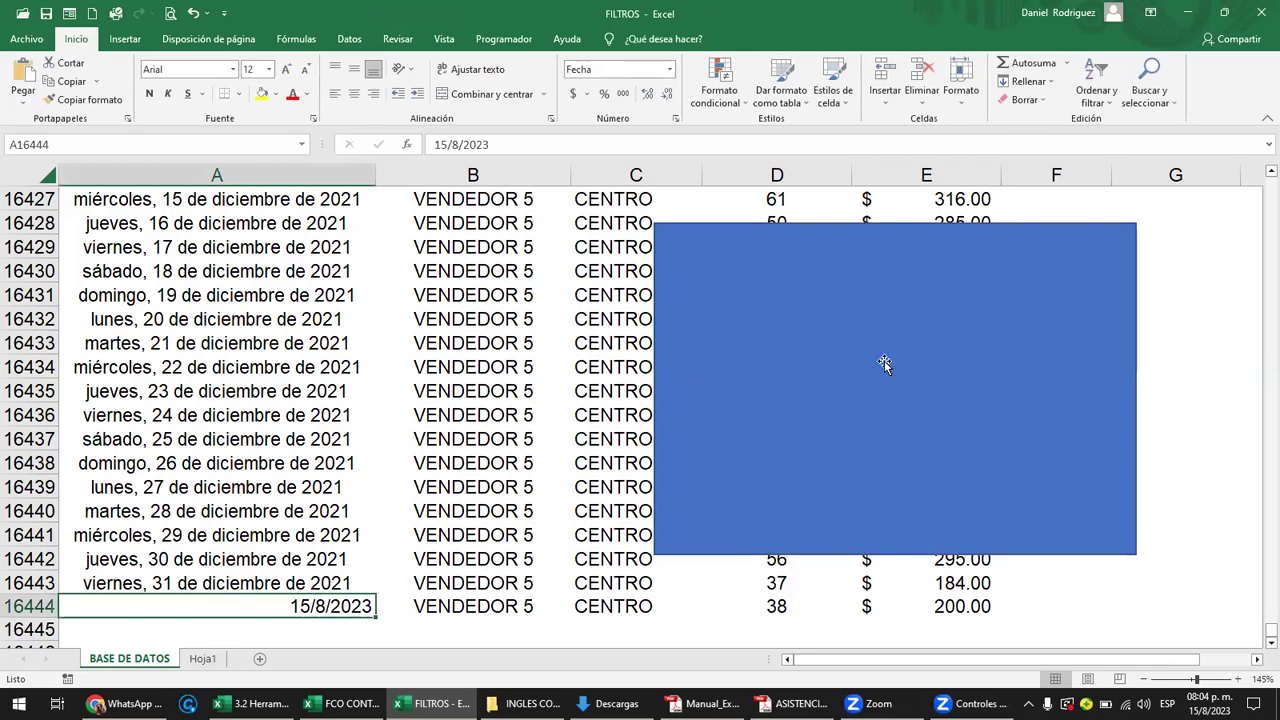
click(1078, 230)
Delete the blue rectangle, review the FECHA–TOTAL header and first rows, and close FILTROS.
key(Delete)
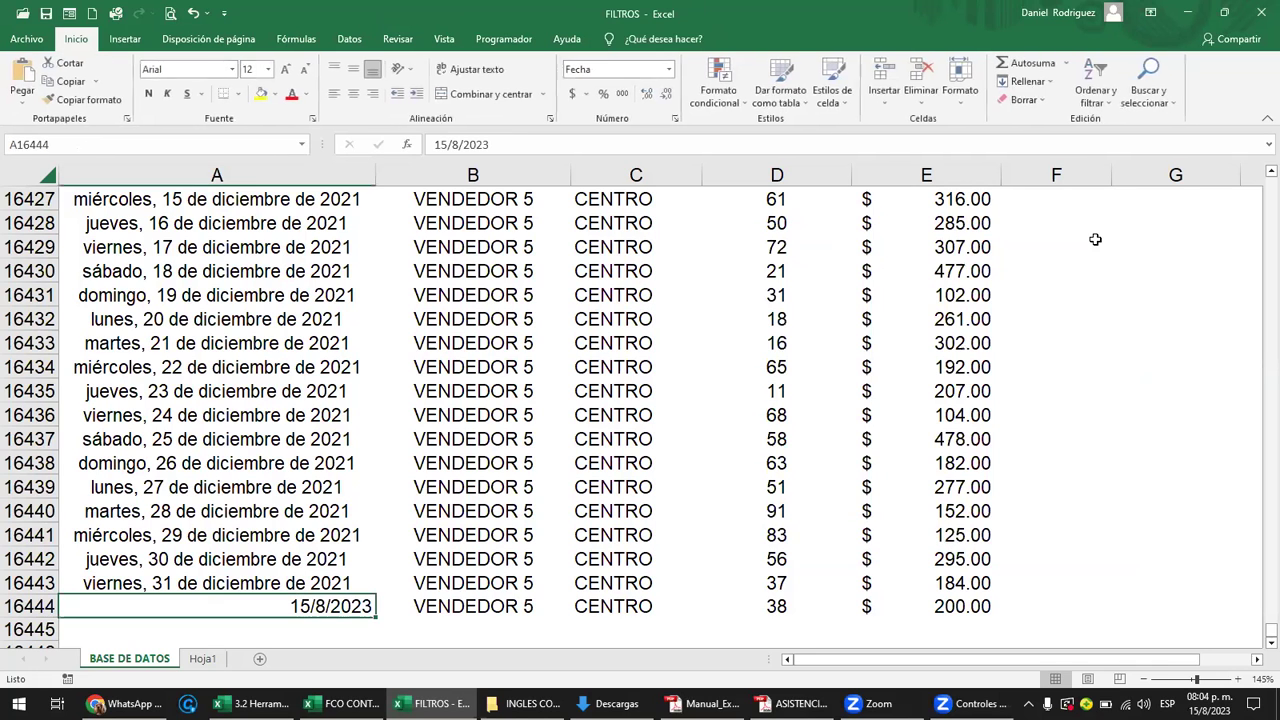
key(ctrl+Home)
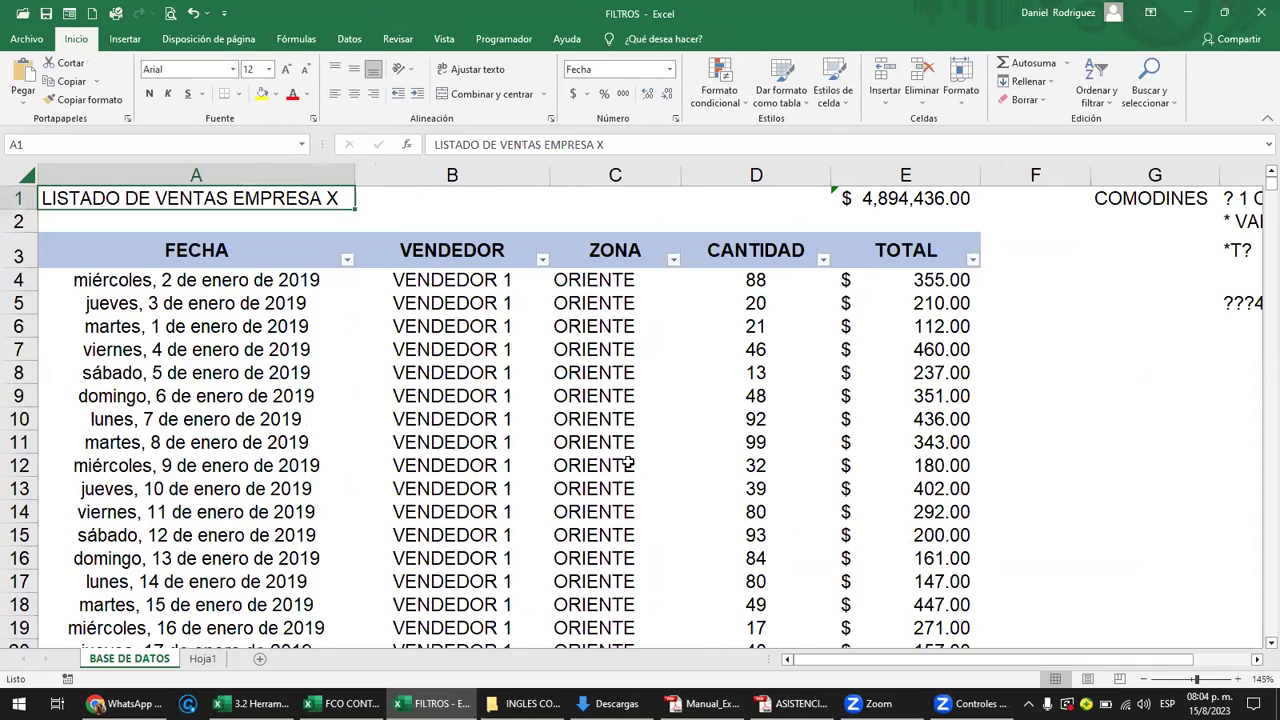
drag(119, 263, 877, 258)
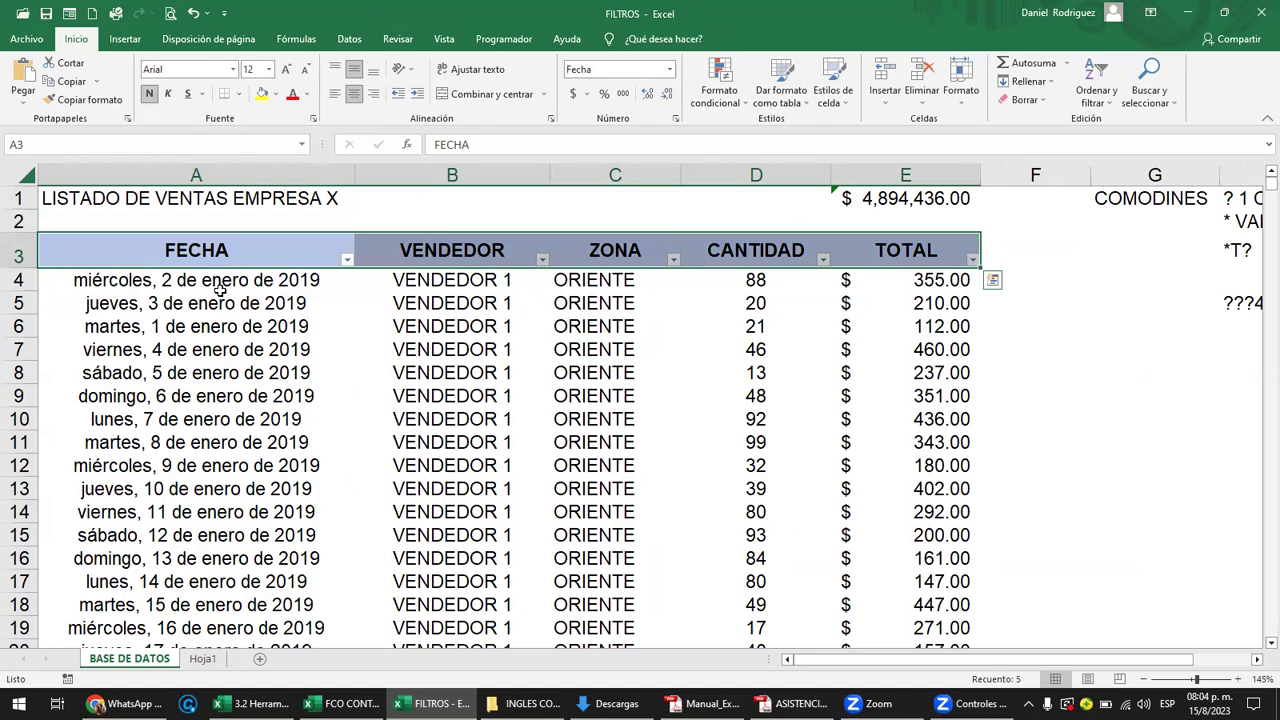
mouse_move(222, 283)
mouse_down()
mouse_move(922, 272)
mouse_move(930, 322)
mouse_up()
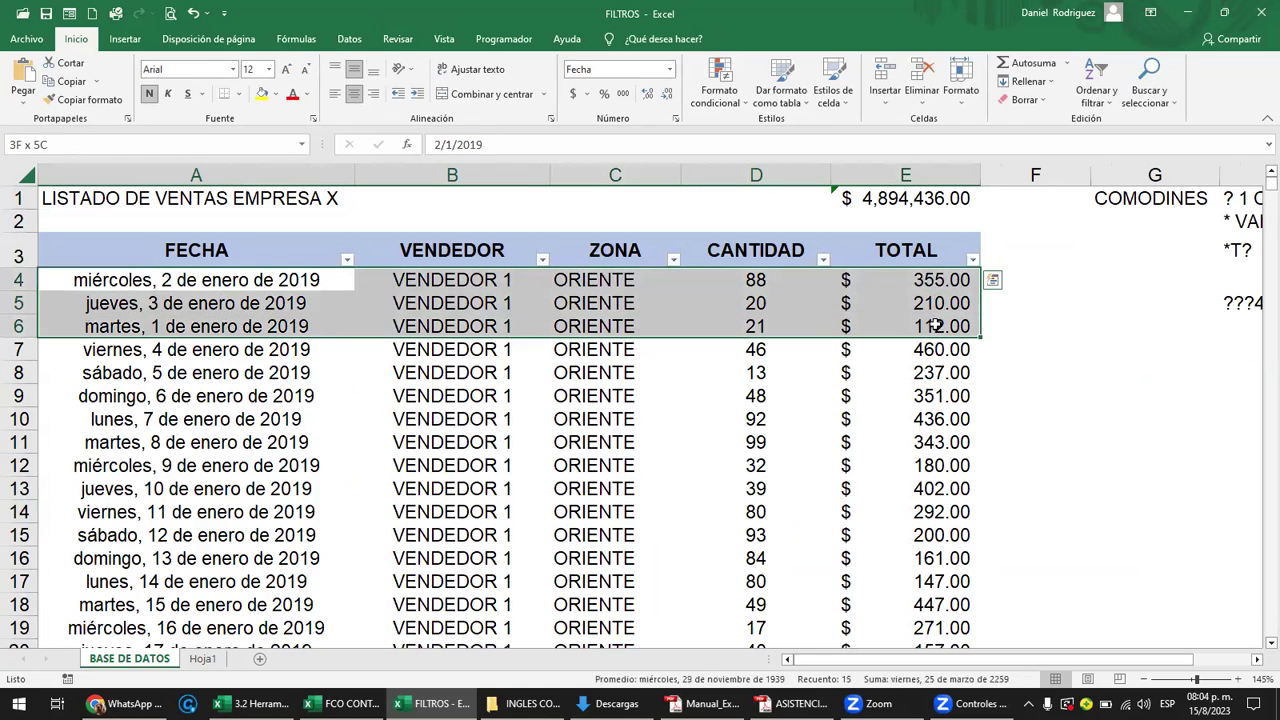
click(245, 278)
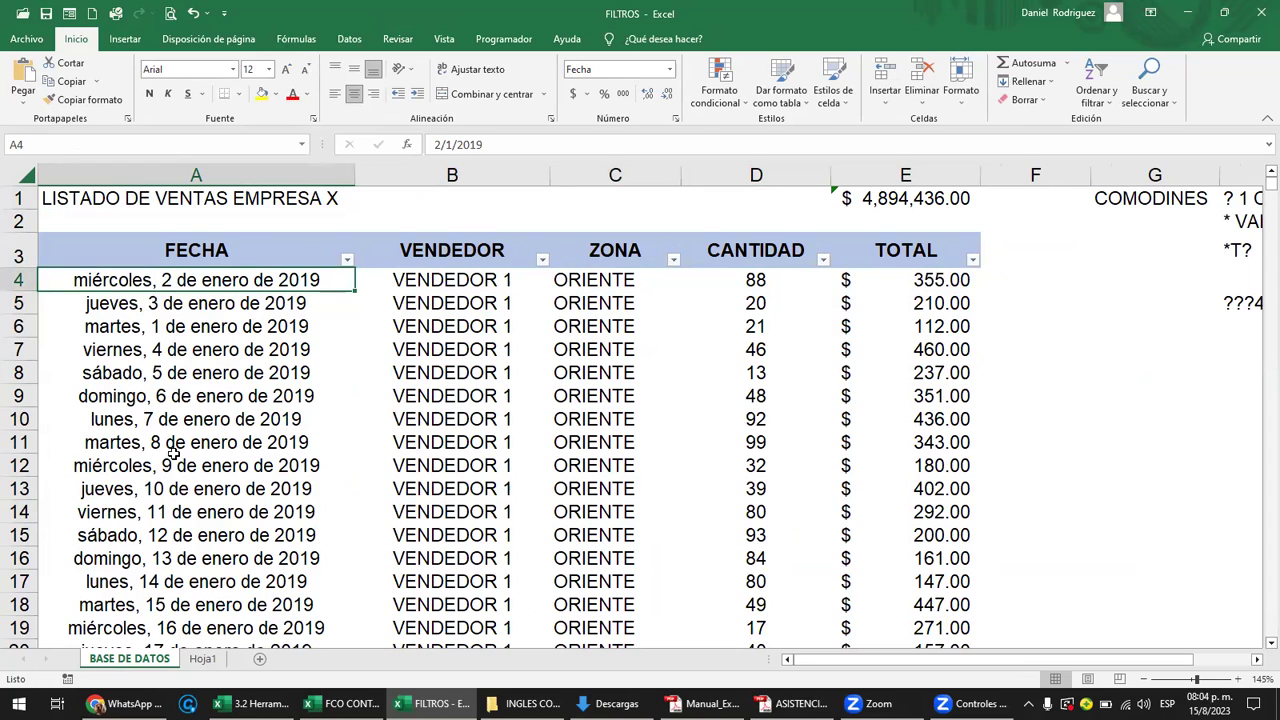
click(240, 303)
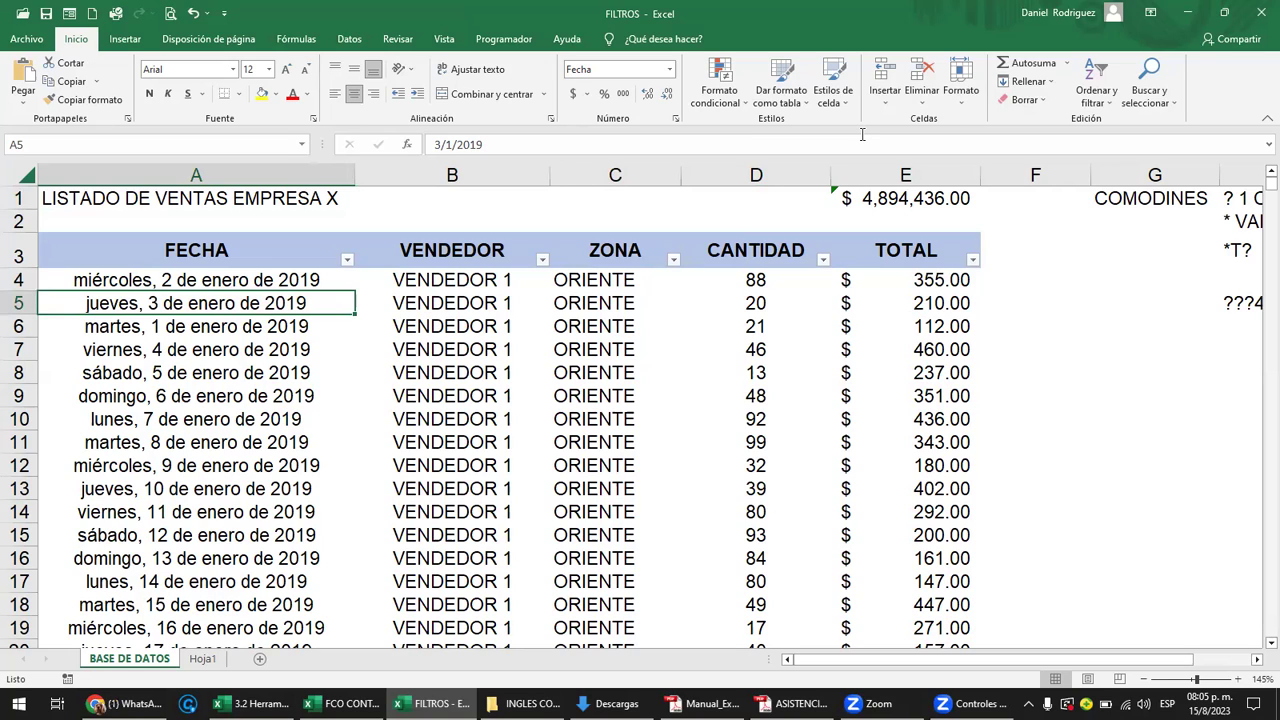
click(1260, 13)
Discard the FILTROS changes without saving and return to the entry sheet.
click(643, 371)
click(247, 281)
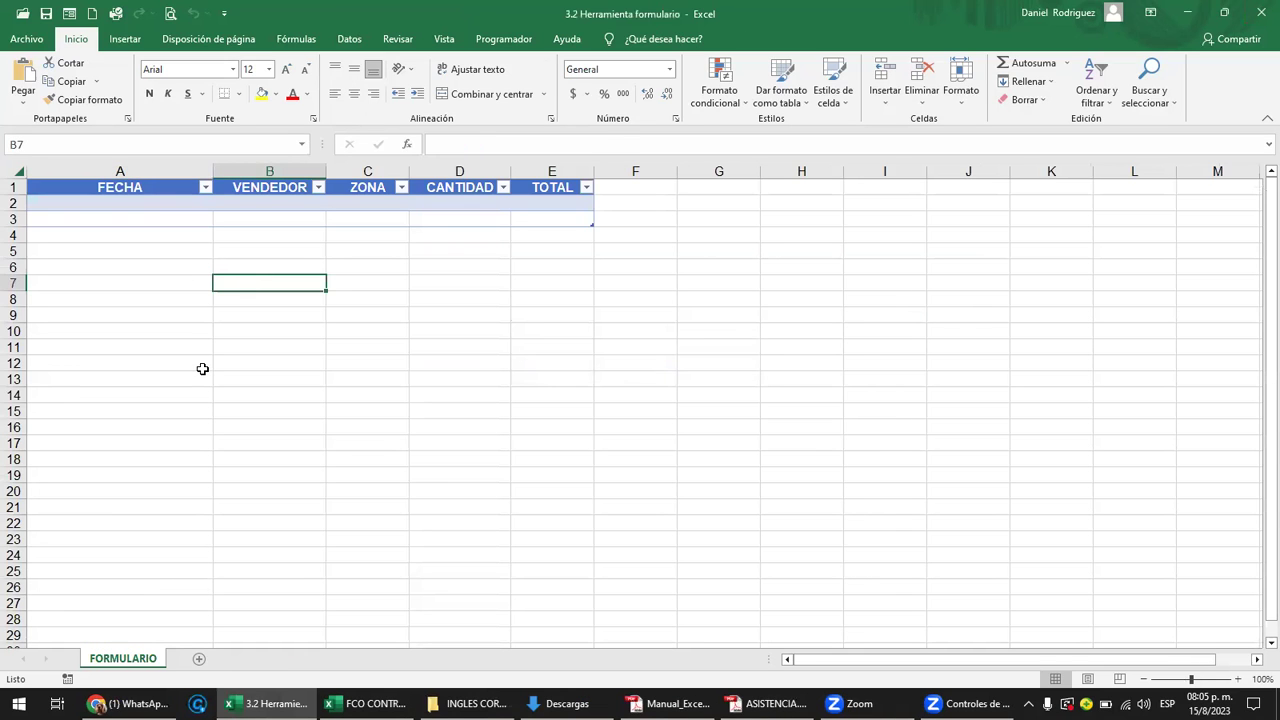
ctrl+scroll(202, 369, up, 4)
ctrl+scroll(202, 369, up, 1)
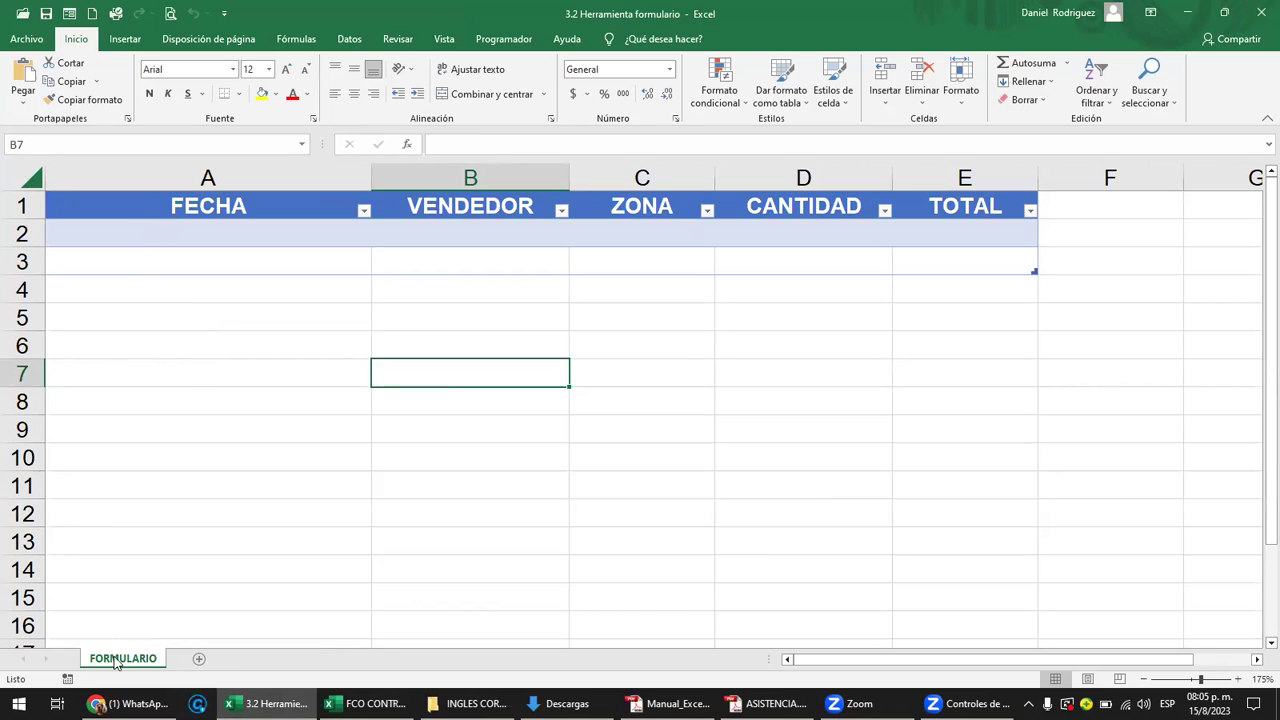
Enter 15/8/23 in A2 and display it in Fecha larga format.
click(172, 208)
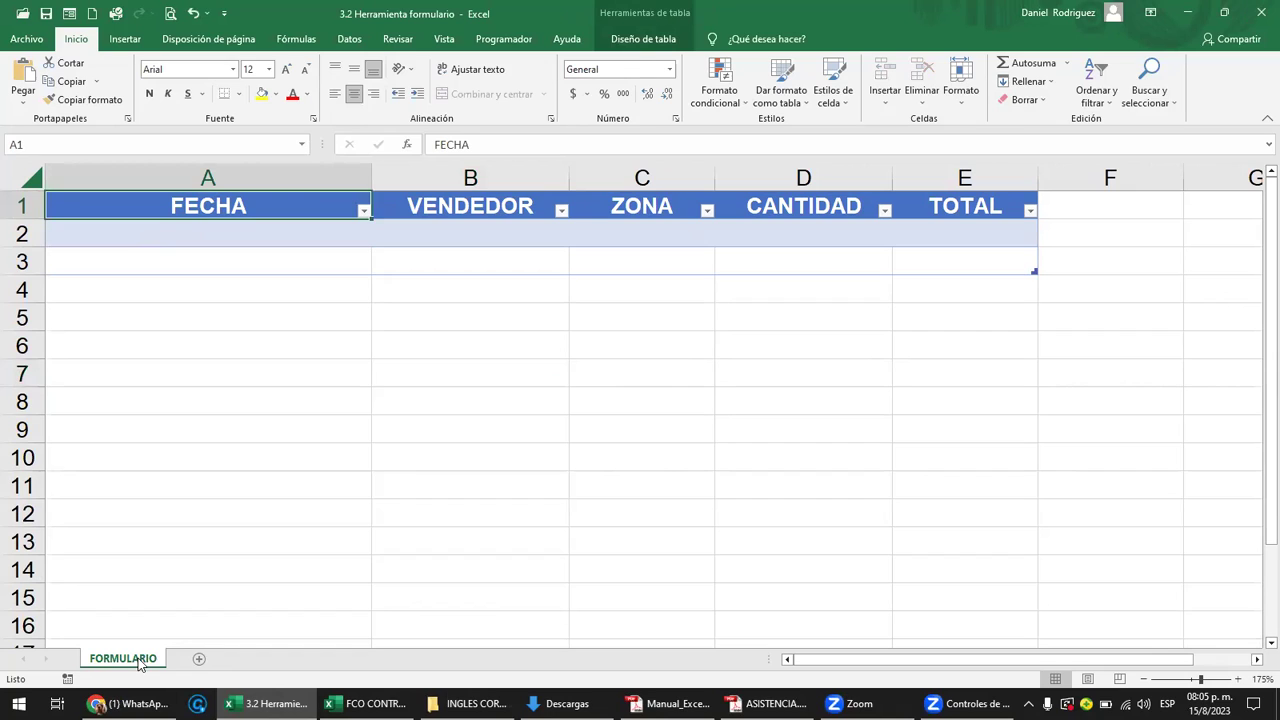
click(169, 239)
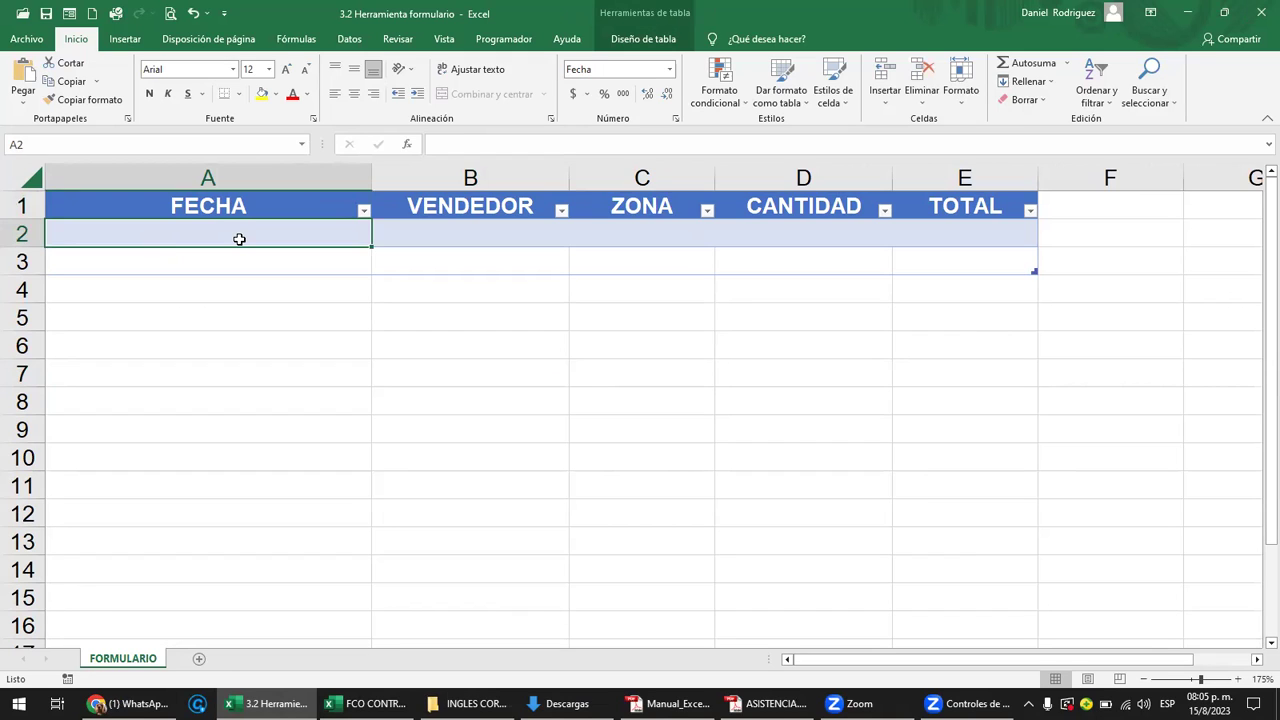
text(15/8/23)
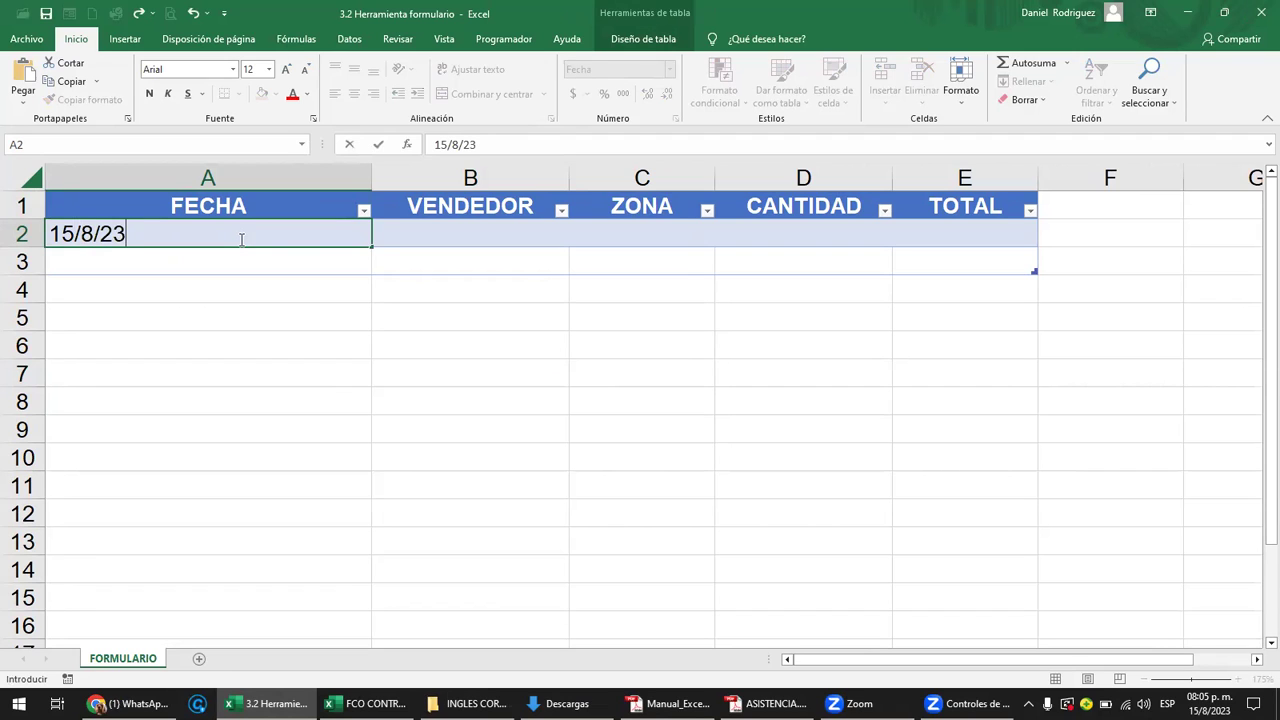
key(Tab)
click(239, 239)
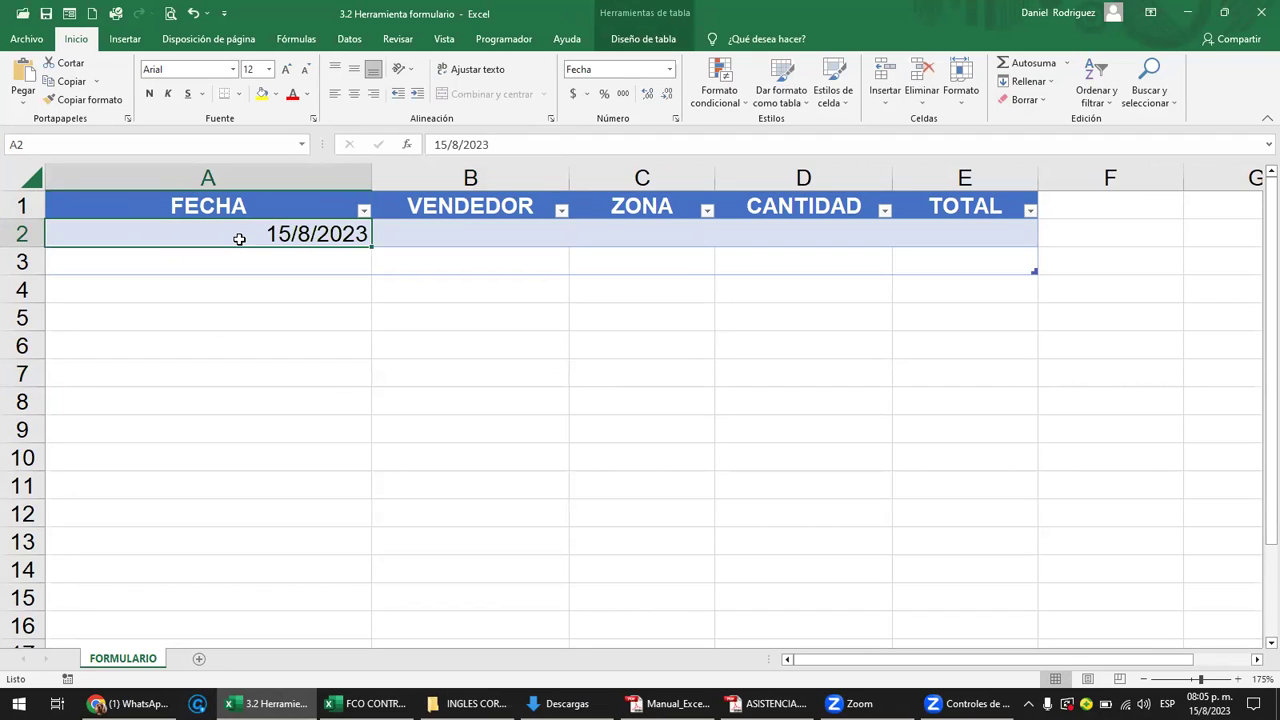
click(669, 70)
click(679, 276)
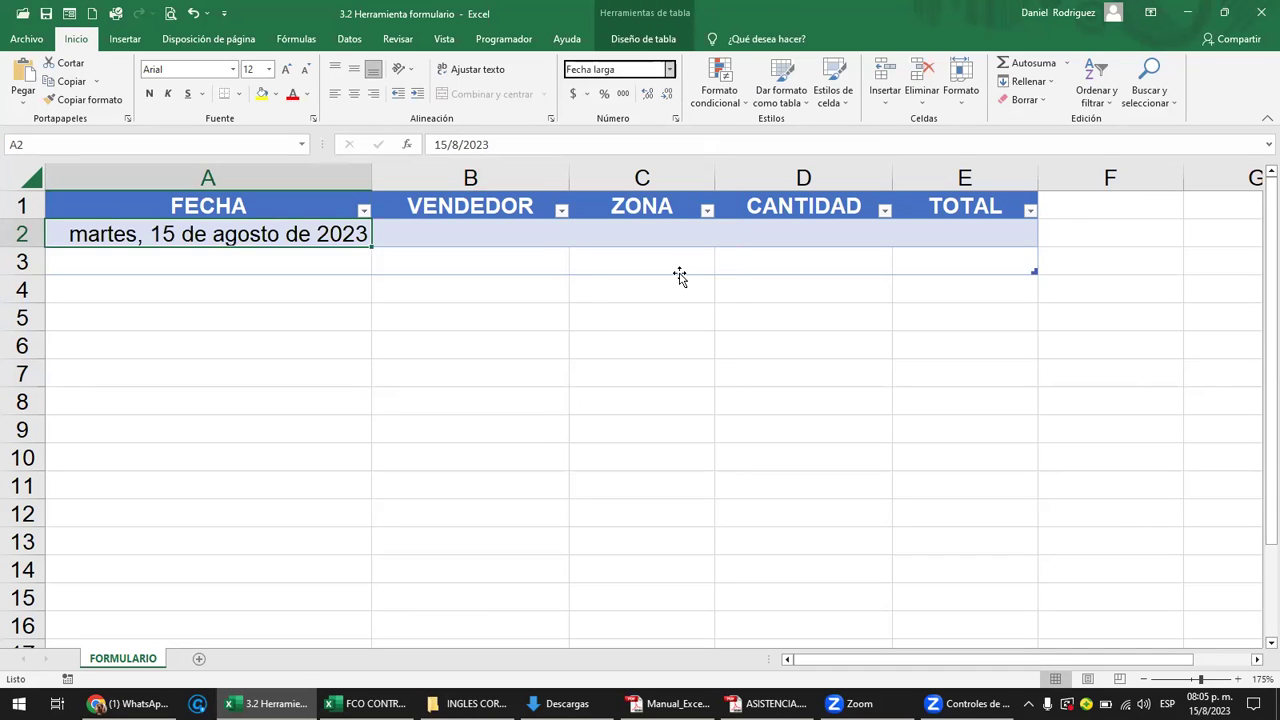
Fill the rest of row 2 with a seller name, CENTRO, quantity 10 and total 1500.
click(473, 230)
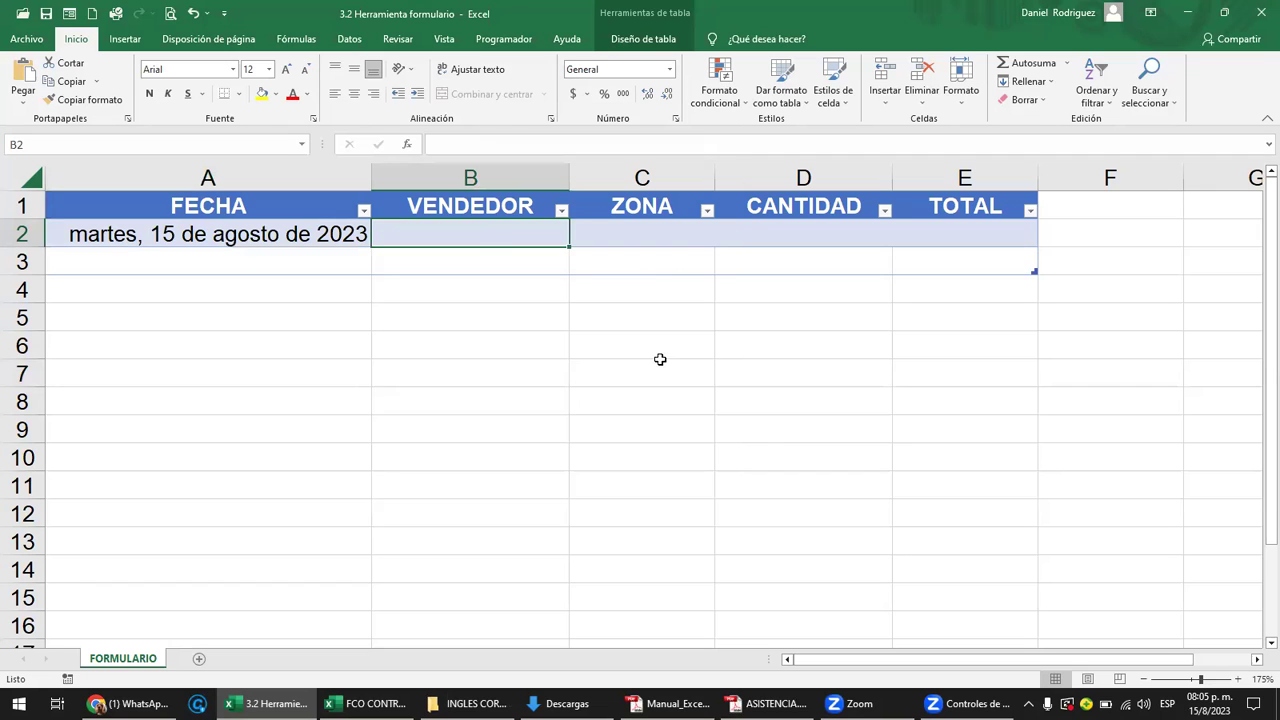
text(JOSE)
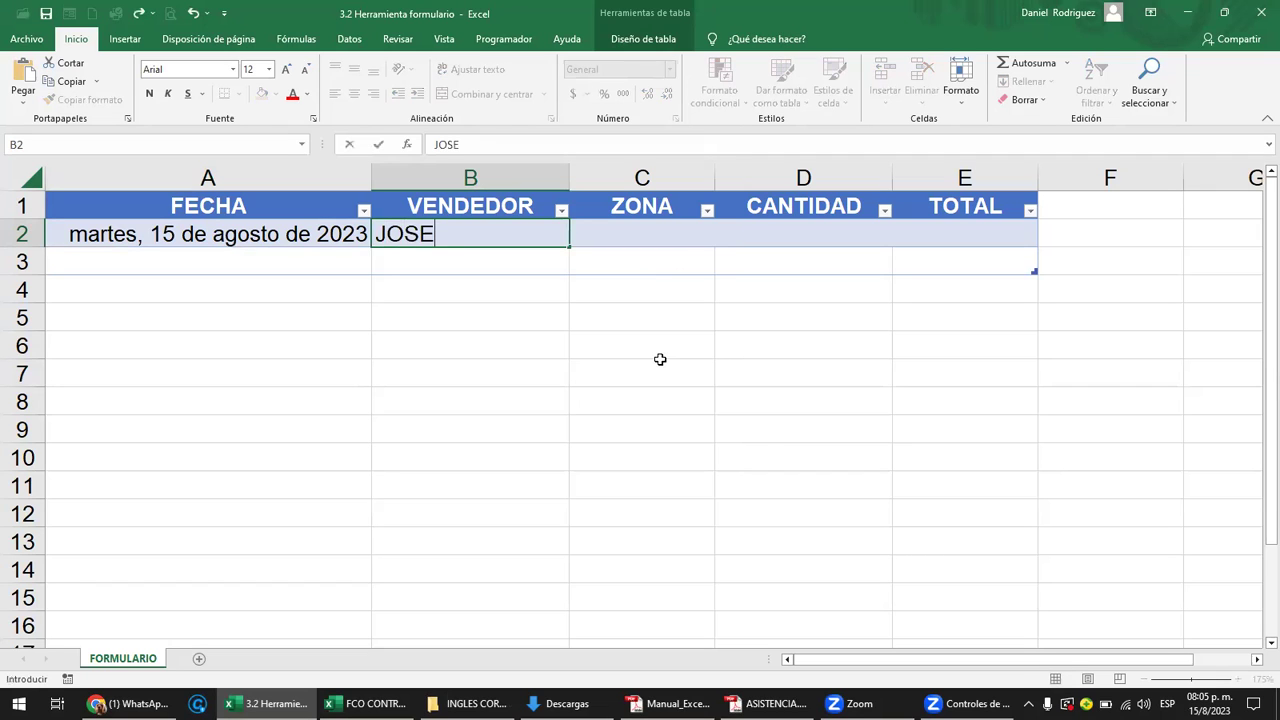
key(Tab)
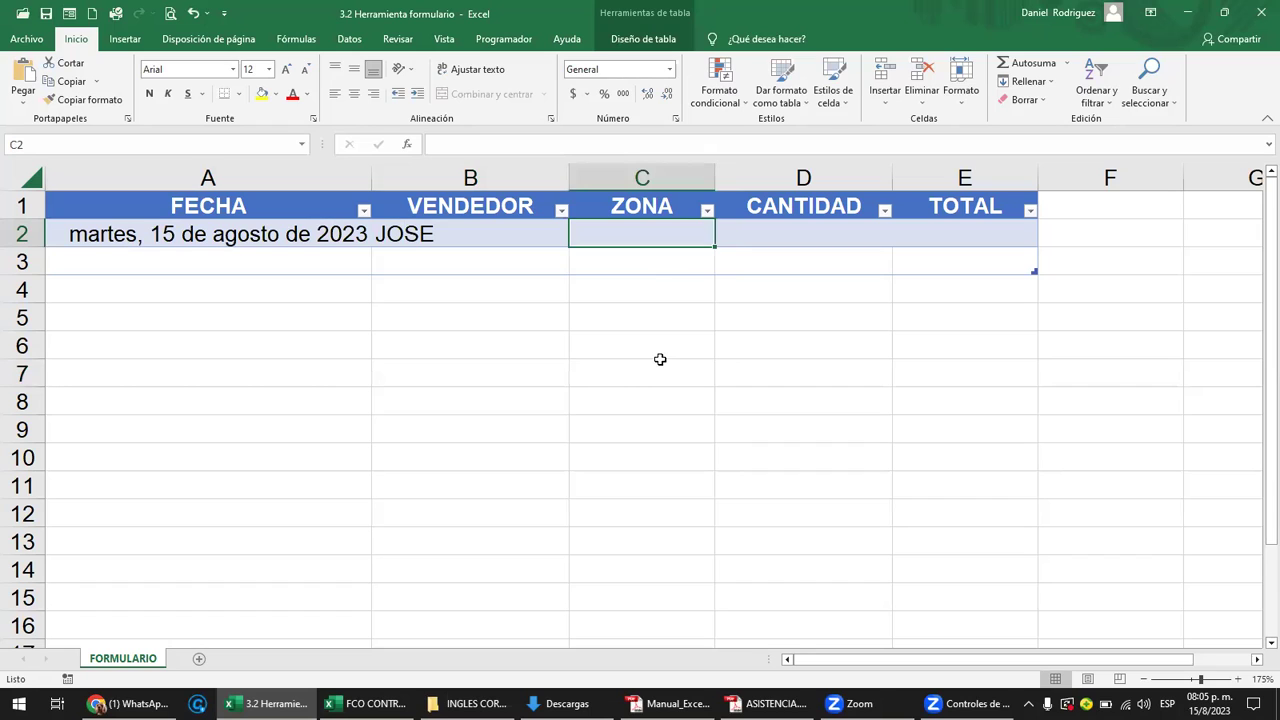
text(CENTRO)
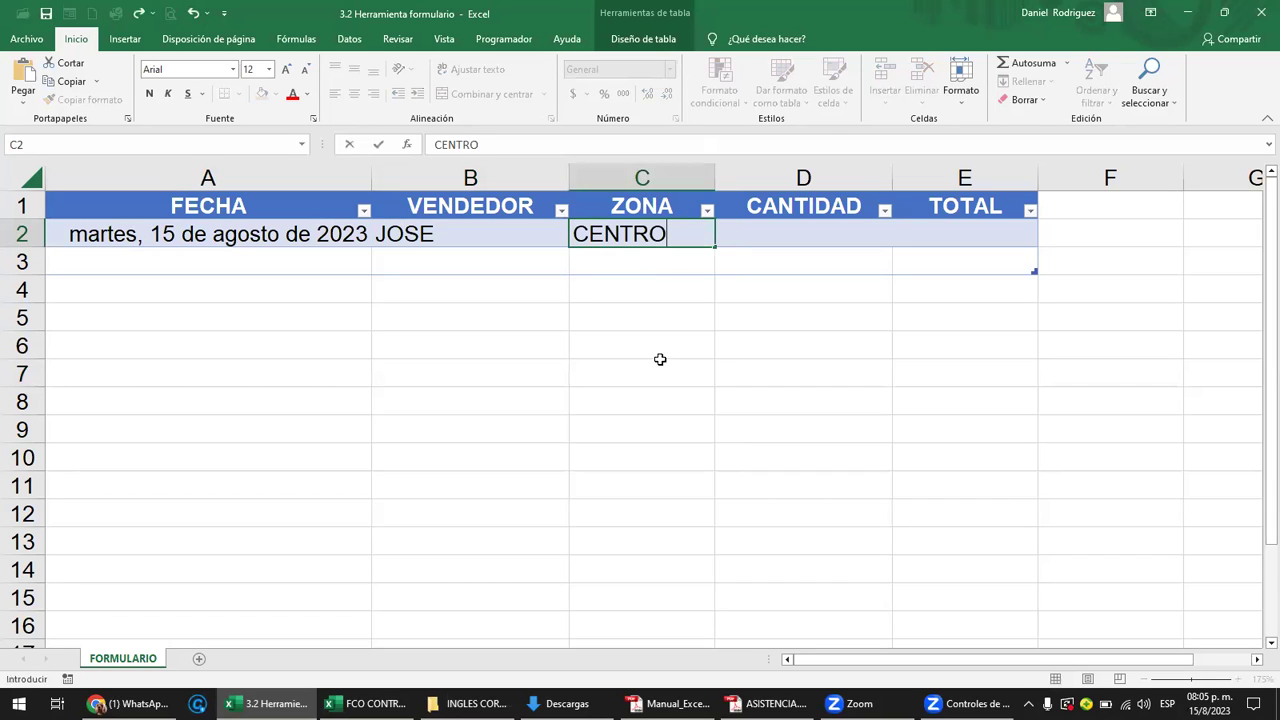
key(Tab)
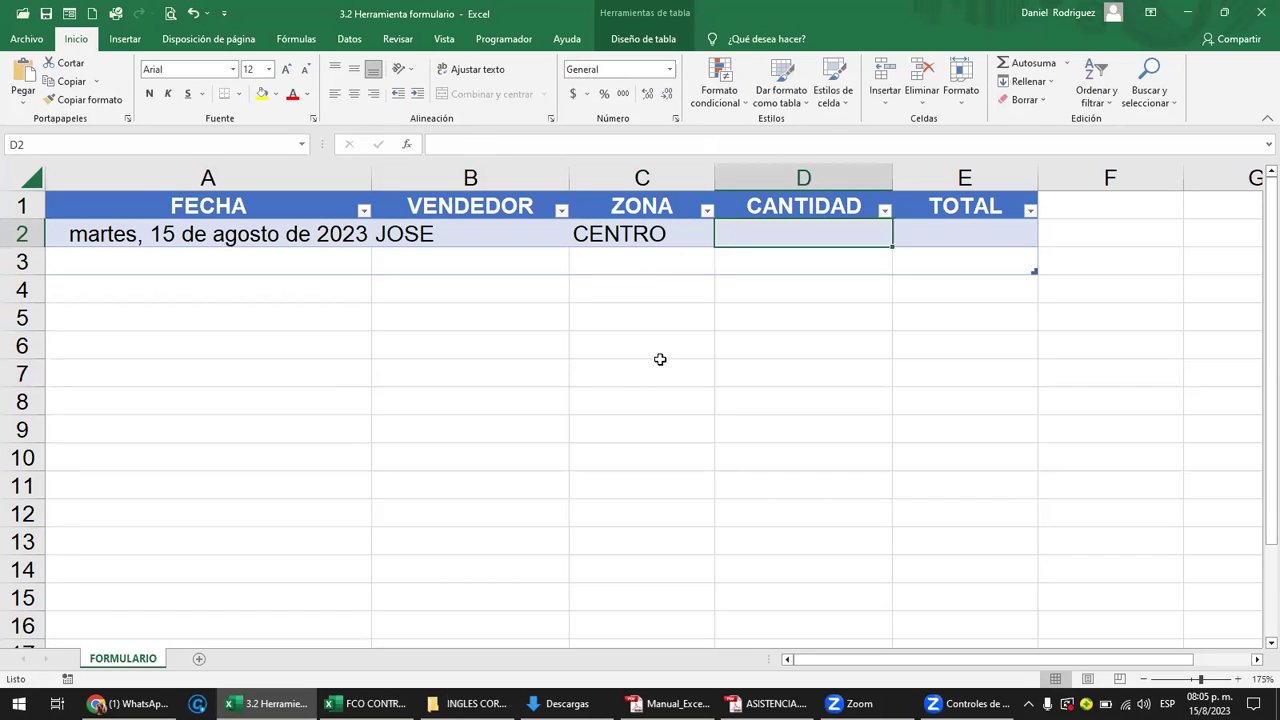
text(10)
key(Tab)
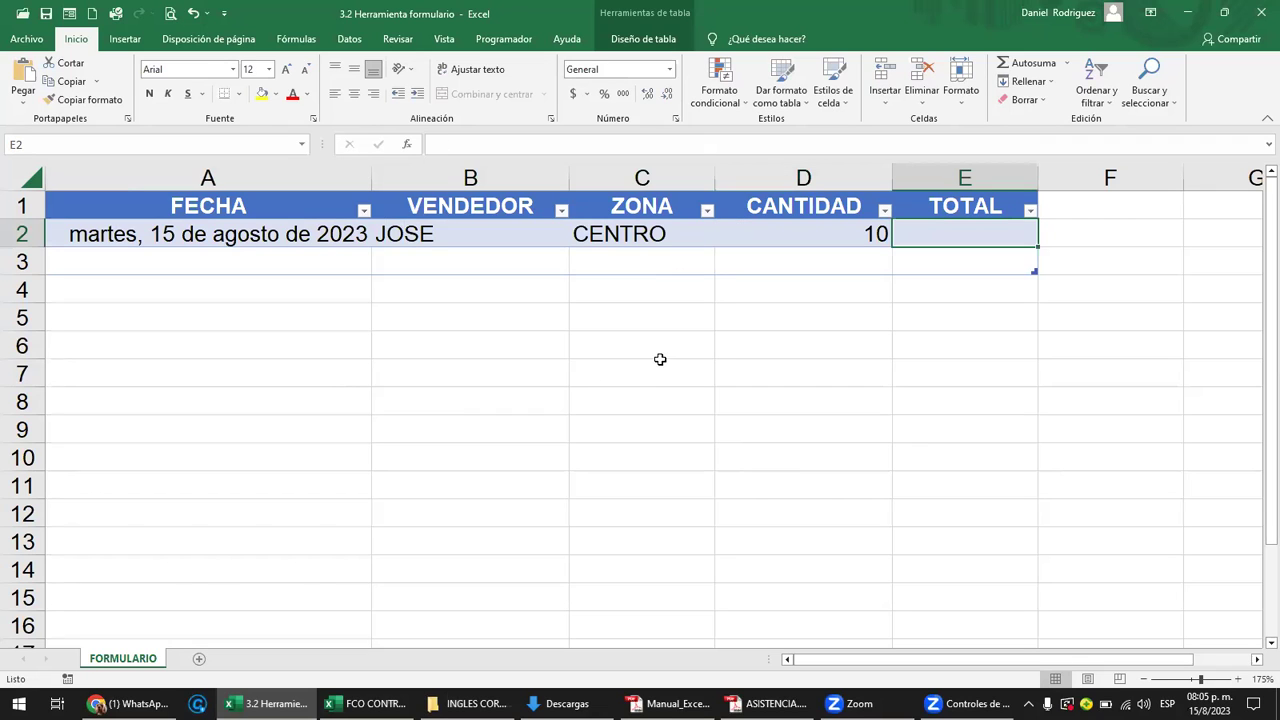
text(1500)
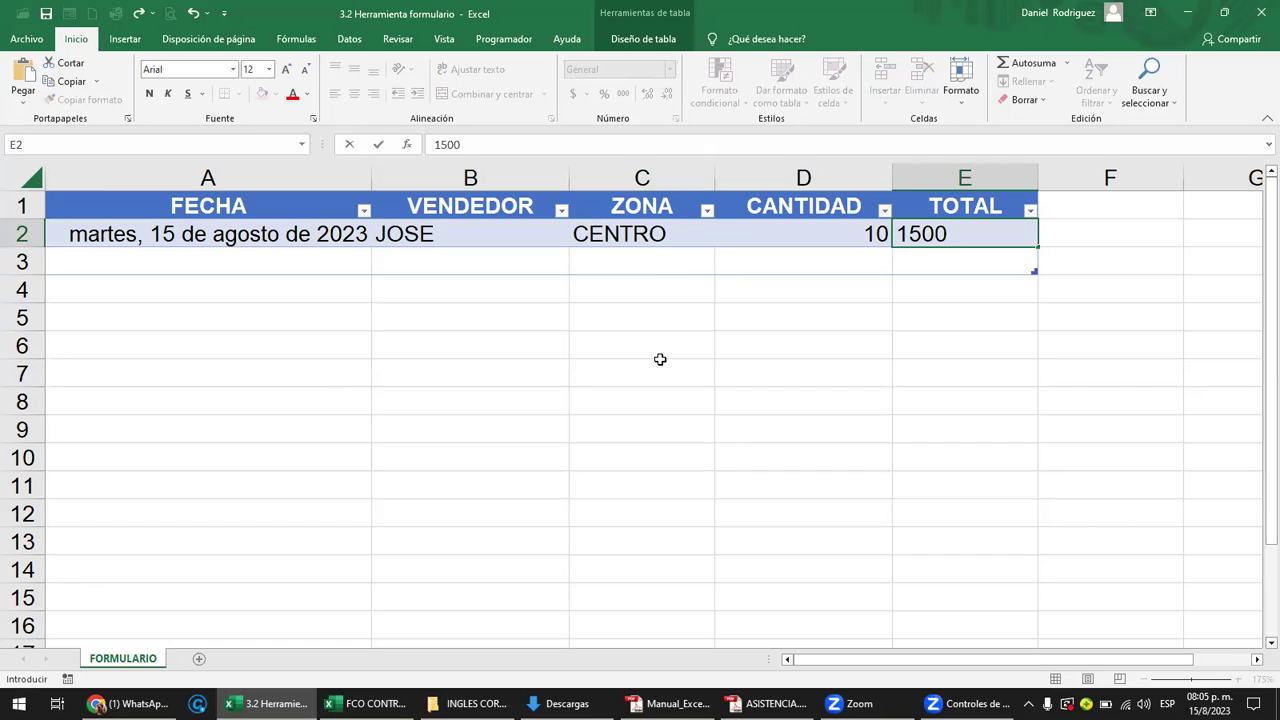
key(Return)
key(Up)
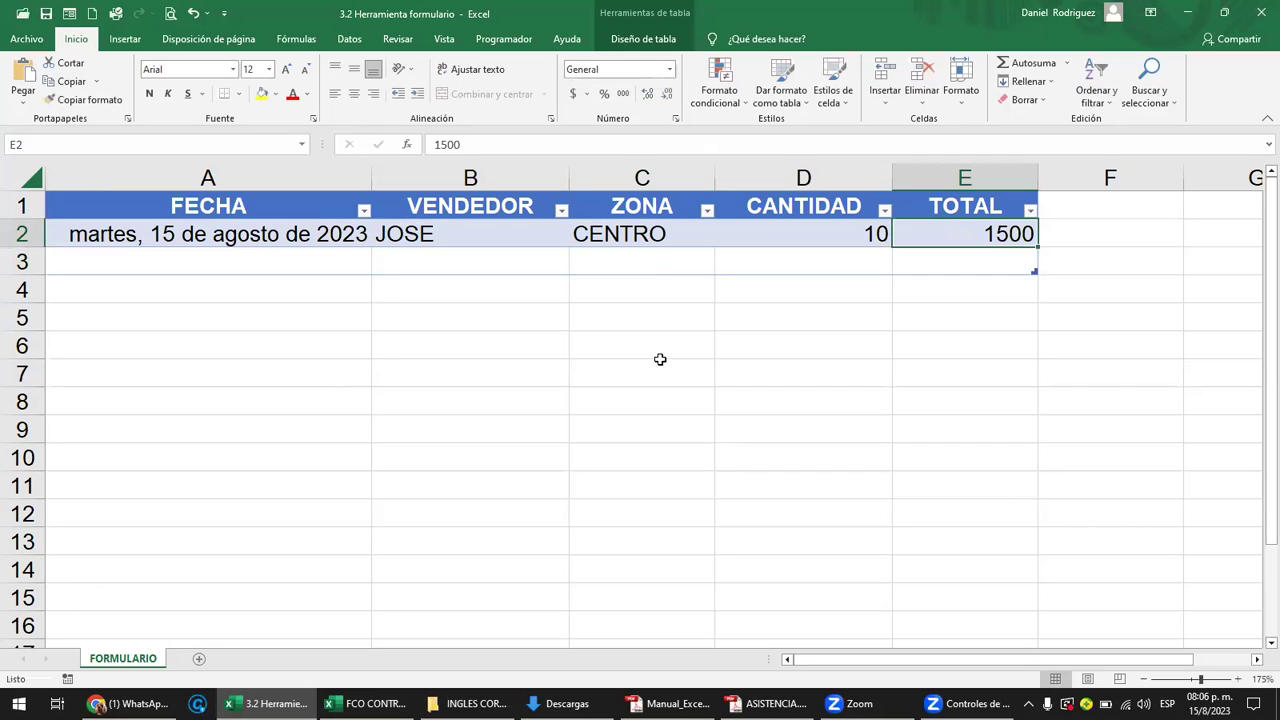
key(Left)
key(Left)
key(Left)
key(Left)
Select the entry table A1:E3 from FECHA to TOTAL.
key(Right)
key(Right)
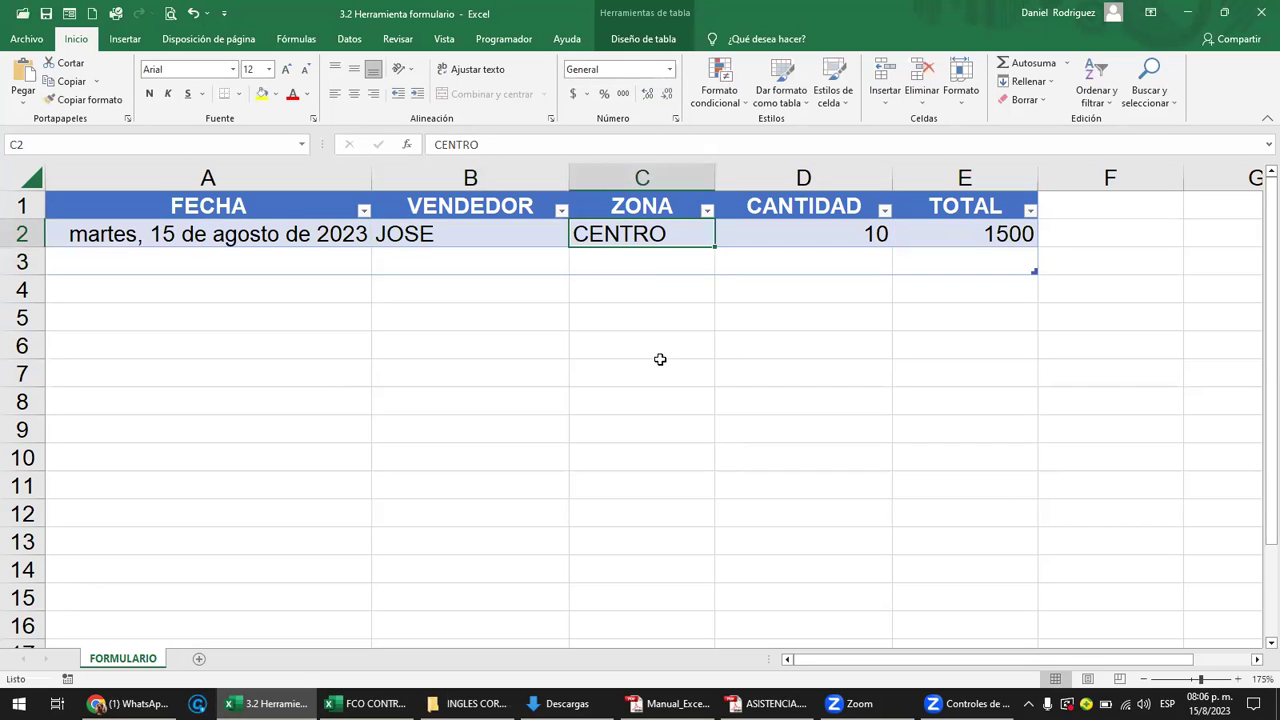
key(Right)
key(Right)
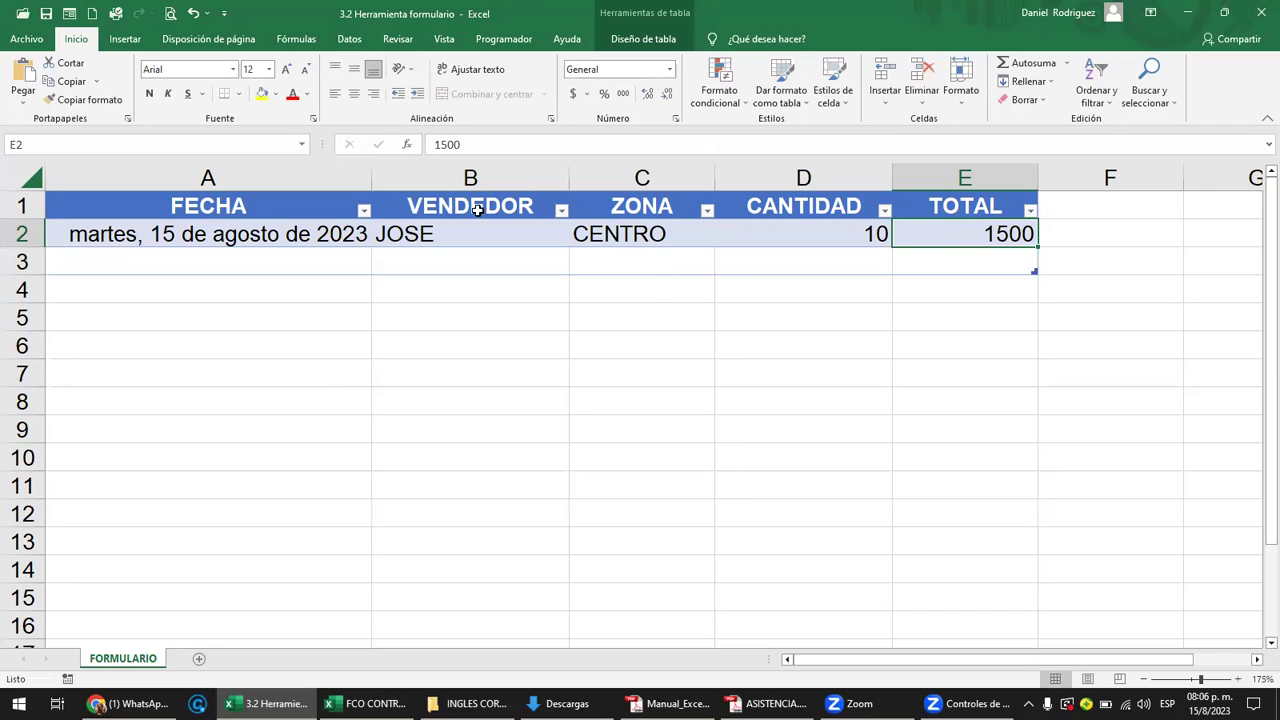
click(212, 205)
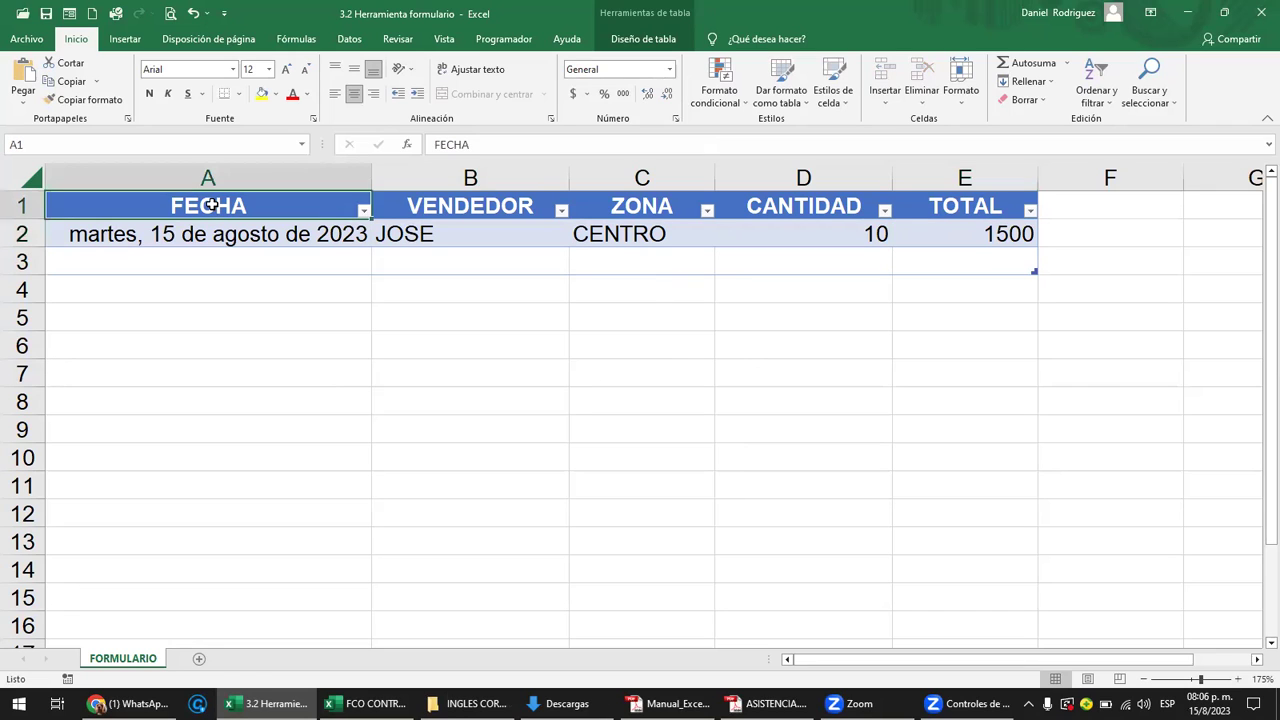
drag(212, 205, 1020, 207)
click(183, 207)
key(shift+Down)
key(shift+Down)
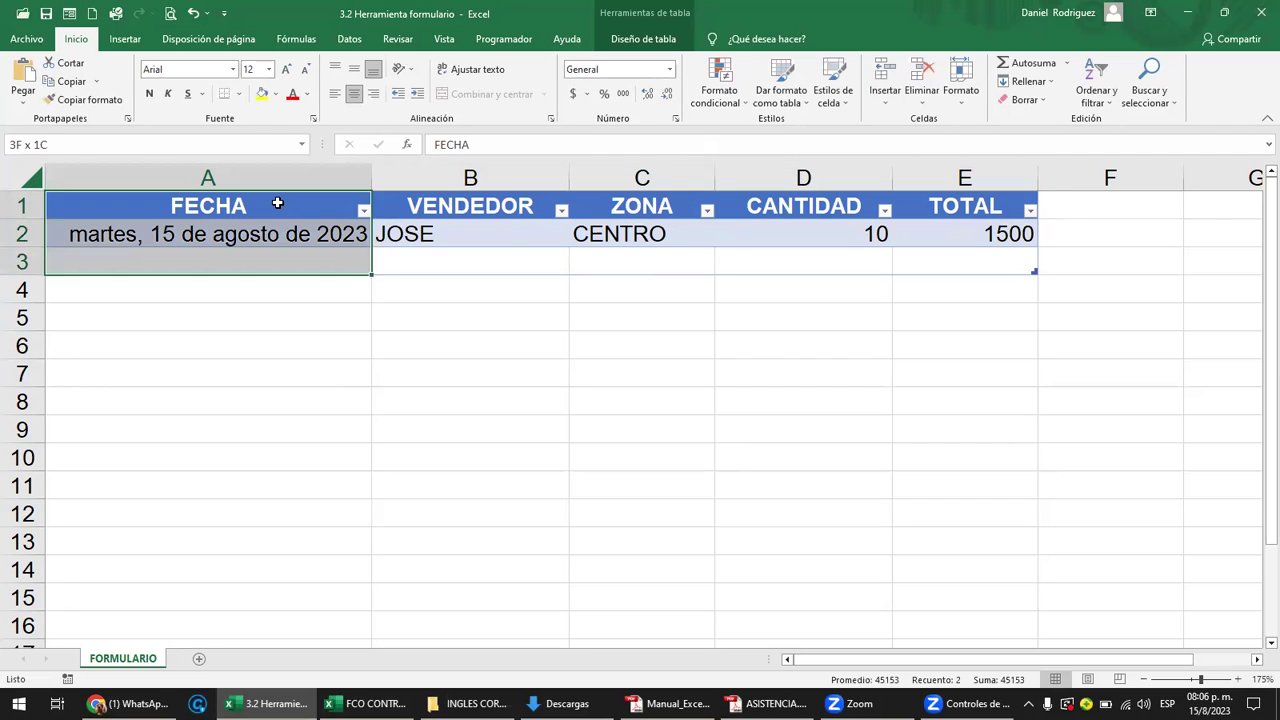
key(shift+Right)
key(shift+Right)
key(shift+Right)
key(shift+Right)
key(shift+Right)
key(shift+Left)
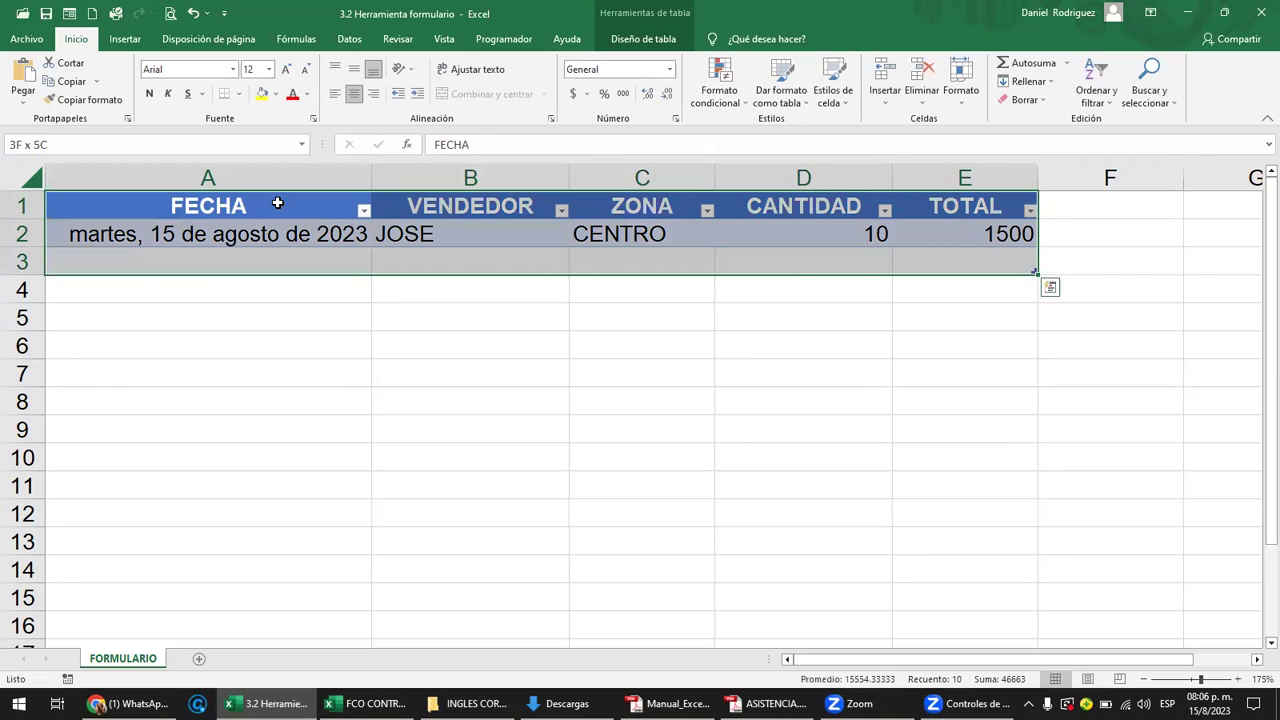
Copy the table and paste the duplicate starting at cell H1.
key(ctrl+c)
key(Right)
key(Right)
key(Right)
key(Right)
key(Right)
key(Right)
key(Right)
key(Return)
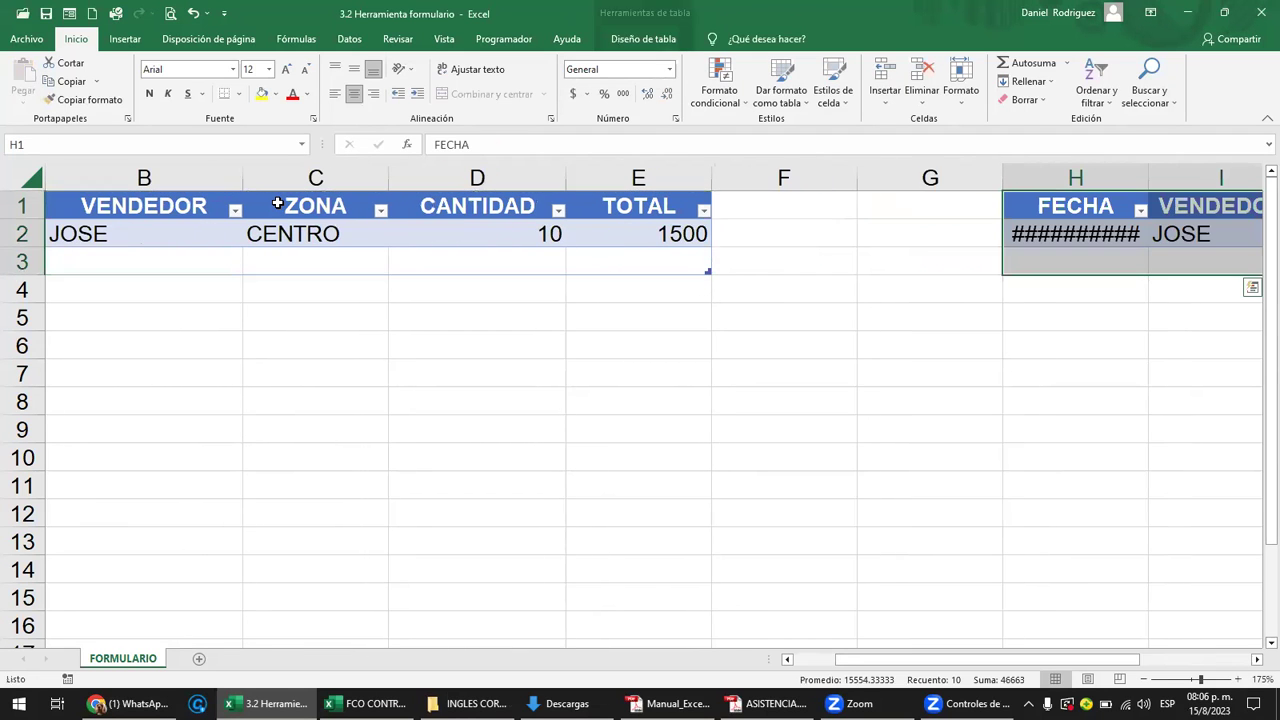
key(Right)
key(Right)
key(Right)
key(Right)
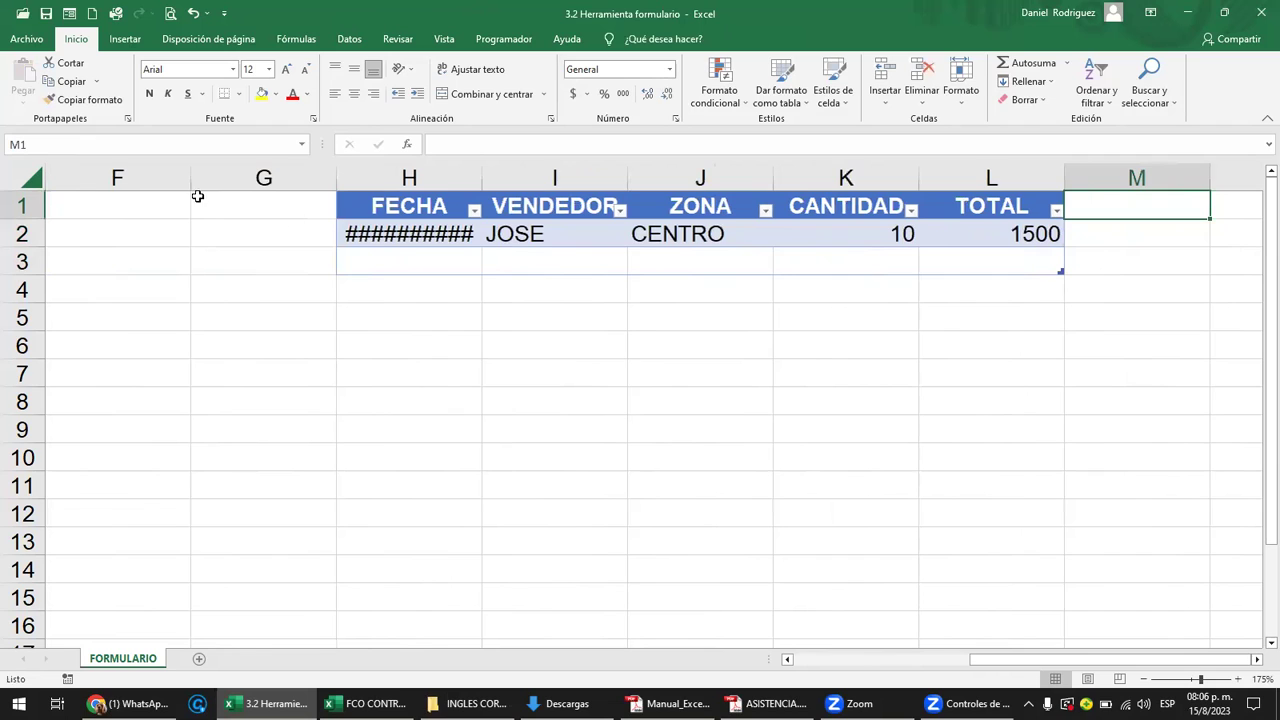
click(482, 311)
click(429, 210)
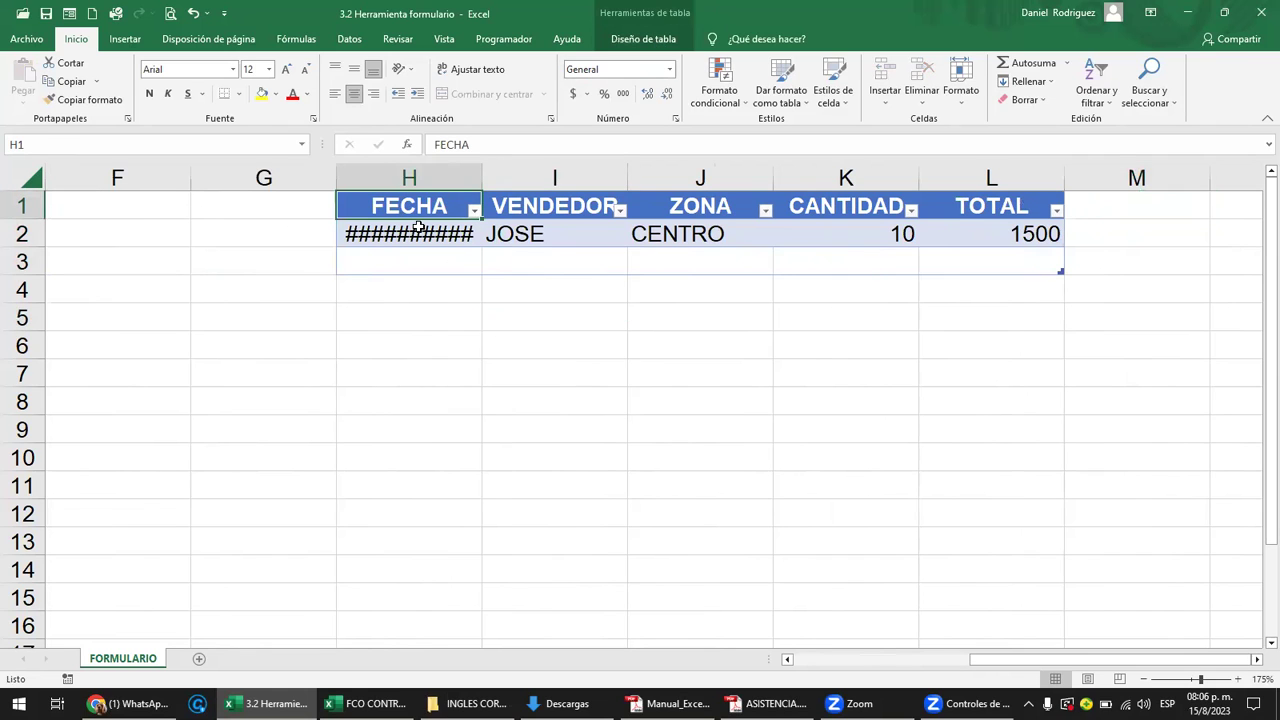
Convert the copied table into a normal range with Tabla > Convertir en rango.
right_click(418, 210)
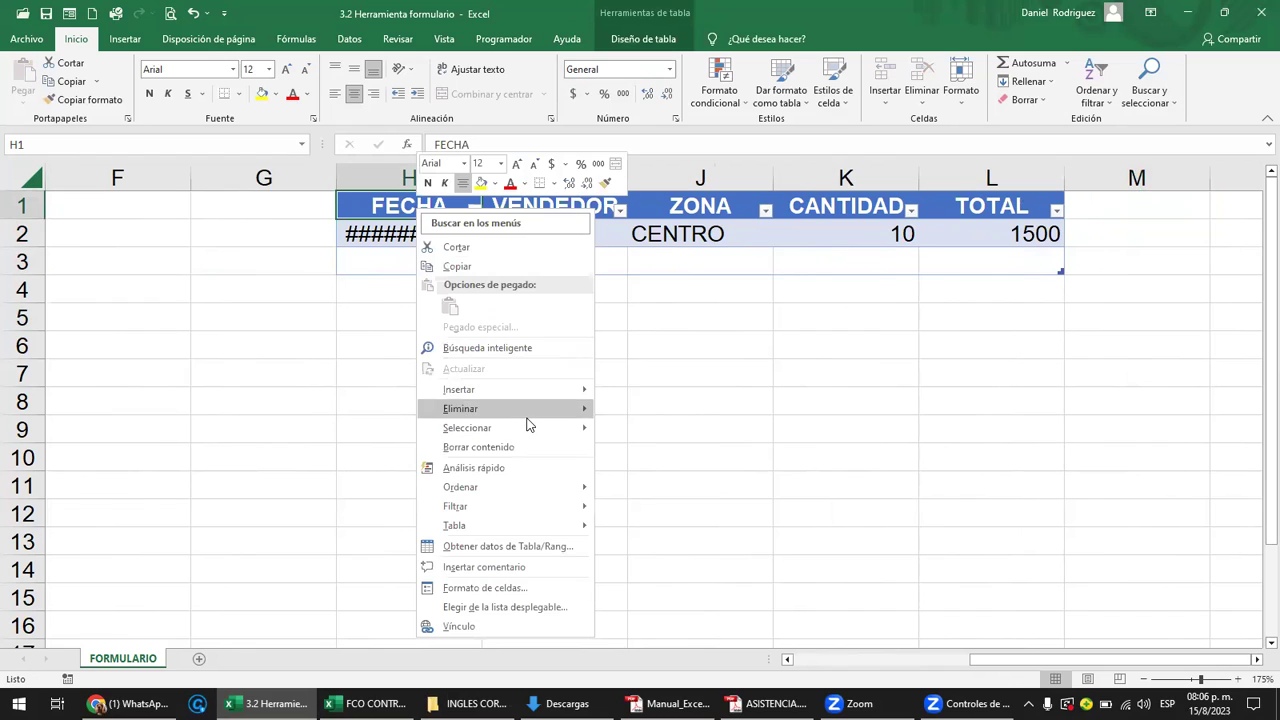
mouse_move(500, 525)
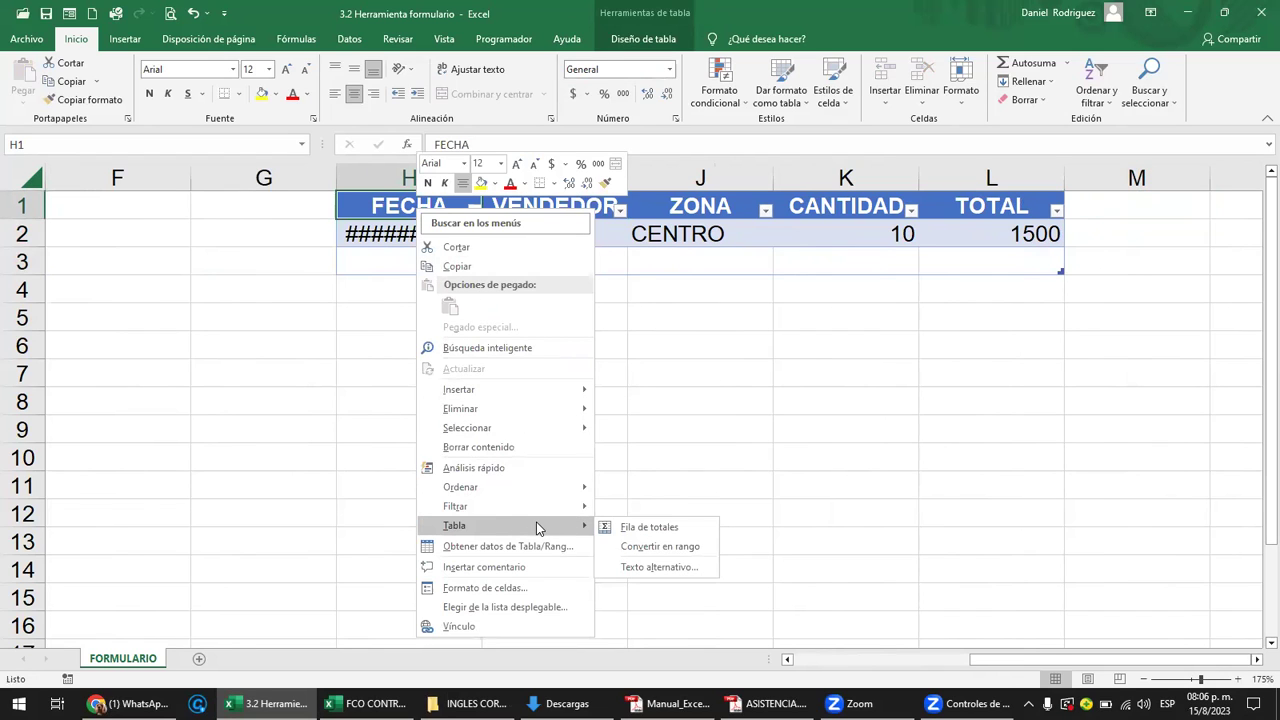
click(667, 548)
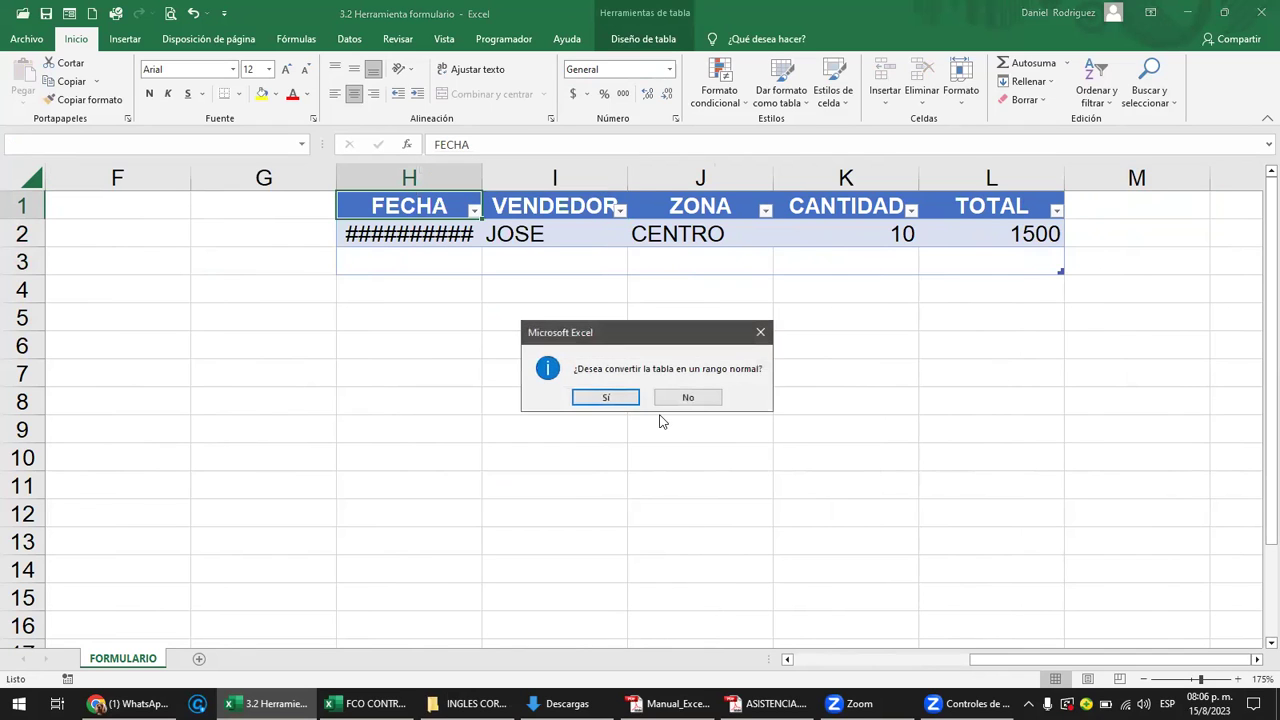
click(604, 397)
Widen the copy's date column and delete the empty column G.
click(597, 402)
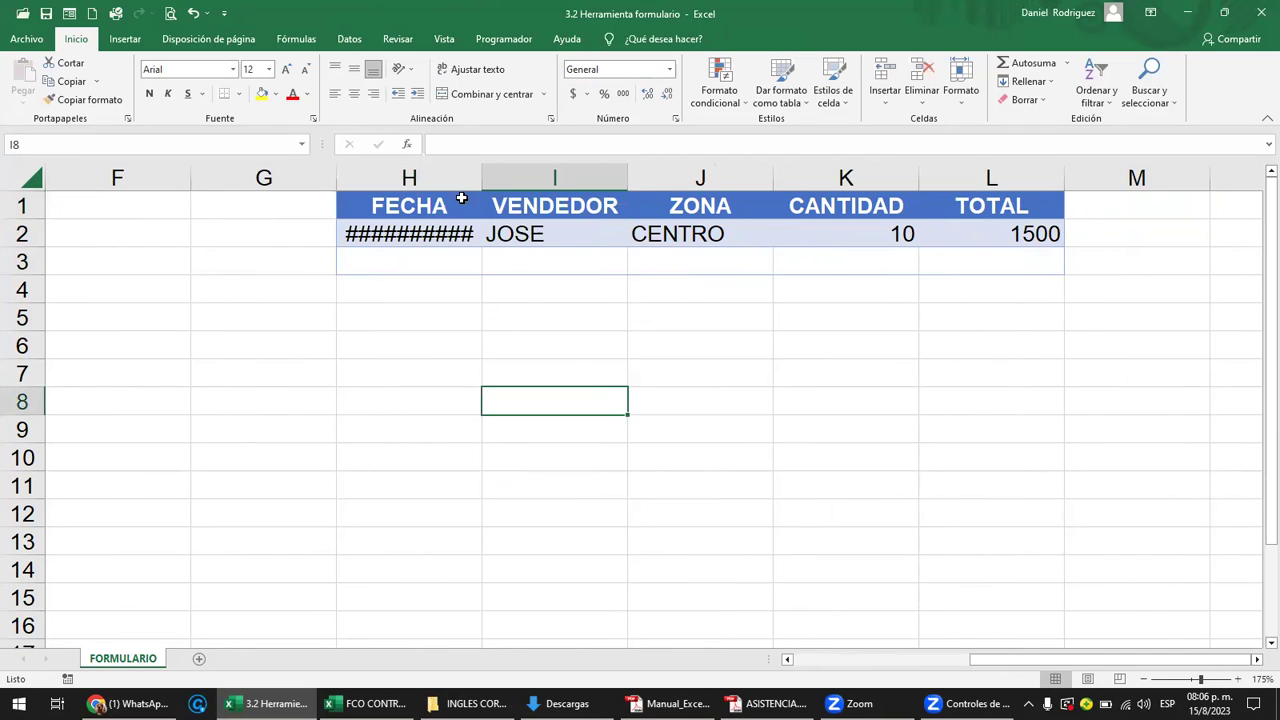
drag(483, 178, 560, 178)
drag(336, 178, 282, 178)
right_click(231, 178)
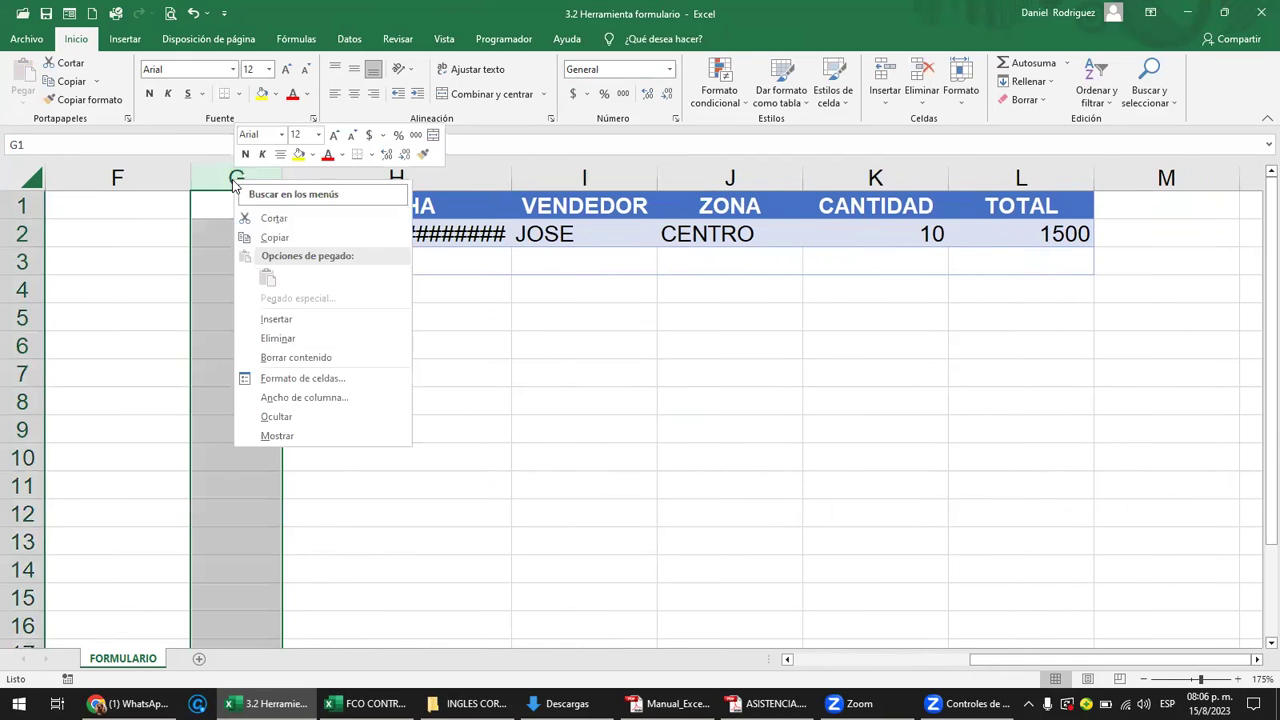
click(309, 334)
click(221, 270)
key(Left)
Widen column G so the copied long date shows in full, then go to row 3 of the original table.
drag(420, 178, 530, 185)
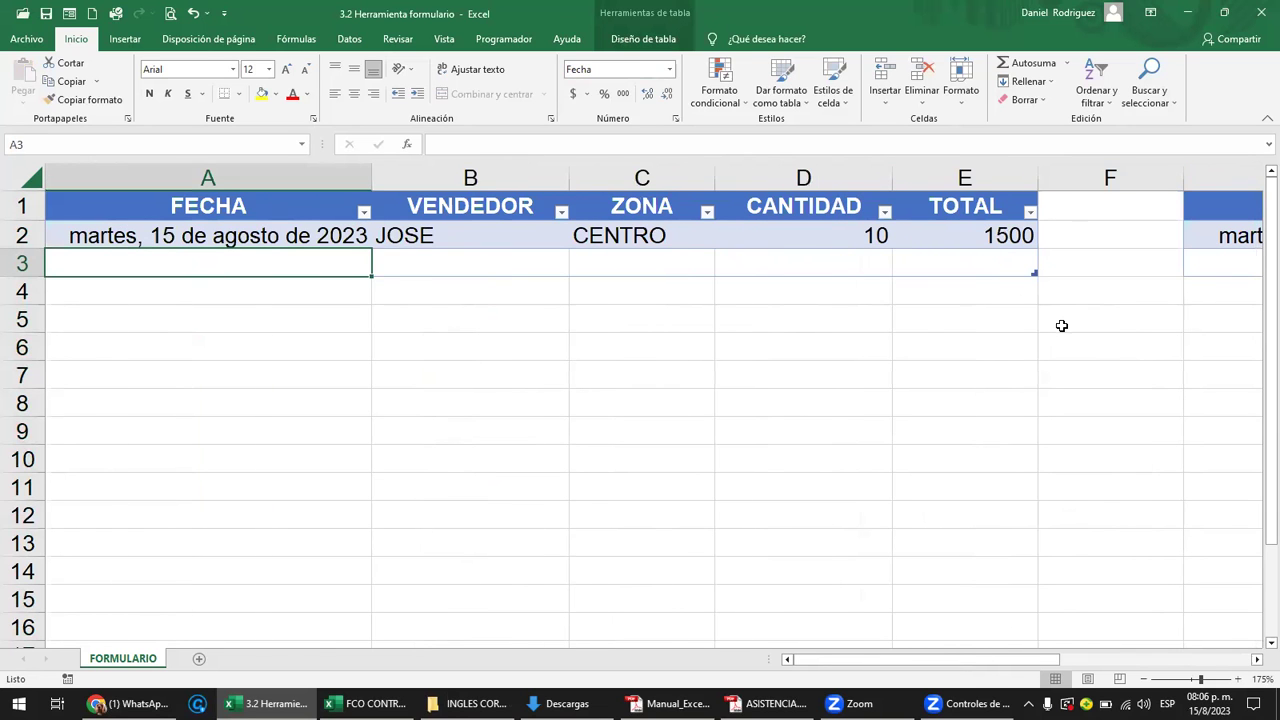
ctrl+scroll(949, 372, down, 1)
ctrl+scroll(949, 372, down, 2)
ctrl+scroll(949, 372, down, 1)
ctrl+scroll(949, 372, down, 1)
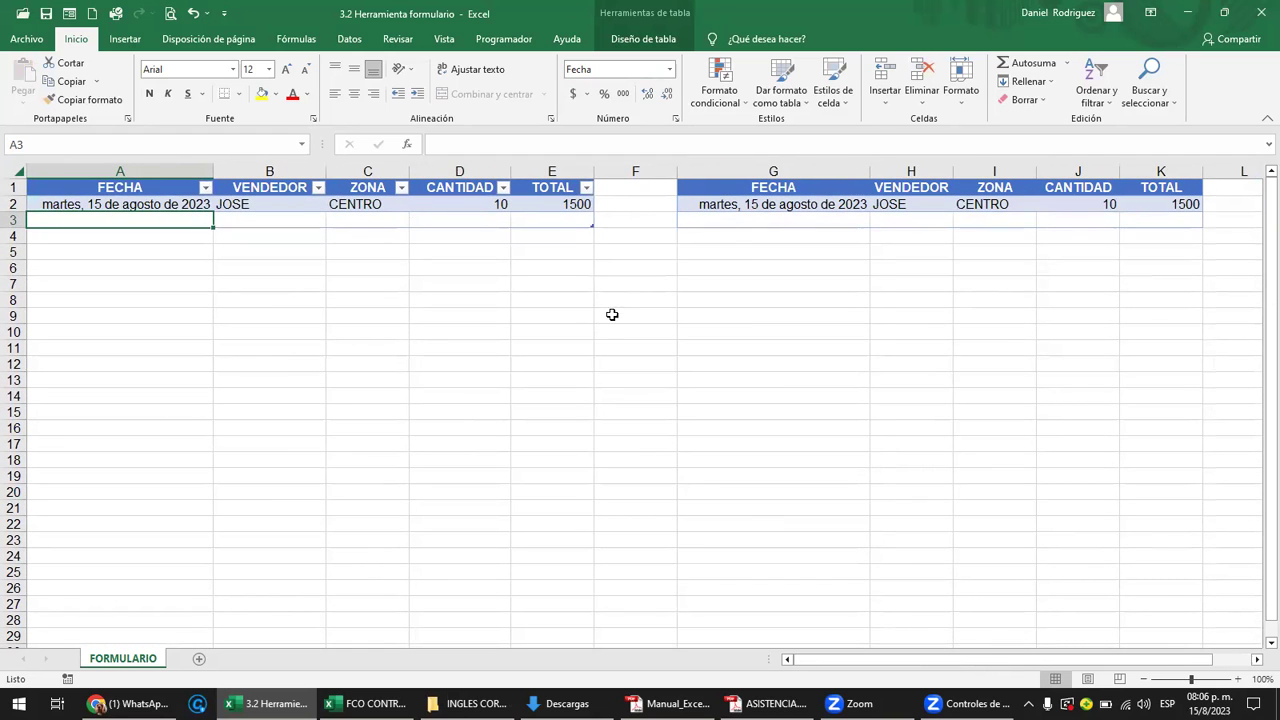
click(133, 190)
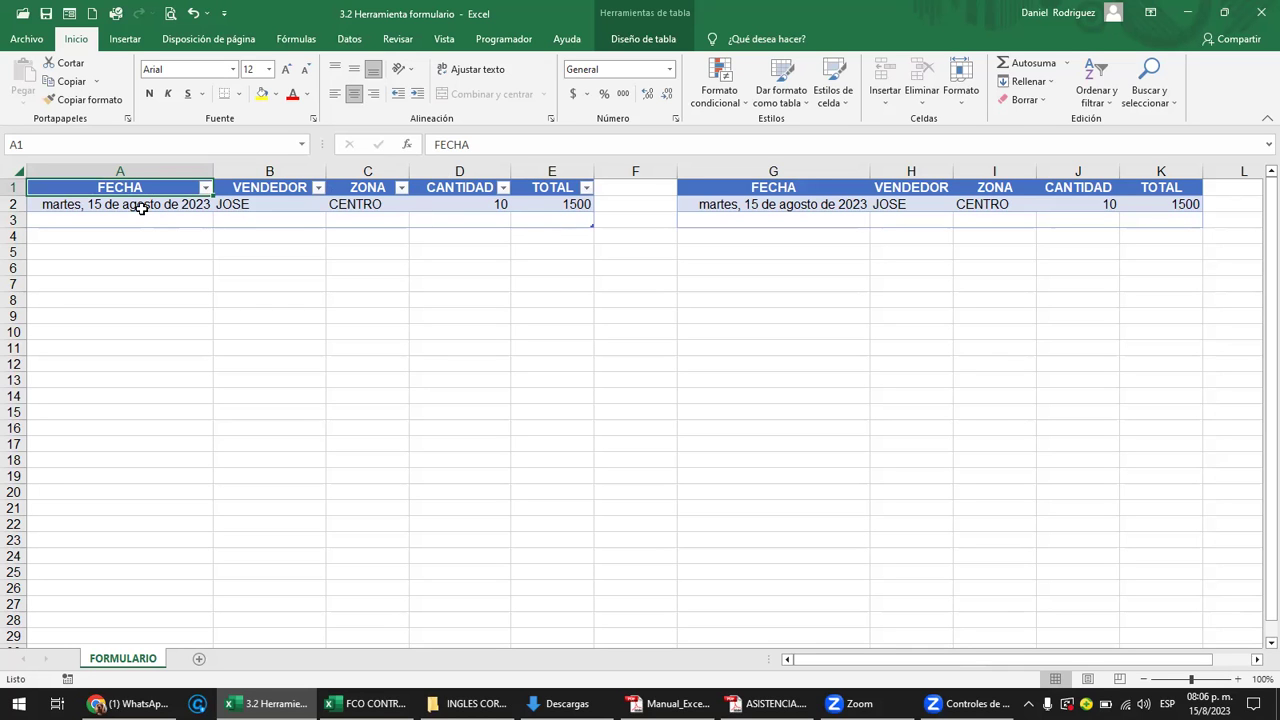
click(558, 206)
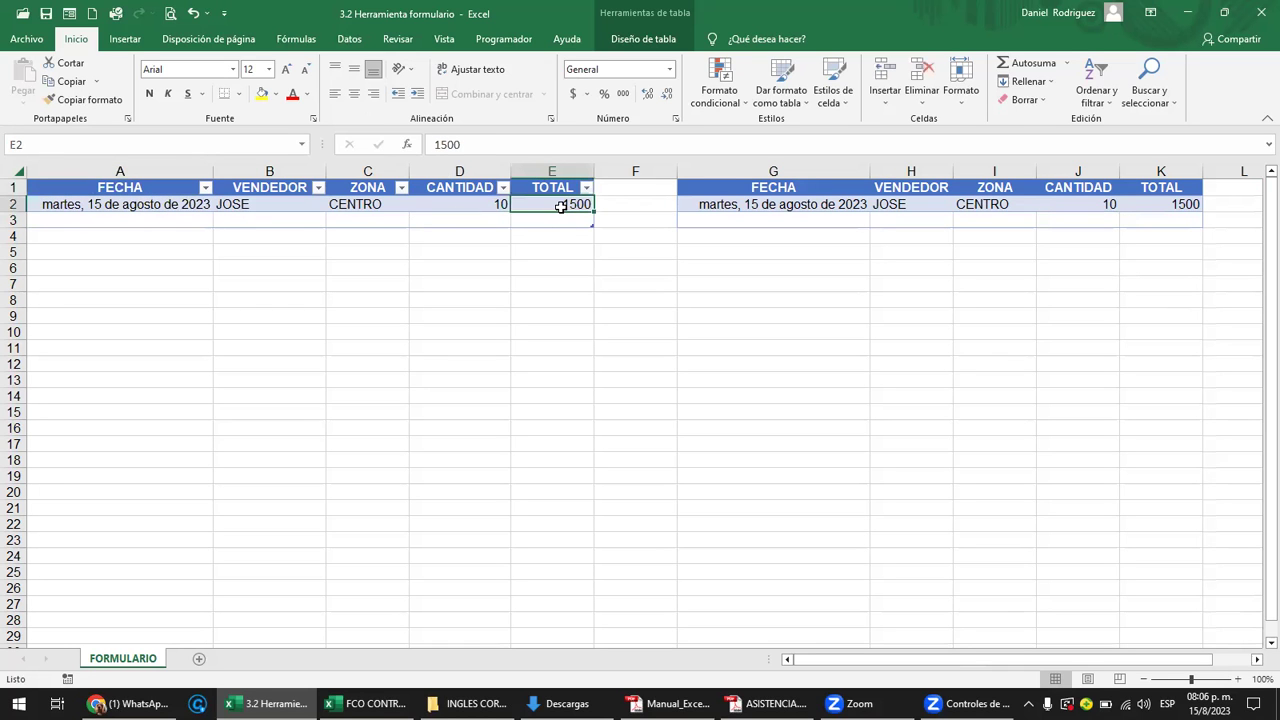
click(580, 223)
key(Up)
key(Tab)
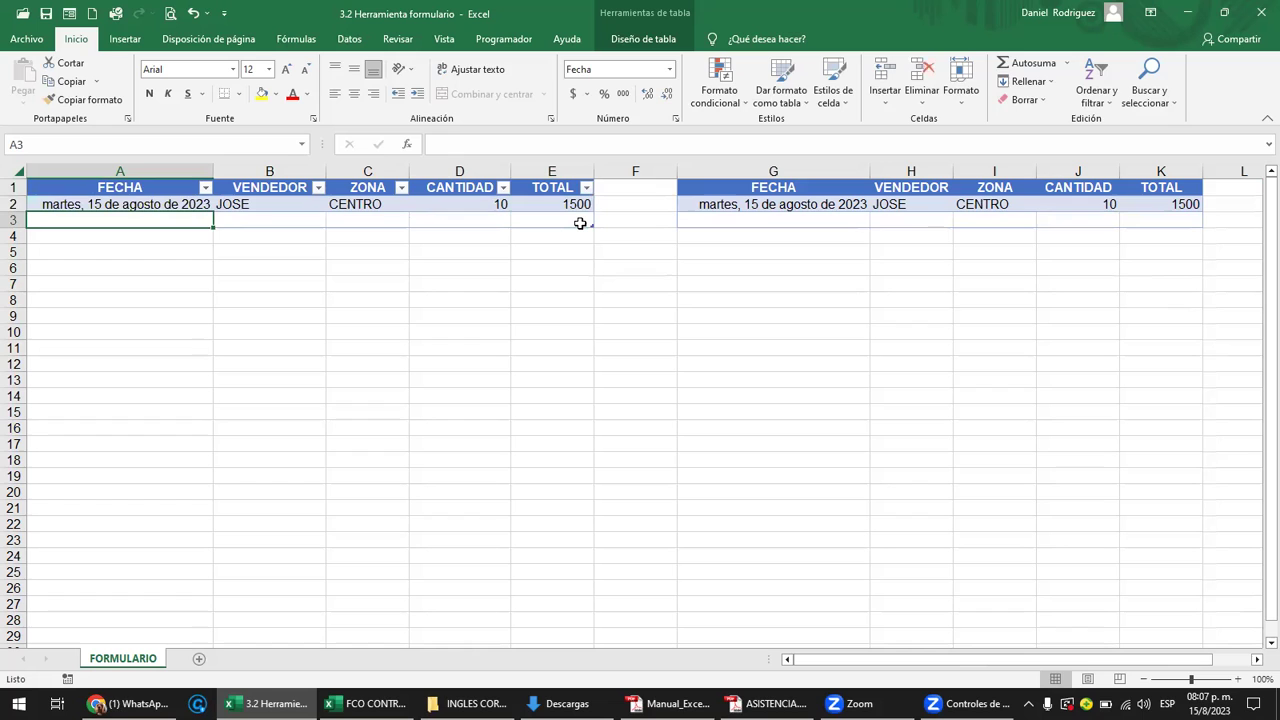
Enter the row 3 record: 15/8/2023, a seller name, CENTRO, quantity 10, total 1500.
text(15/8/23)
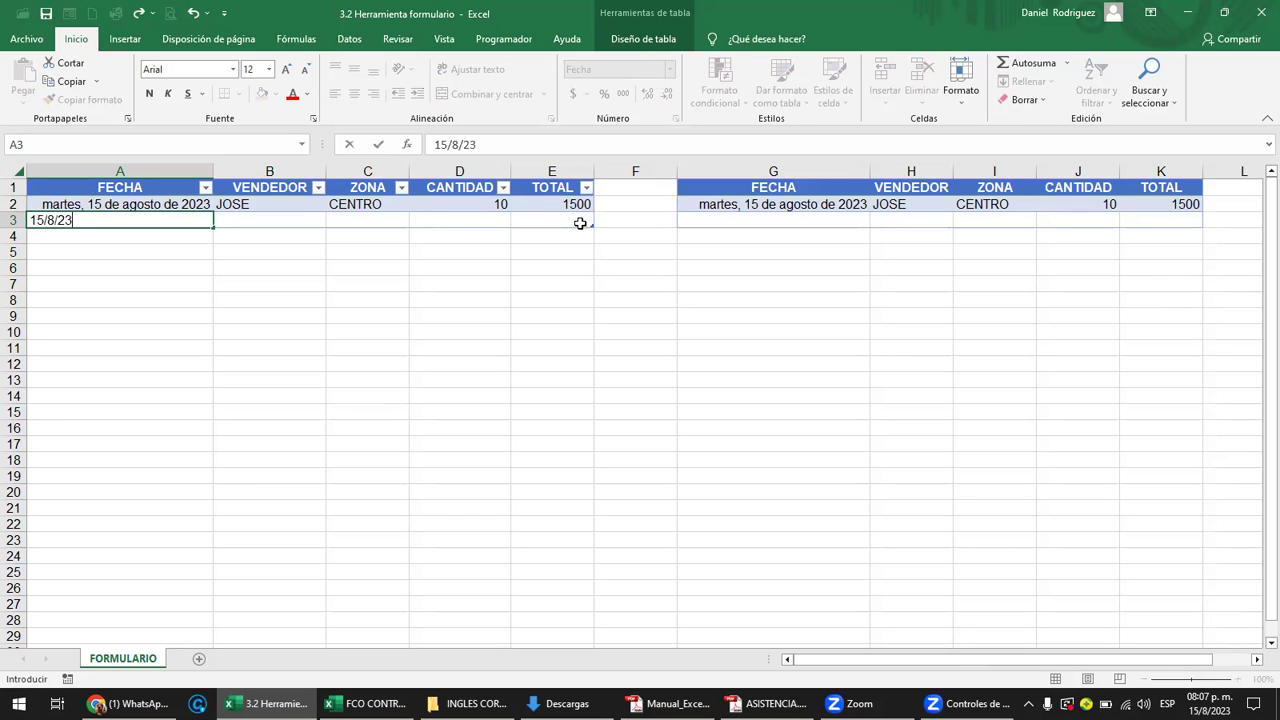
key(Tab)
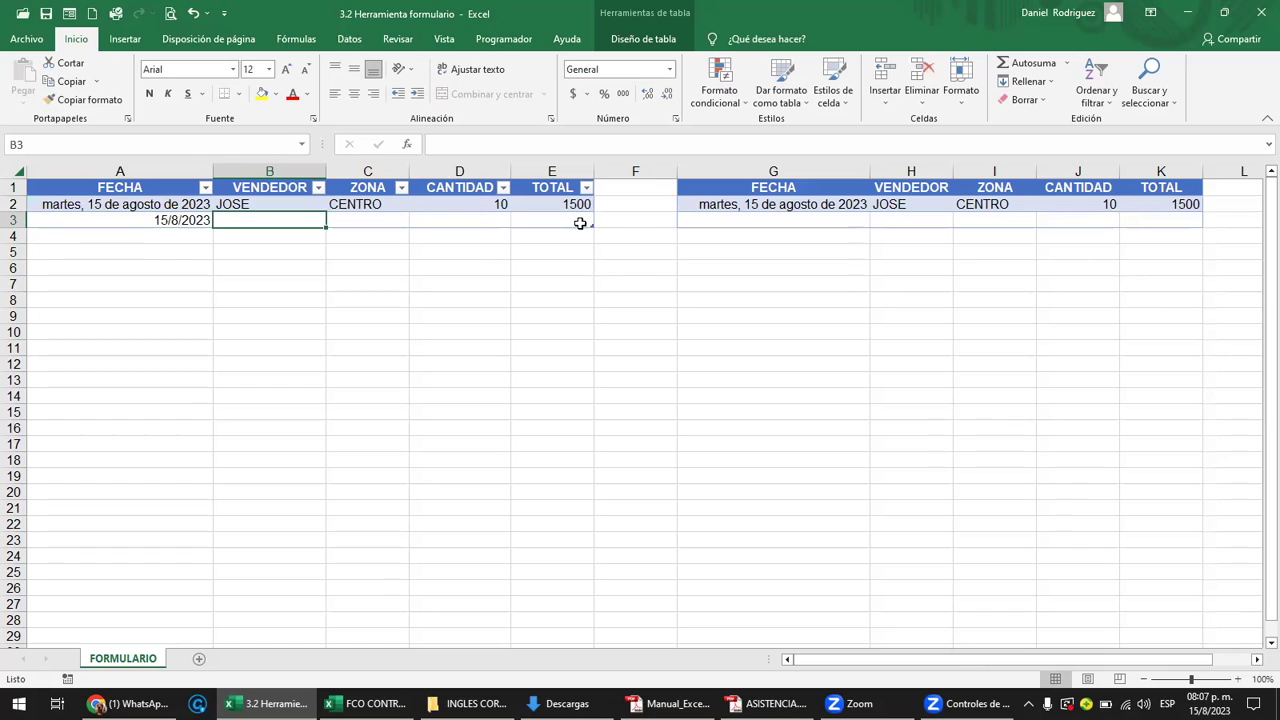
text(CARLOS)
key(Tab)
text(CE)
key(Tab)
text(10)
key(Tab)
text(1500)
key(Return)
click(580, 221)
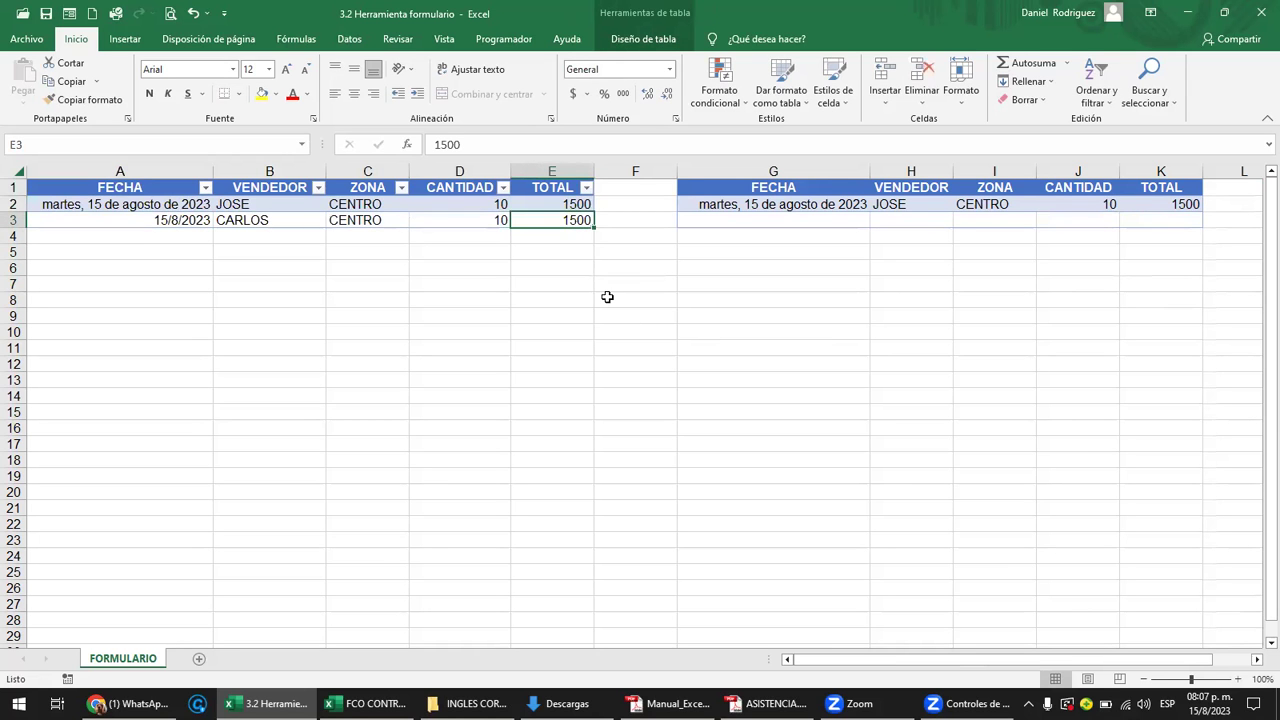
ctrl+scroll(607, 297, up, 1)
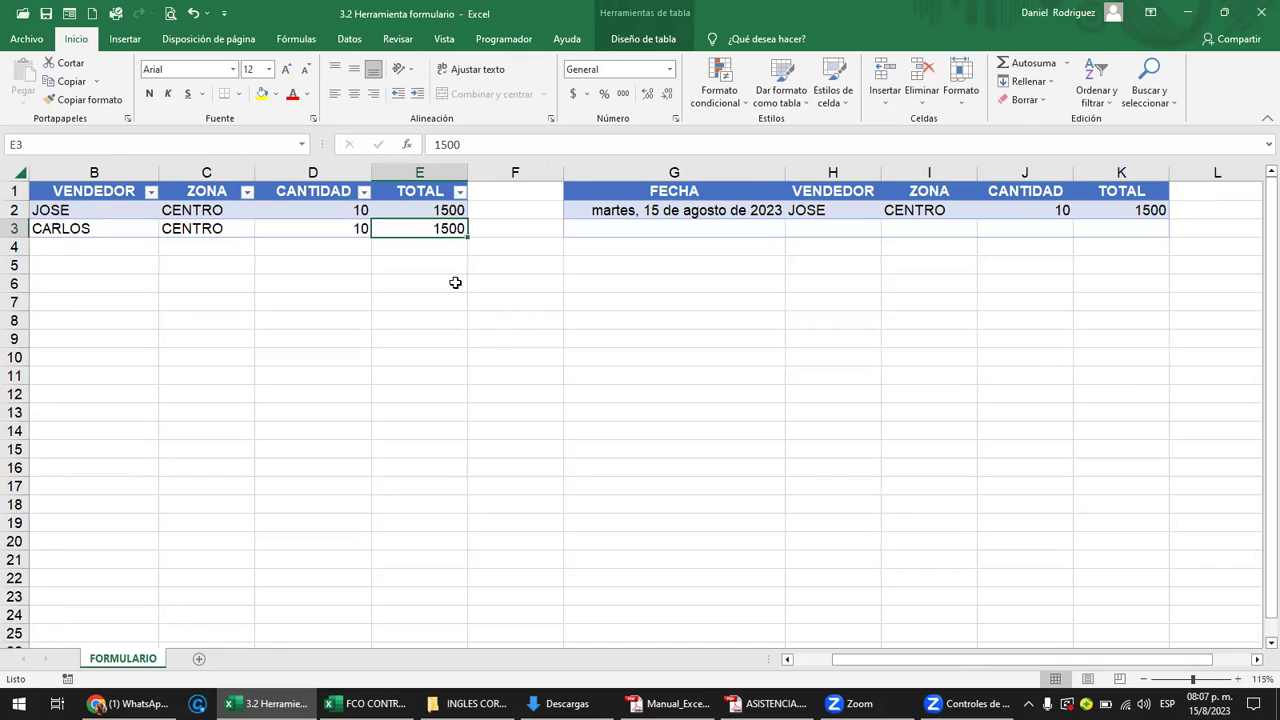
Add an empty table row, undo it, and check the second range's date and total.
key(Tab)
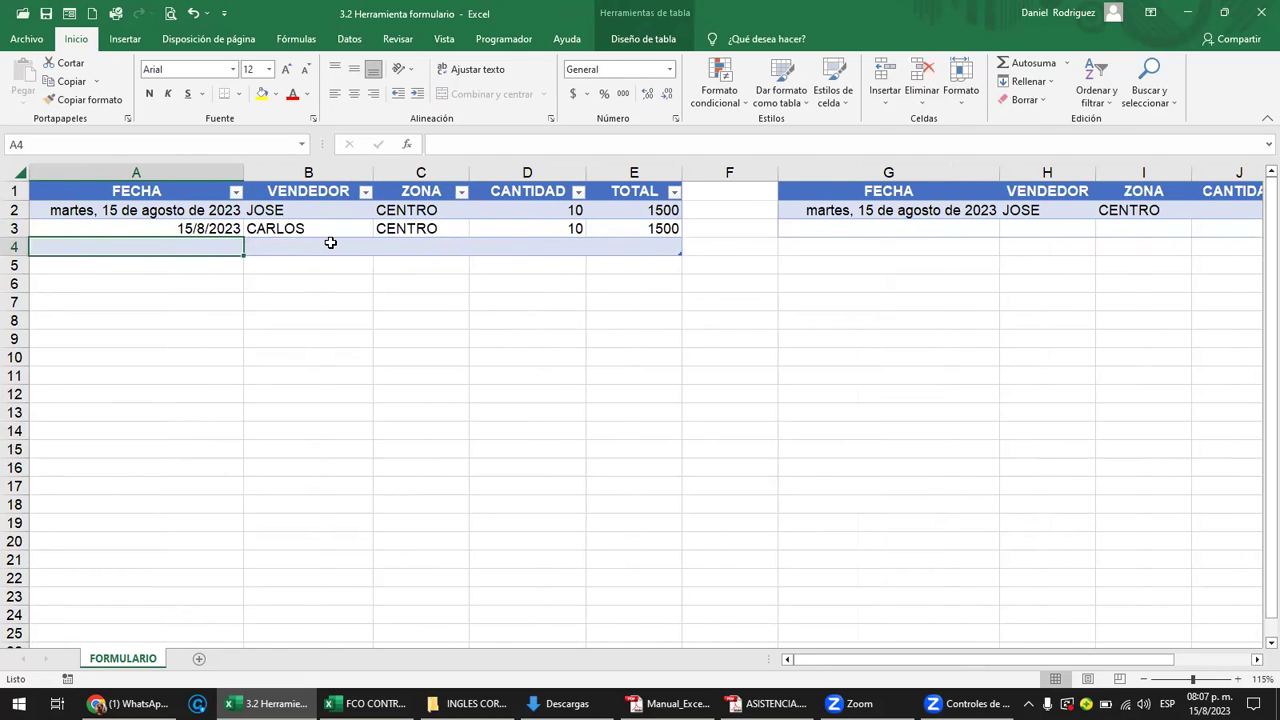
click(360, 249)
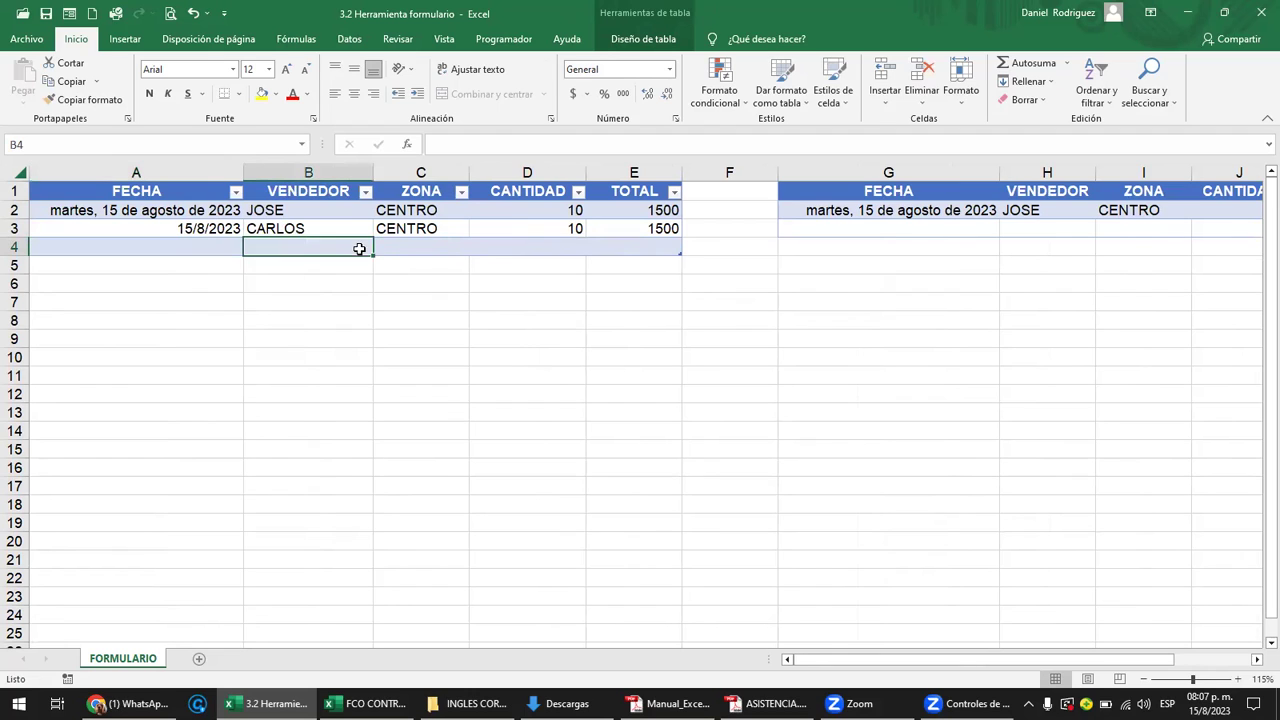
click(425, 249)
click(528, 245)
key(ctrl+z)
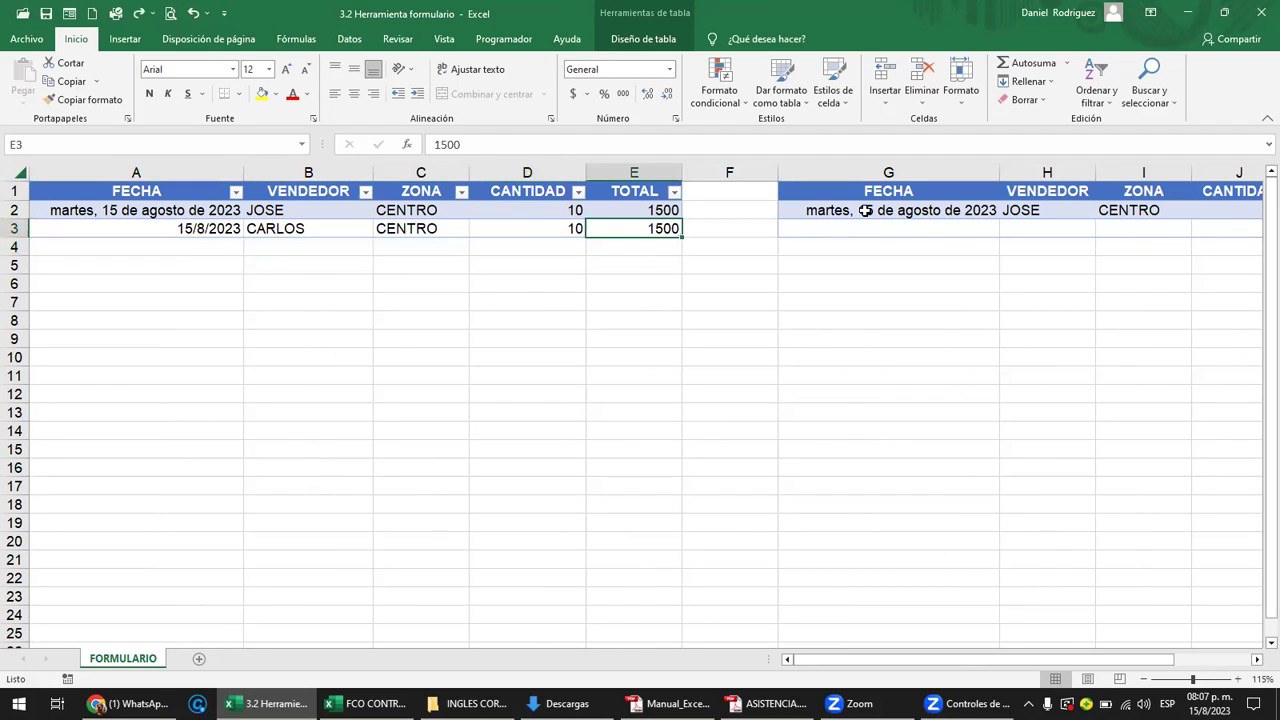
click(886, 206)
key(Right)
key(Right)
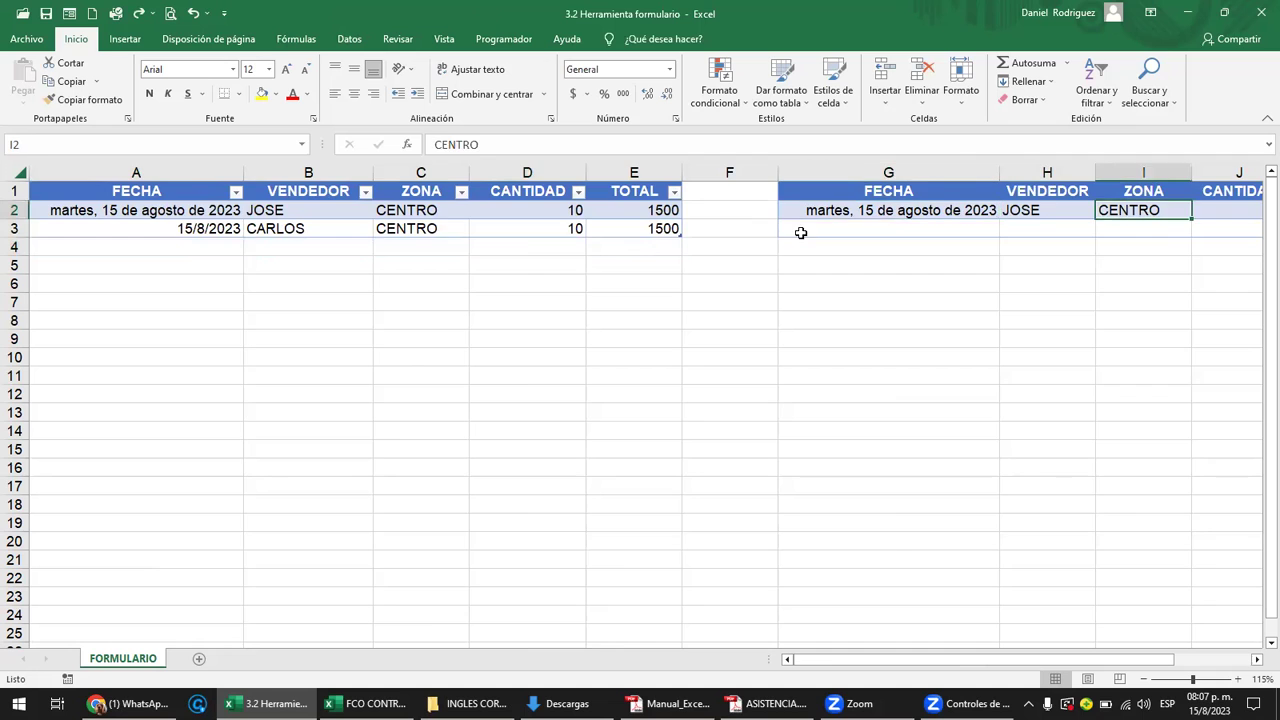
key(Right)
key(Right)
key(Right)
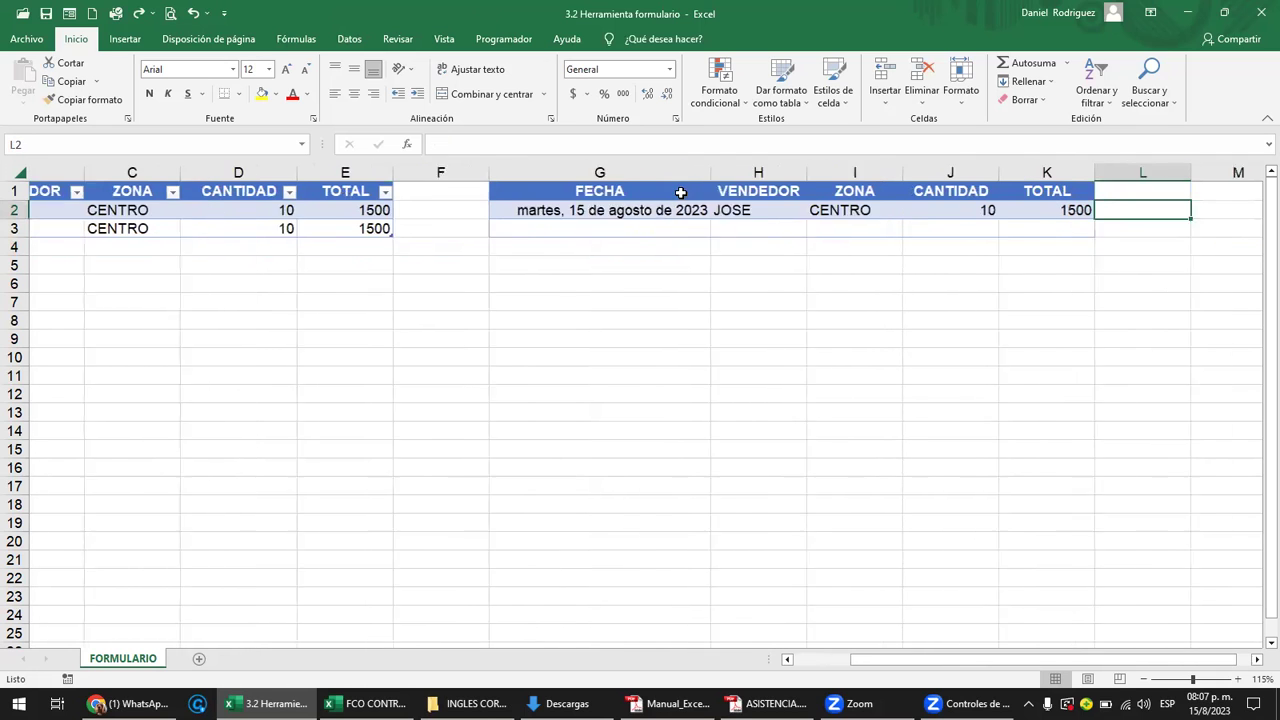
click(565, 208)
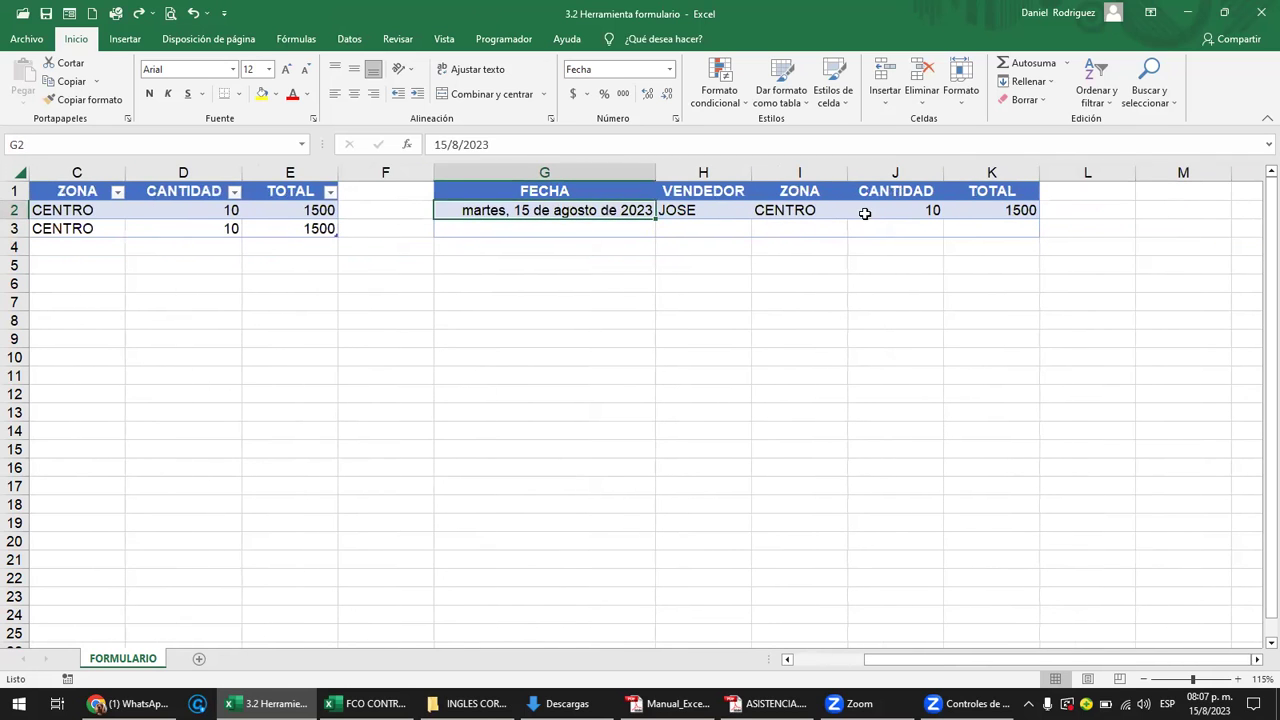
click(990, 210)
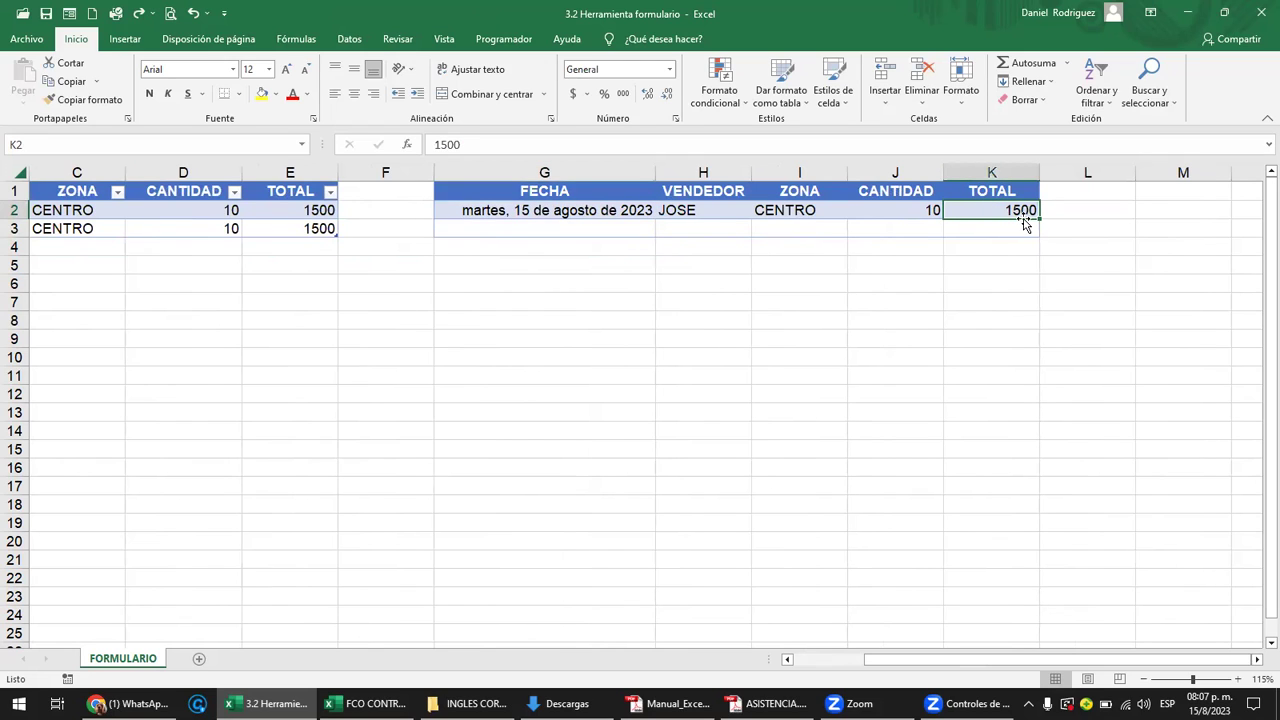
Turn off Líneas de cuadrícula on the Vista tab.
click(525, 230)
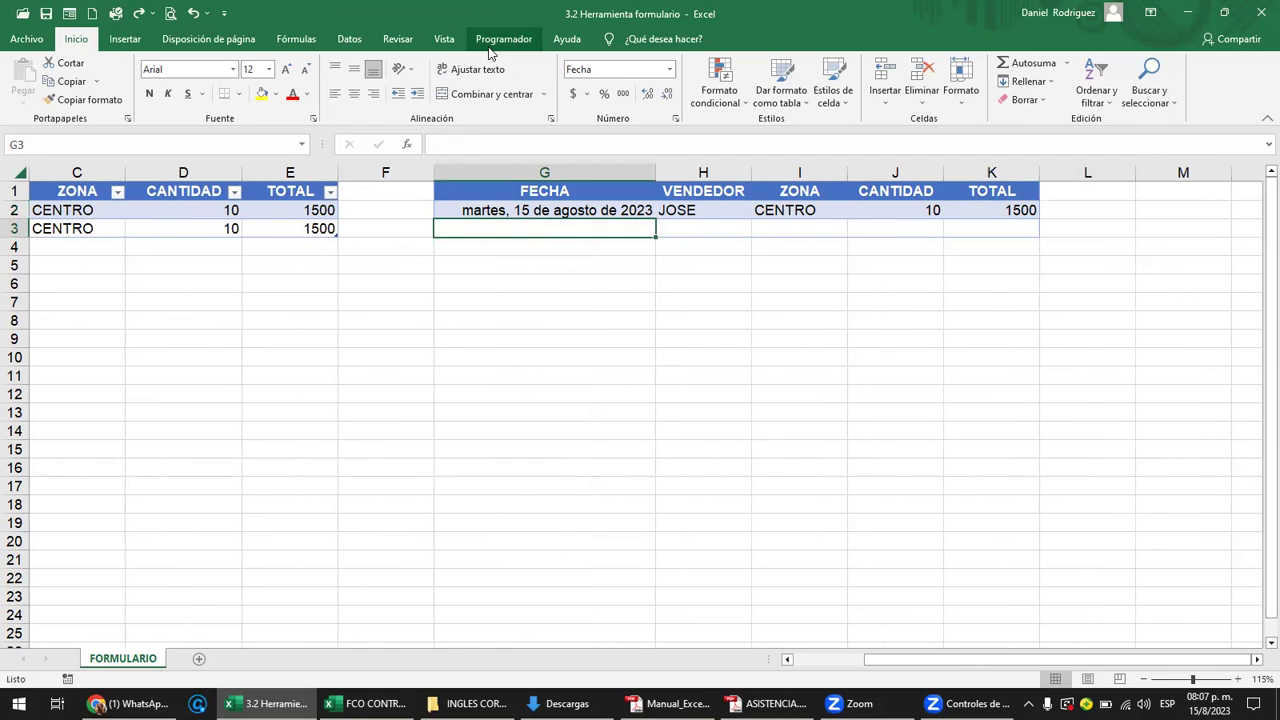
click(443, 38)
click(250, 96)
click(800, 268)
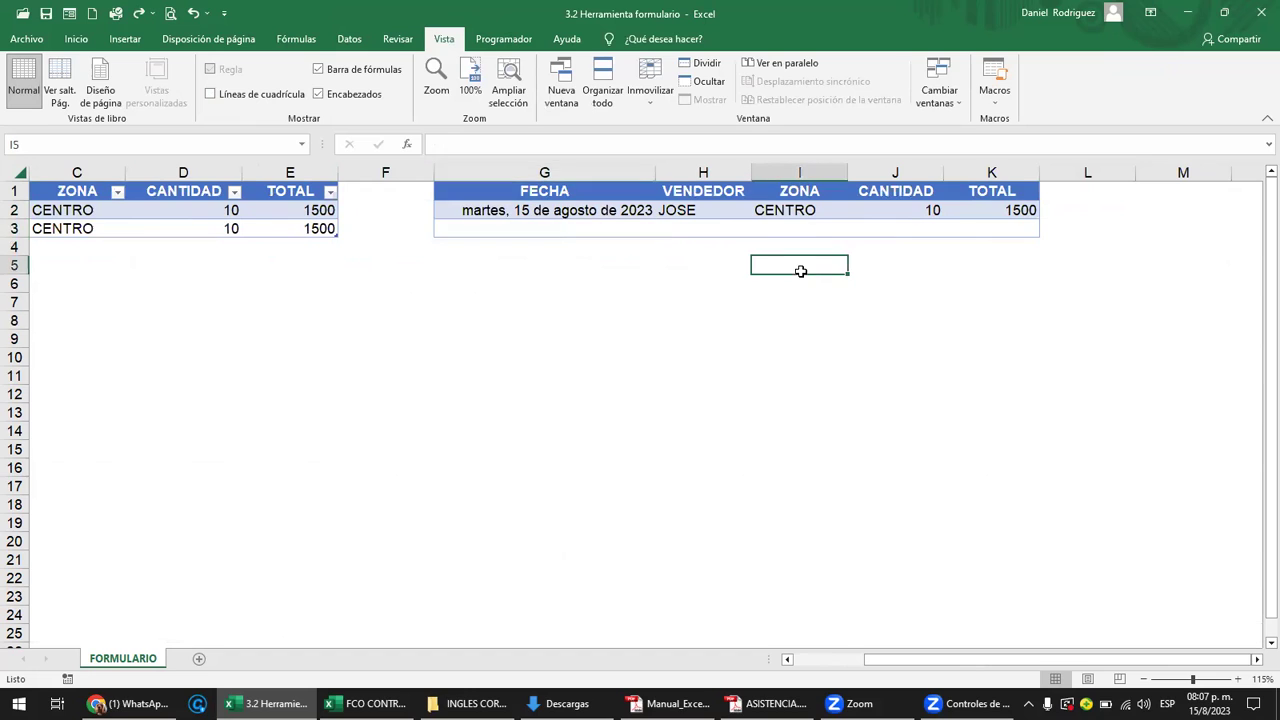
Enter the G3:K3 record: 15/8/2023, a seller name, CENTRO, quantity 10, total 200.
click(498, 236)
key(Up)
key(Down)
text(15)
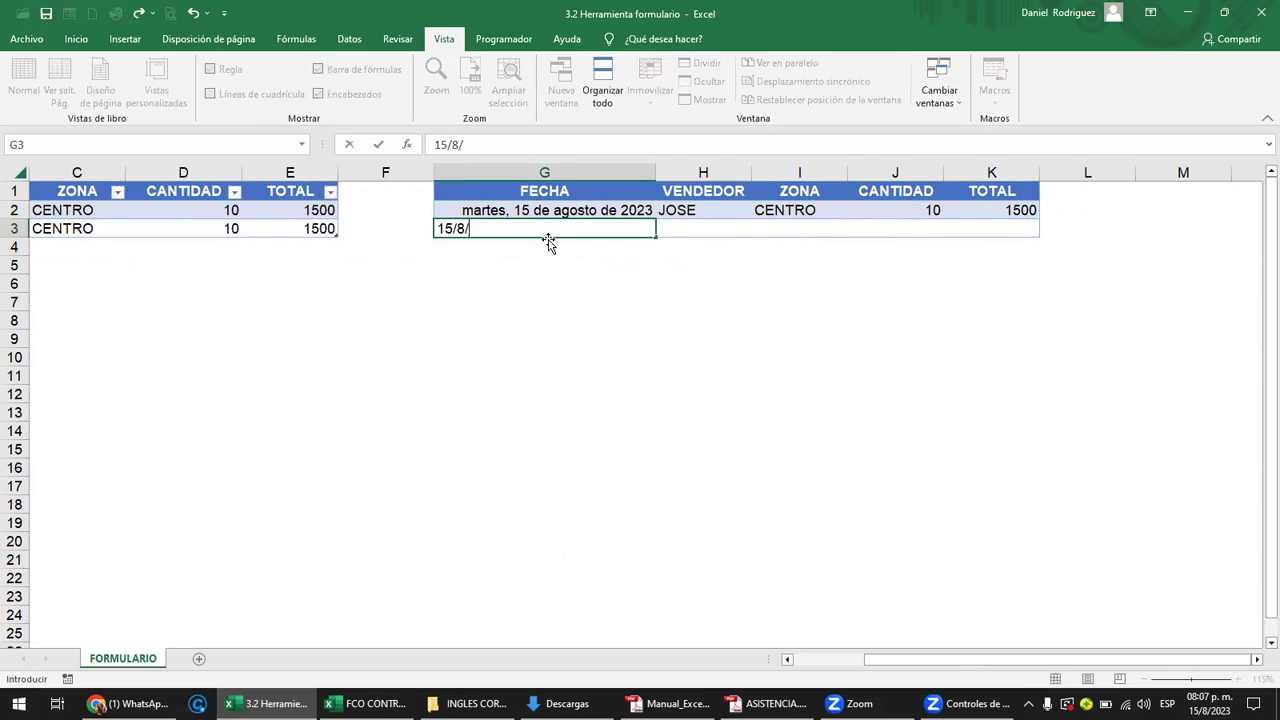
key(Tab)
text(CARLOS)
key(Tab)
text(CENTRO)
key(Tab)
text(10)
key(Tab)
text(20)
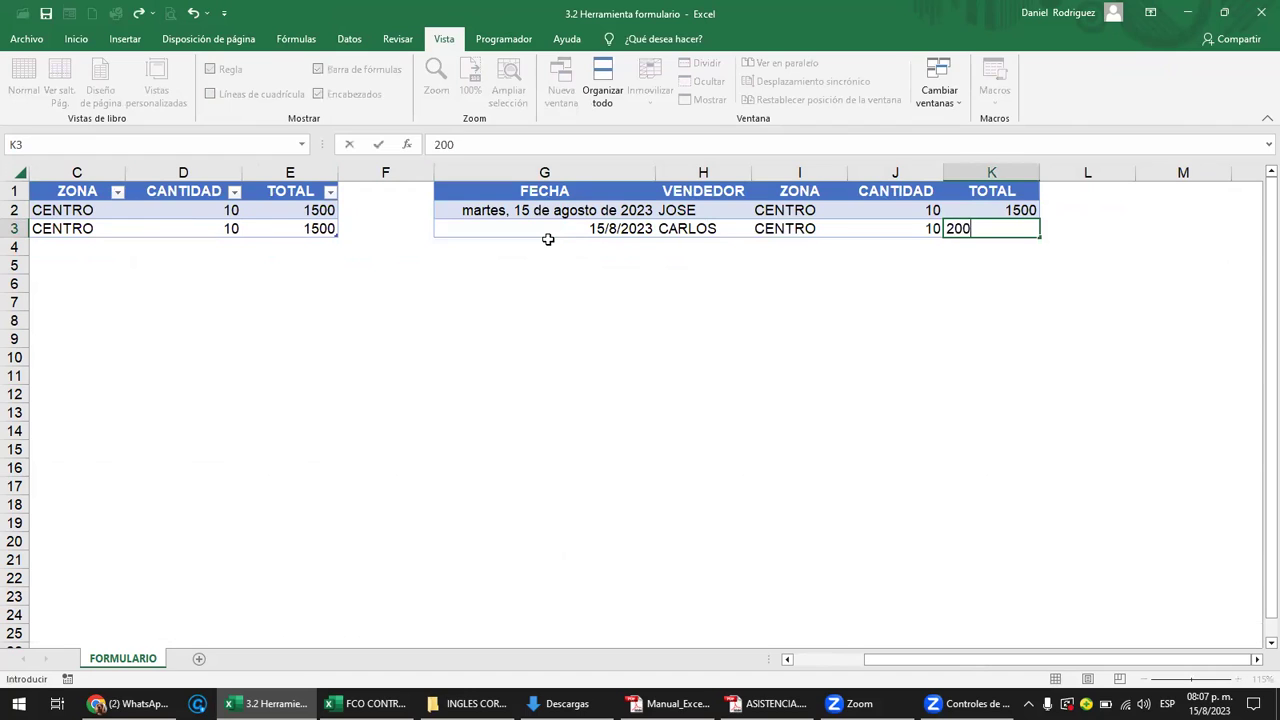
key(Return)
key(Up)
Add an empty row to the first table and return below the second range's last record.
key(Right)
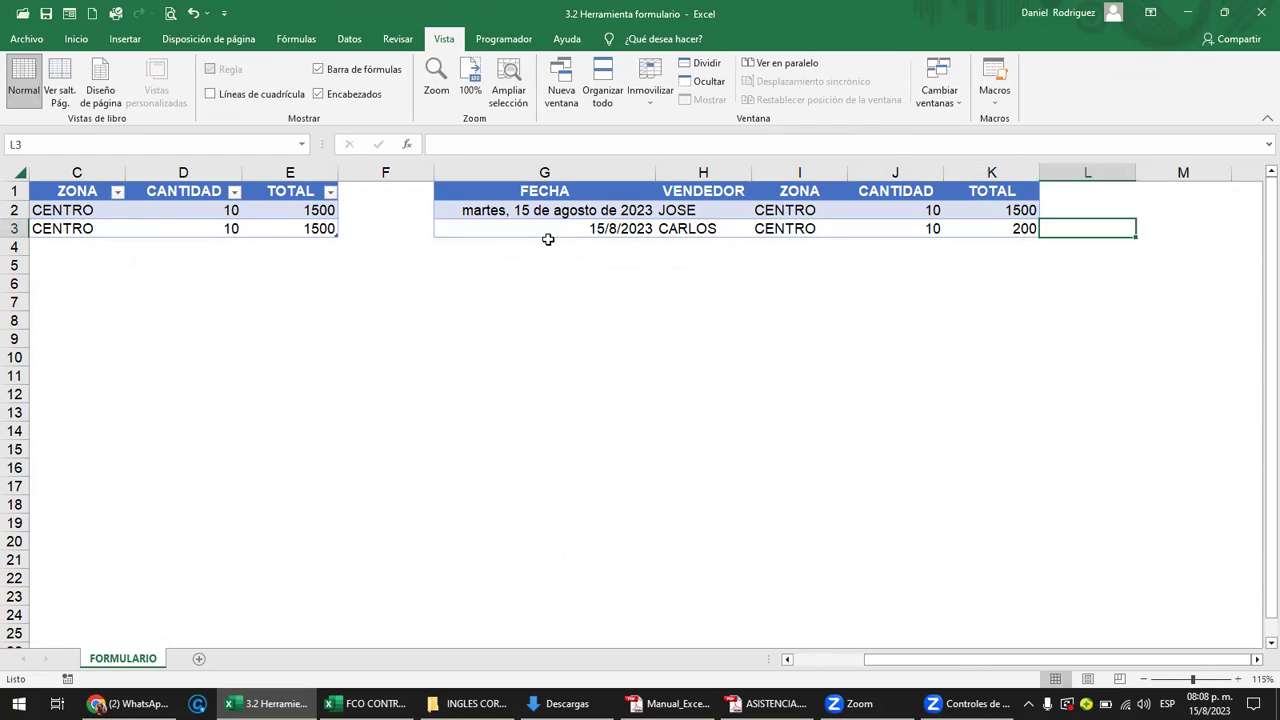
key(Left)
key(Left)
key(Left)
key(Left)
key(Left)
key(Left)
key(Left)
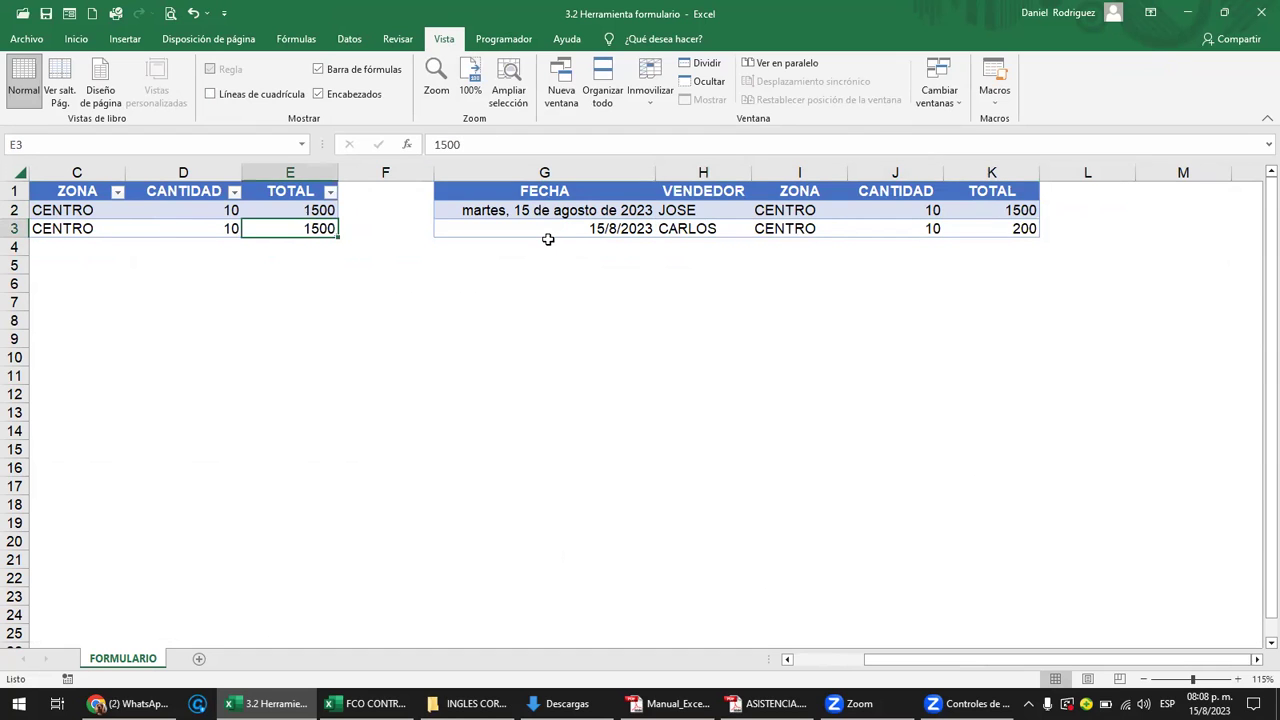
key(Tab)
key(Tab)
key(Tab)
key(Tab)
key(Tab)
key(Right)
key(Left)
key(Up)
key(Right)
key(Right)
key(Right)
key(Right)
key(Right)
key(Right)
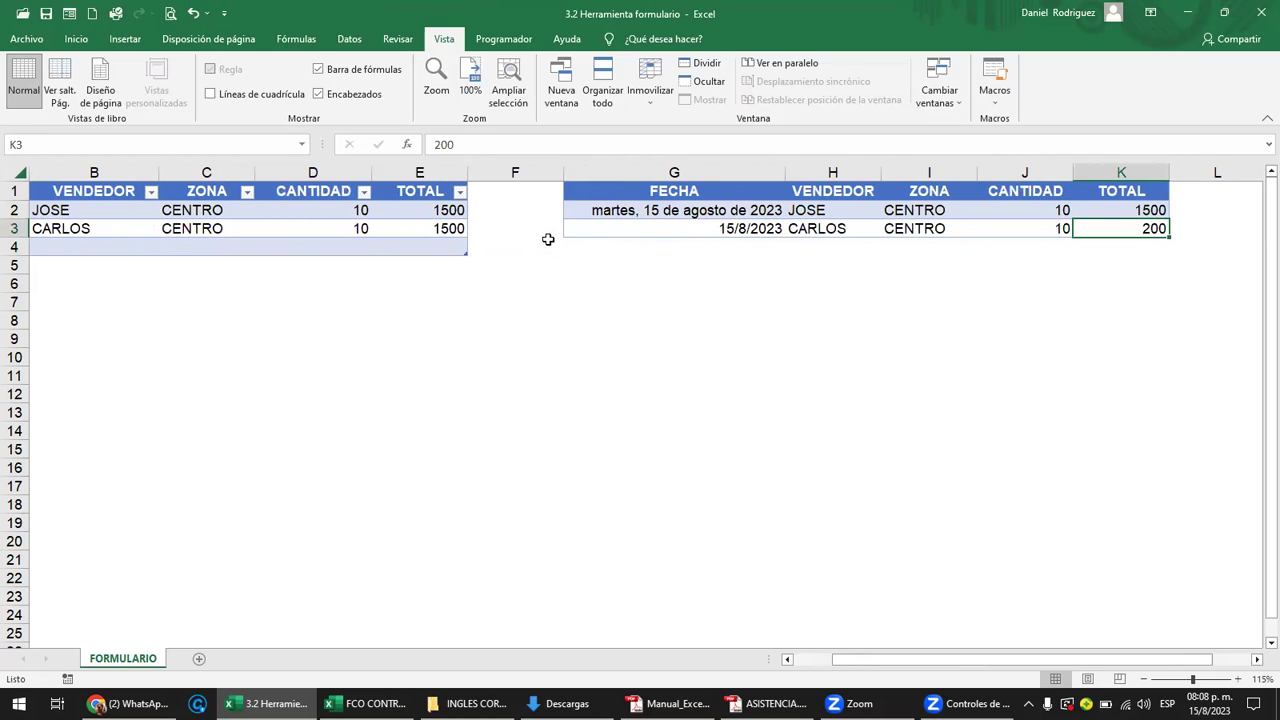
key(Right)
key(Left)
key(Down)
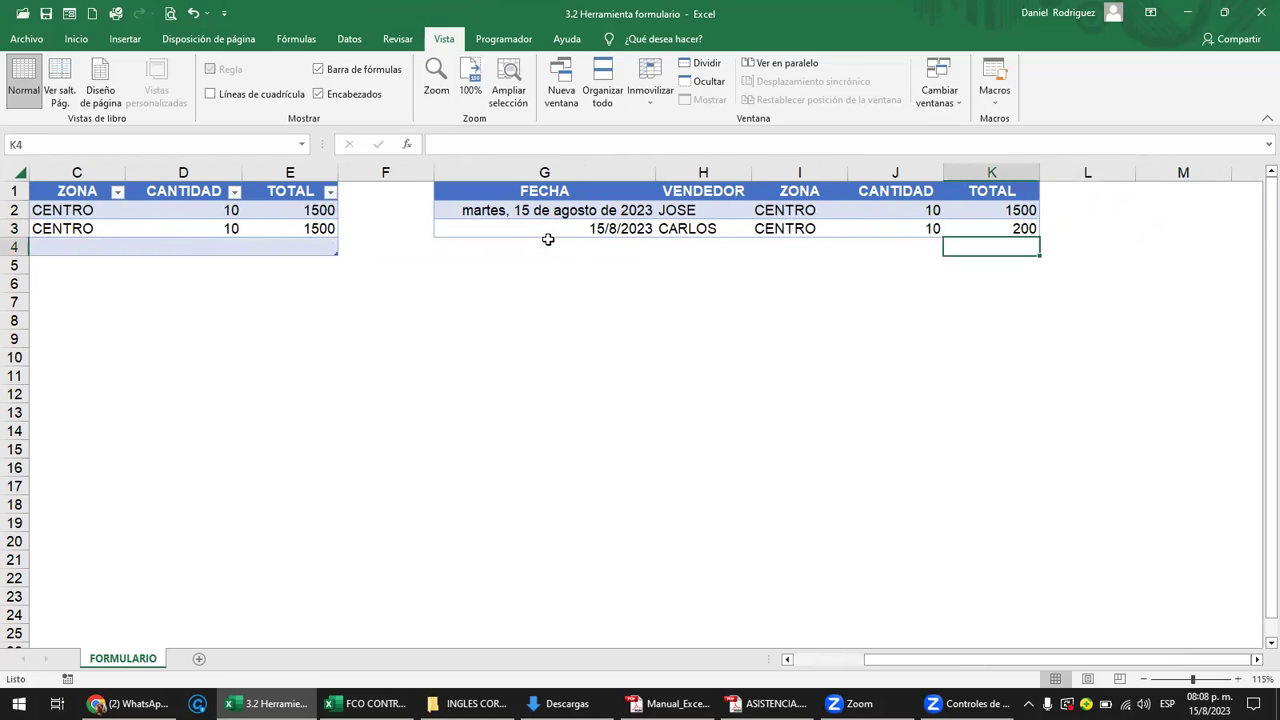
click(537, 280)
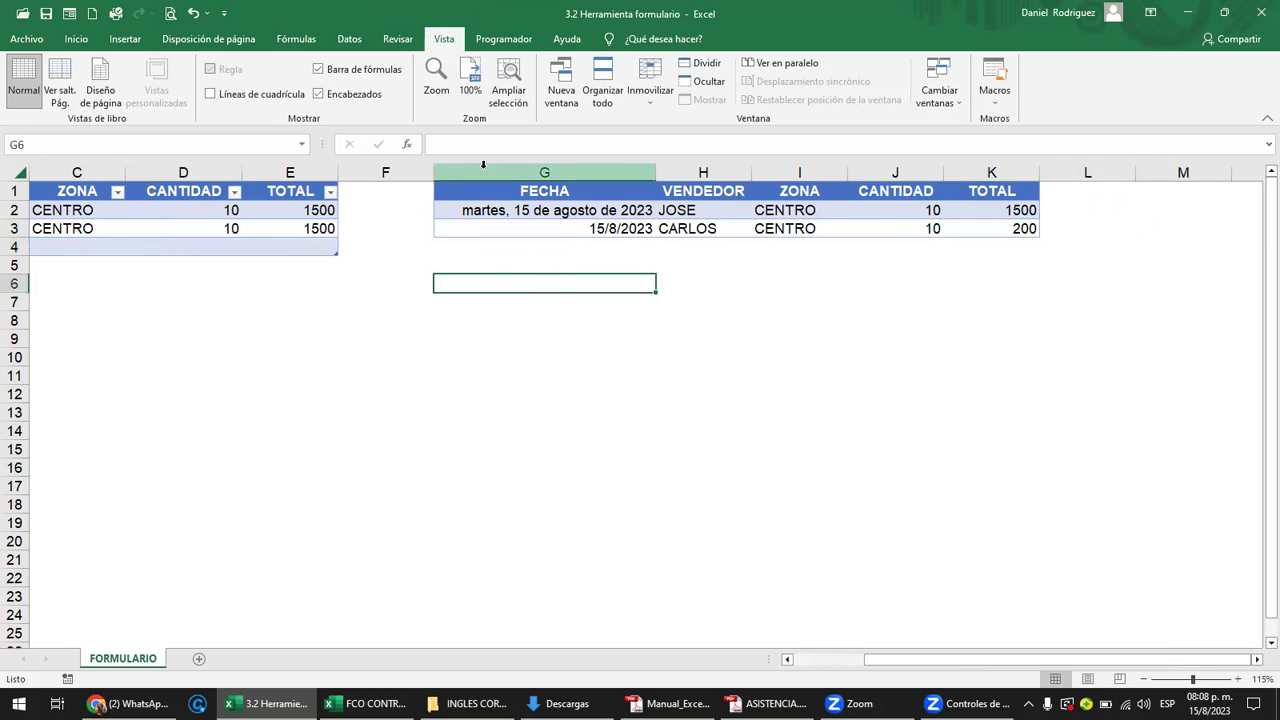
drag(489, 164, 990, 166)
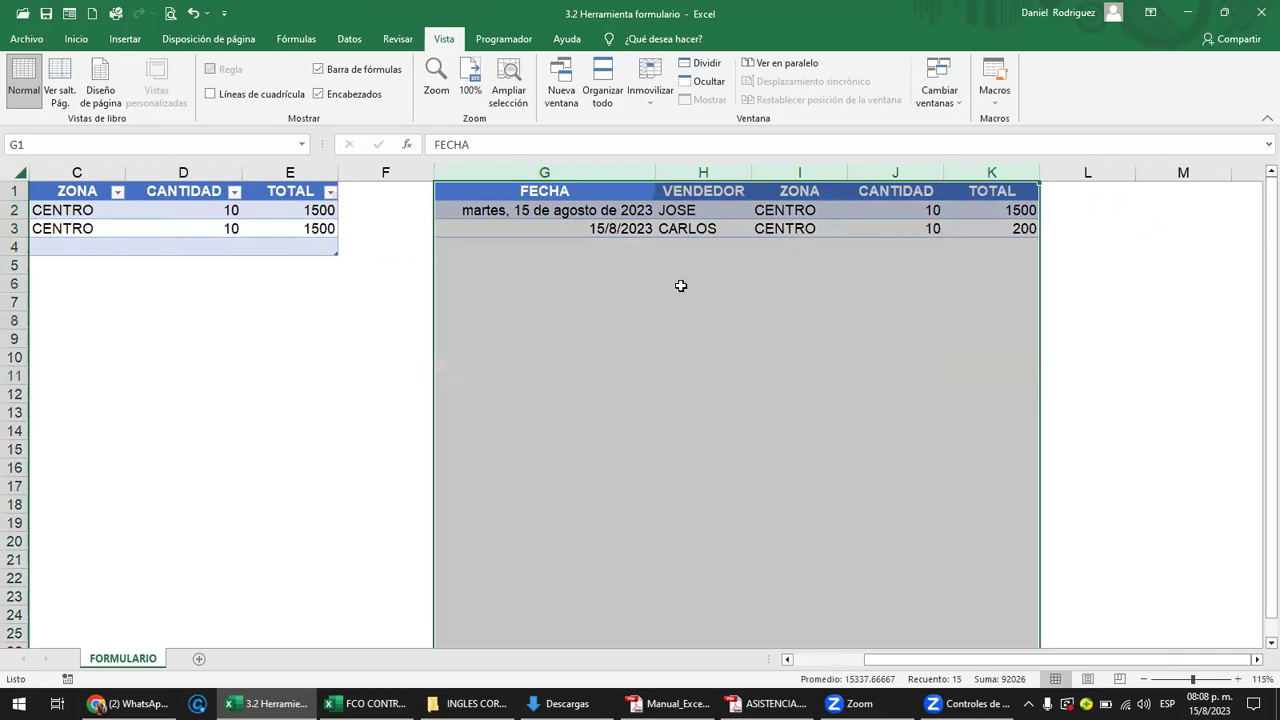
drag(474, 252, 967, 254)
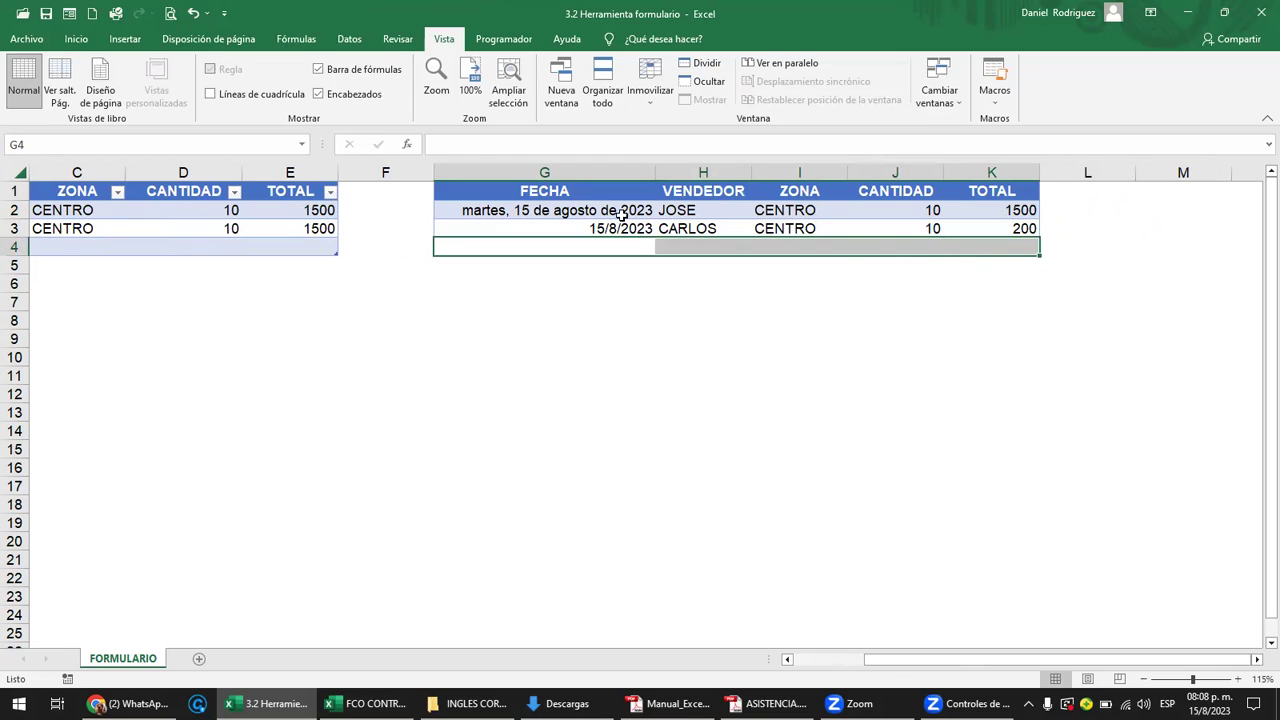
drag(606, 209, 606, 226)
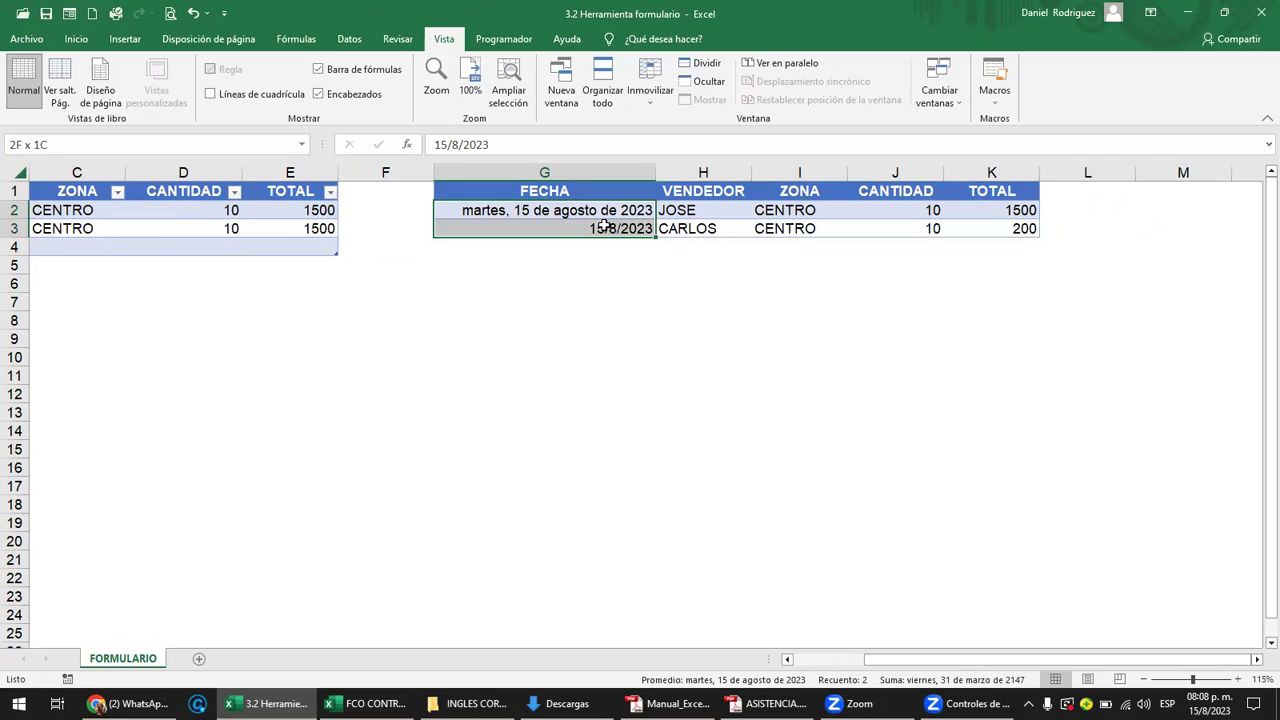
drag(606, 226, 590, 228)
click(516, 253)
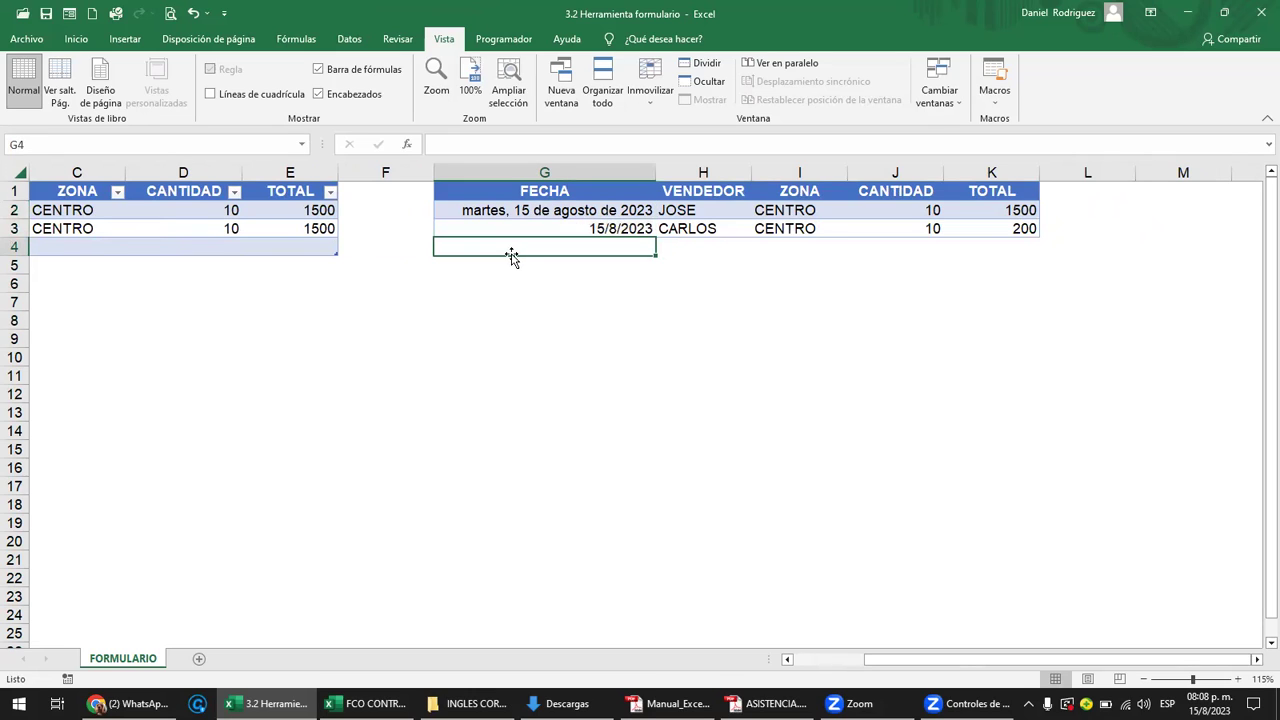
click(274, 248)
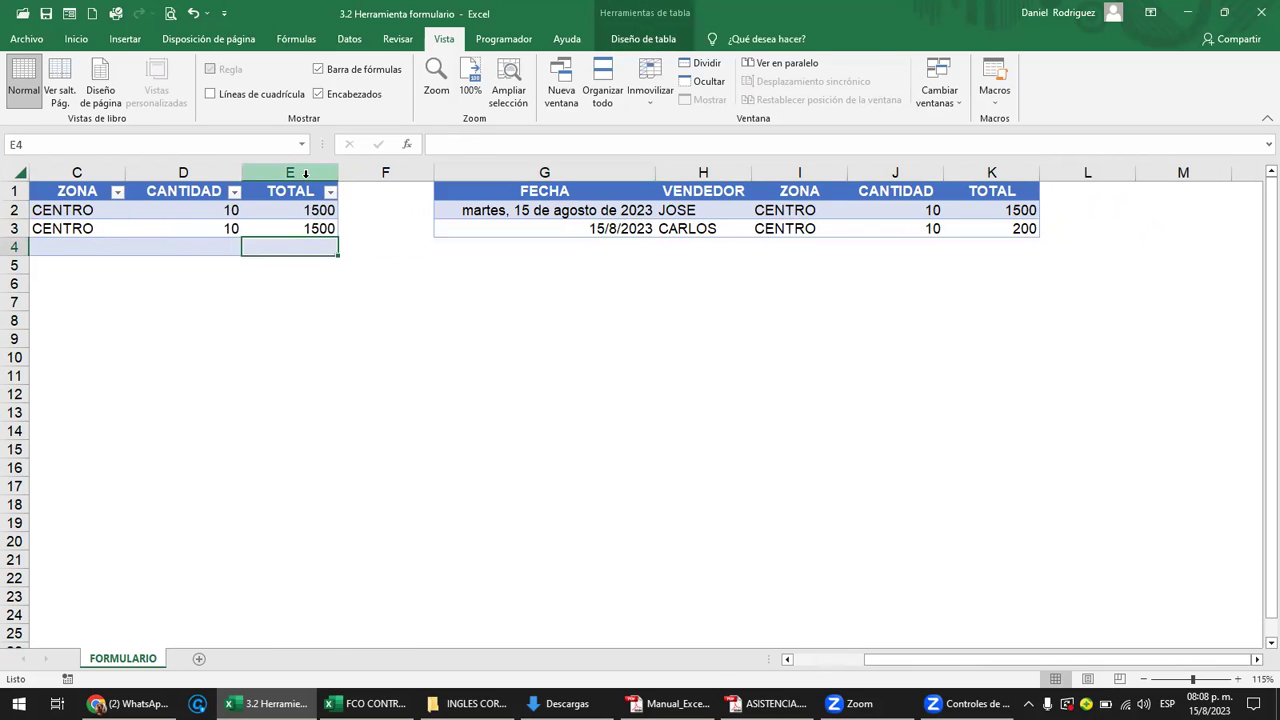
click(307, 180)
click(375, 224)
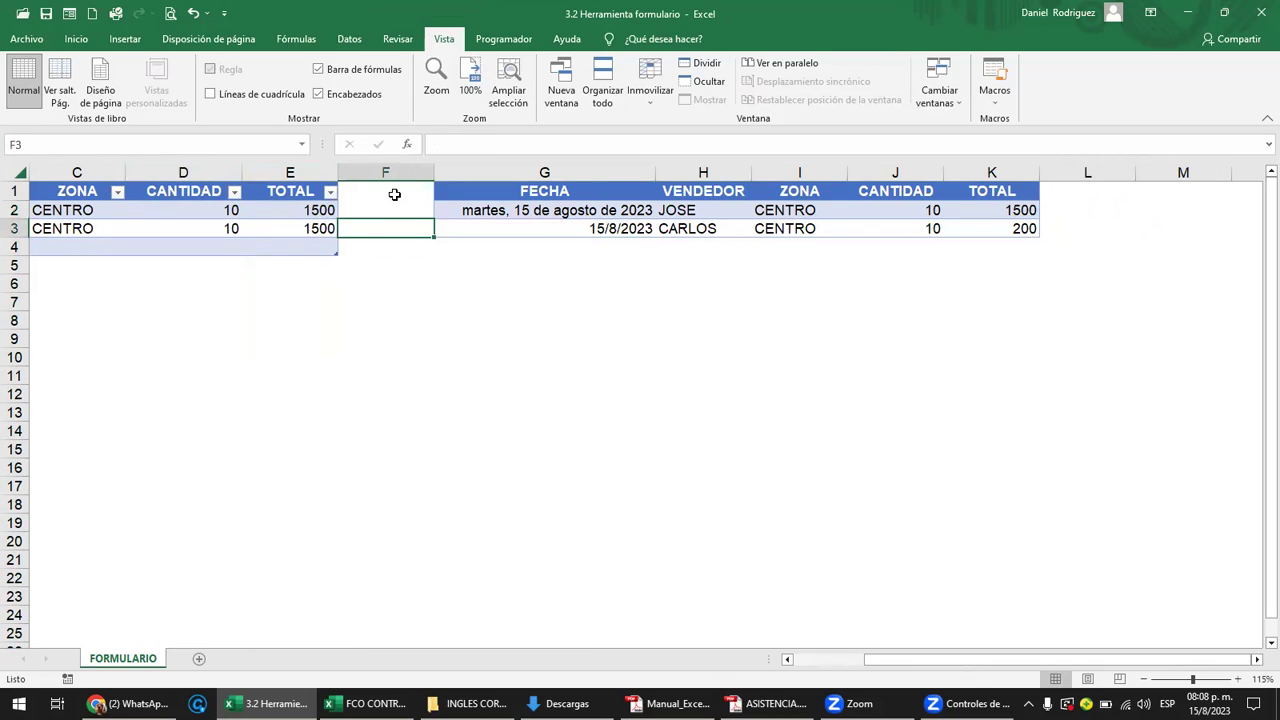
right_click(414, 172)
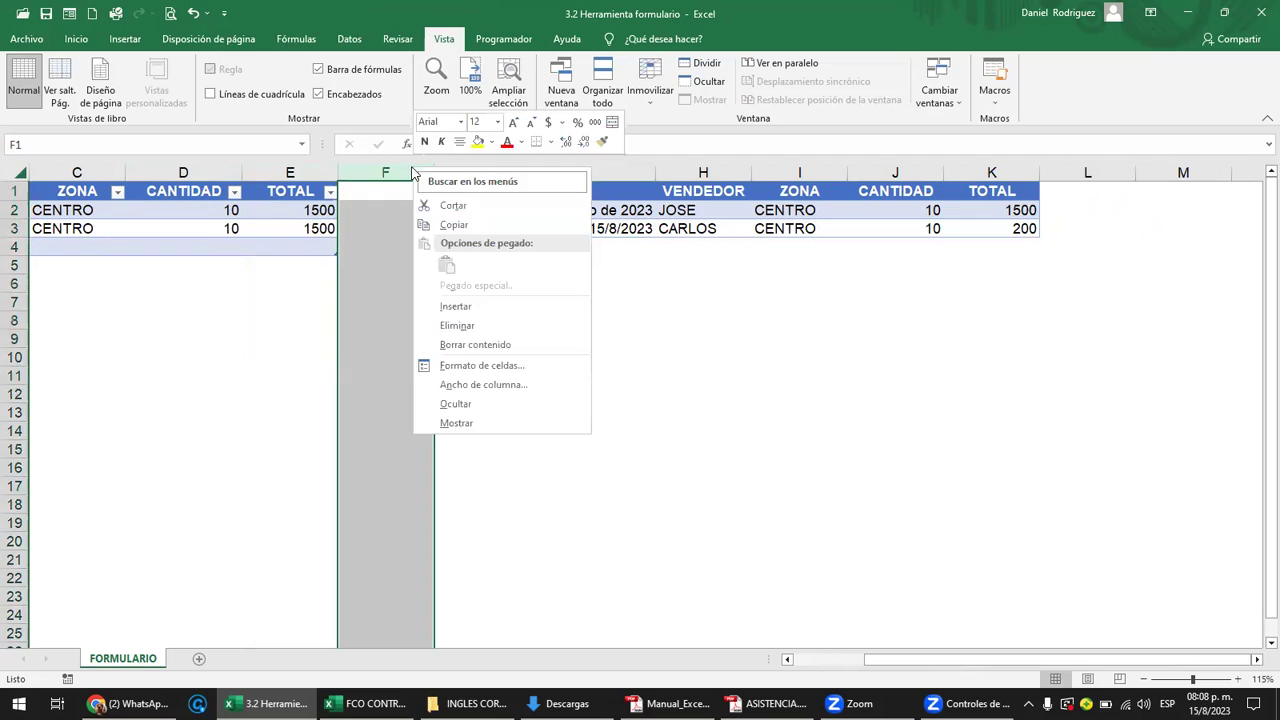
click(456, 306)
click(388, 214)
key(Up)
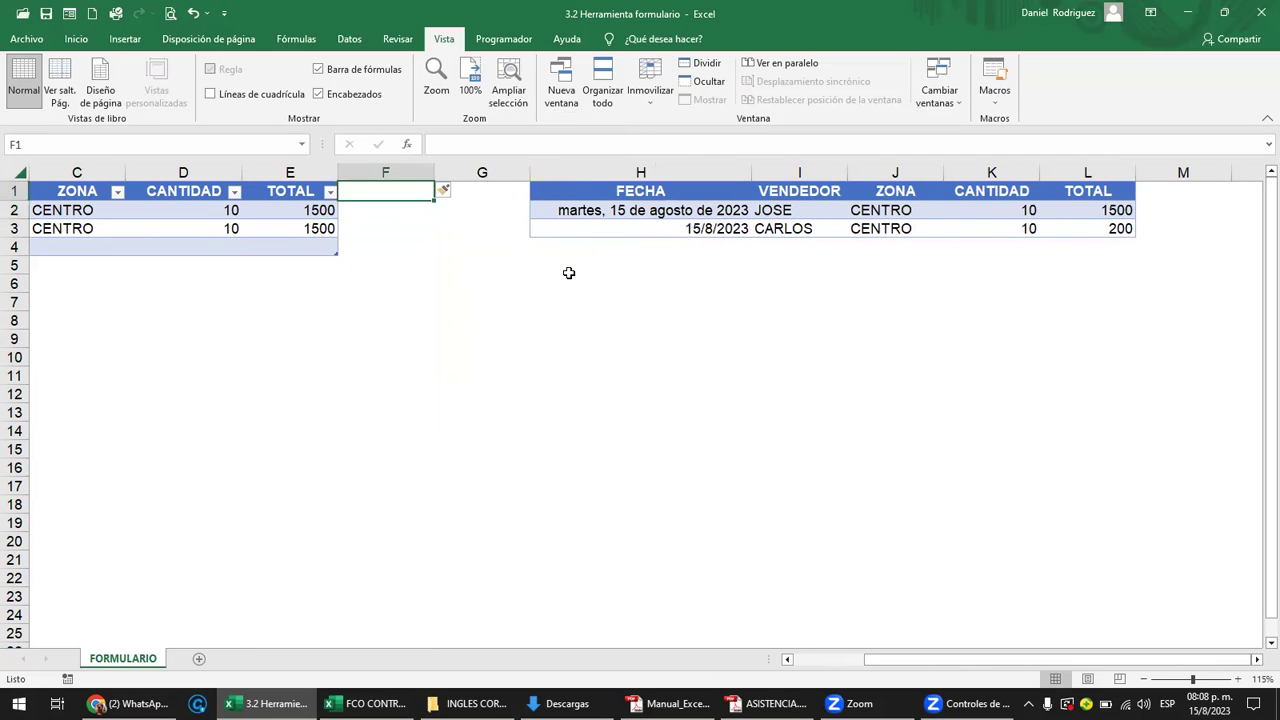
text(IVA)
key(Return)
key(Up)
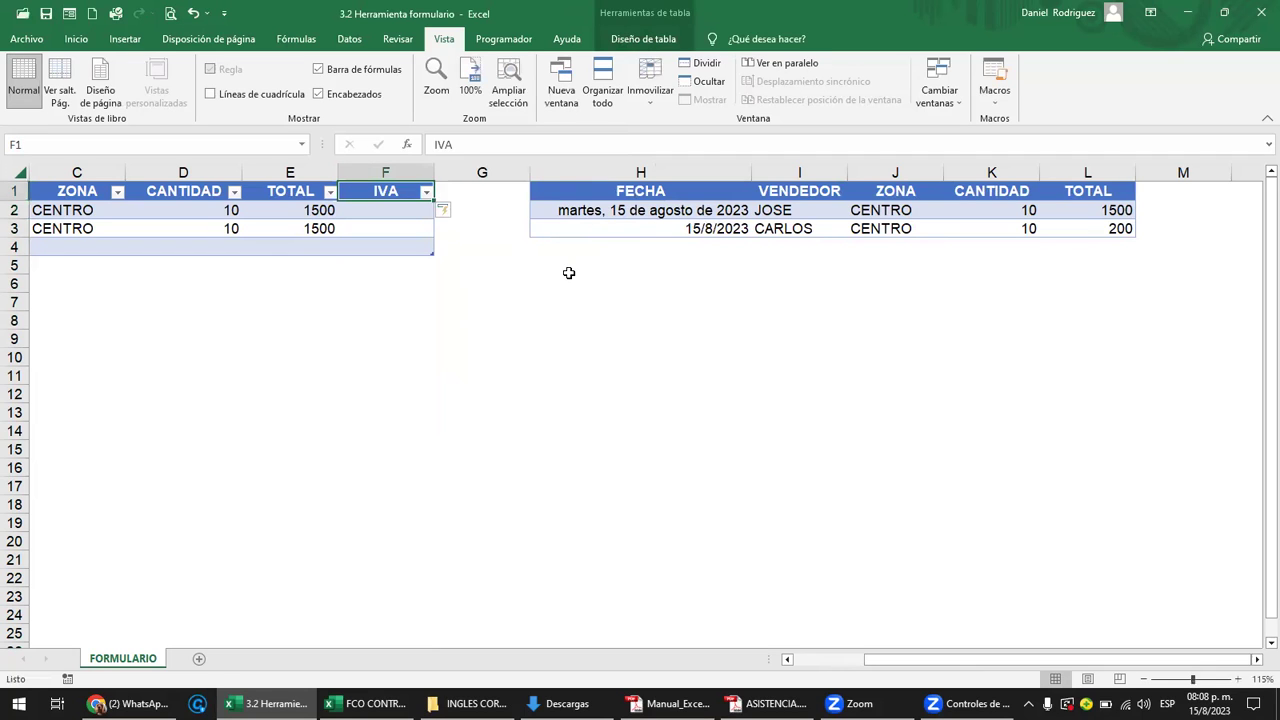
key(Right)
key(Right)
key(Right)
key(Right)
key(Right)
key(Right)
key(Right)
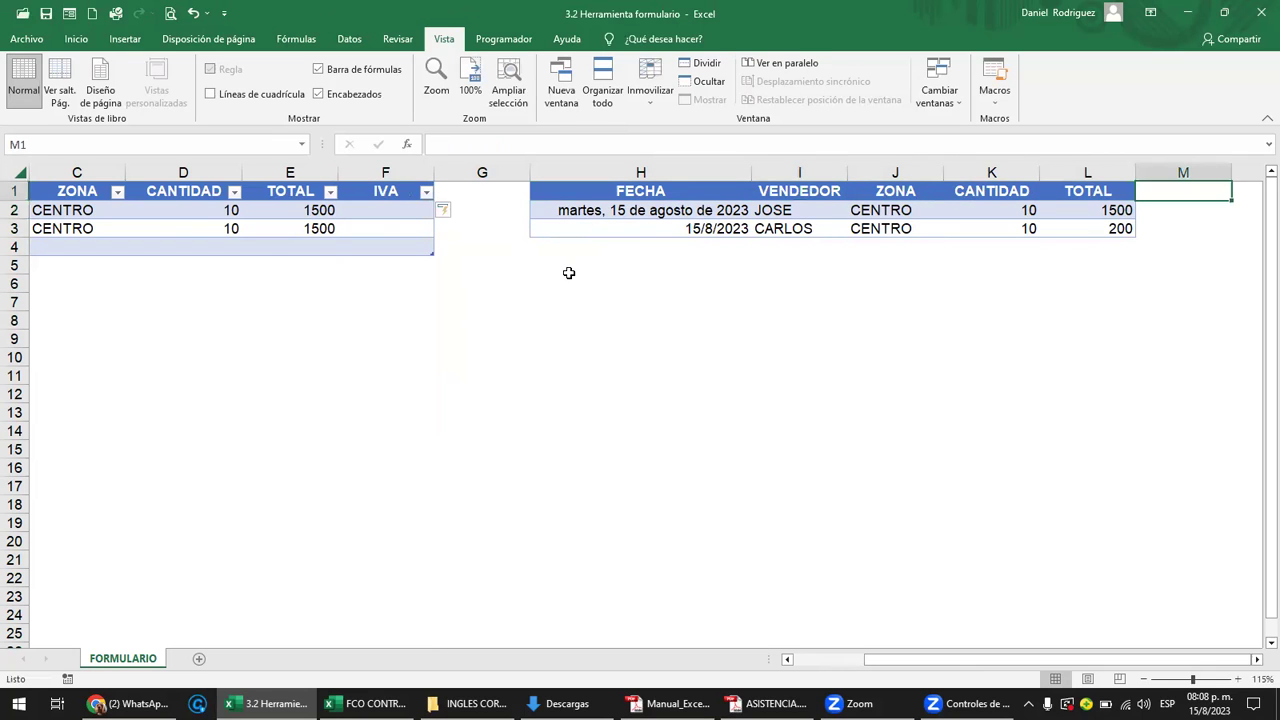
text(IVA)
key(Return)
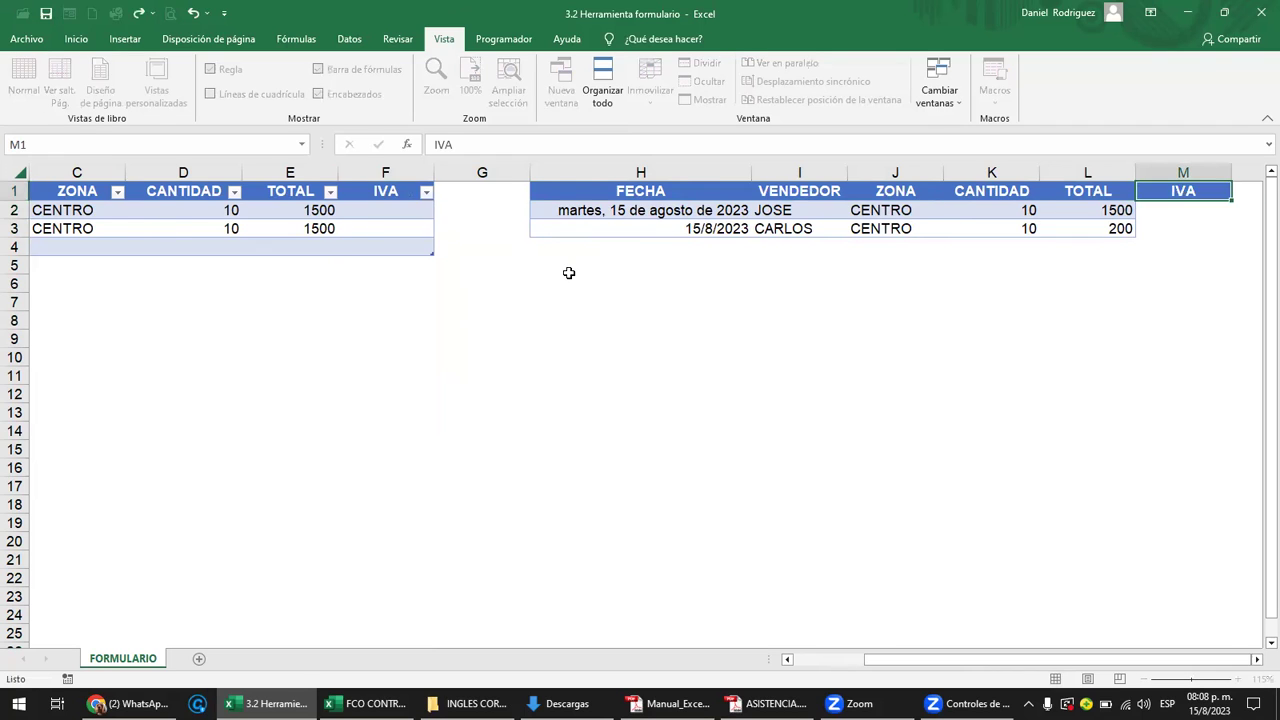
key(Right)
key(Left)
key(Down)
key(Up)
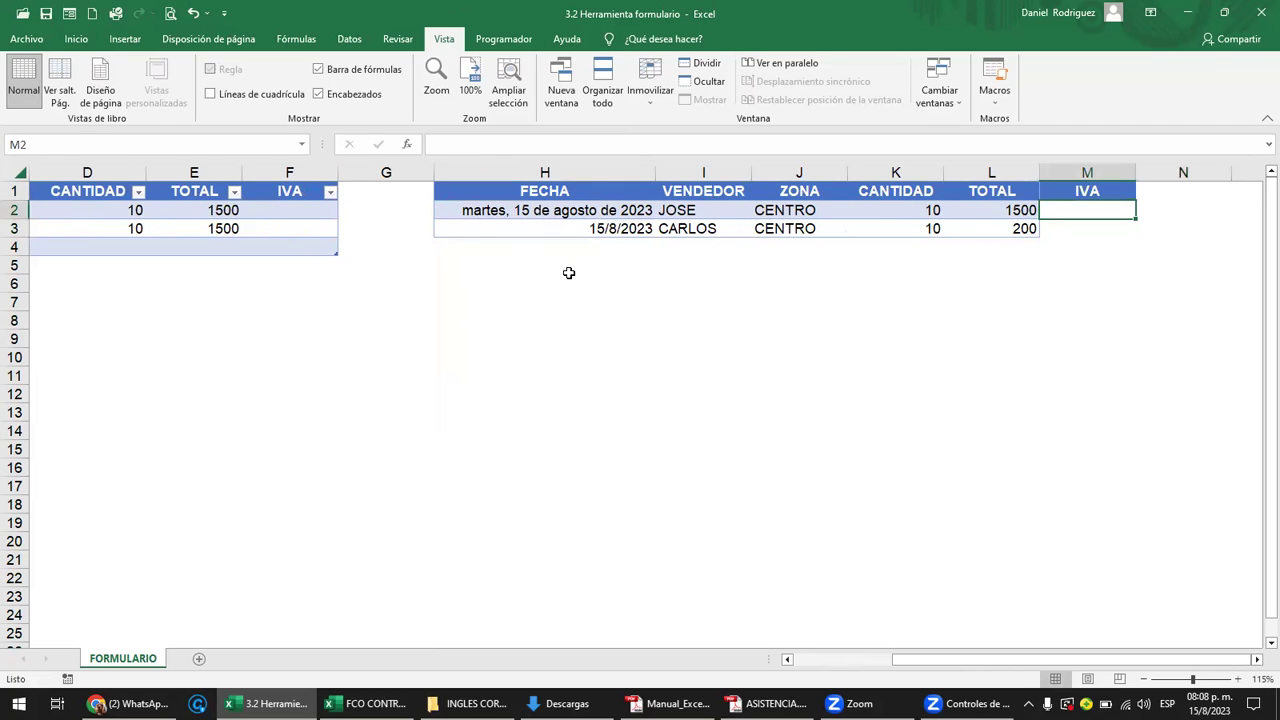
drag(290, 211, 301, 243)
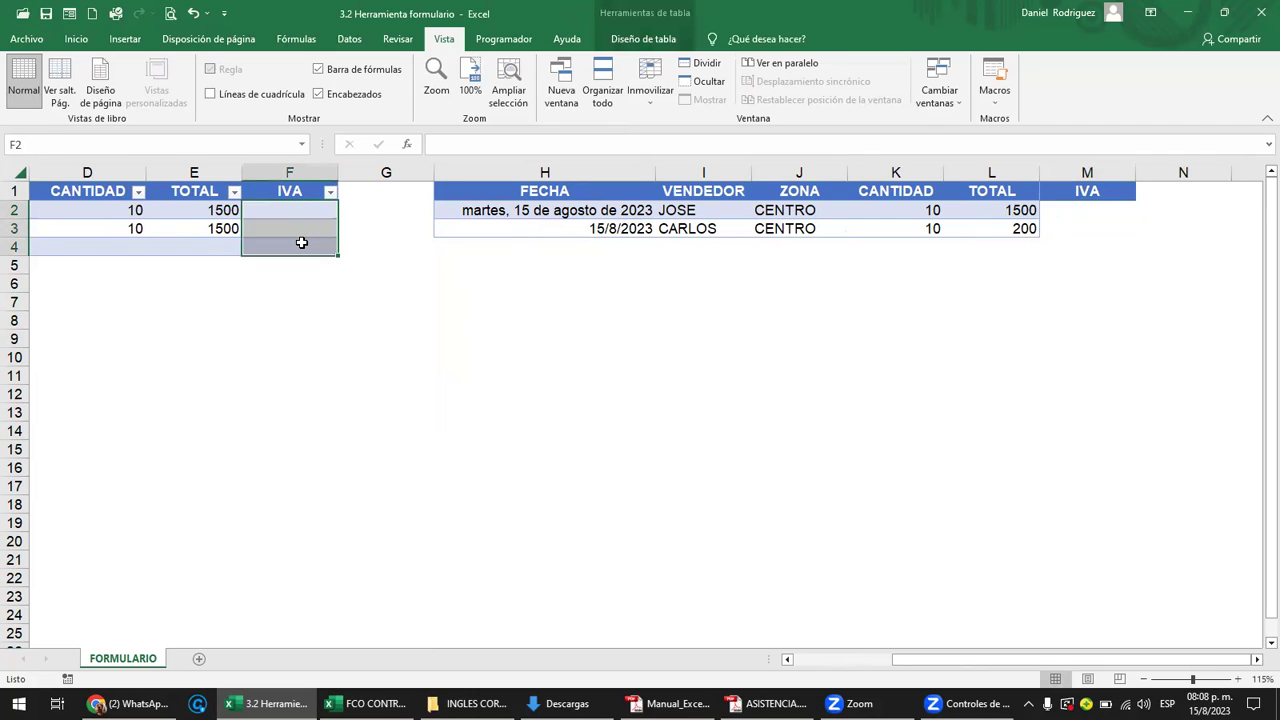
click(1084, 211)
drag(1084, 211, 1082, 229)
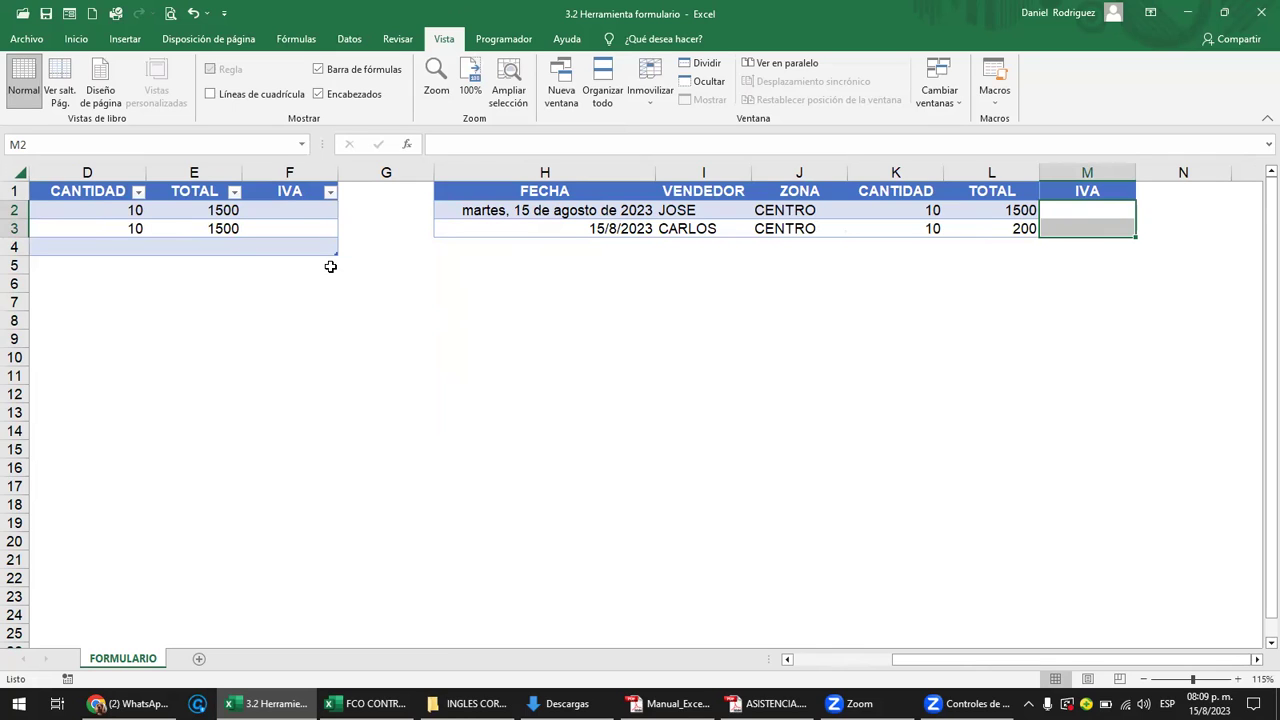
Delete the IVA column from both the first and the second table.
click(313, 173)
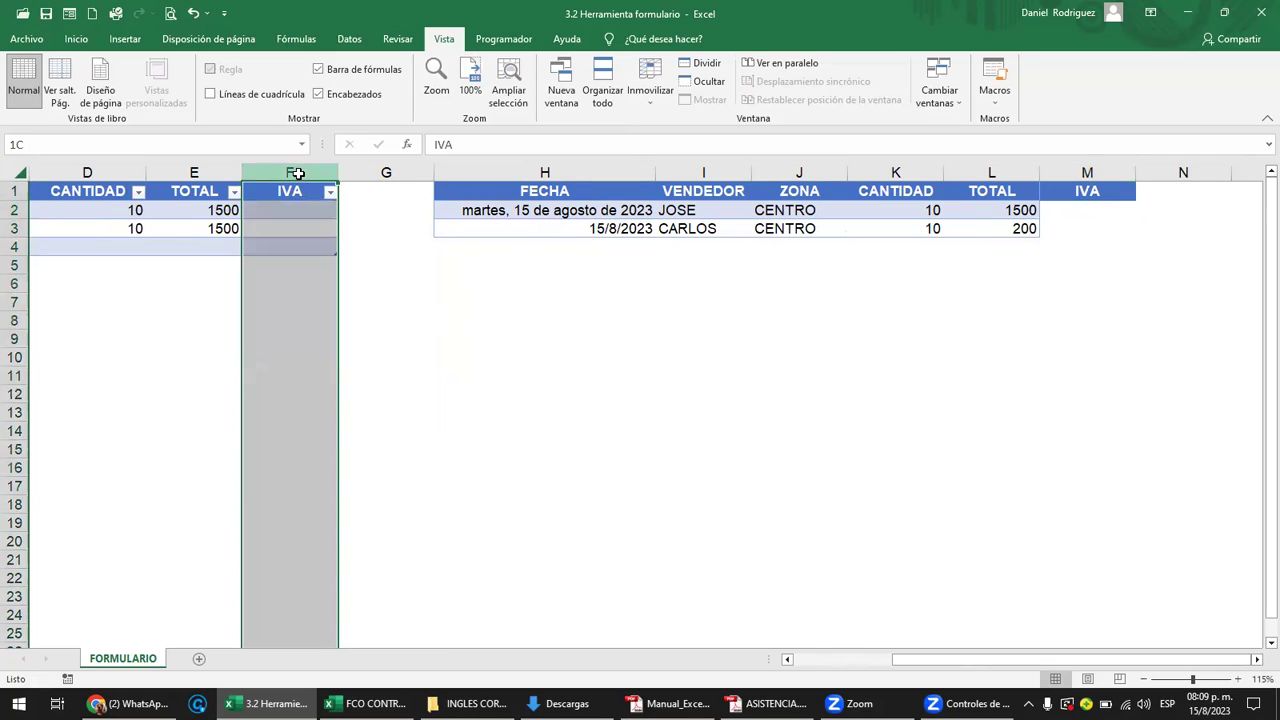
right_click(298, 178)
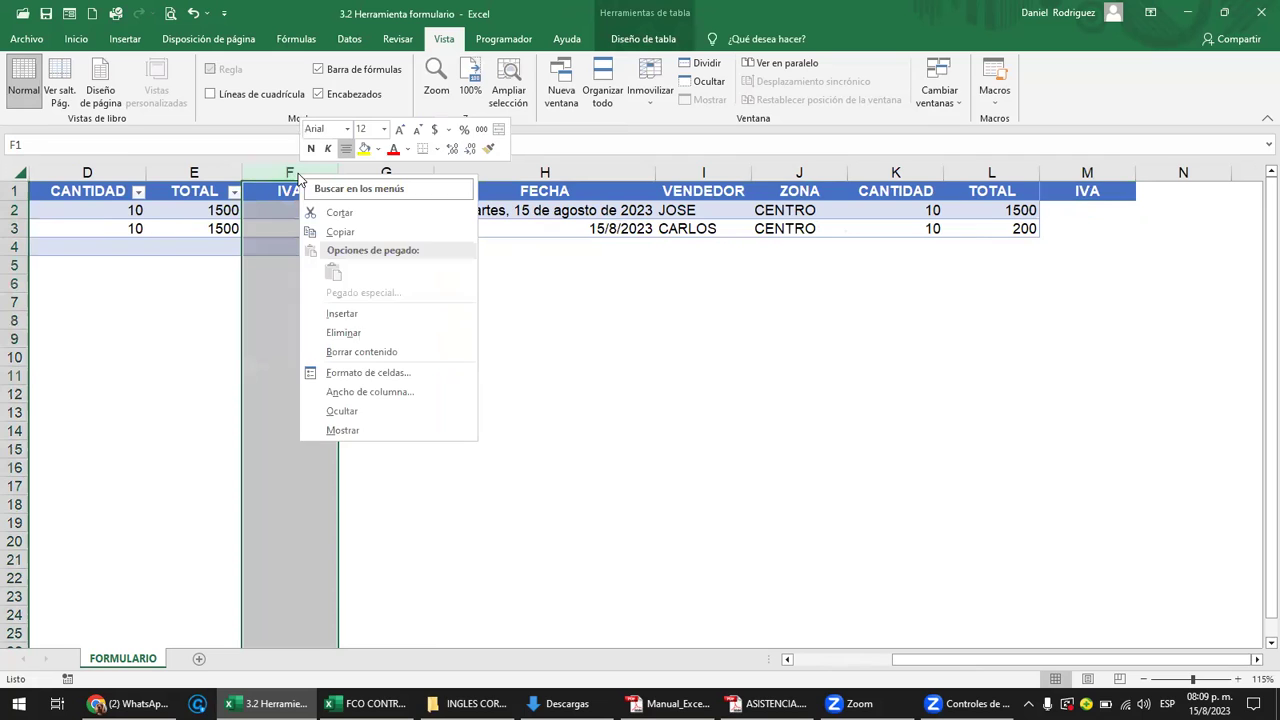
click(380, 331)
click(380, 287)
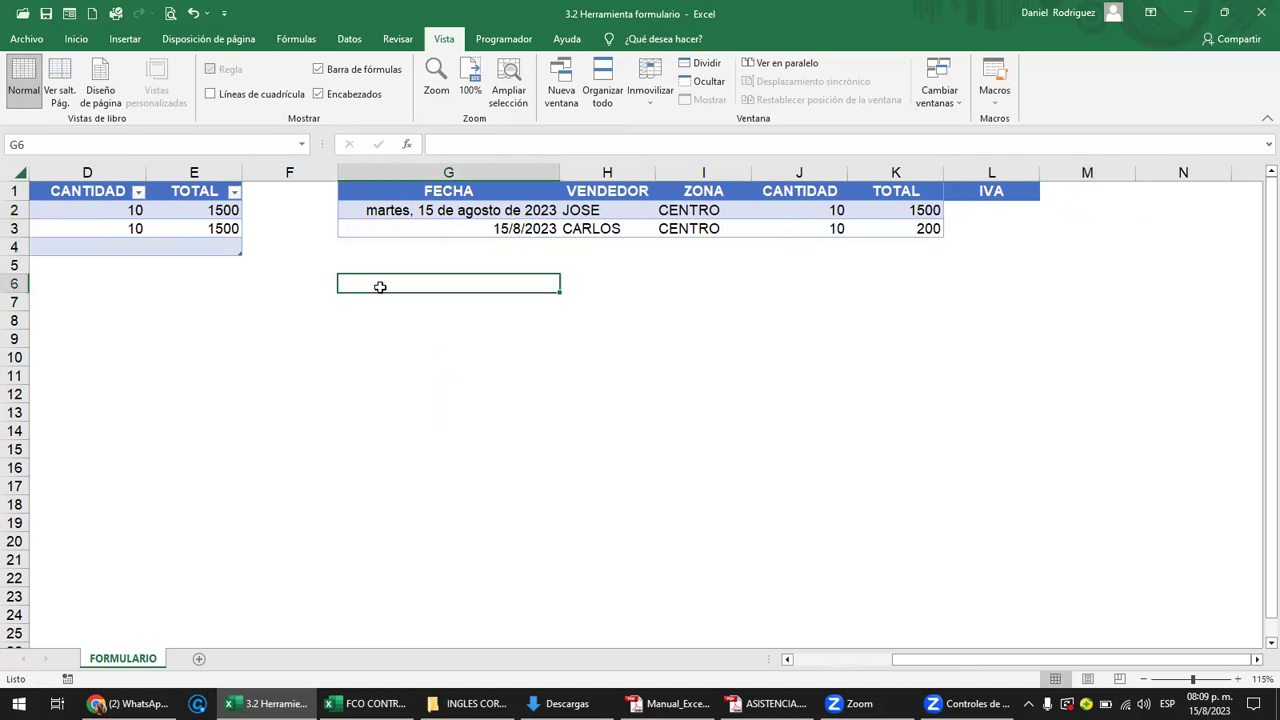
click(990, 172)
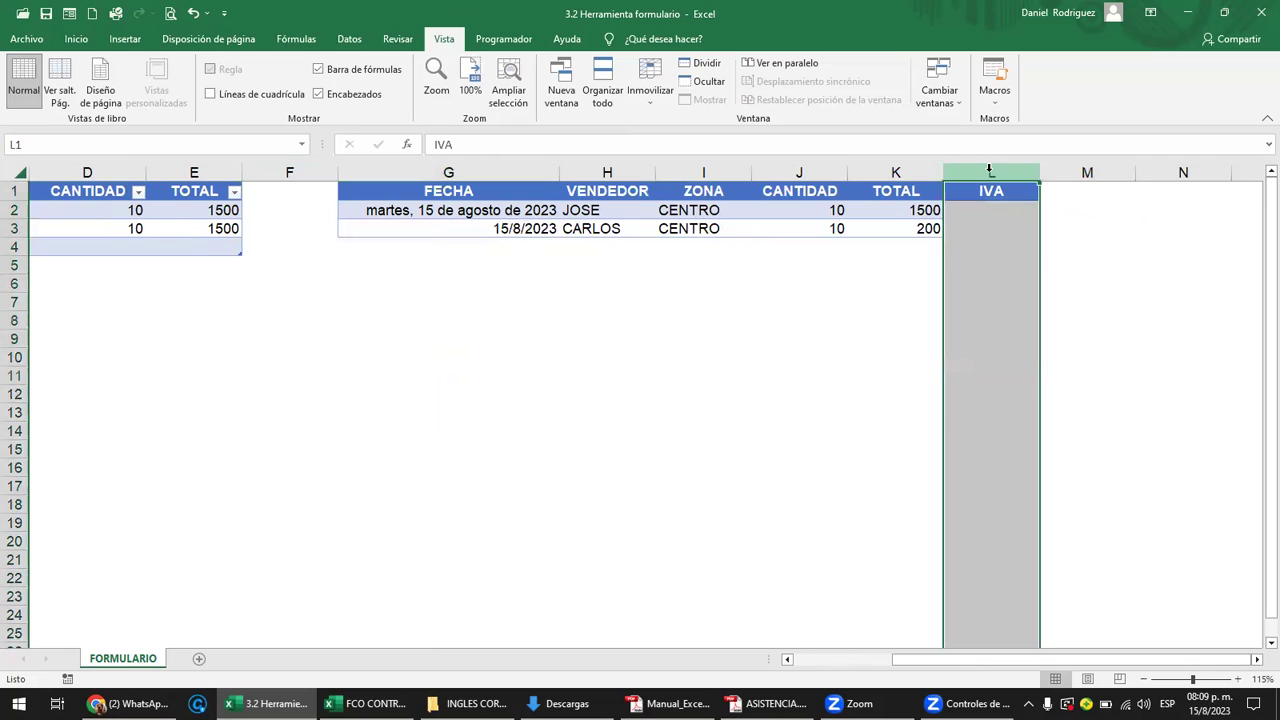
right_click(992, 172)
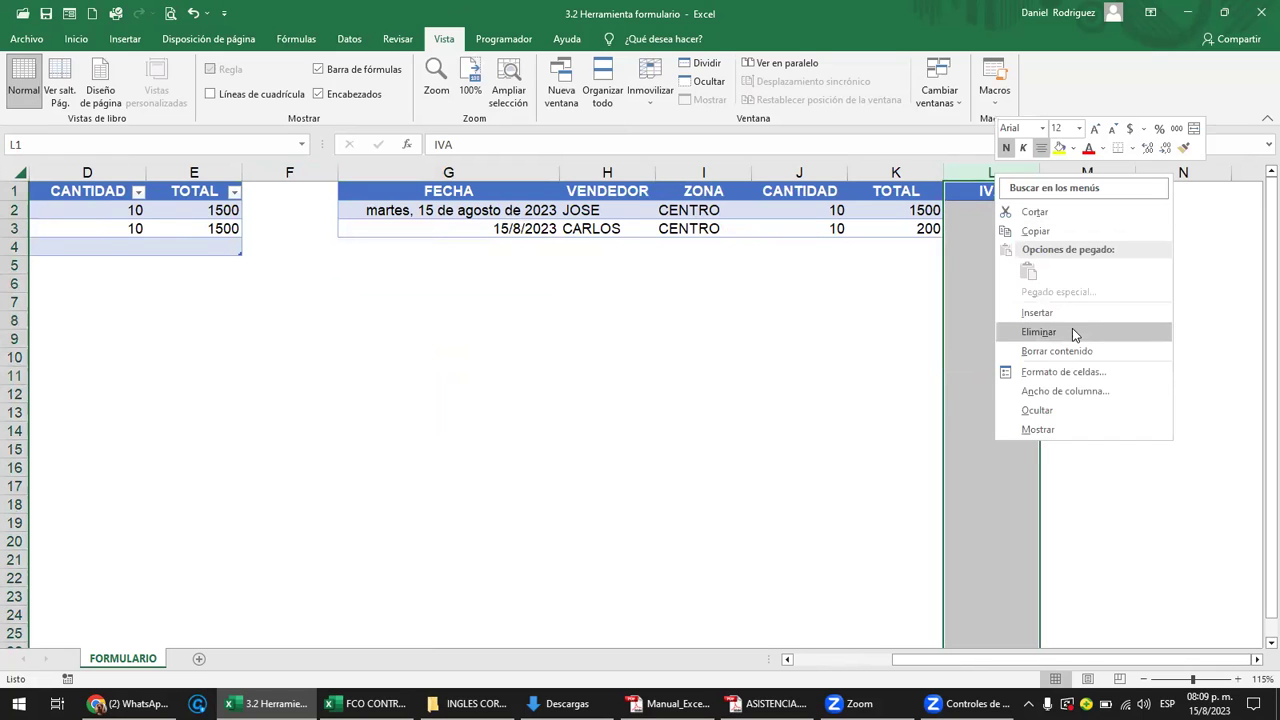
click(1071, 334)
click(899, 229)
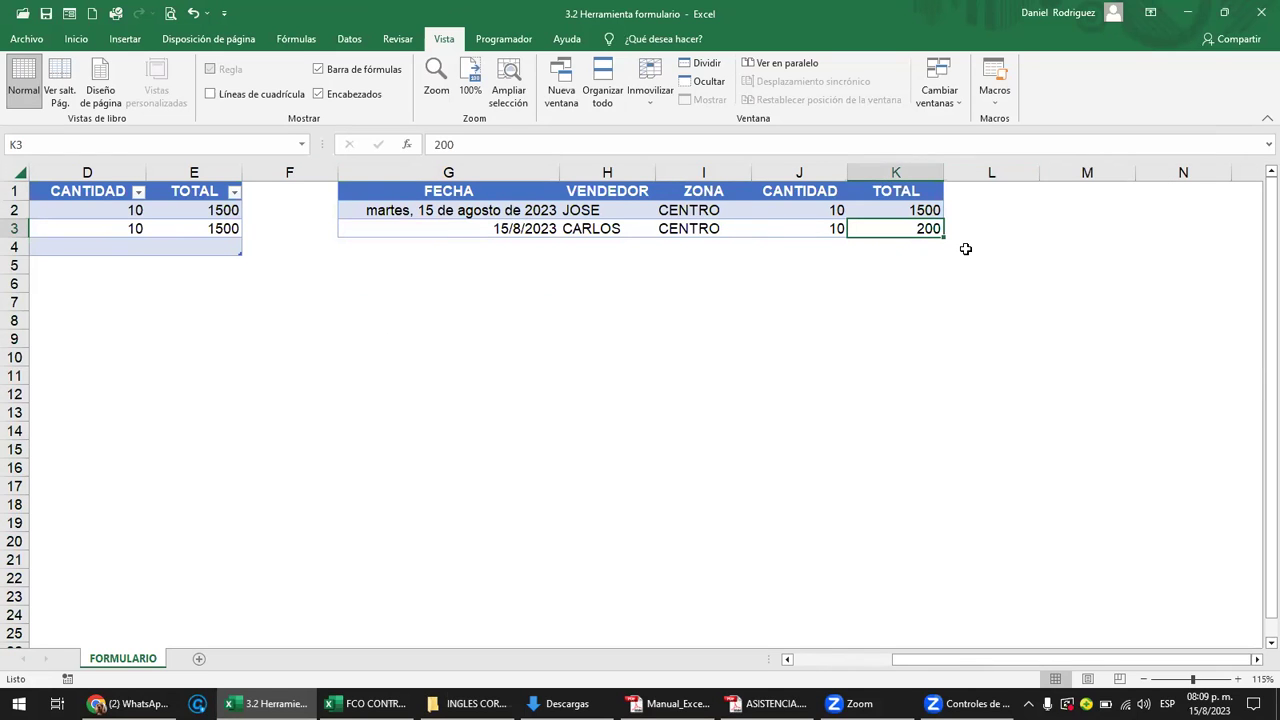
Clear the CARLOS and JOSE sales rows from the first table.
key(Left)
key(Home)
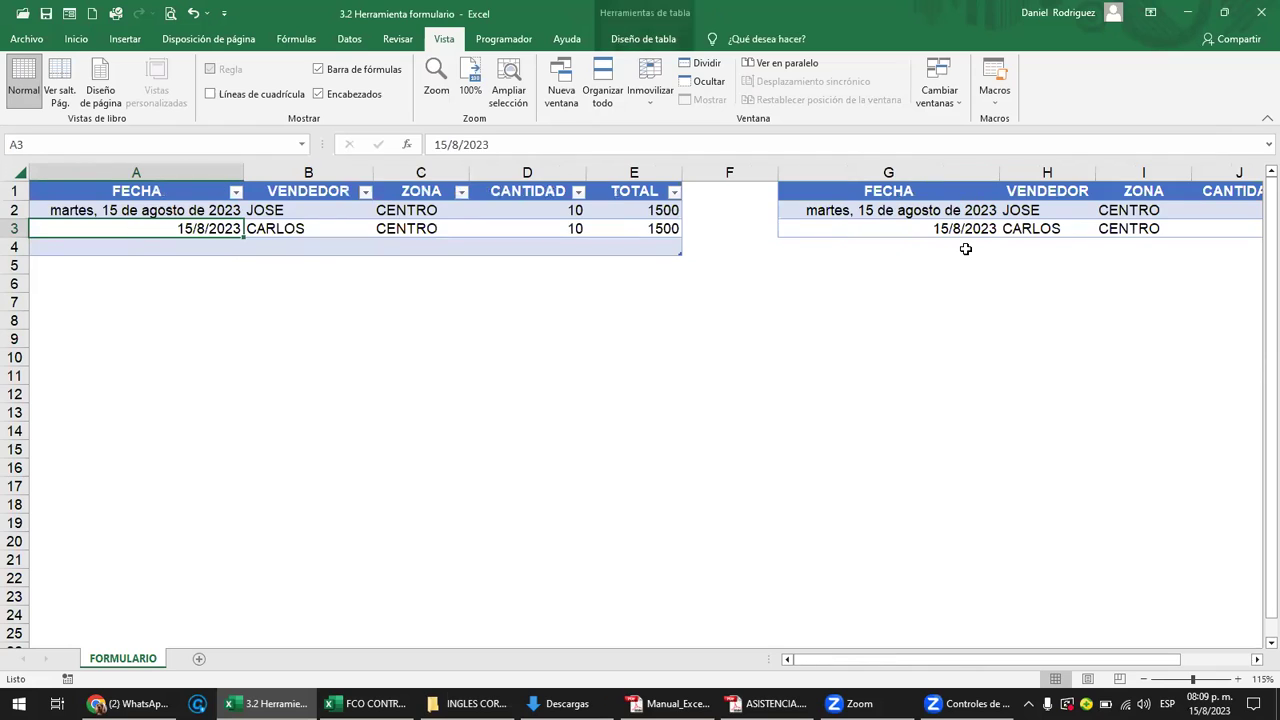
key(Right)
key(Right)
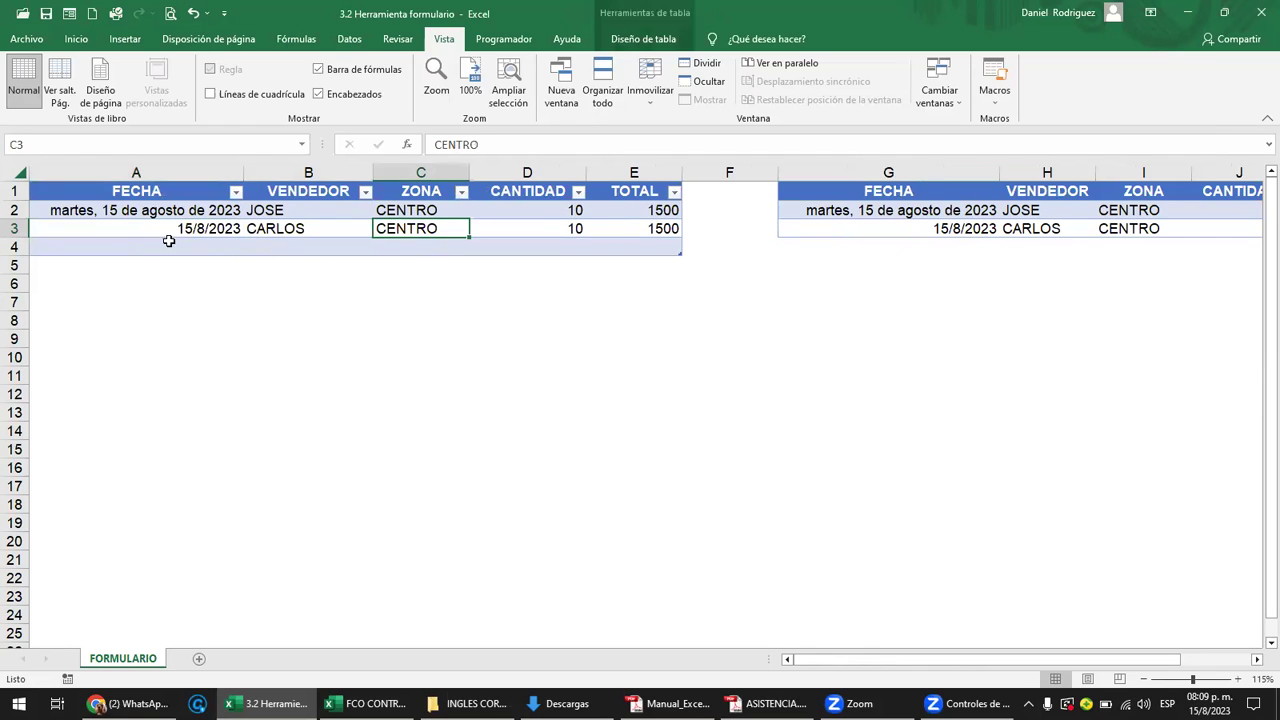
click(61, 224)
key(shift+Right)
key(shift+Right)
key(shift+Right)
key(shift+Right)
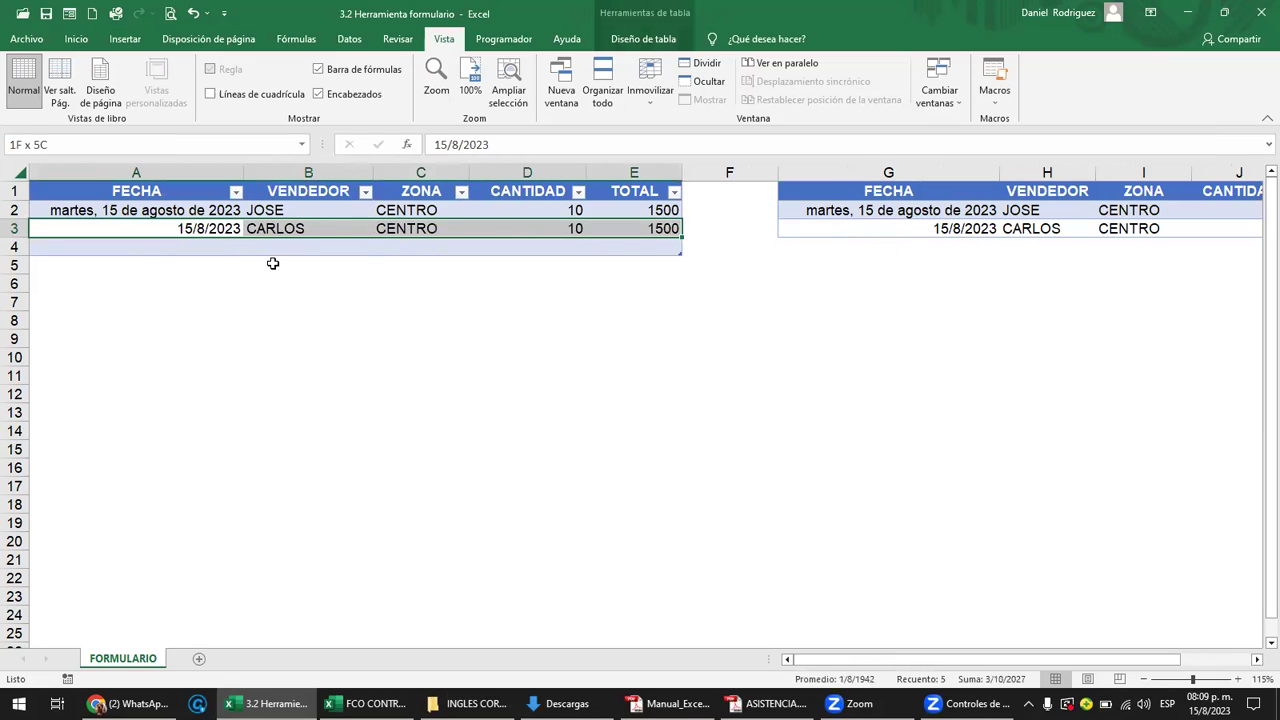
key(Delete)
key(Left)
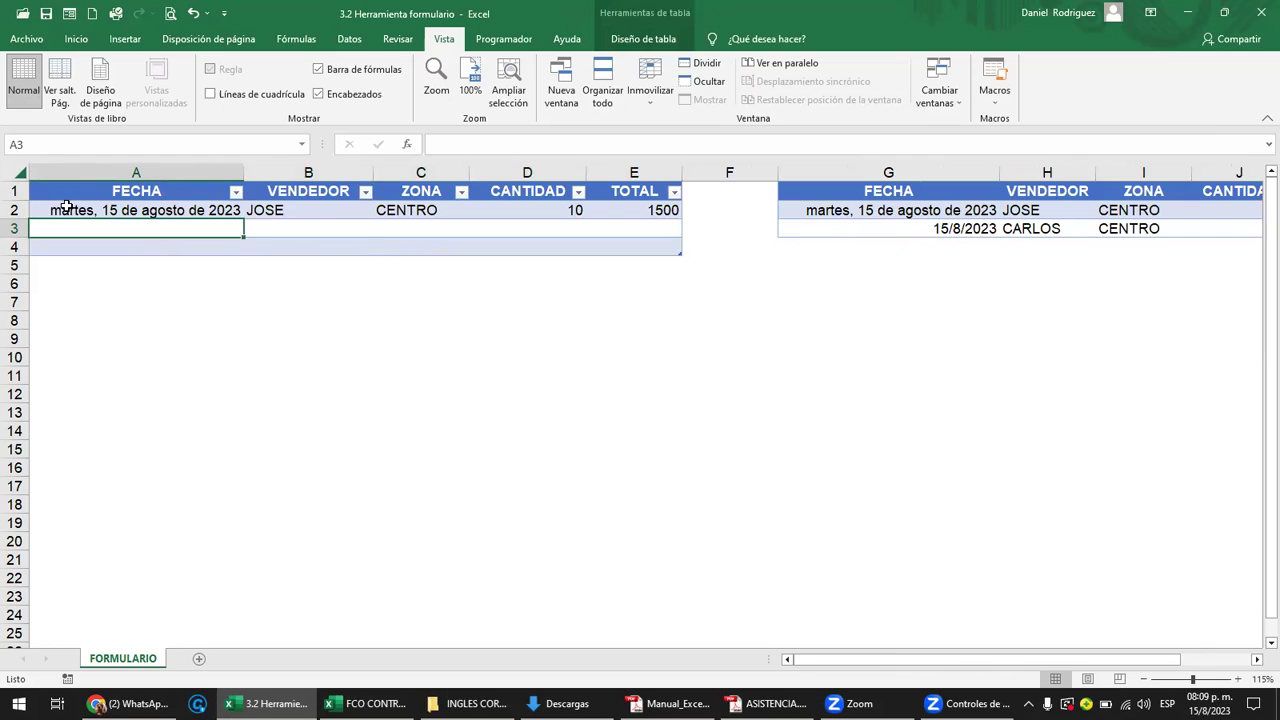
drag(51, 206, 615, 206)
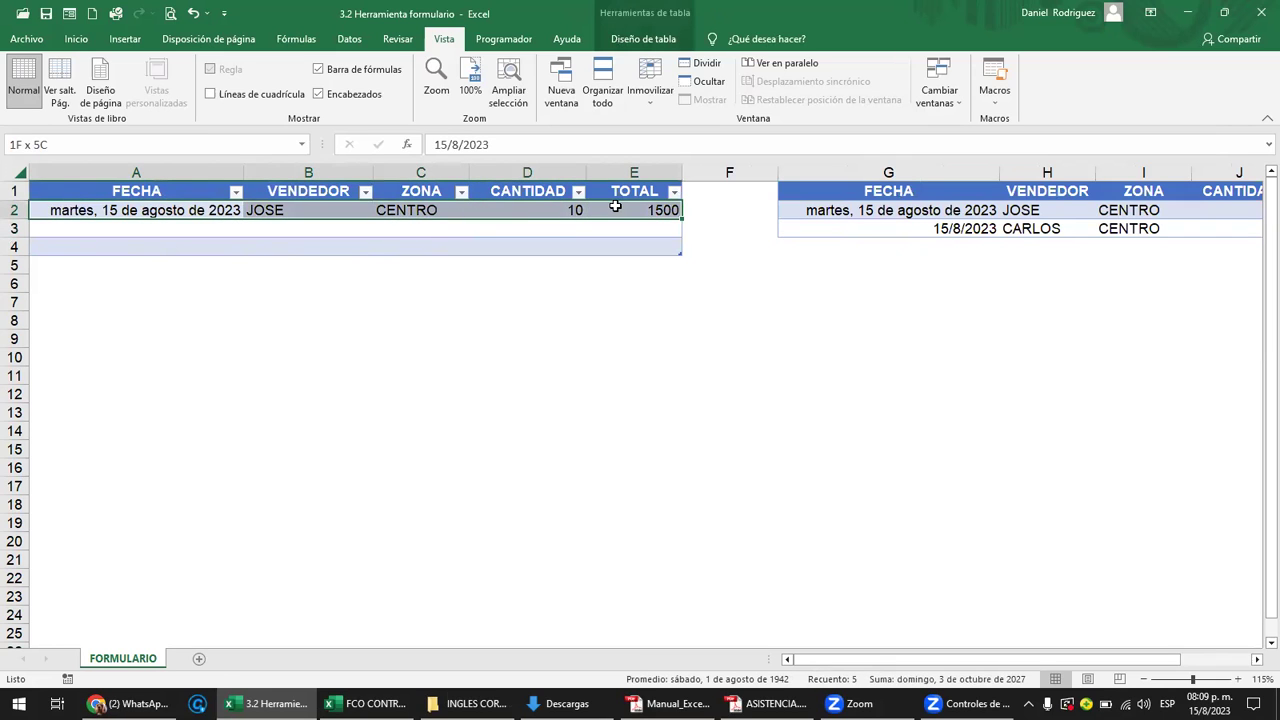
key(Delete)
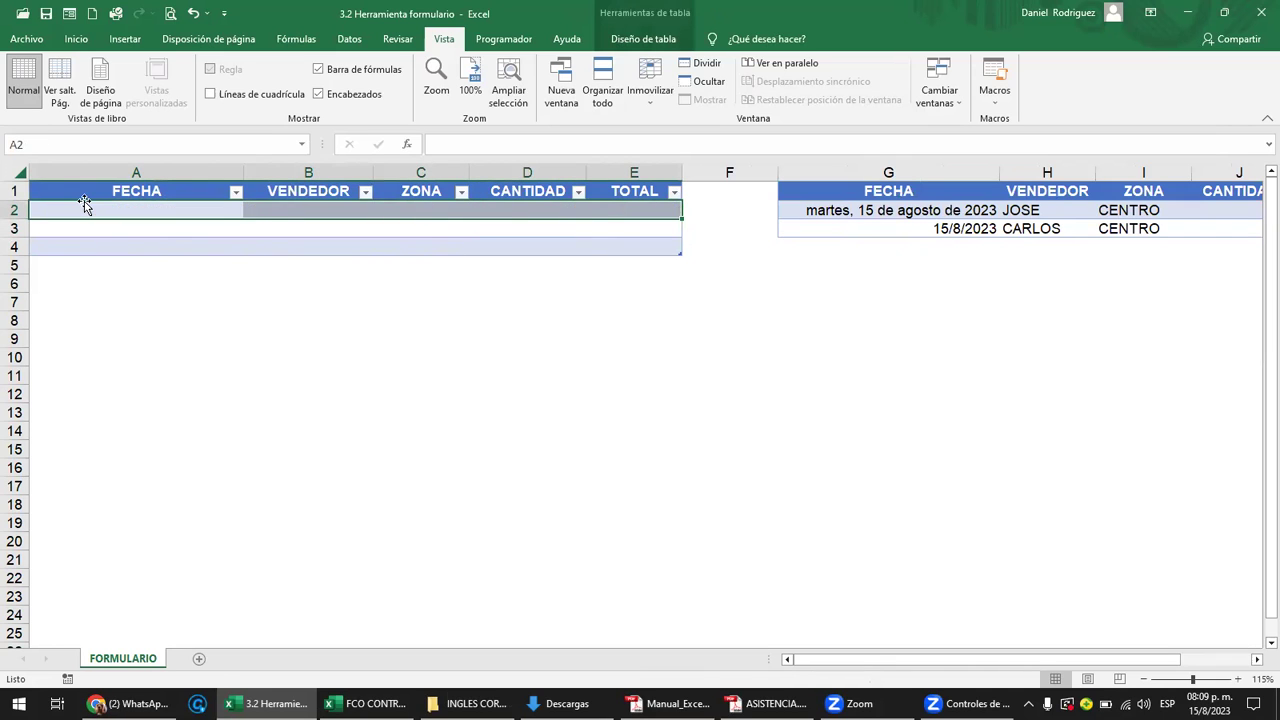
Clear all data from the second table.
click(97, 294)
click(89, 212)
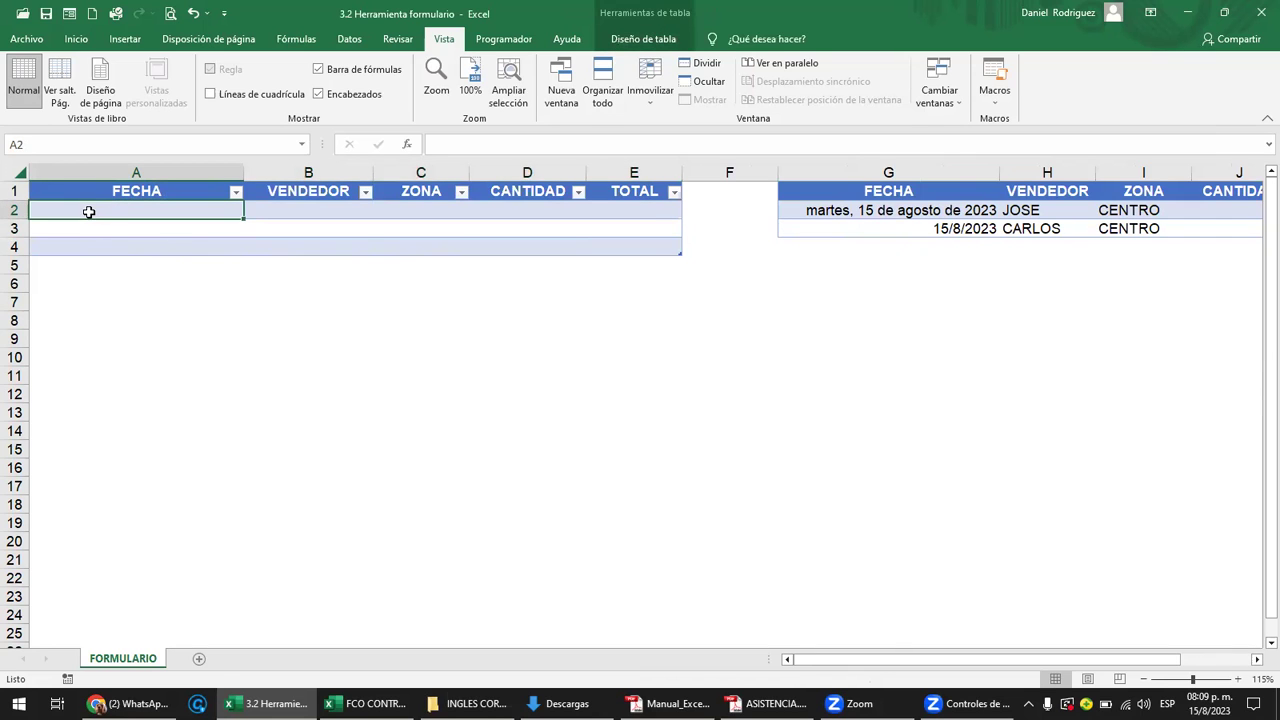
drag(869, 211, 1257, 241)
key(Delete)
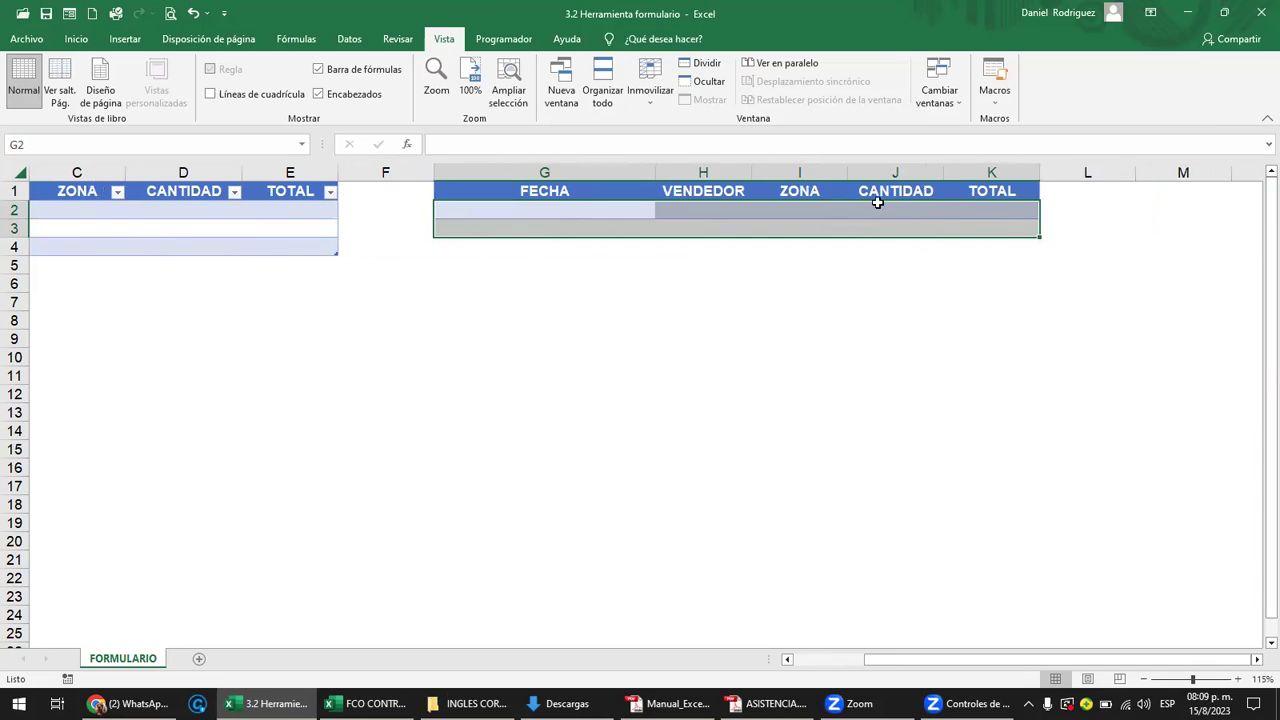
Delete columns G to K holding the duplicate table.
drag(590, 170, 1001, 170)
right_click(1001, 160)
click(1072, 322)
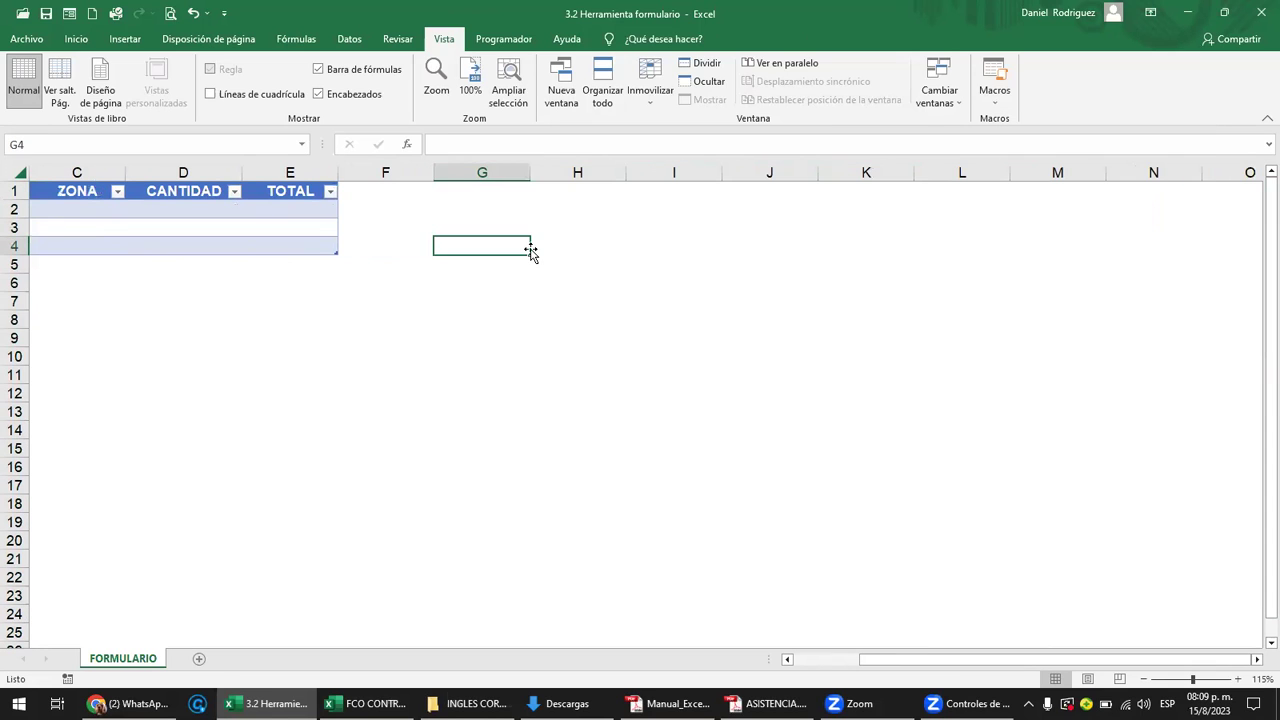
key(Left)
key(Home)
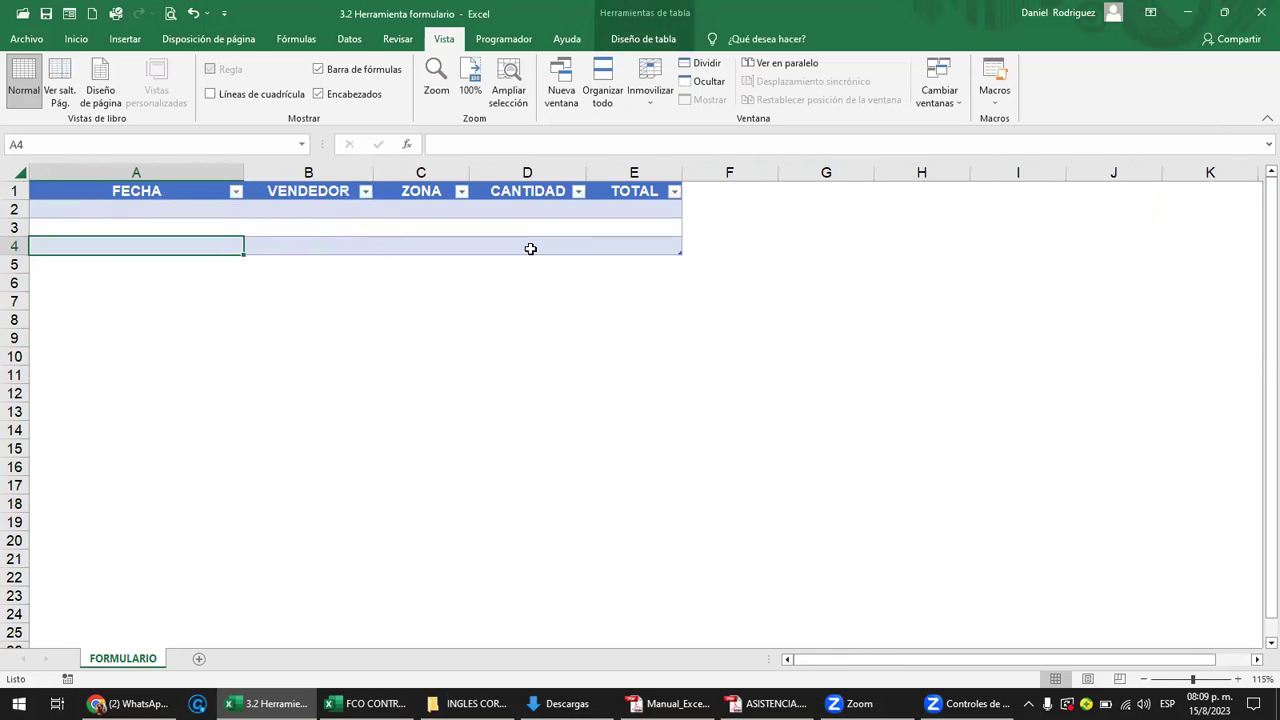
click(293, 285)
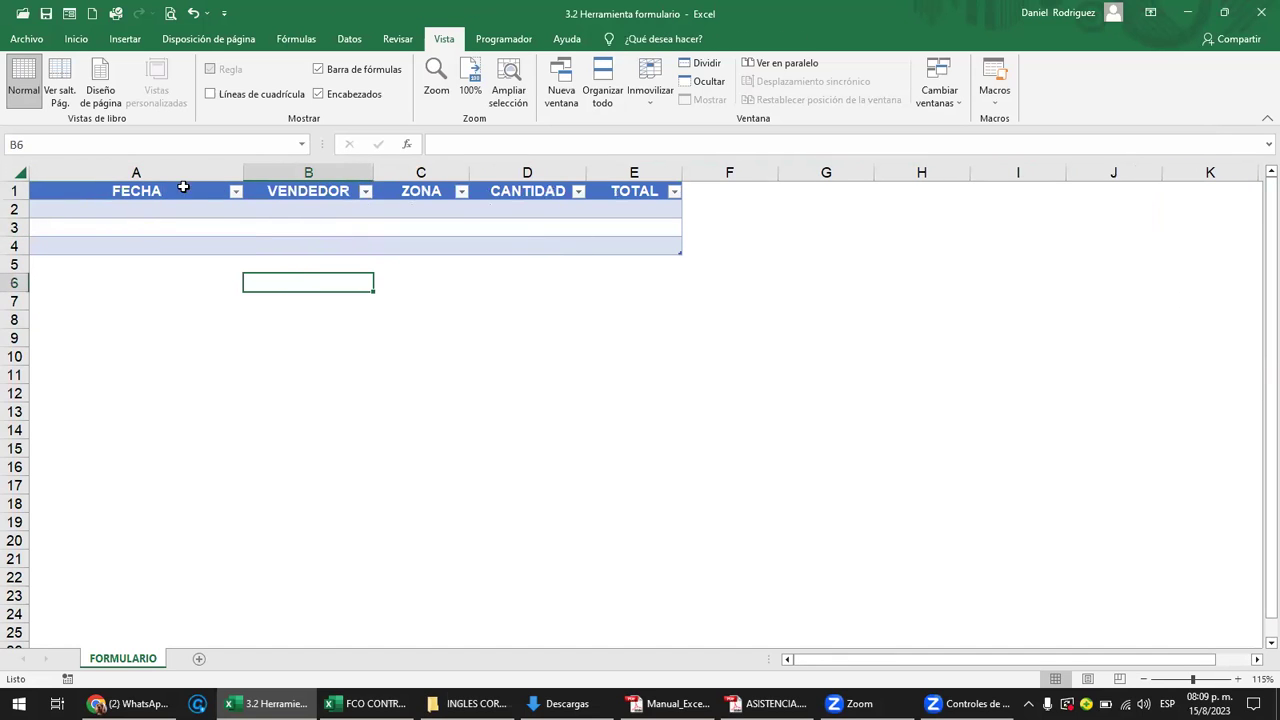
Start a test record in row 2 with FECHA 1 and VENDEDOR JOSE.
click(97, 205)
click(265, 194)
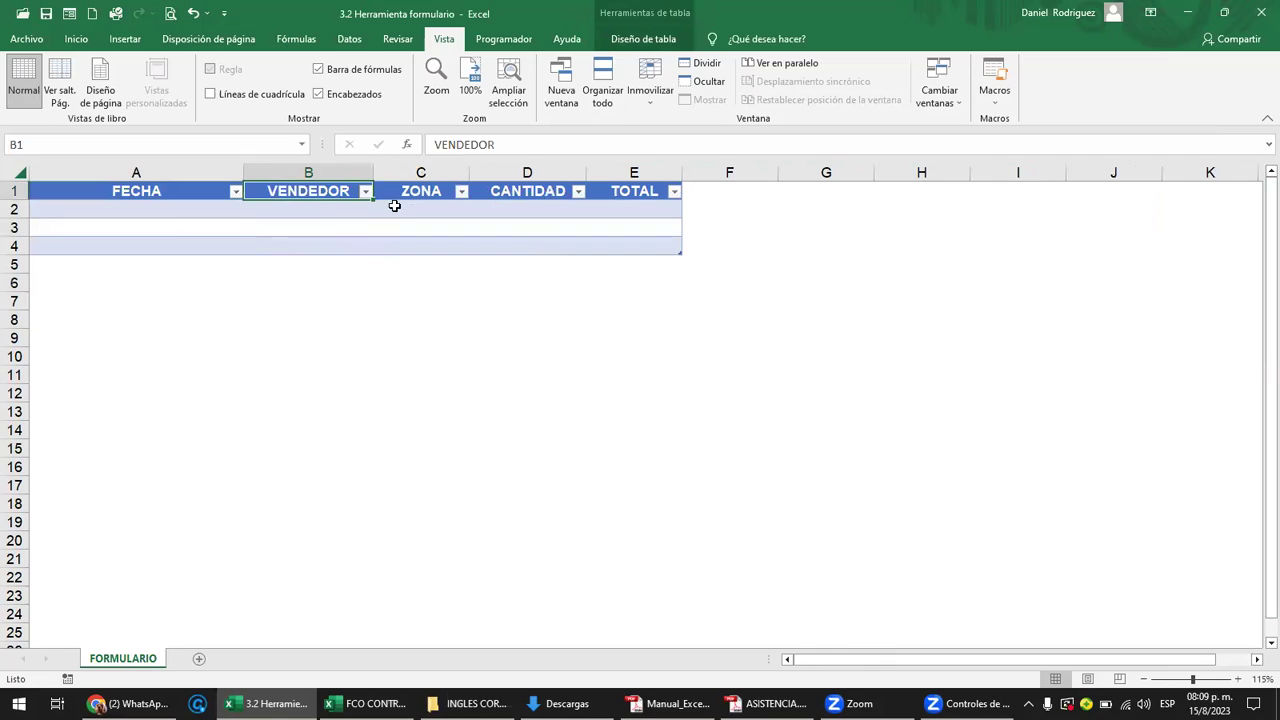
click(160, 212)
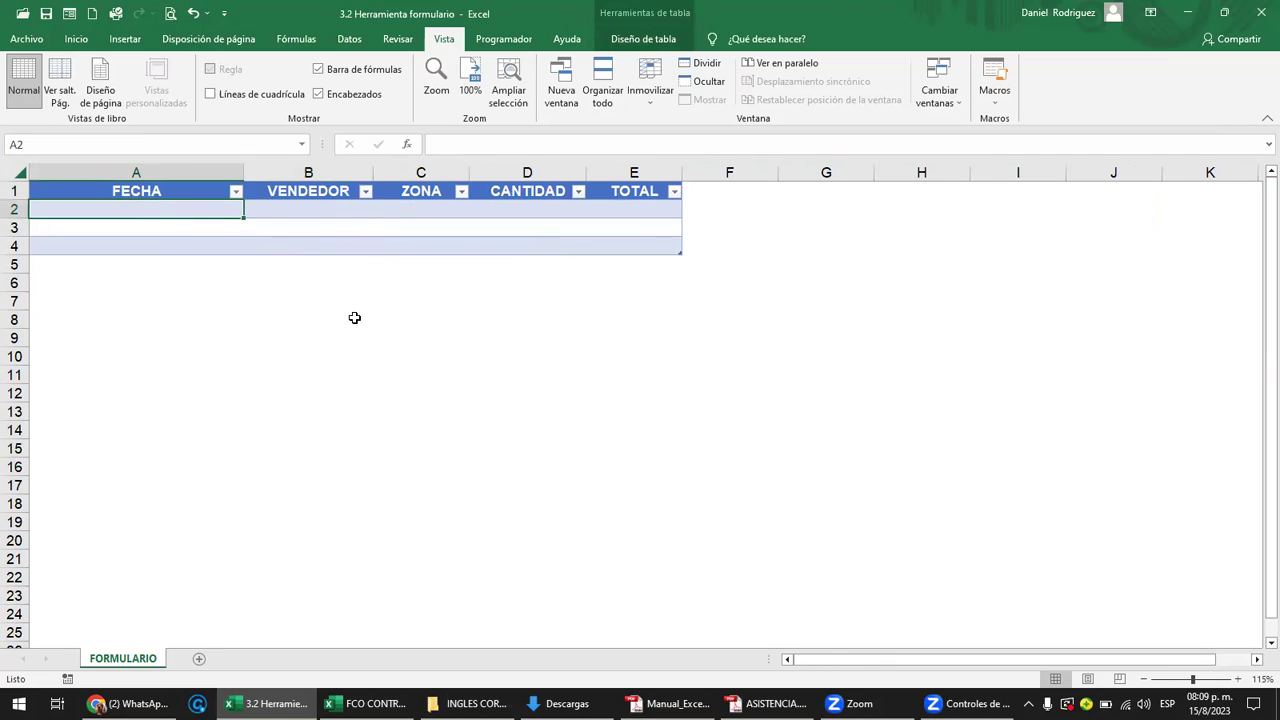
text(15/8/2023)
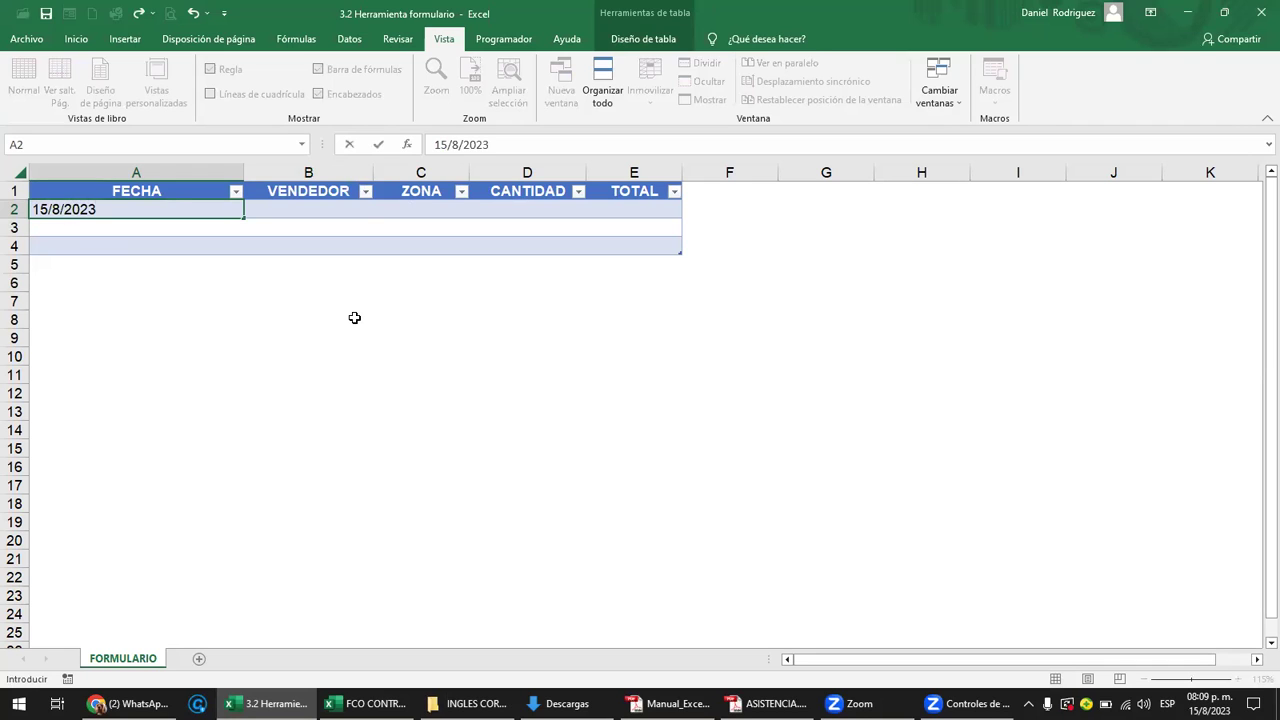
key(Tab)
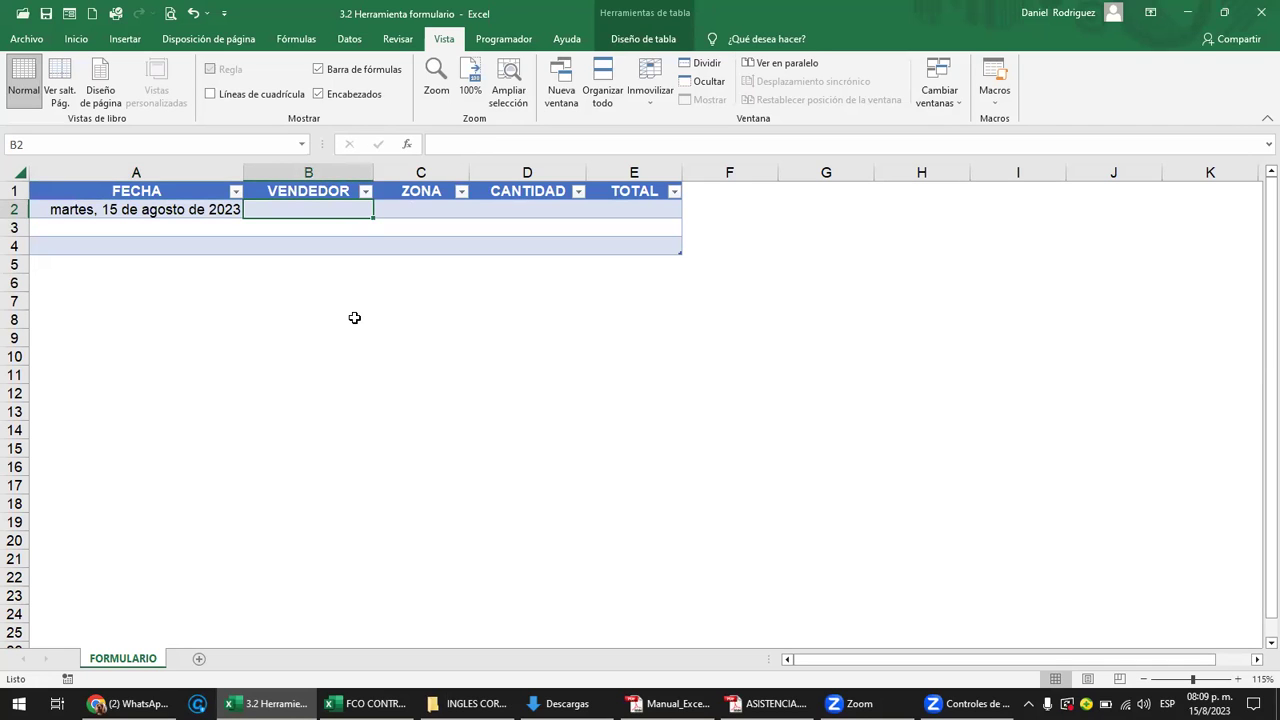
text(JOSE)
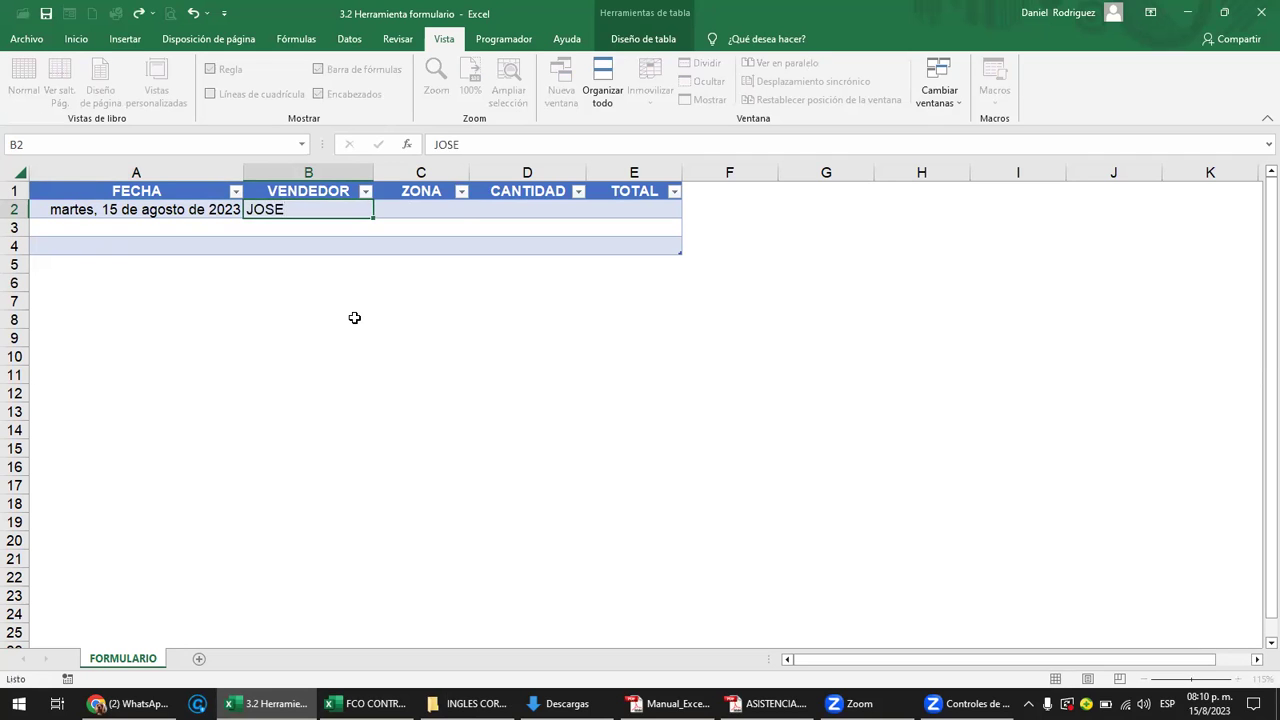
key(Tab)
Complete the test record with ZONA CENTRO, CANTIDAD 10 and TOTAL 500.
text(CENTRO)
key(Tab)
text(10)
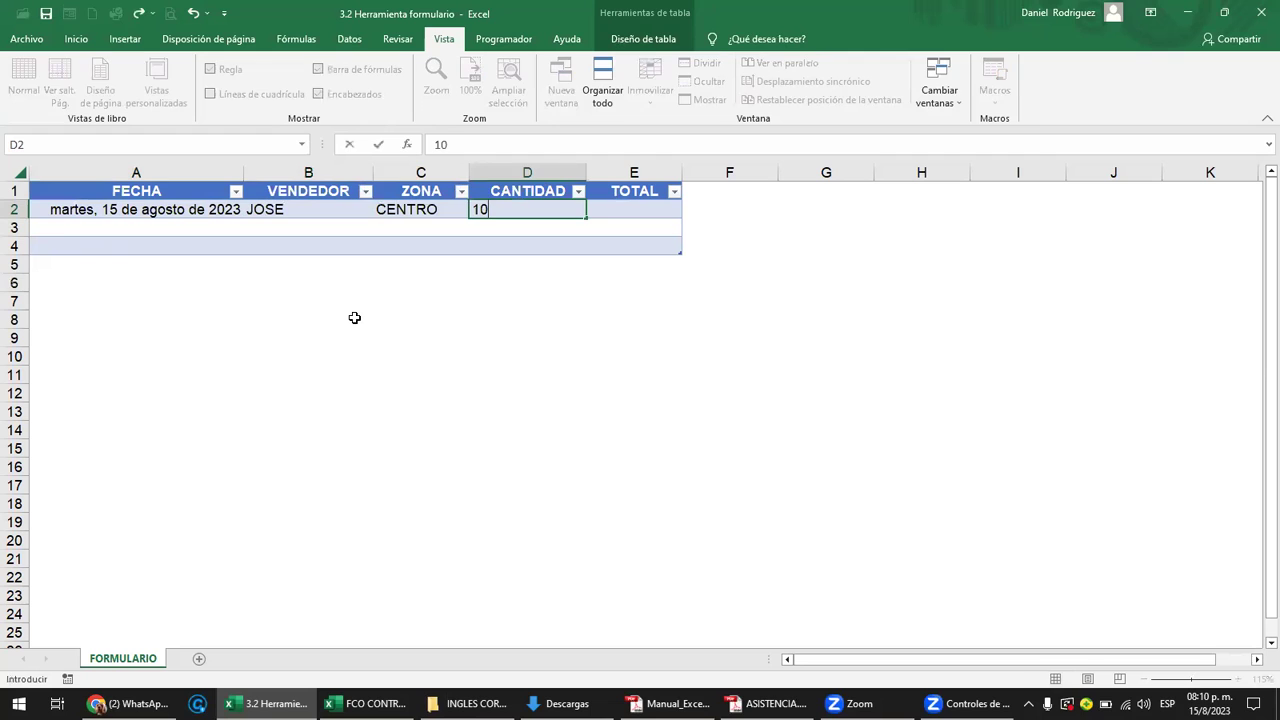
key(Tab)
text(500)
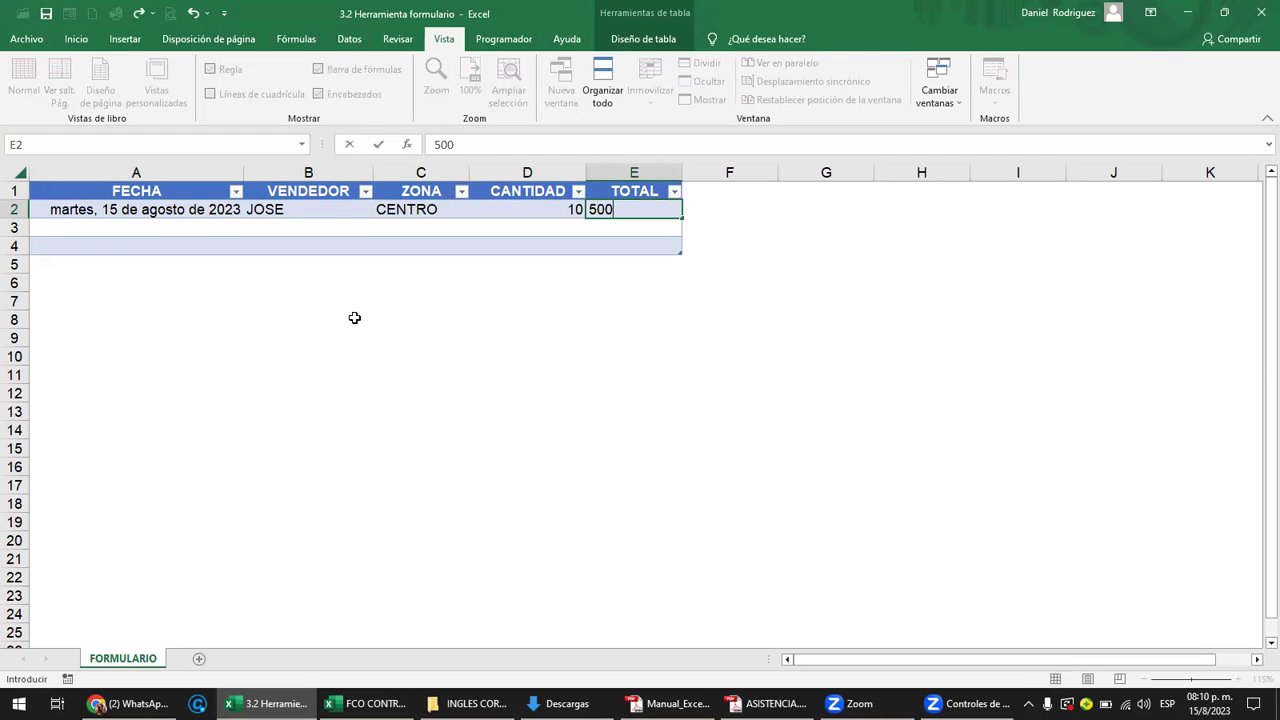
key(Return)
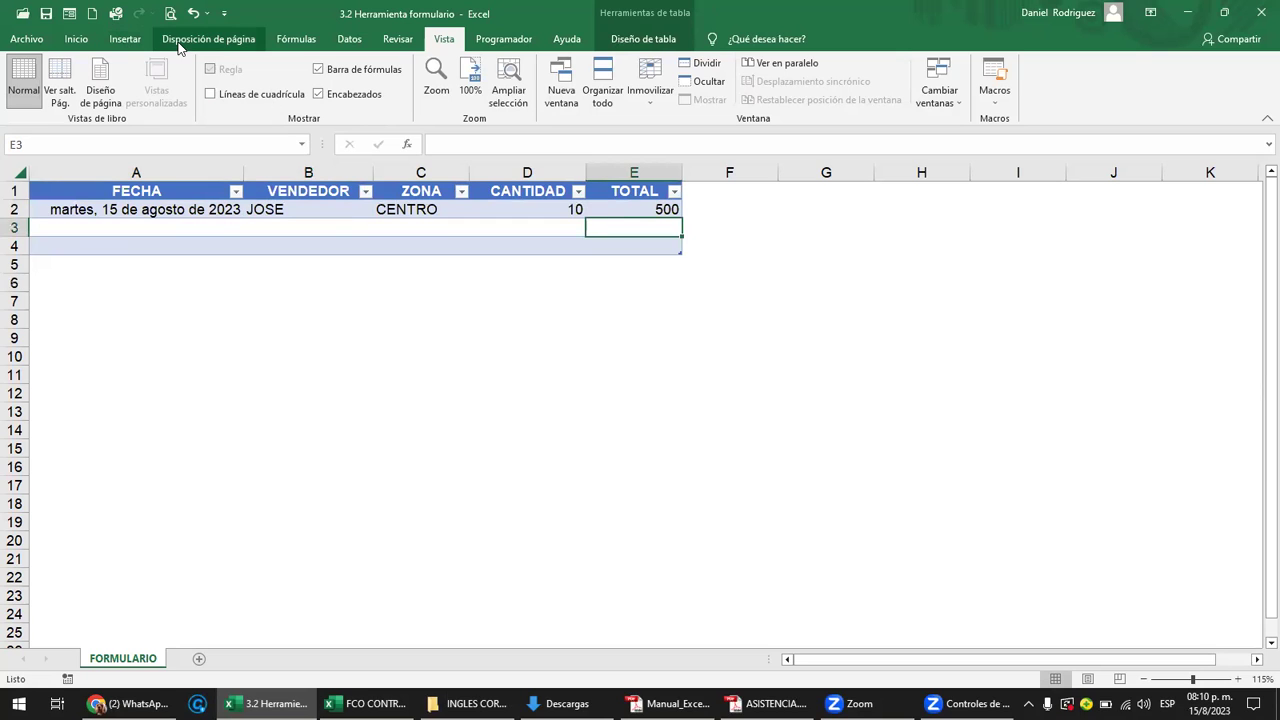
Clear the JOSE test record from A2:E2, leaving the table empty.
drag(800, 228, 1040, 448)
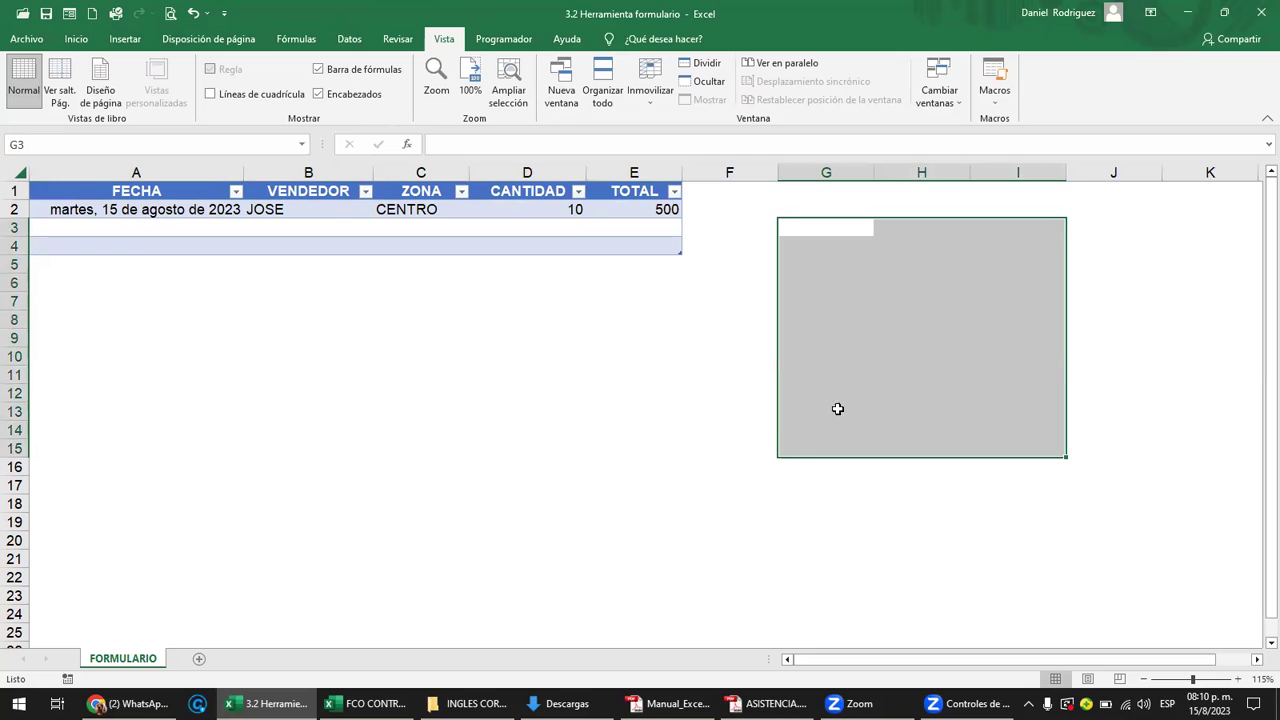
click(303, 315)
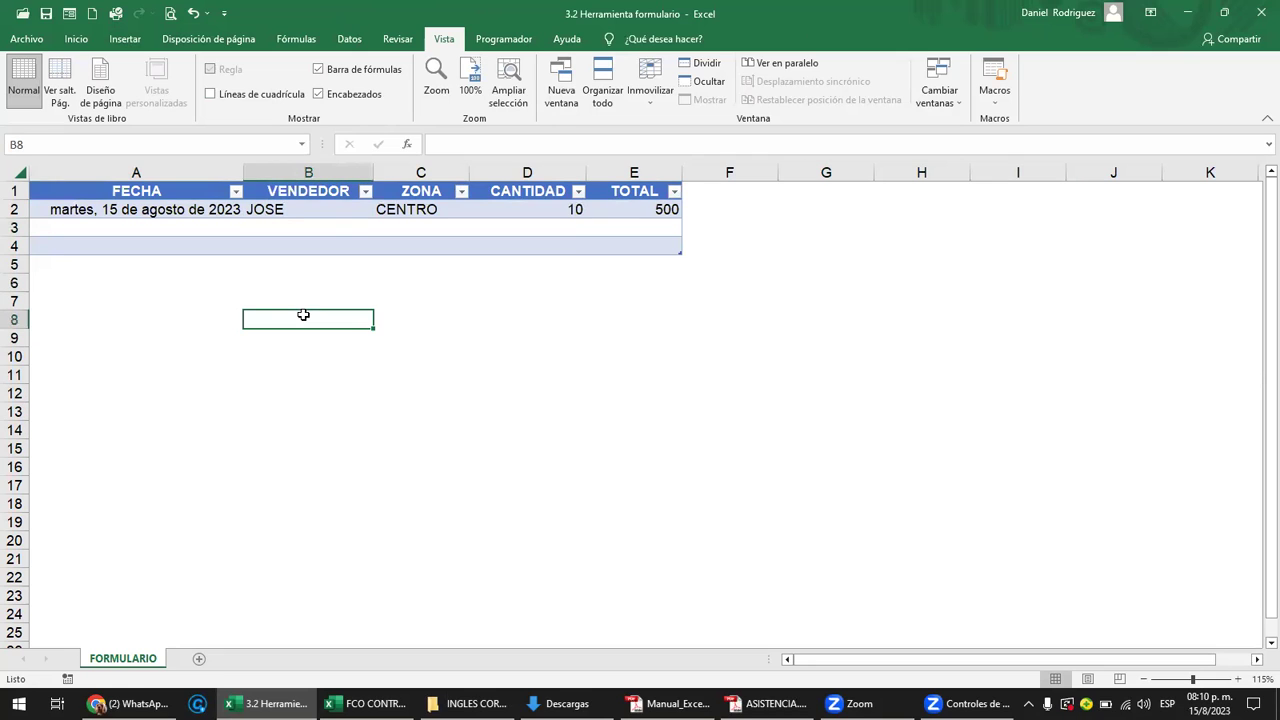
click(80, 228)
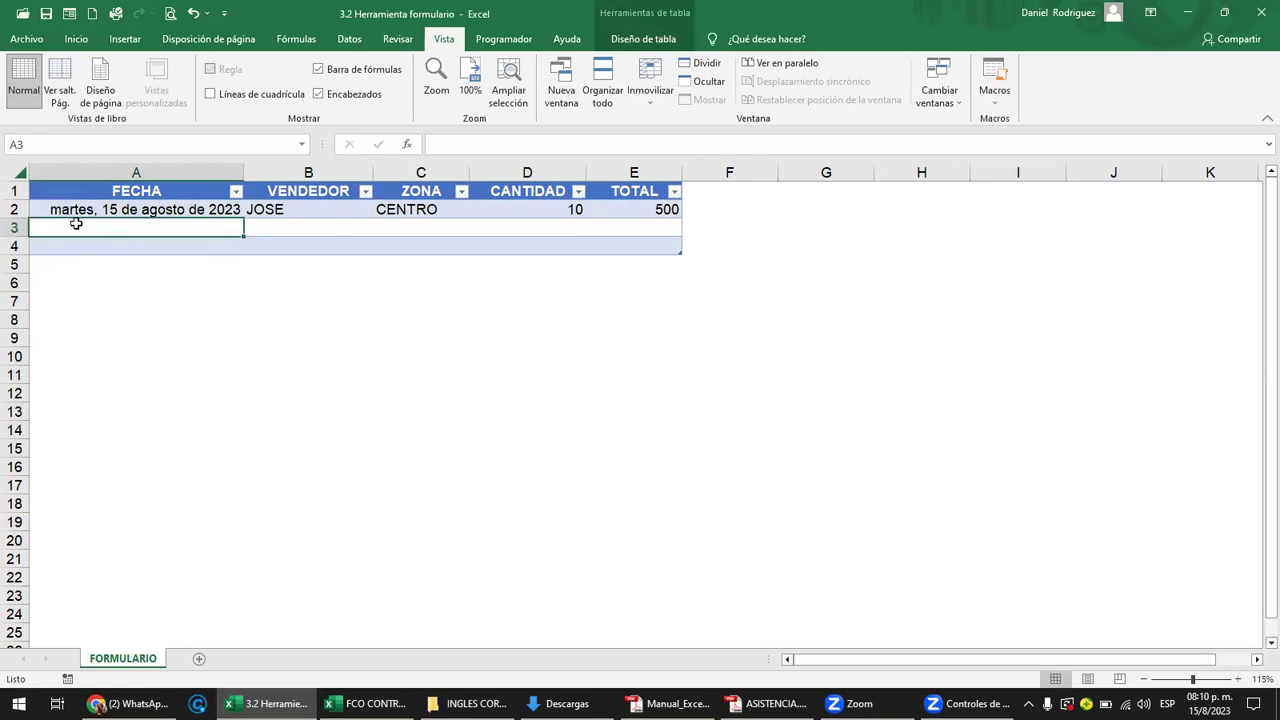
drag(76, 210, 617, 209)
key(Delete)
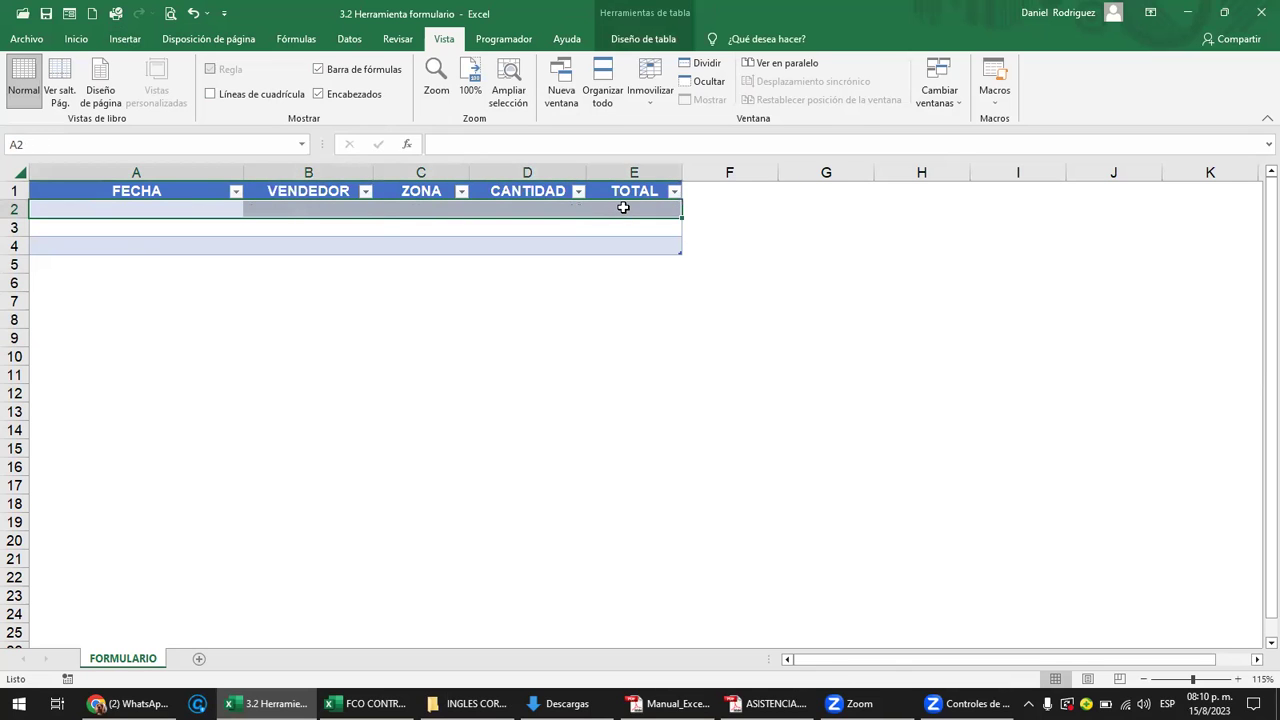
click(361, 340)
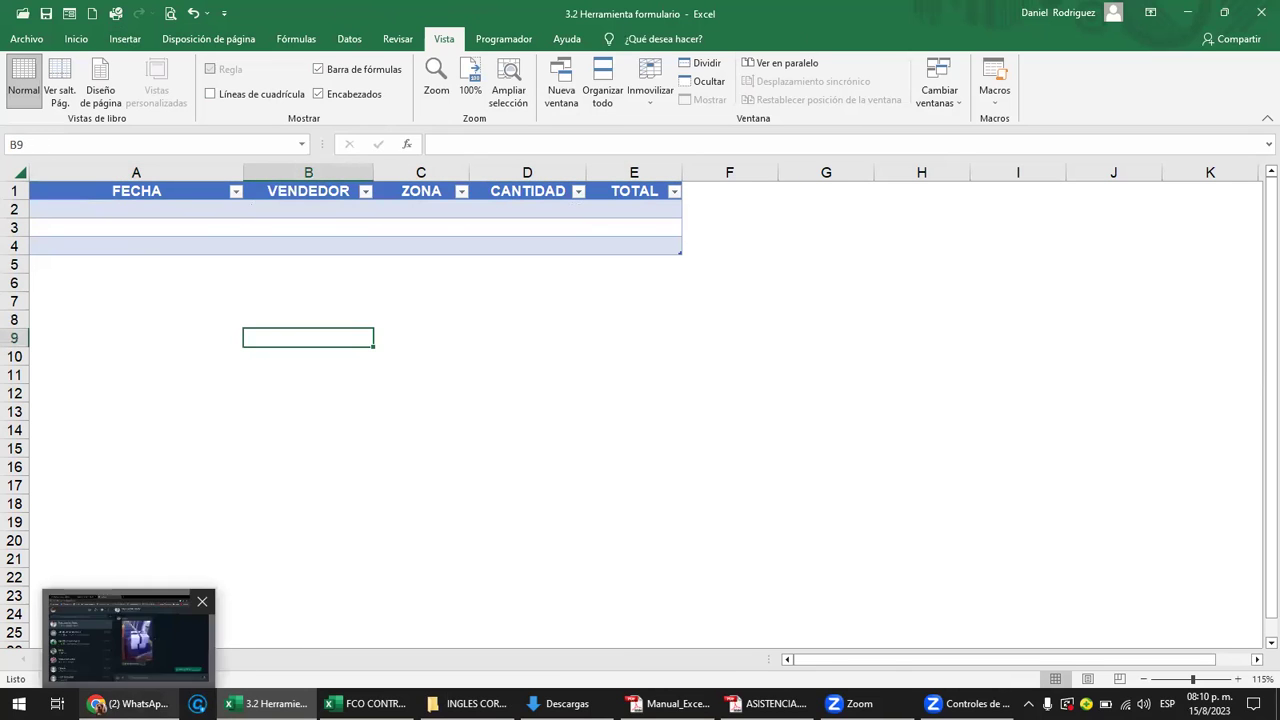
Switch to the Excel basics manual PDF and scroll down toward the forms section.
click(767, 703)
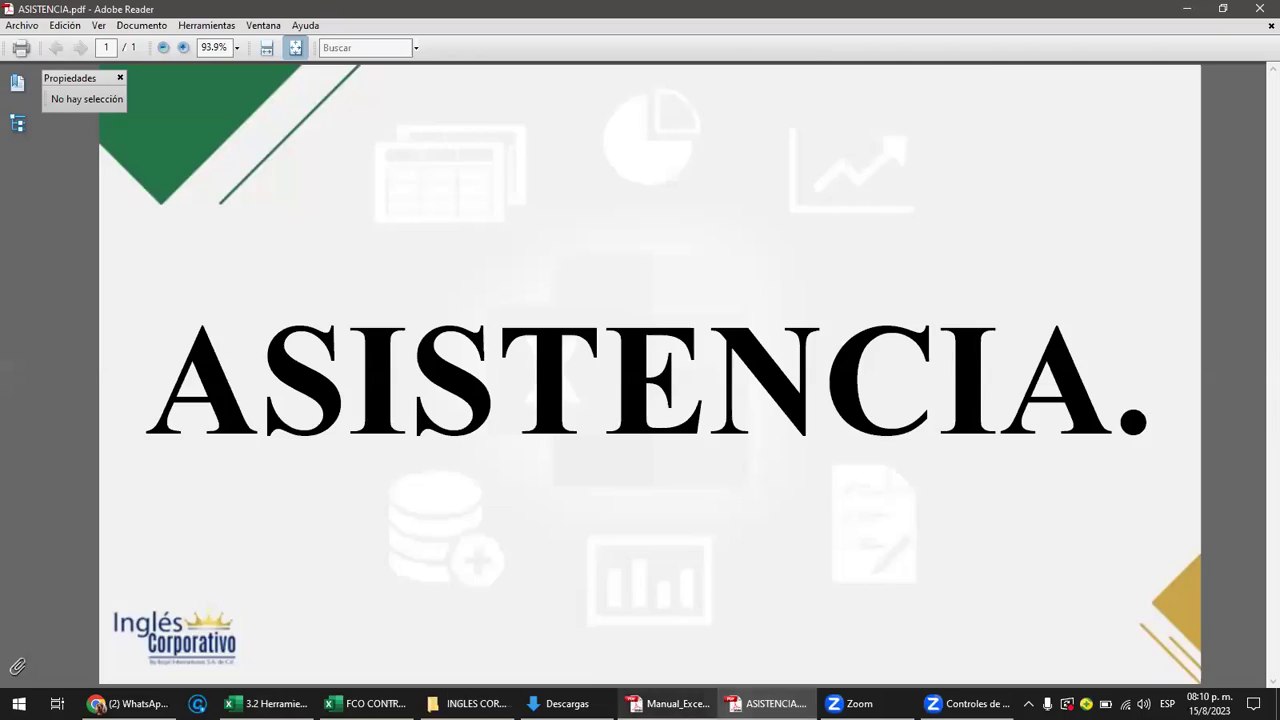
click(667, 703)
scroll(751, 422, down, 3)
scroll(751, 422, down, 3)
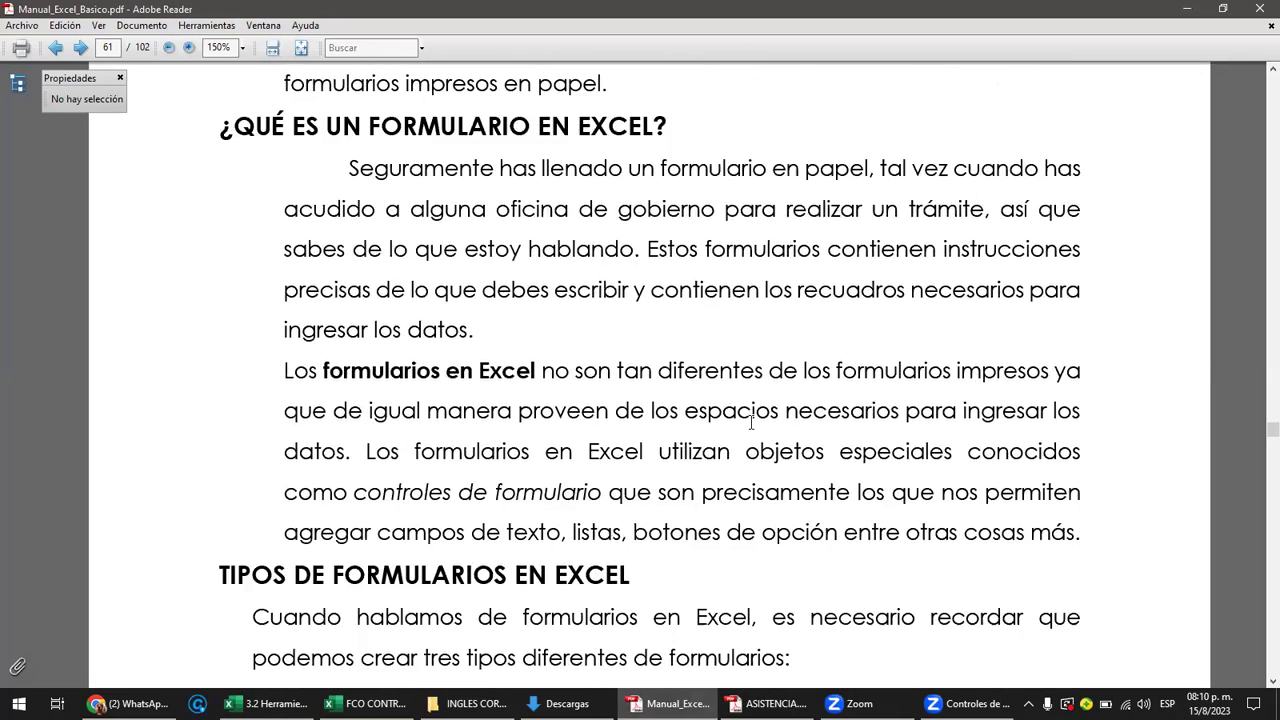
scroll(751, 422, down, 3)
scroll(751, 428, down, 1)
scroll(751, 428, down, 2)
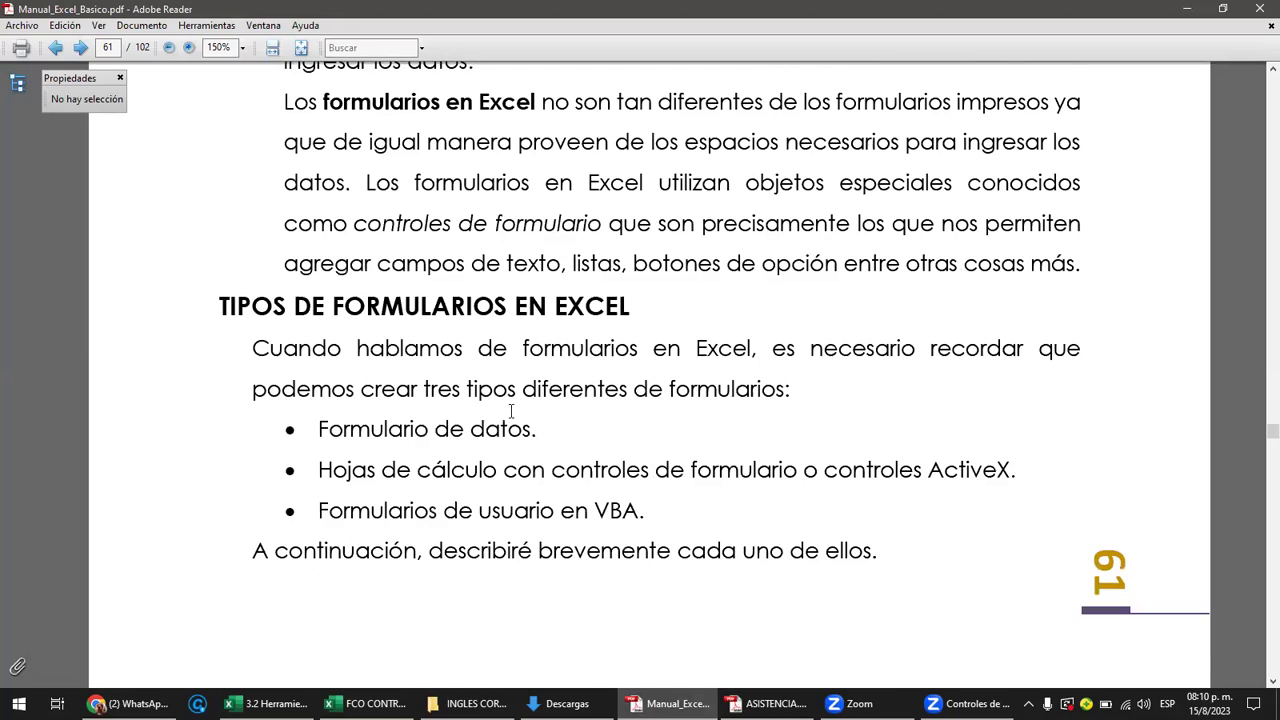
Copy the Clientes form figure from page 62 and return to the Excel workbook.
drag(317, 512, 621, 513)
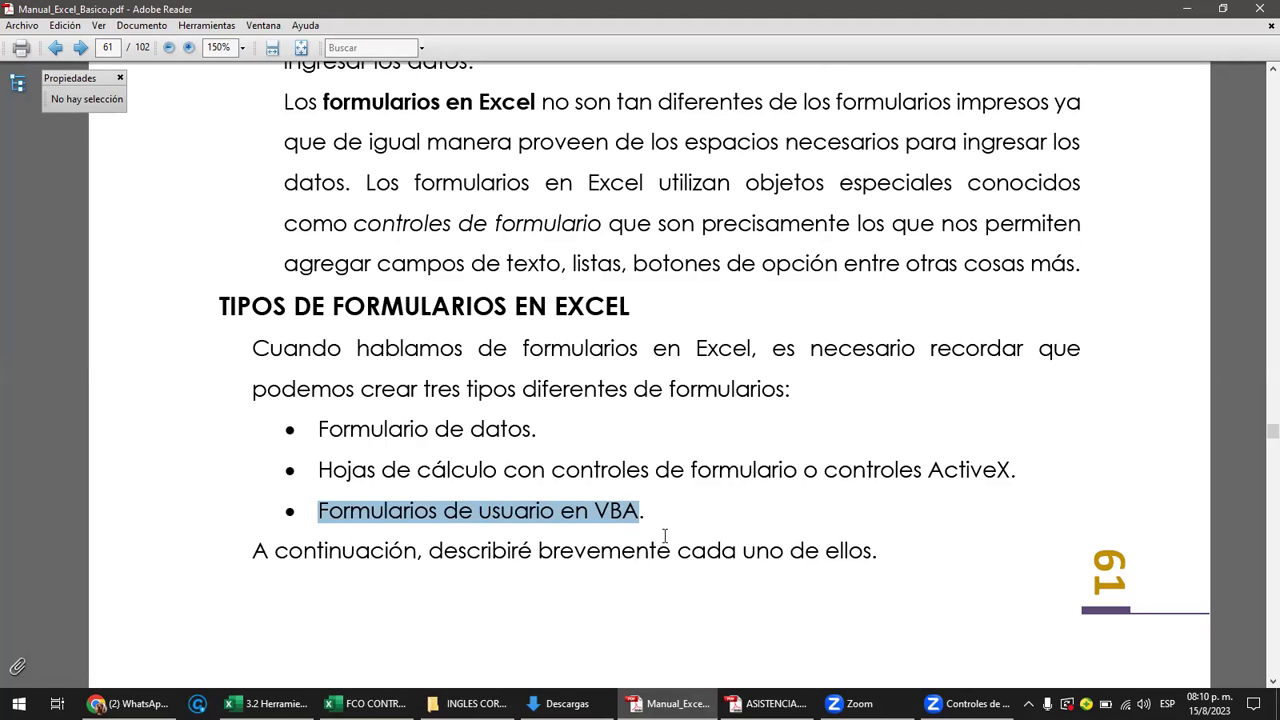
click(648, 516)
drag(657, 510, 623, 512)
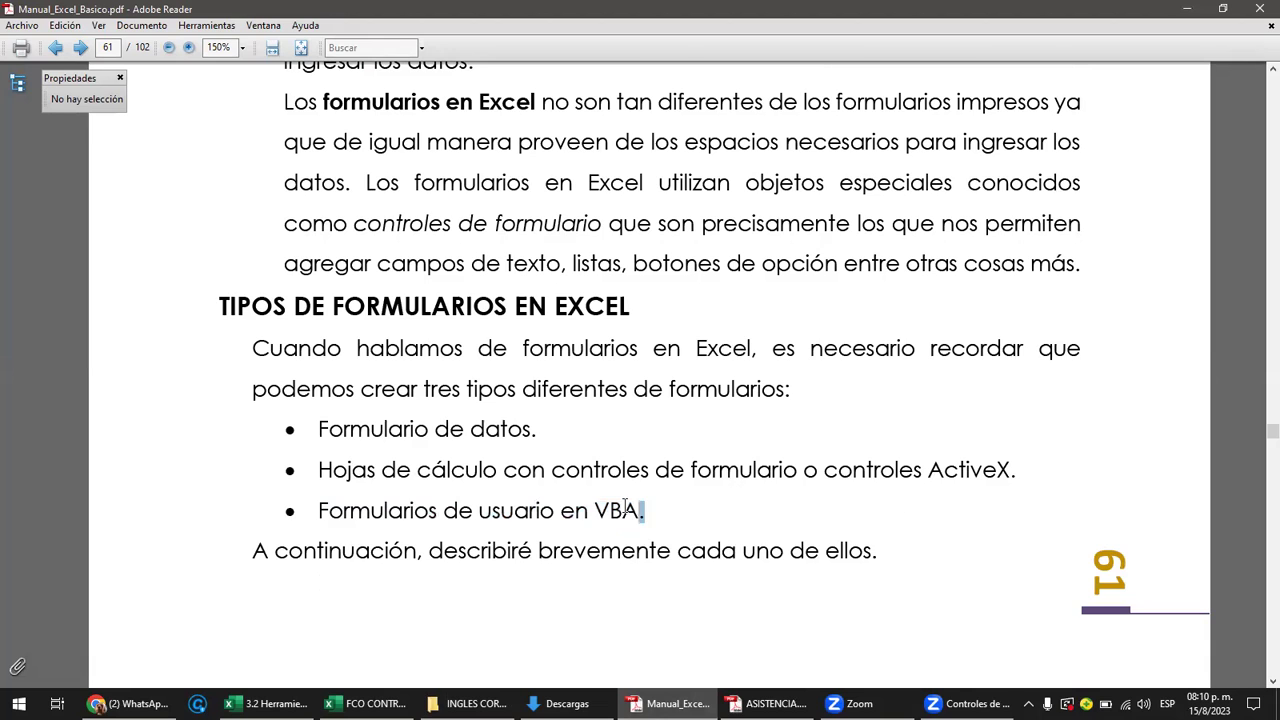
scroll(638, 510, down, 5)
scroll(638, 510, down, 5)
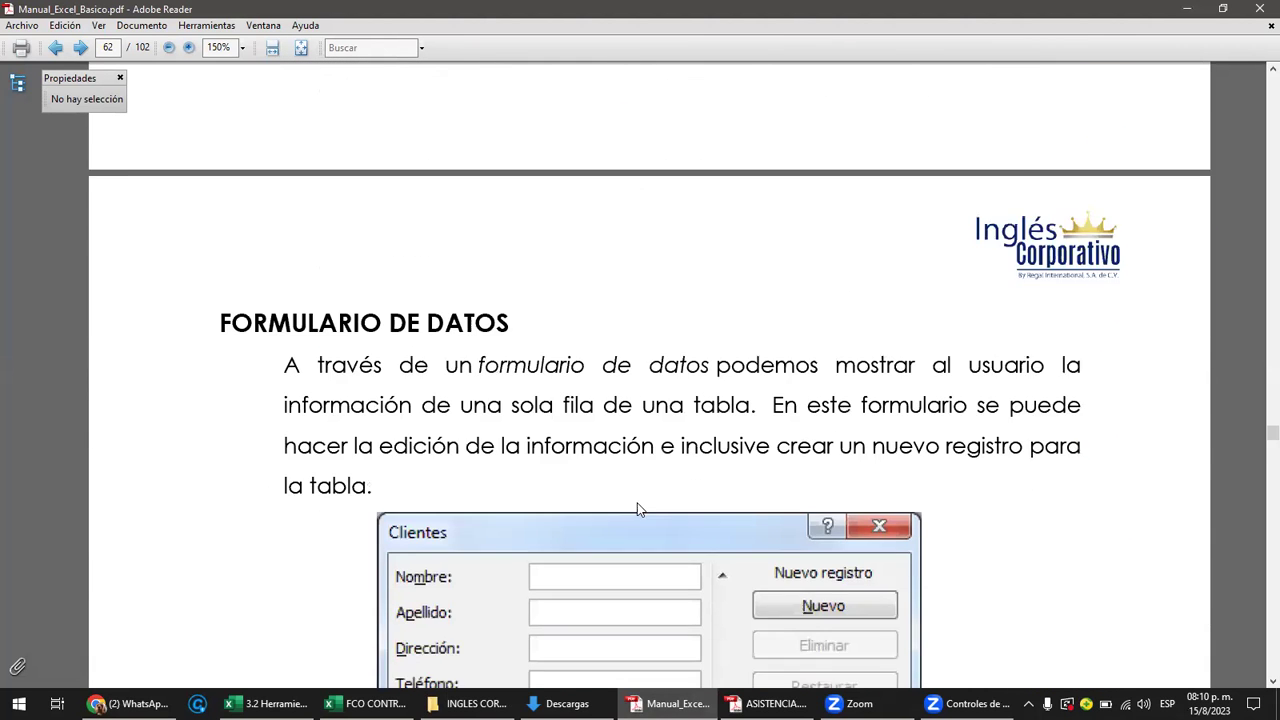
scroll(638, 500, down, 2)
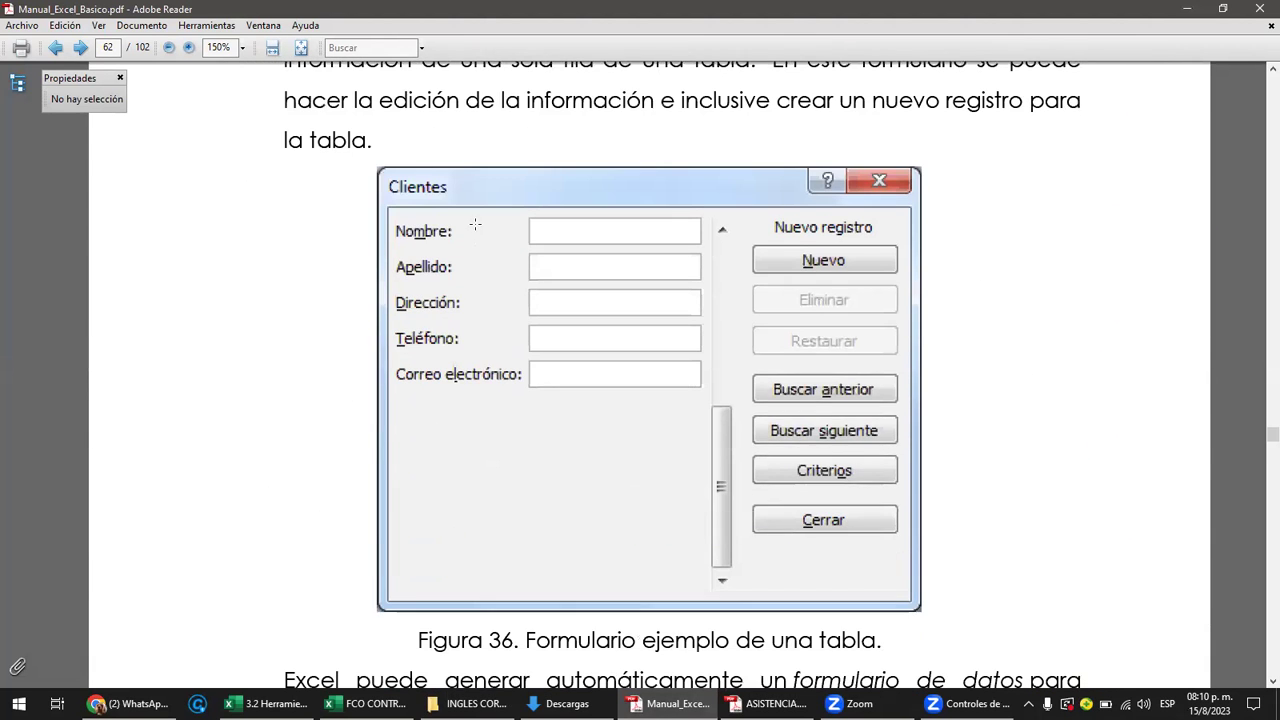
click(447, 187)
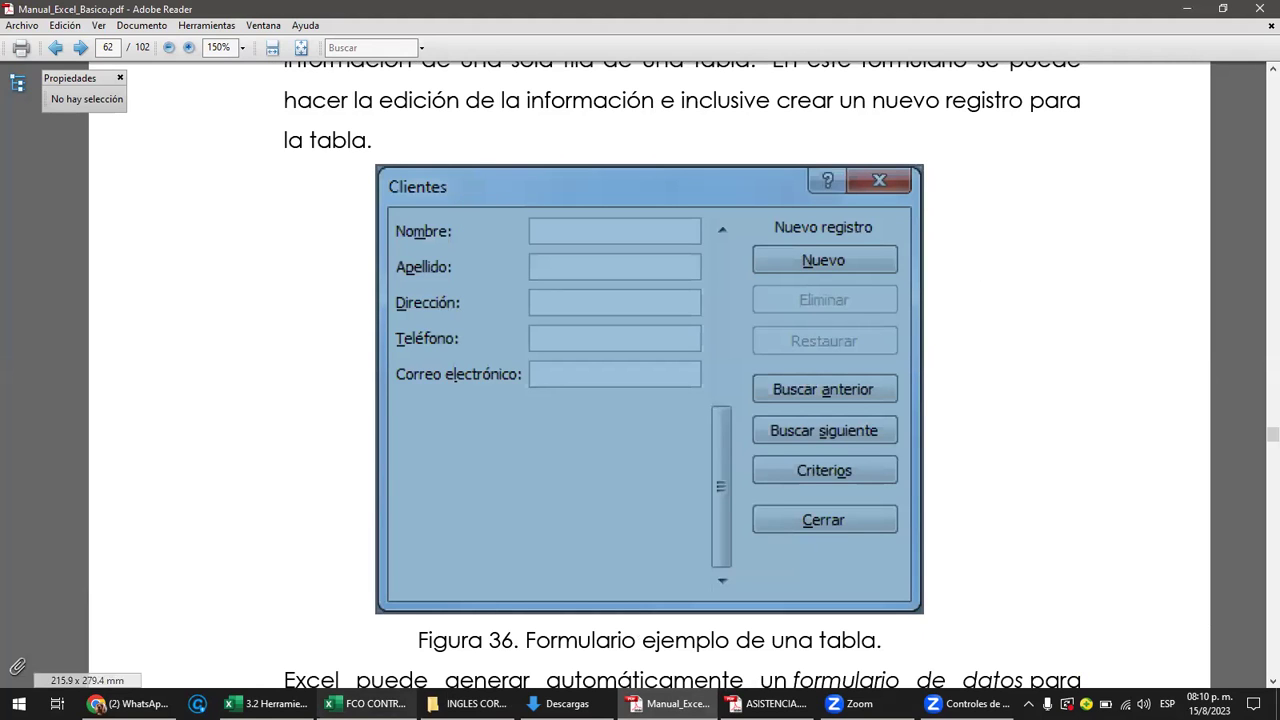
click(265, 703)
click(690, 410)
Paste the Clientes picture beside the table and draw an arrow between them.
key(ctrl+v)
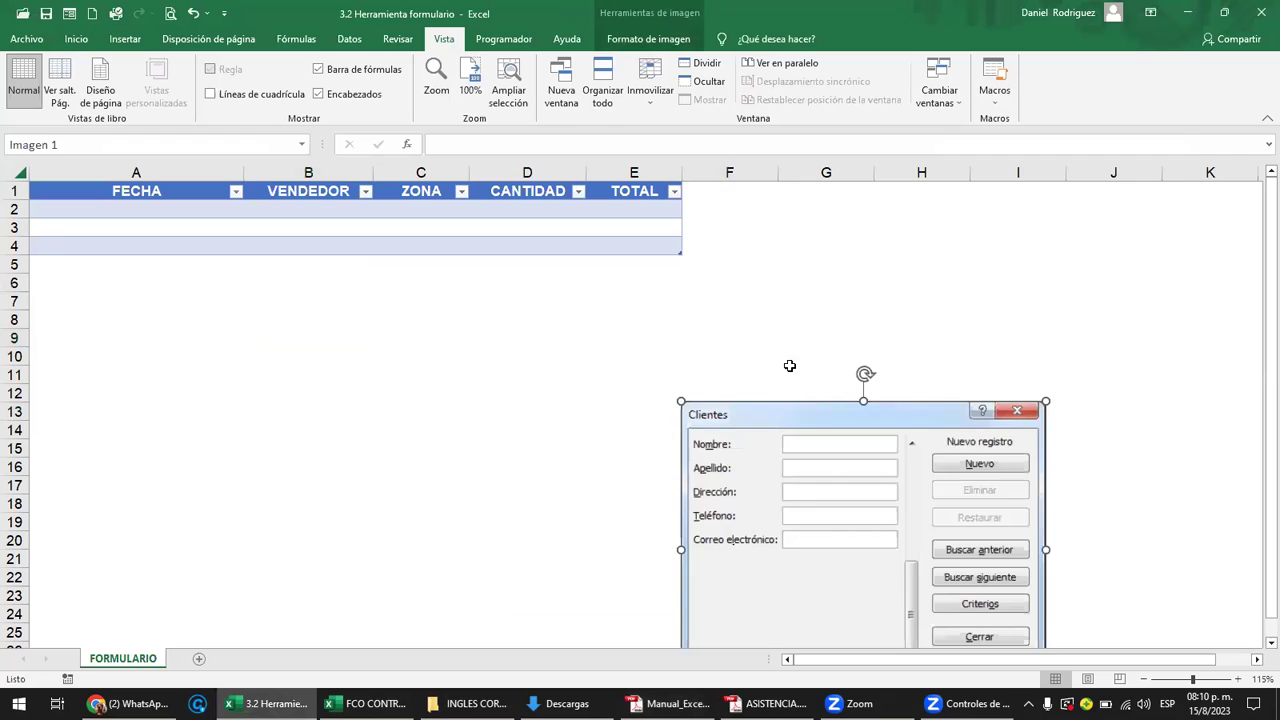
mouse_move(770, 410)
mouse_down()
mouse_move(876, 209)
mouse_move(838, 212)
mouse_up()
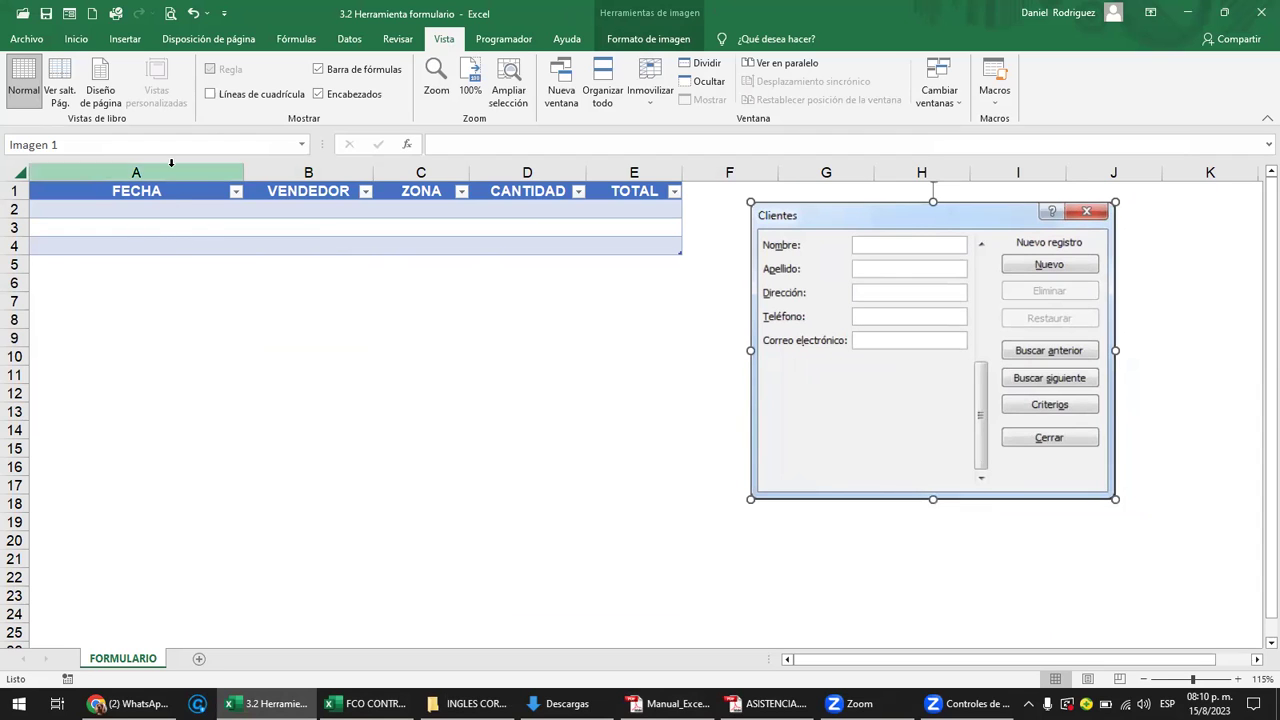
click(125, 40)
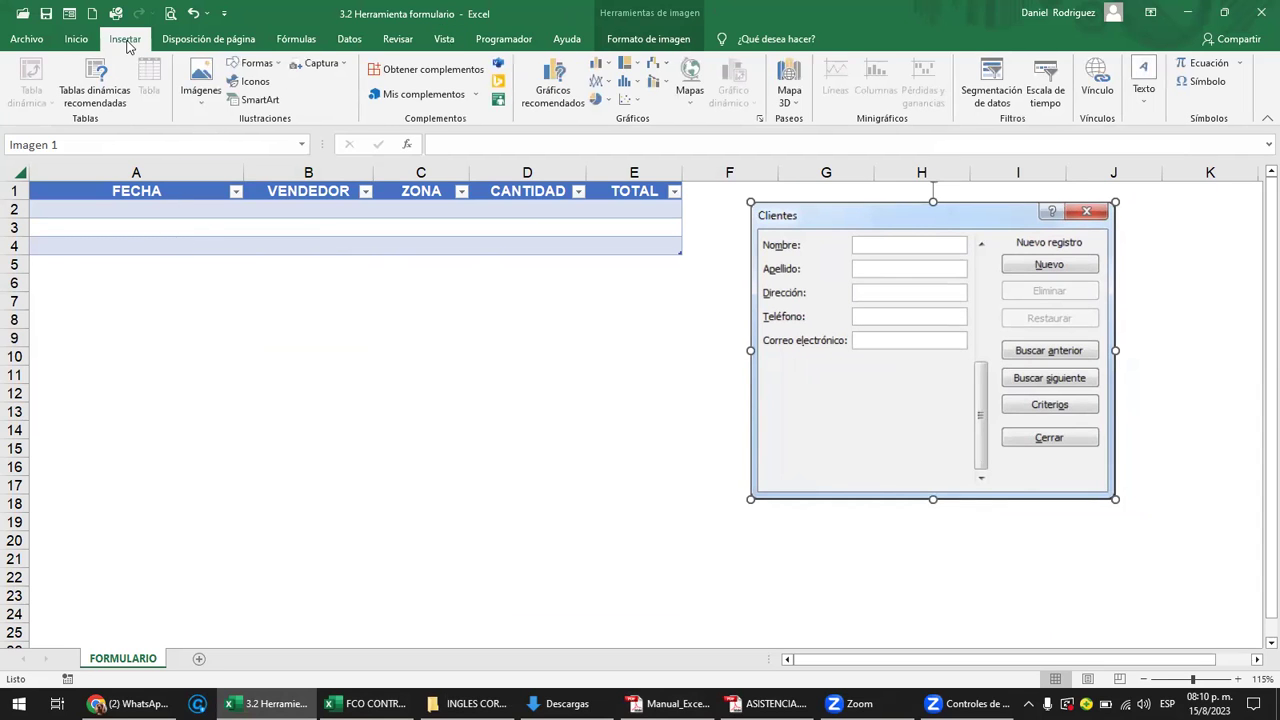
click(256, 63)
click(283, 100)
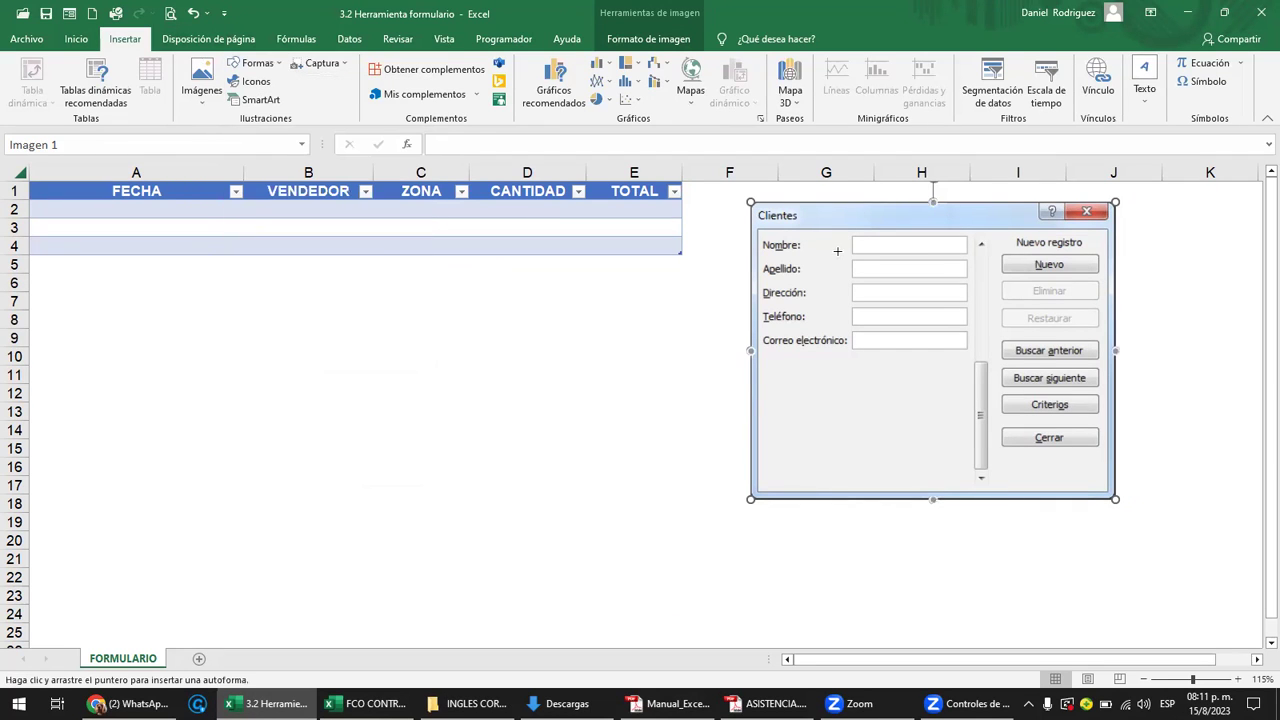
drag(745, 266, 607, 220)
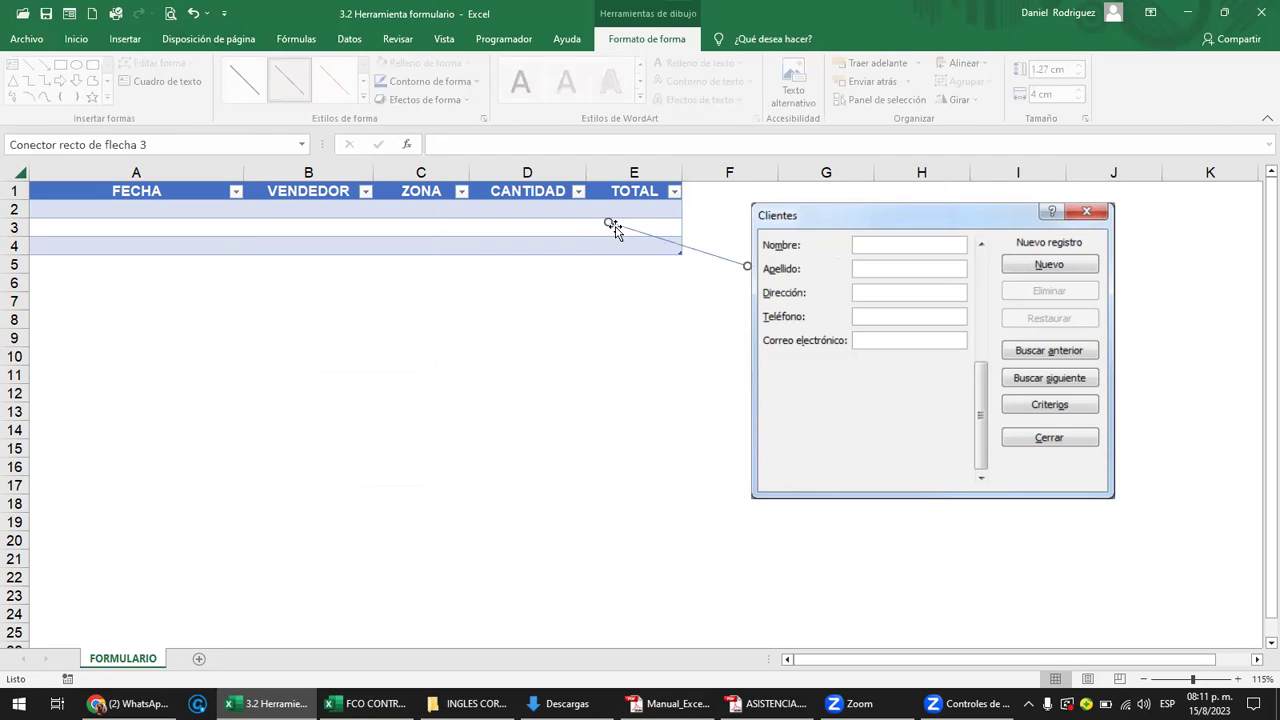
drag(607, 220, 693, 240)
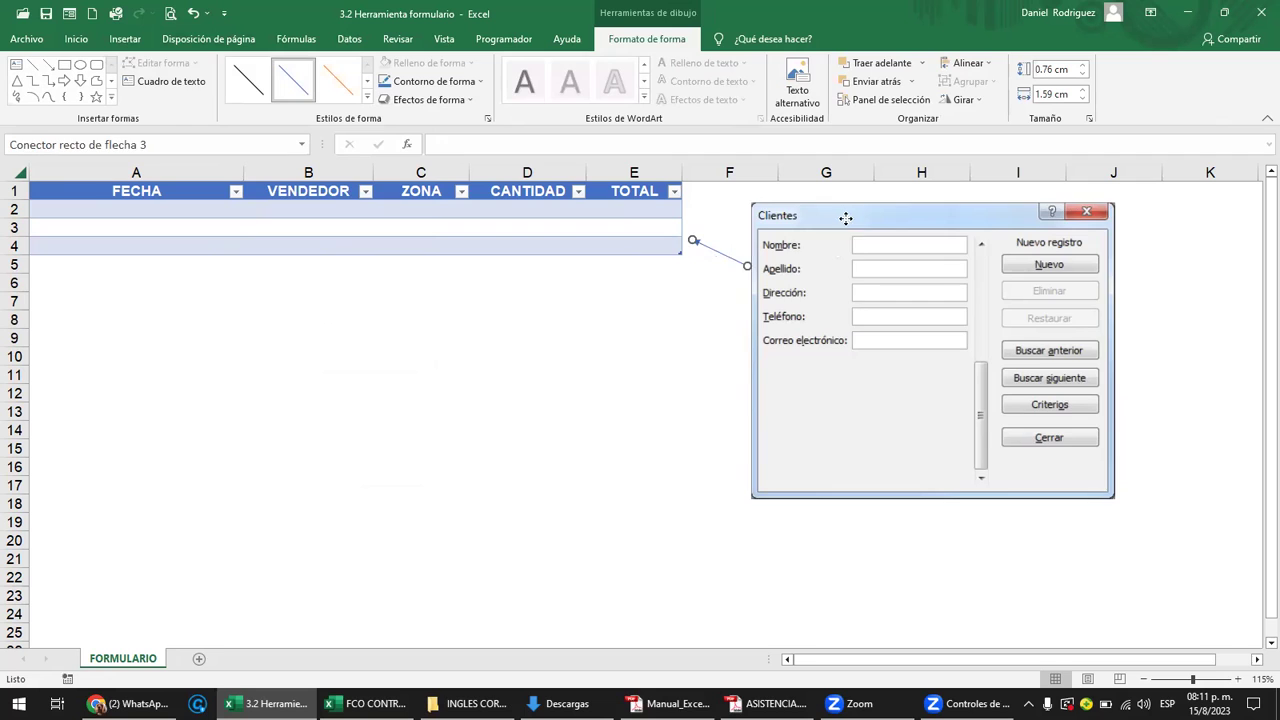
Nudge the picture right and attach the arrow's end to its edge.
drag(835, 232, 861, 233)
click(747, 267)
drag(747, 267, 777, 268)
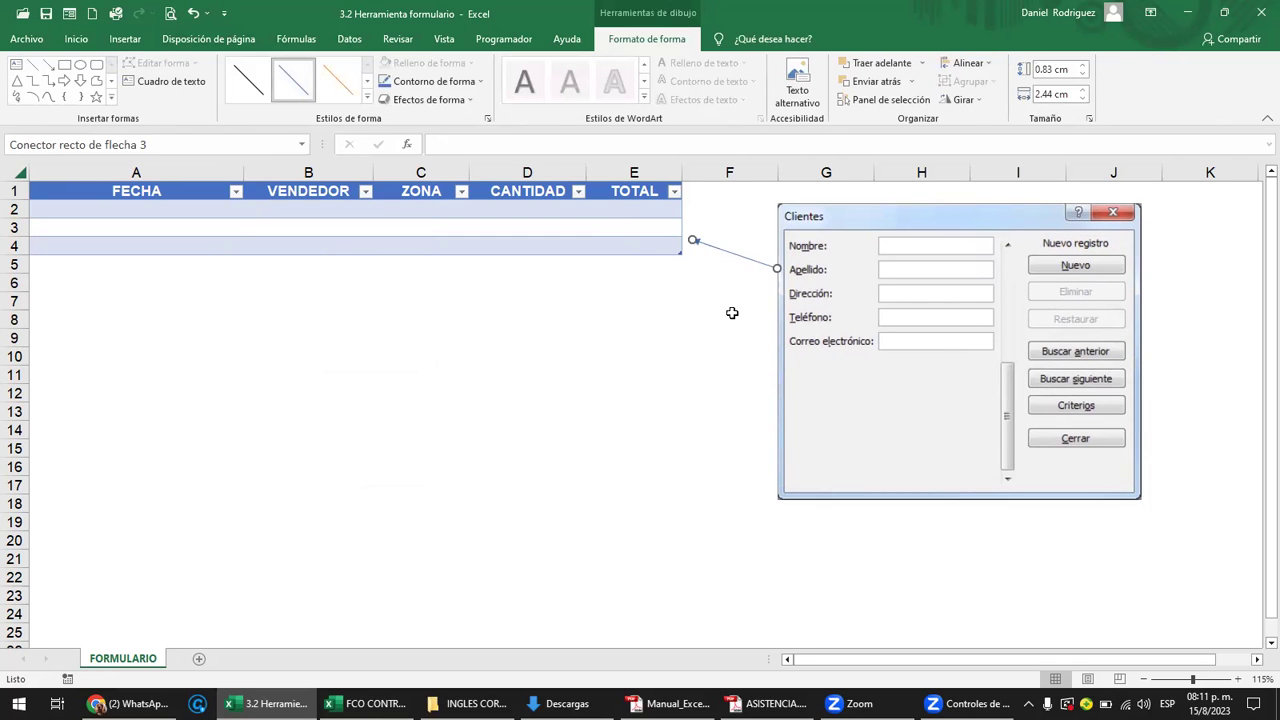
click(281, 222)
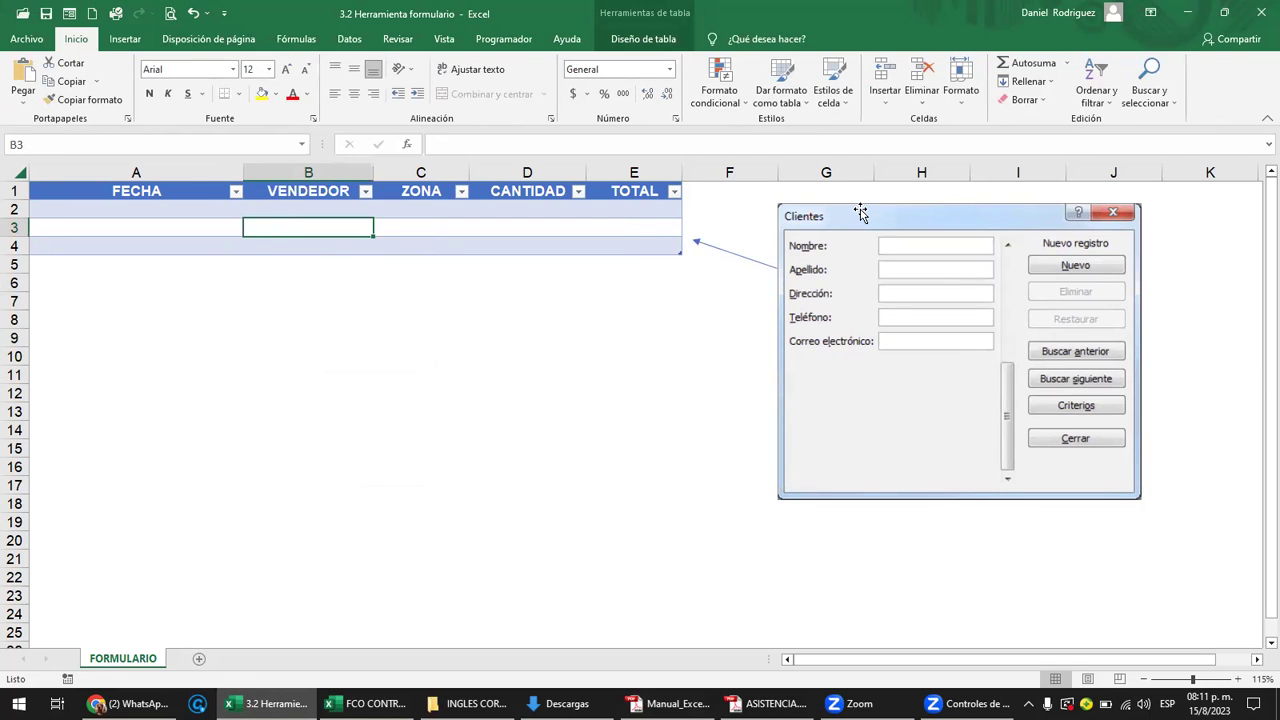
click(860, 213)
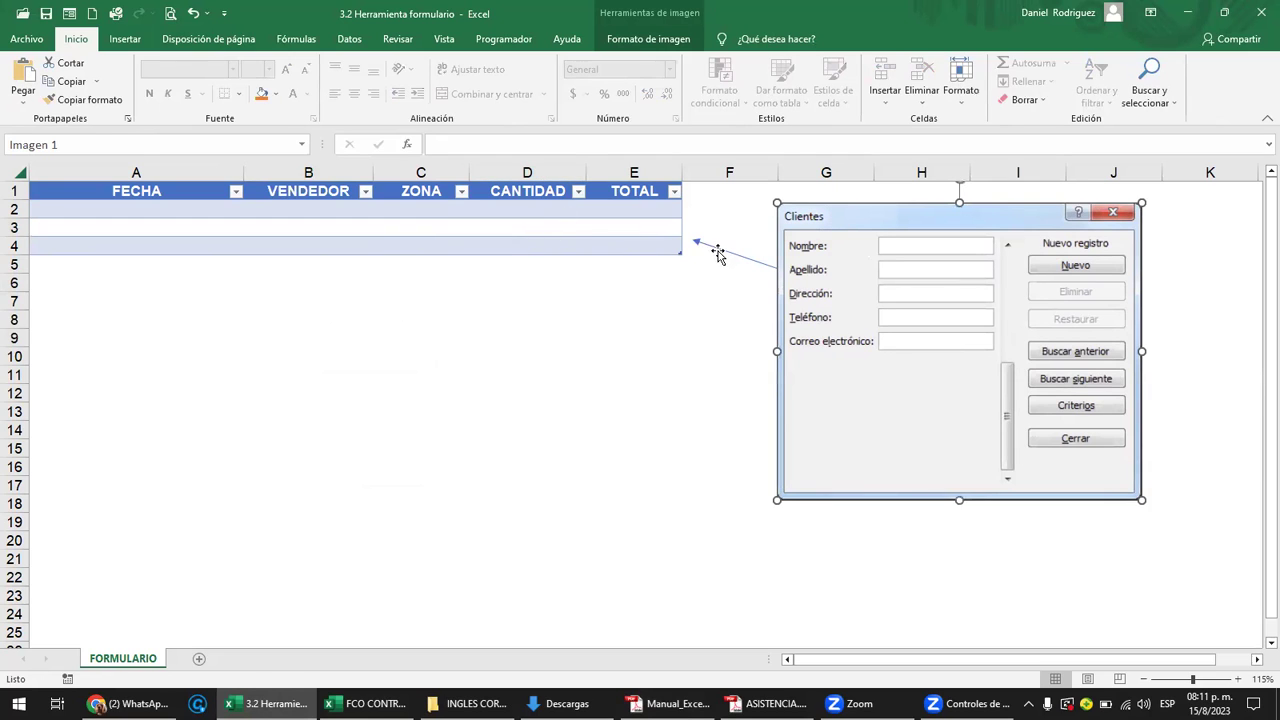
Fine-tune the arrow's vertical position so it meets the table's corner.
drag(712, 245, 706, 211)
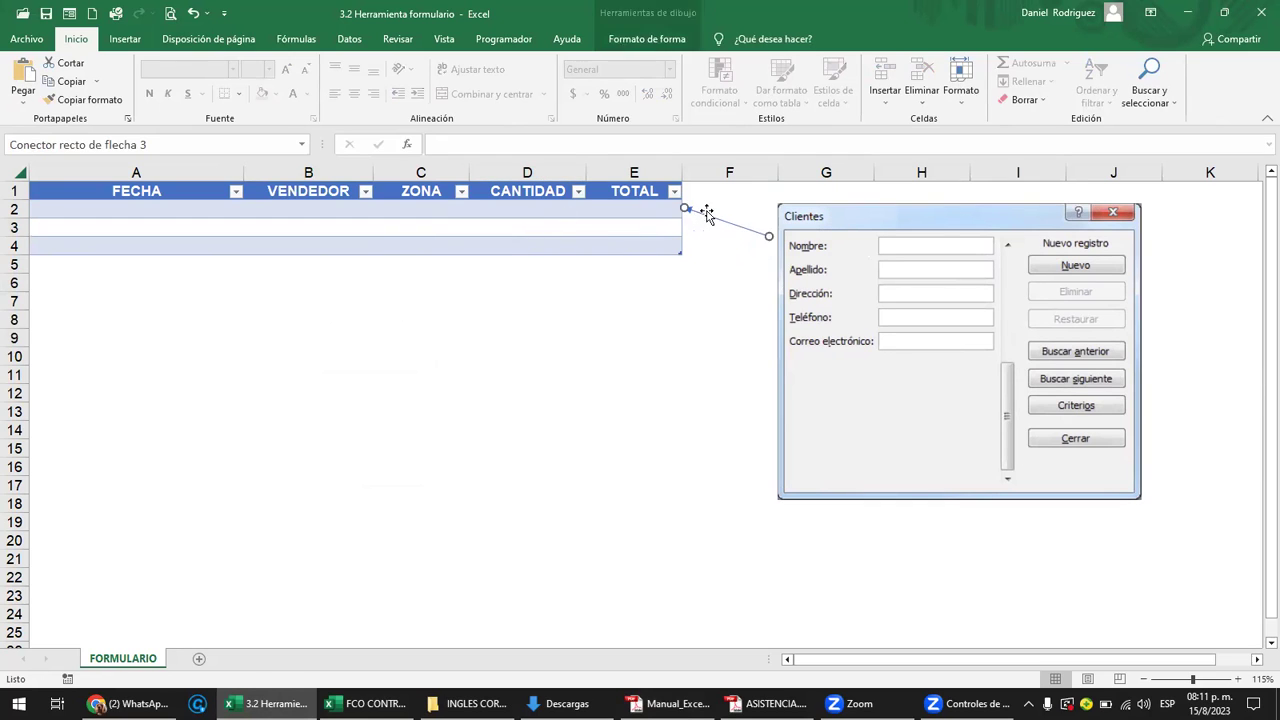
click(155, 217)
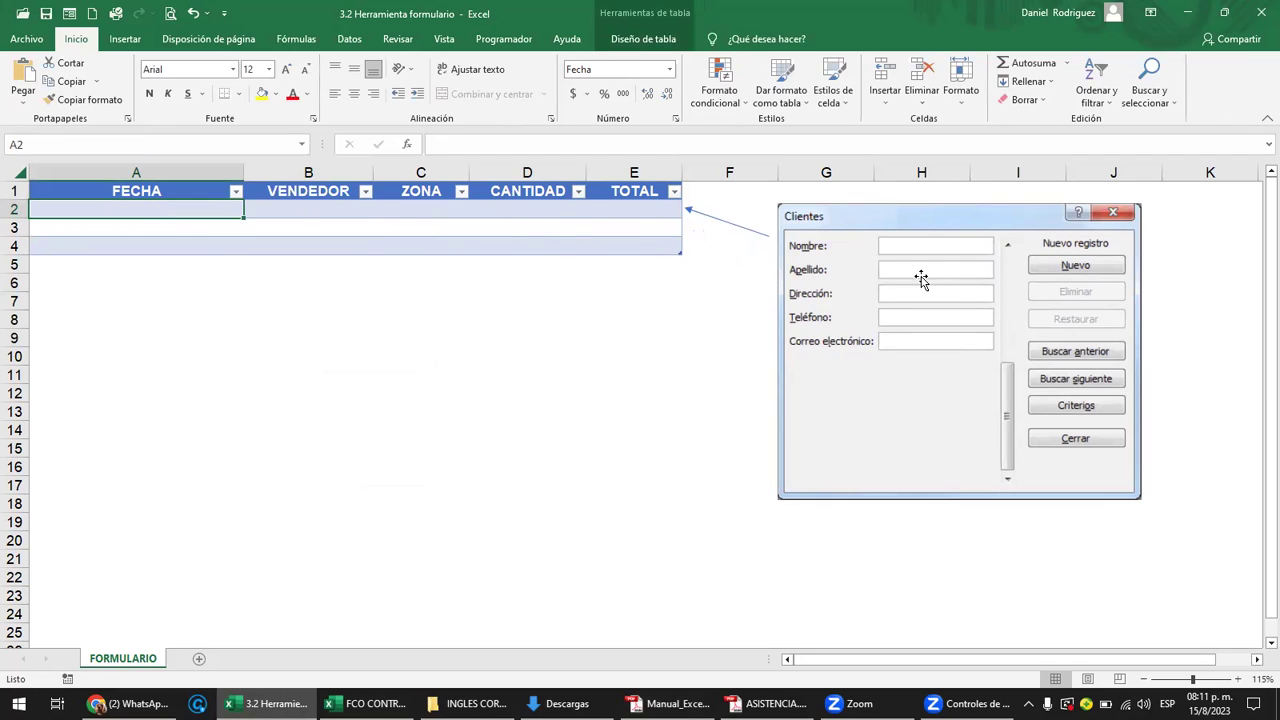
drag(708, 216, 705, 243)
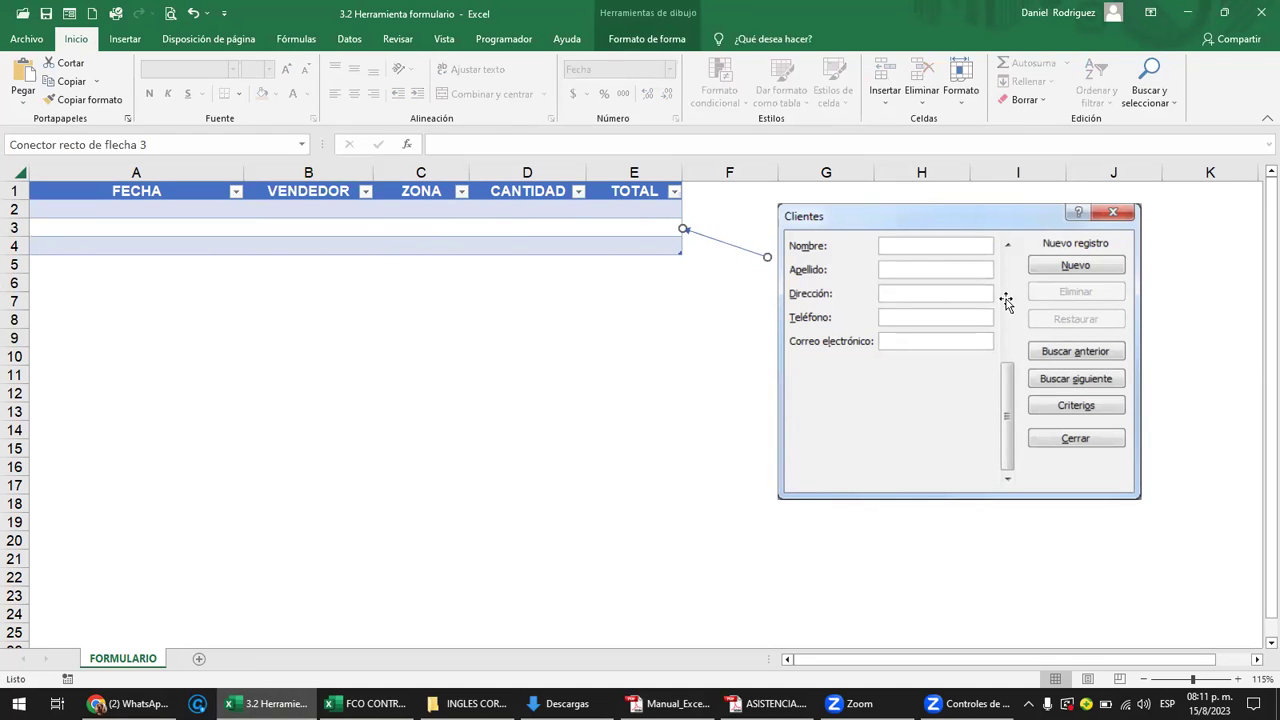
drag(724, 247, 729, 268)
drag(726, 250, 724, 221)
click(690, 332)
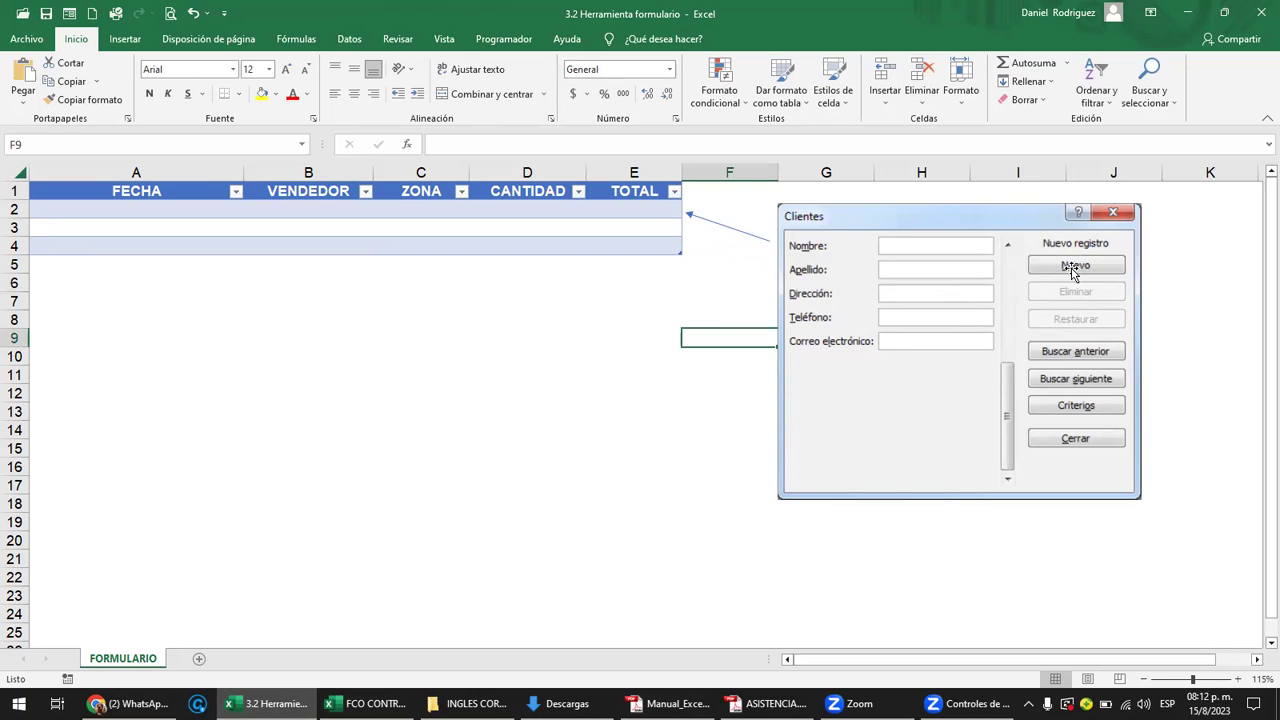
drag(727, 240, 719, 285)
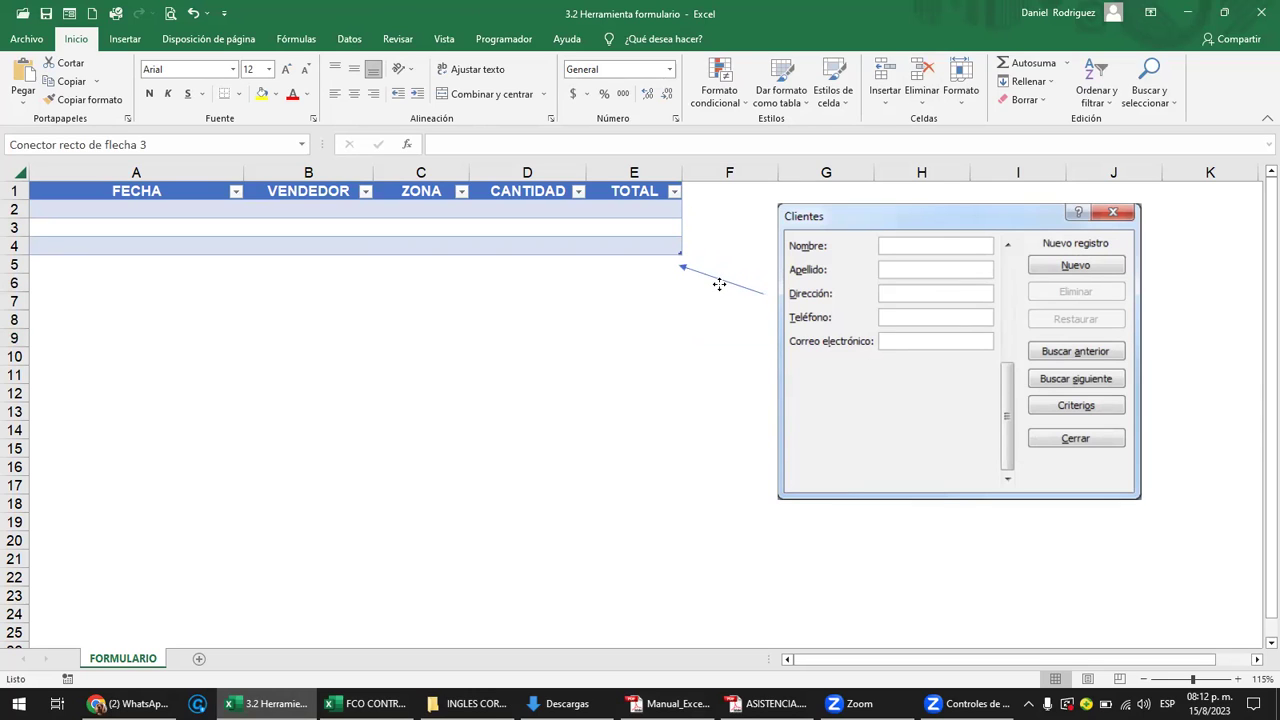
drag(719, 285, 720, 269)
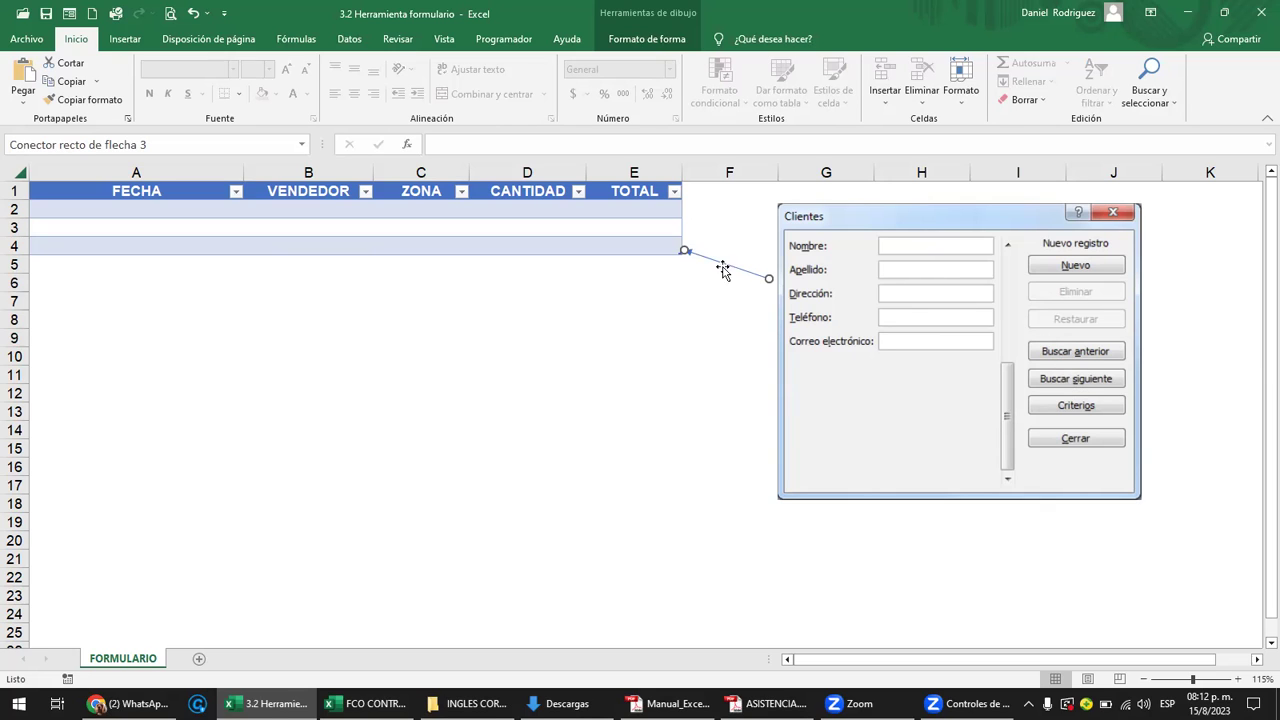
click(719, 398)
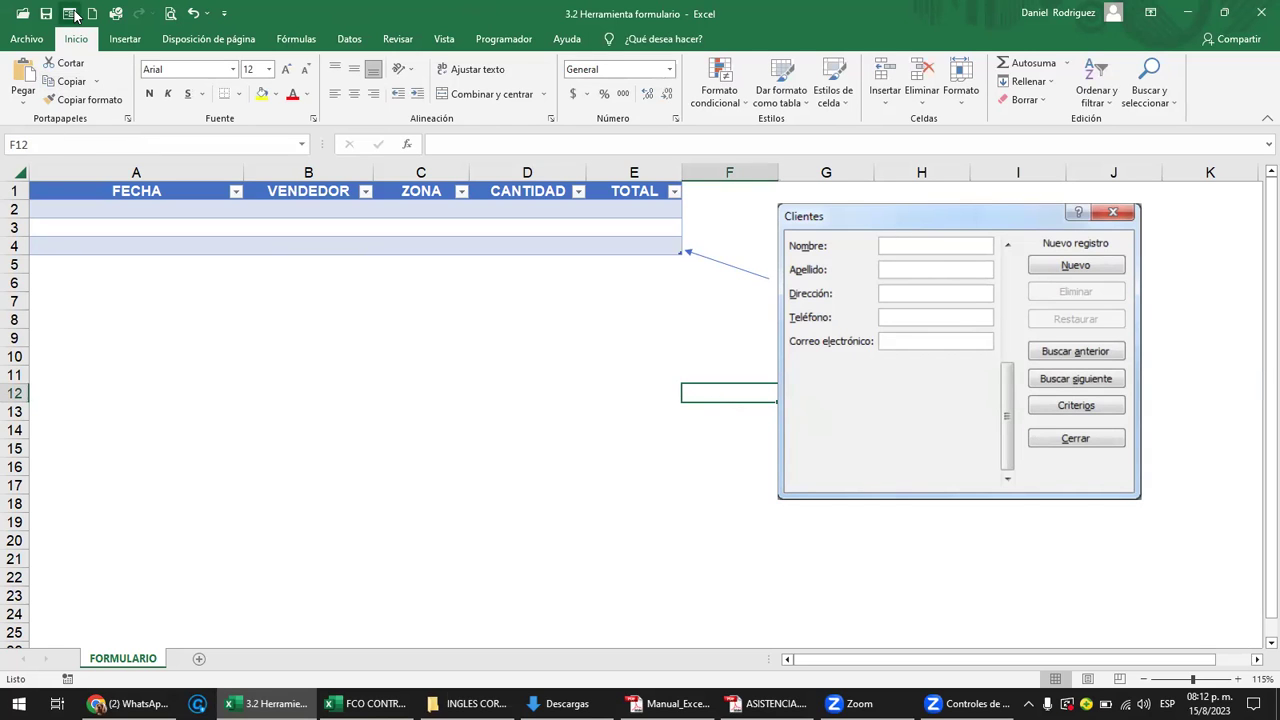
Search 'FORMULARIOS' in the command box, dismiss the results, and show the Datos tab.
click(651, 40)
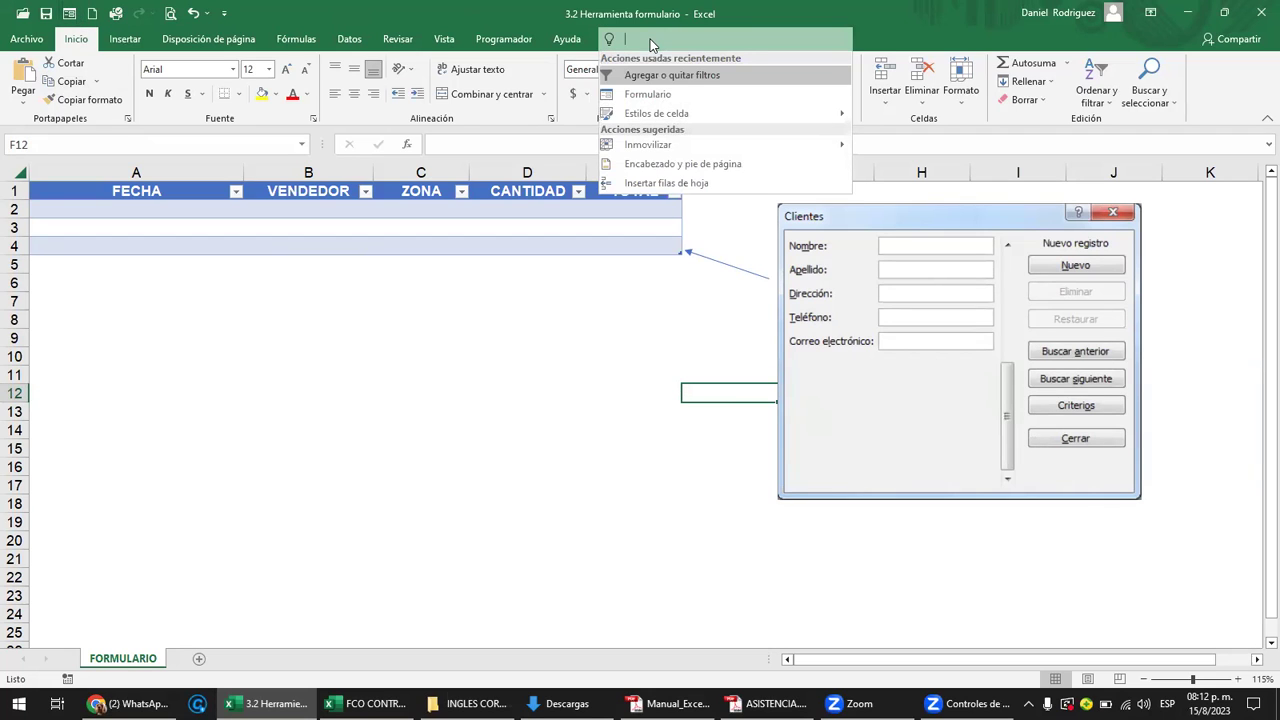
text(FORMULAR)
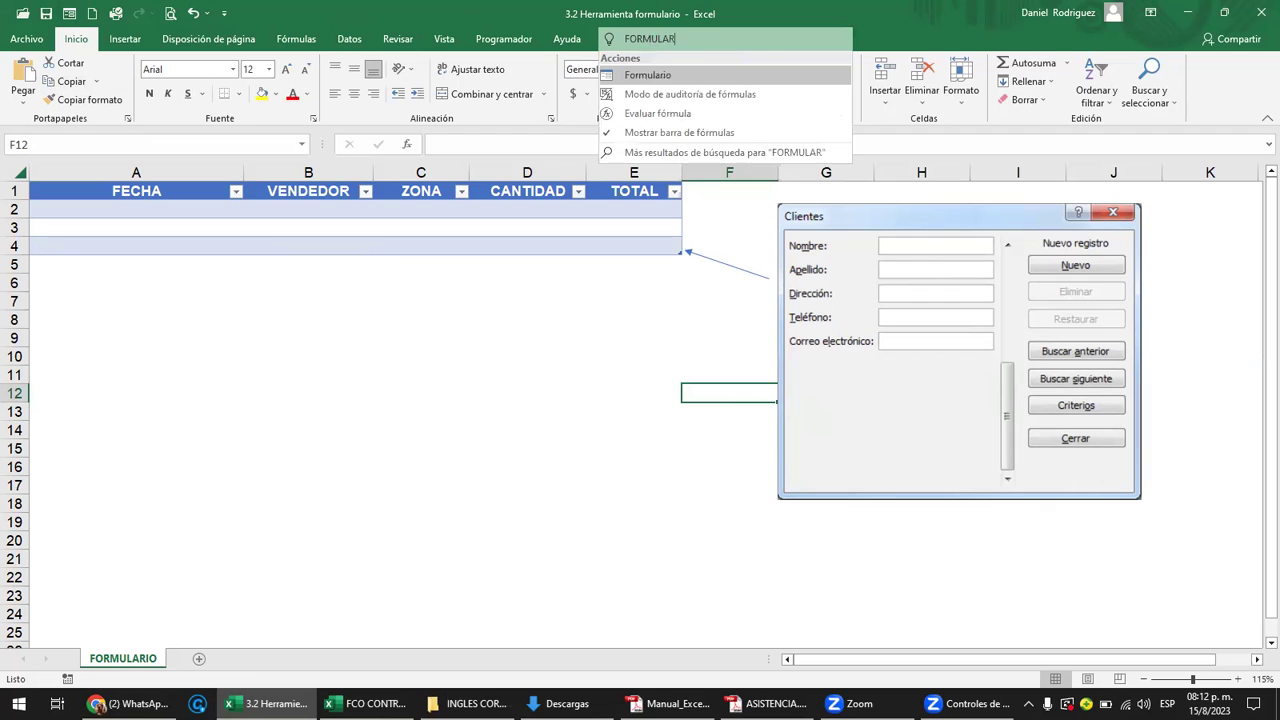
text(IOS)
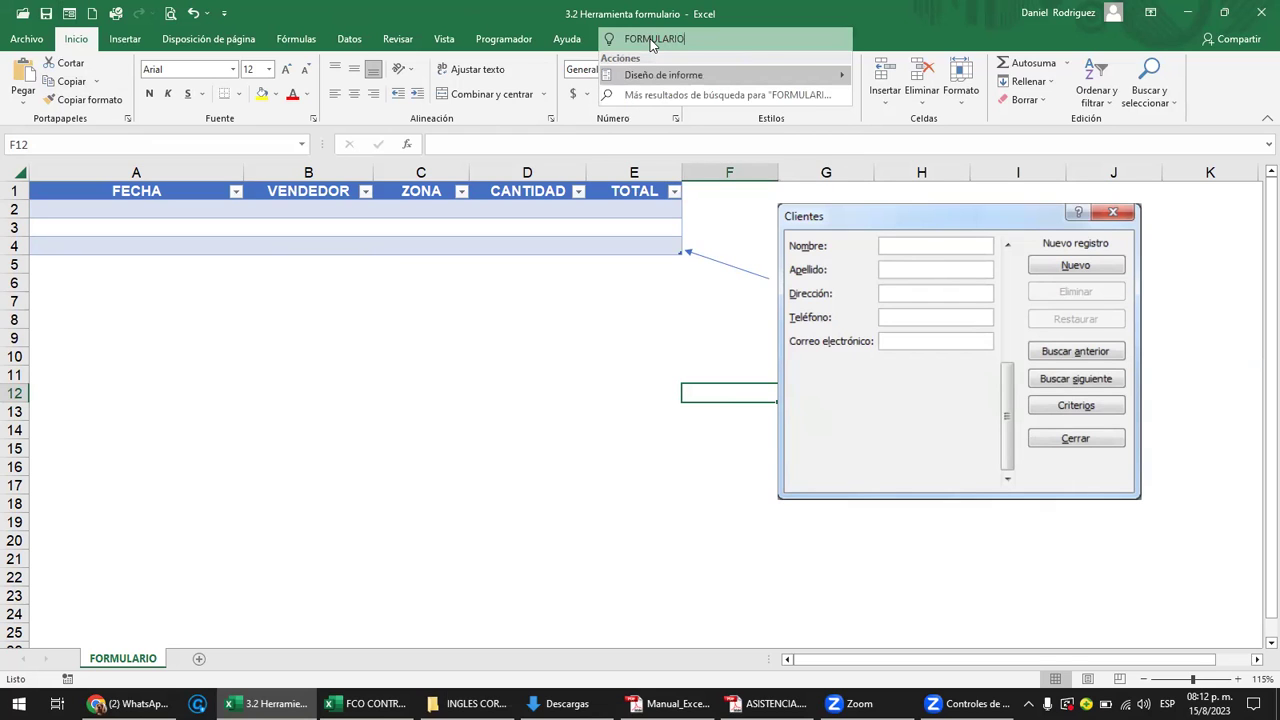
mouse_move(660, 109)
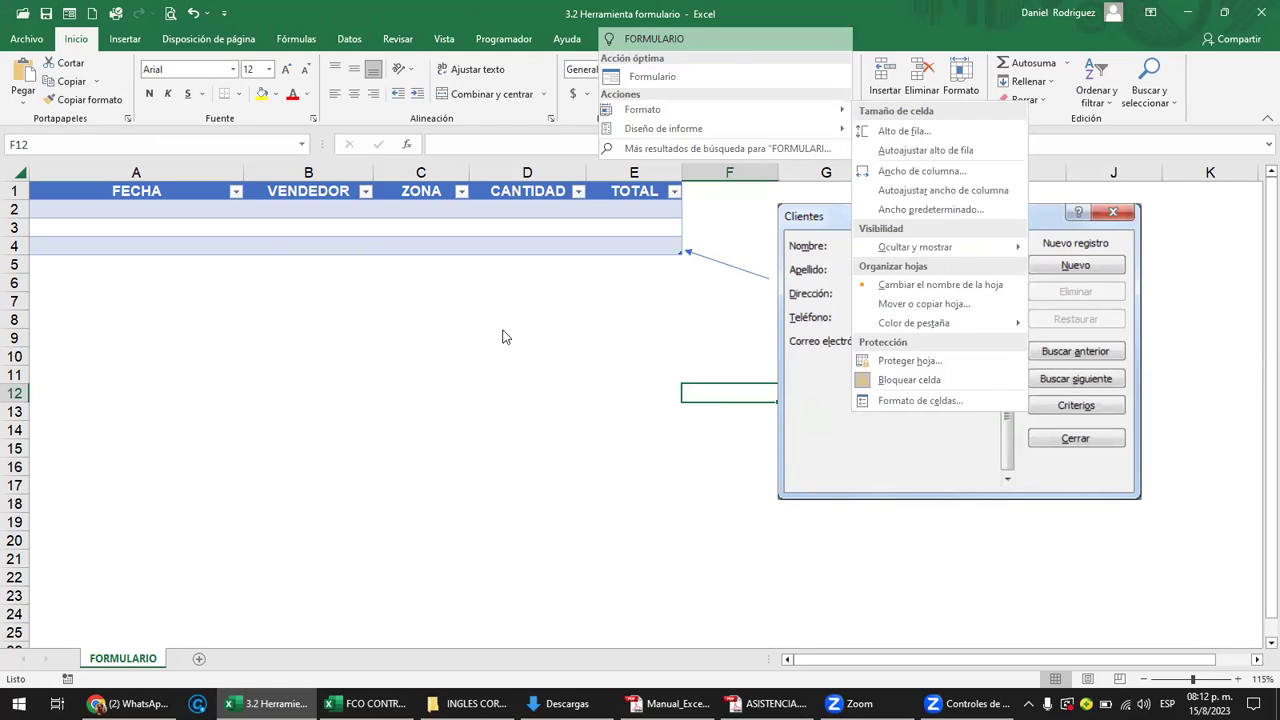
click(495, 332)
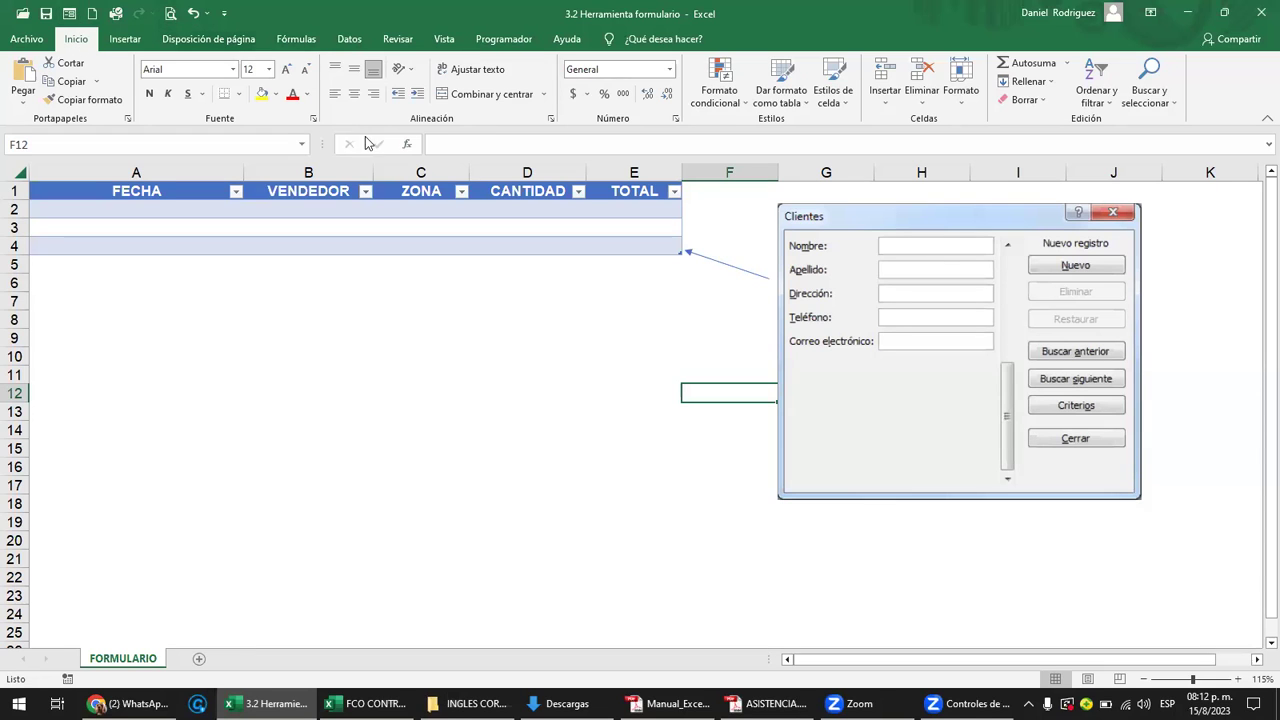
click(351, 42)
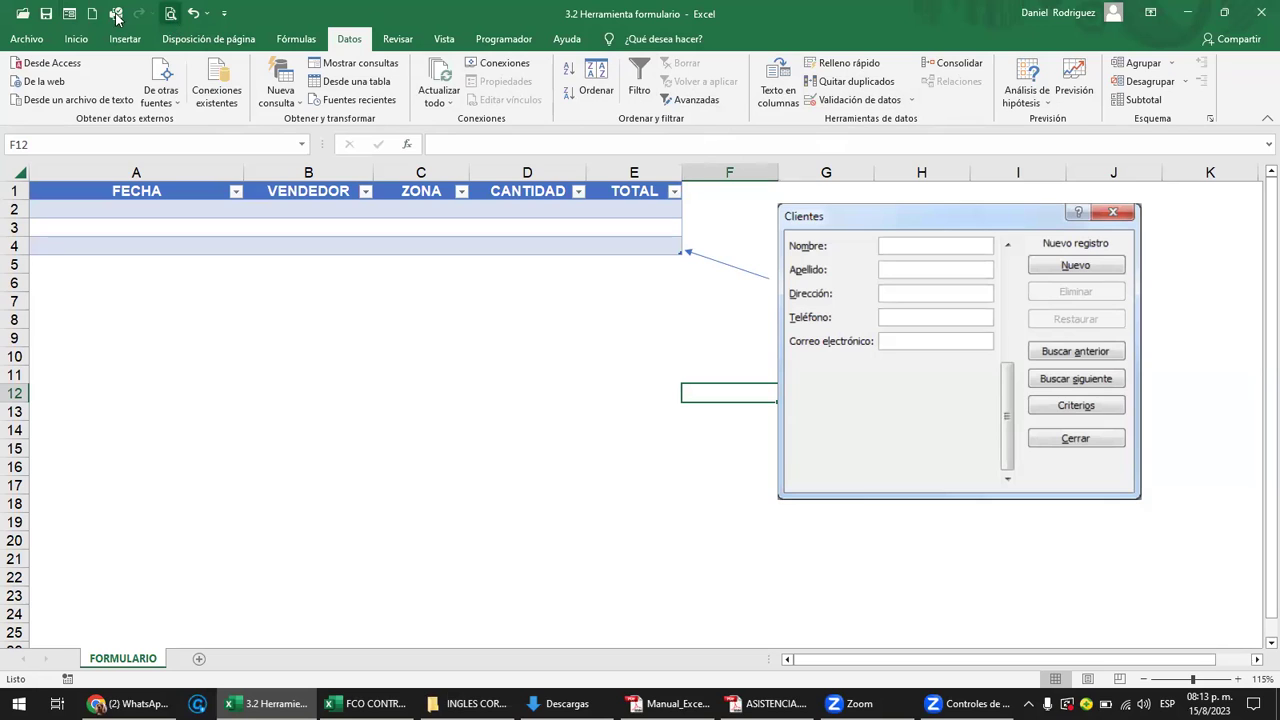
Open the full Quick Access Toolbar page in Excel Options to add Formulario.
click(224, 13)
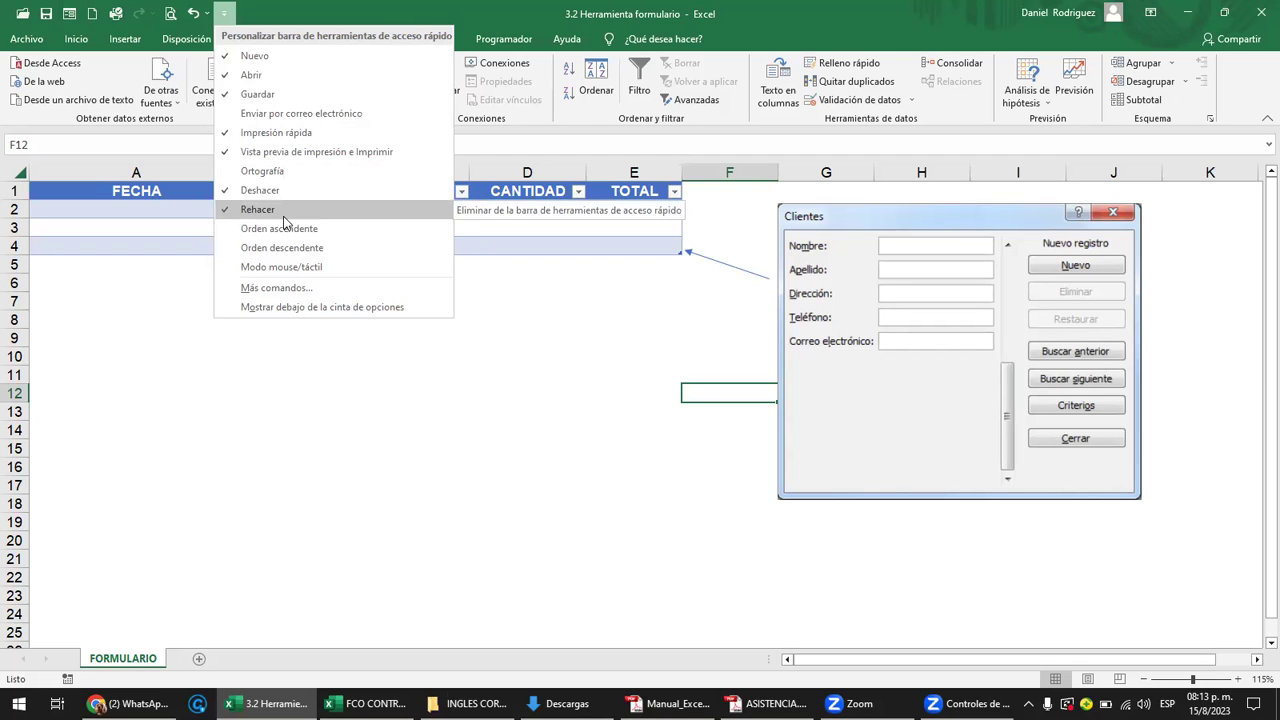
click(226, 14)
click(226, 14)
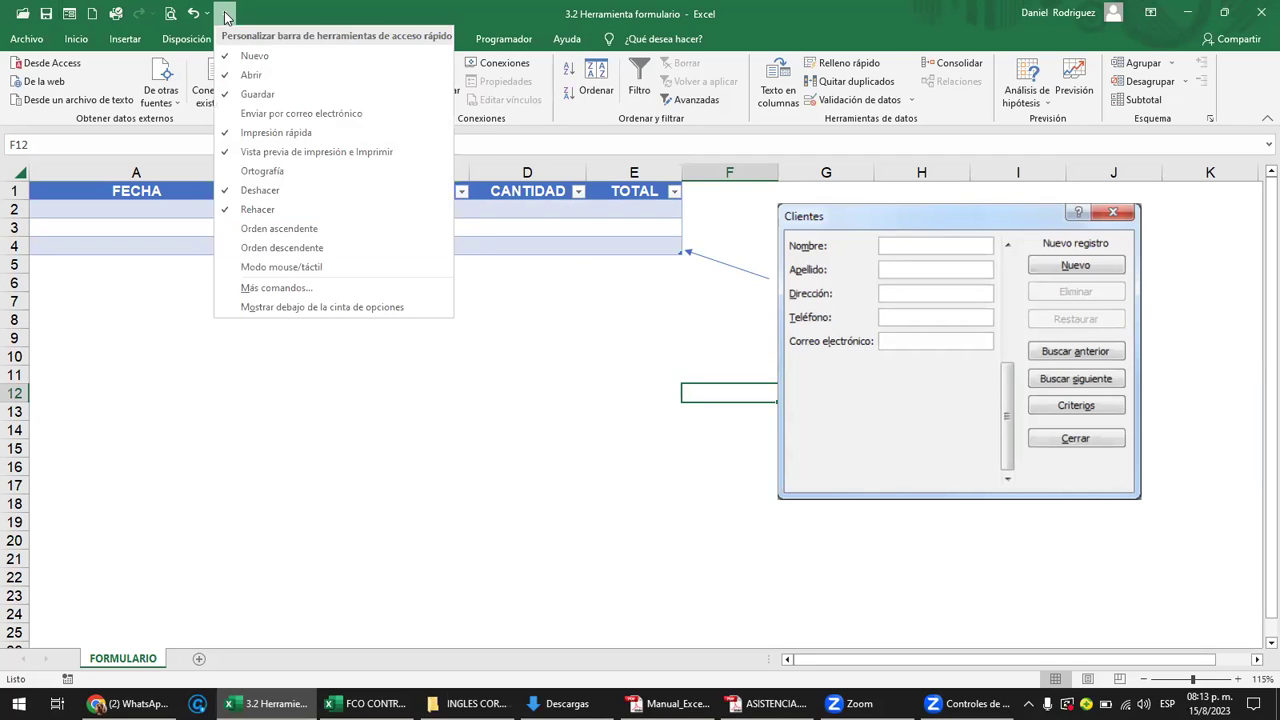
click(284, 290)
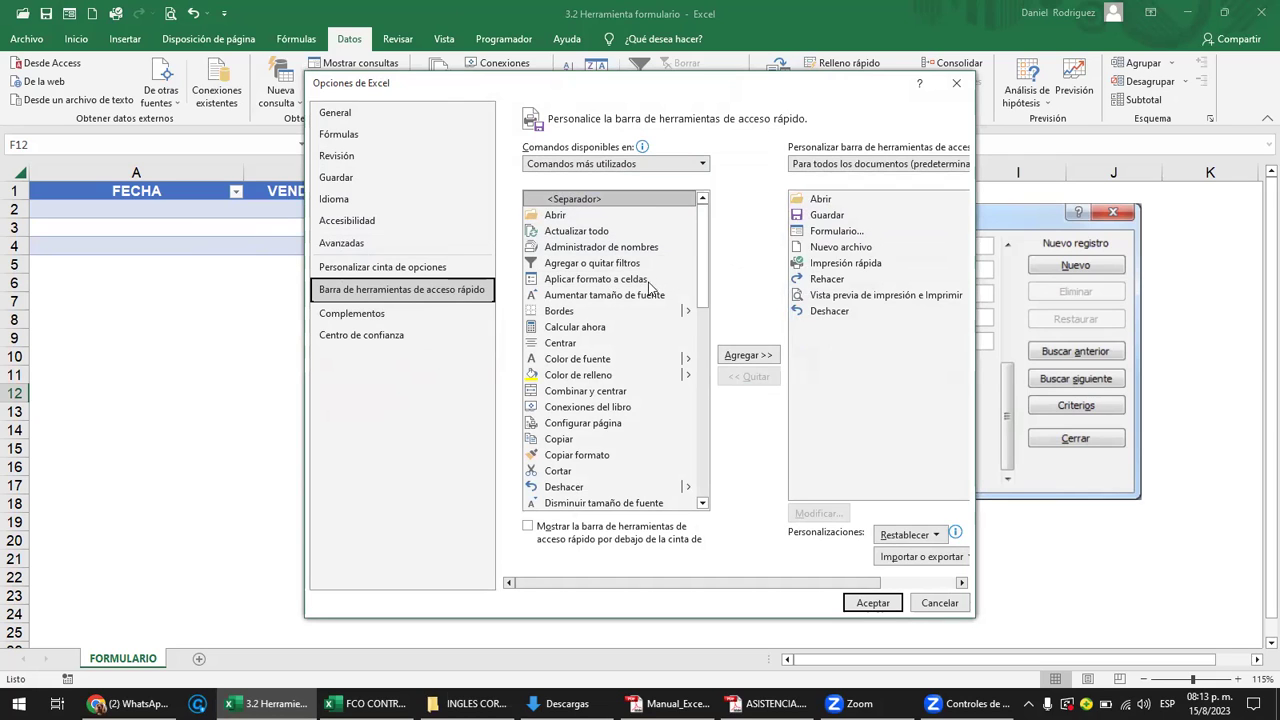
Browse the 'Comandos disponibles en' category list, leaving it unchanged.
click(553, 164)
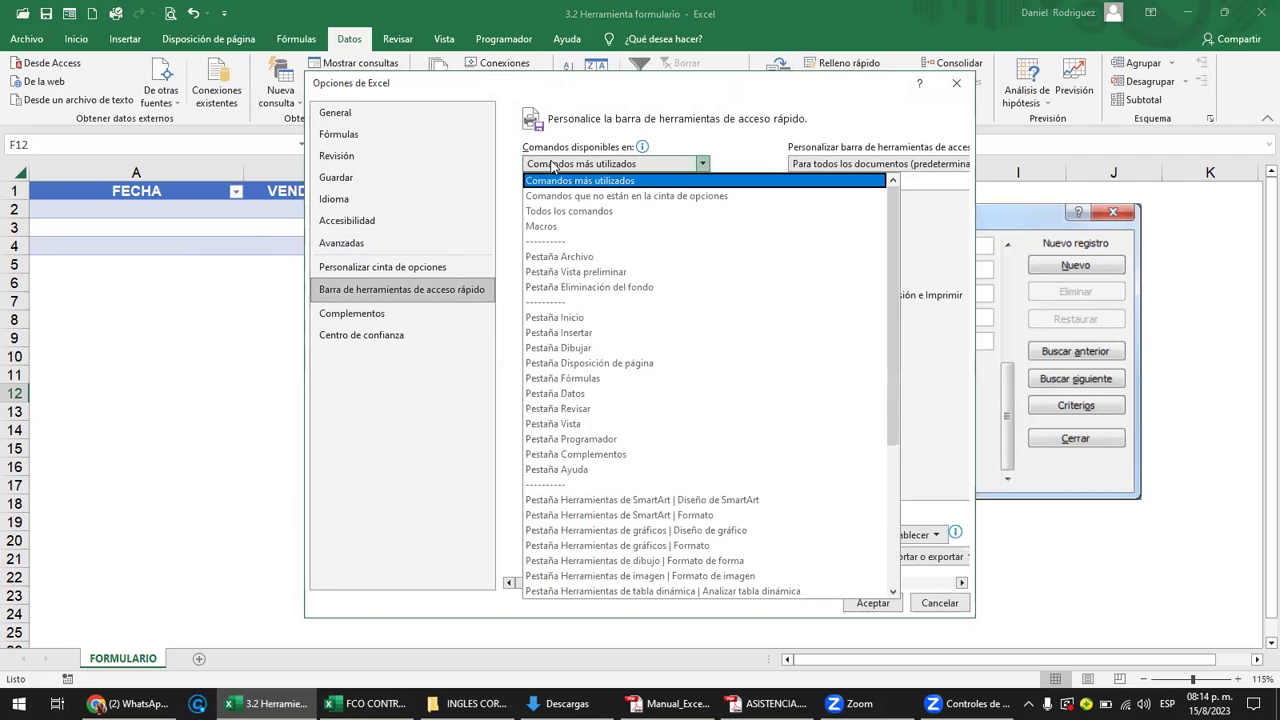
click(553, 164)
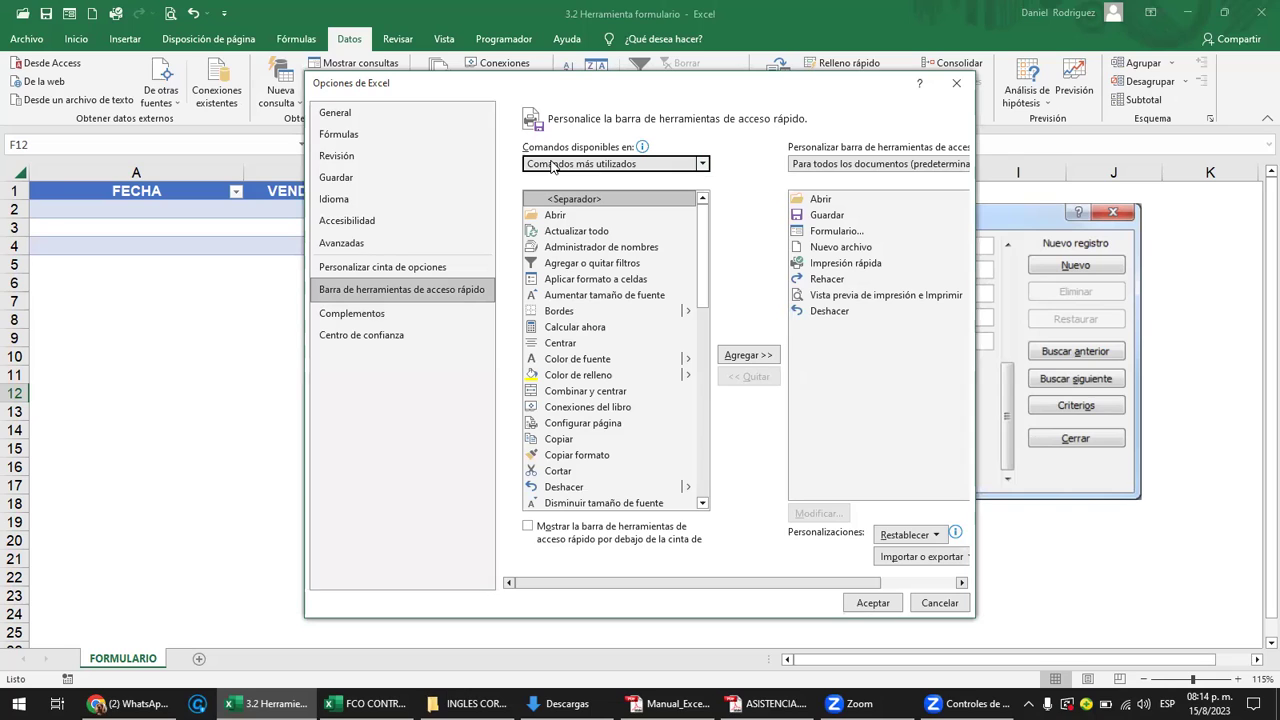
click(701, 164)
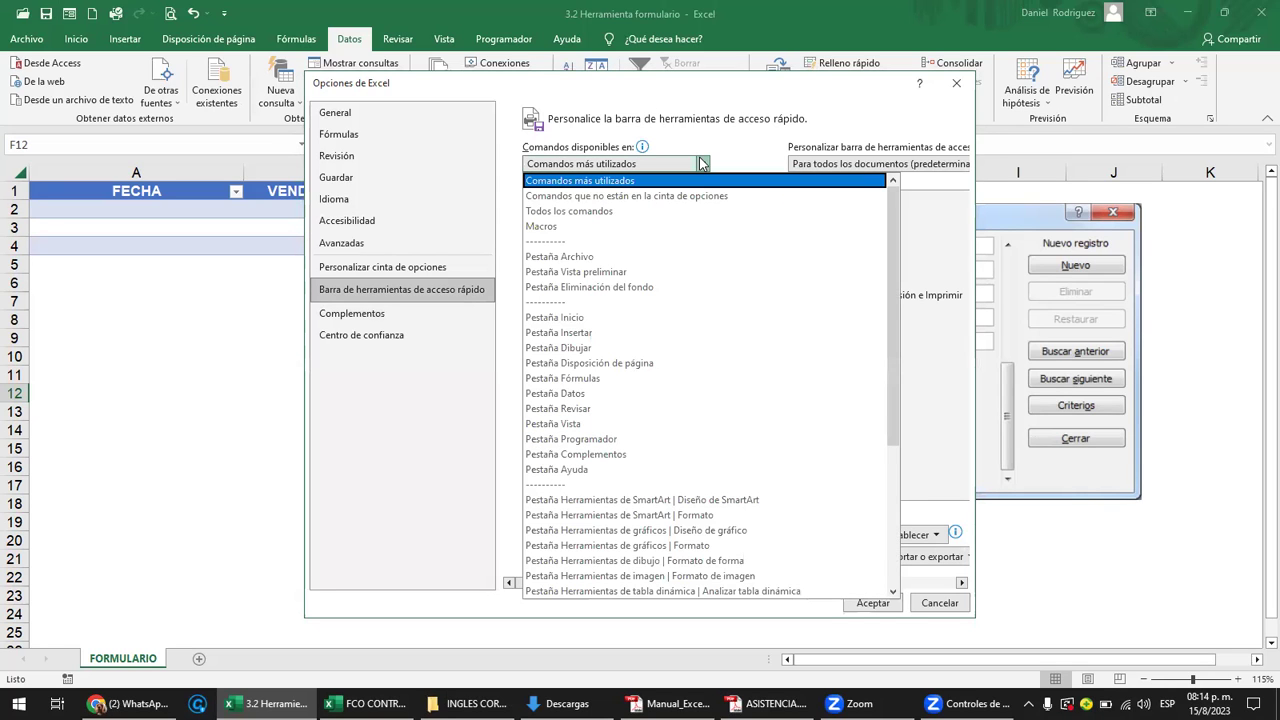
scroll(703, 172, down, 1)
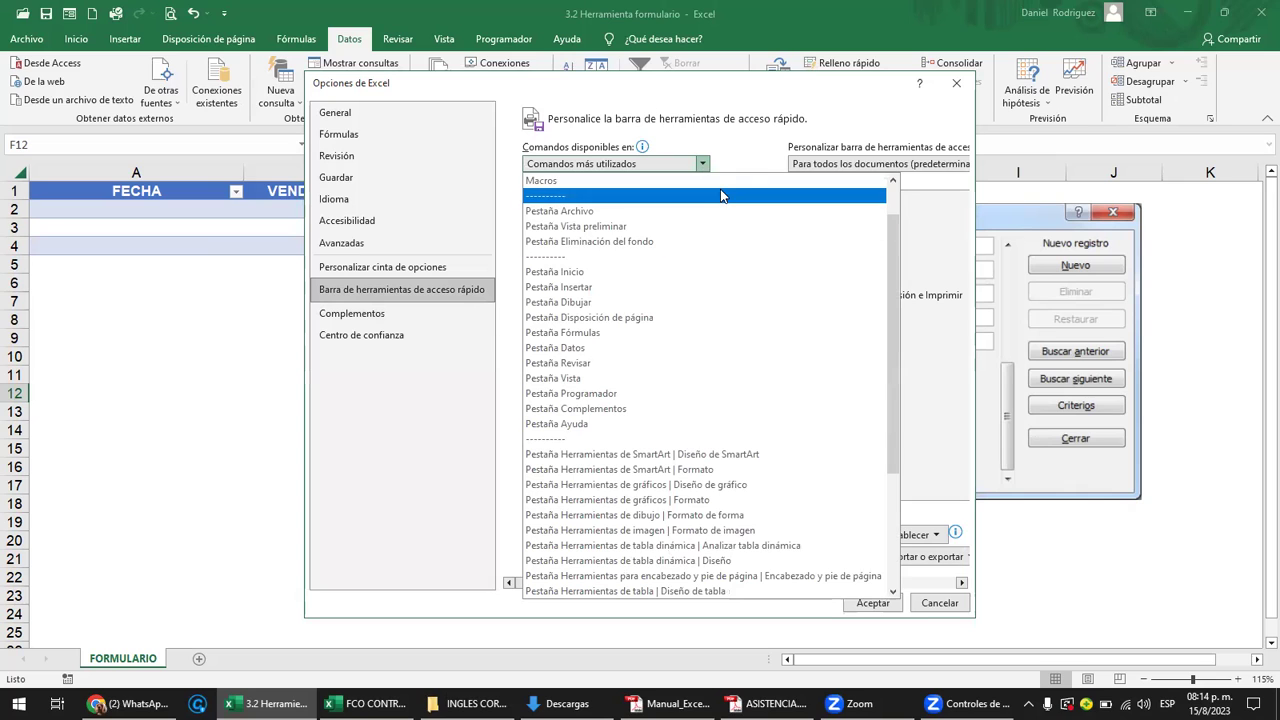
click(389, 283)
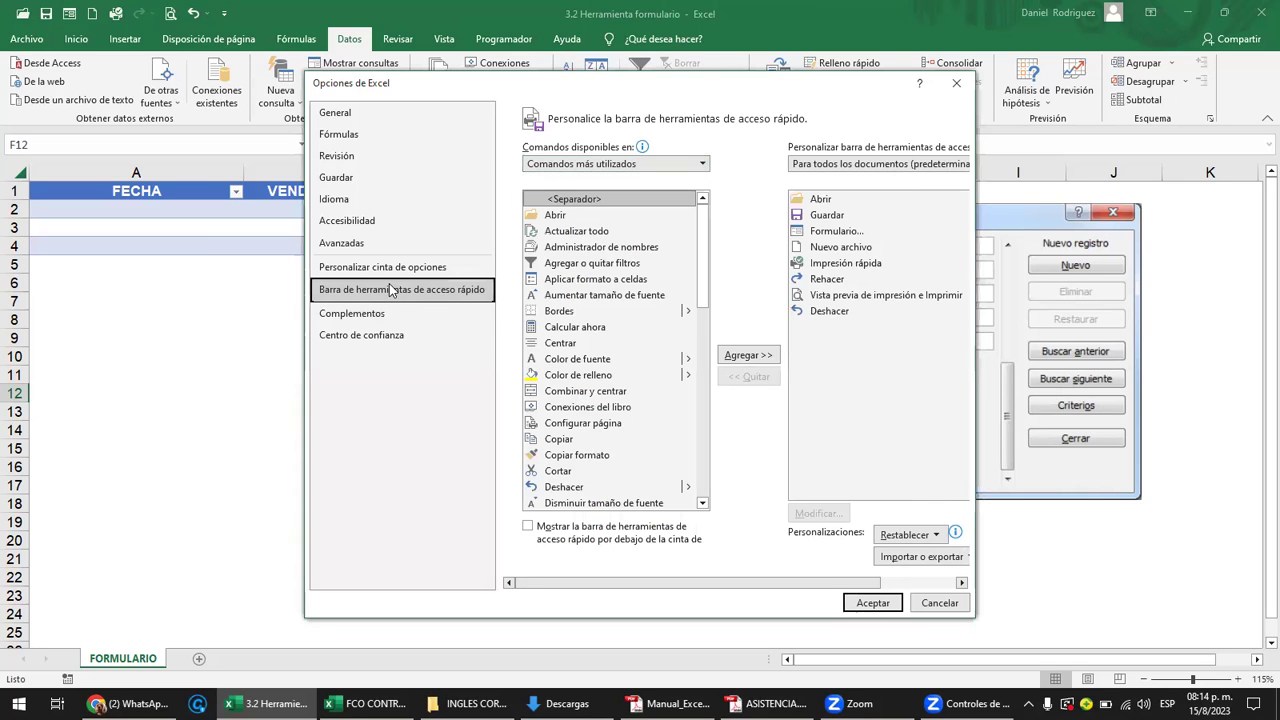
click(614, 166)
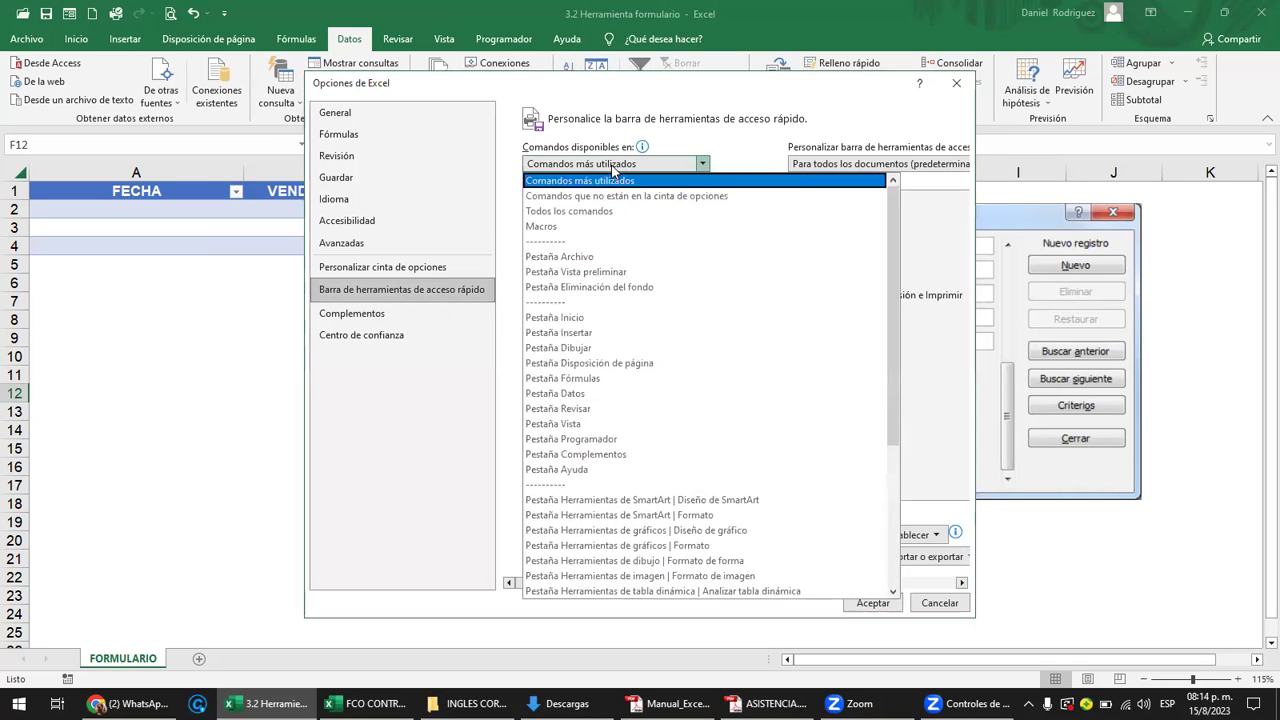
scroll(620, 290, down, 3)
scroll(620, 290, down, 1)
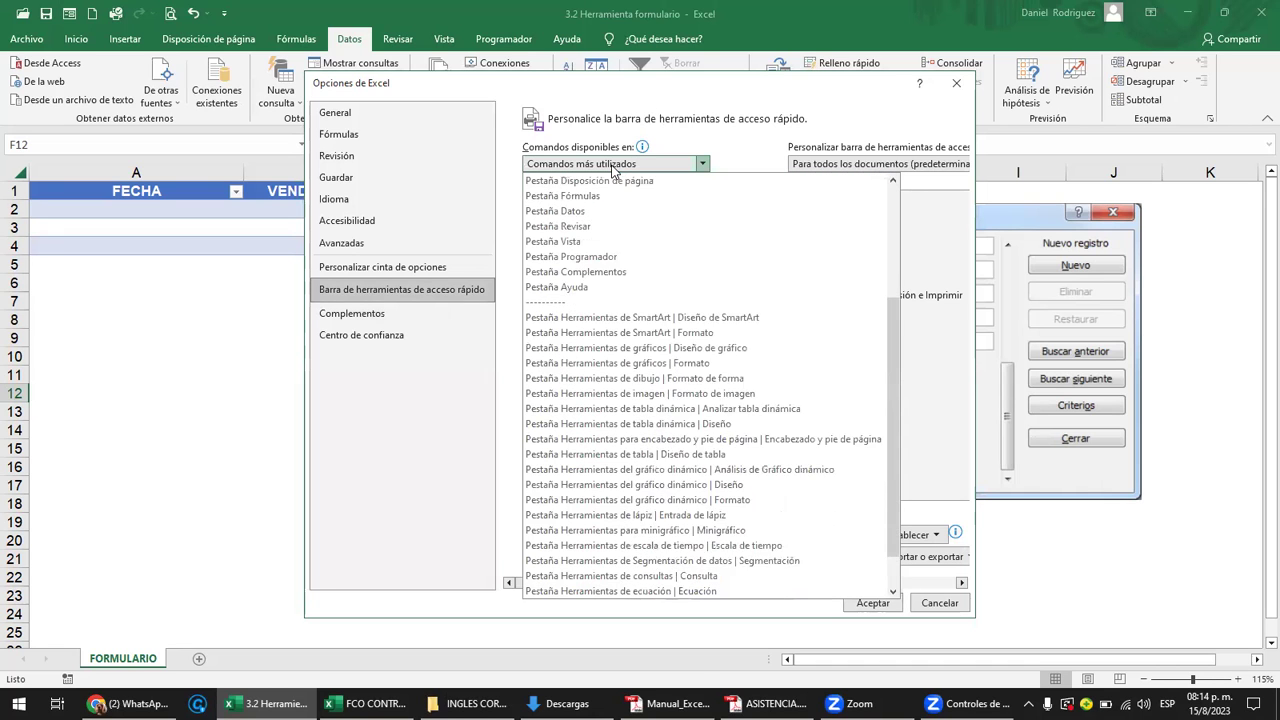
scroll(620, 290, down, 1)
scroll(621, 290, up, 5)
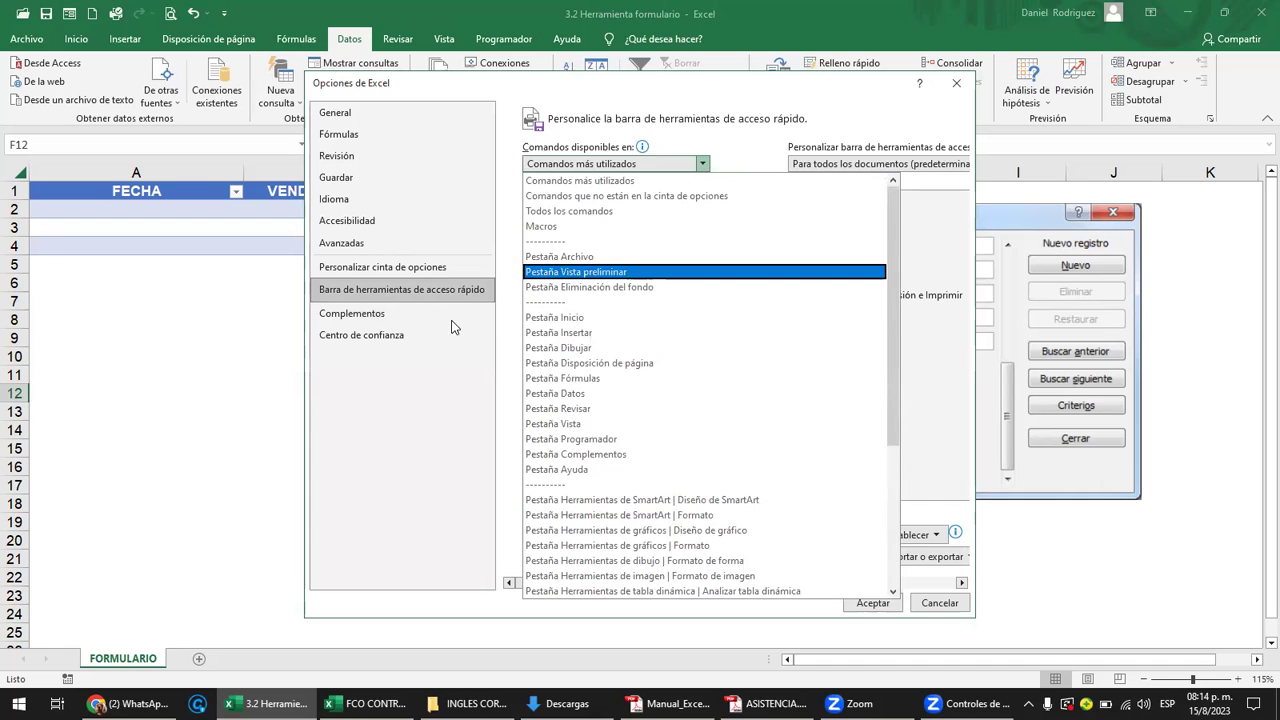
click(442, 402)
mouse_move(767, 703)
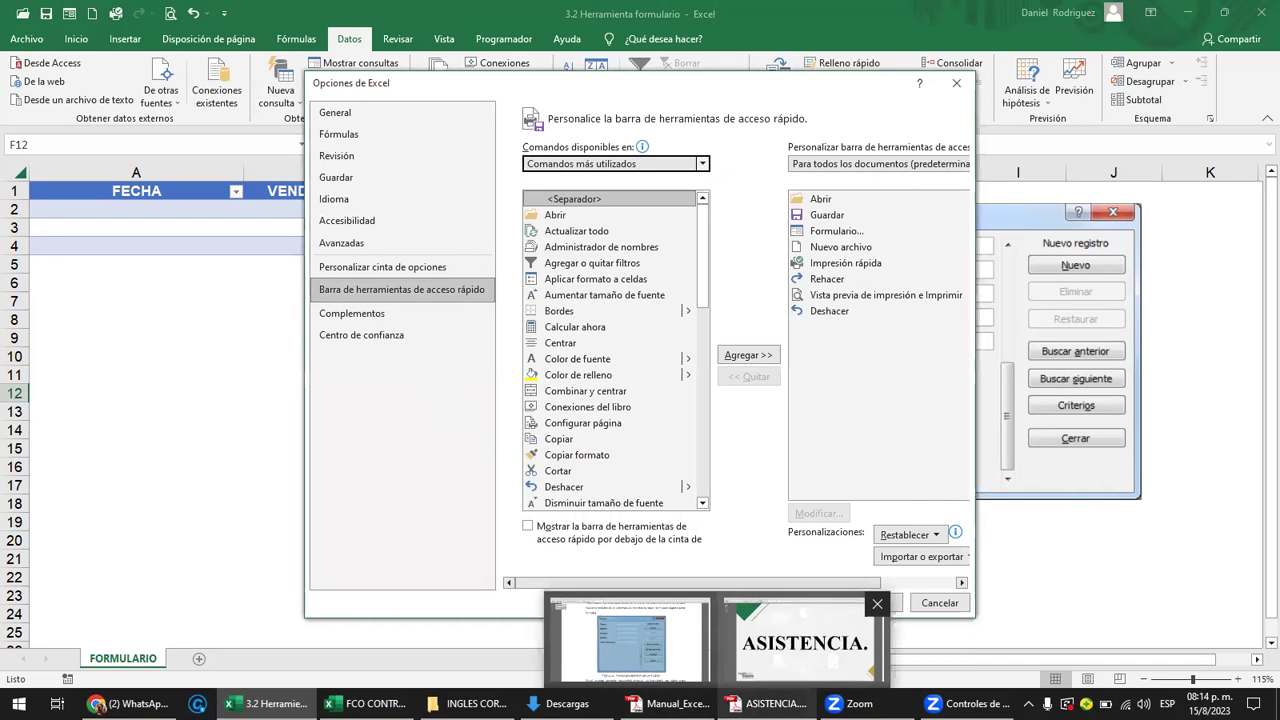
Glance at the Excel manual PDF, then move to the browser's WhatsApp window.
click(668, 703)
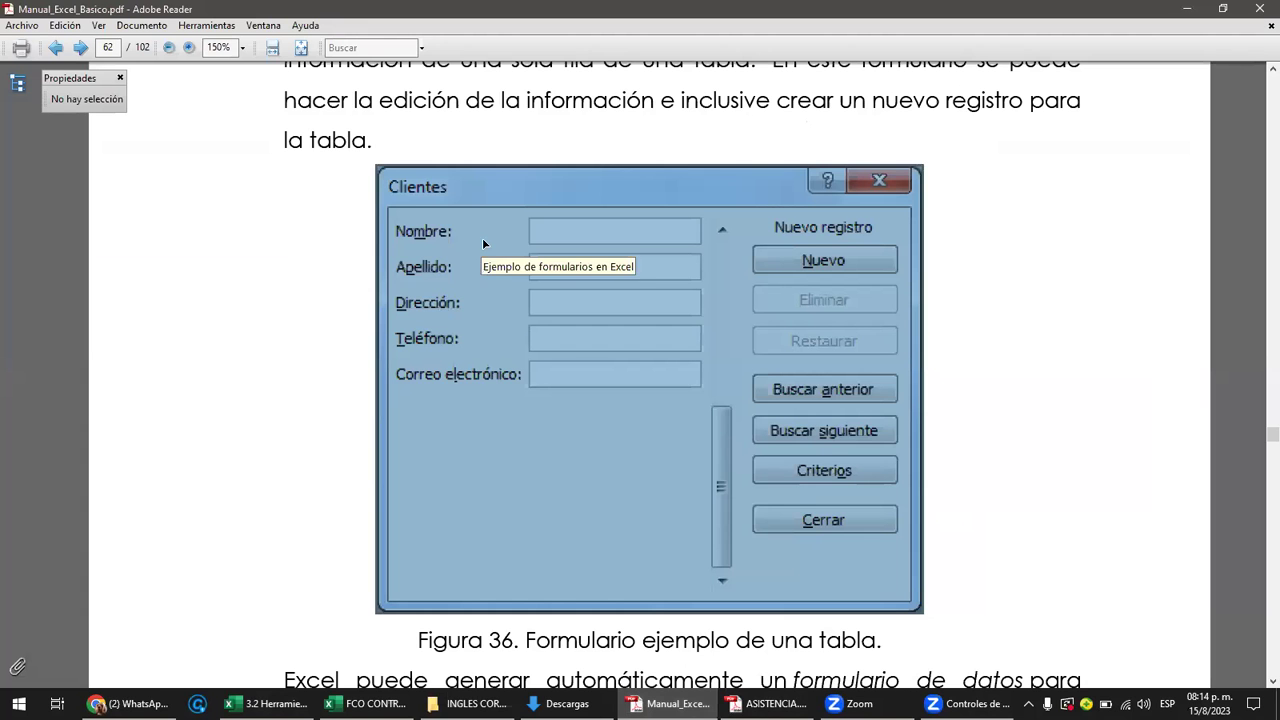
scroll(1058, 301, up, 3)
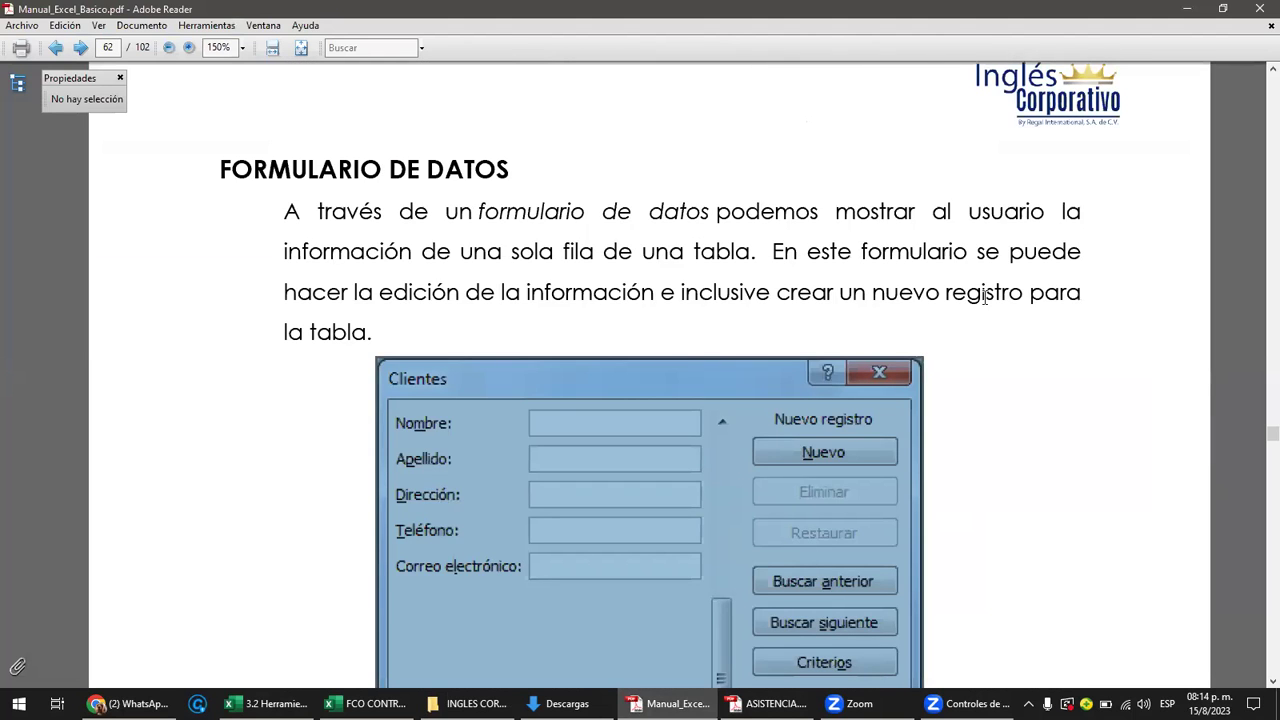
click(128, 703)
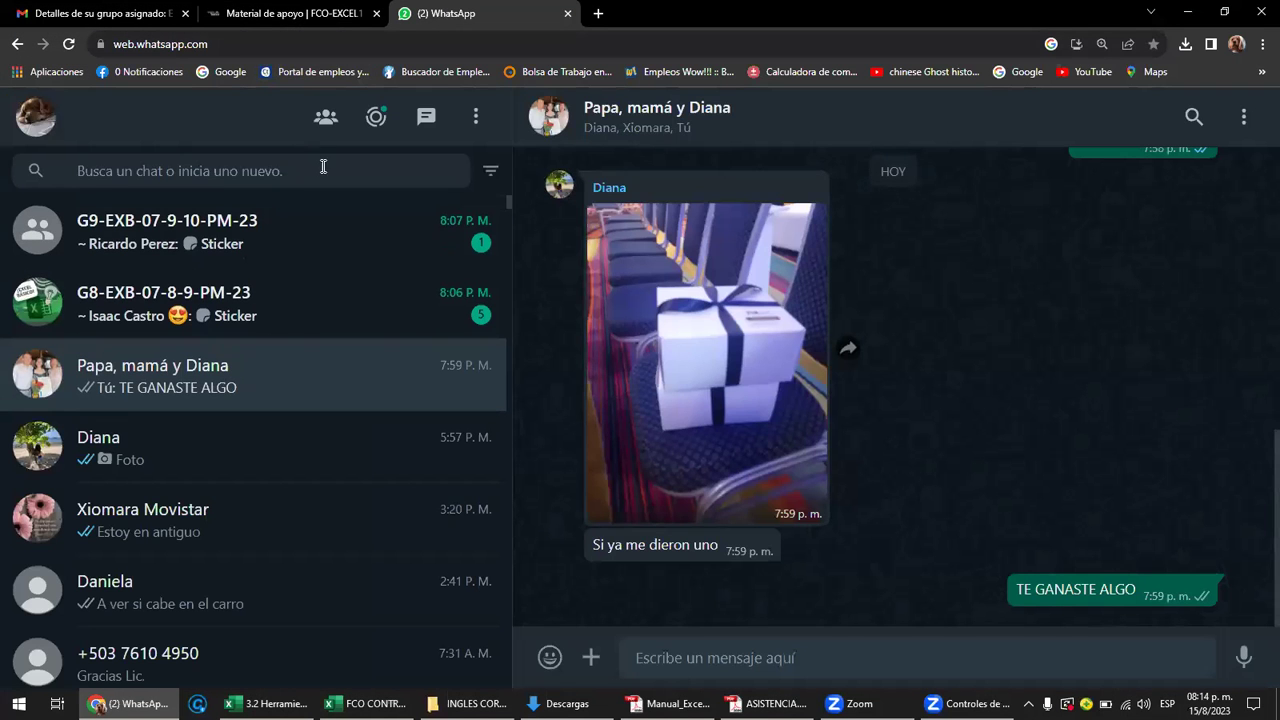
Go through the course outline to the Videoconferencia #11 Uso de filtros unit.
click(280, 13)
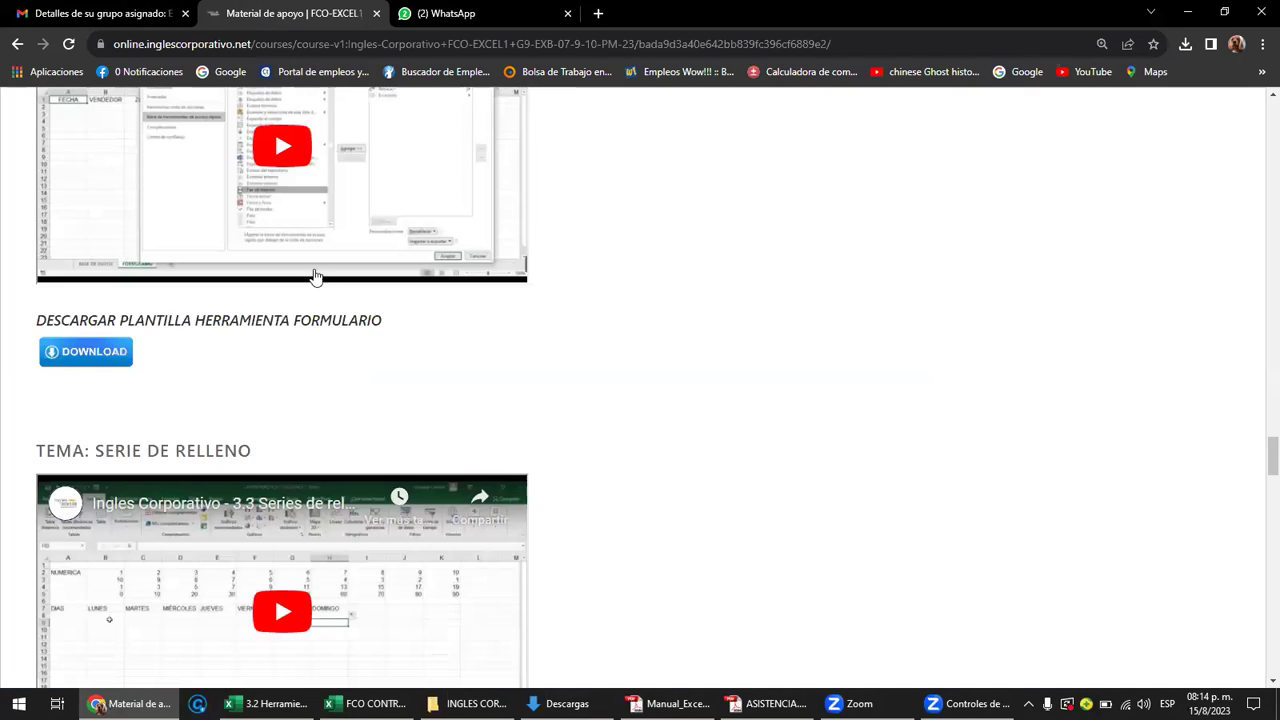
key(Home)
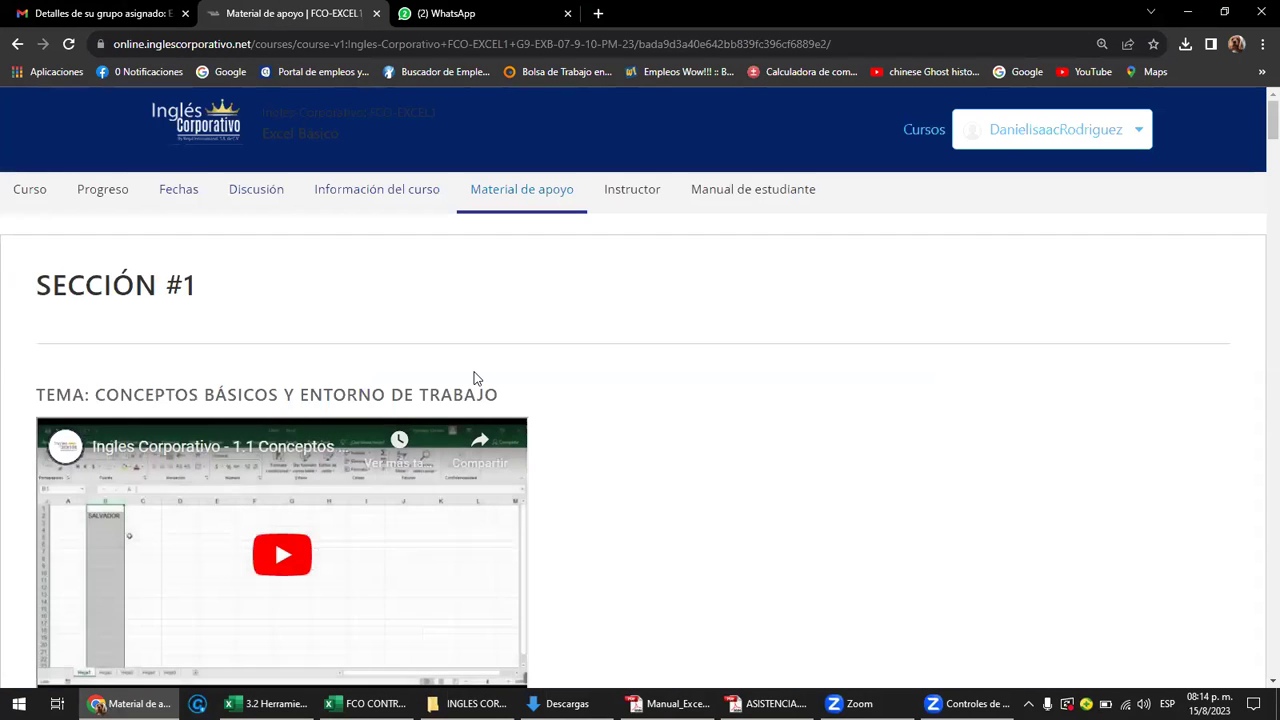
click(30, 190)
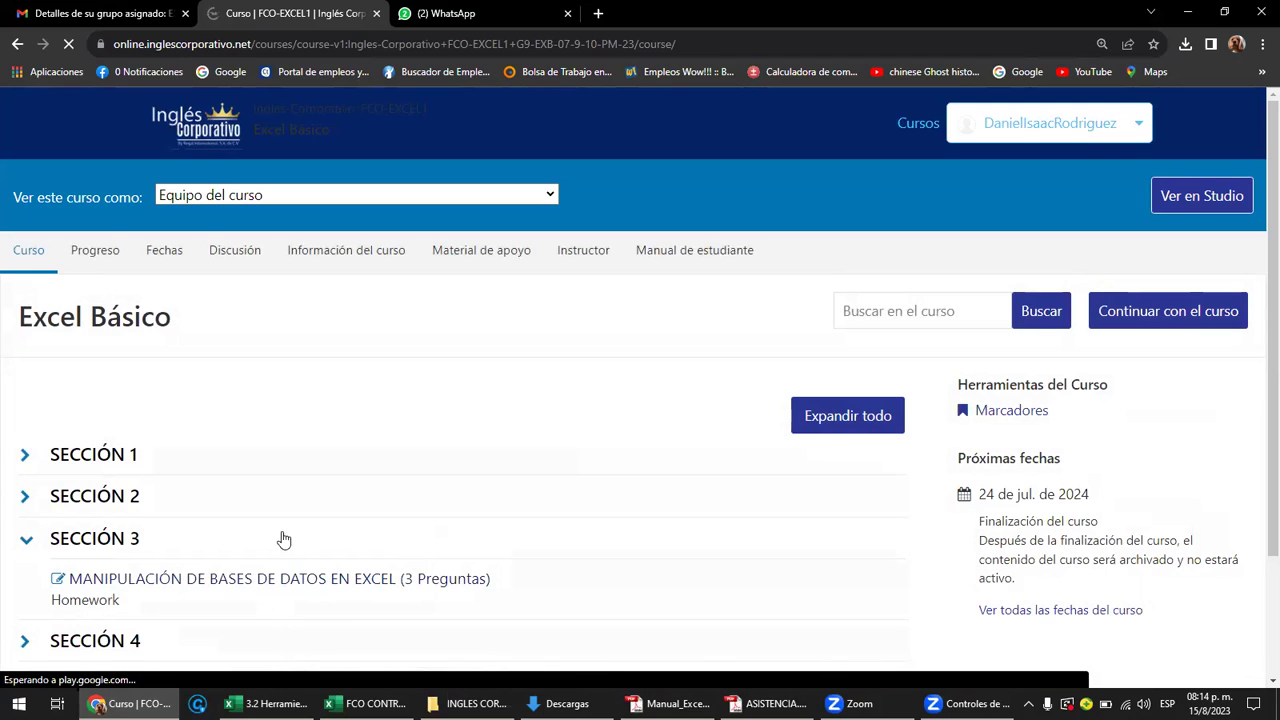
click(268, 572)
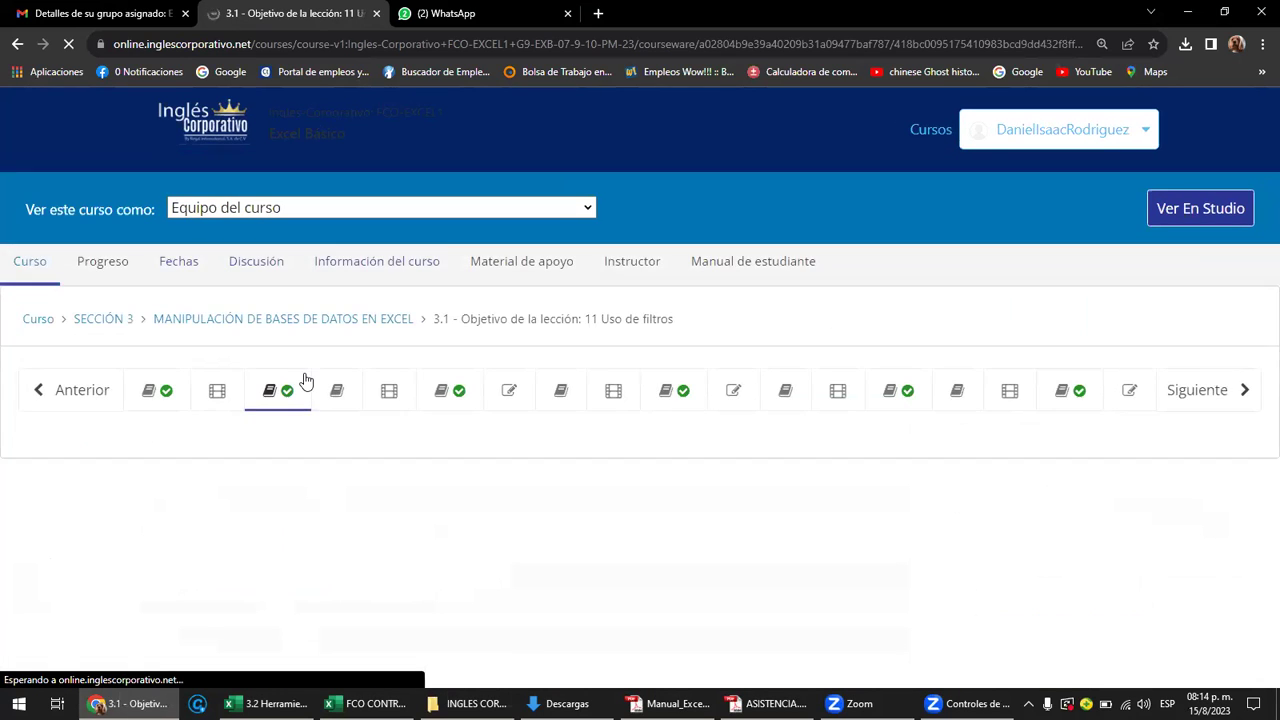
click(150, 395)
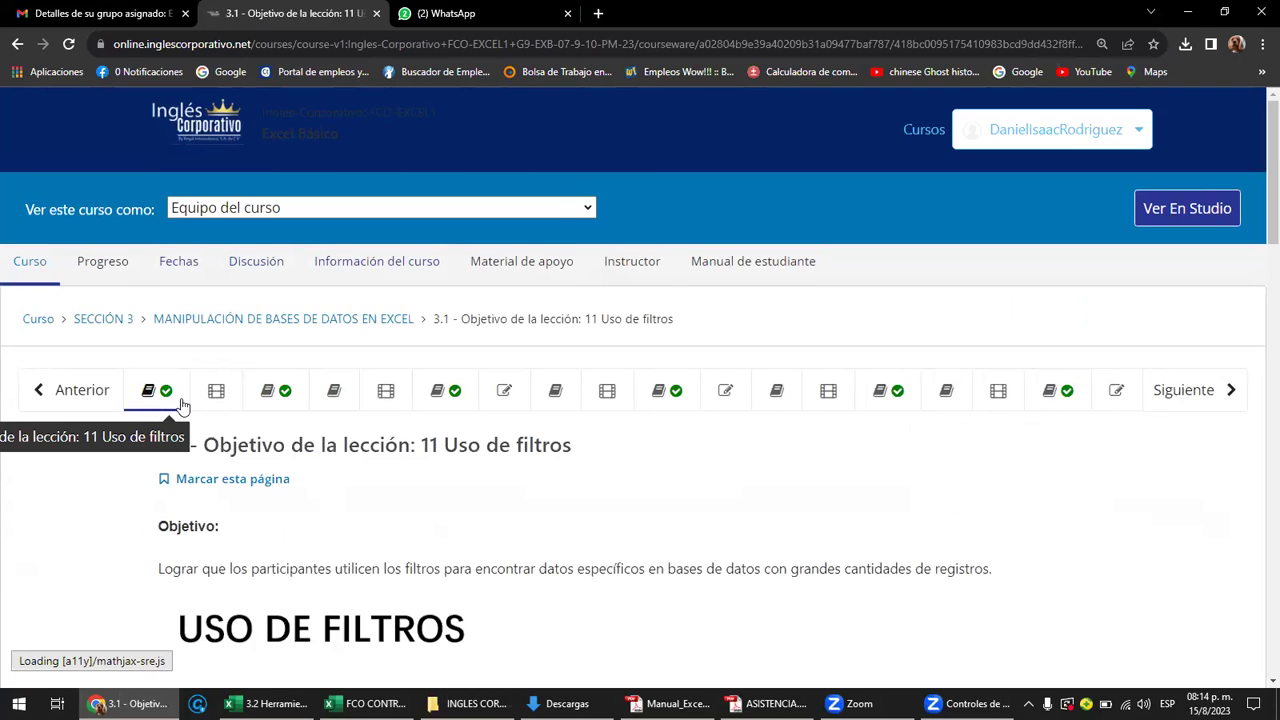
scroll(188, 406, down, 1)
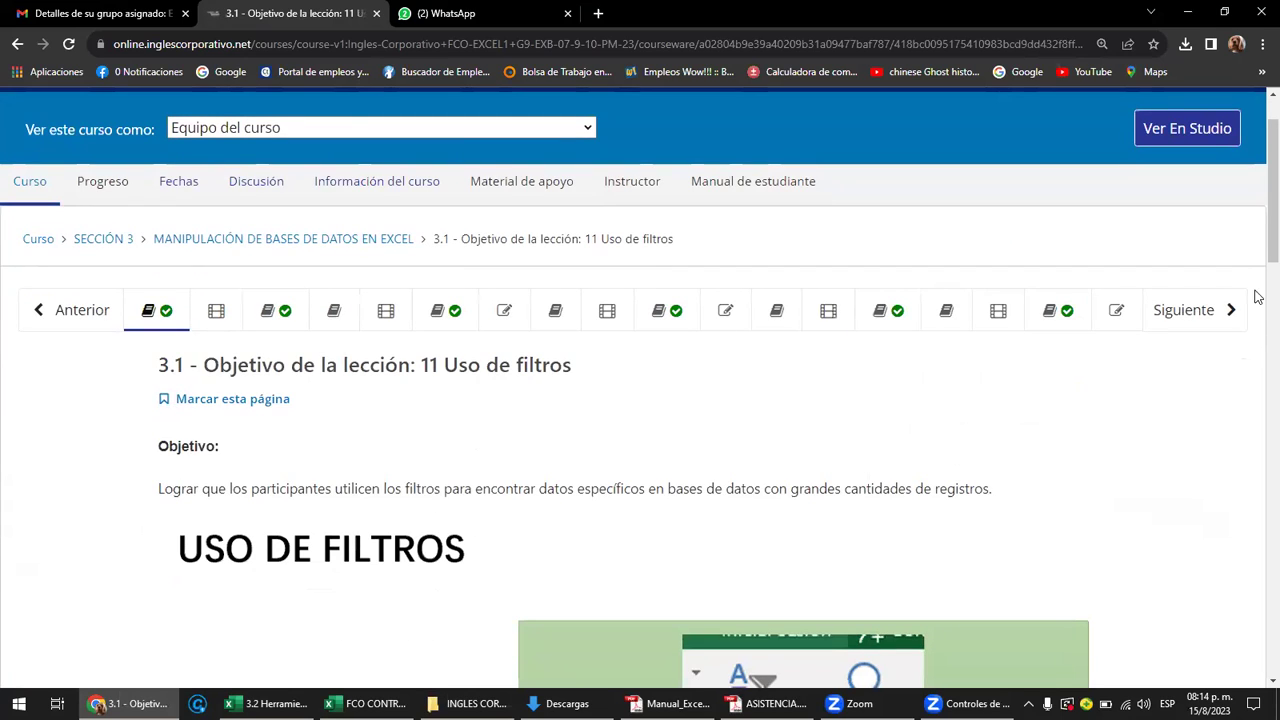
click(1196, 312)
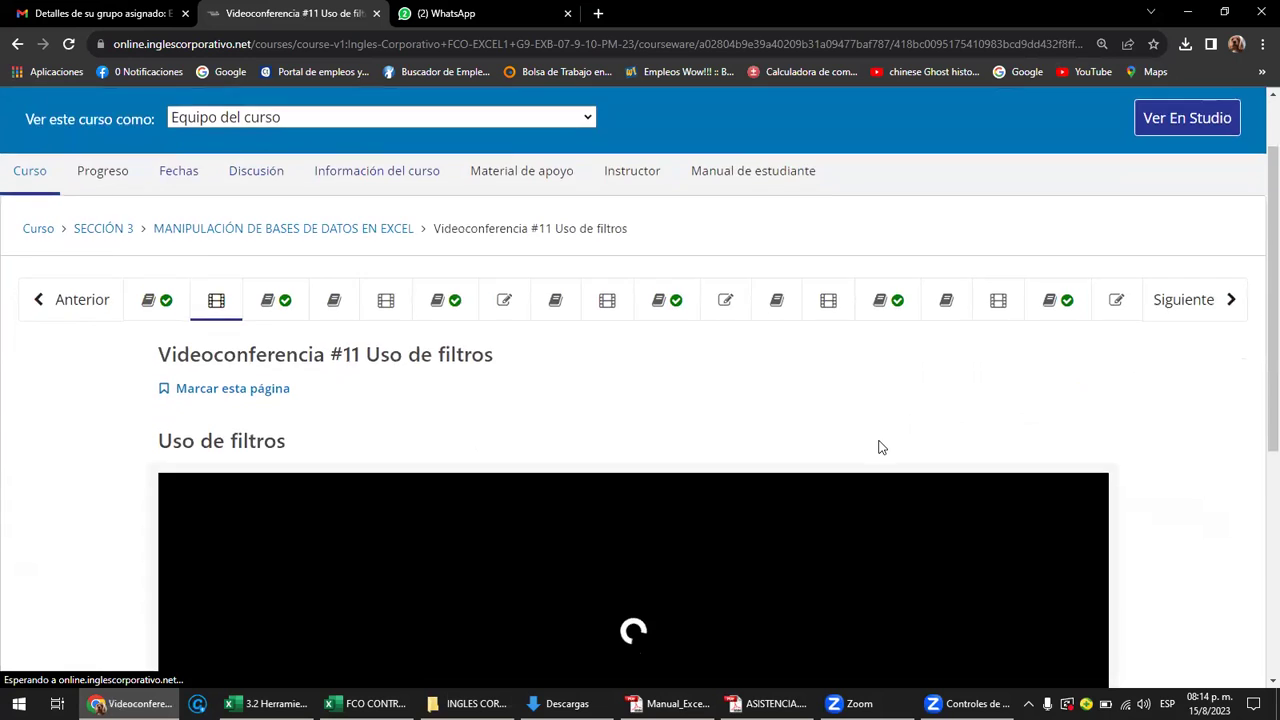
Advance past the class #11 forum to the 3.2 Herramienta formulario lesson and read it.
scroll(800, 420, down, 3)
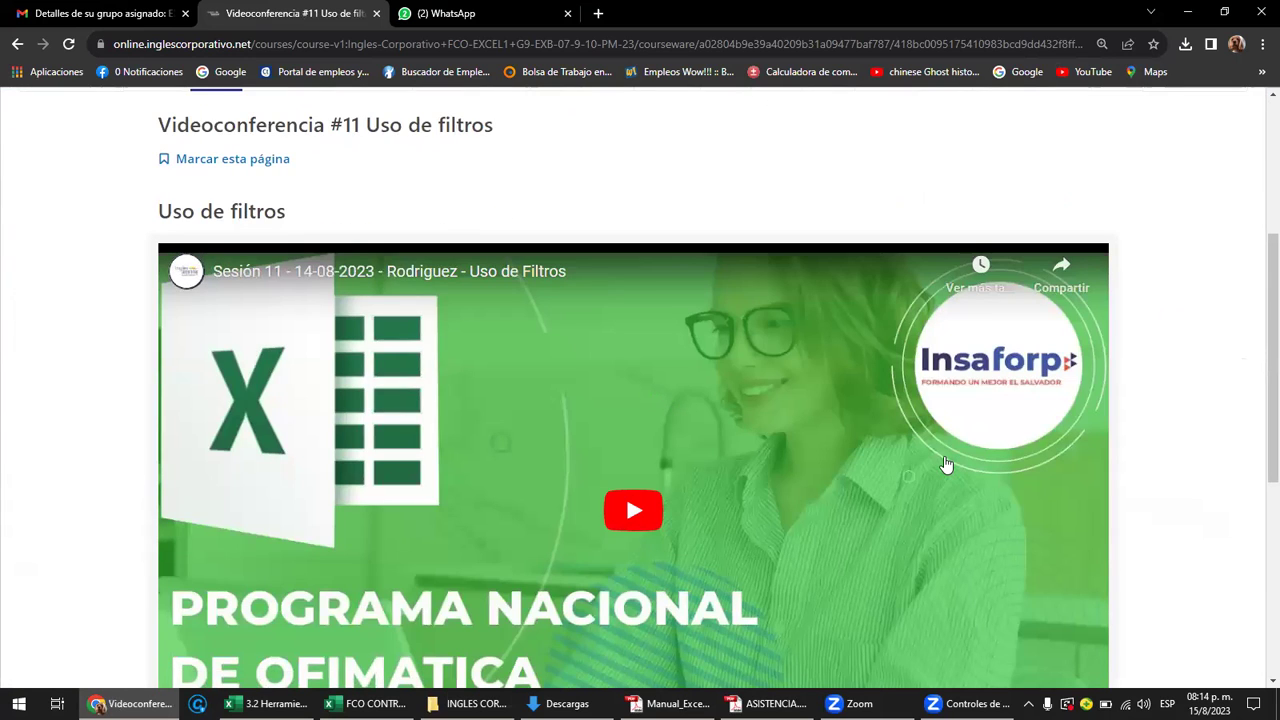
scroll(1218, 407, up, 3)
click(1185, 318)
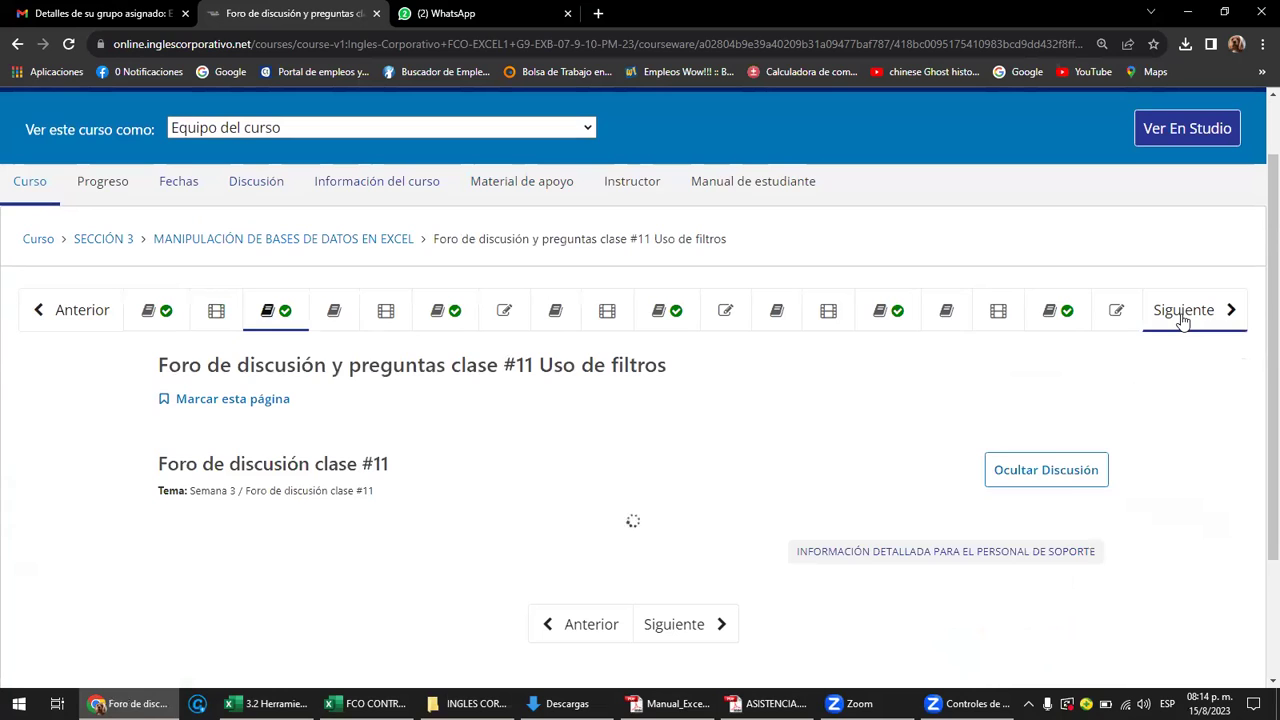
click(1183, 318)
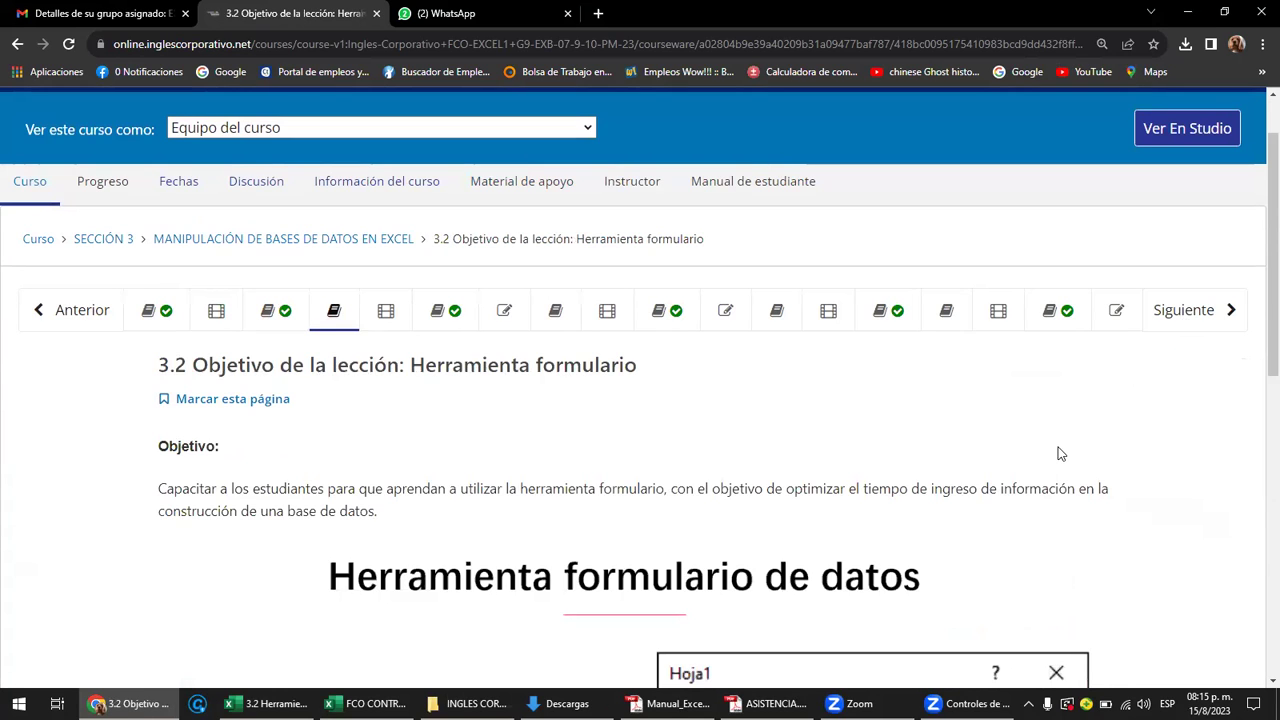
scroll(1058, 450, down, 3)
scroll(1058, 448, down, 1)
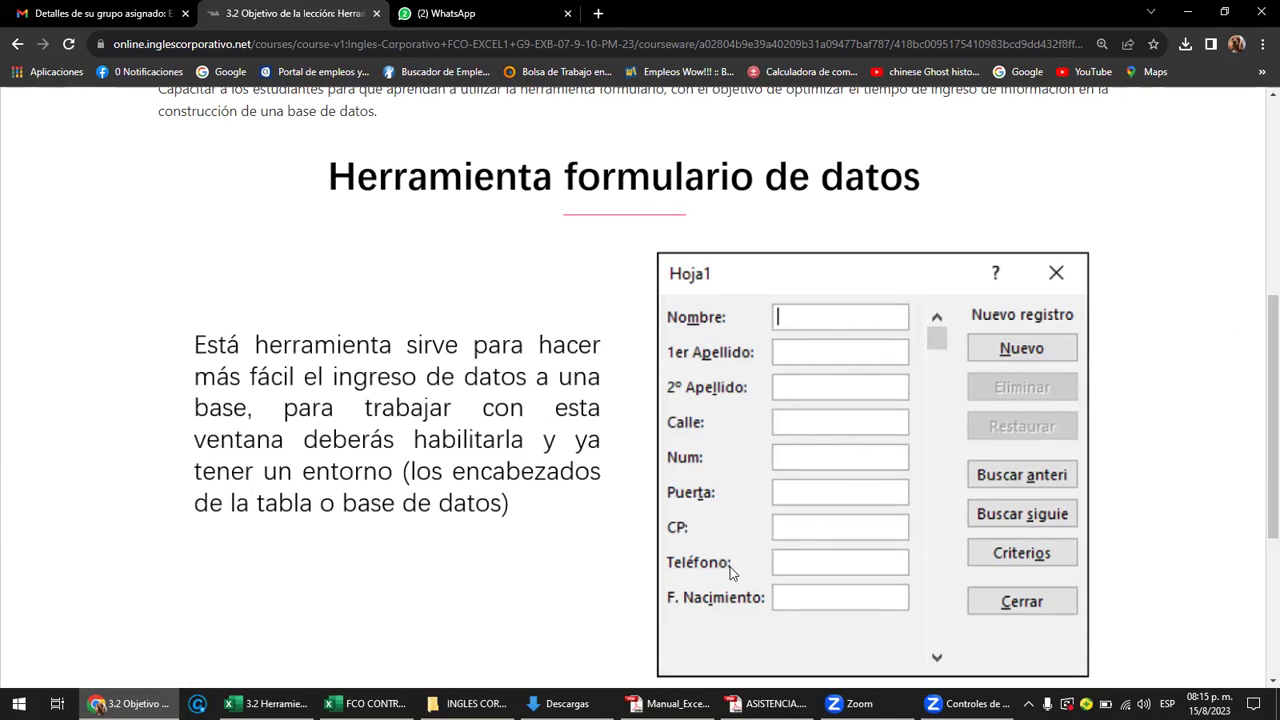
scroll(722, 572, down, 3)
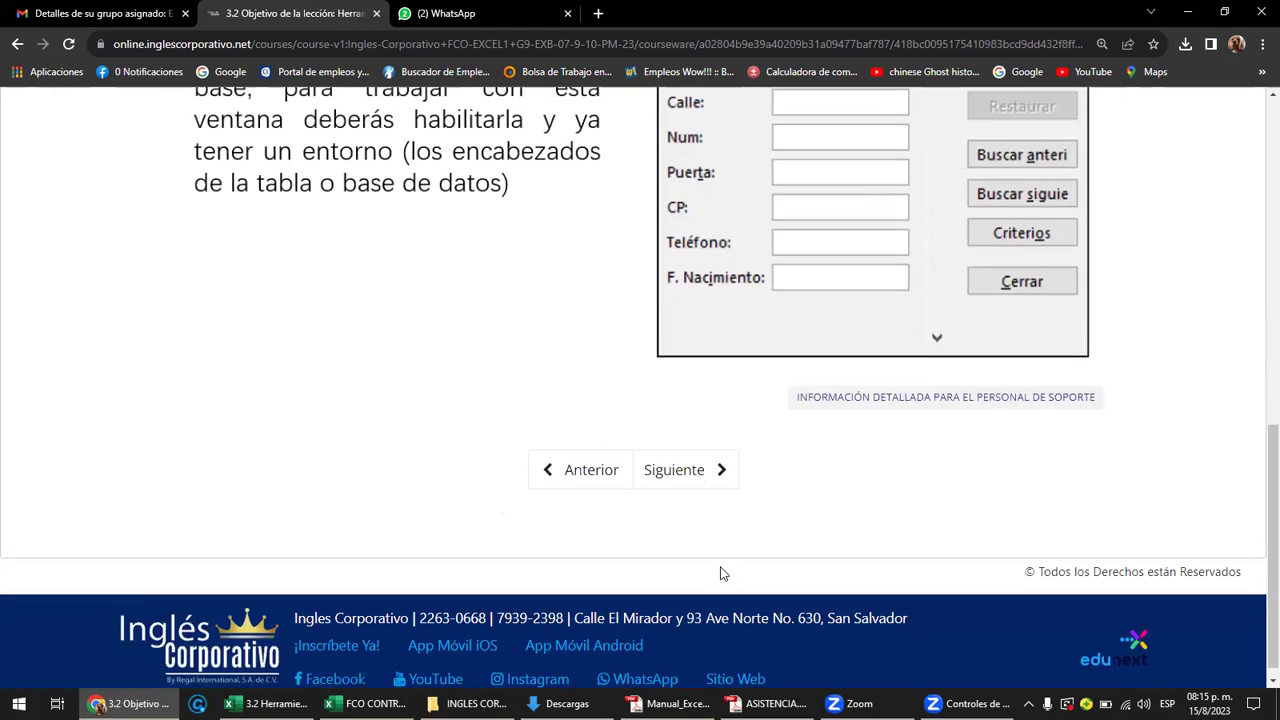
scroll(722, 572, up, 3)
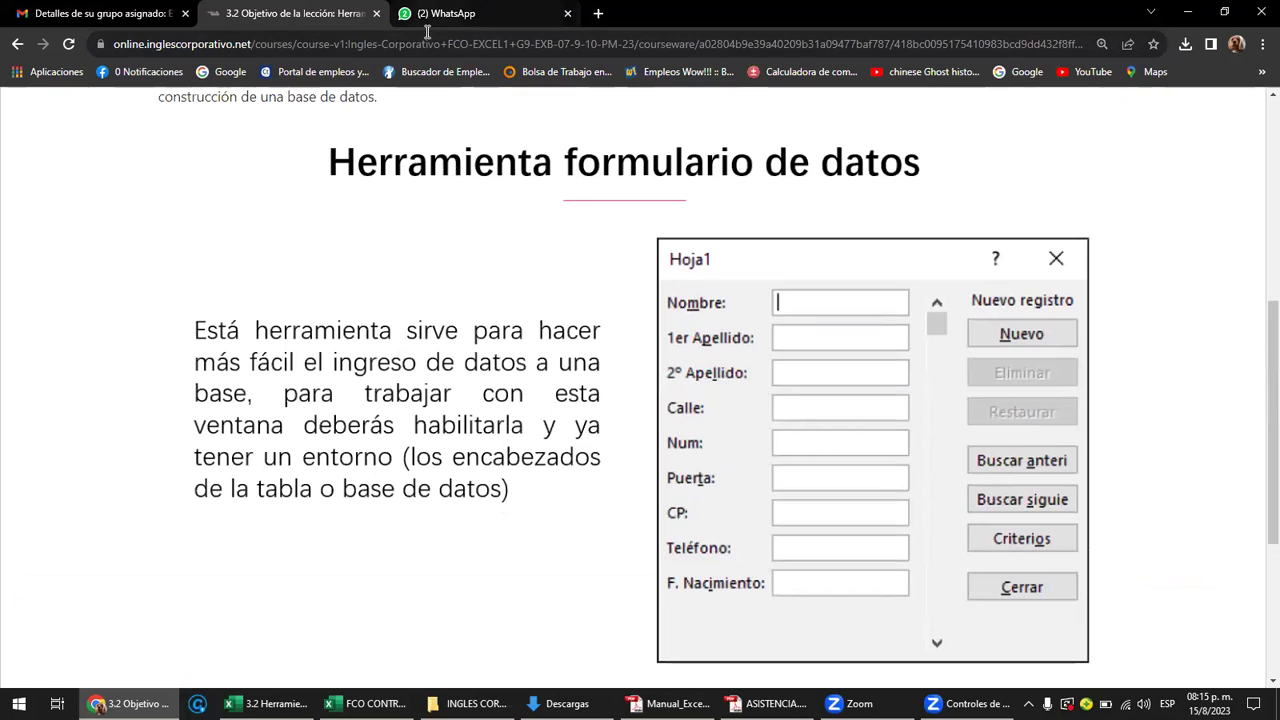
Check the group details e-mail, then return to the lesson and the manual PDF.
click(100, 14)
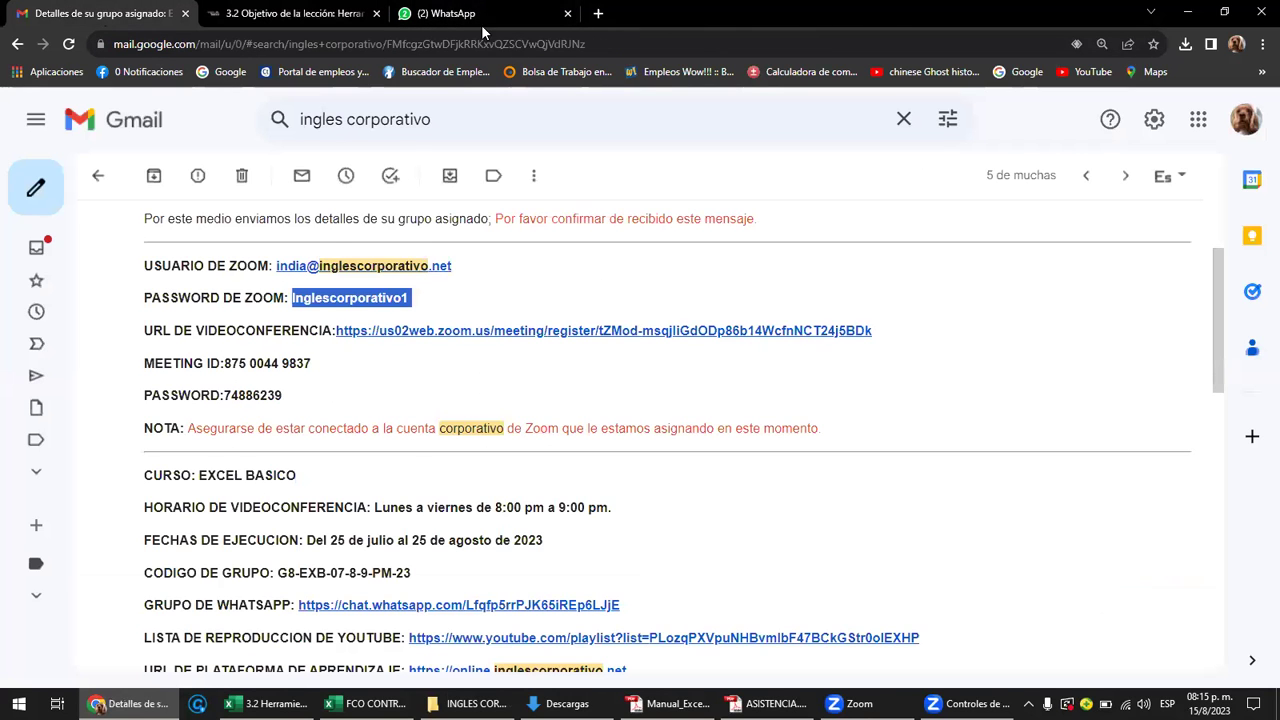
click(290, 13)
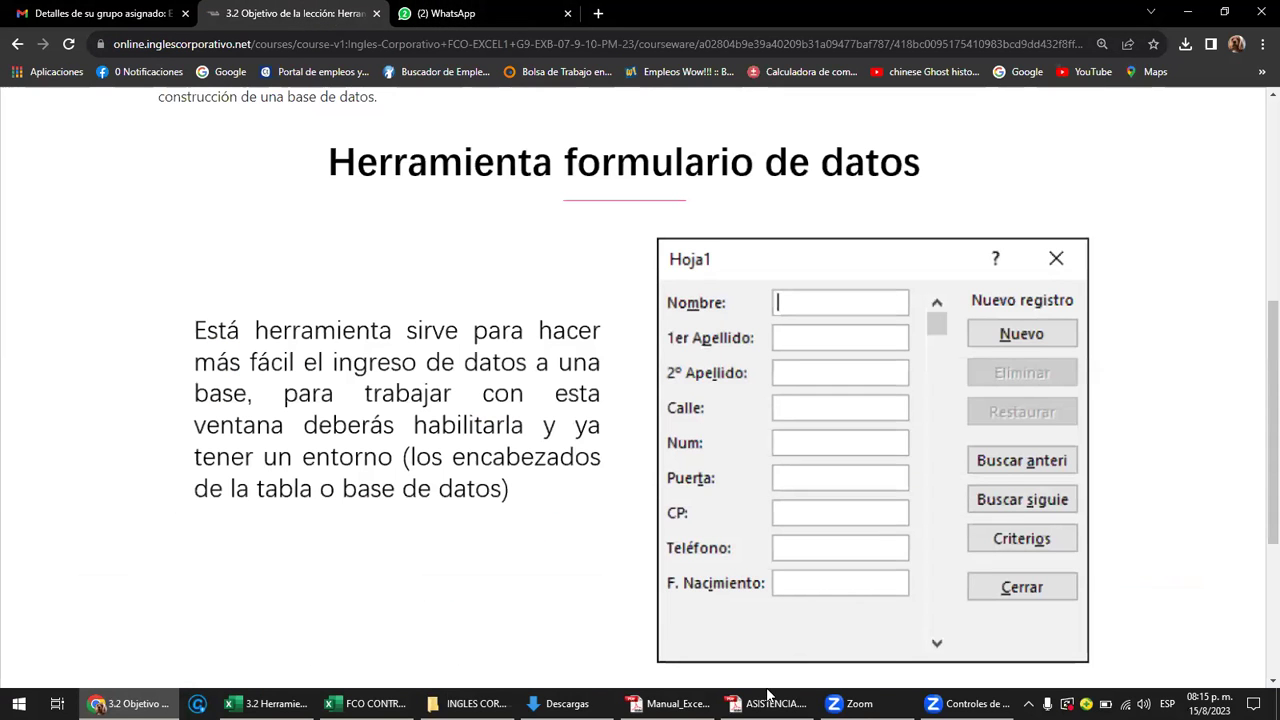
click(670, 703)
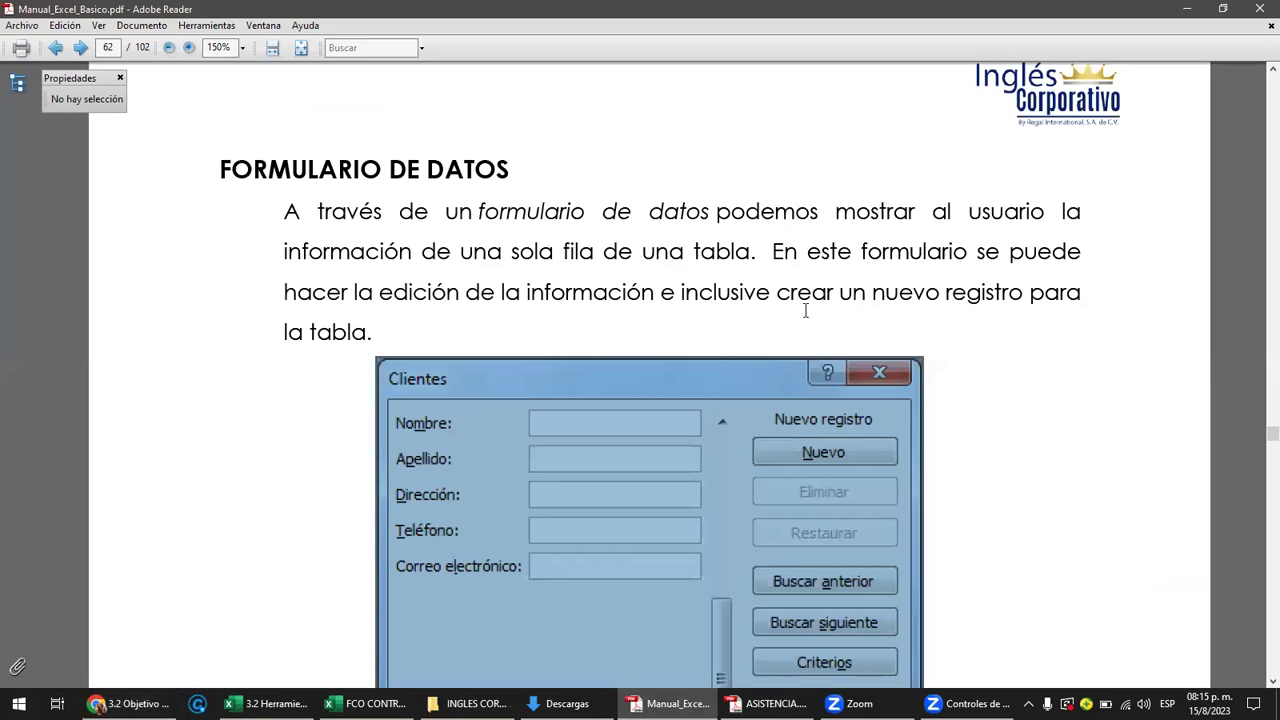
Scroll to page 61's 'Tipos de formularios en Excel' and highlight 'Formulario de datos'.
scroll(805, 311, up, 2)
scroll(805, 311, up, 3)
scroll(808, 316, up, 3)
scroll(809, 317, up, 3)
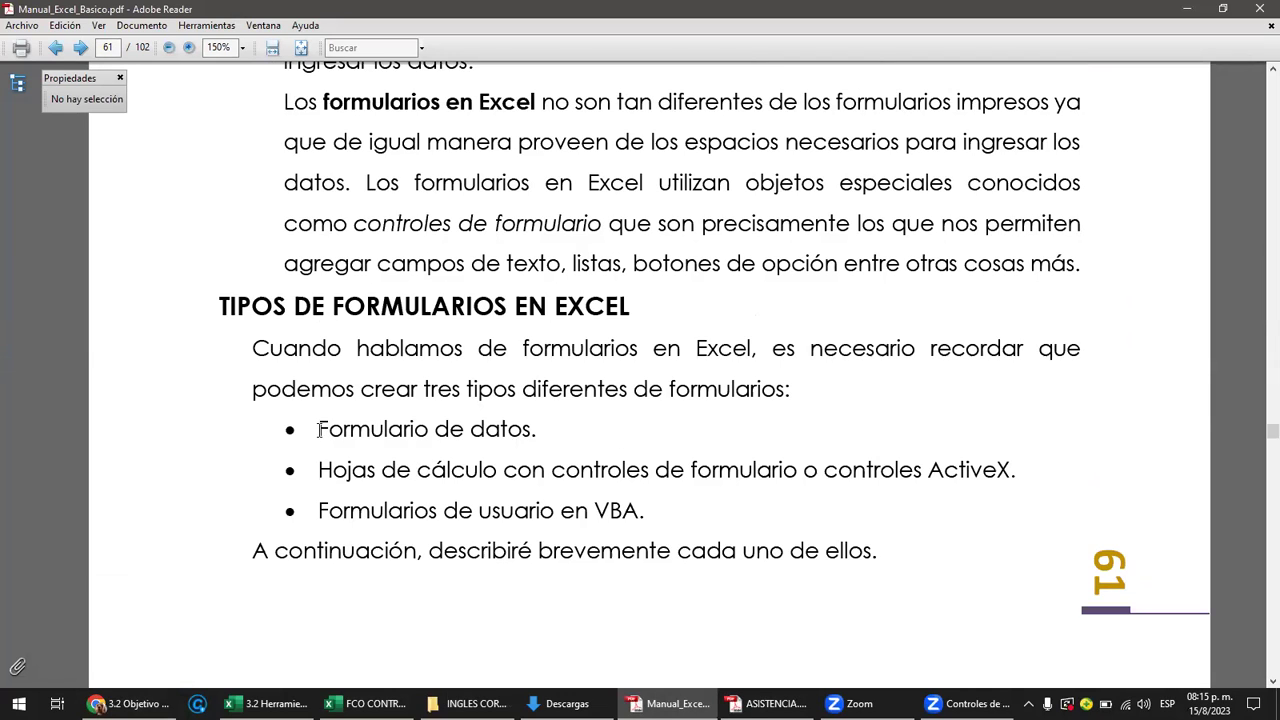
drag(319, 428, 503, 428)
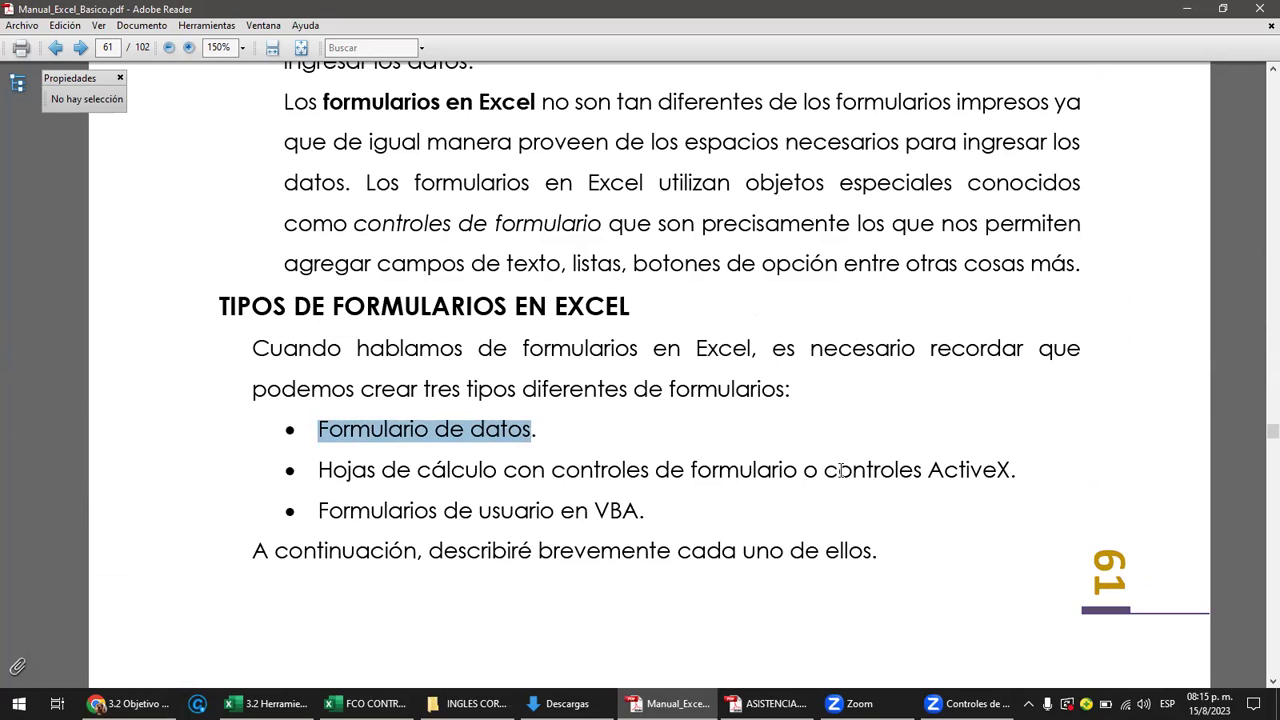
scroll(765, 469, up, 3)
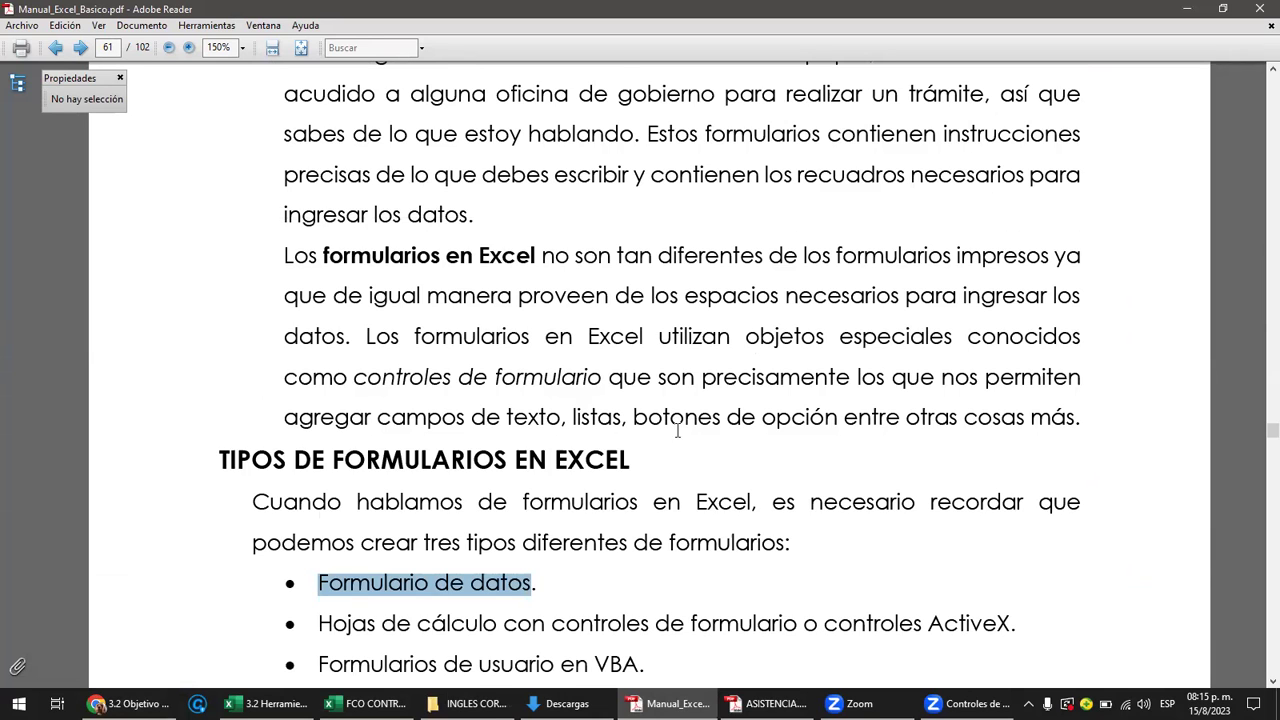
scroll(638, 425, down, 1)
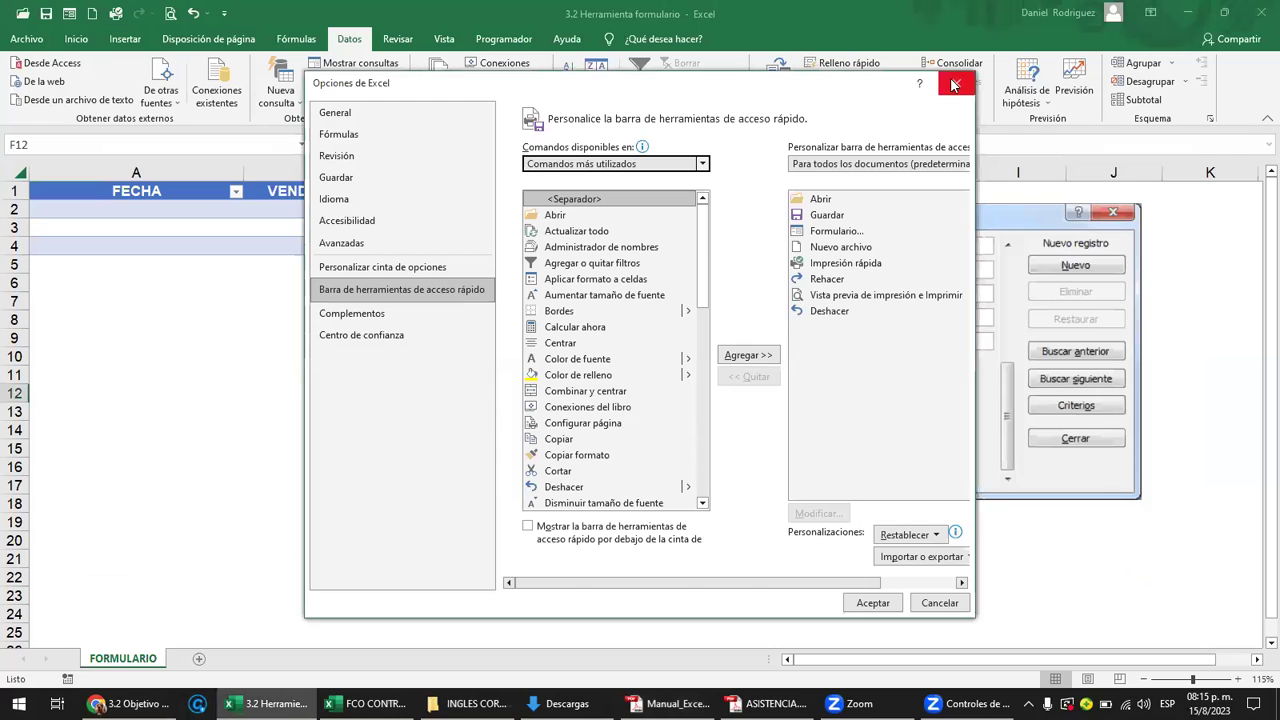
Close Excel Options, run Formulario via command search, and dismiss the single-cell selection error twice.
click(956, 83)
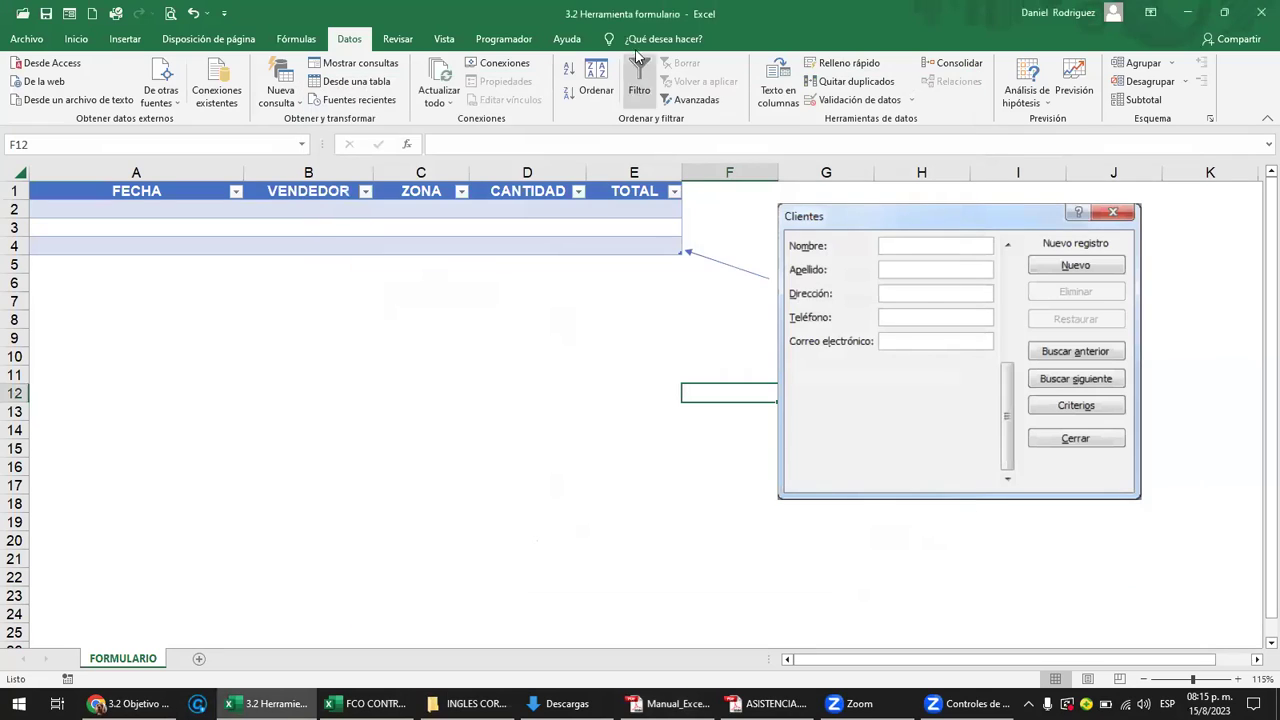
click(645, 38)
text(FO)
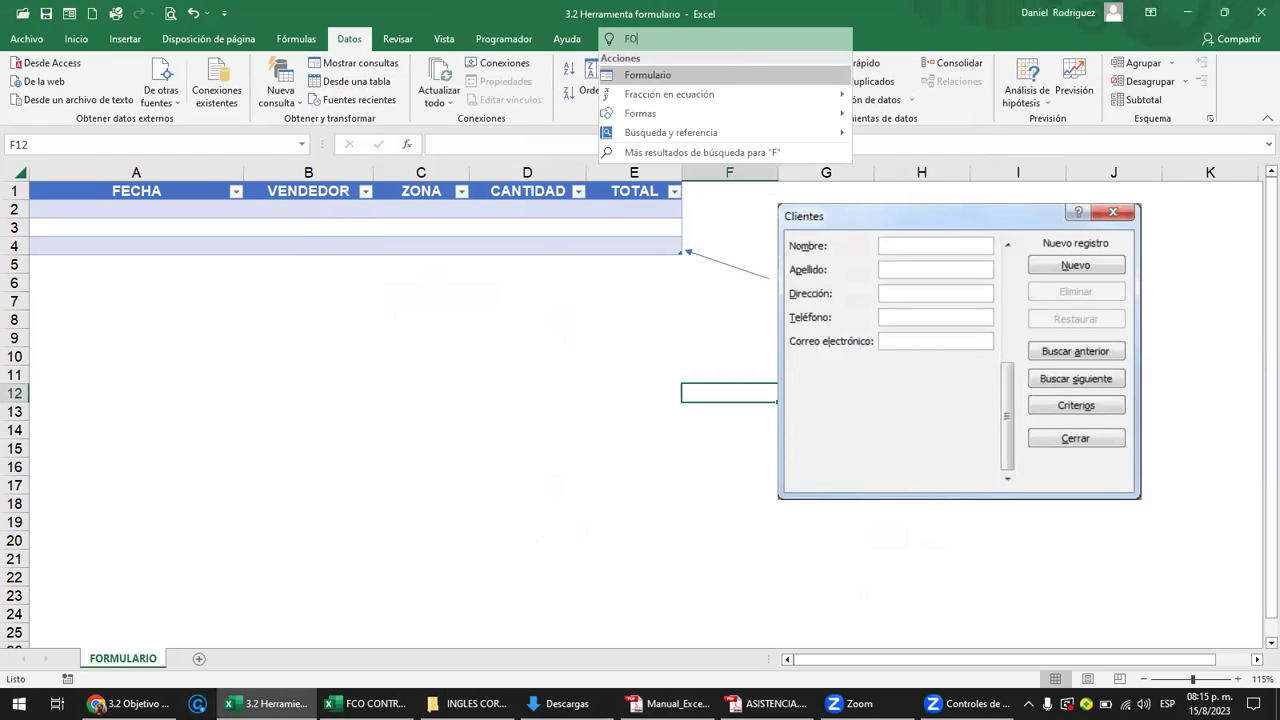
text(RMULARIO)
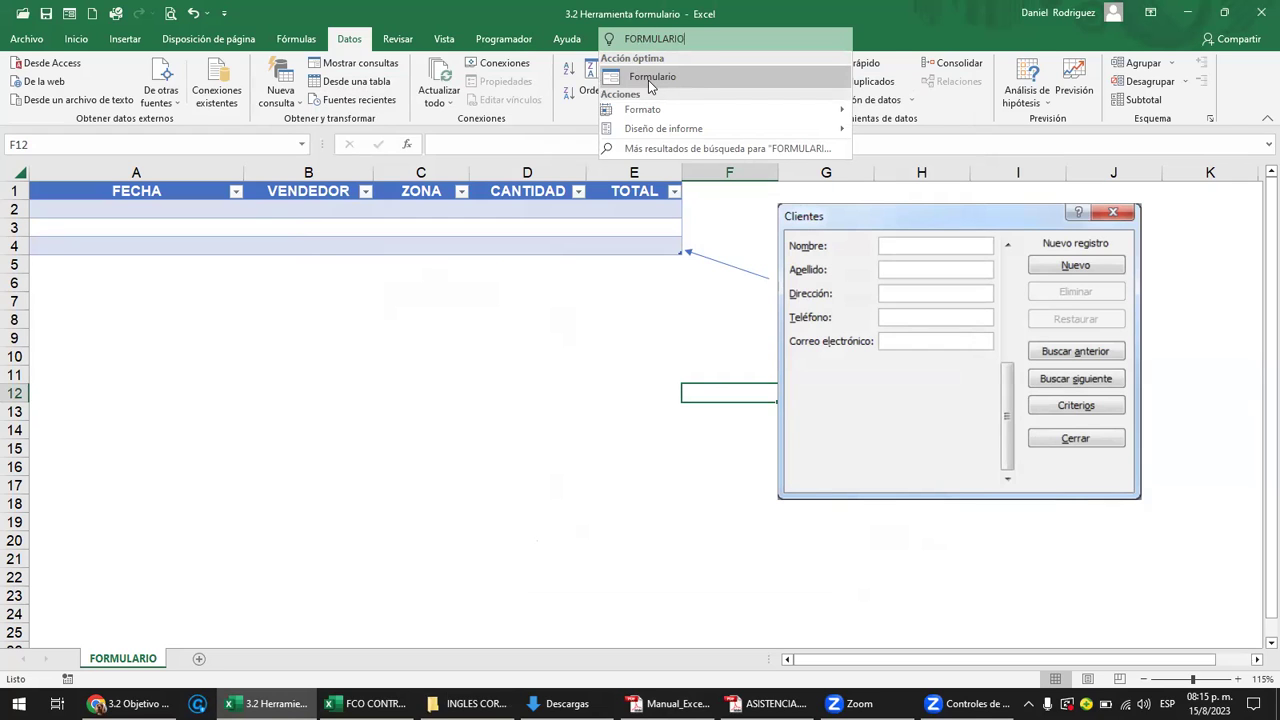
click(648, 78)
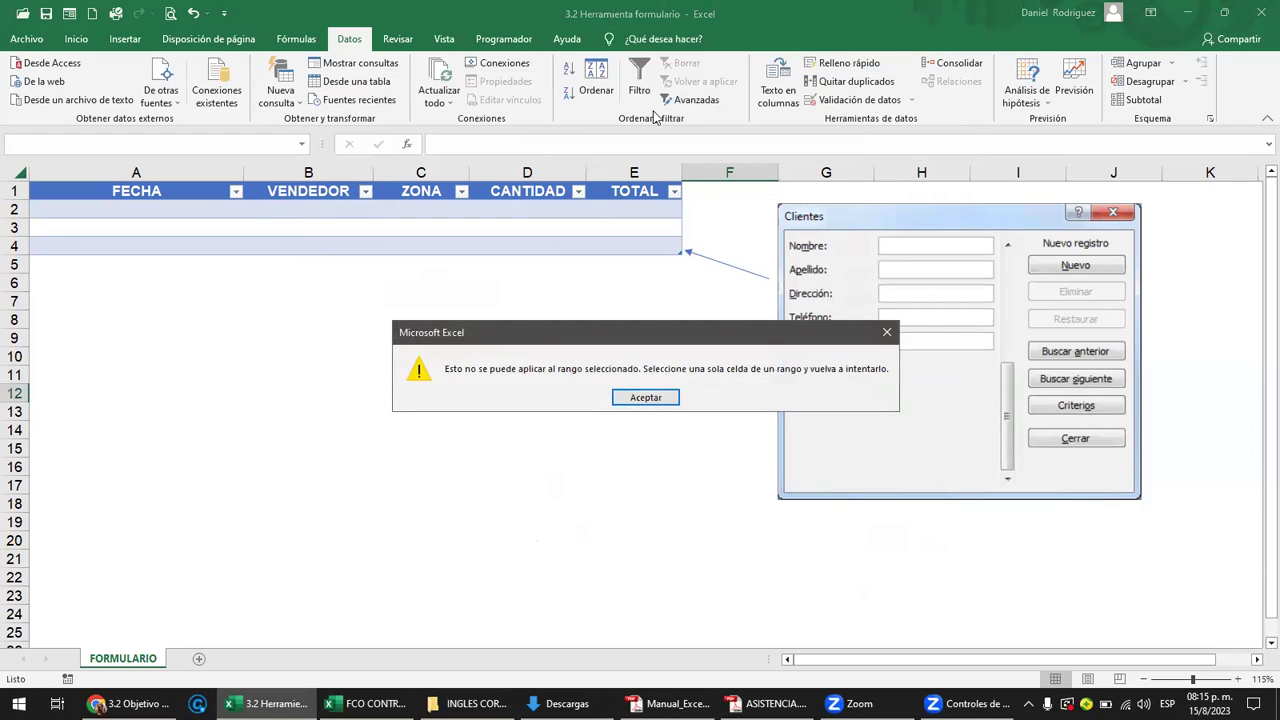
click(647, 400)
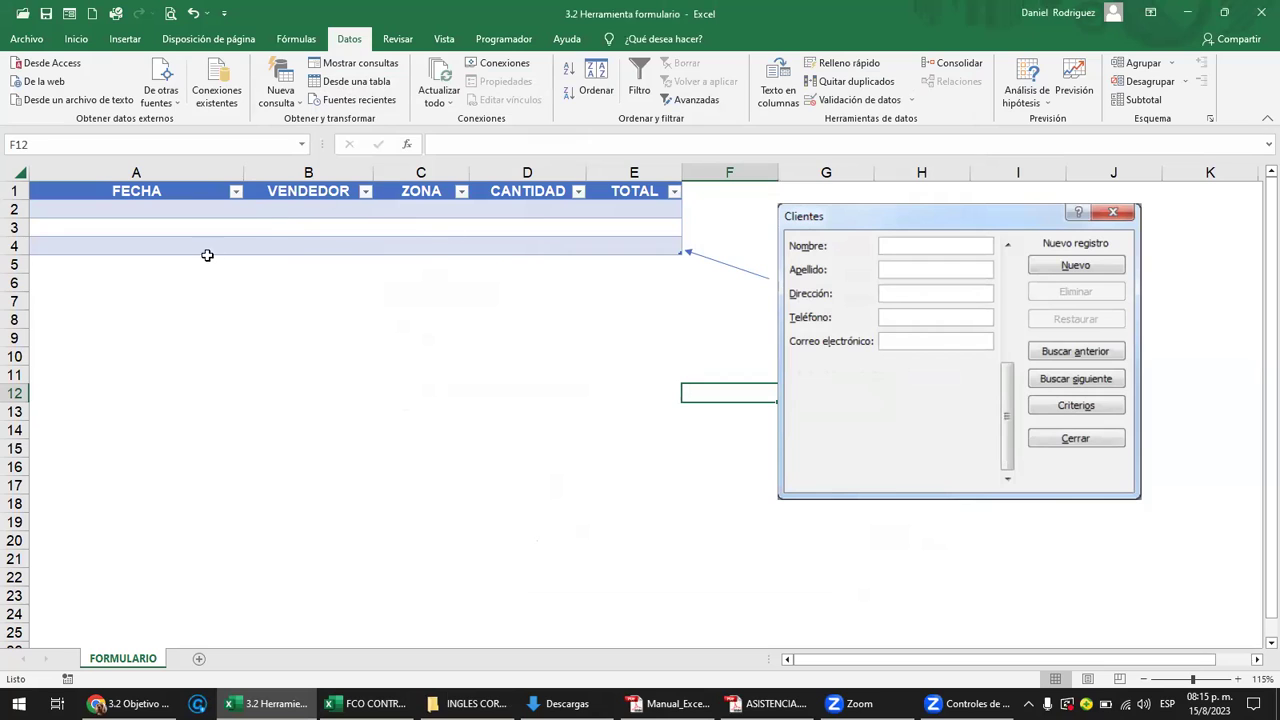
click(68, 14)
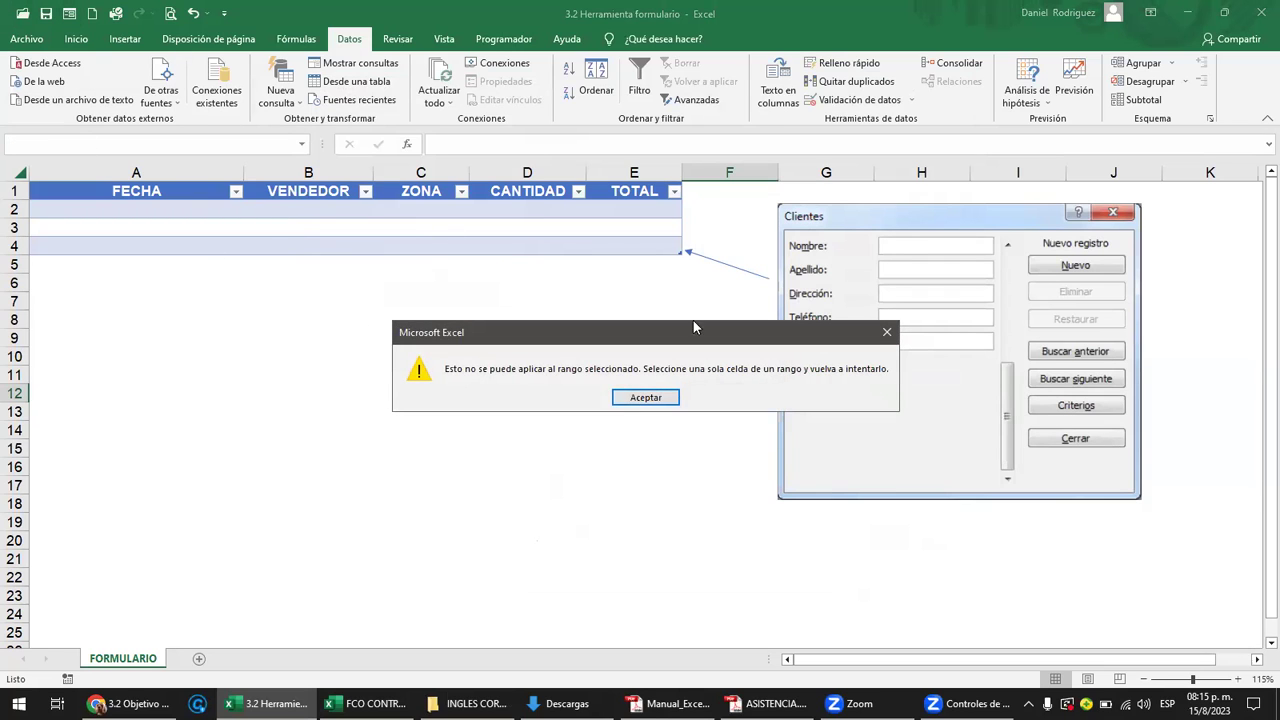
click(643, 398)
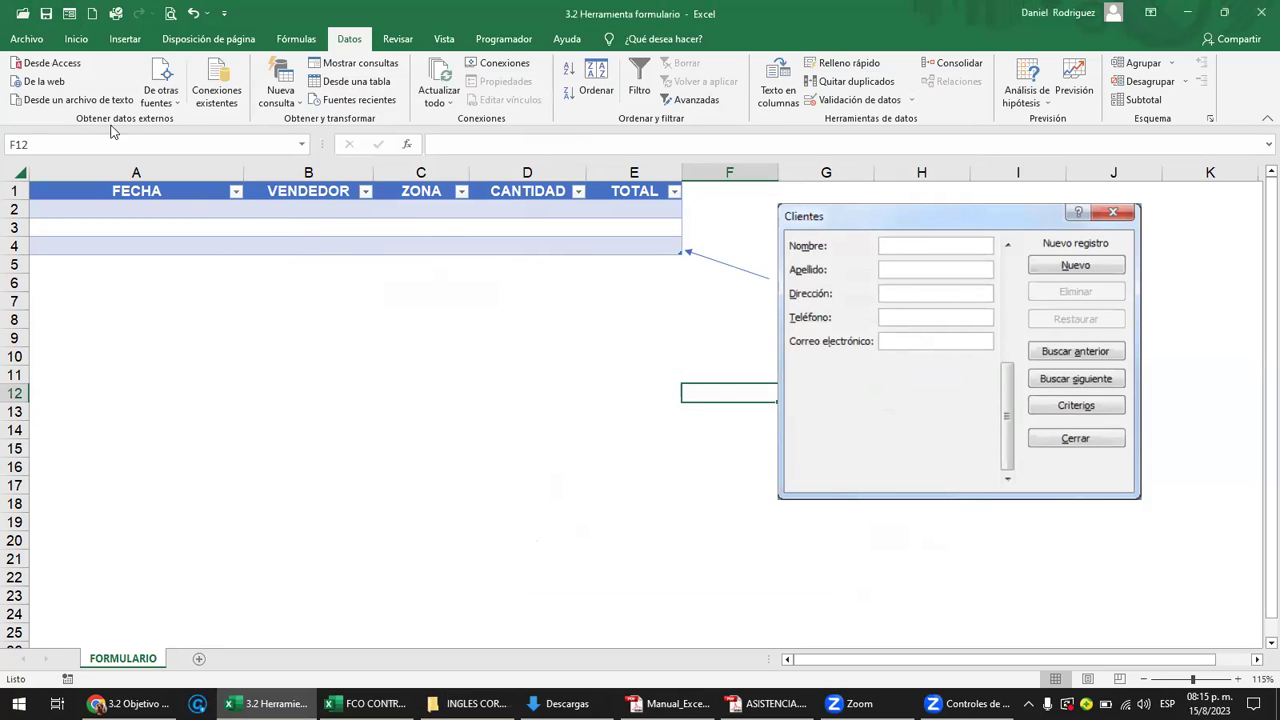
click(27, 39)
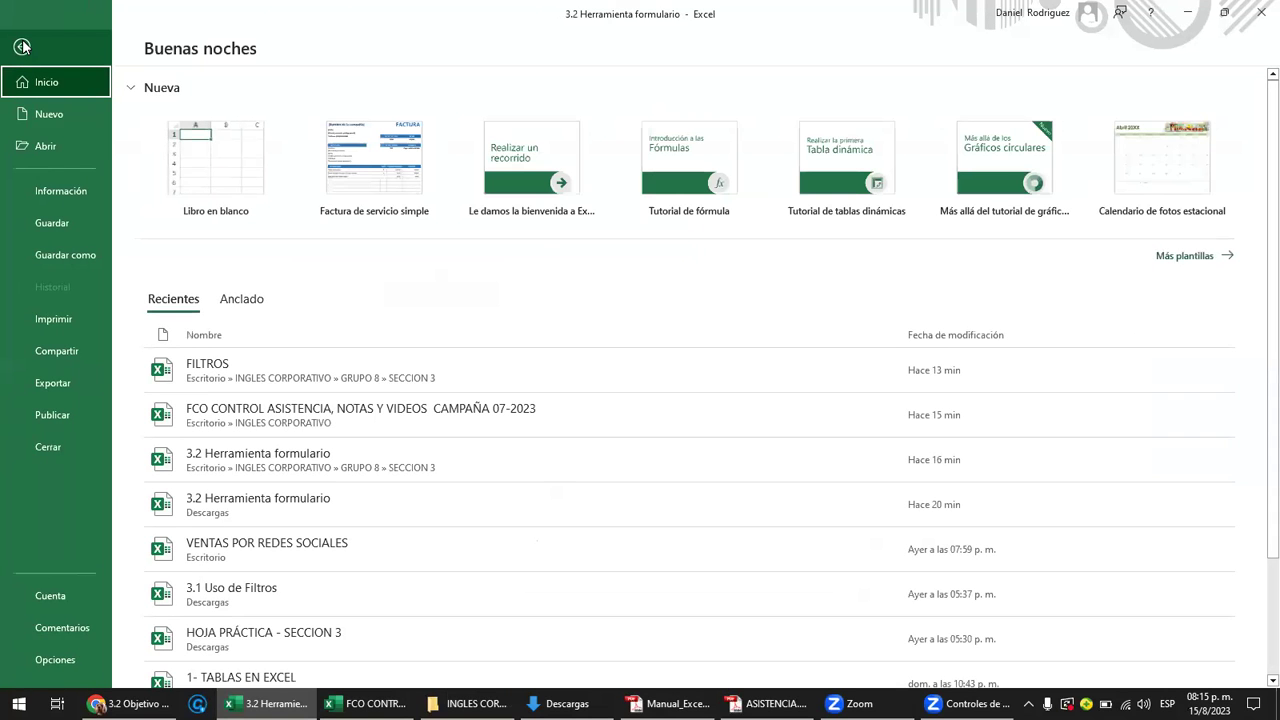
click(55, 660)
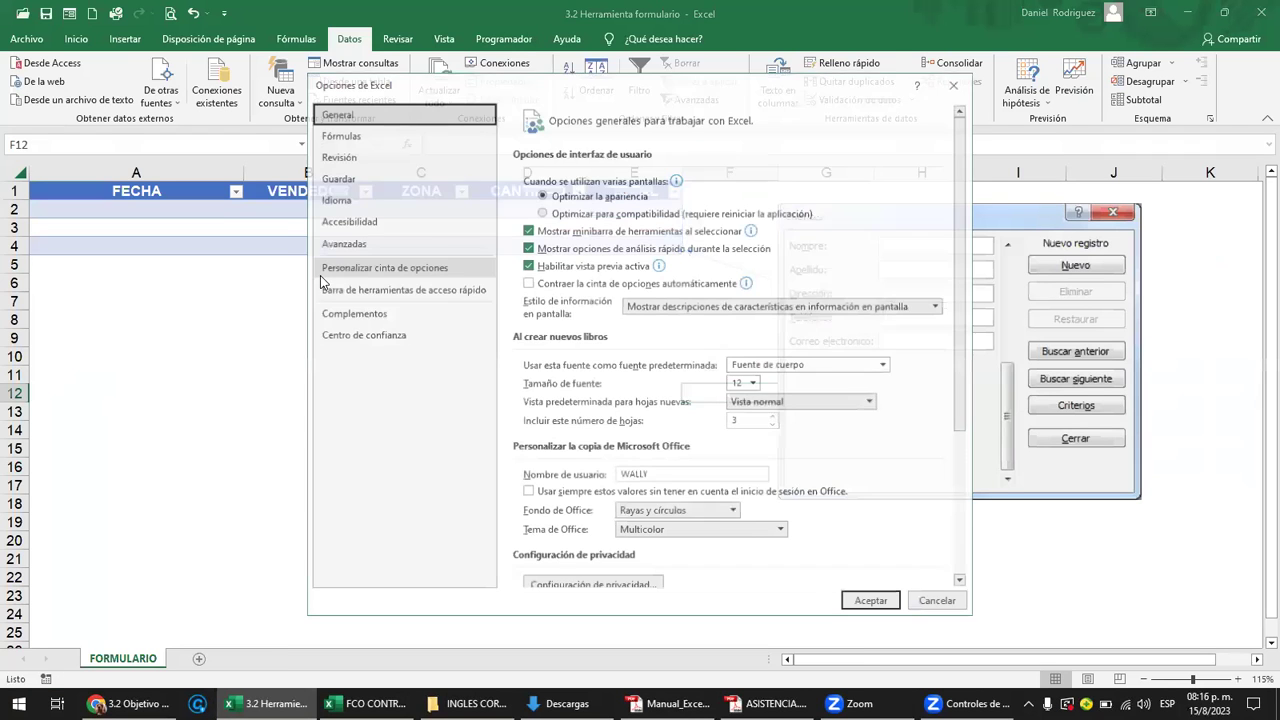
drag(541, 85, 509, 103)
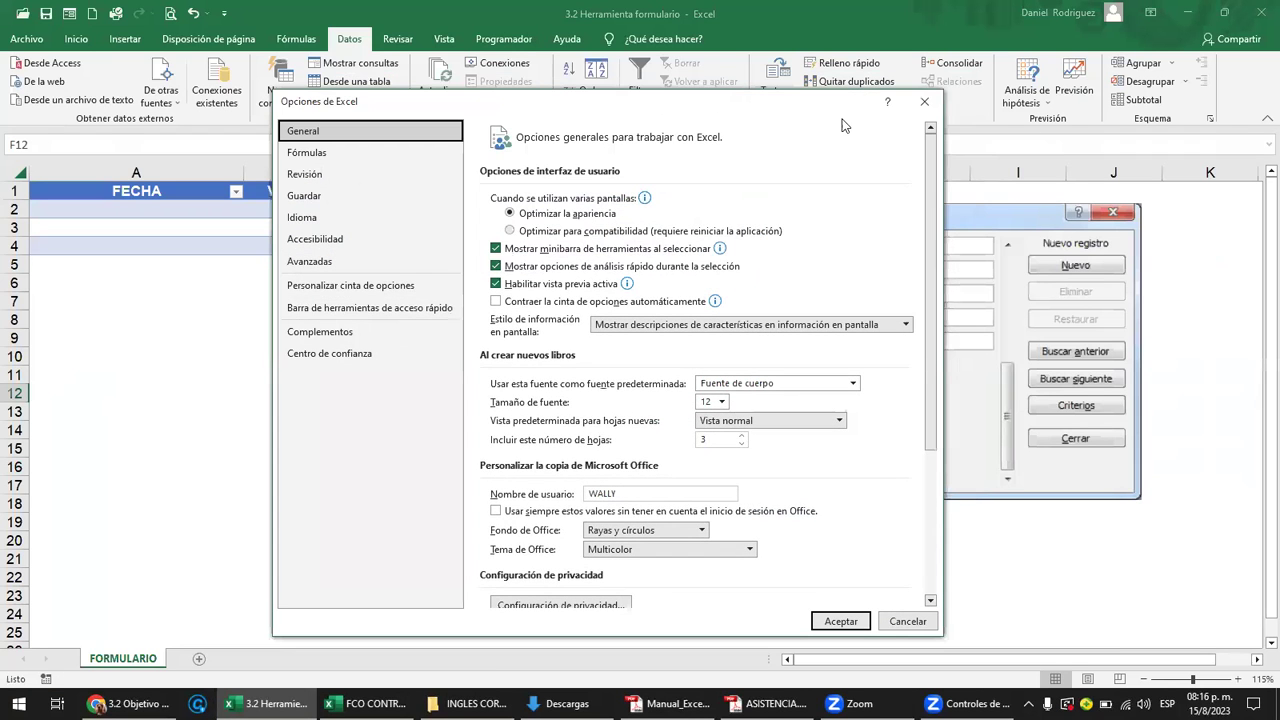
click(924, 101)
click(27, 38)
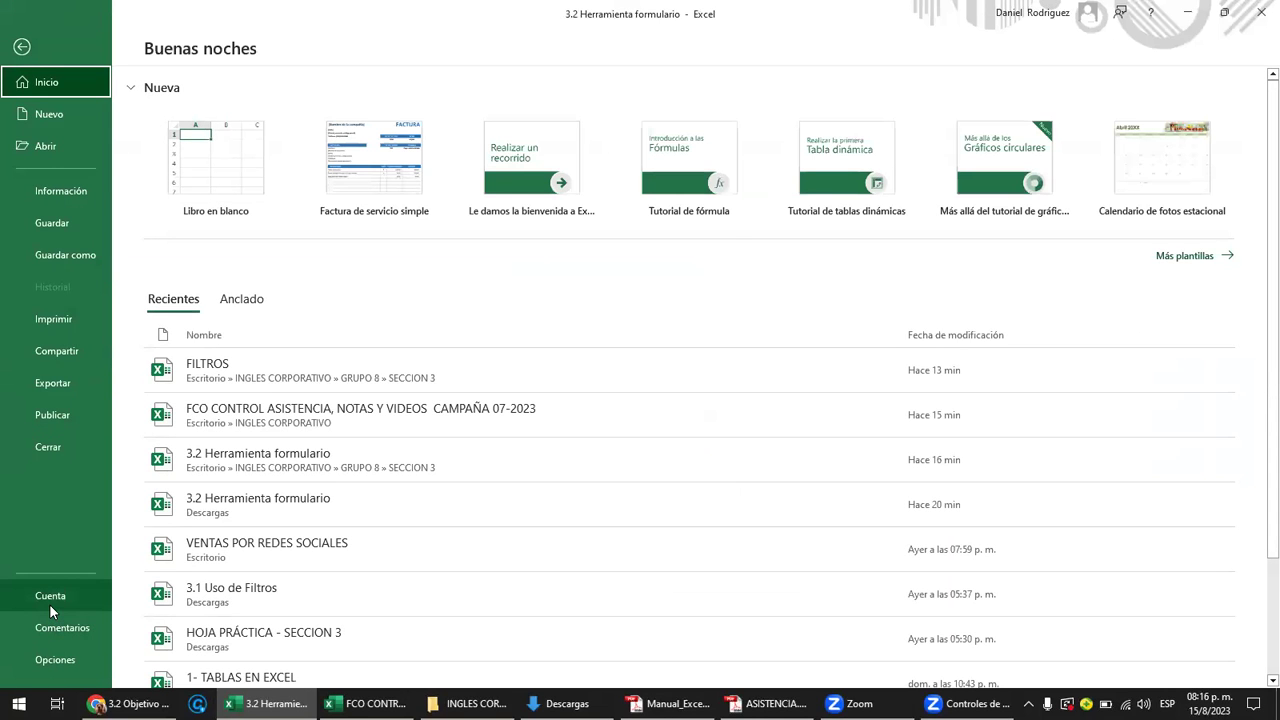
click(61, 188)
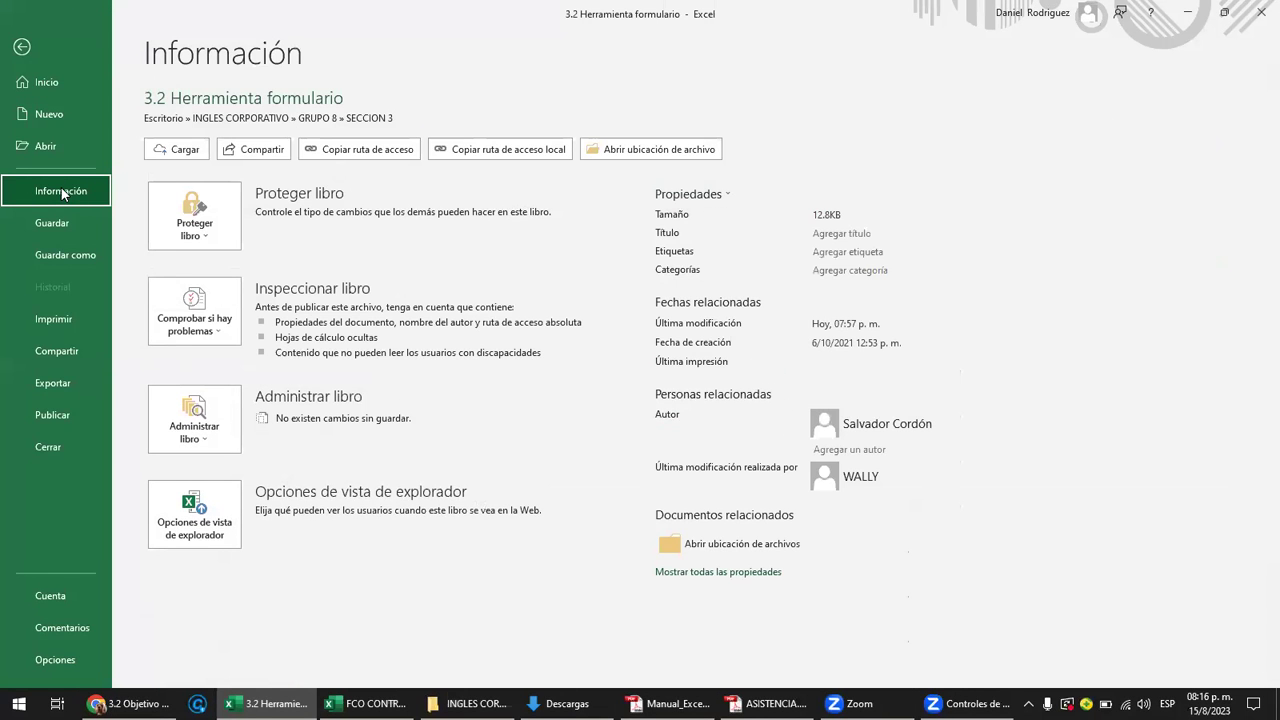
click(56, 660)
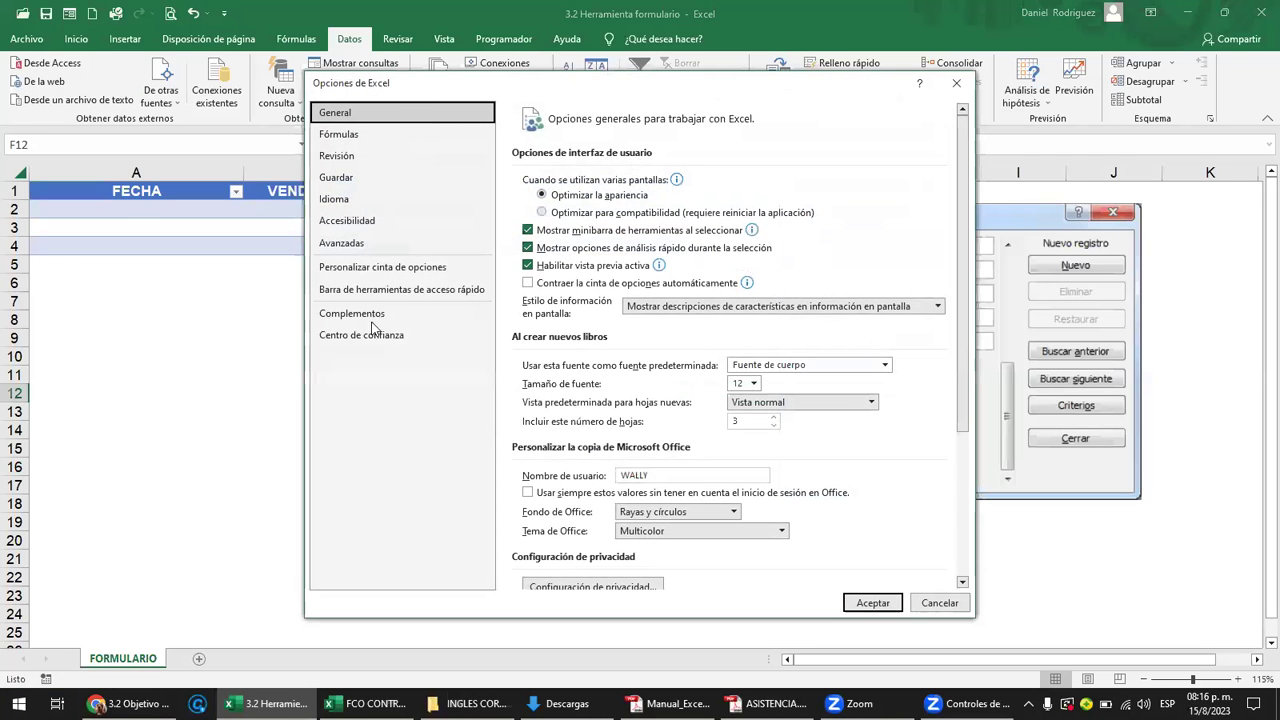
click(360, 318)
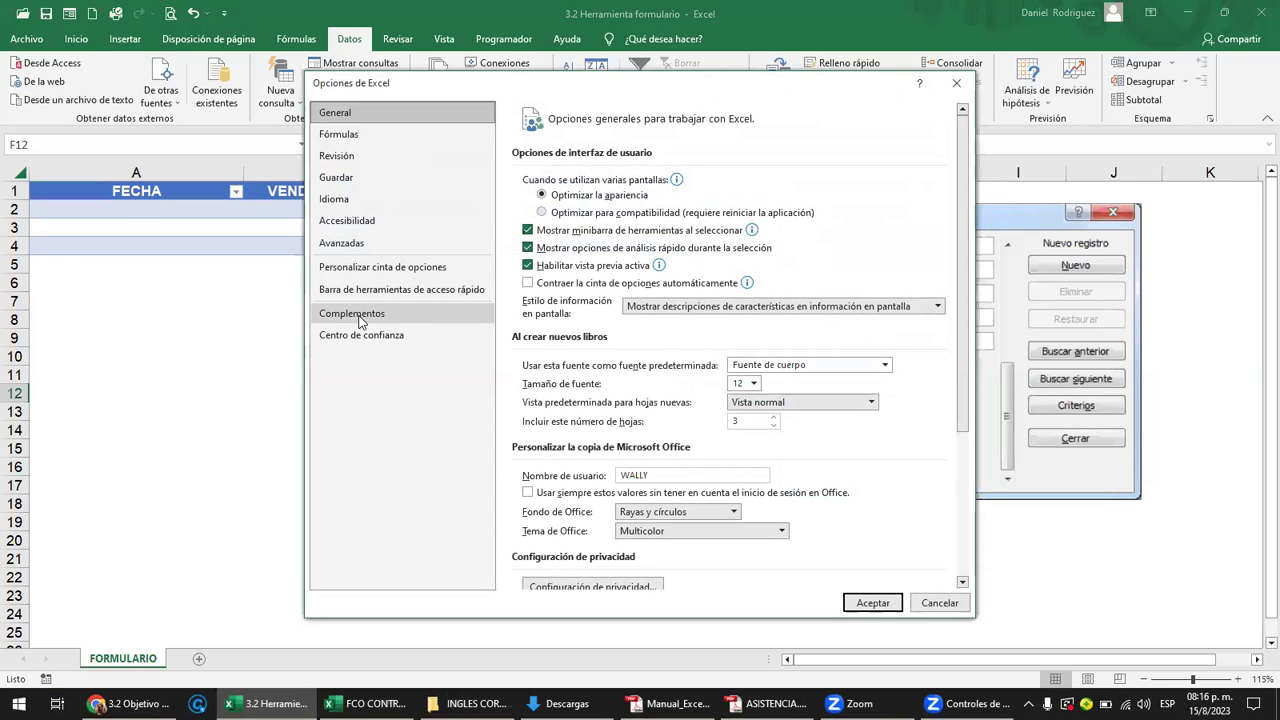
click(361, 318)
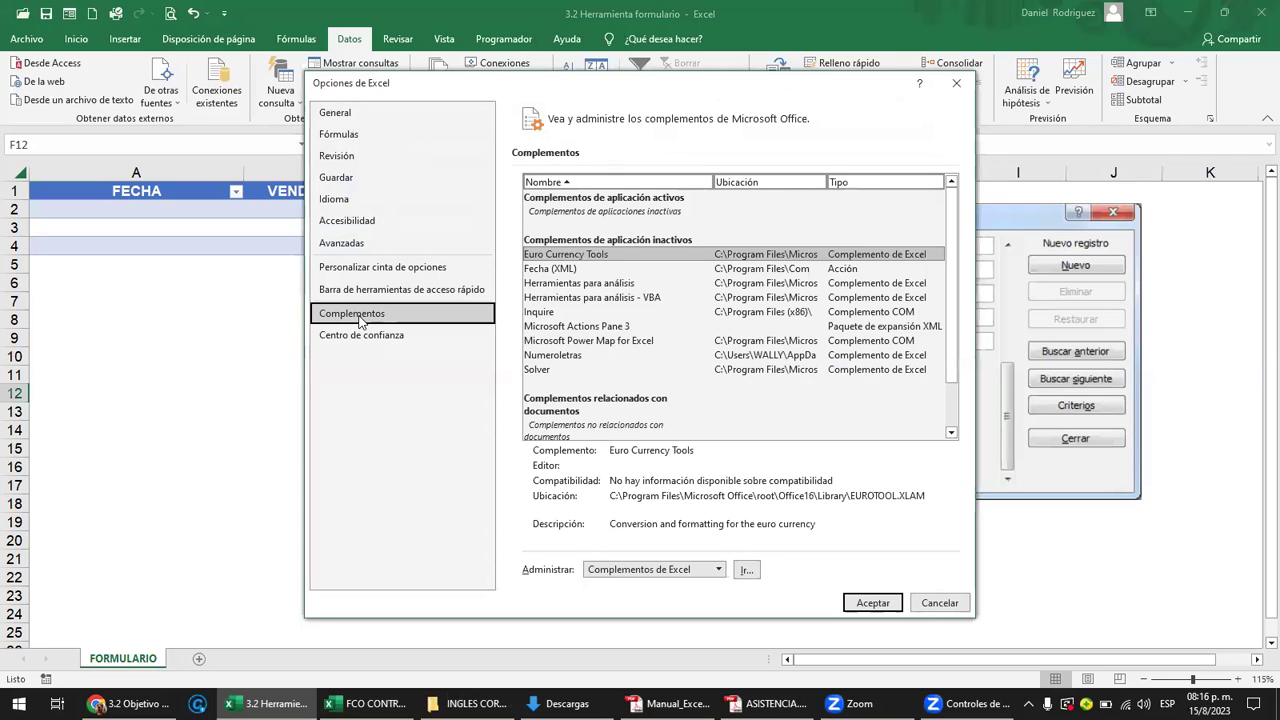
click(678, 568)
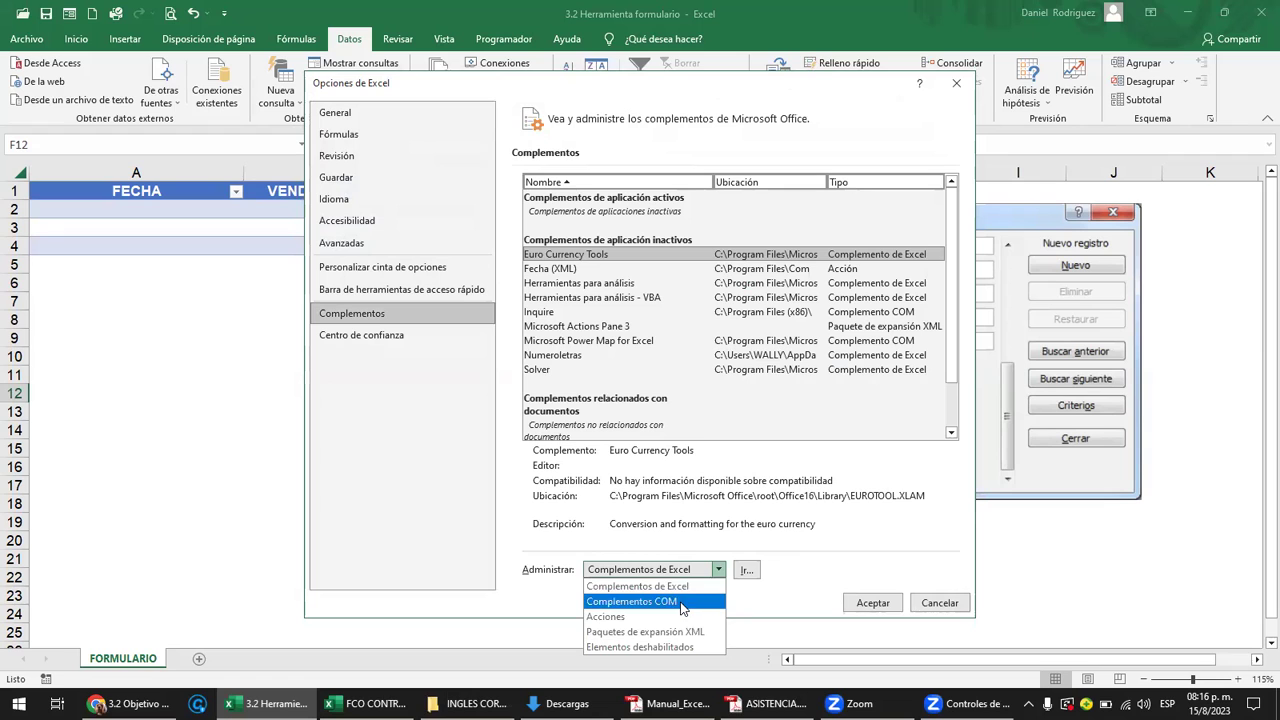
click(683, 605)
click(747, 570)
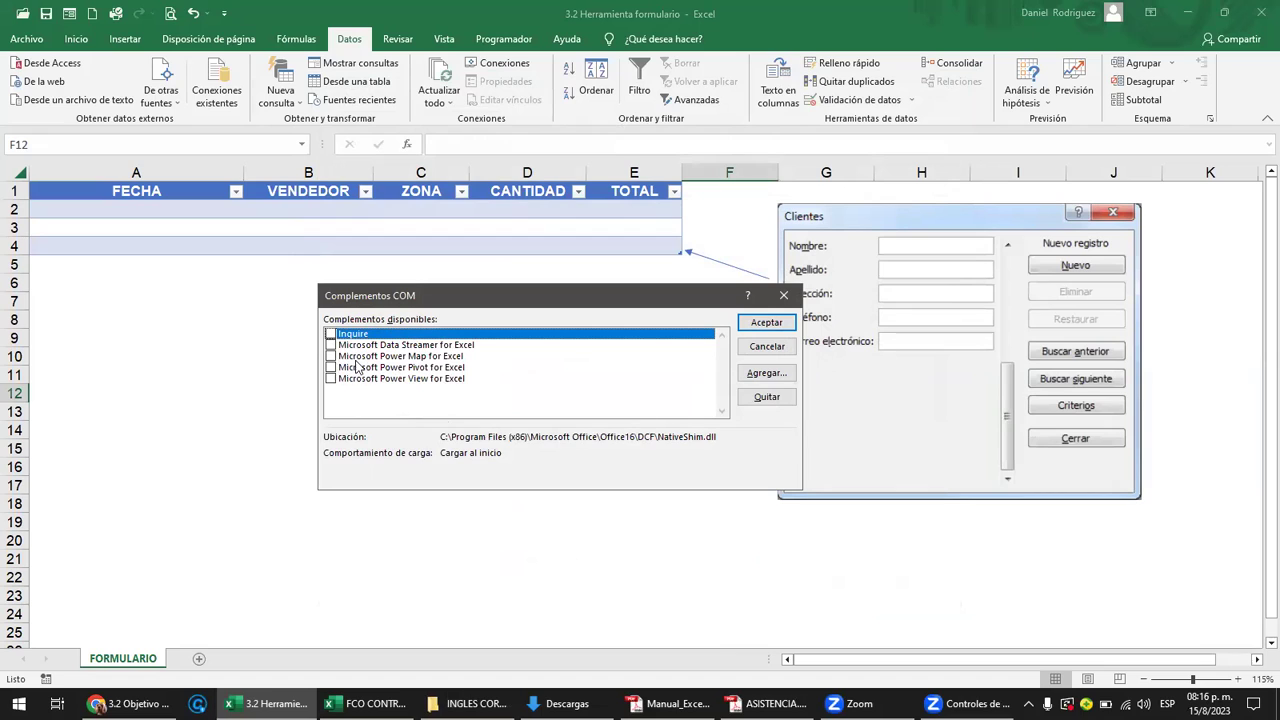
click(399, 381)
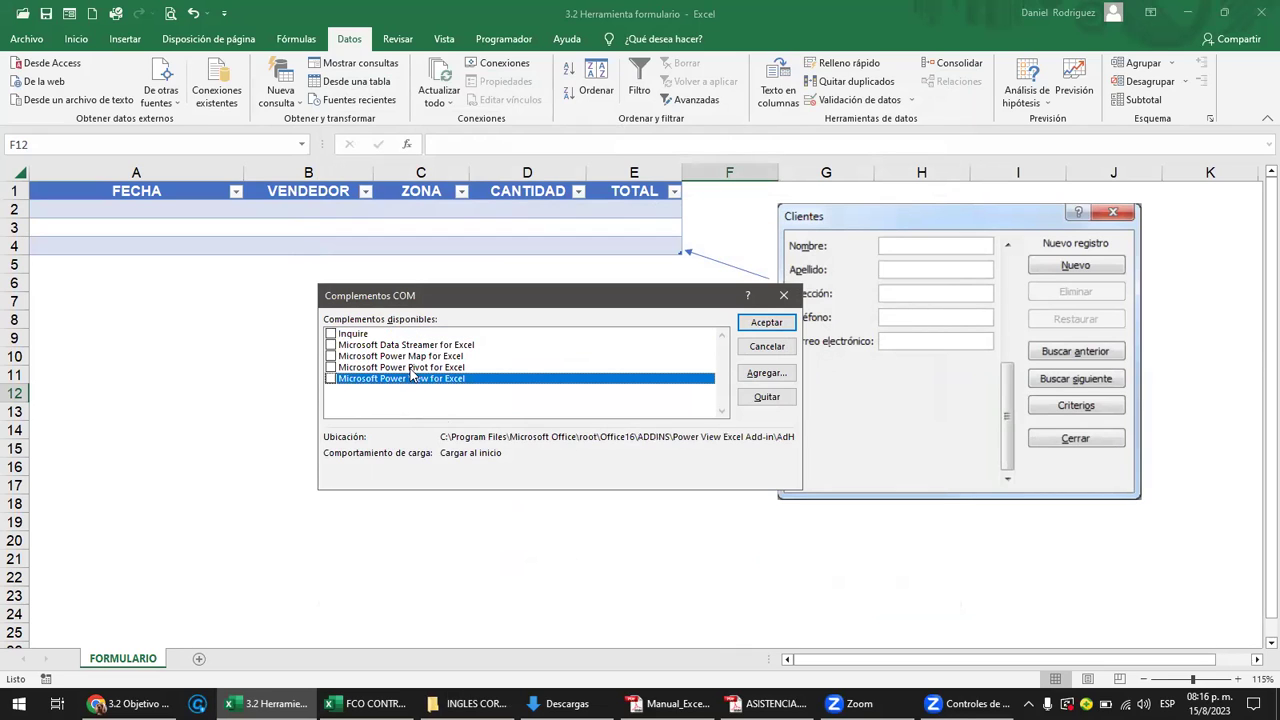
click(412, 368)
click(361, 356)
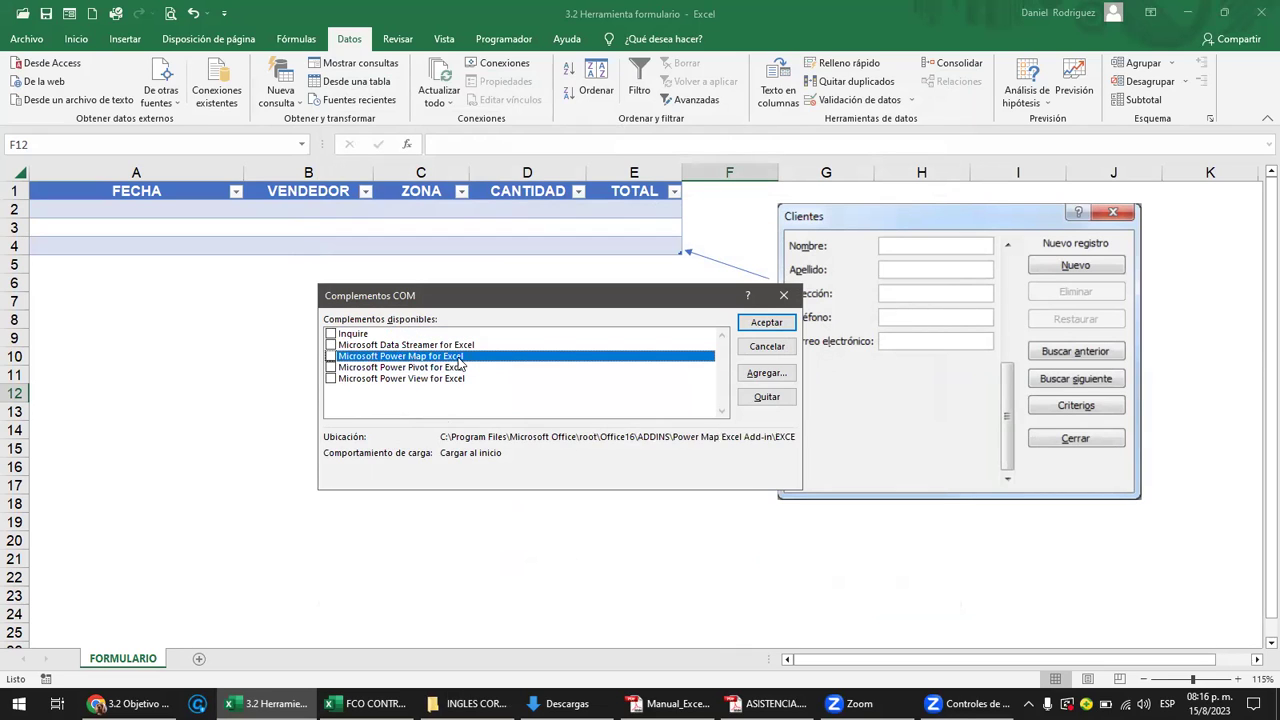
click(784, 295)
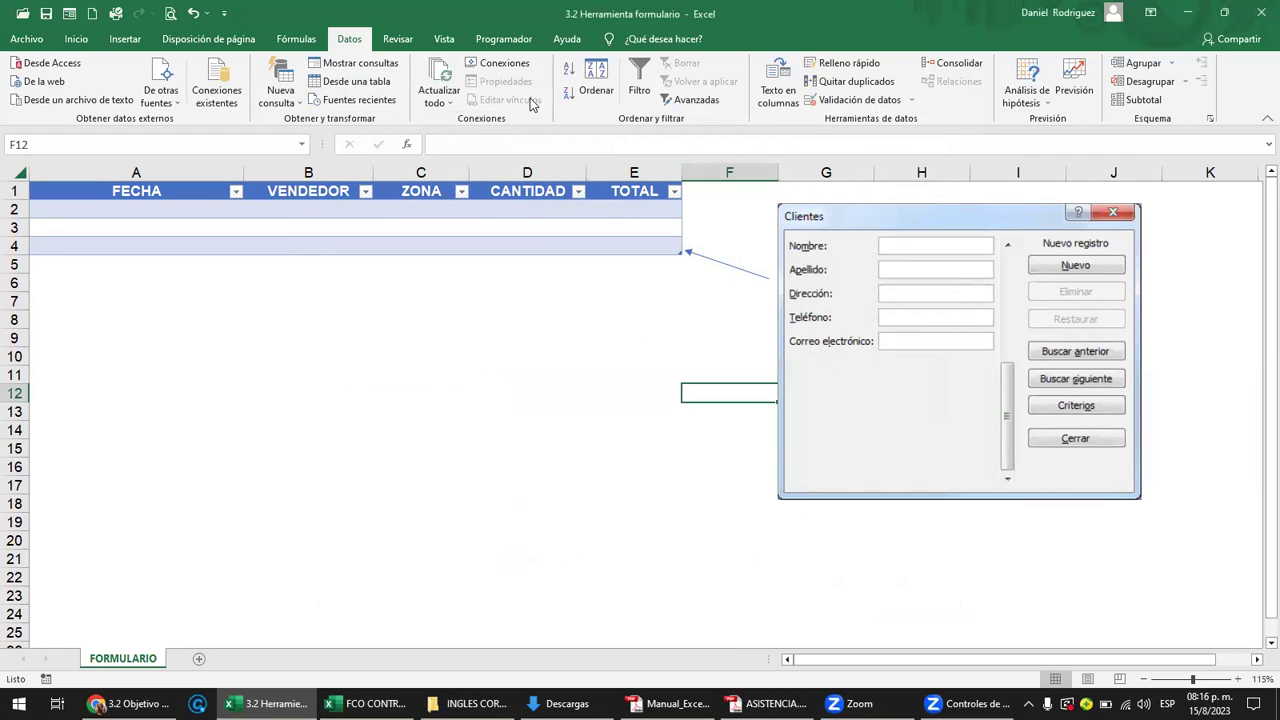
Open Excel Options at the Customize Ribbon page and move the window lower on screen.
click(27, 38)
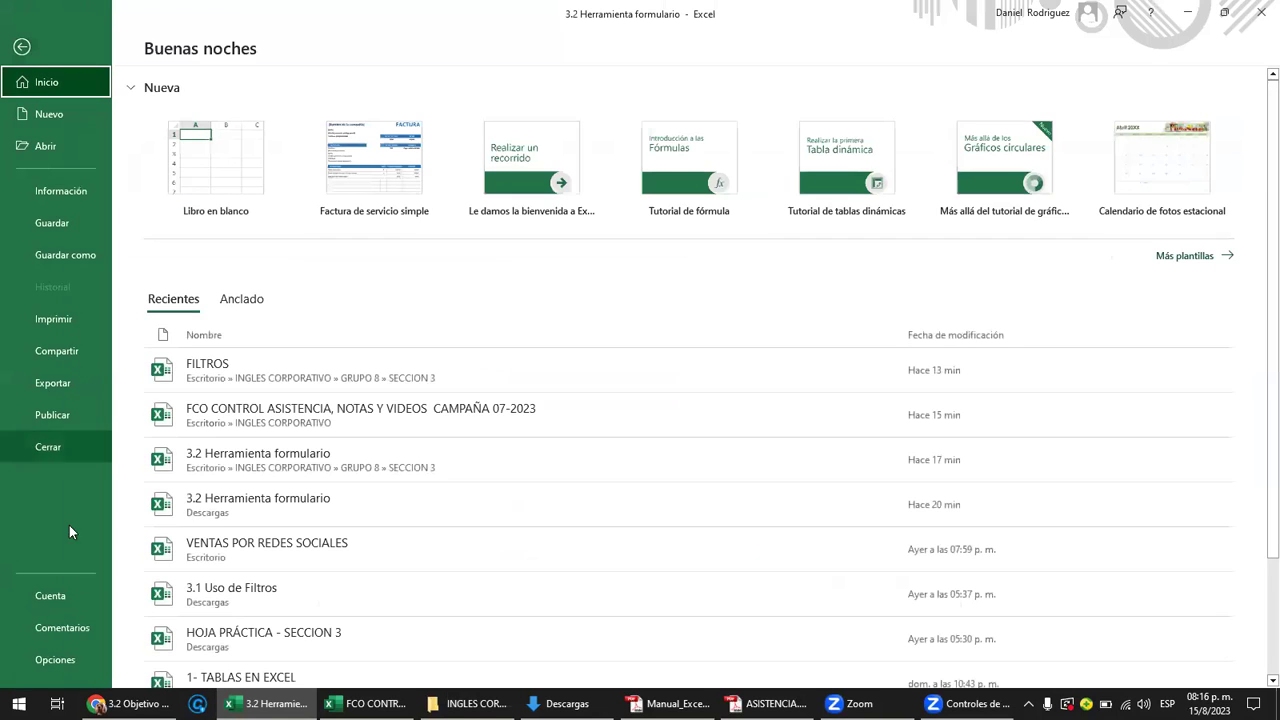
click(56, 662)
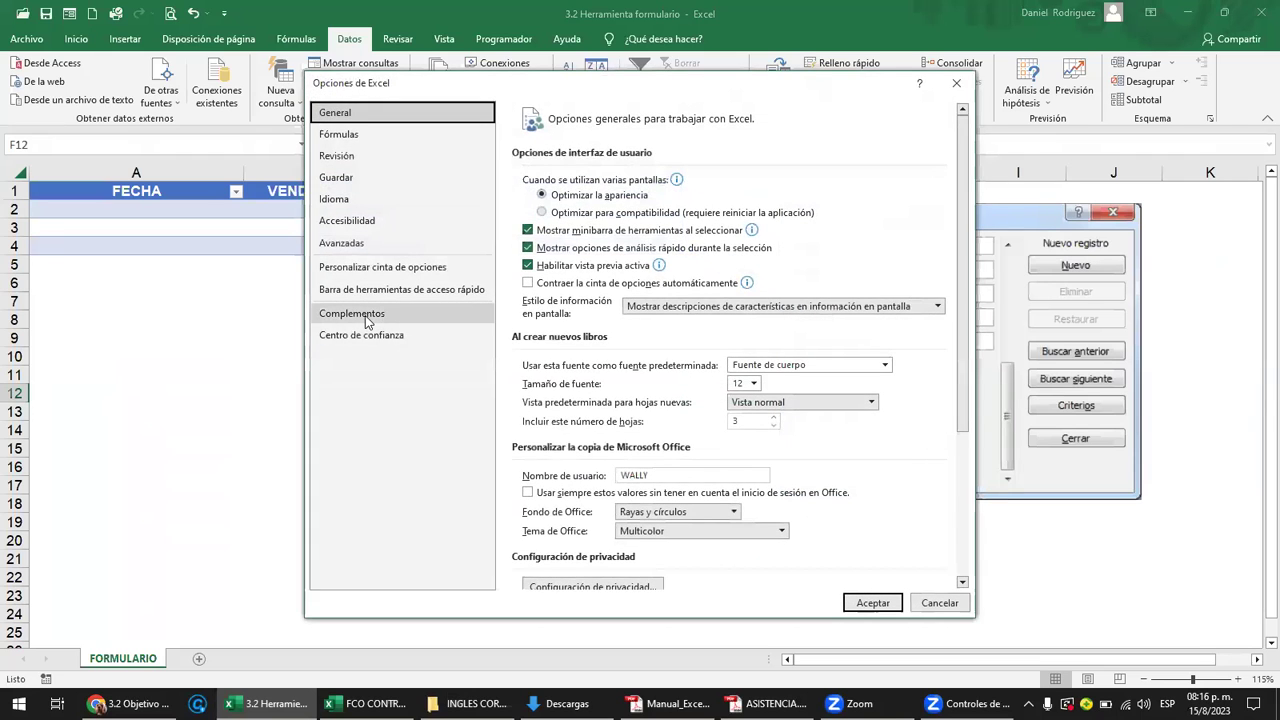
click(390, 267)
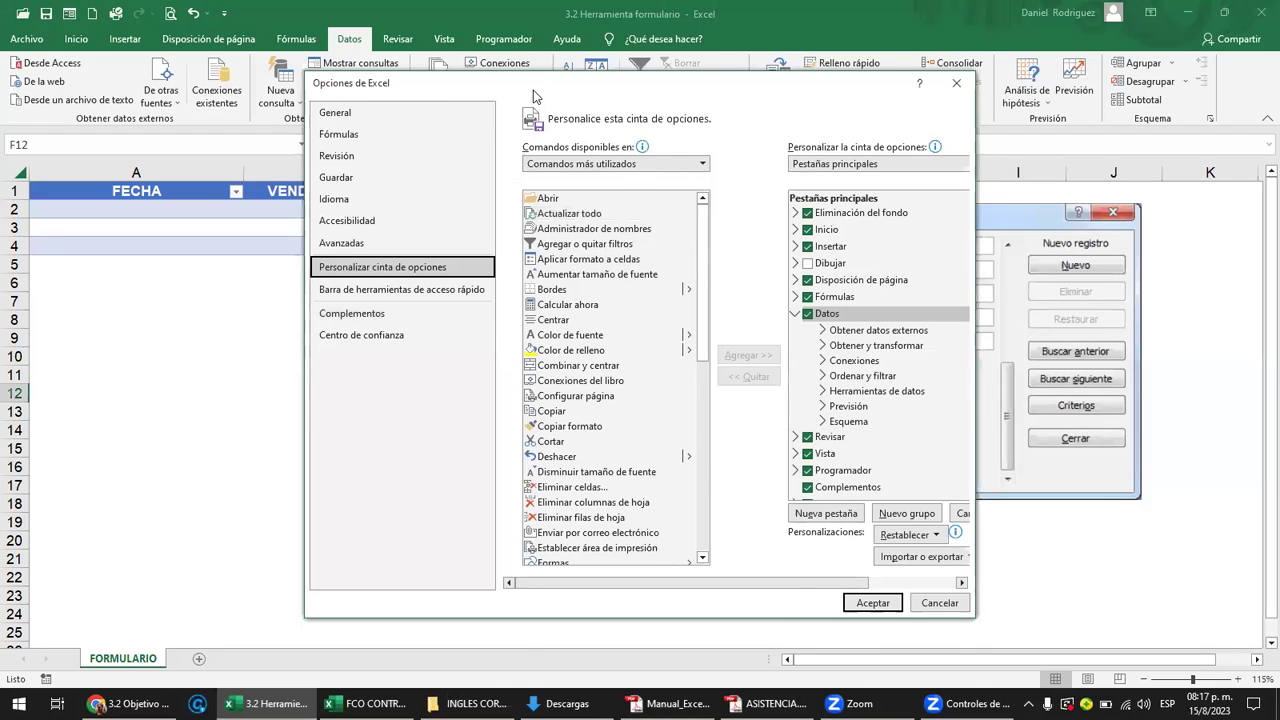
drag(533, 90, 532, 187)
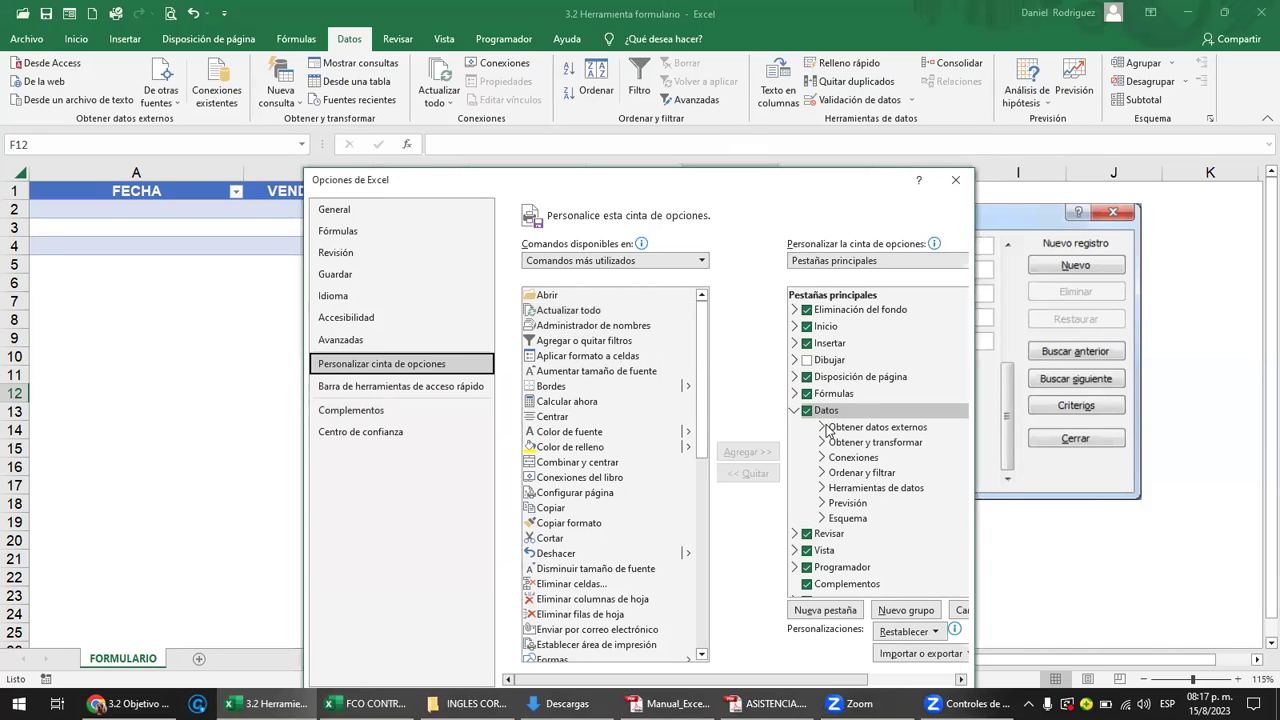
Switch to the Quick Access Toolbar page and set the command source to Todos los comandos.
click(614, 262)
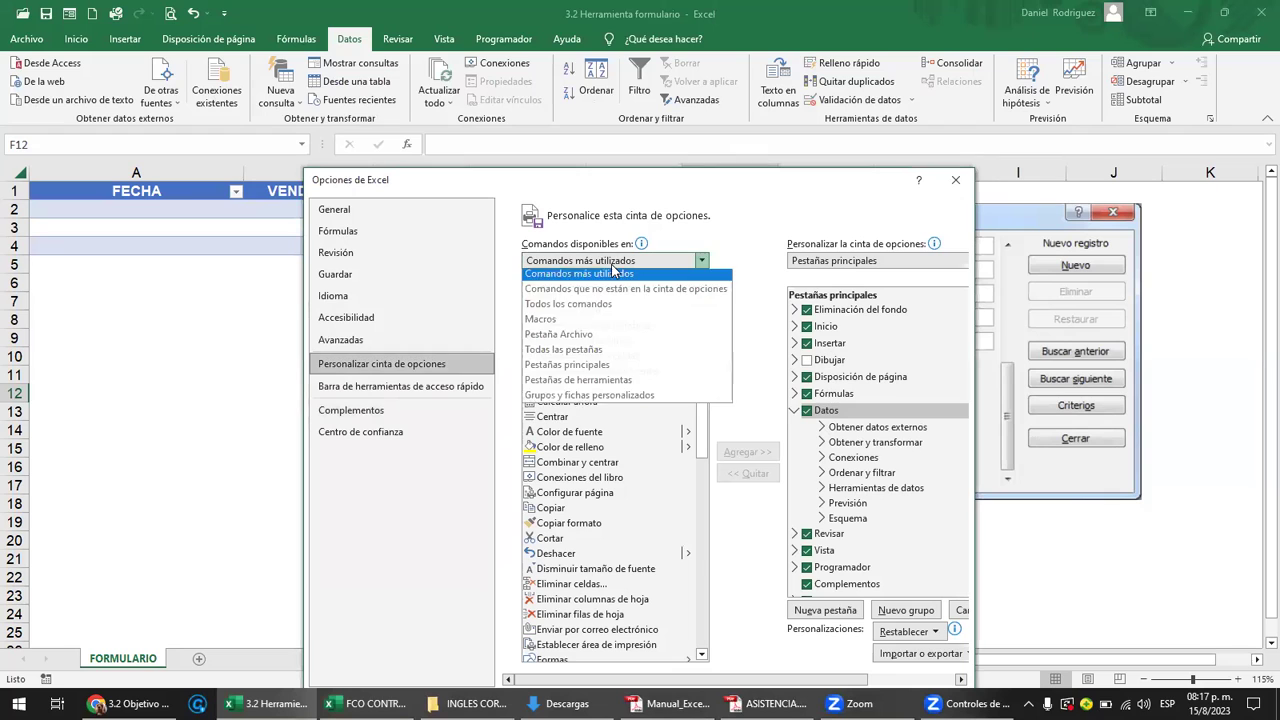
click(453, 392)
click(453, 390)
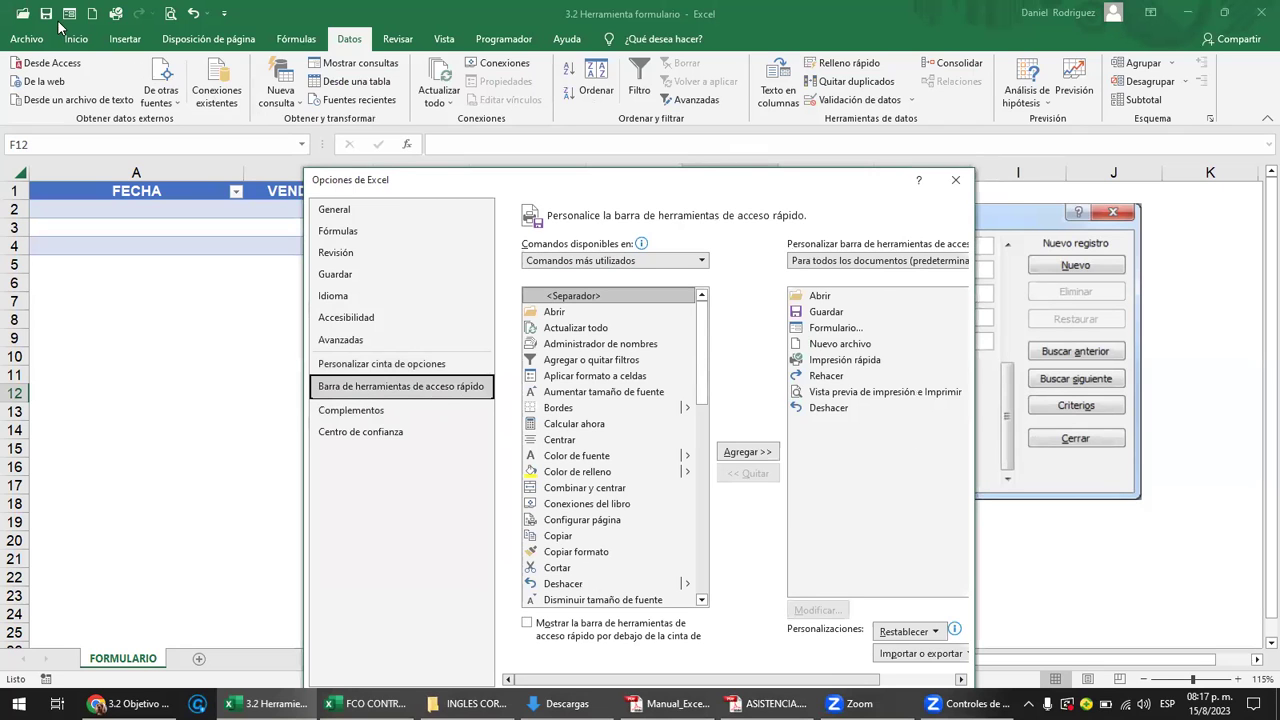
click(700, 261)
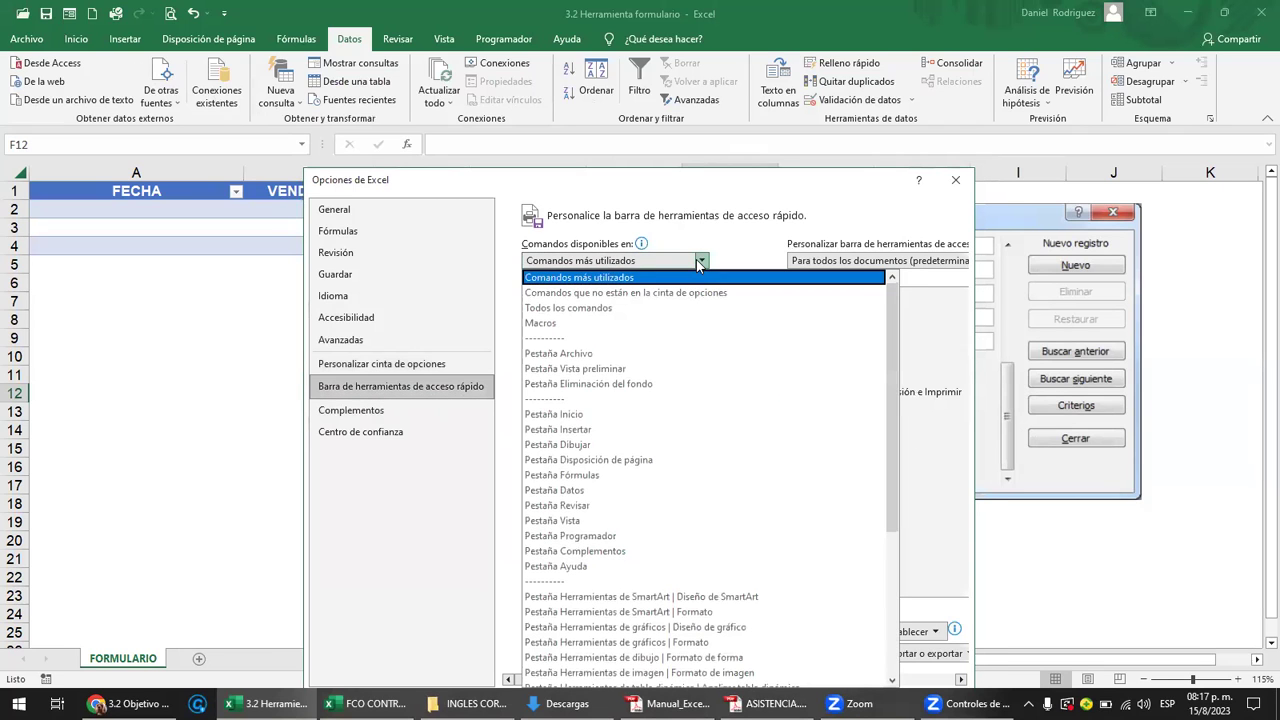
click(463, 389)
click(628, 261)
click(600, 310)
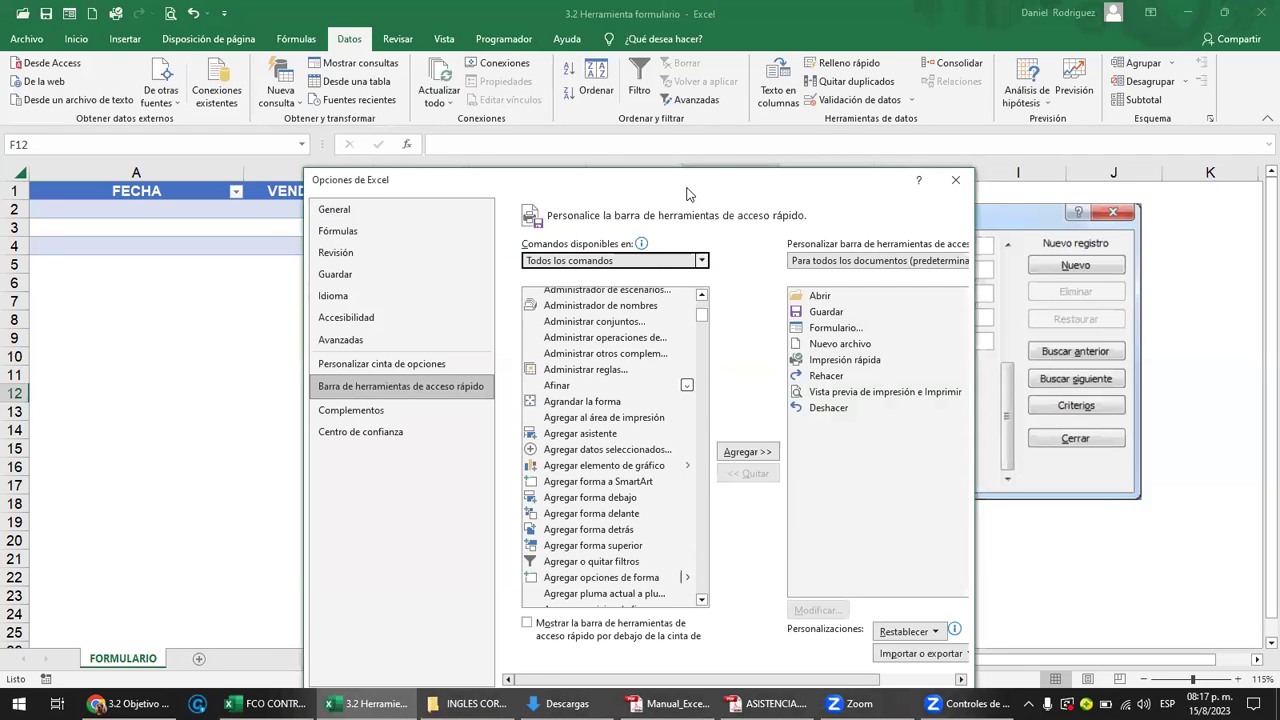
Move the Options window back up and select Formulario... in the full command list.
drag(687, 193, 677, 109)
scroll(606, 238, up, 10)
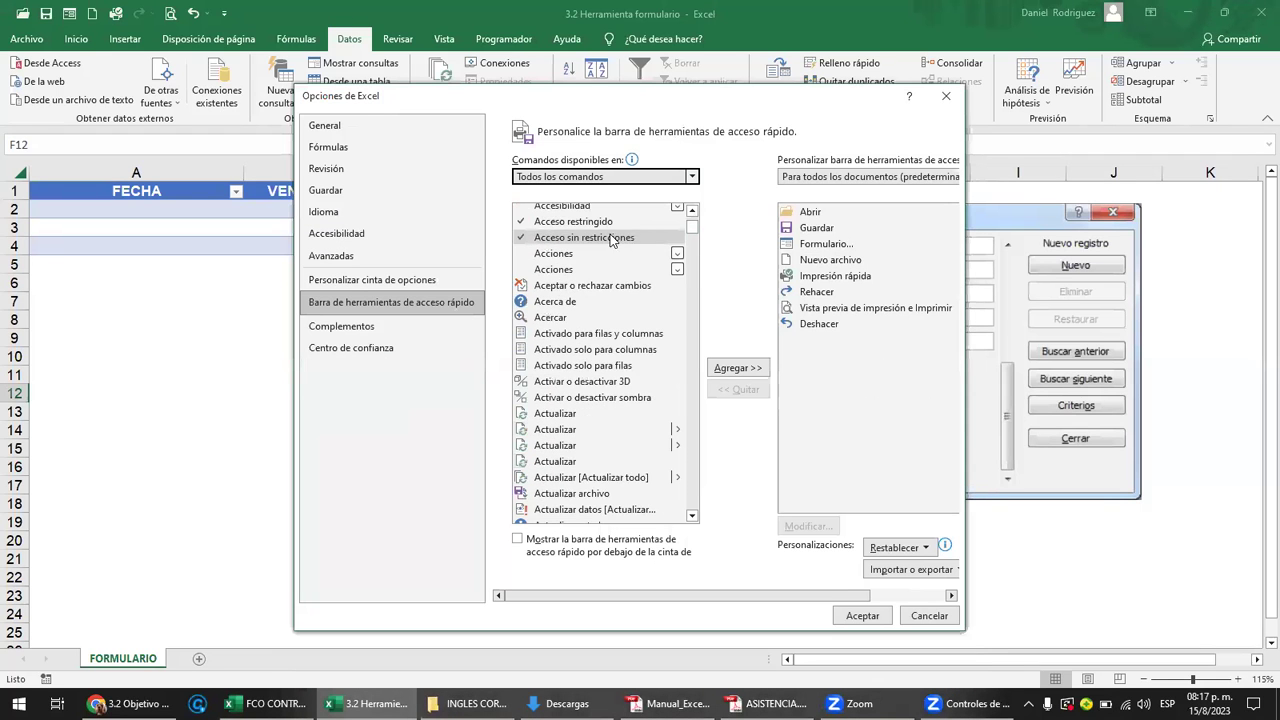
scroll(691, 211, up, 5)
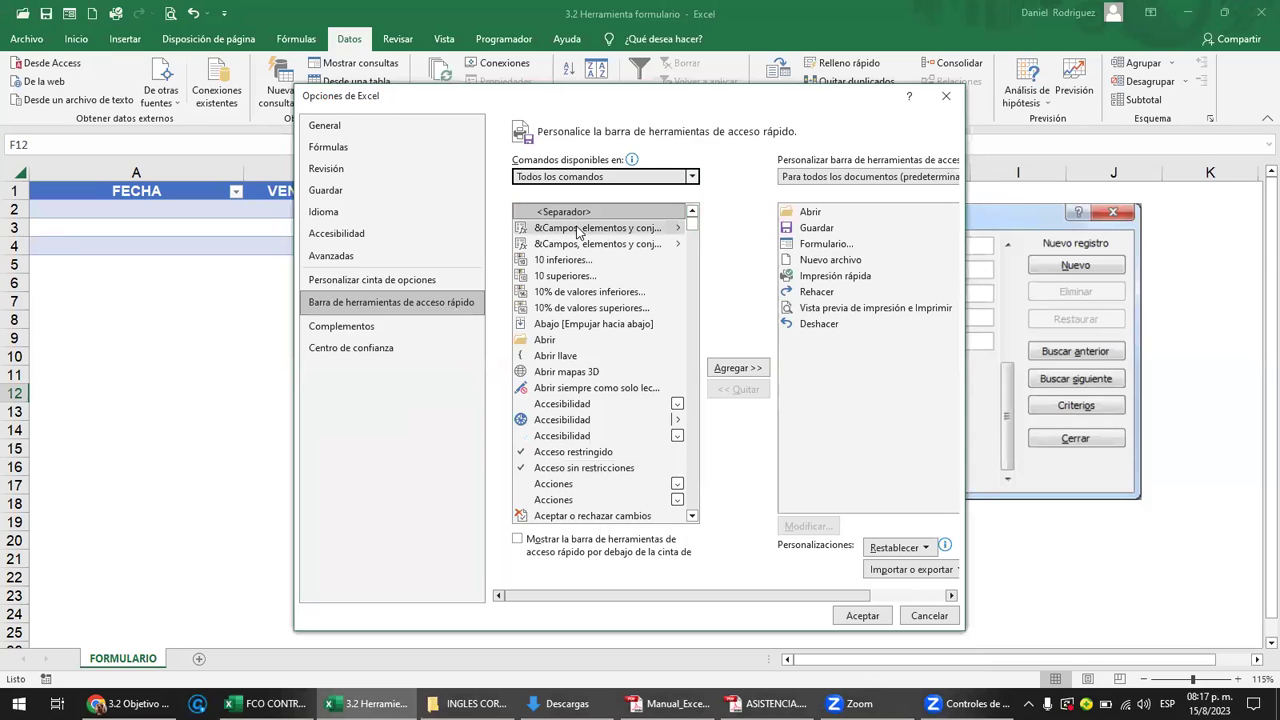
click(559, 296)
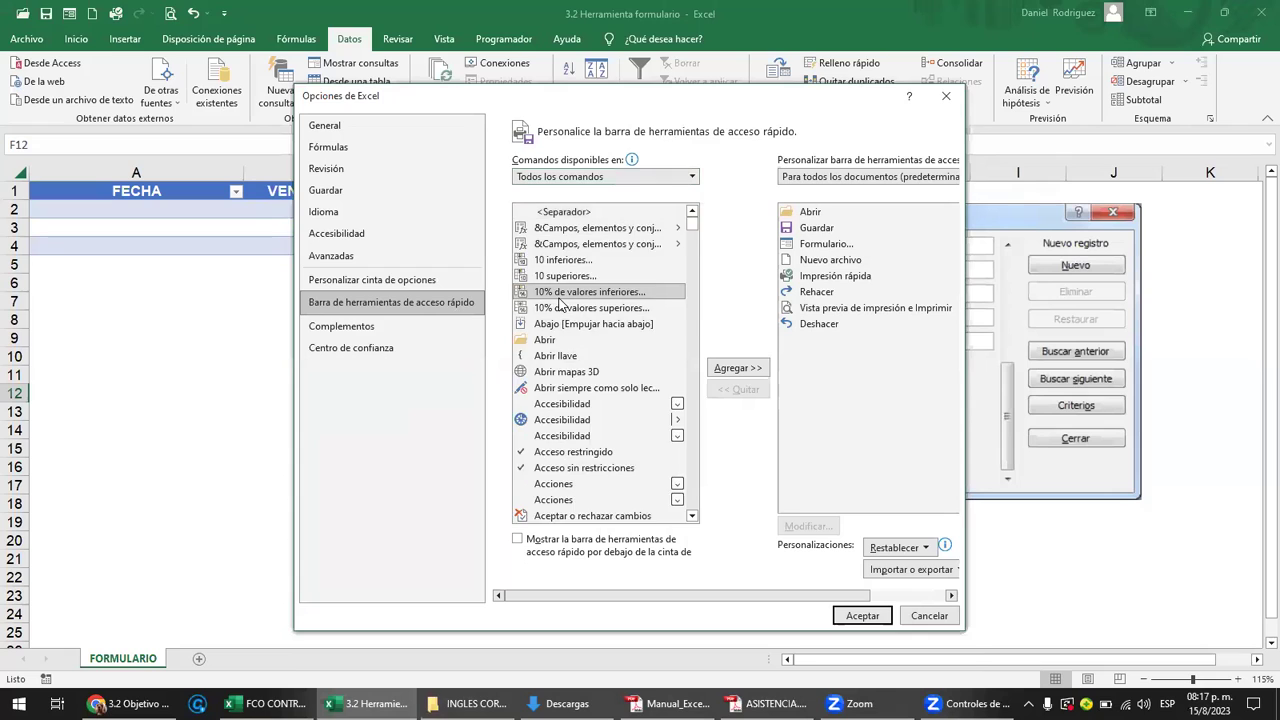
key(f)
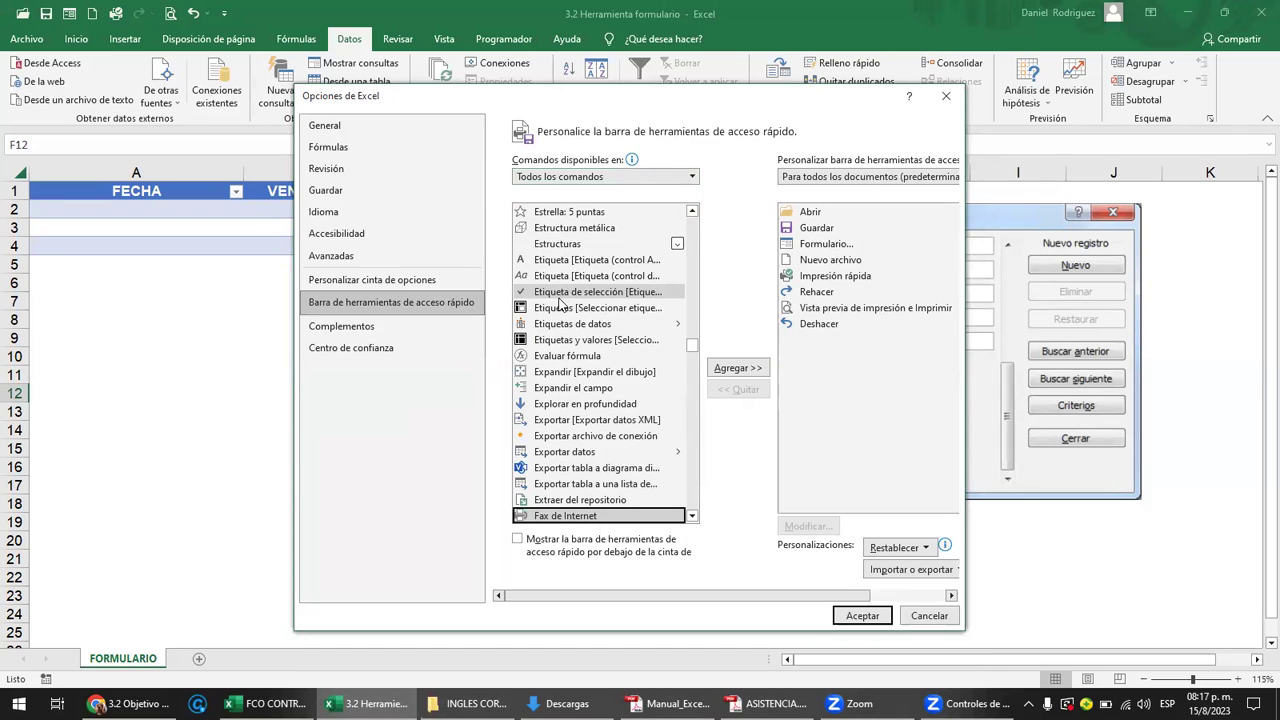
scroll(640, 428, down, 3)
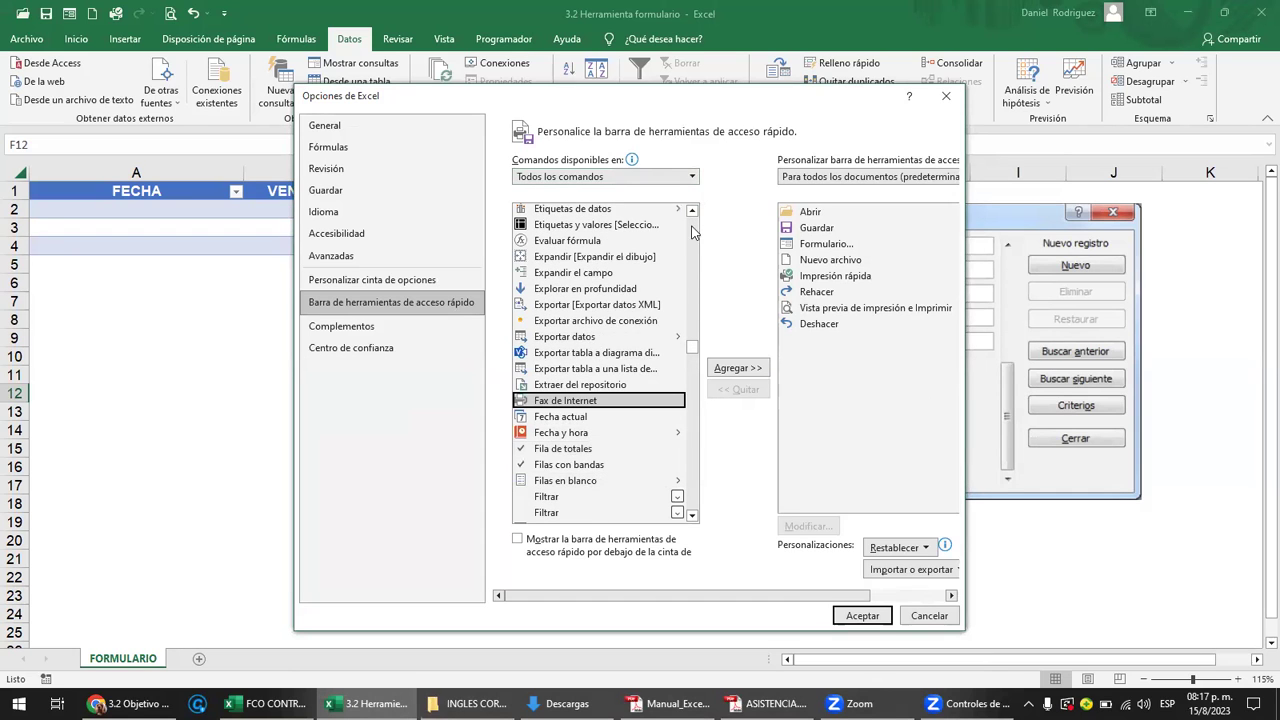
scroll(651, 389, down, 2)
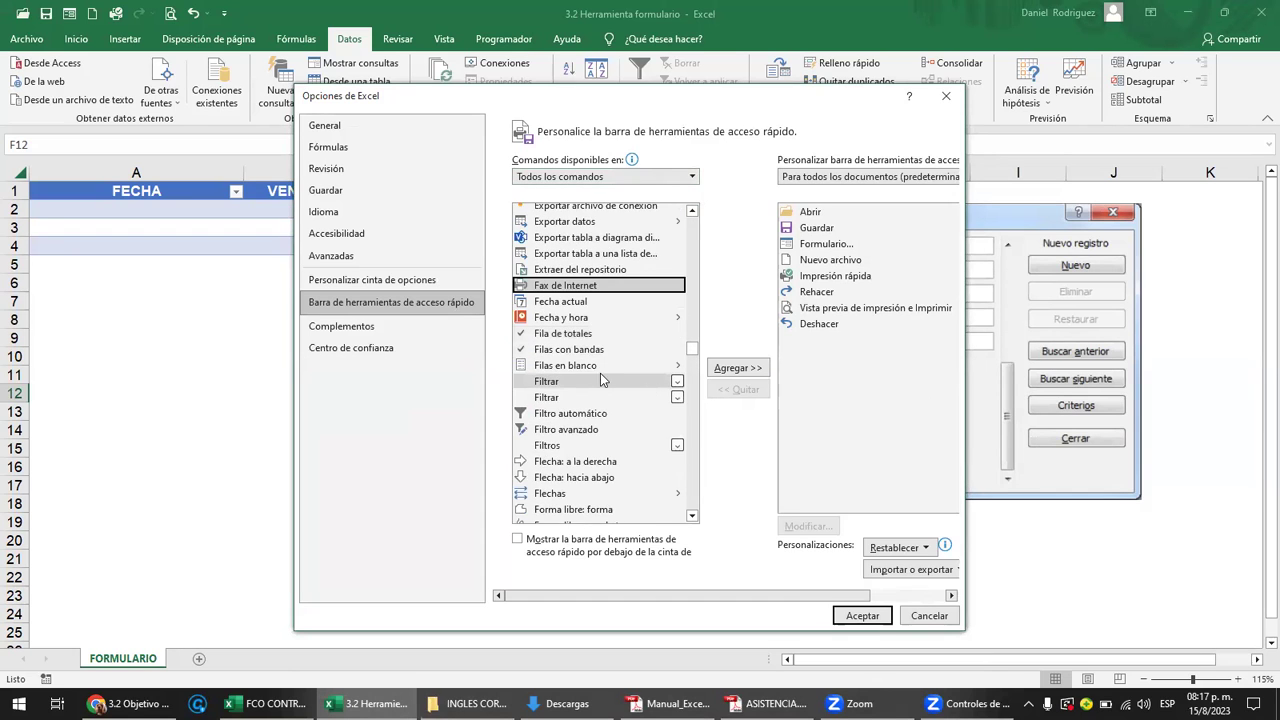
click(692, 517)
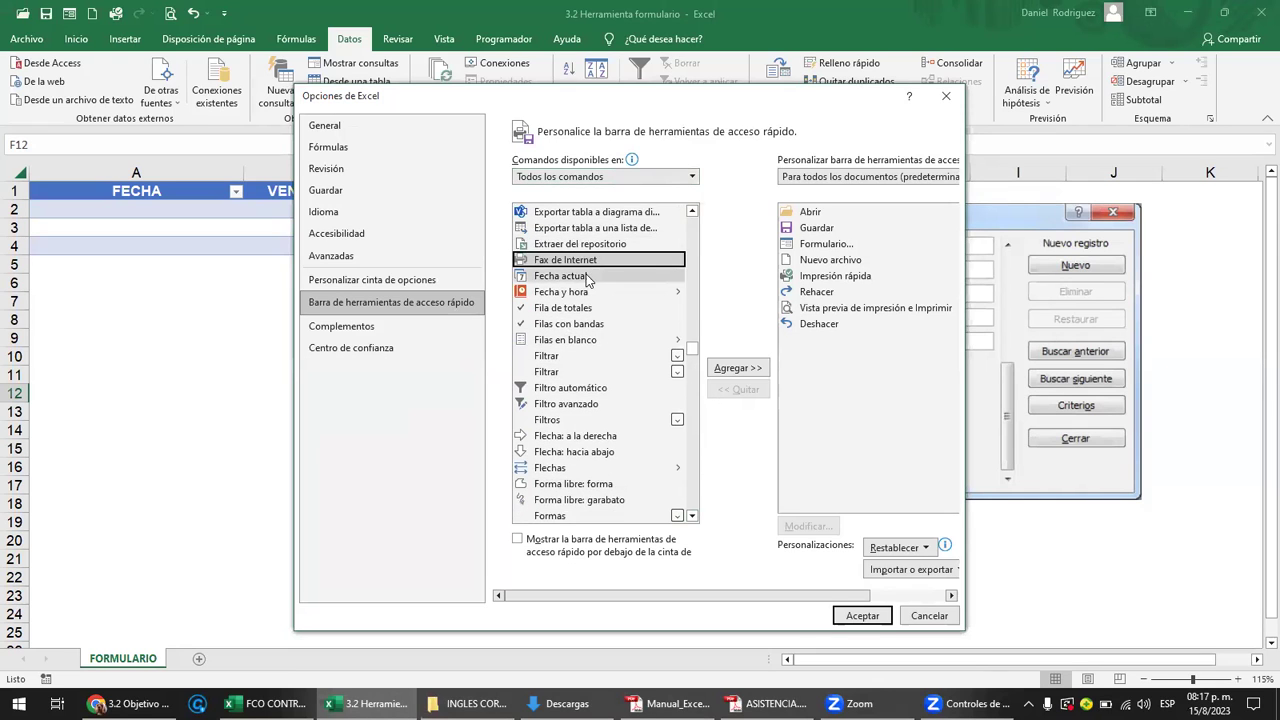
scroll(563, 283, down, 2)
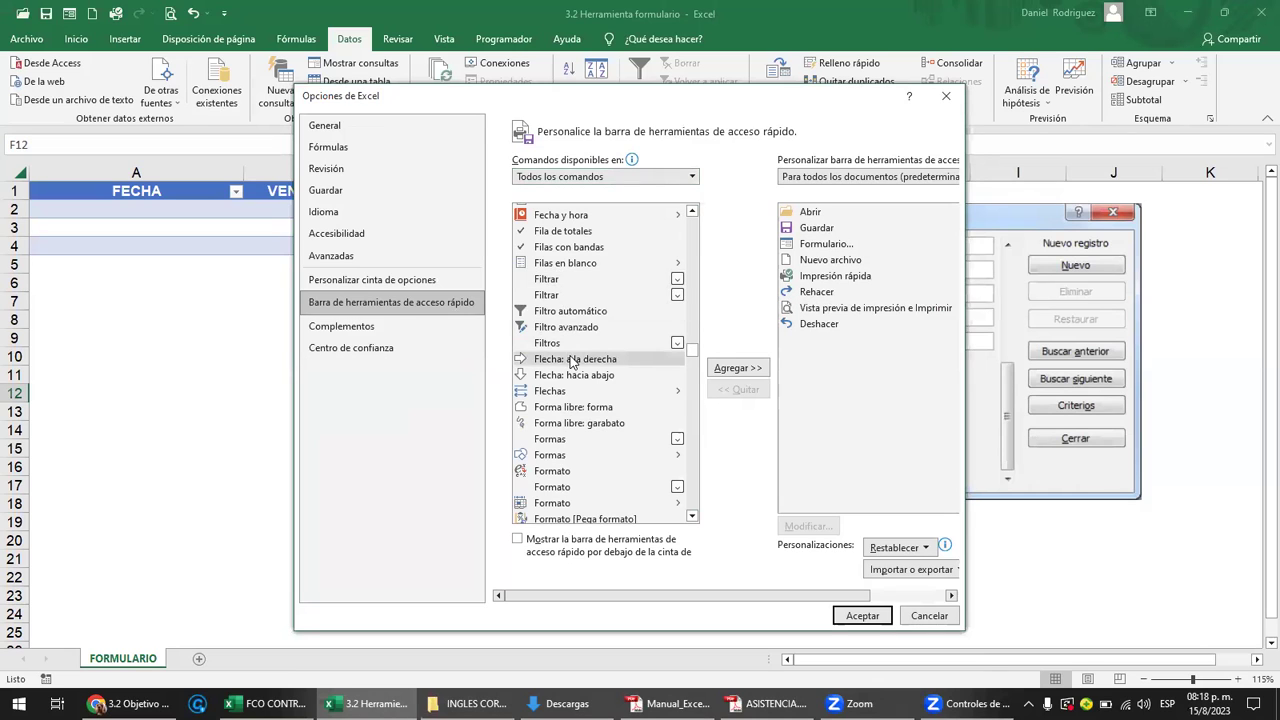
scroll(572, 362, down, 2)
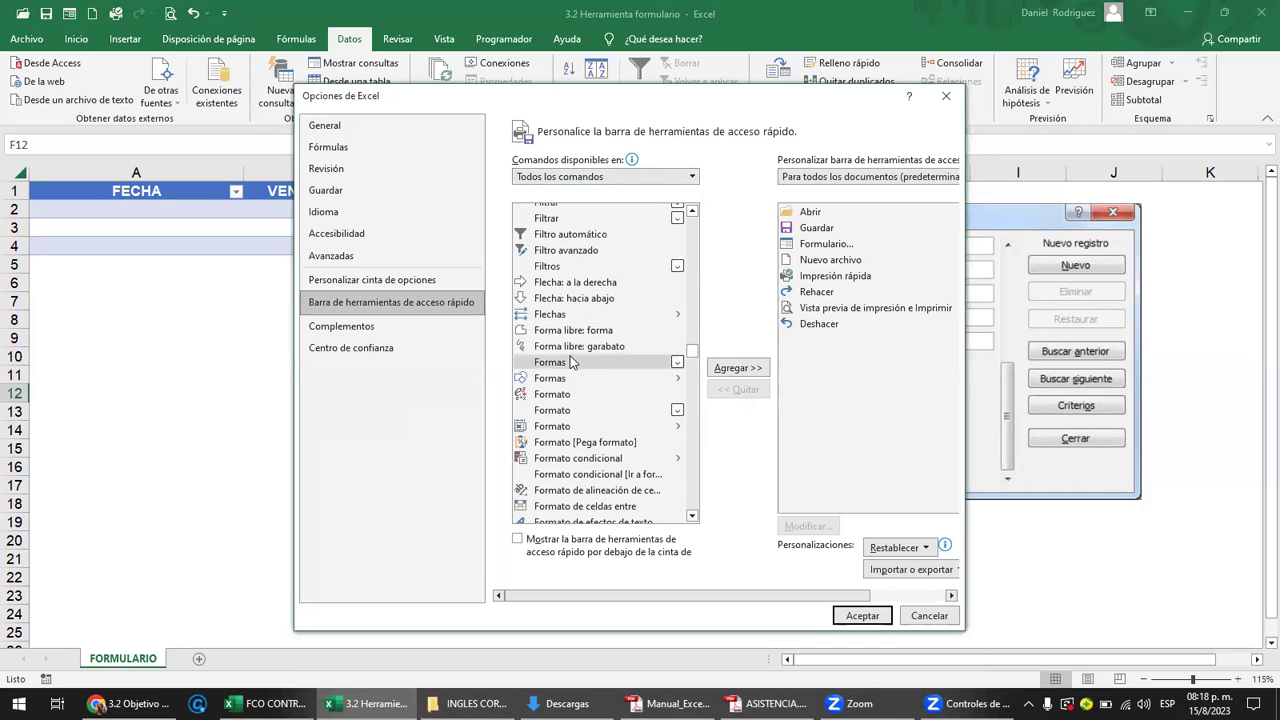
scroll(572, 362, down, 2)
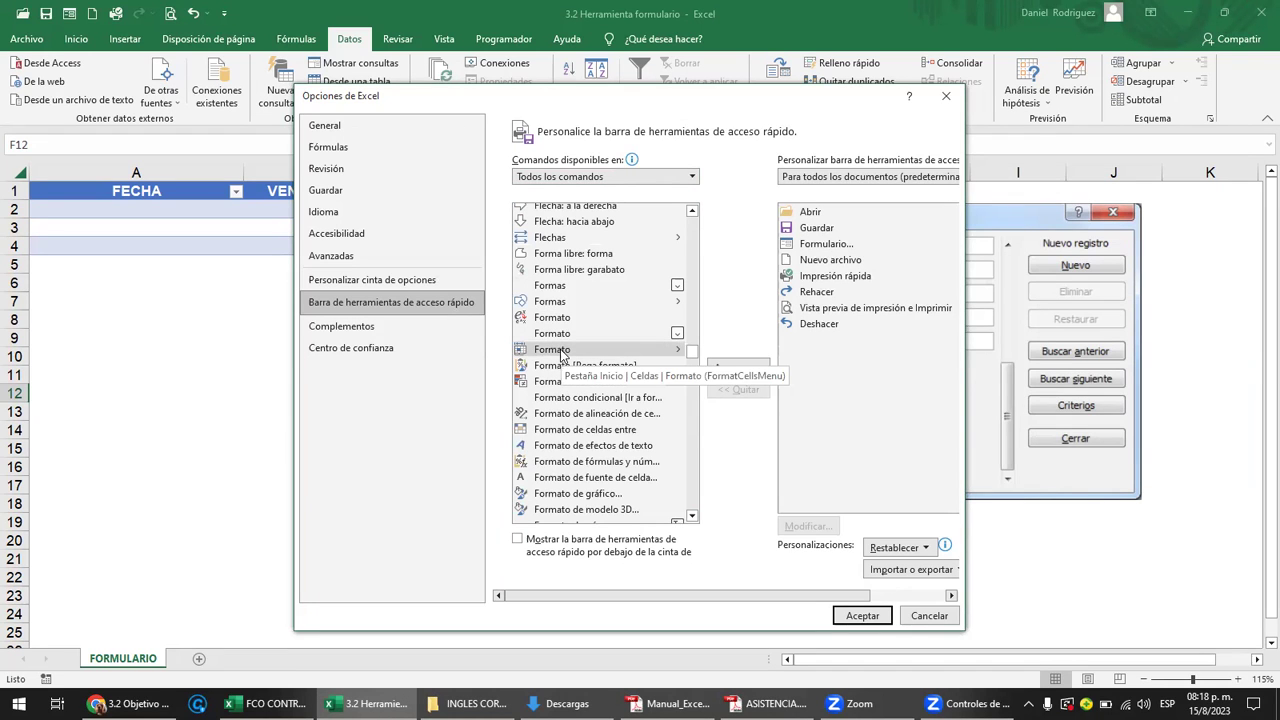
scroll(562, 356, down, 1)
scroll(562, 356, down, 1)
scroll(562, 356, down, 1)
scroll(562, 356, down, 2)
scroll(562, 356, down, 1)
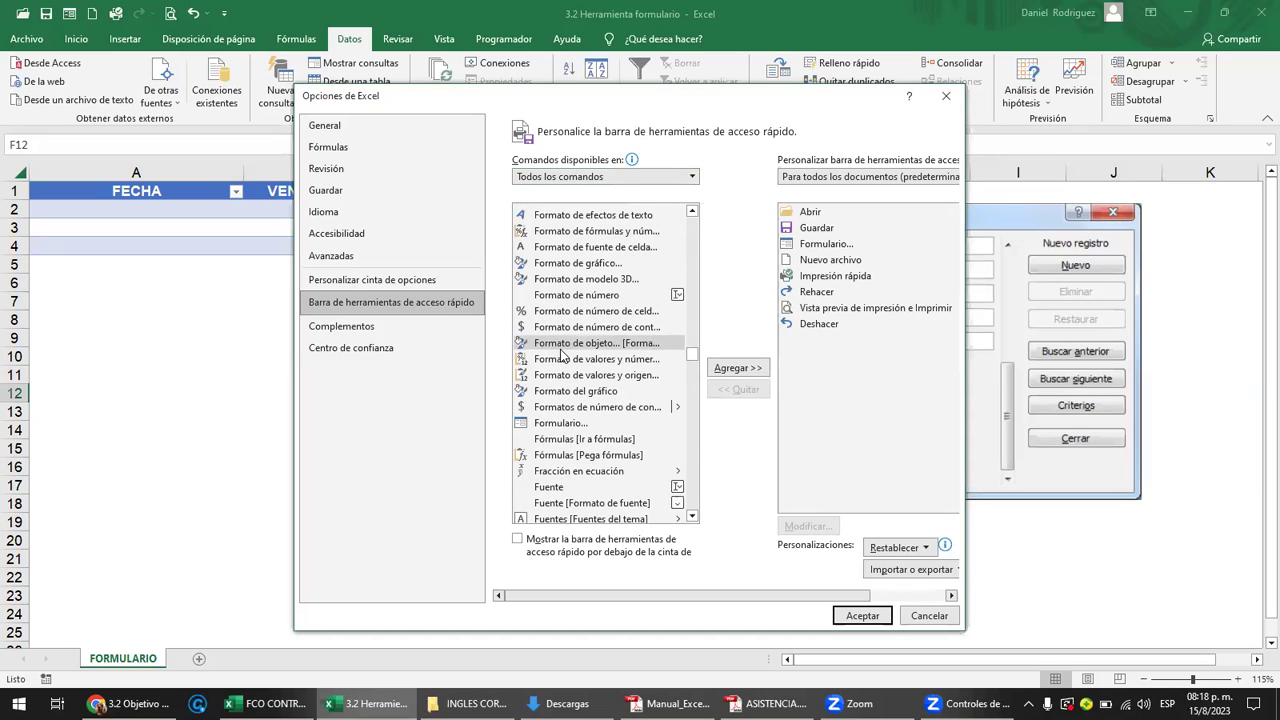
click(547, 427)
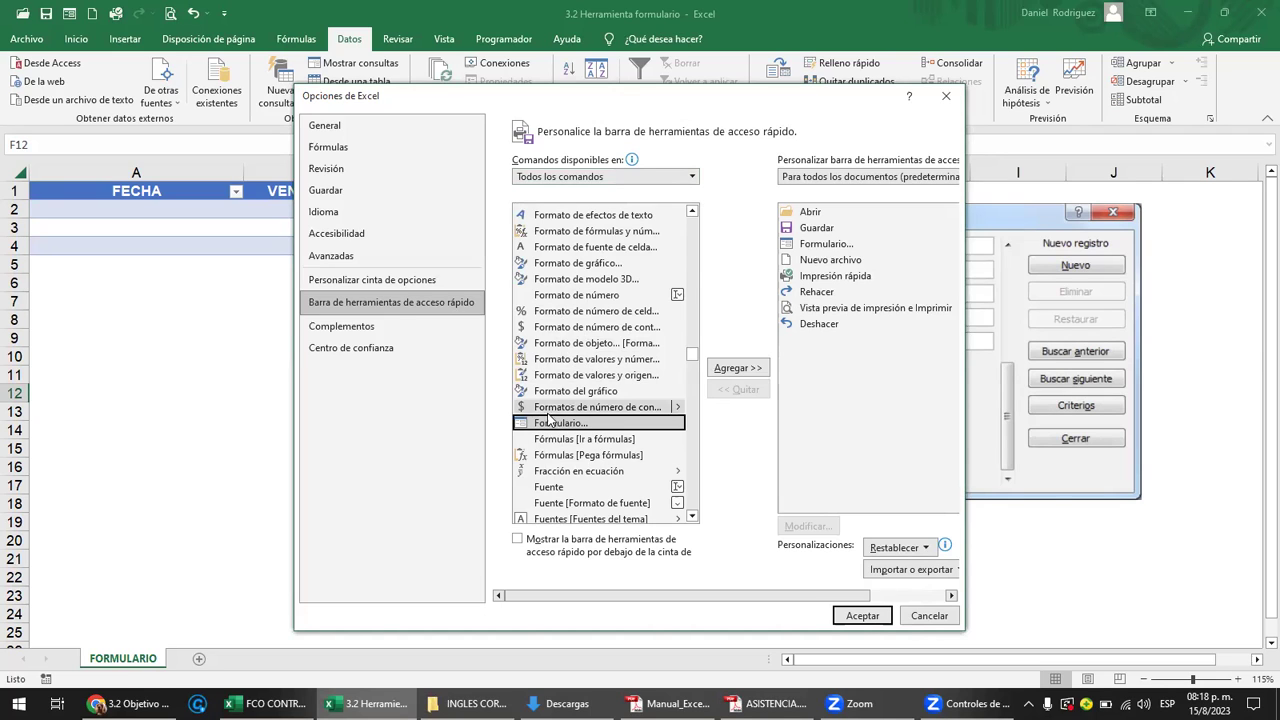
Try adding Formulario twice, dismiss both already-on-toolbar warnings, and close Options with Aceptar.
click(729, 368)
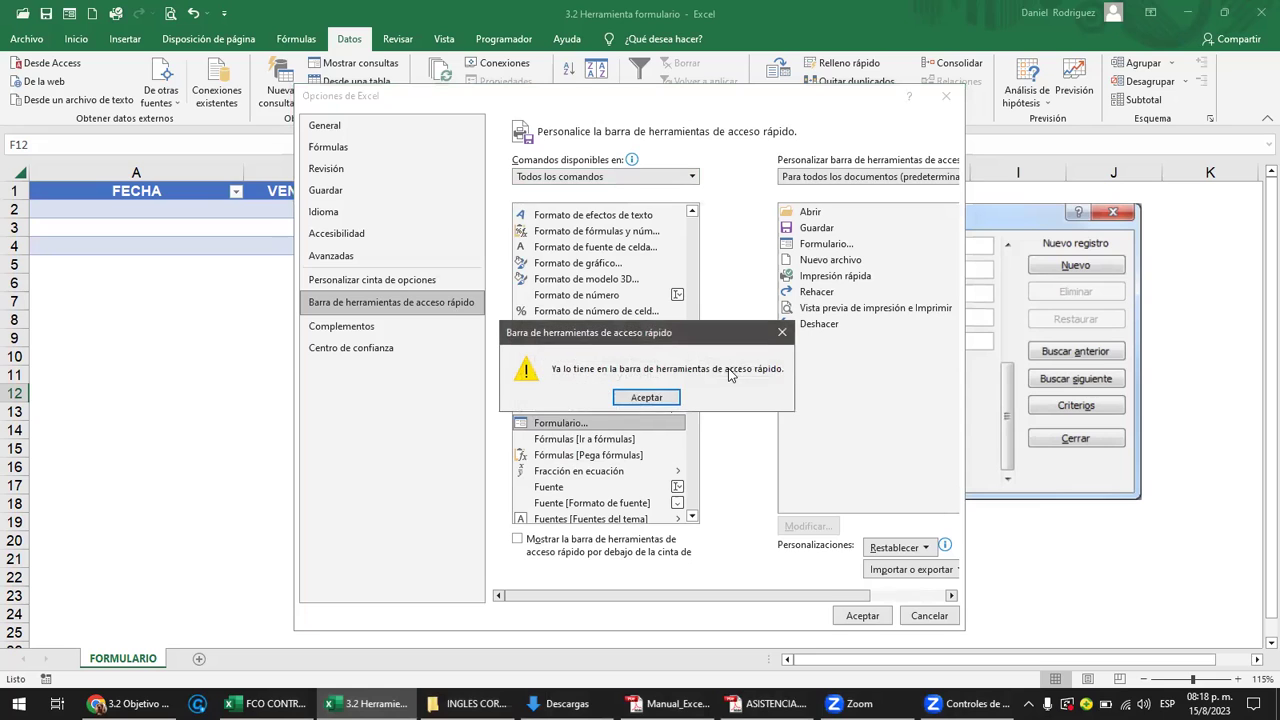
click(638, 400)
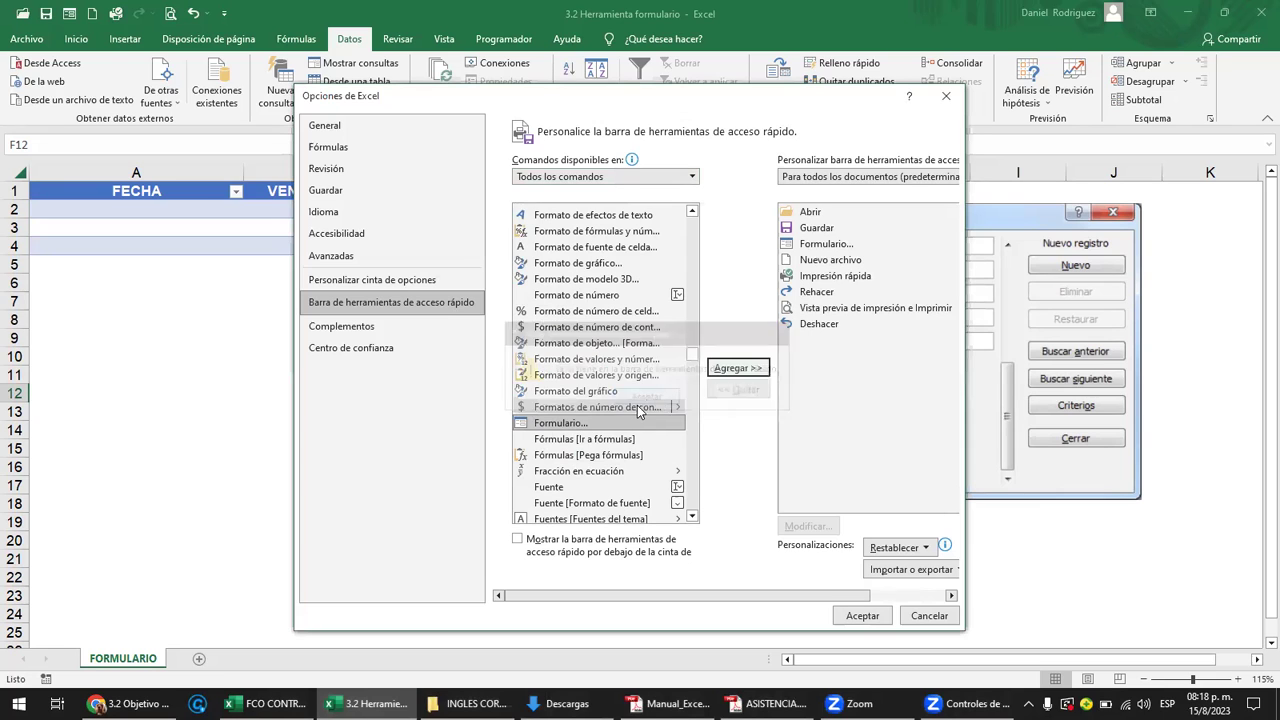
click(748, 370)
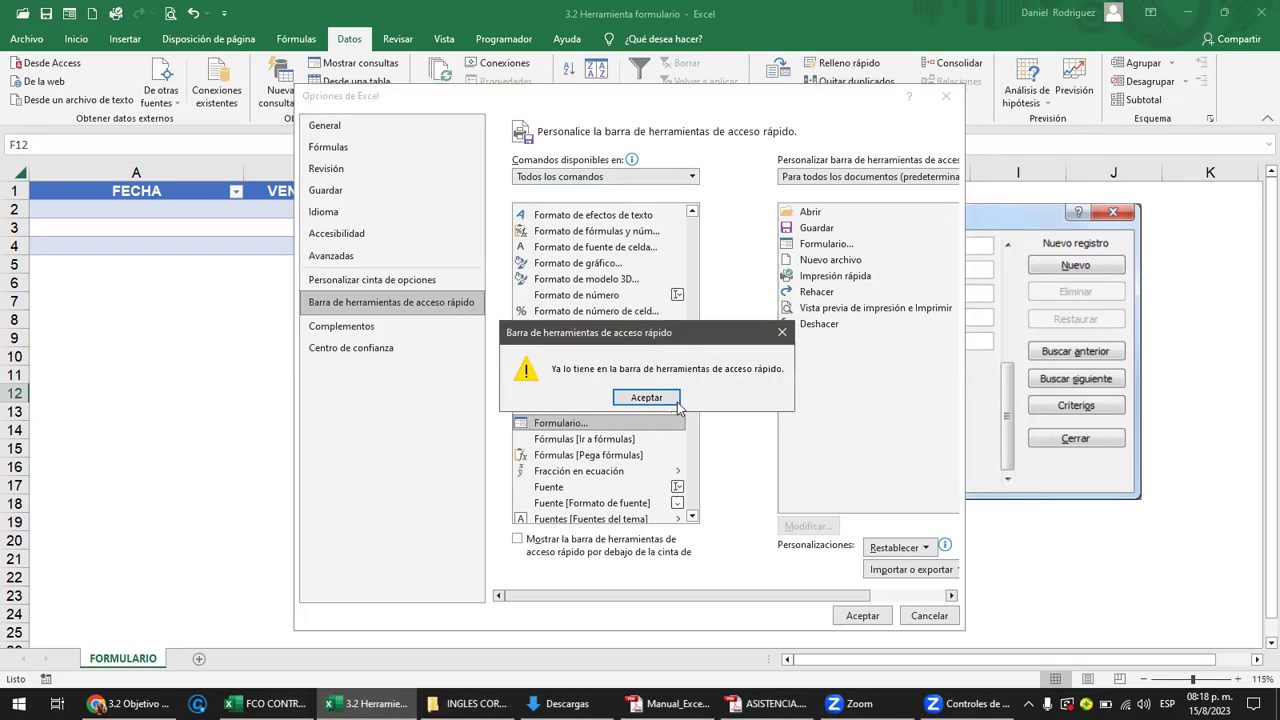
click(645, 400)
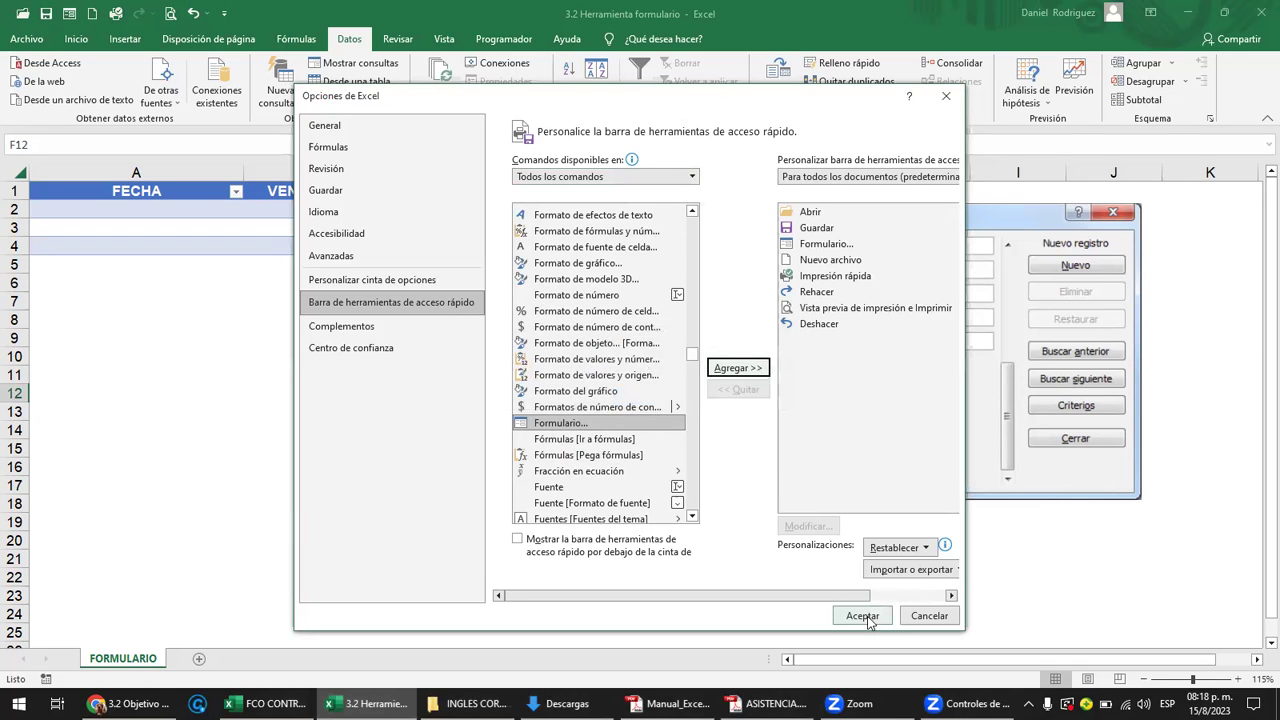
click(862, 616)
Try the Formulario toolbar button, dismiss the range warning, then select E9 and the CANTIDAD header D1.
click(70, 15)
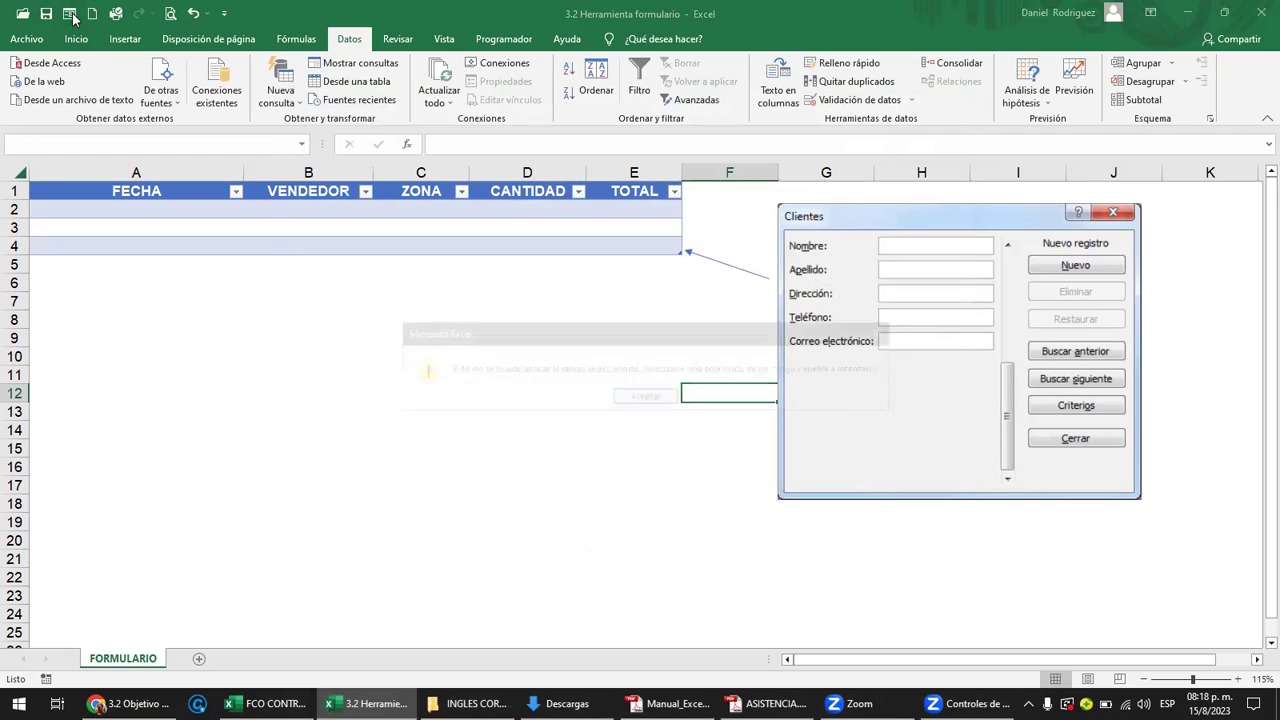
click(657, 407)
click(645, 335)
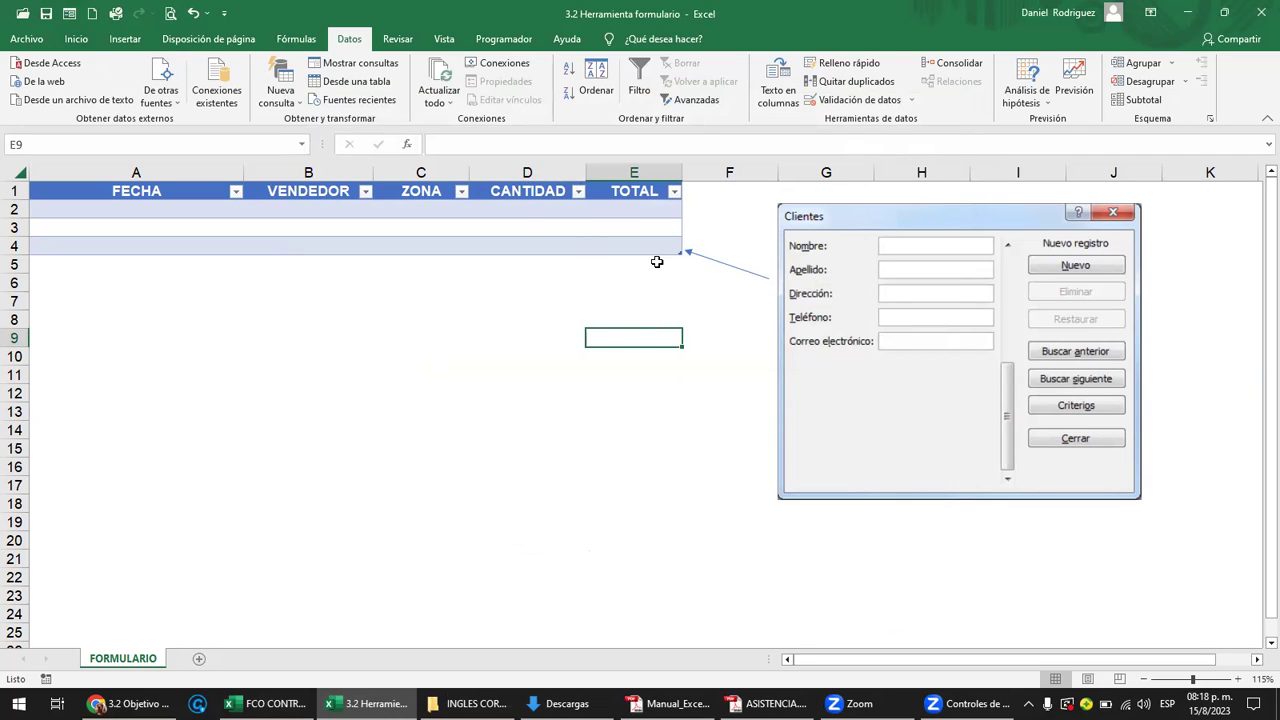
click(508, 190)
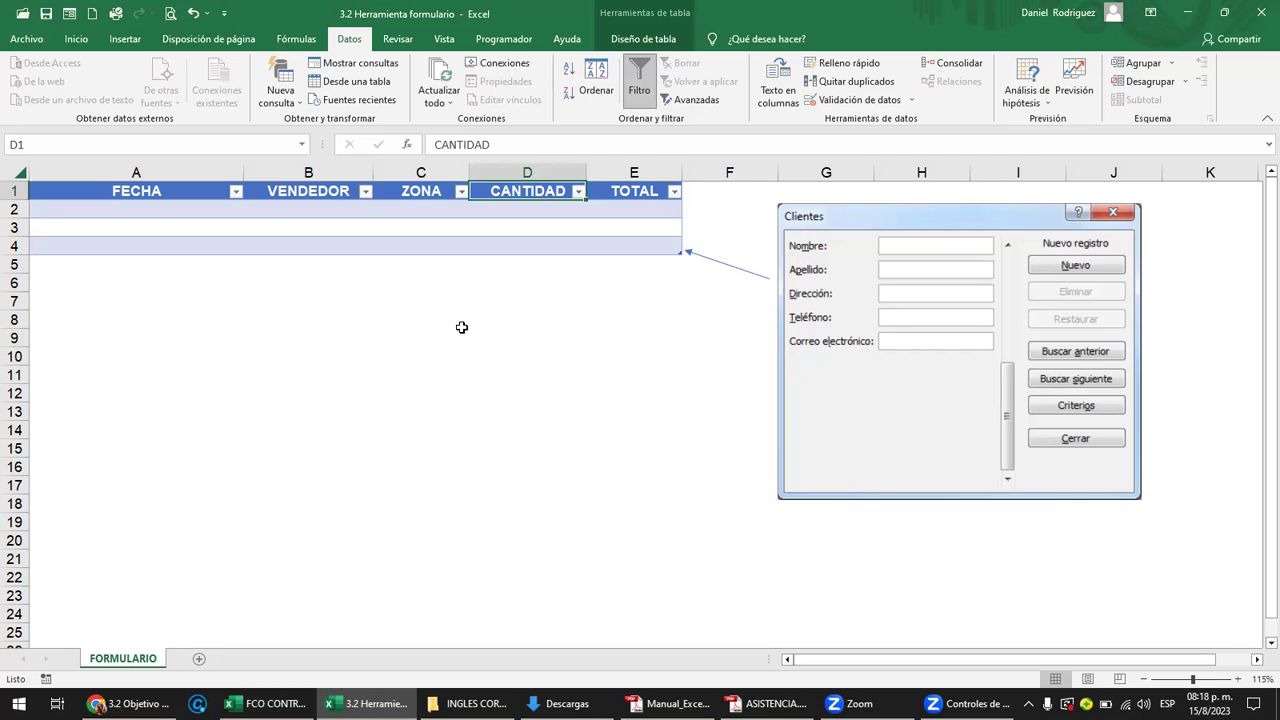
From empty cell F7, try the Formulario button and close the resulting range warning.
click(695, 298)
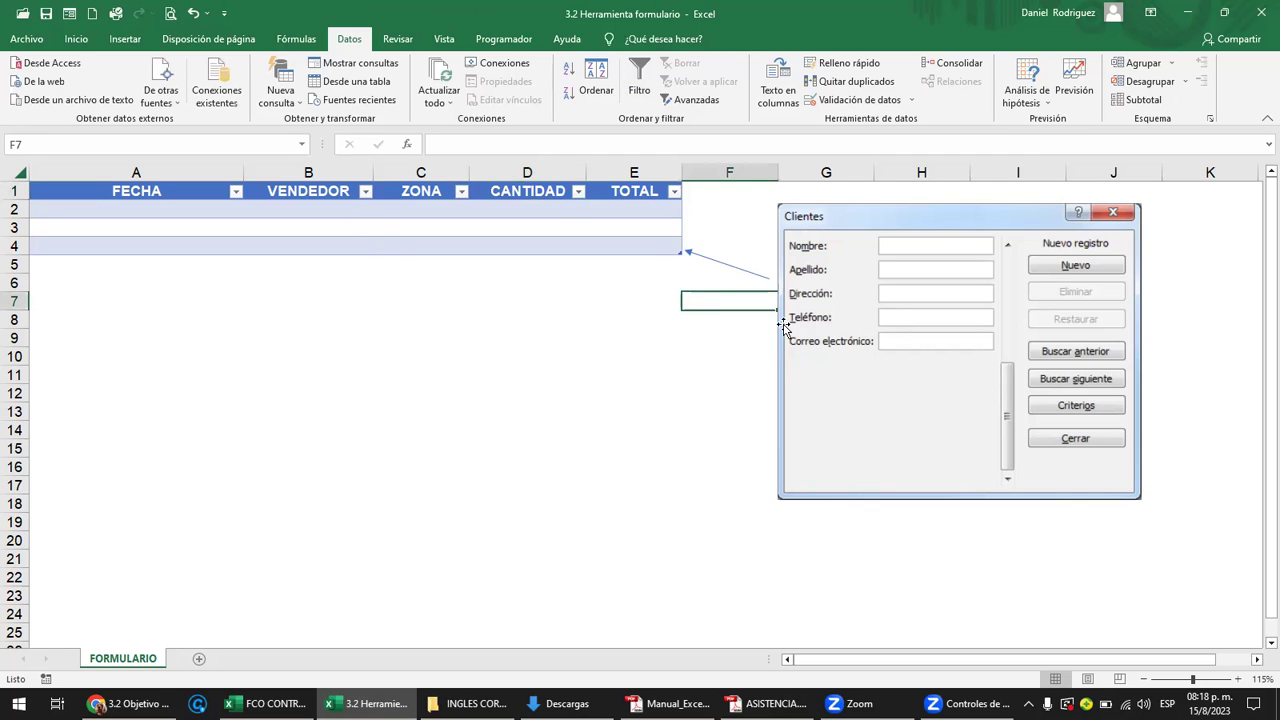
click(69, 13)
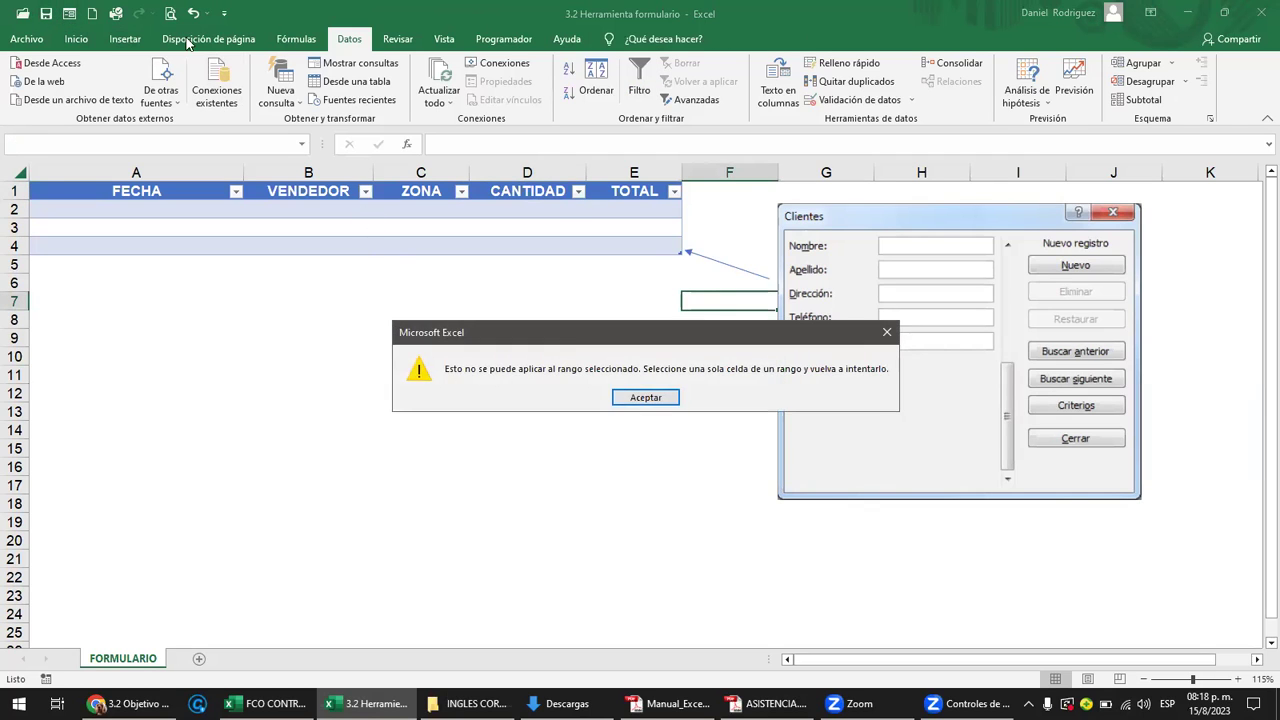
click(886, 333)
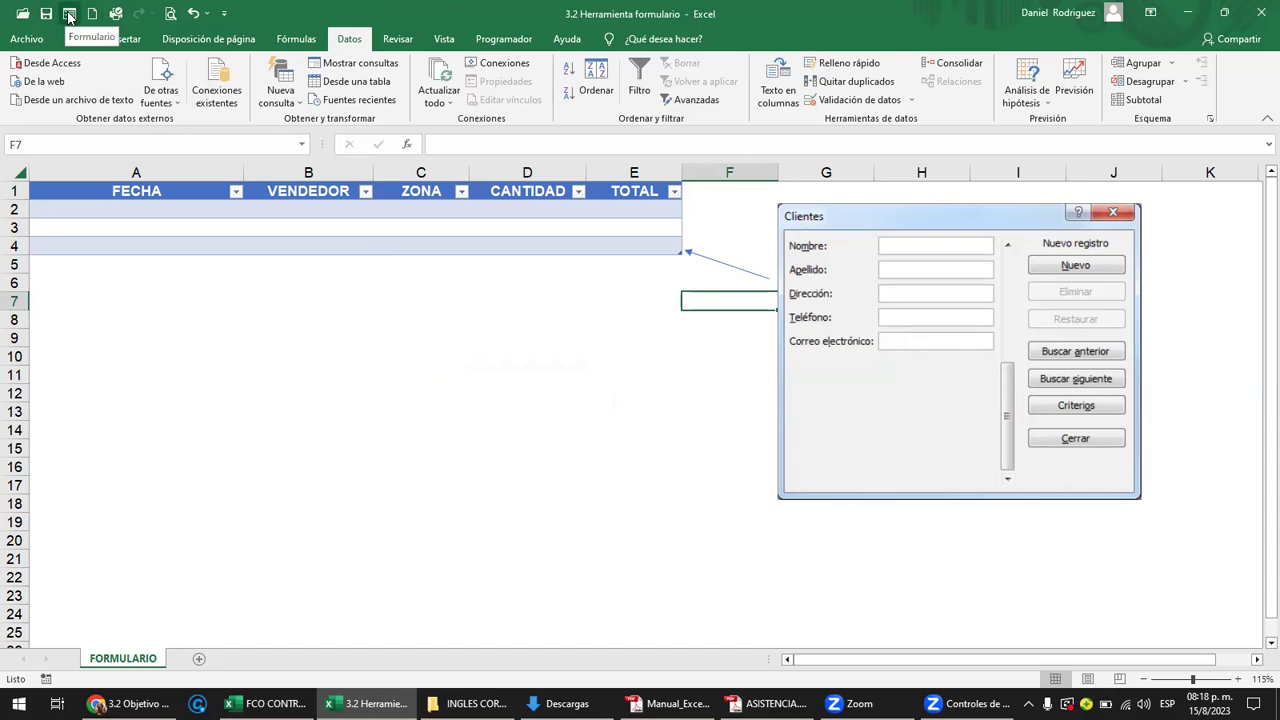
On the Quick Access Toolbar options page, remove Formulario... from the toolbar and confirm with Aceptar.
click(28, 39)
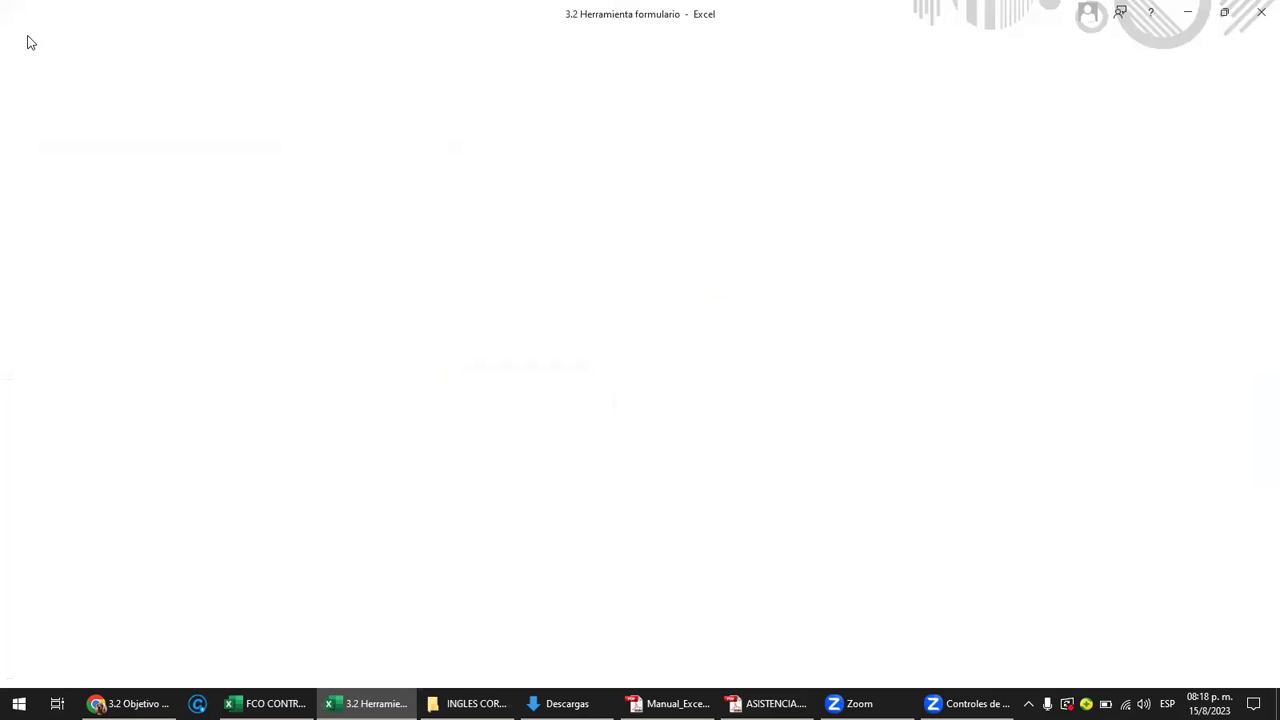
click(45, 659)
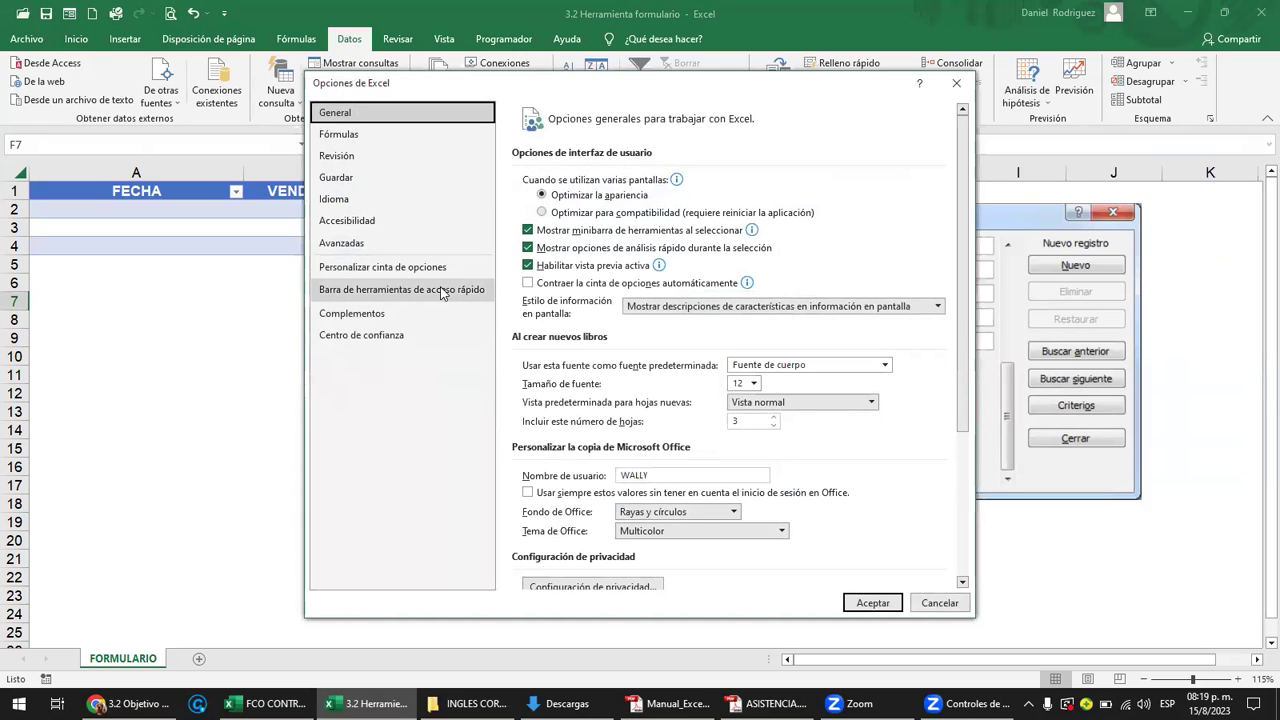
click(444, 294)
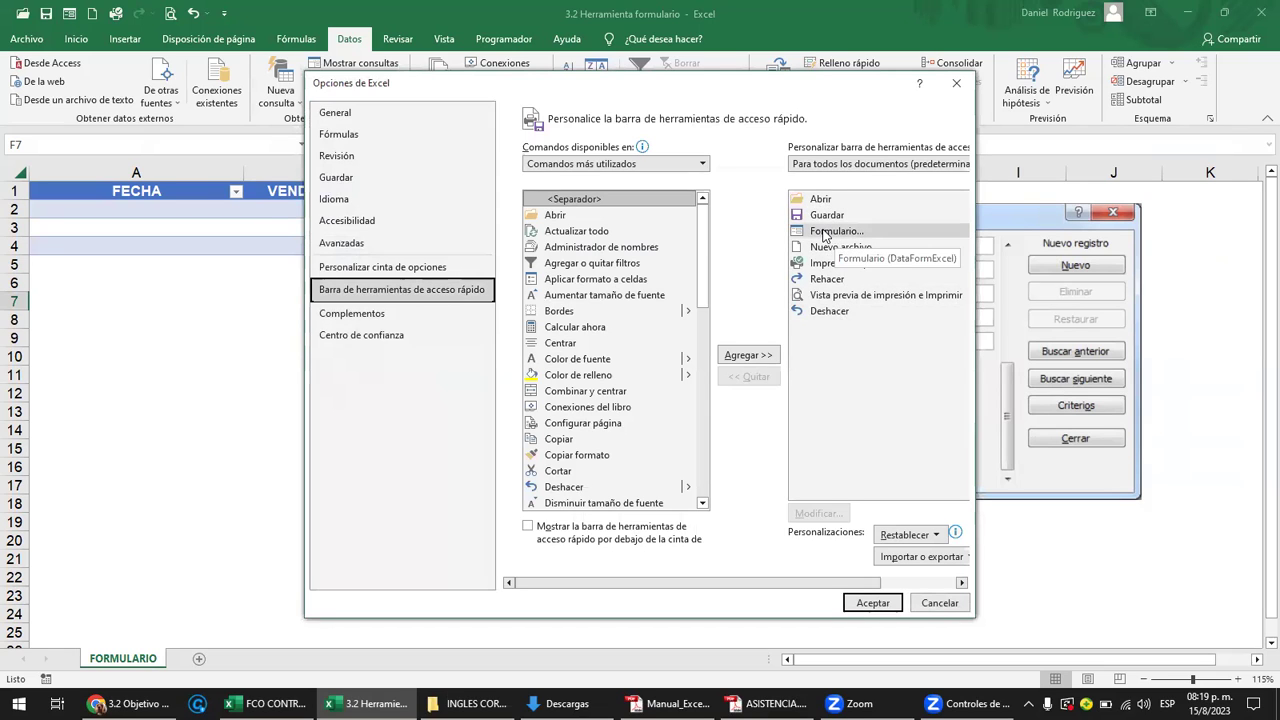
click(824, 235)
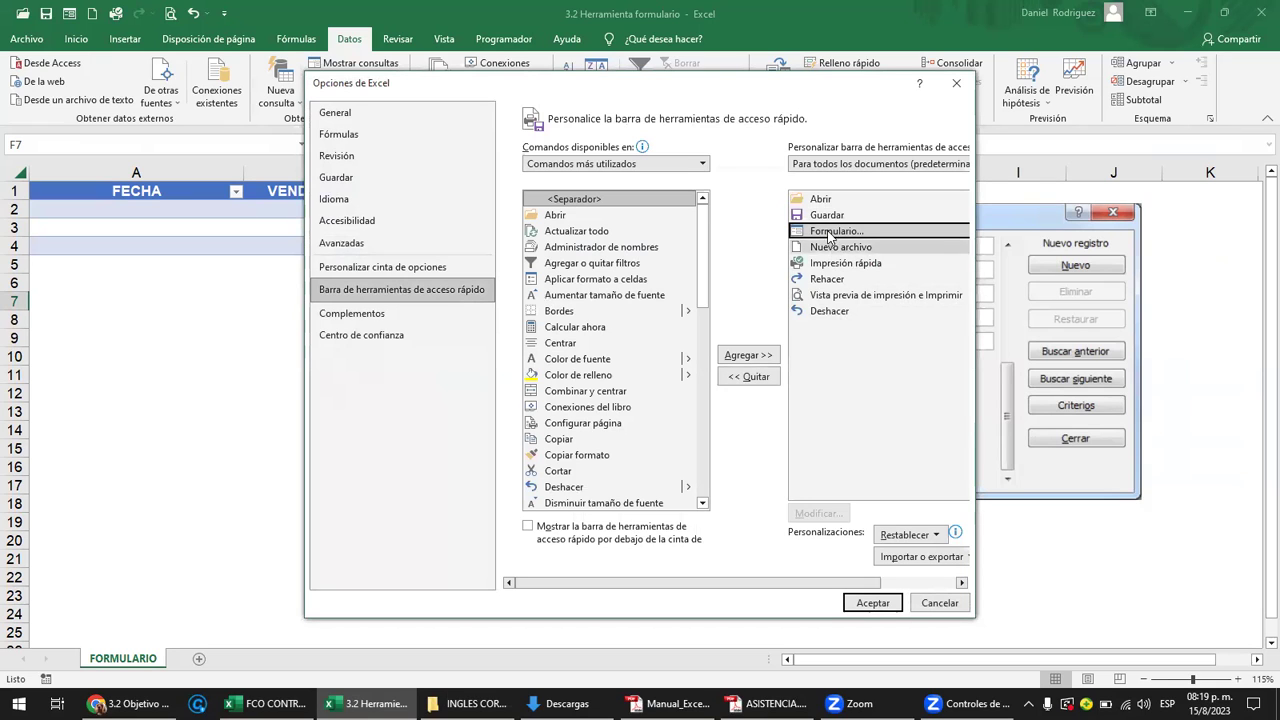
click(755, 378)
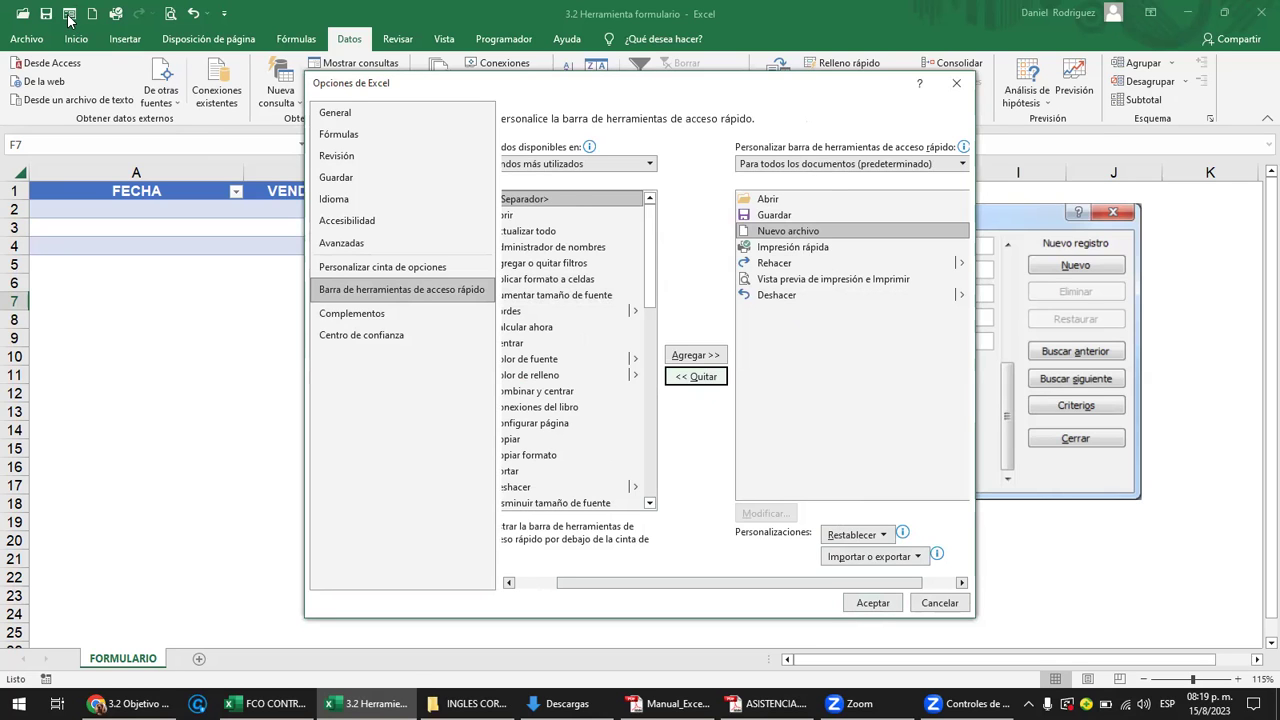
click(872, 603)
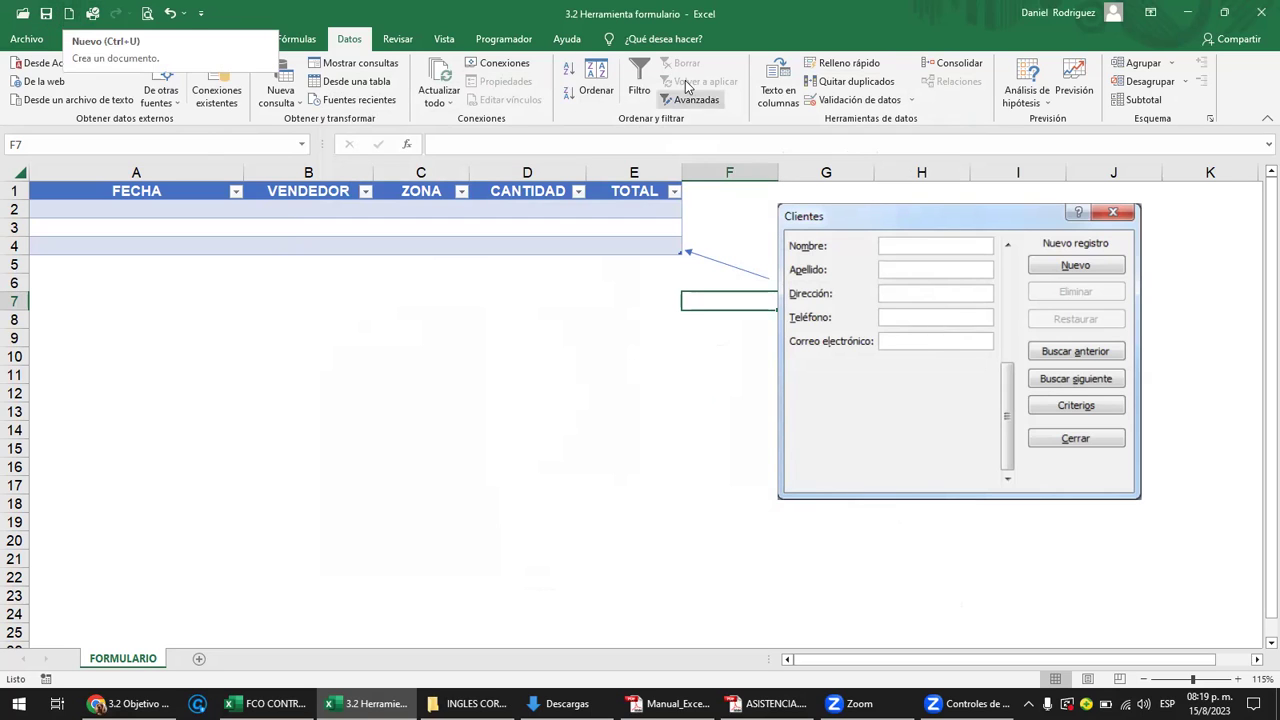
click(647, 40)
text(FORMULA)
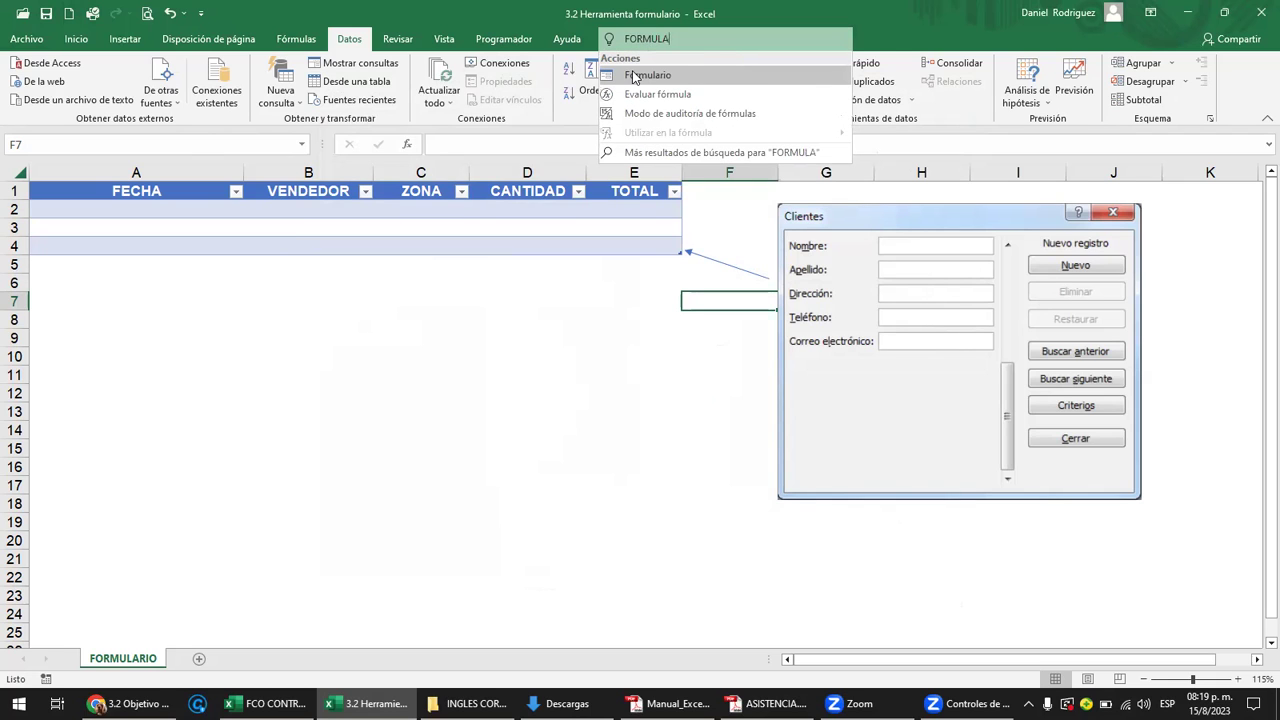
click(630, 76)
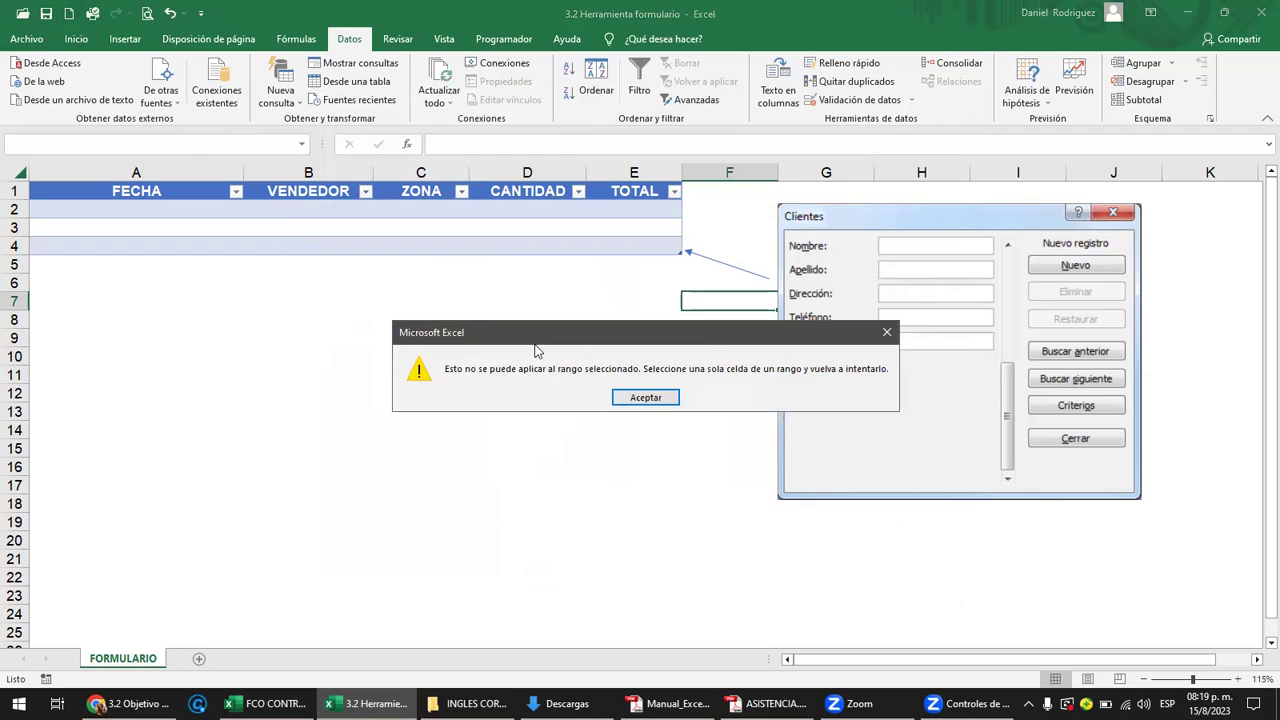
click(656, 397)
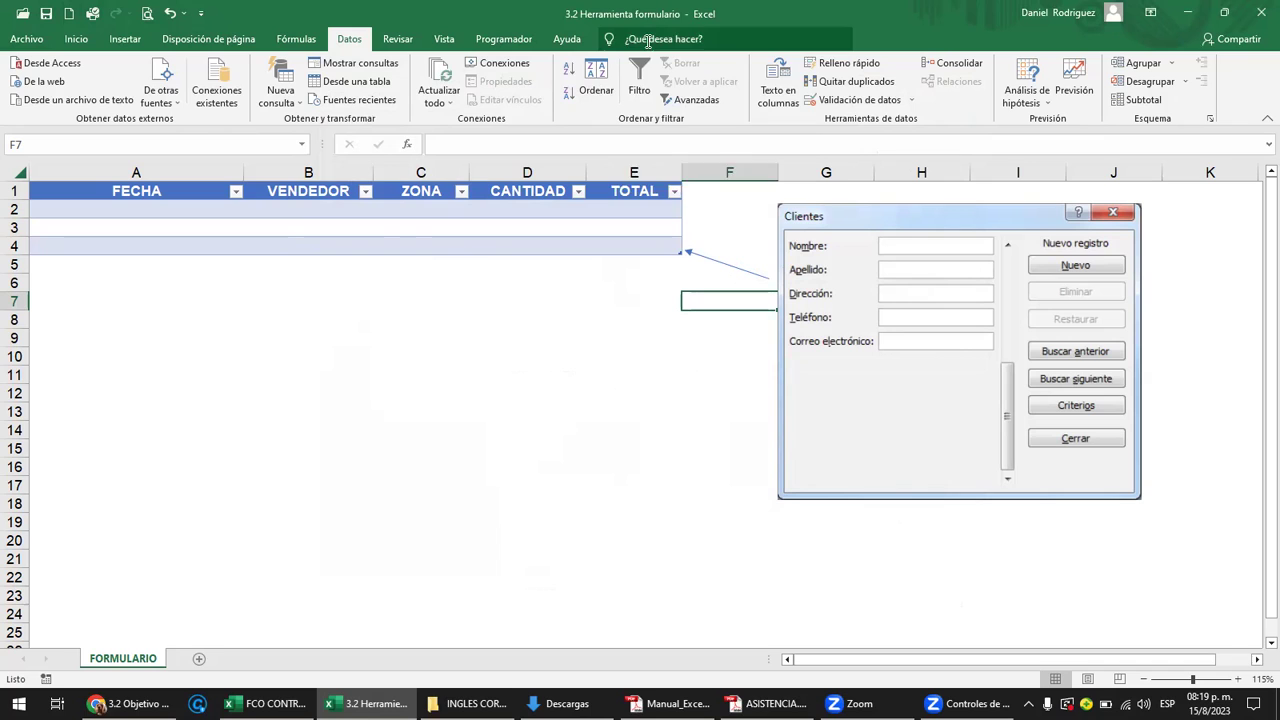
click(648, 41)
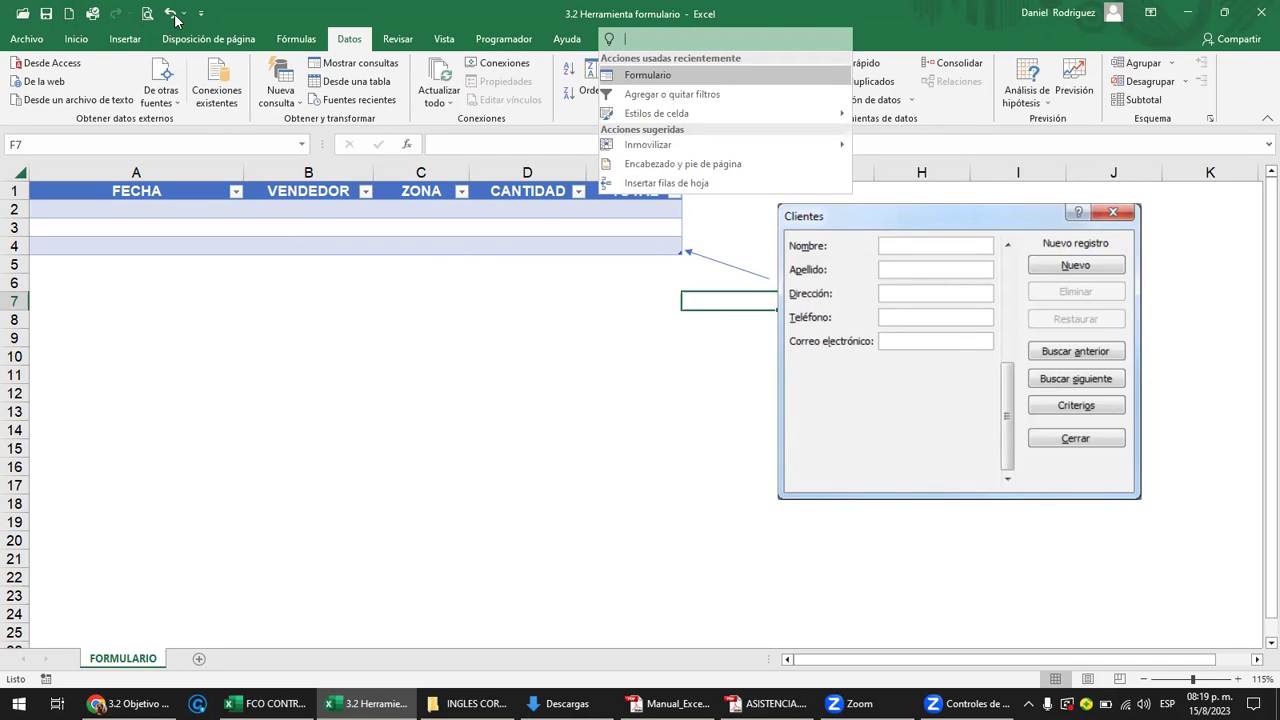
click(258, 22)
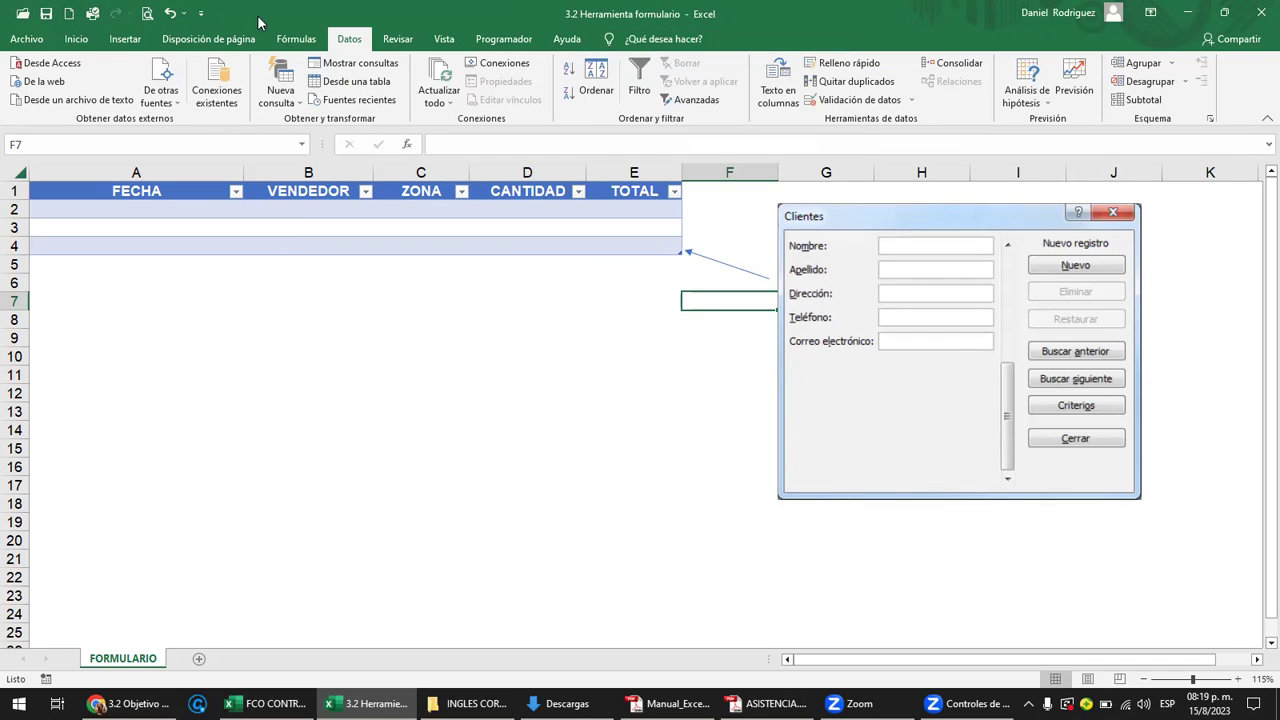
Open the Quick Access Toolbar options page and list commands from Todos los comandos.
click(24, 42)
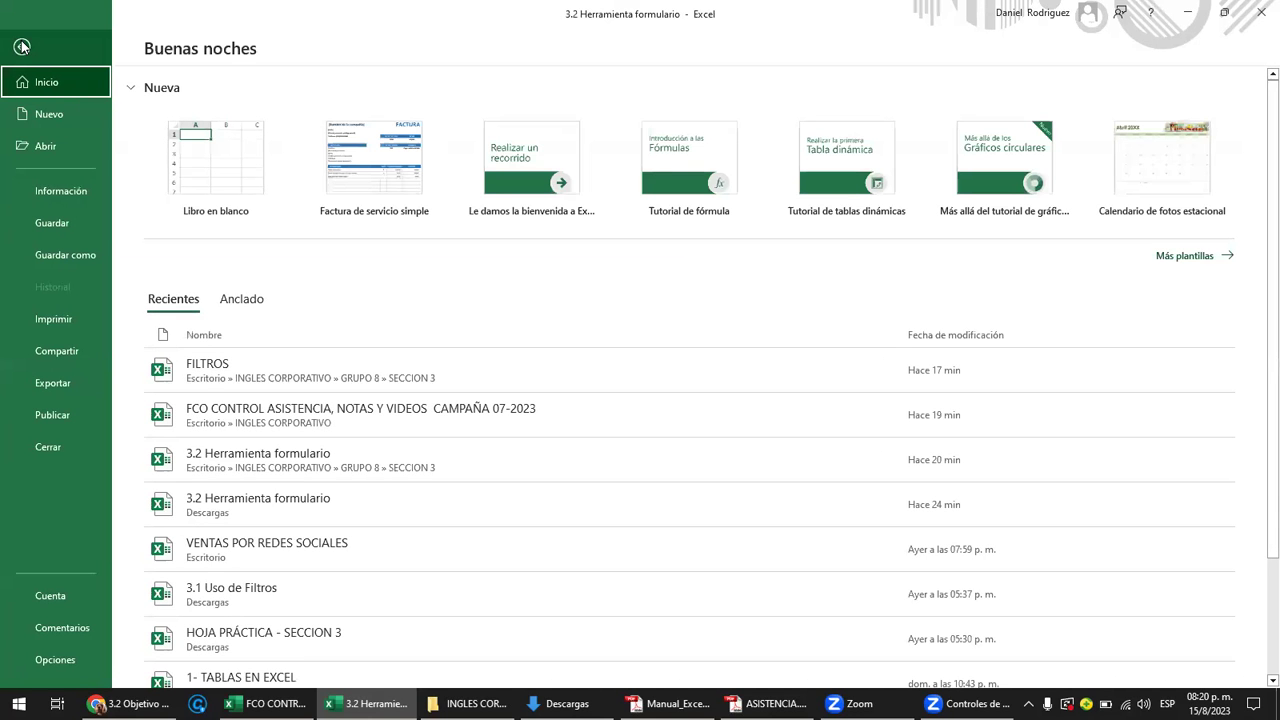
key(Escape)
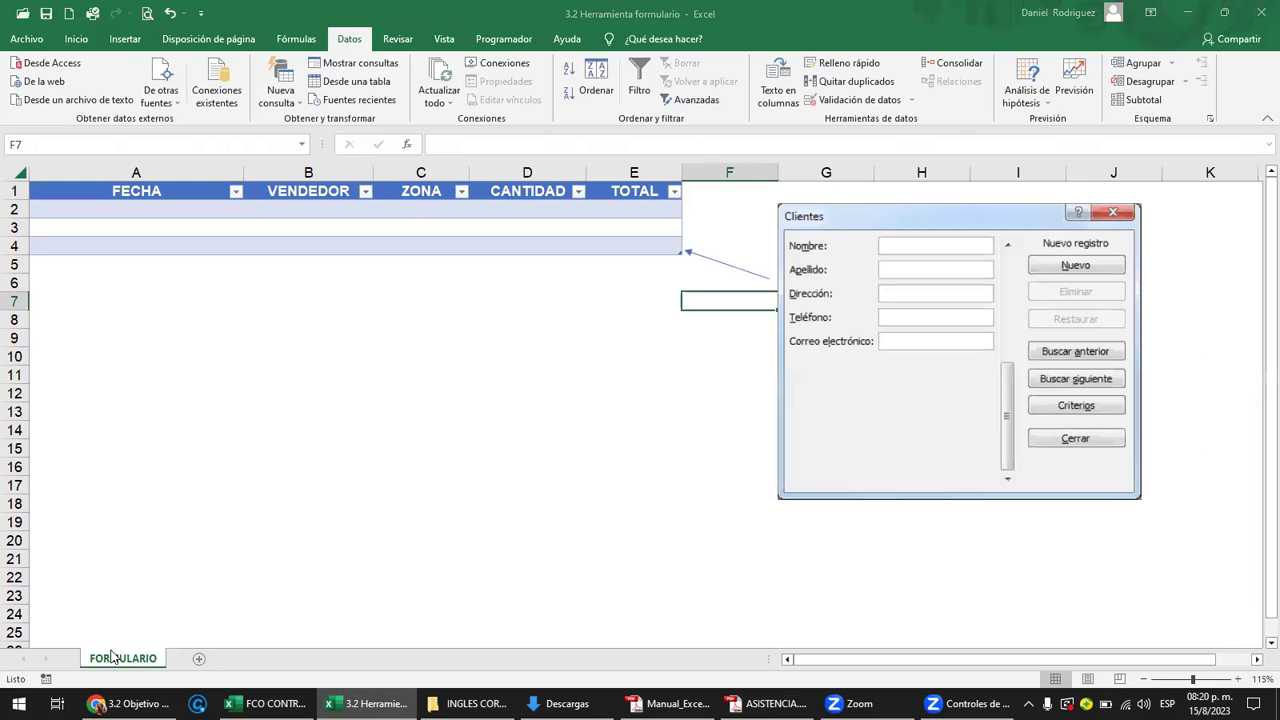
drag(469, 85, 531, 153)
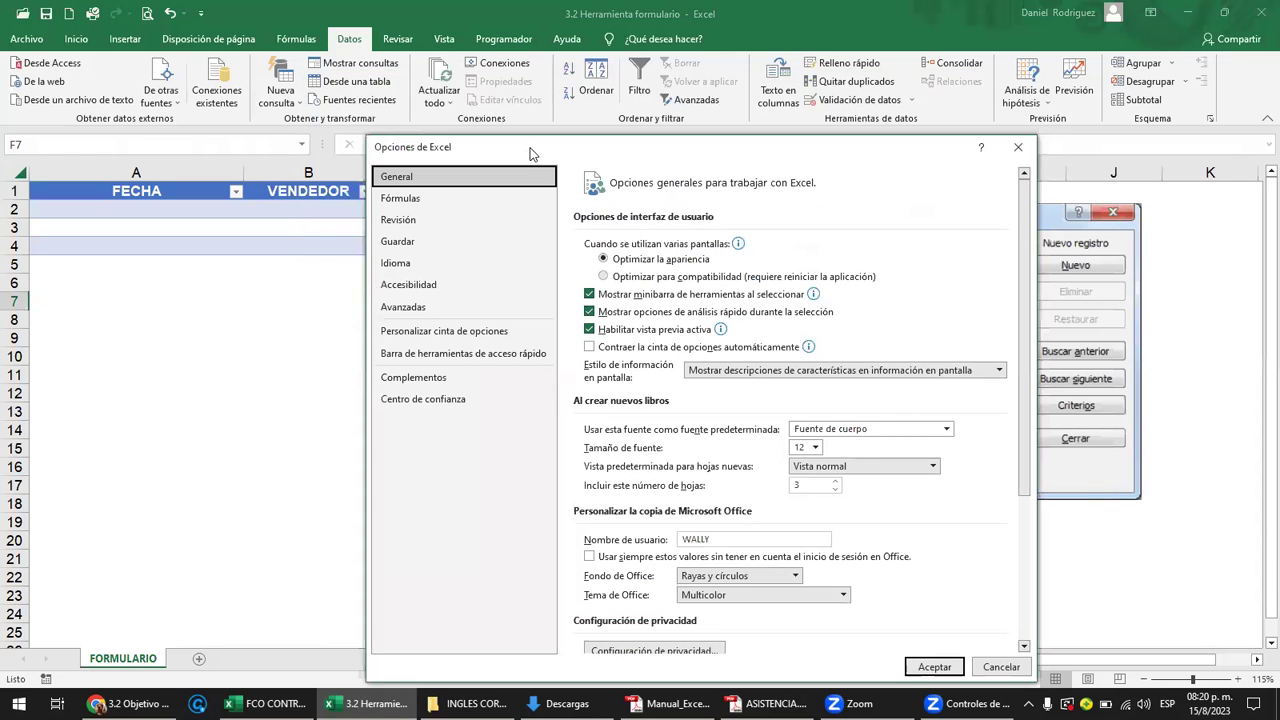
drag(408, 154, 410, 113)
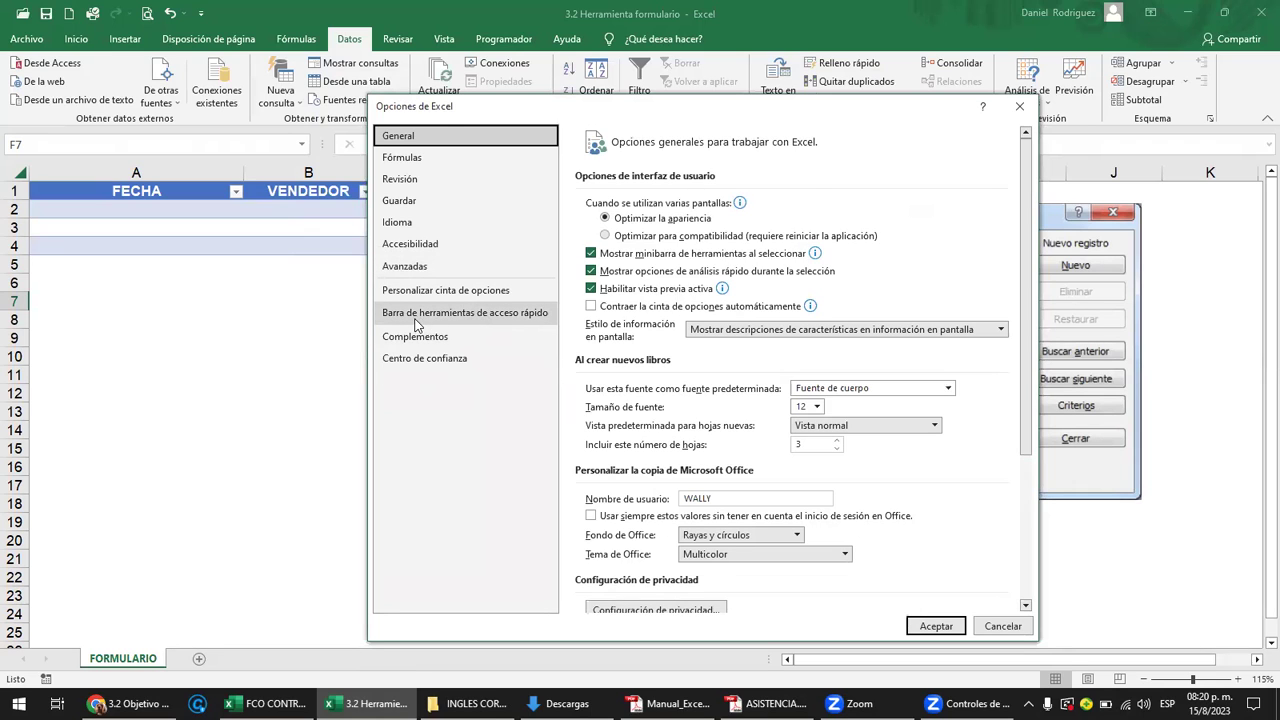
click(502, 322)
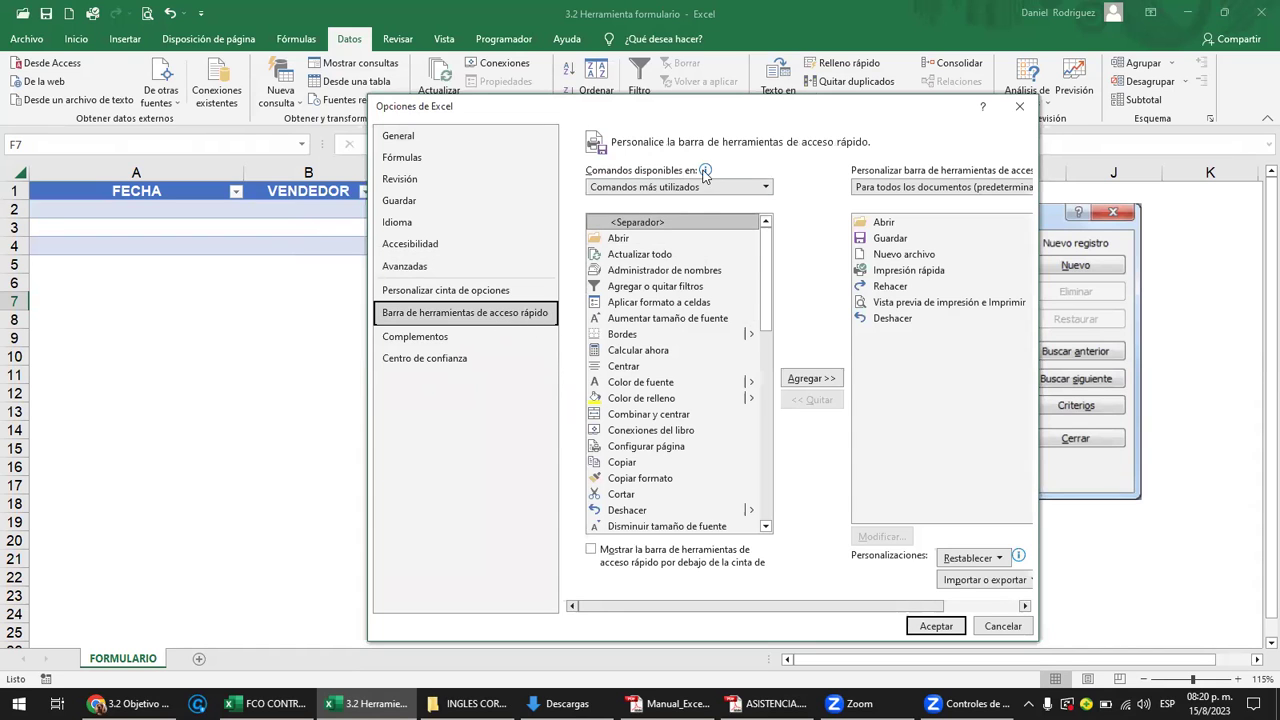
click(740, 187)
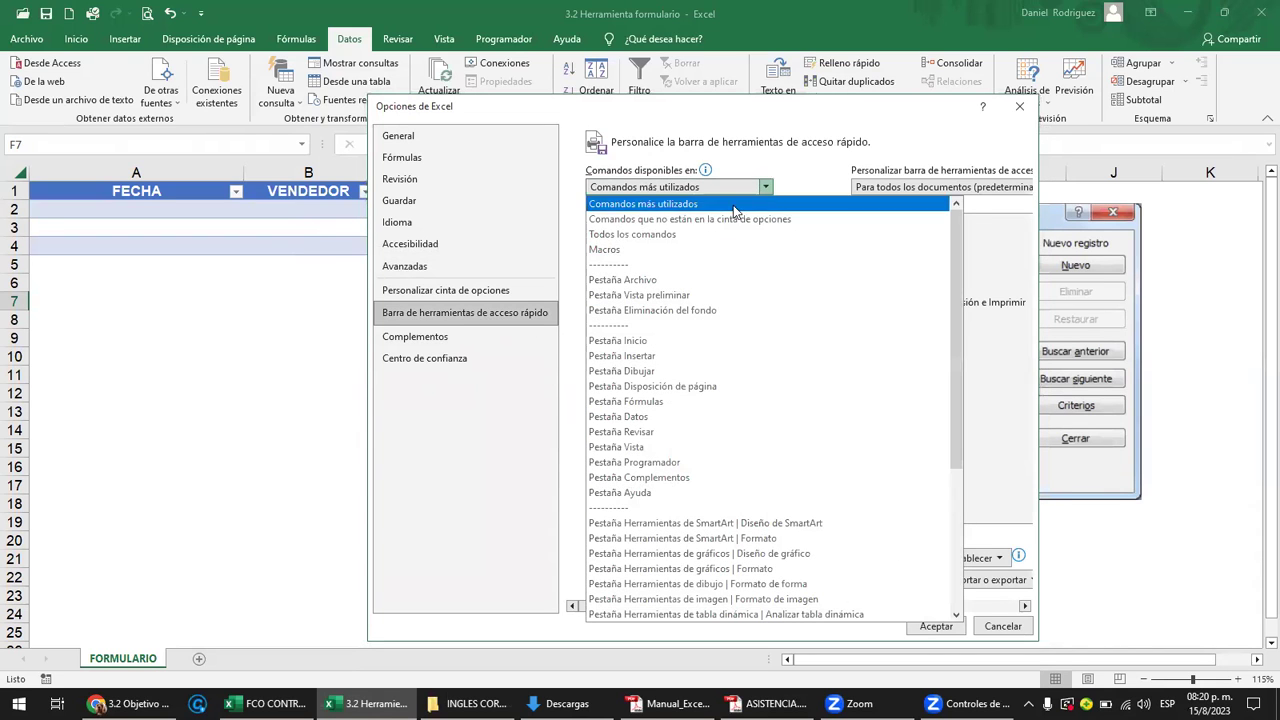
click(615, 240)
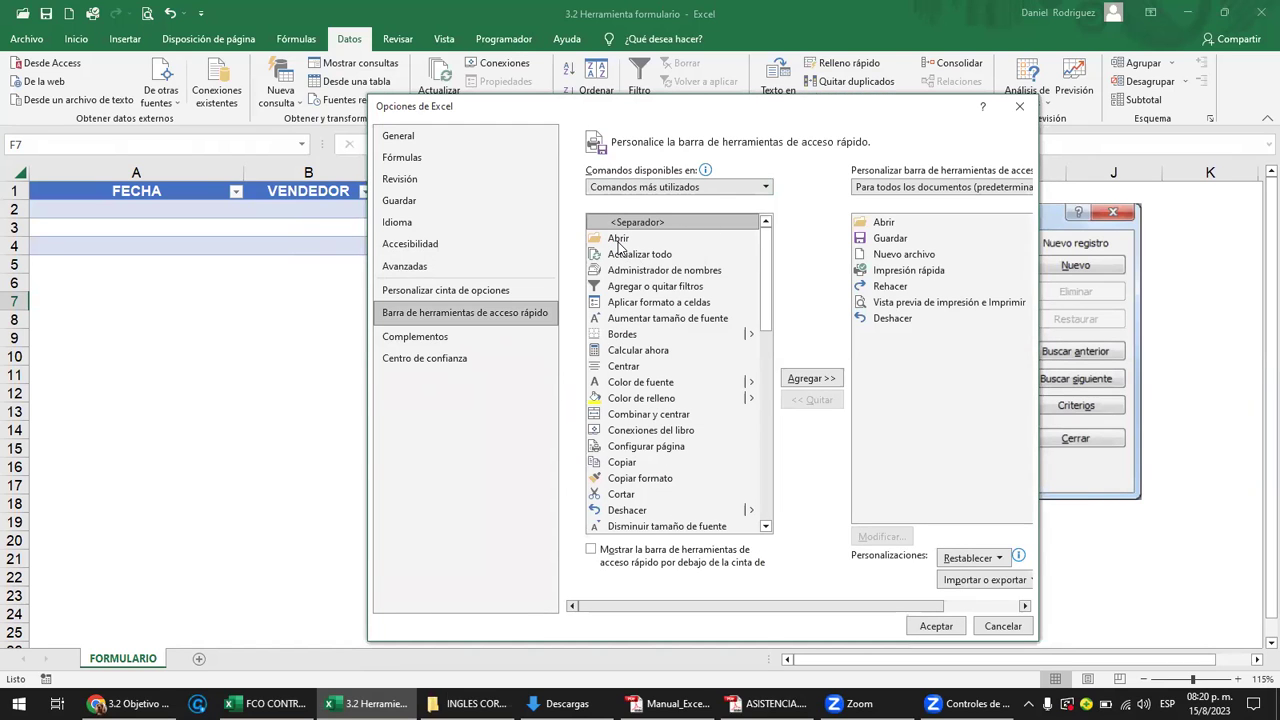
click(618, 245)
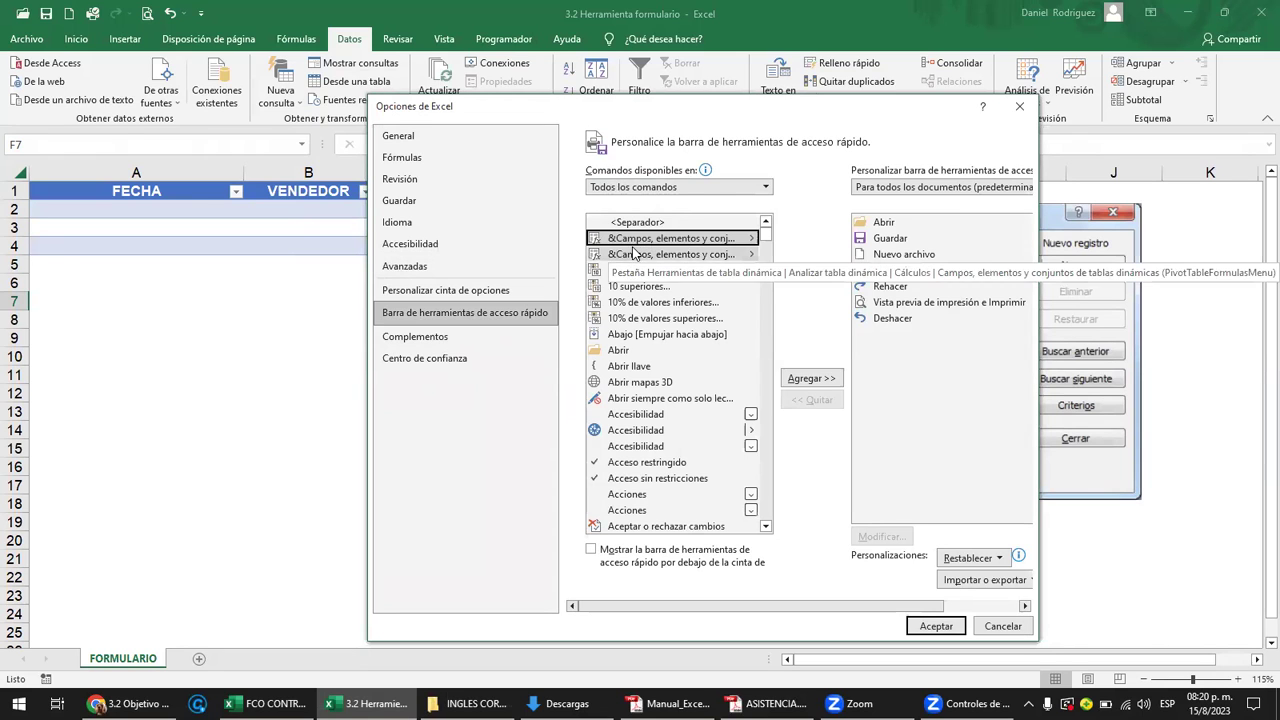
Select Formulario..., add it to the Quick Access Toolbar, and confirm with Aceptar.
key(f)
scroll(661, 441, down, 1)
scroll(661, 441, down, 3)
scroll(661, 441, down, 2)
scroll(661, 441, down, 1)
scroll(661, 443, down, 1)
scroll(661, 443, down, 4)
scroll(661, 443, down, 1)
scroll(661, 443, down, 1)
scroll(662, 443, down, 2)
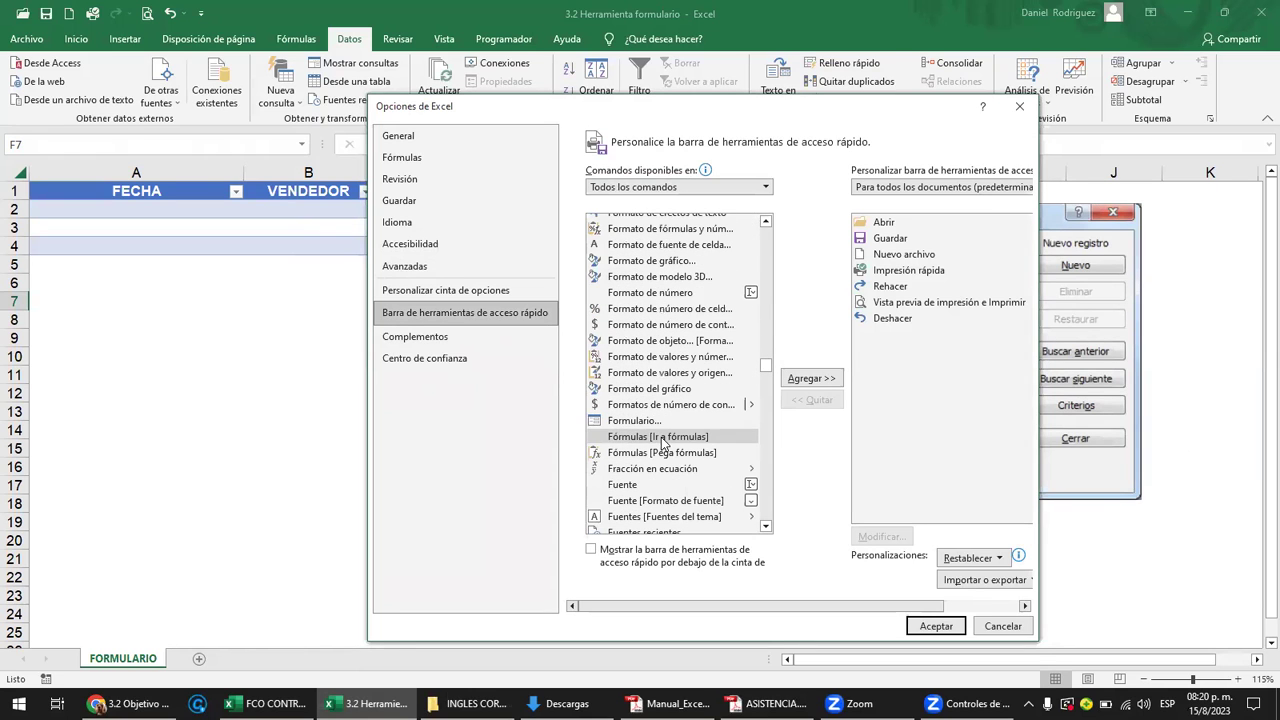
click(645, 424)
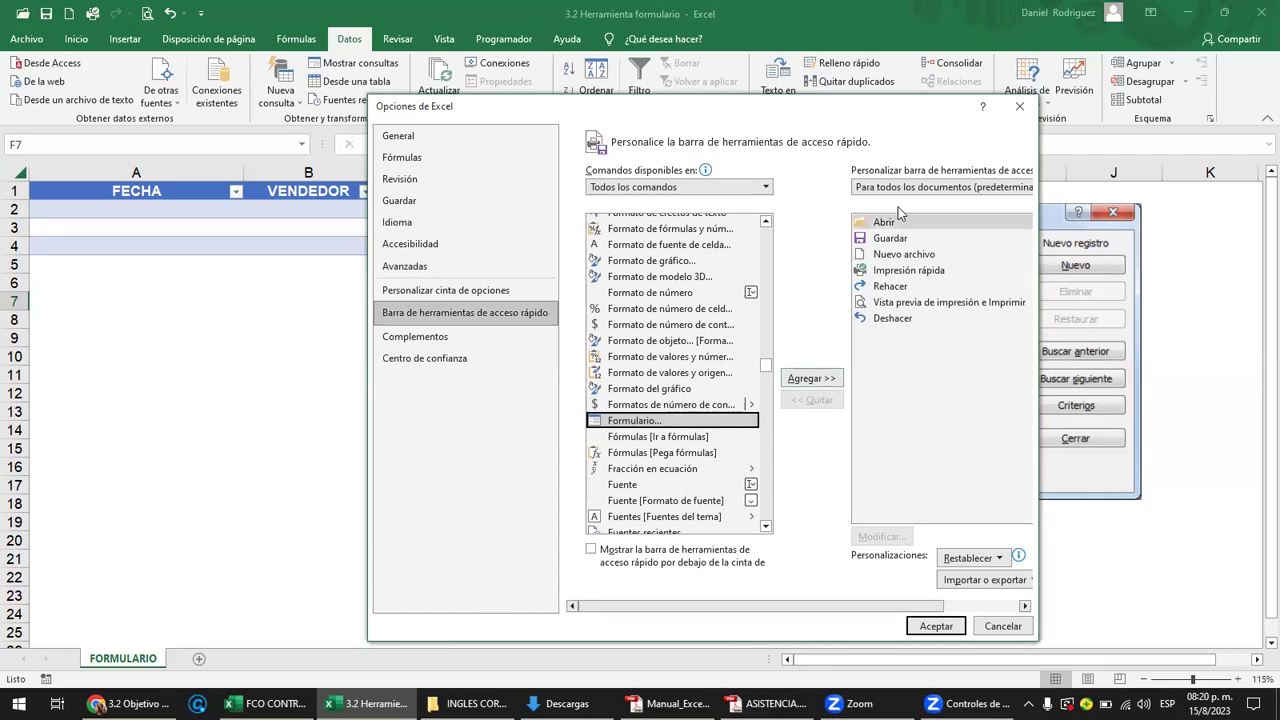
click(806, 385)
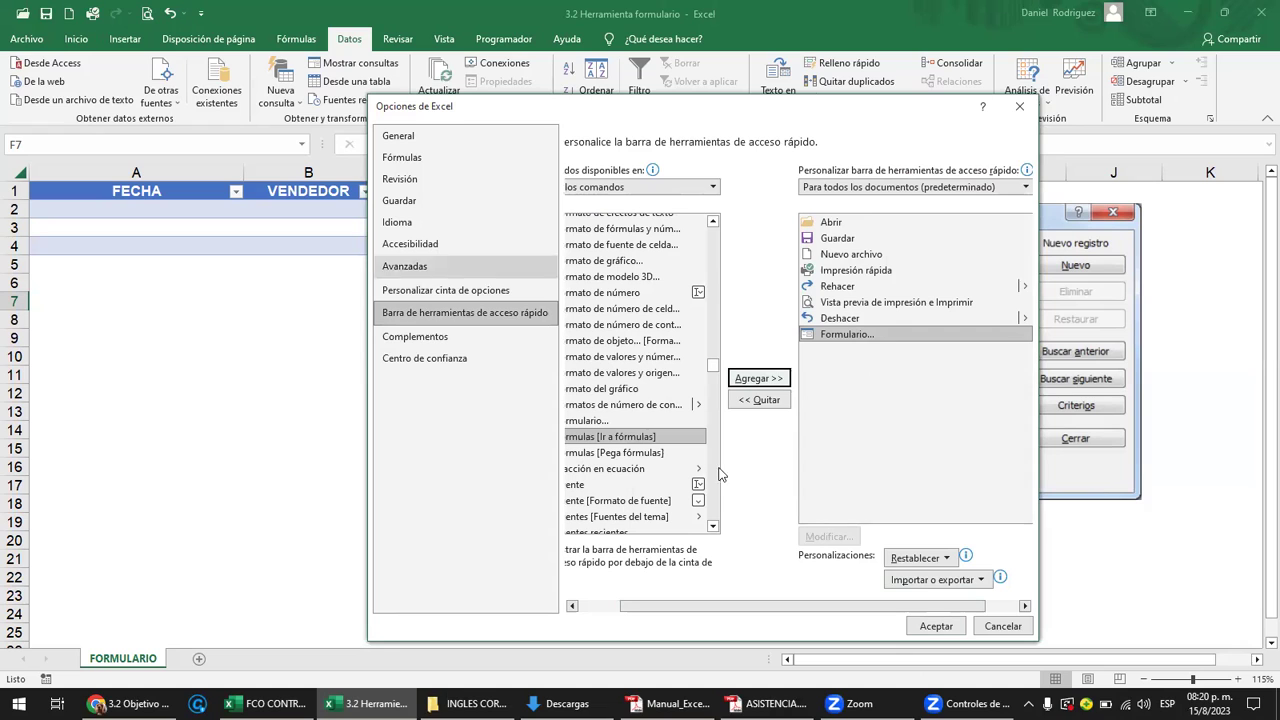
click(935, 626)
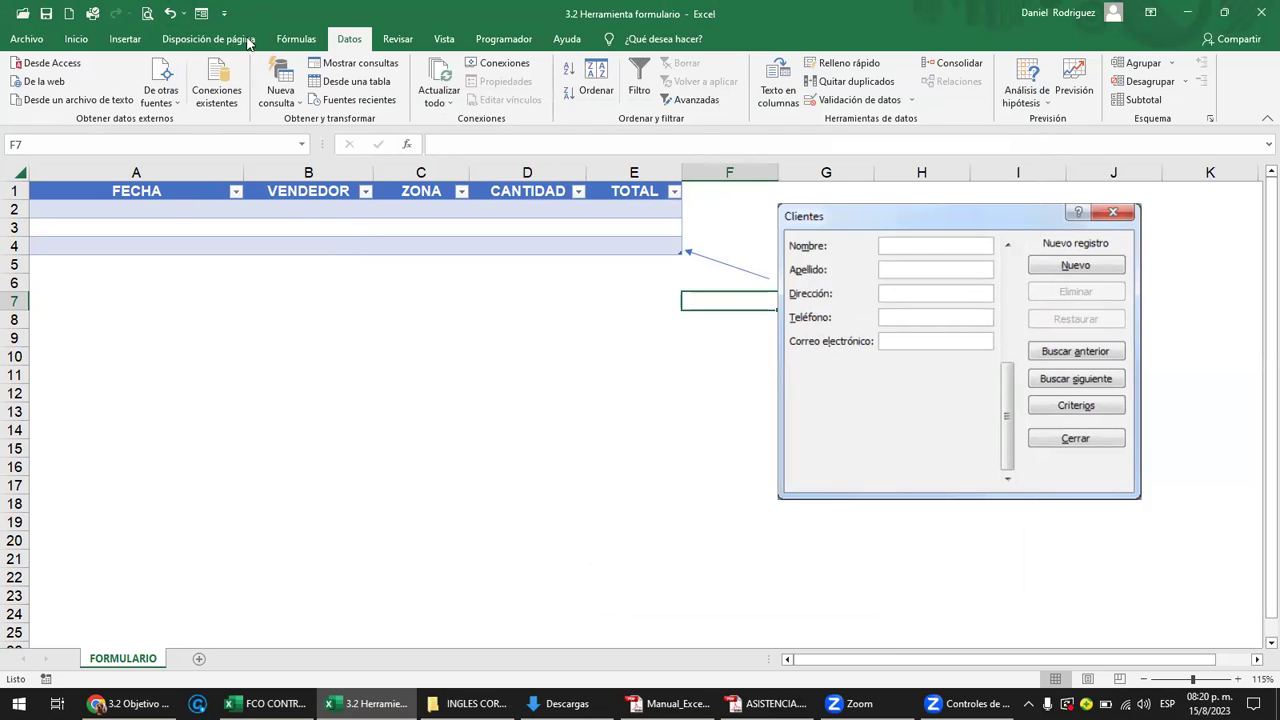
click(227, 14)
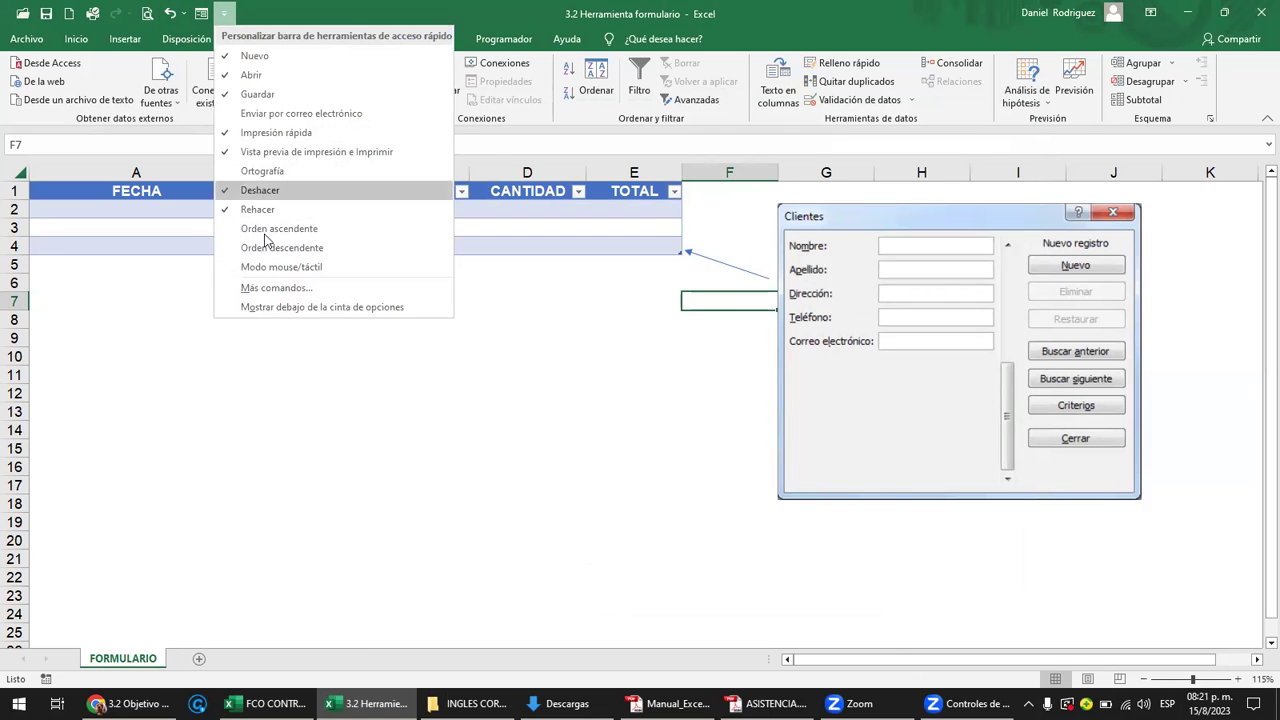
click(272, 288)
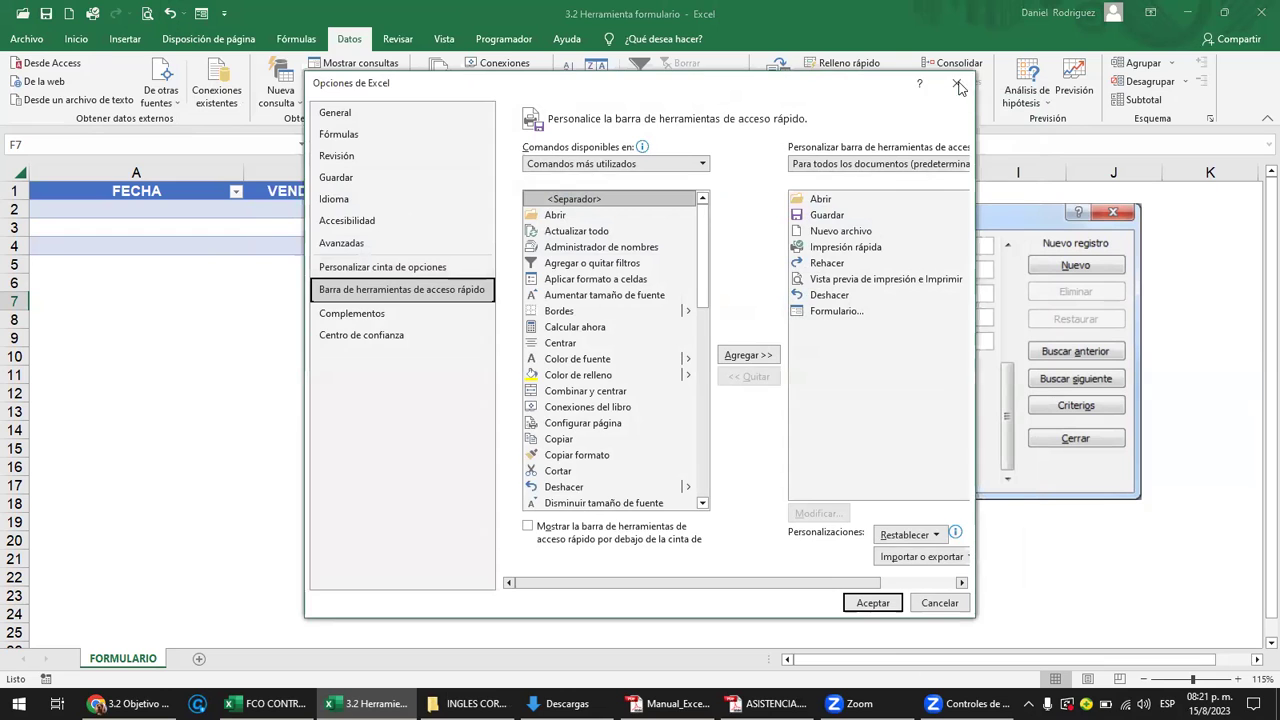
key(Escape)
click(27, 38)
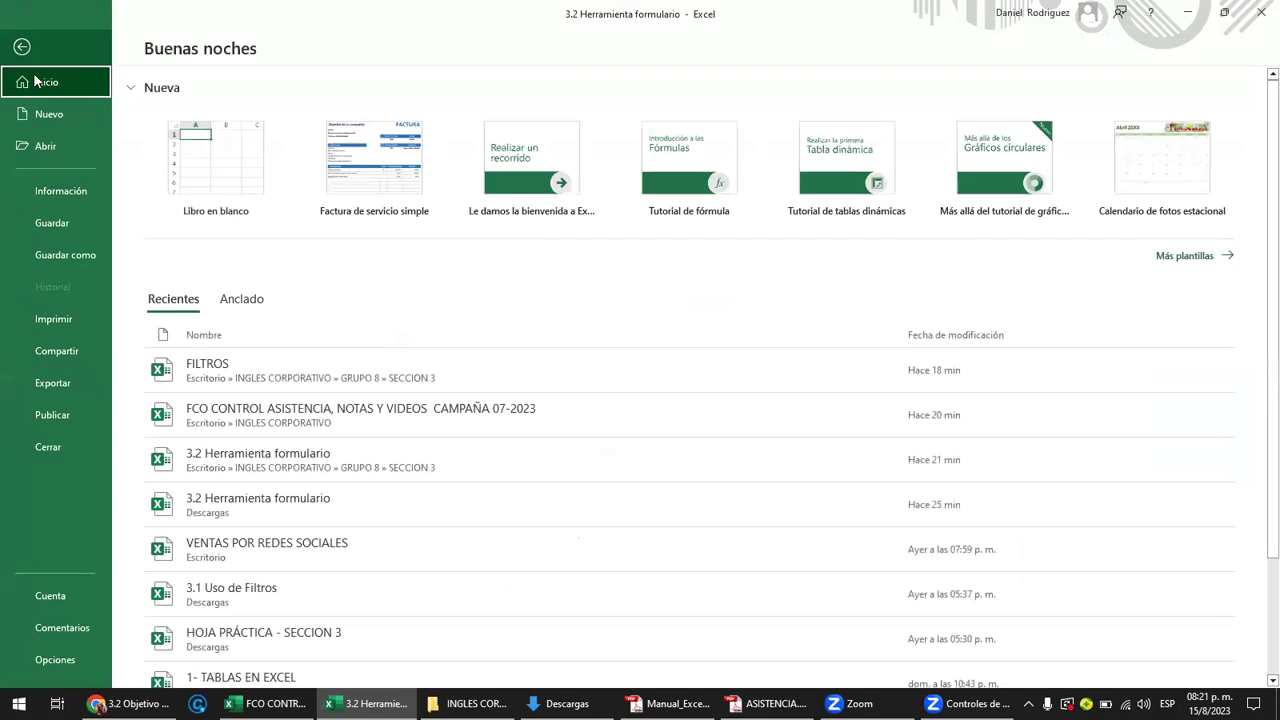
click(55, 660)
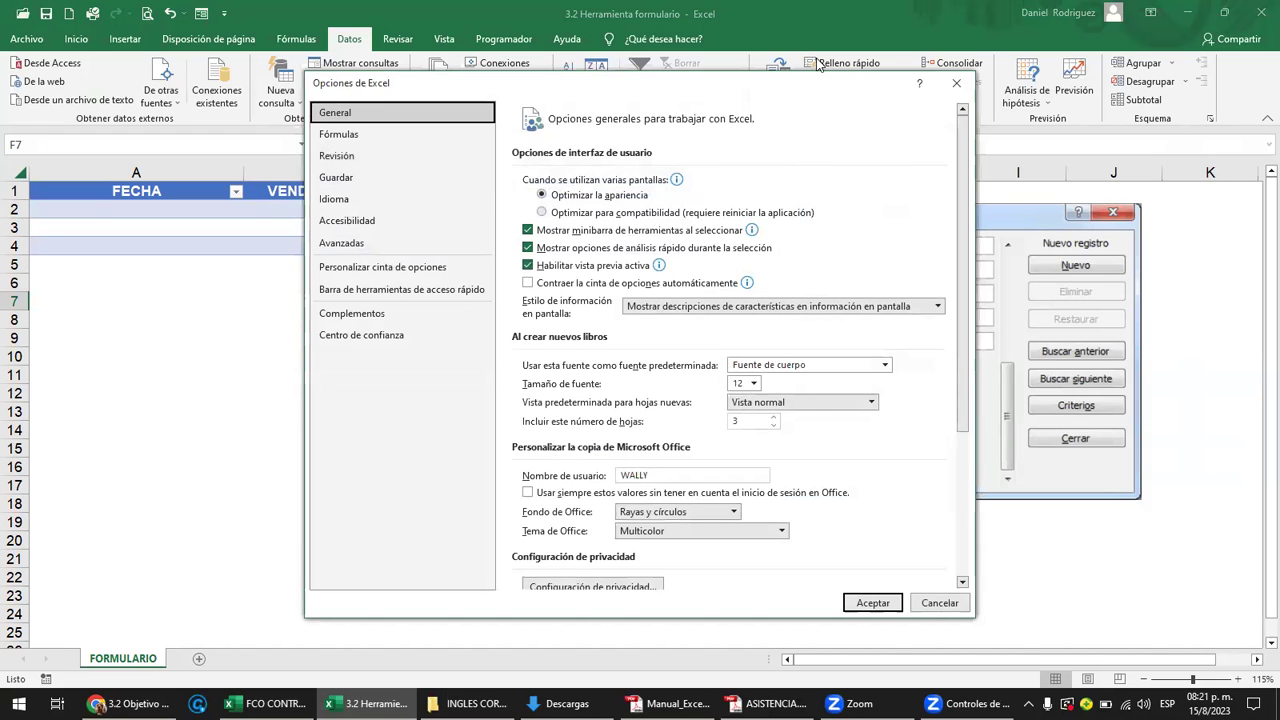
click(955, 82)
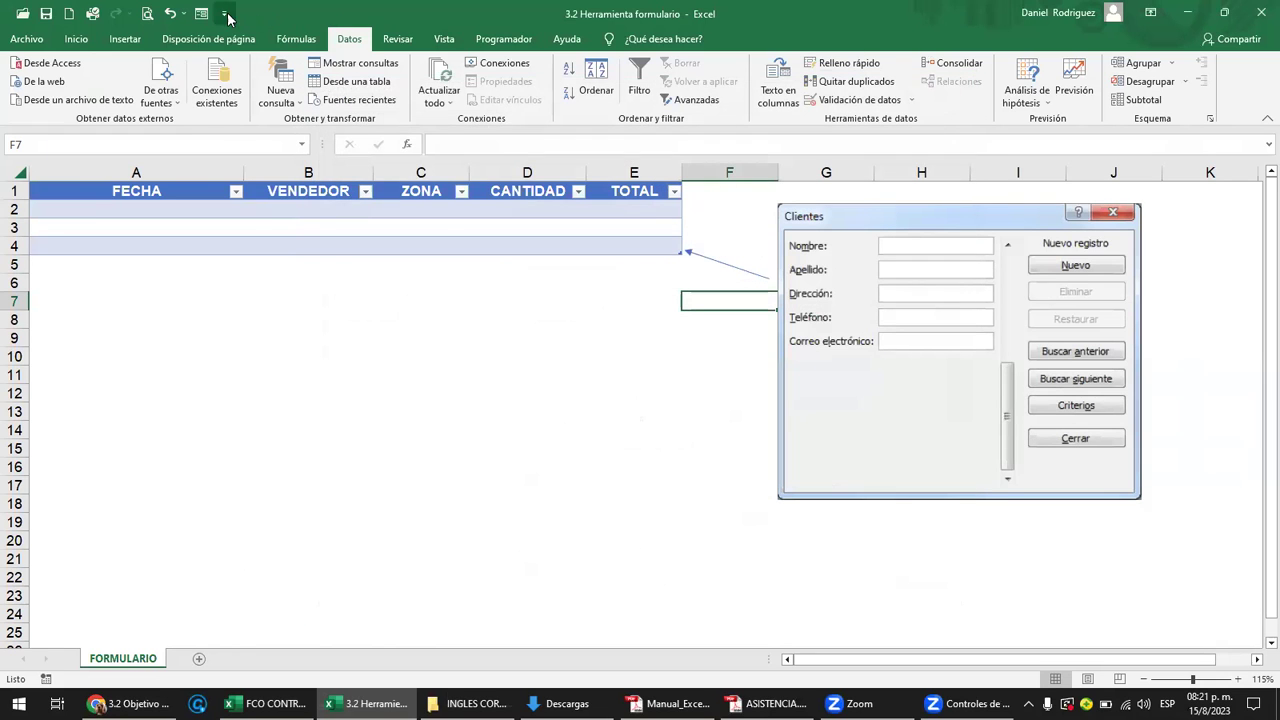
click(225, 14)
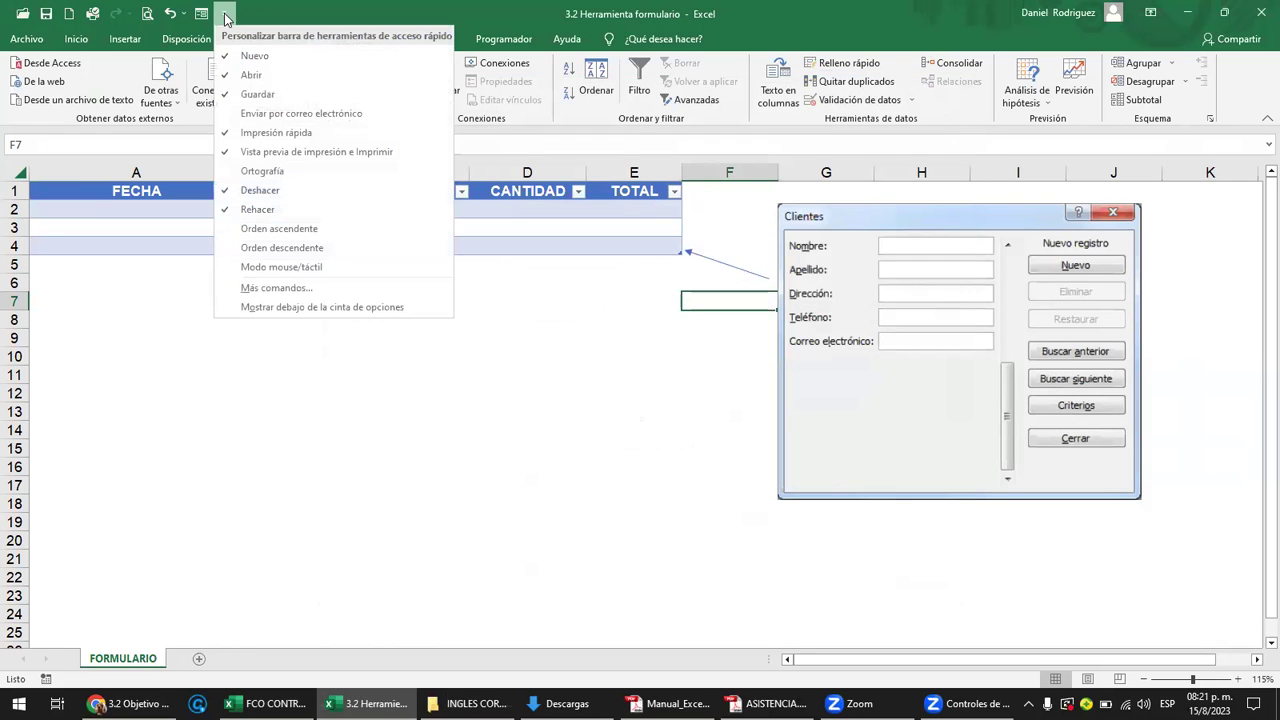
click(280, 289)
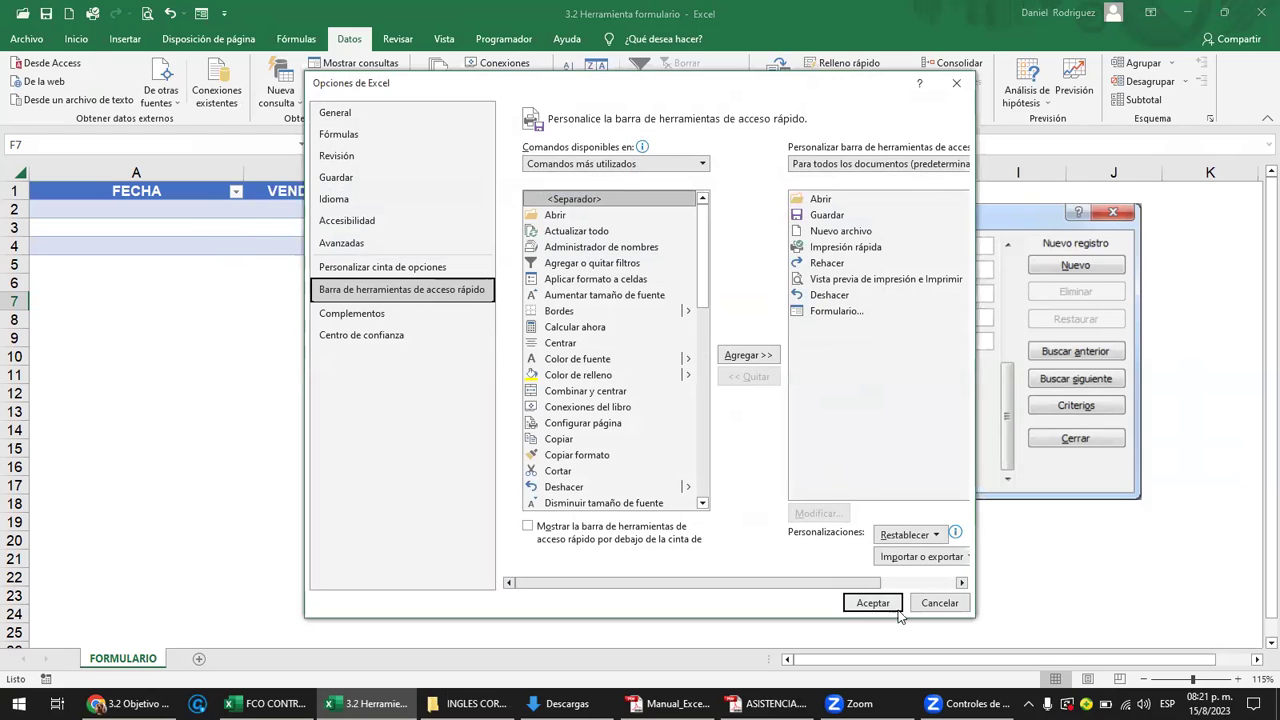
click(940, 603)
click(887, 267)
Delete the Clientes form picture and its leftover arrow connector.
key(Delete)
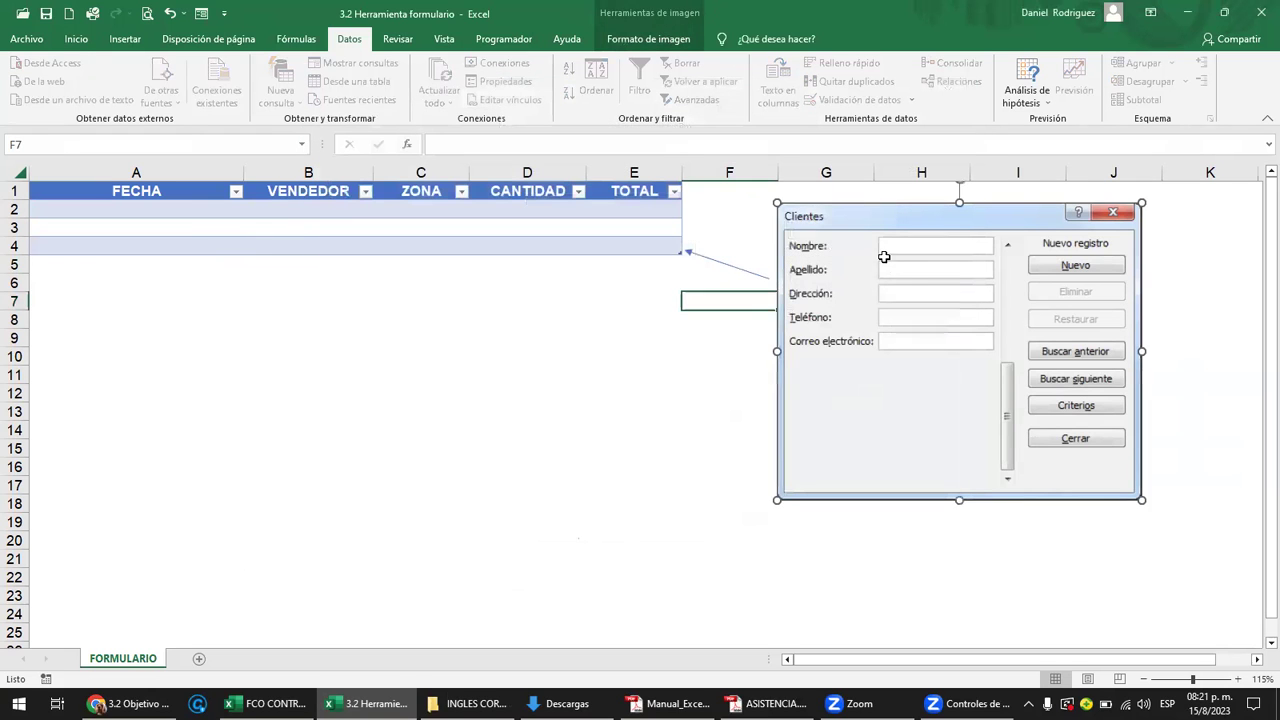
click(730, 271)
key(Delete)
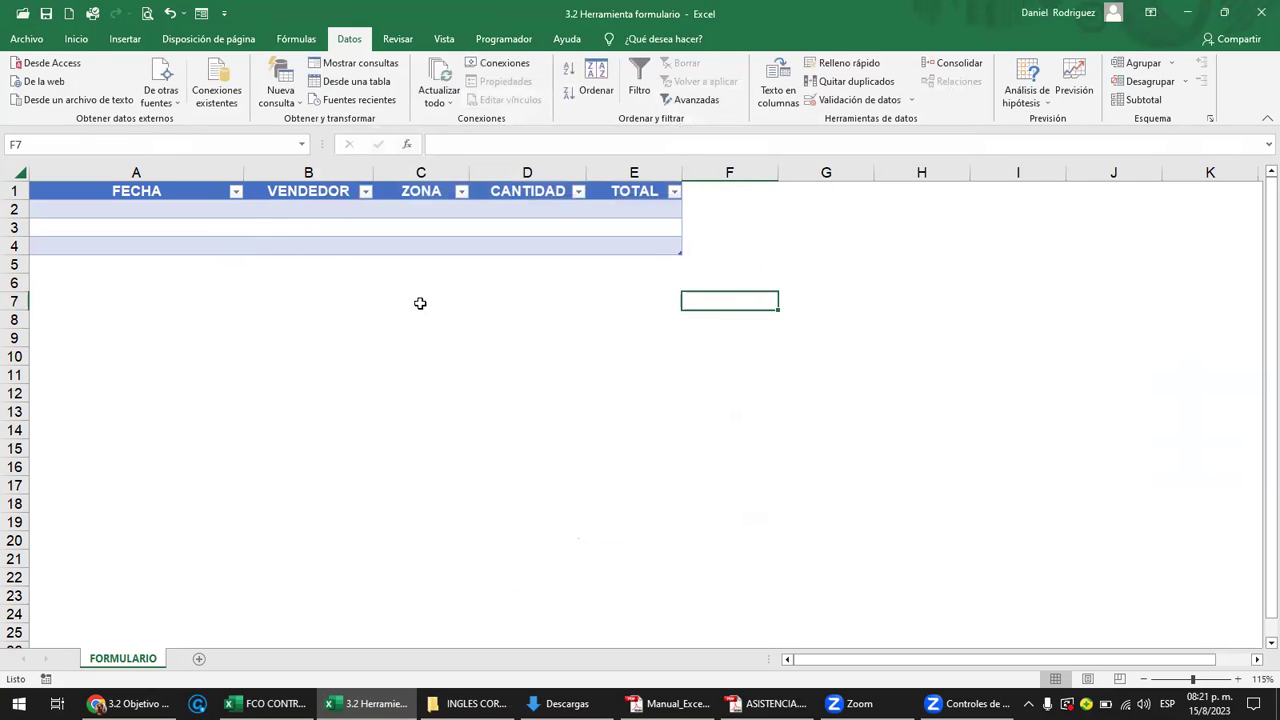
From the FECHA header, open the table's data form, move it beside the table, then close it.
click(155, 193)
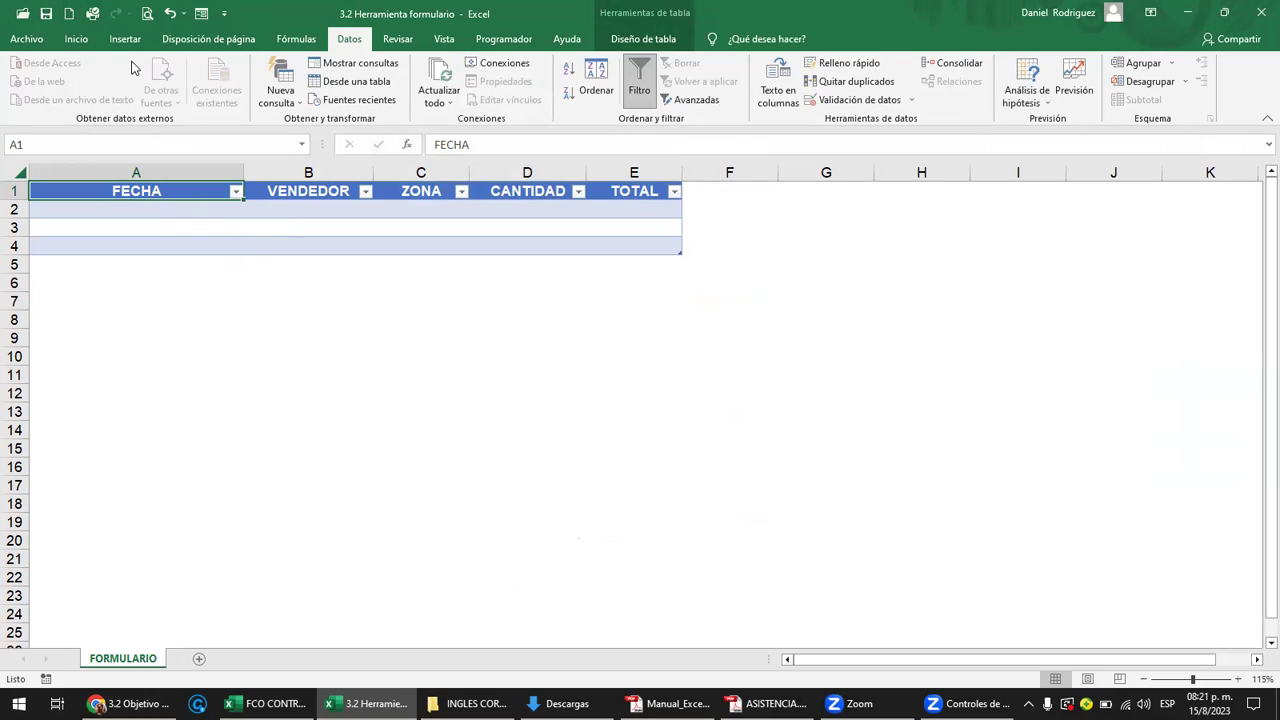
click(202, 15)
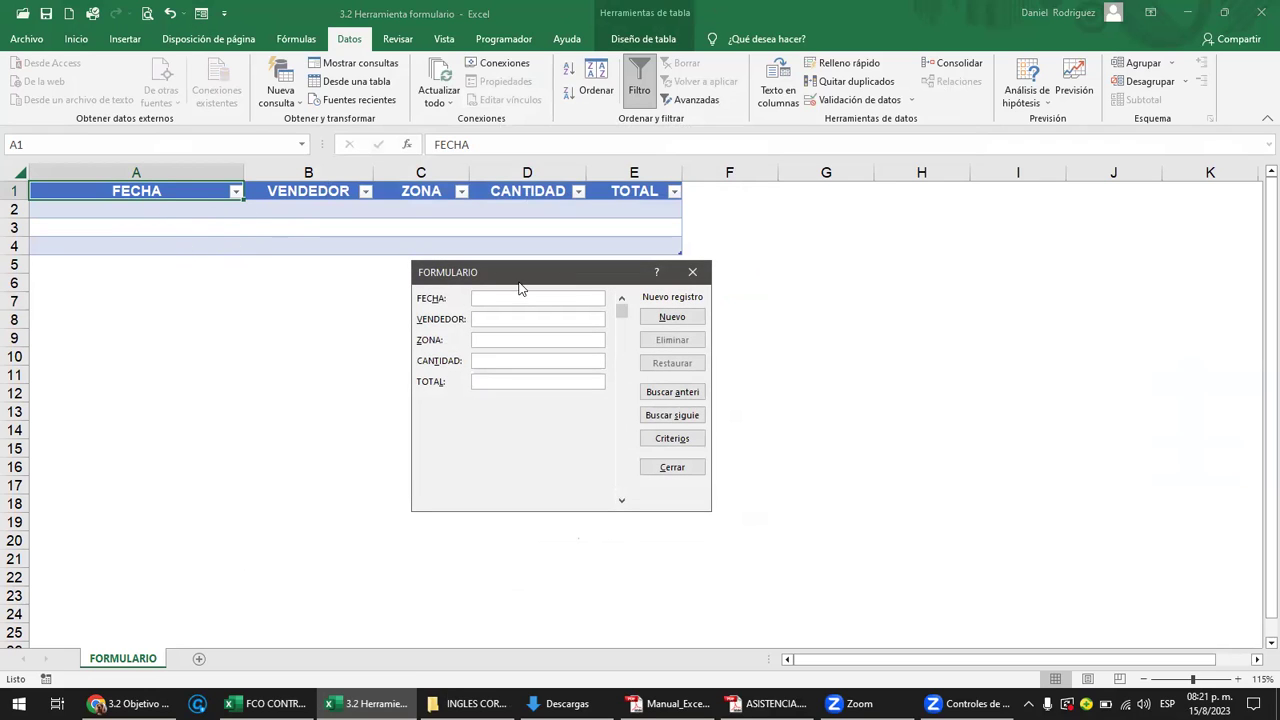
drag(518, 276, 826, 211)
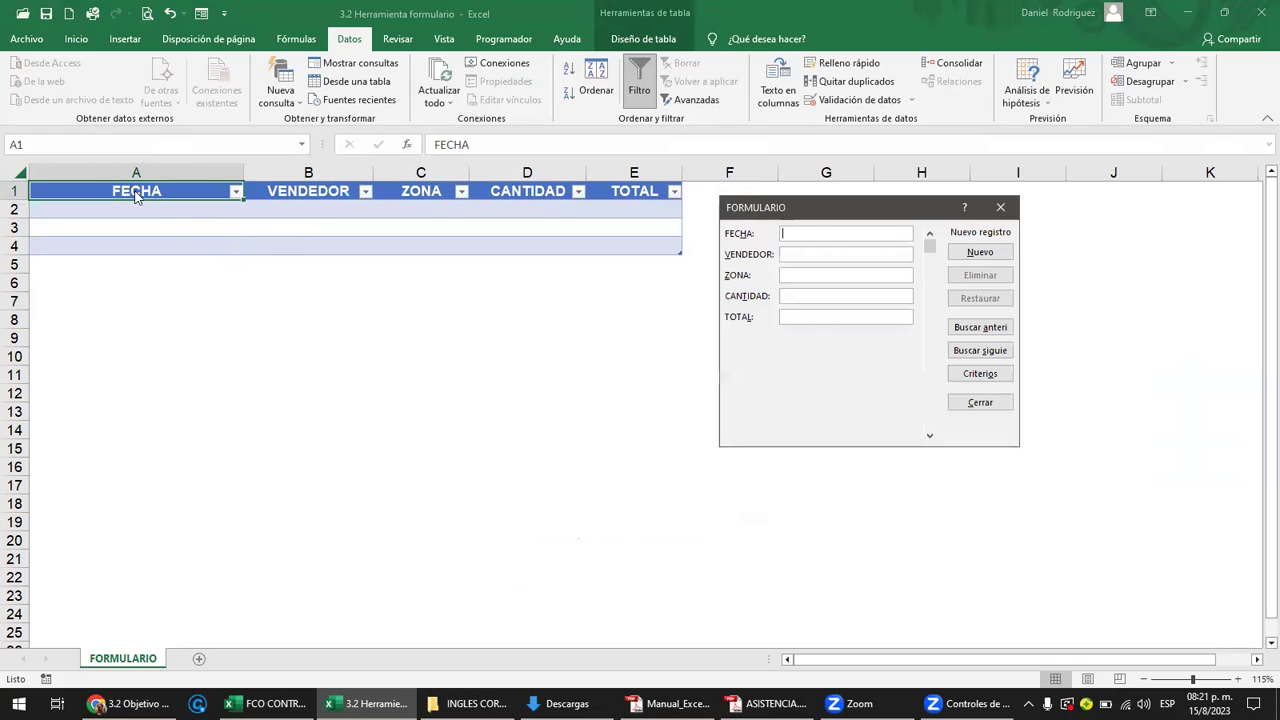
click(999, 209)
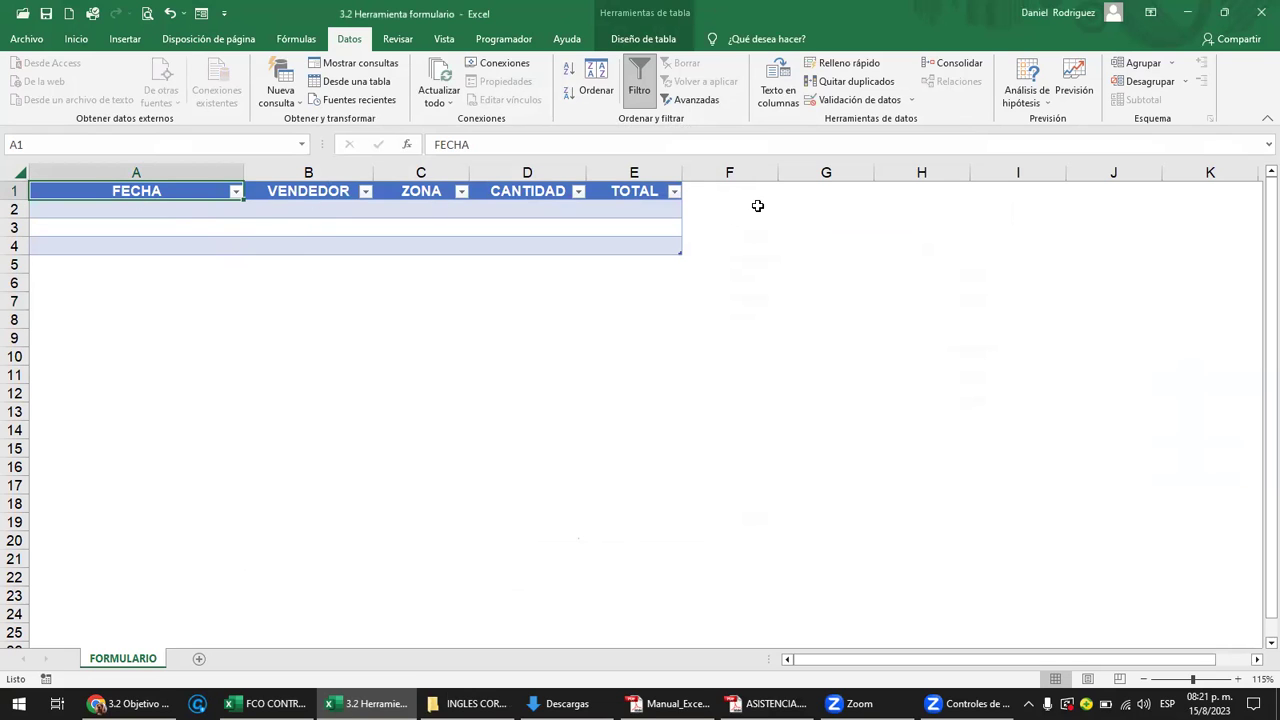
Test Formulario from F2 outside the table, dismiss the error, then reopen it from CANTIDAD.
click(765, 206)
click(201, 13)
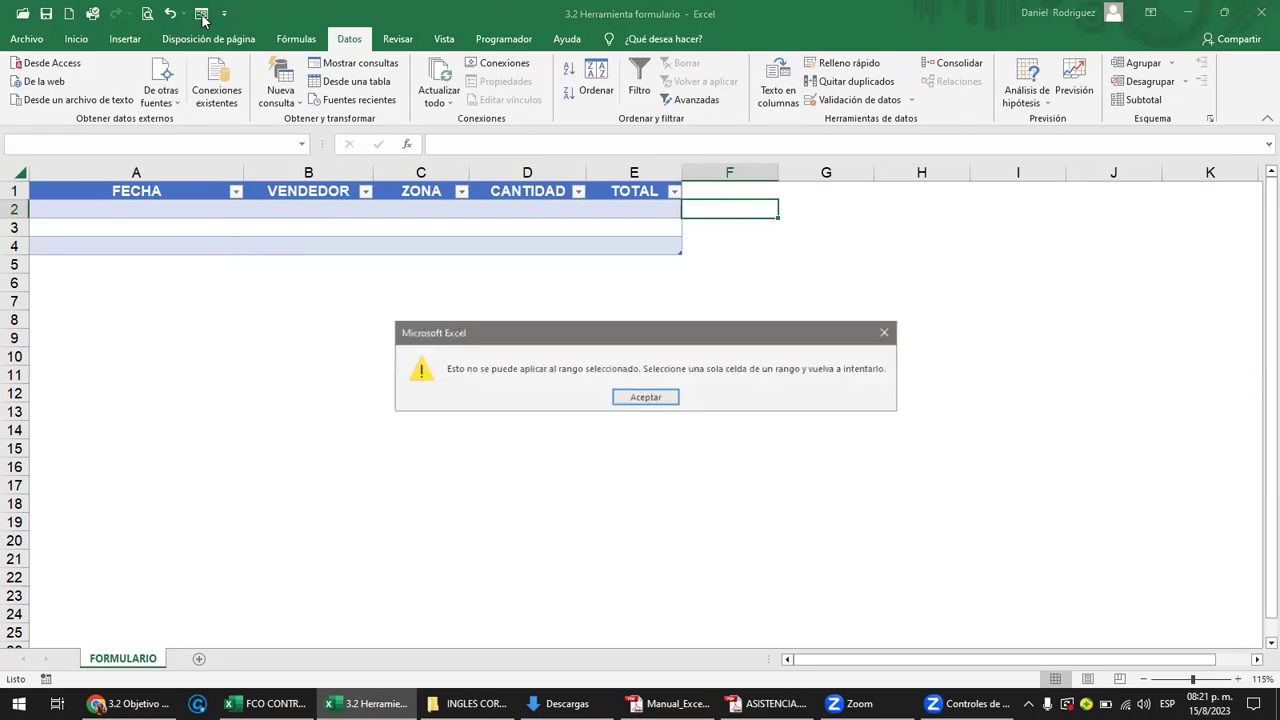
click(886, 332)
click(520, 192)
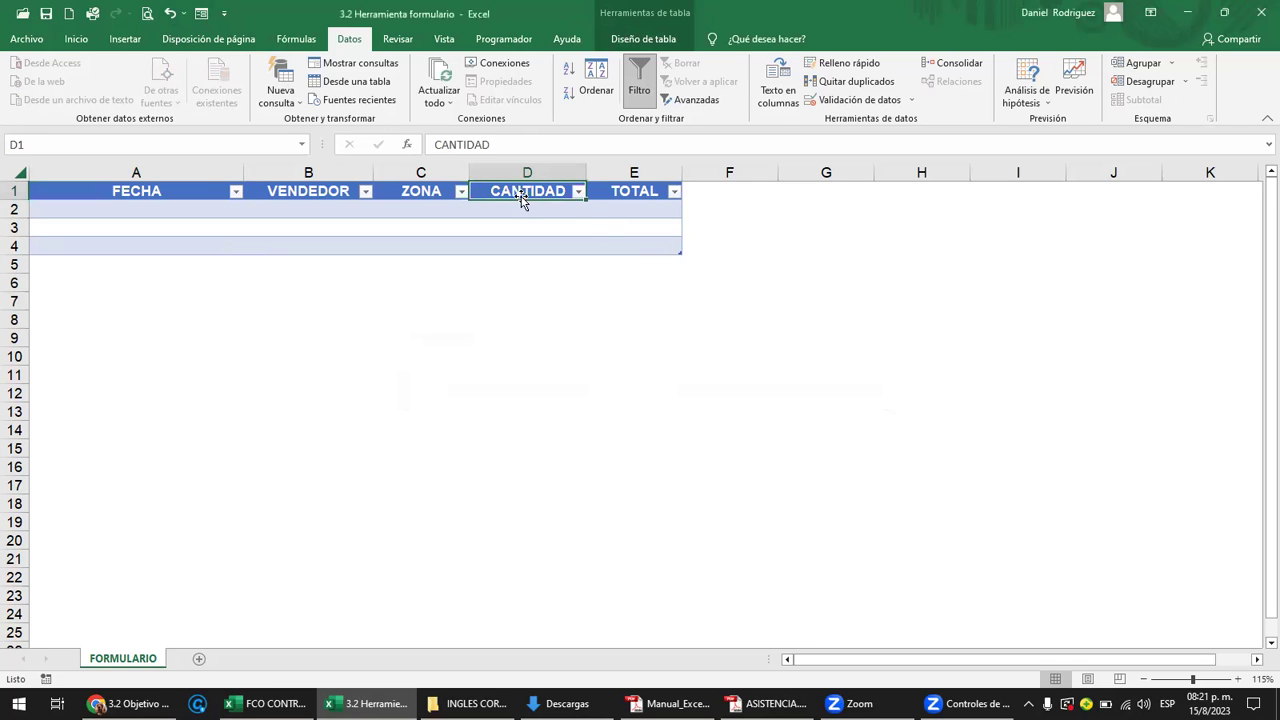
click(201, 14)
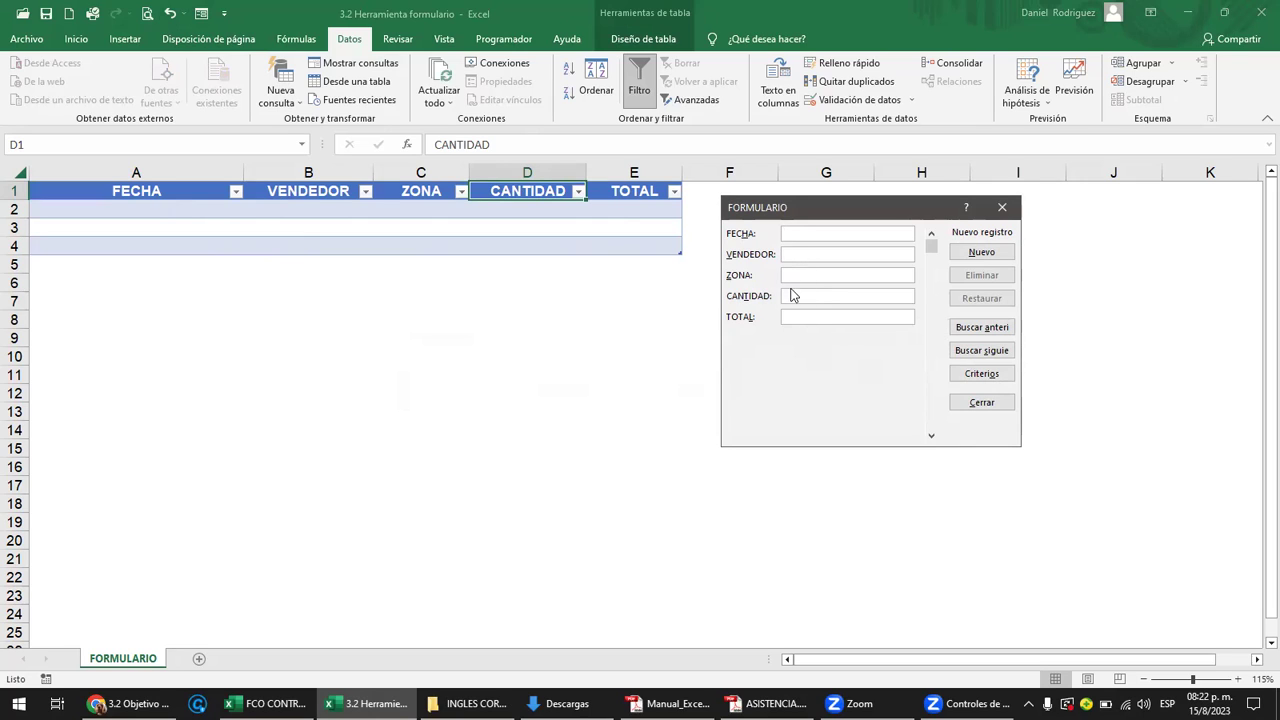
Enter the first record (15/08/23, a seller, CENTRO, 10, 100) in the form and save it to row 2.
click(794, 235)
text(15/08/23)
text(JOS)
text(ENTRO)
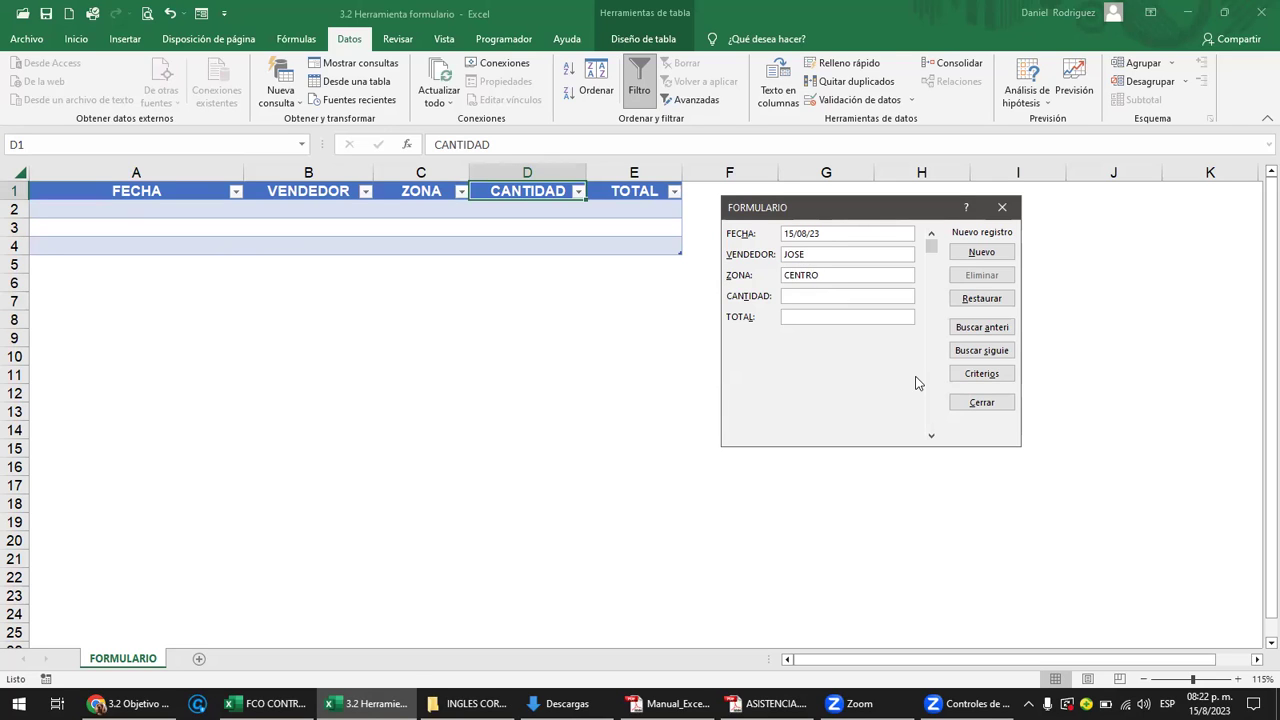
text(10)
text(00)
click(970, 256)
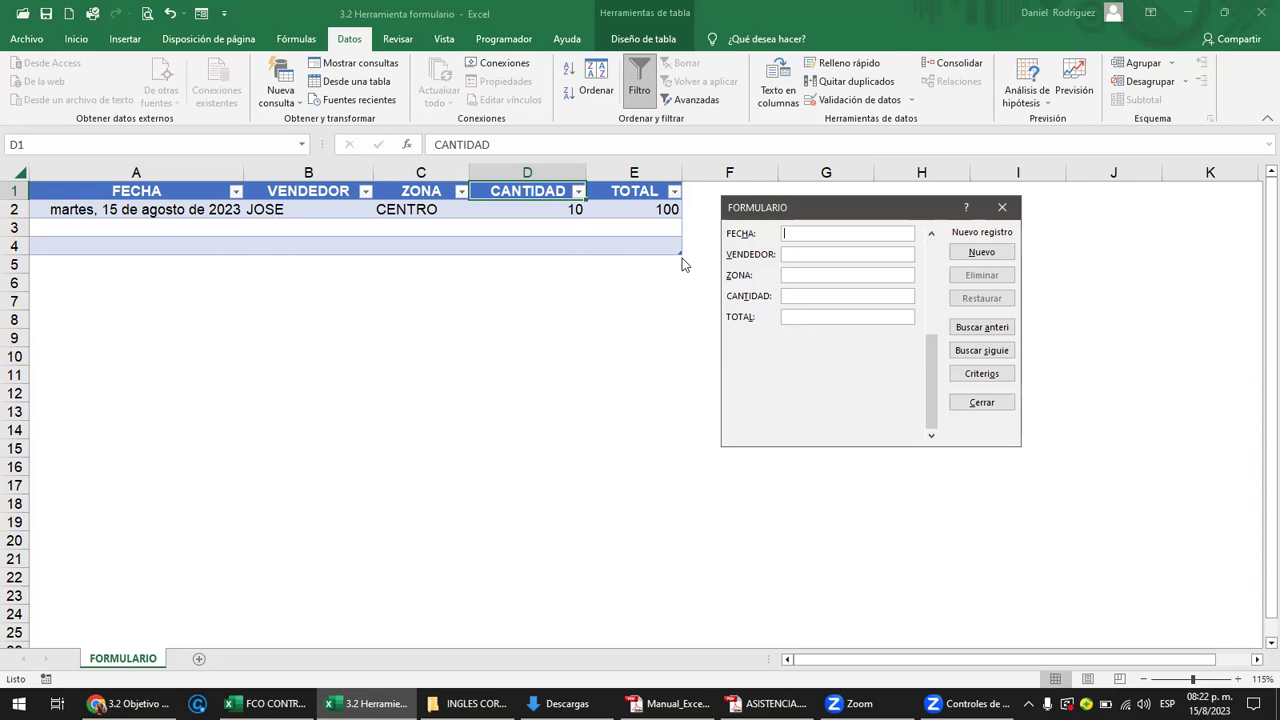
Enter the second record (16/8/2023, a seller, ORIENTE, 20, 200) in the form and save it as row 3.
text(16/08/2)
text(3)
text(ARLOS)
text(ORIENTE)
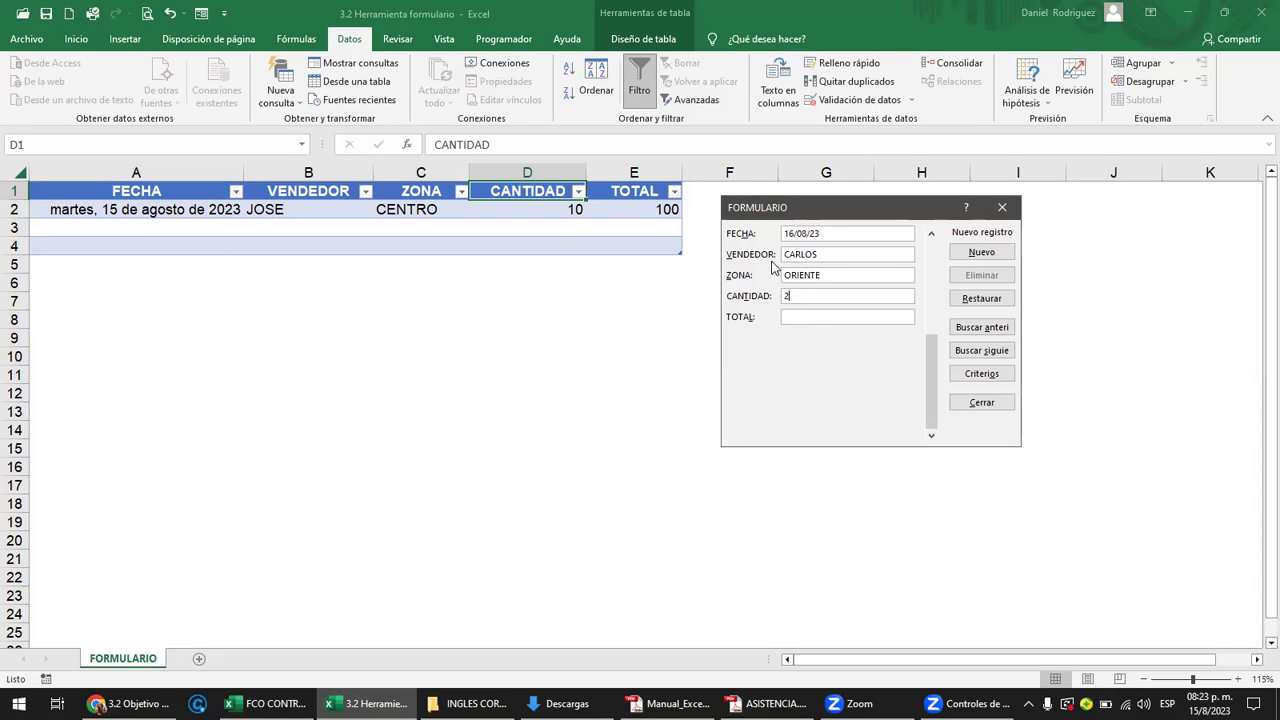
text(00)
key(Return)
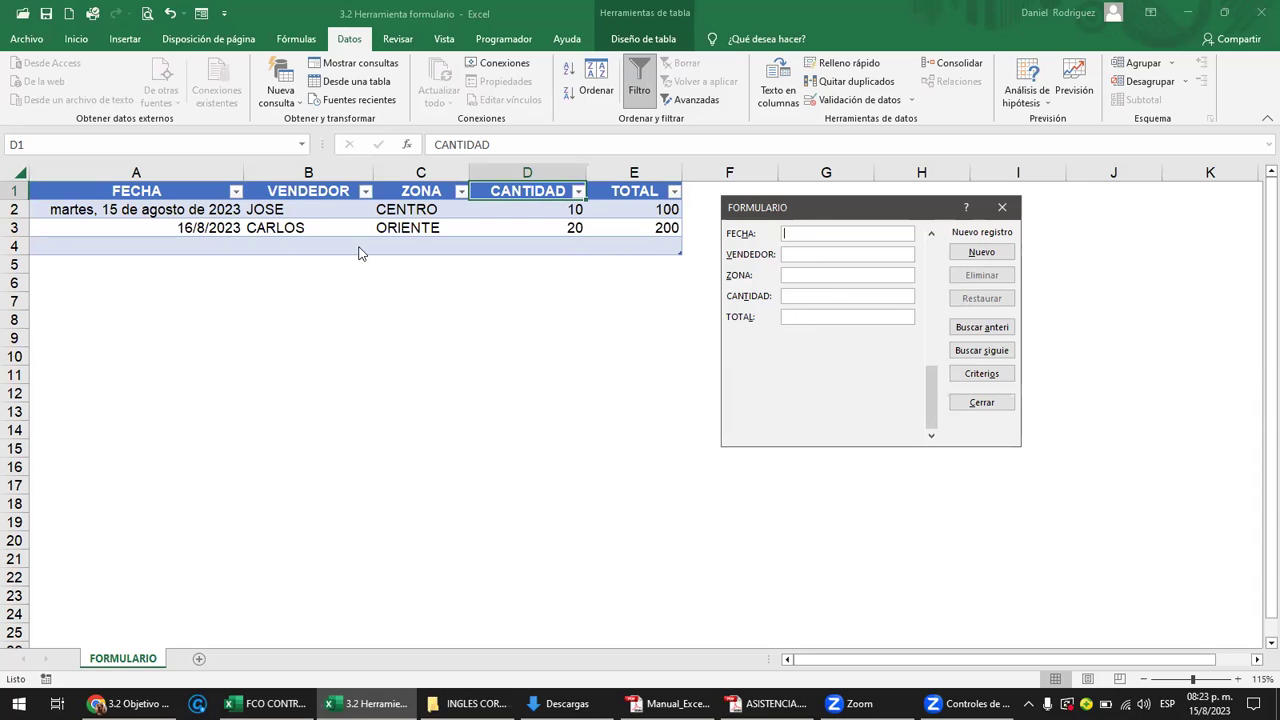
click(978, 256)
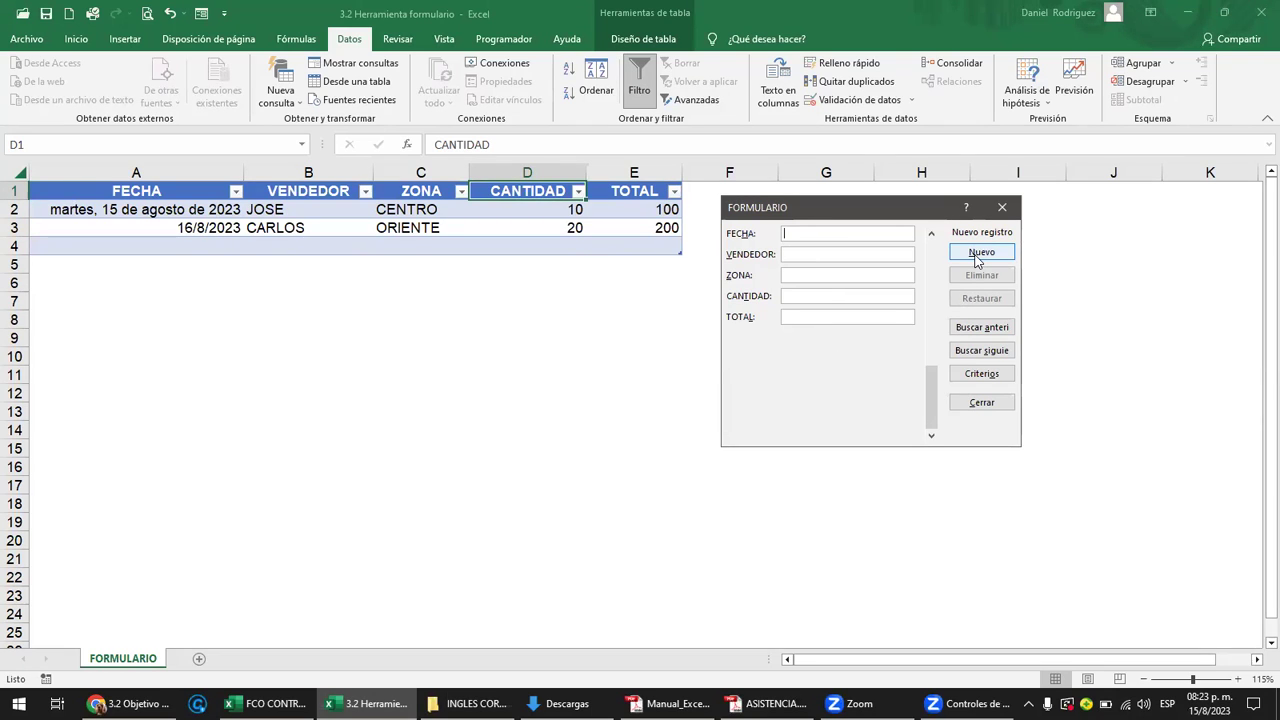
click(978, 258)
click(978, 258)
click(978, 259)
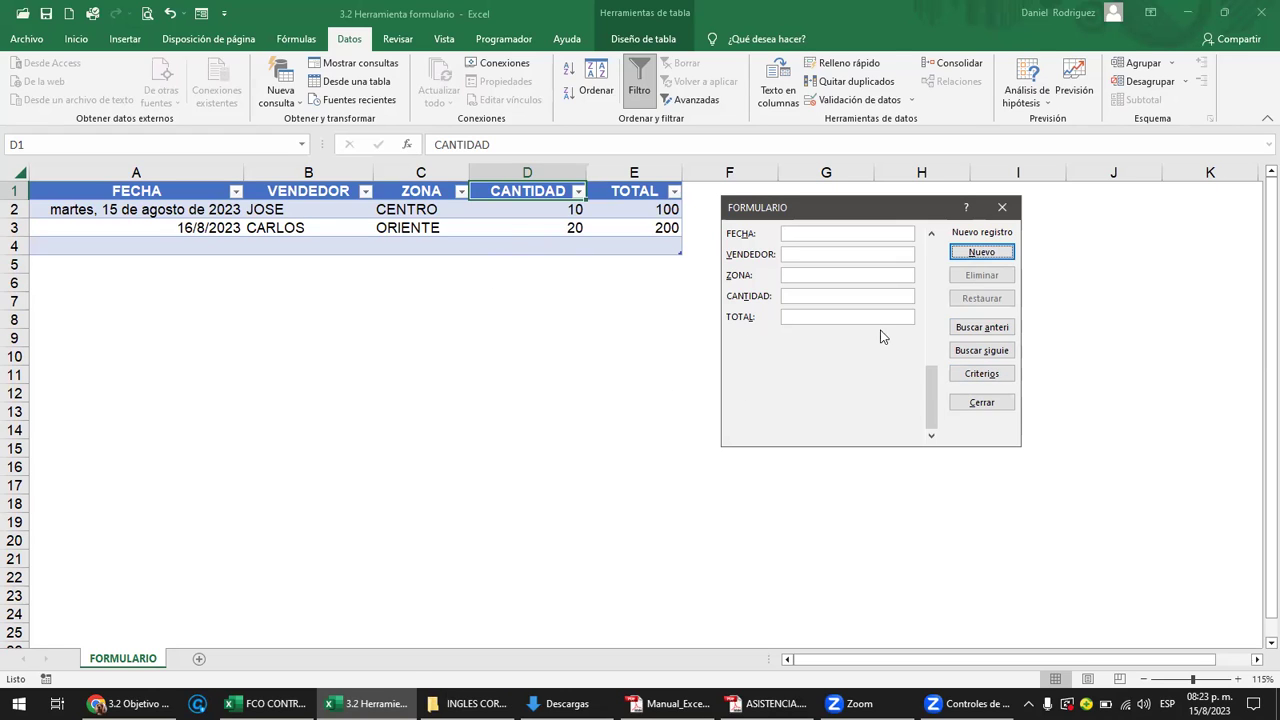
click(931, 236)
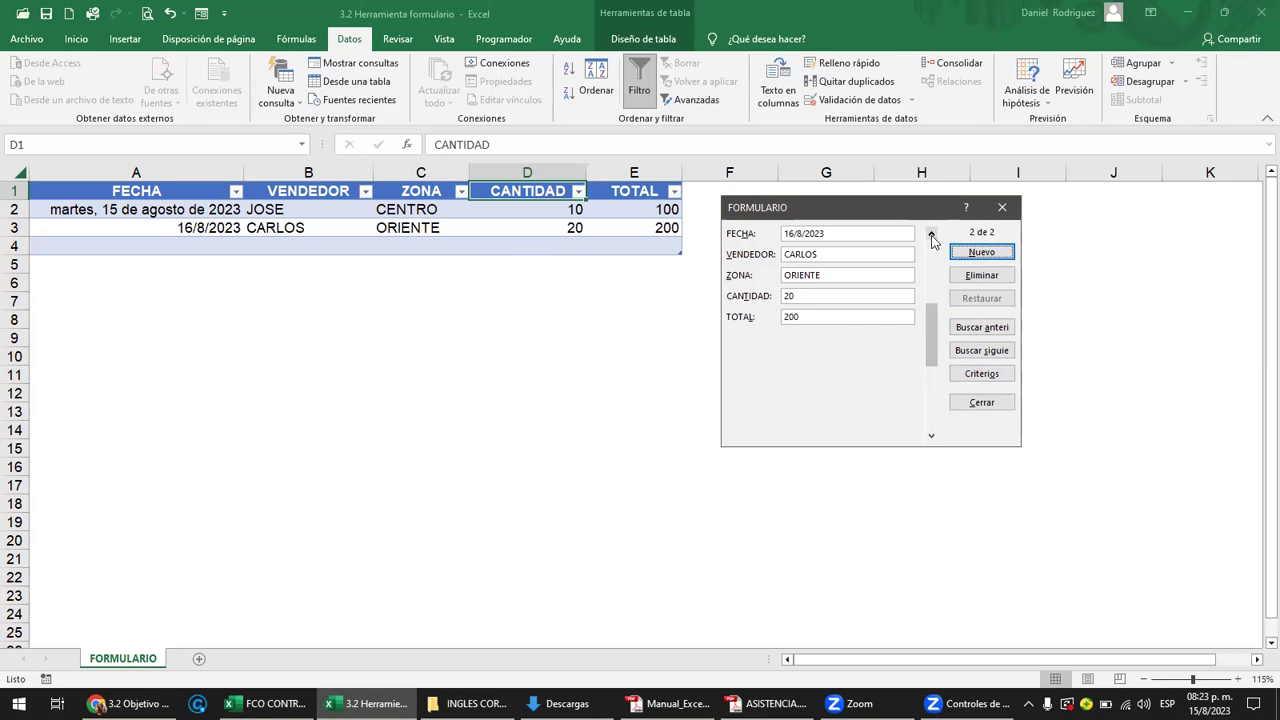
click(931, 236)
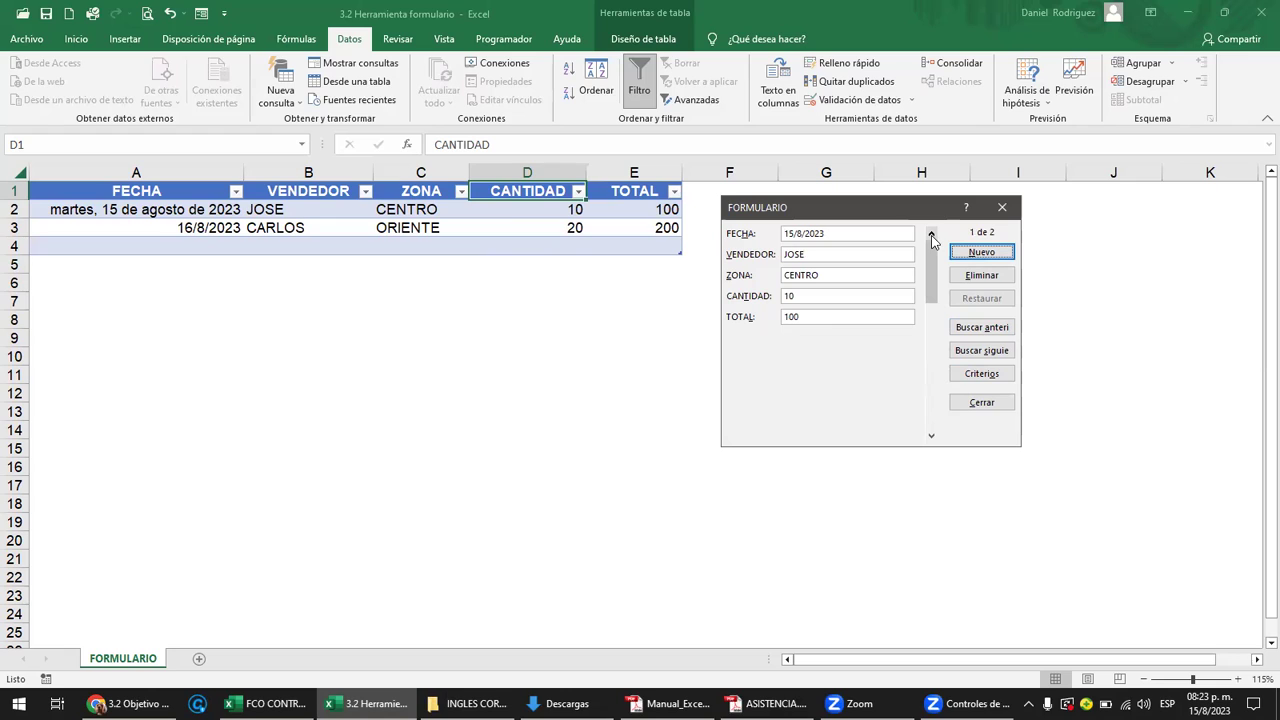
click(931, 436)
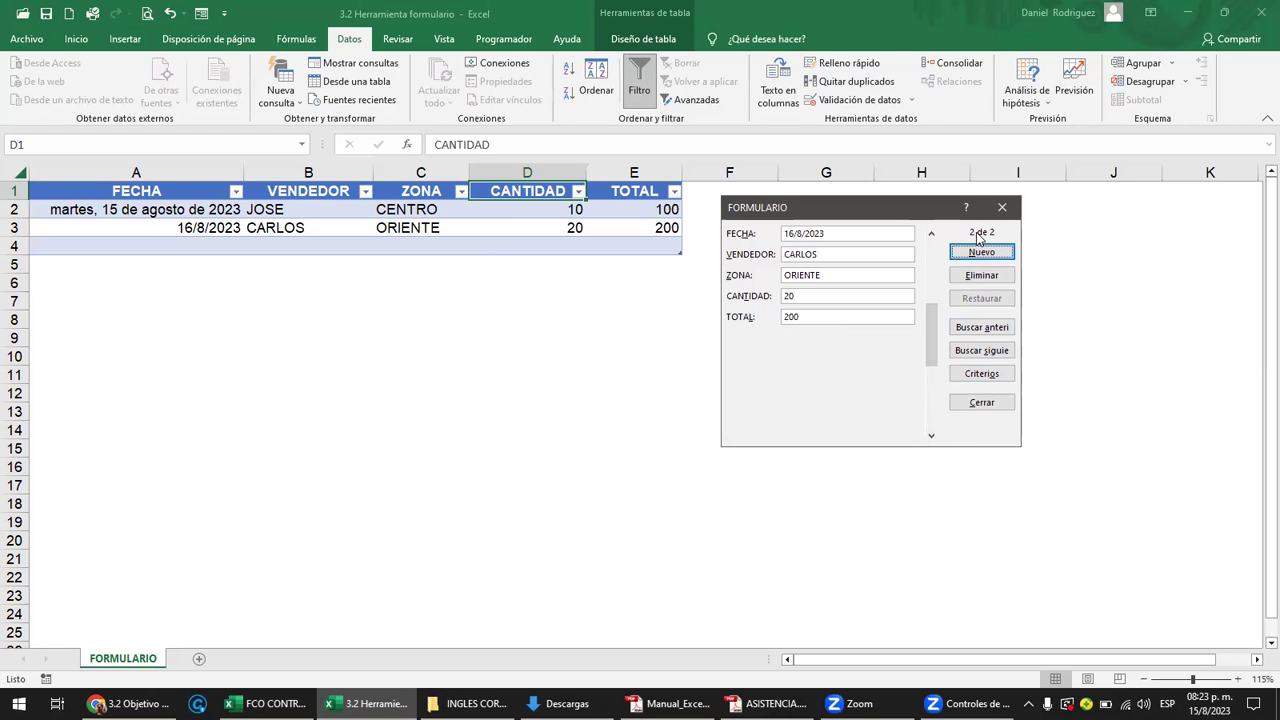
click(931, 236)
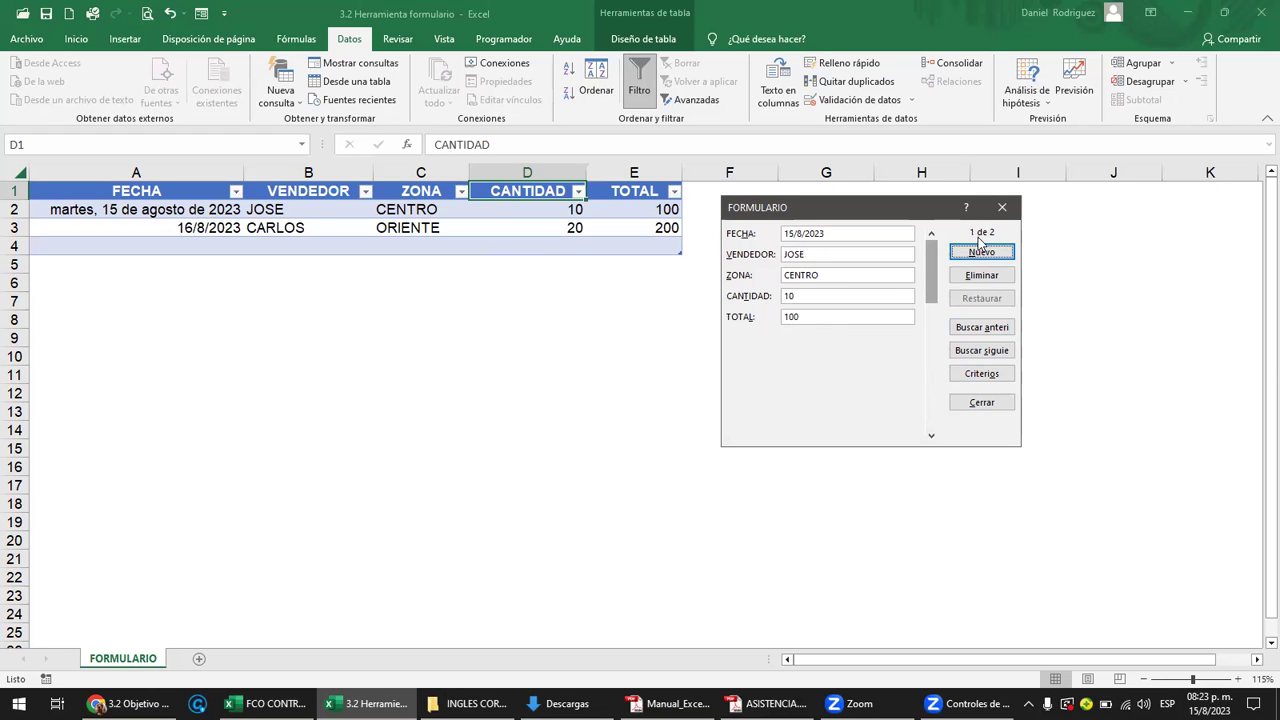
click(987, 333)
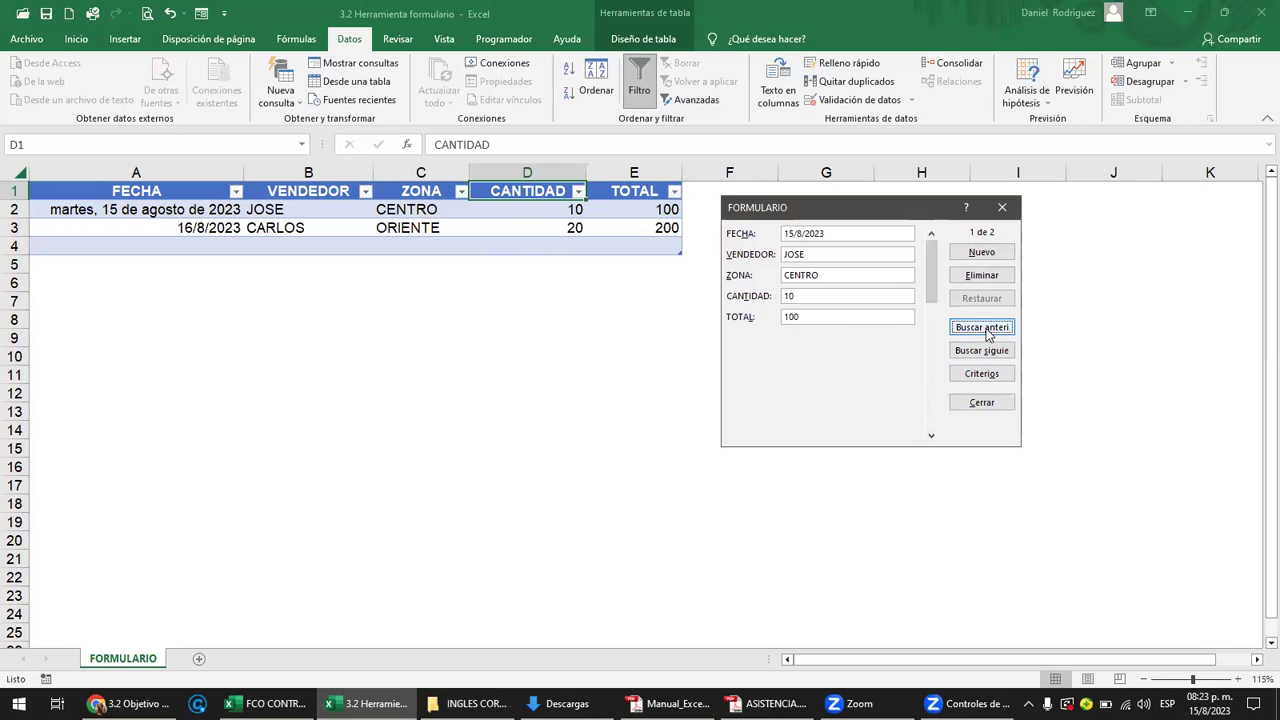
drag(928, 290, 929, 440)
click(788, 234)
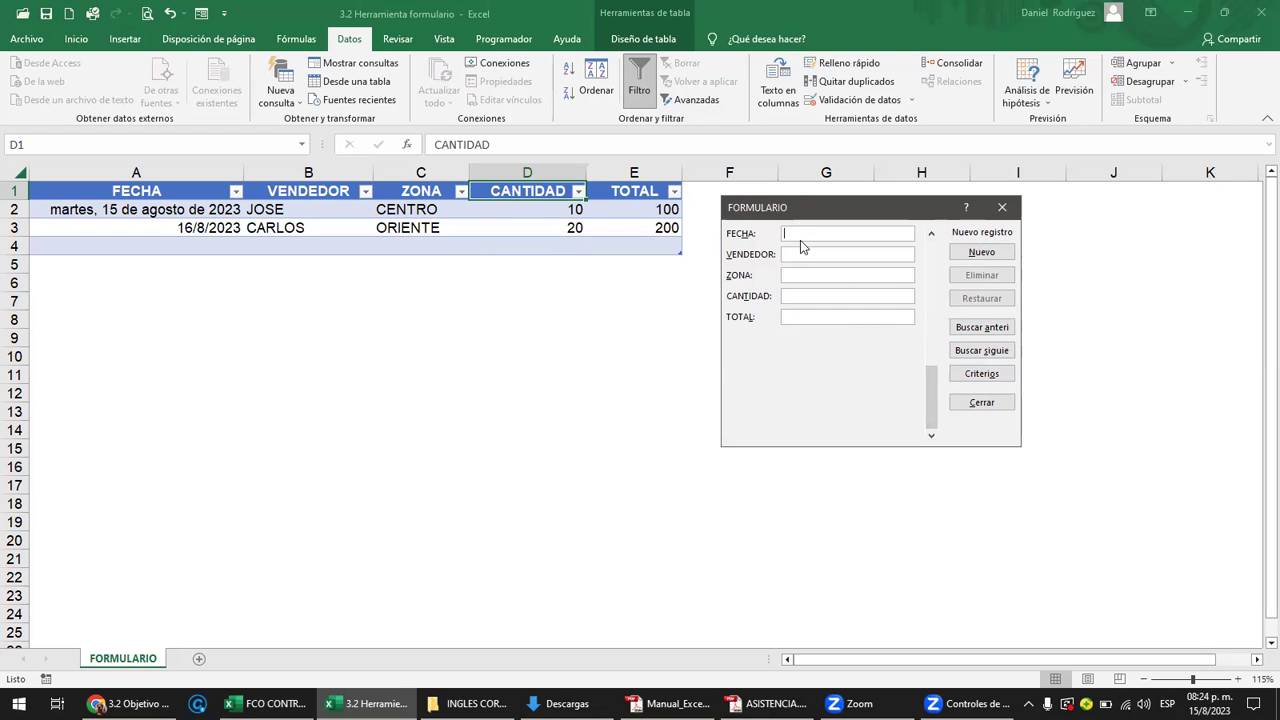
Save a record holding only the date 15/8/2023, then return to the first record.
text(15/8/23)
key(Return)
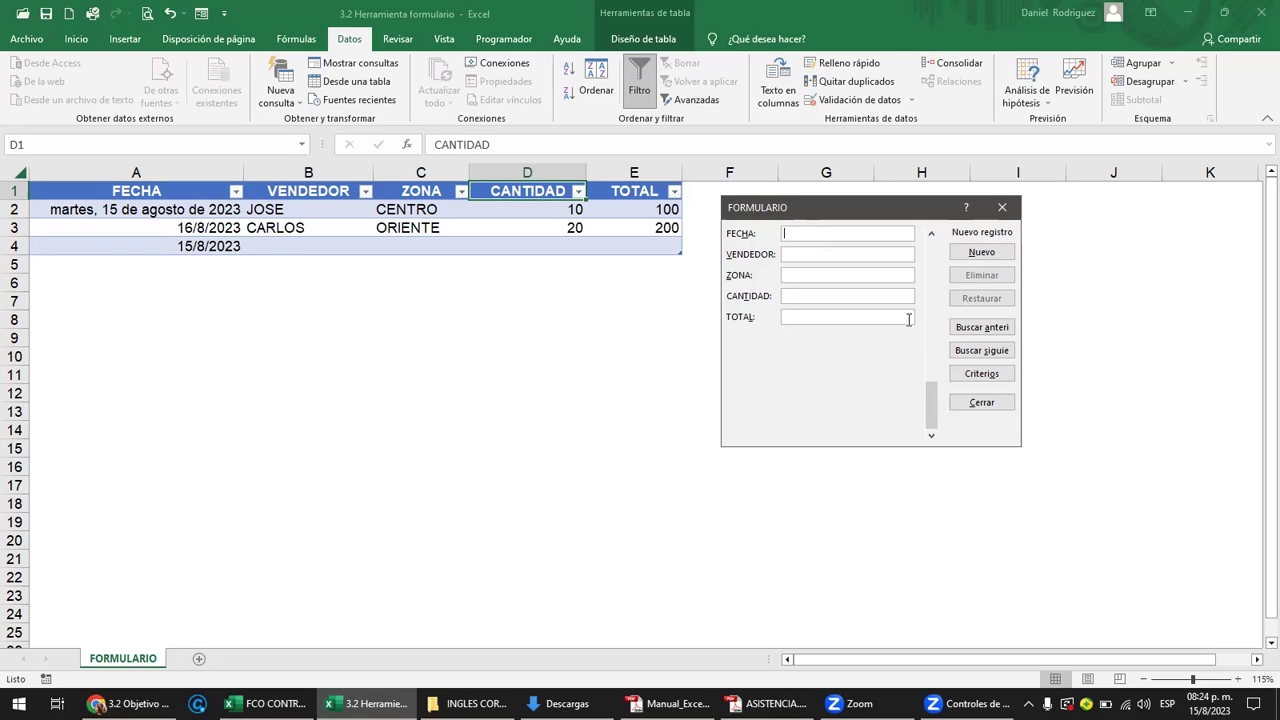
click(936, 244)
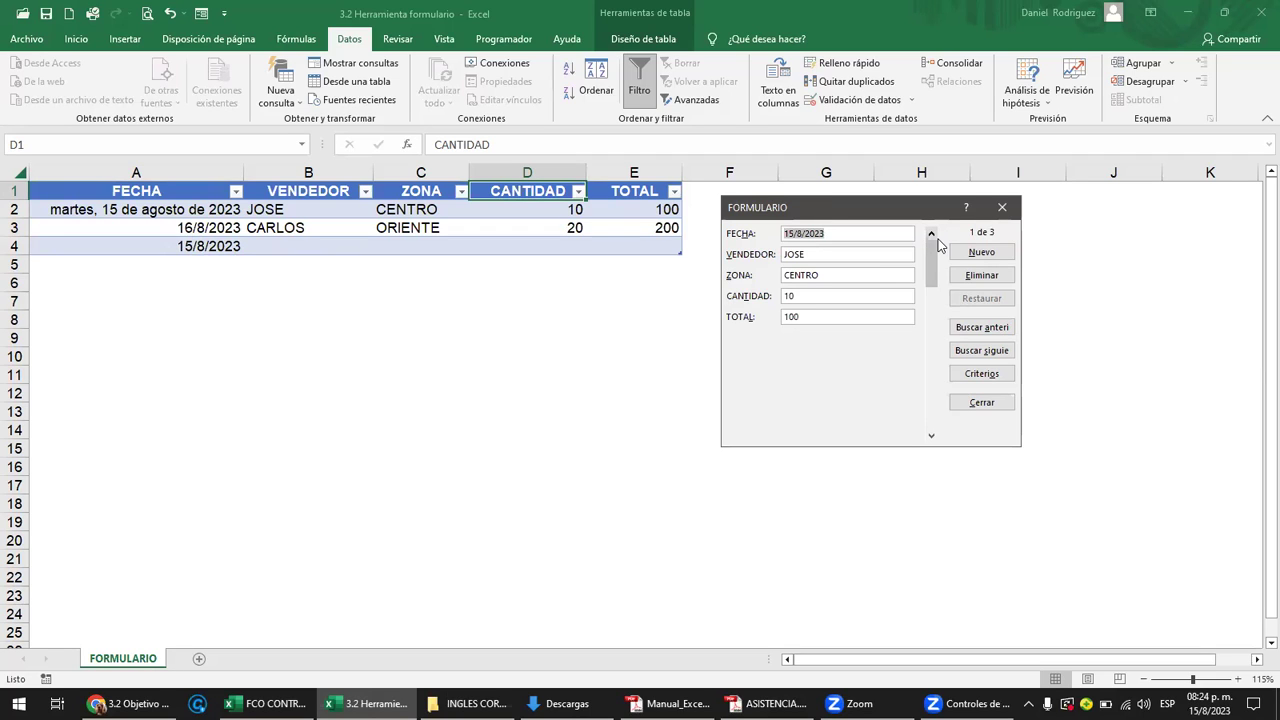
click(938, 244)
click(938, 244)
click(938, 244)
click(938, 244)
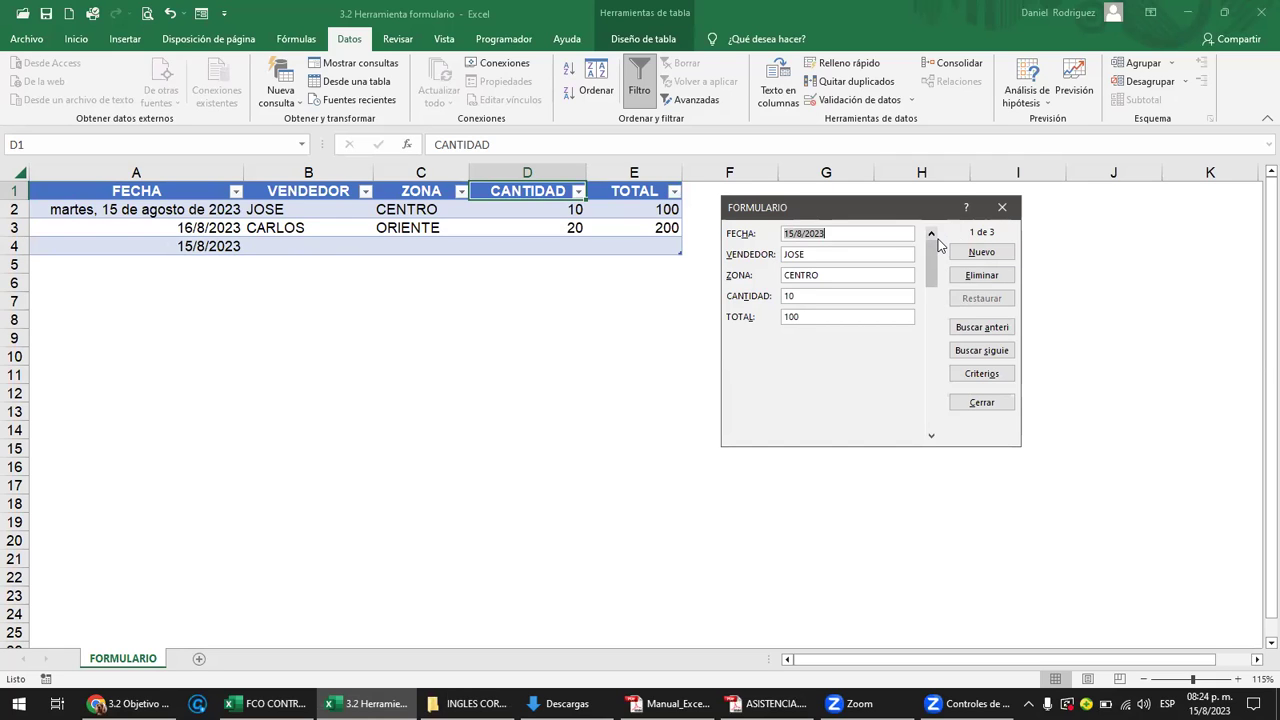
Browse the saved records back to the incomplete record 3 of 3.
click(932, 438)
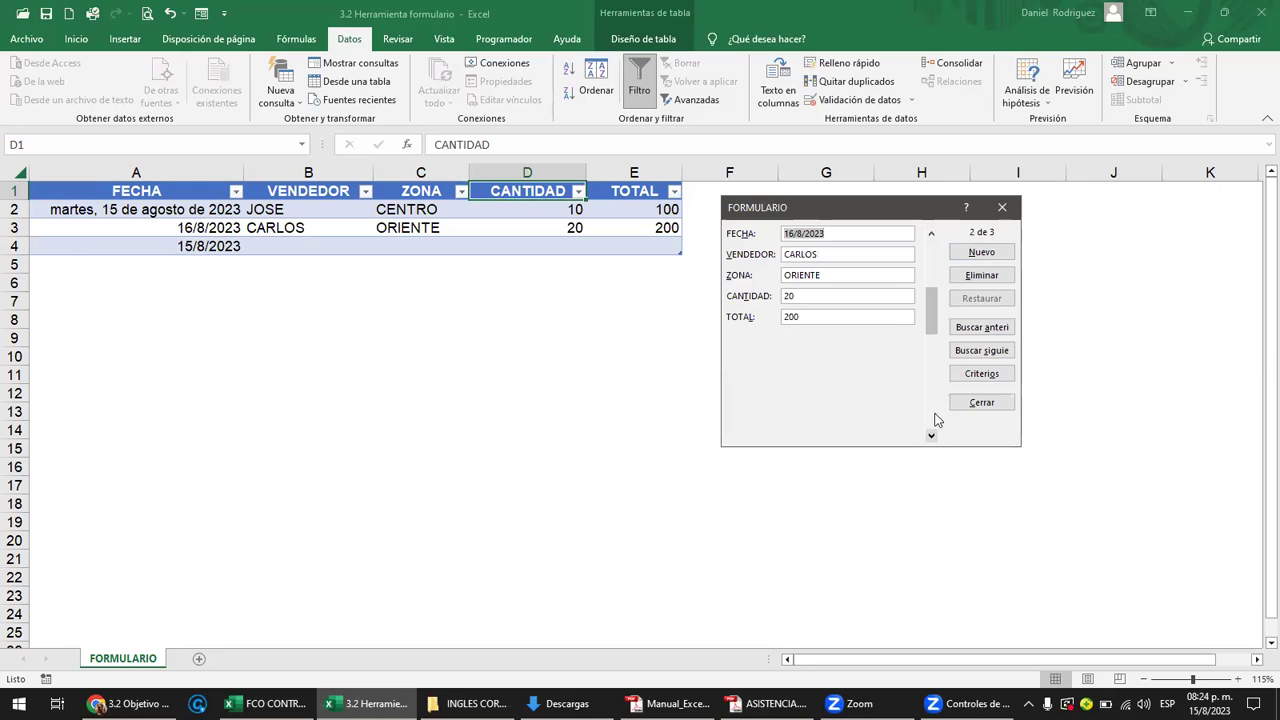
click(980, 332)
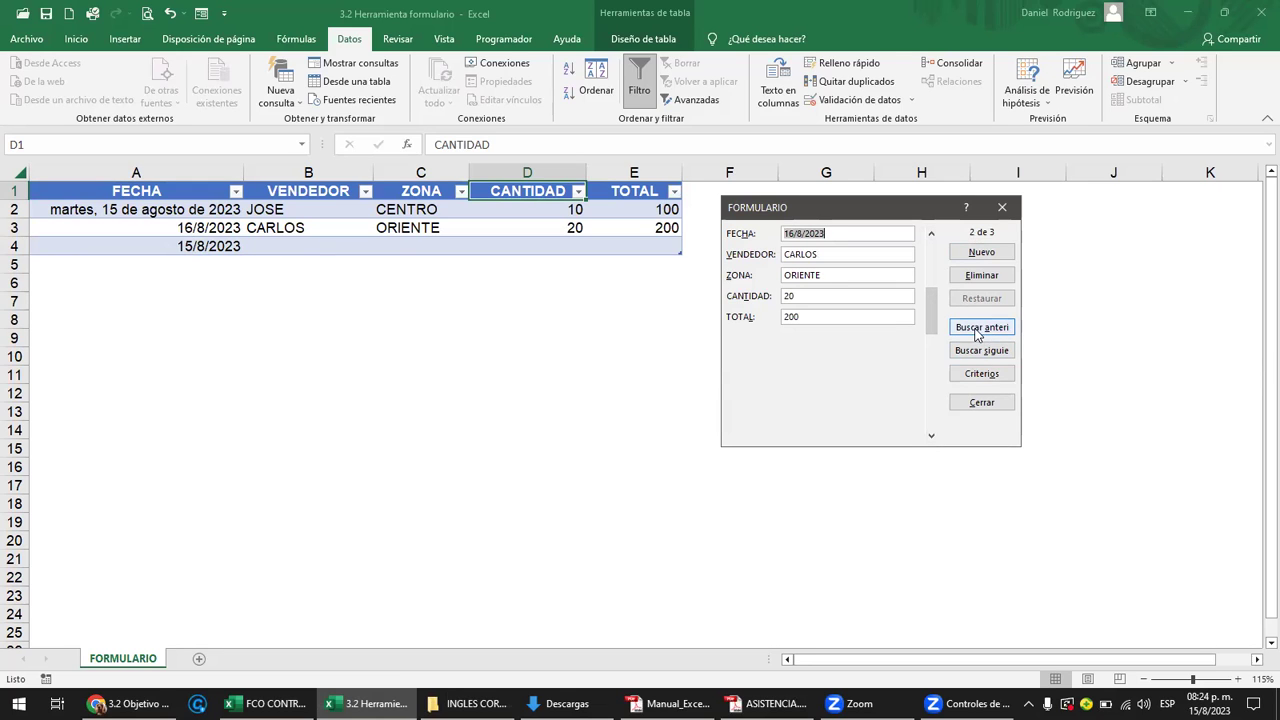
click(978, 332)
click(980, 352)
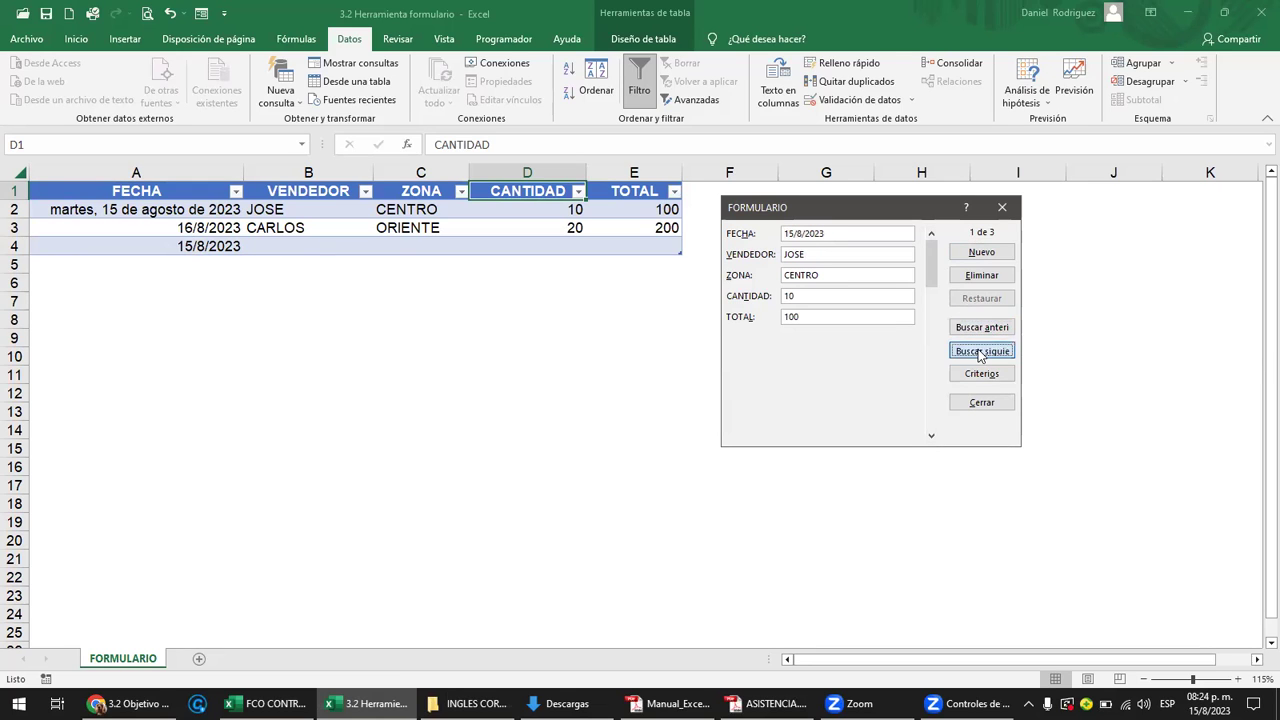
click(979, 354)
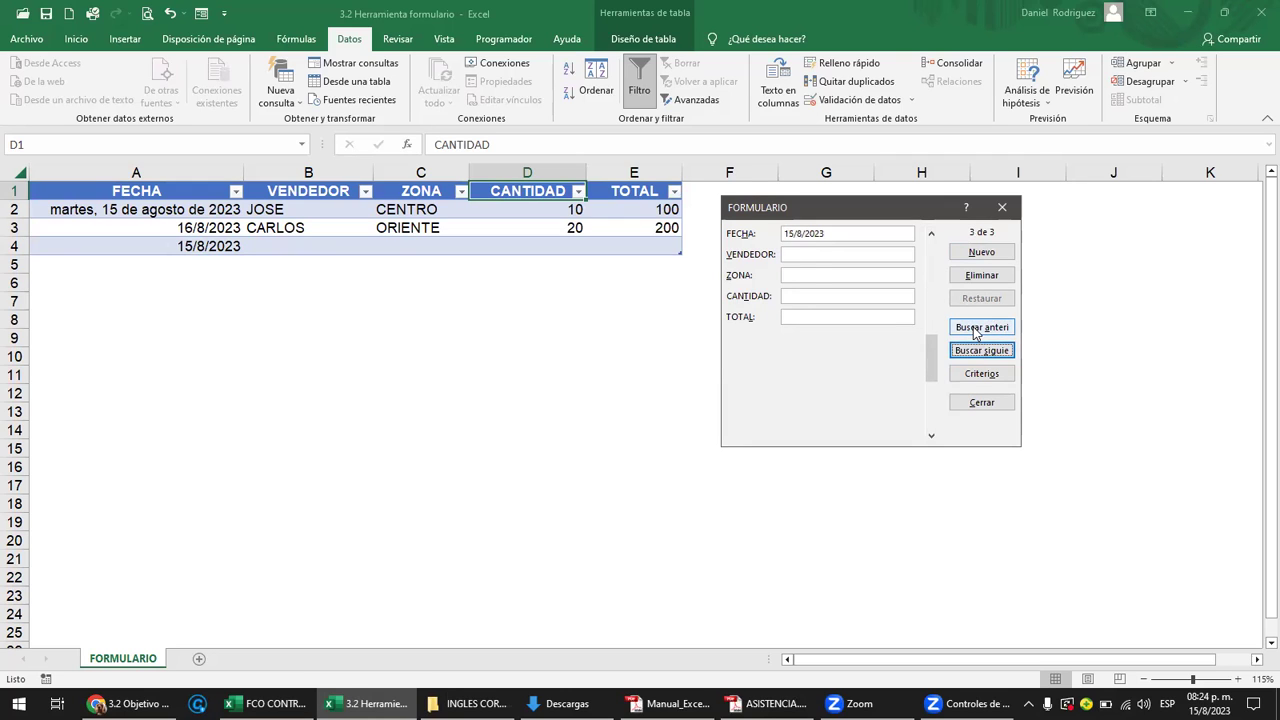
click(977, 332)
click(977, 332)
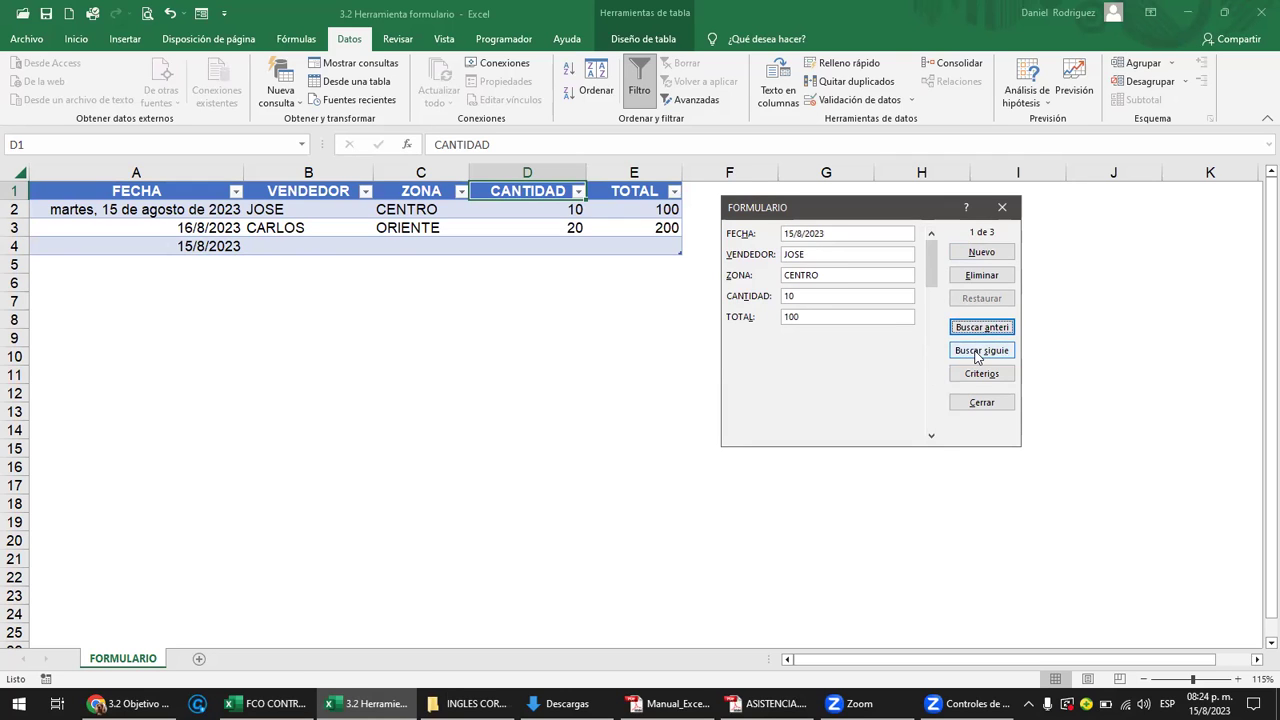
click(978, 352)
click(978, 357)
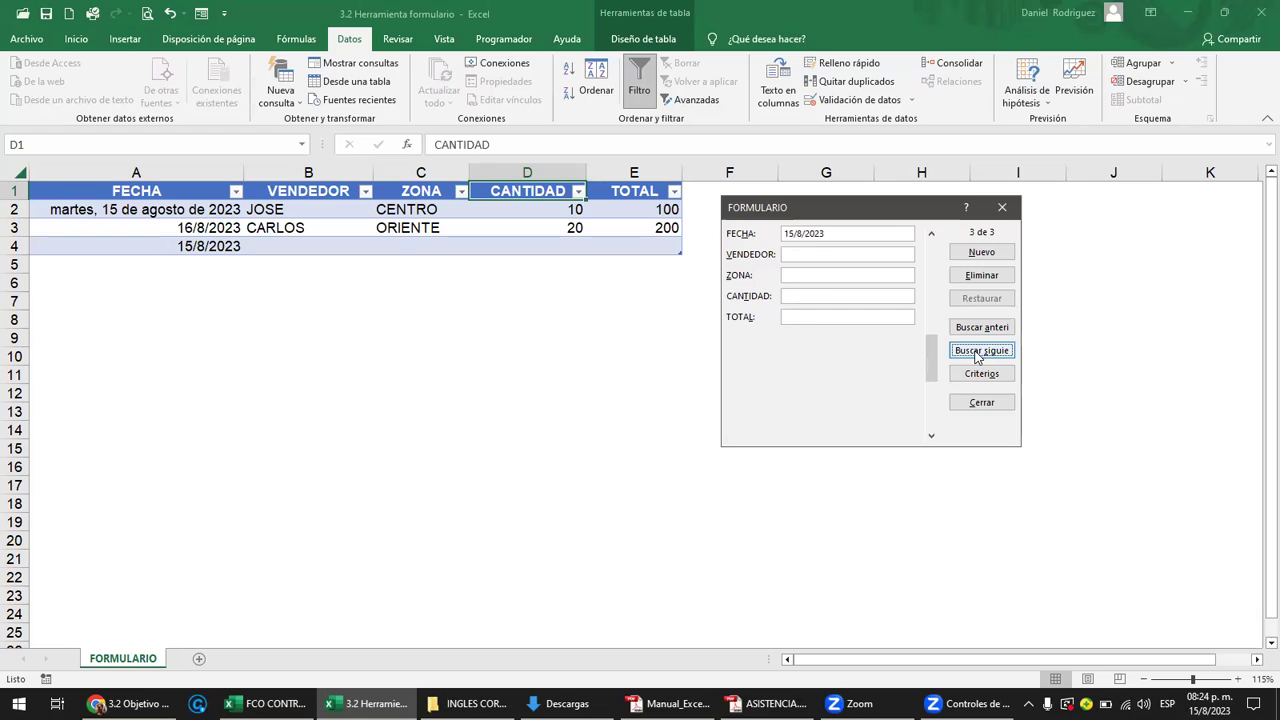
click(790, 255)
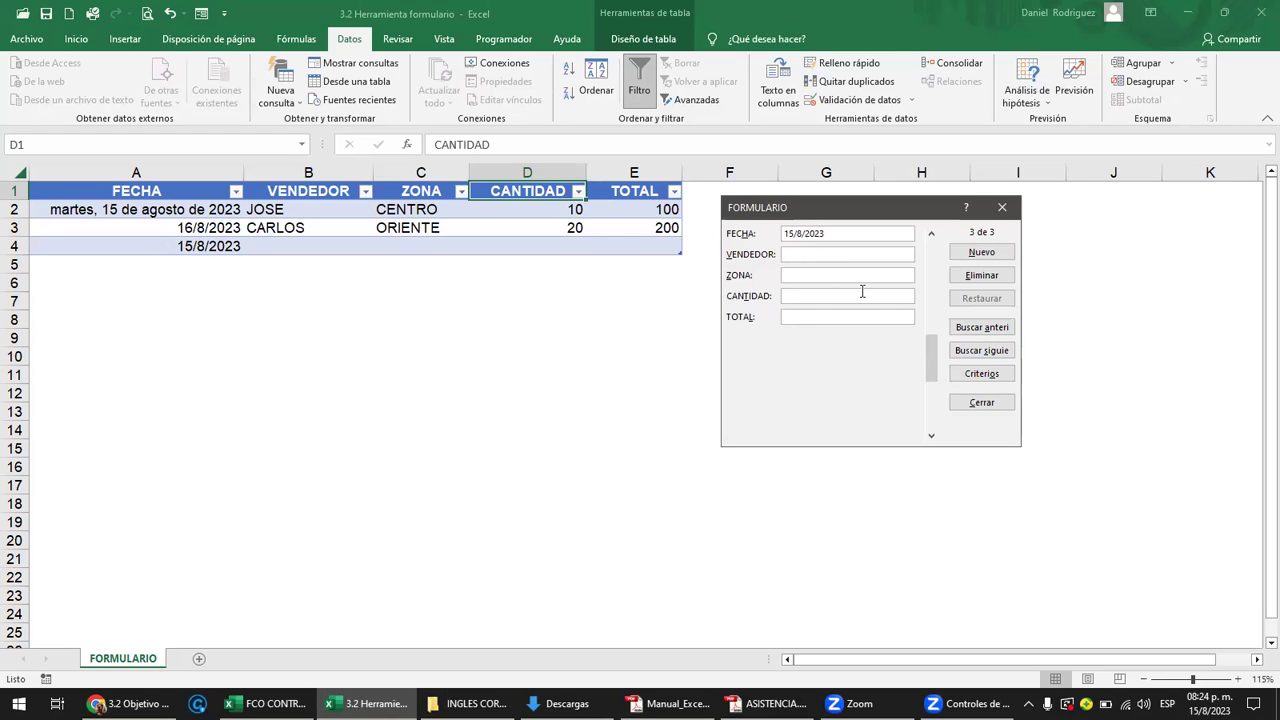
Complete record 3 with a seller, ORIENTE, 30 and 300, then close the form.
text(JUAN)
key(Return)
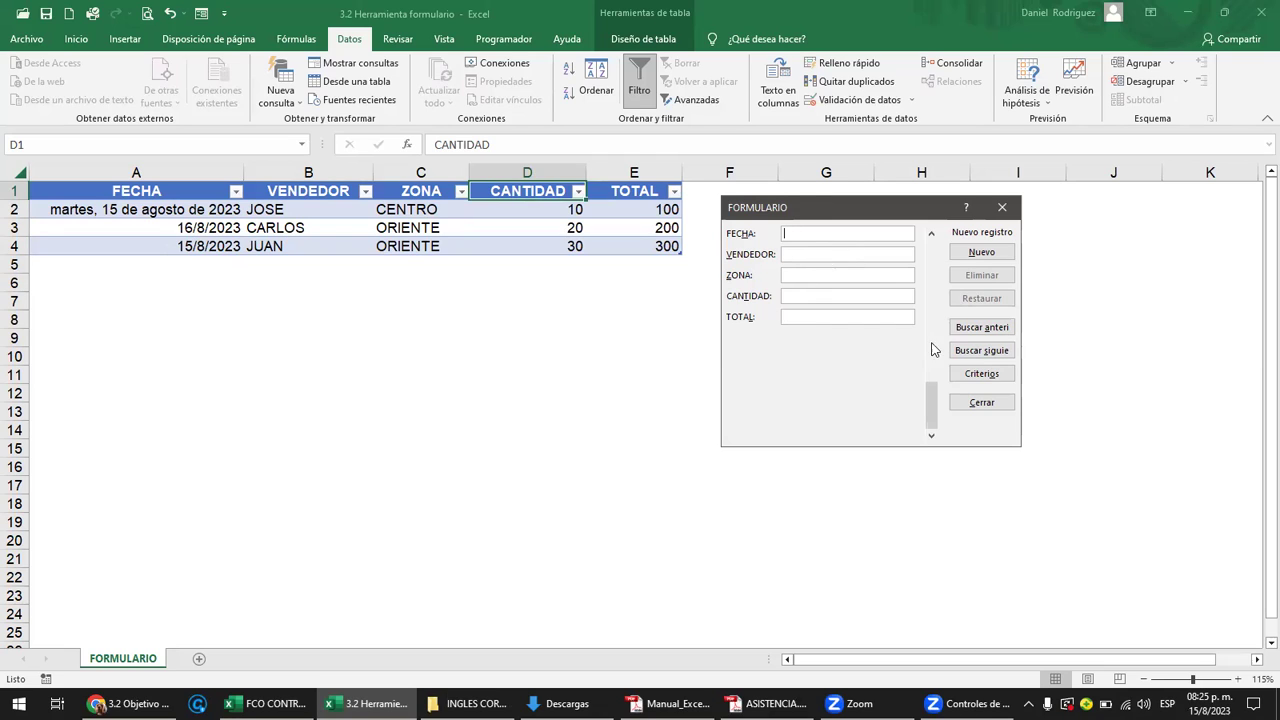
click(982, 404)
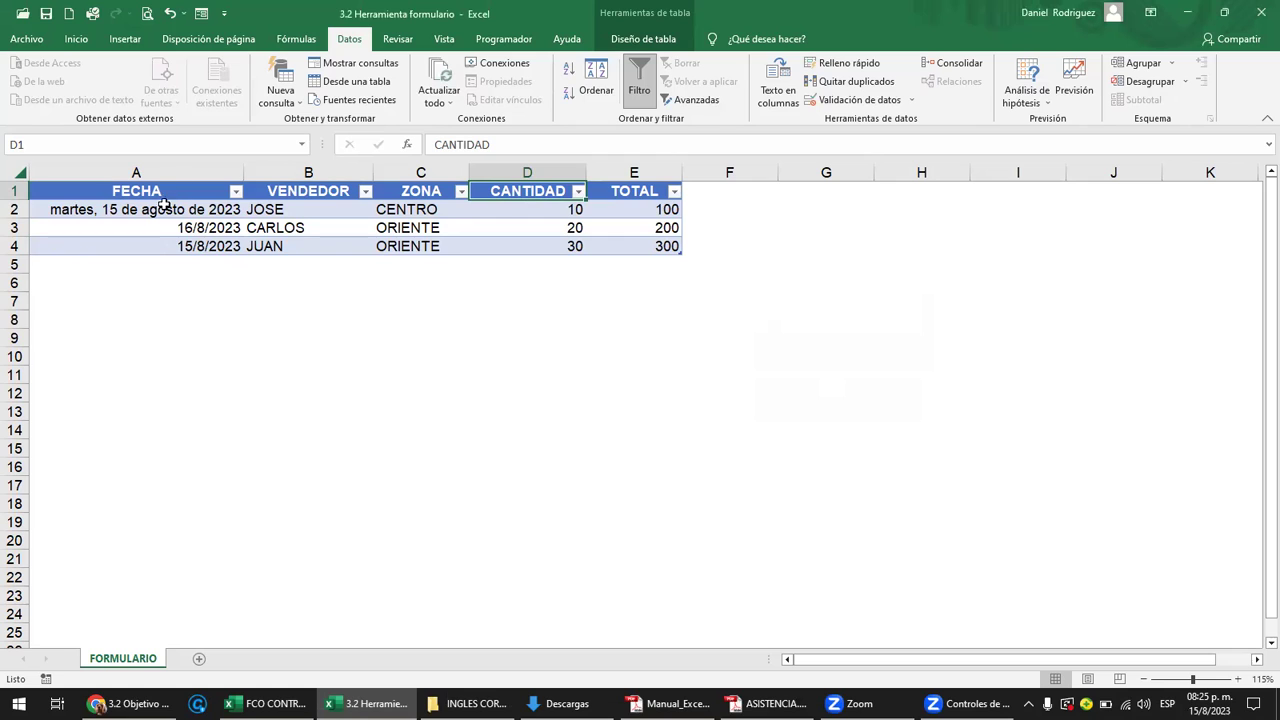
Give the FECHA column the short date format and center its contents.
click(163, 172)
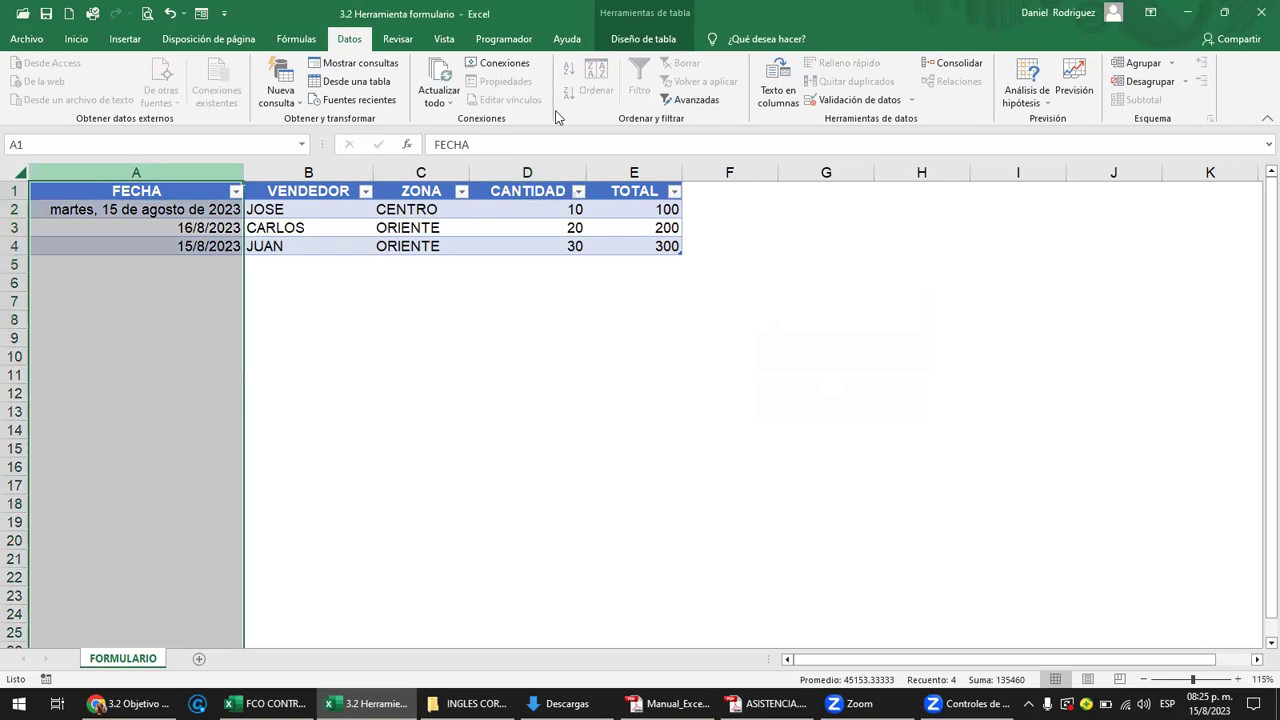
click(76, 39)
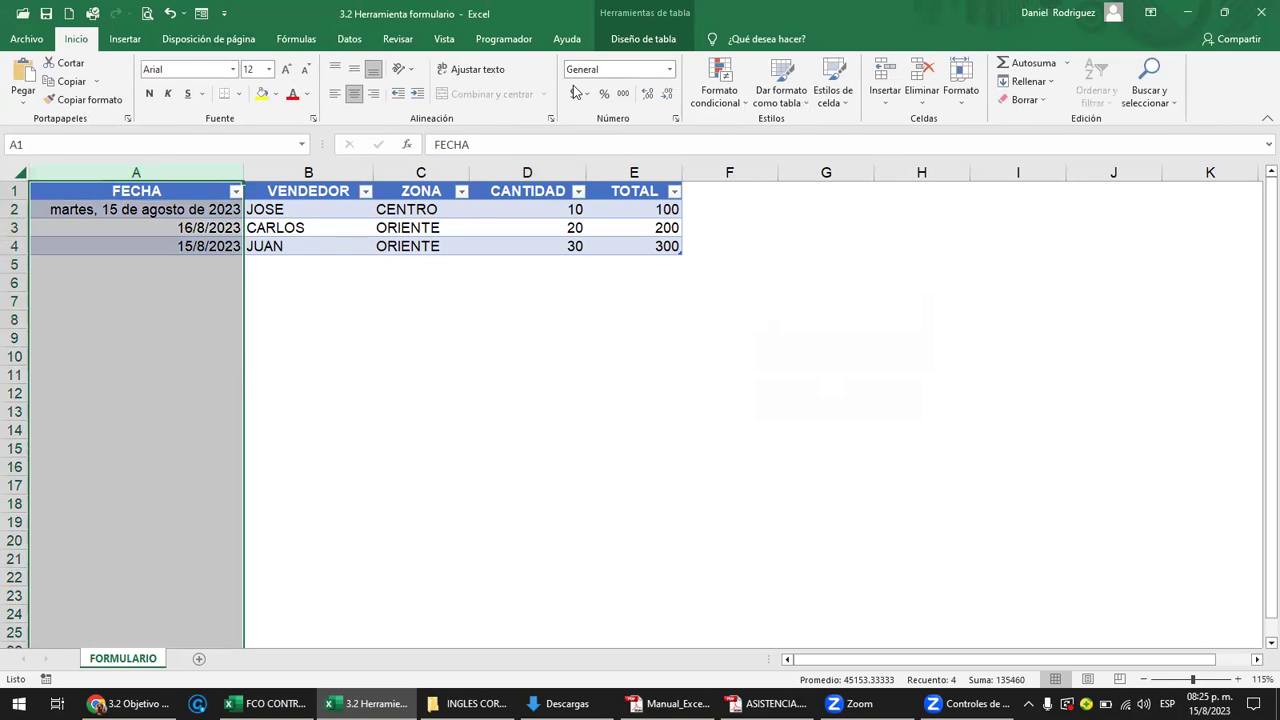
click(668, 70)
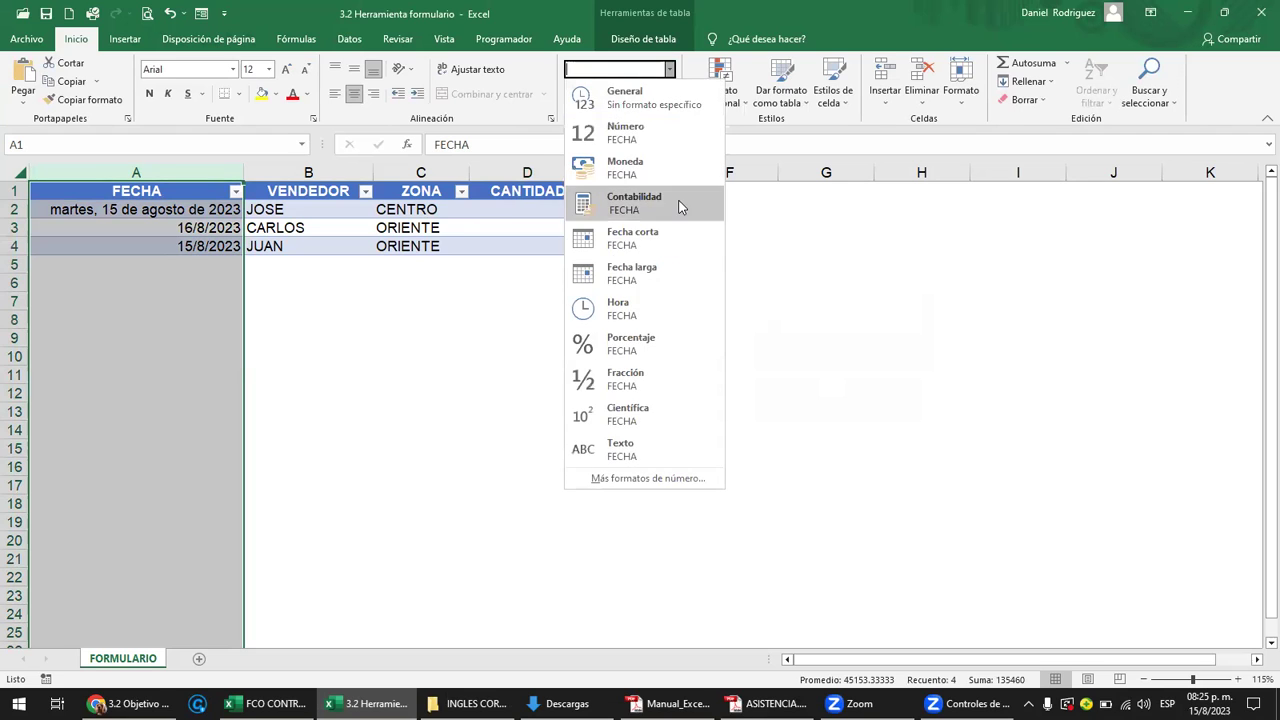
click(659, 245)
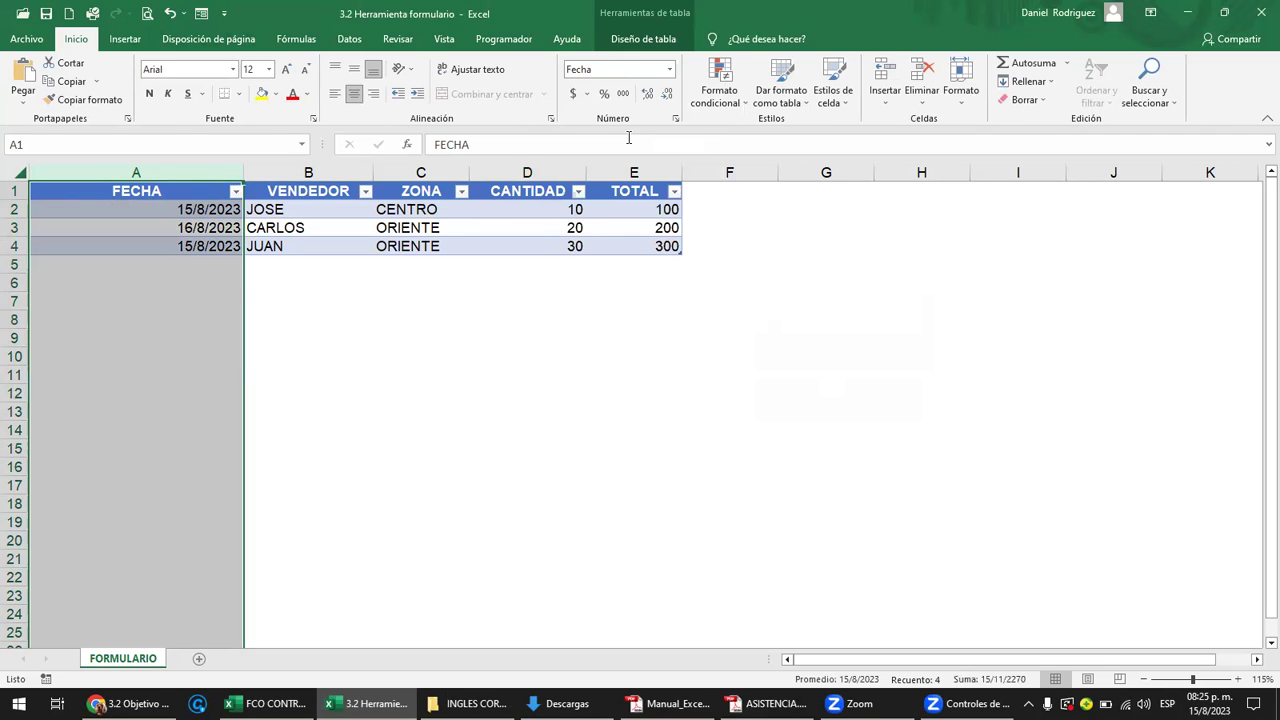
click(355, 97)
click(355, 97)
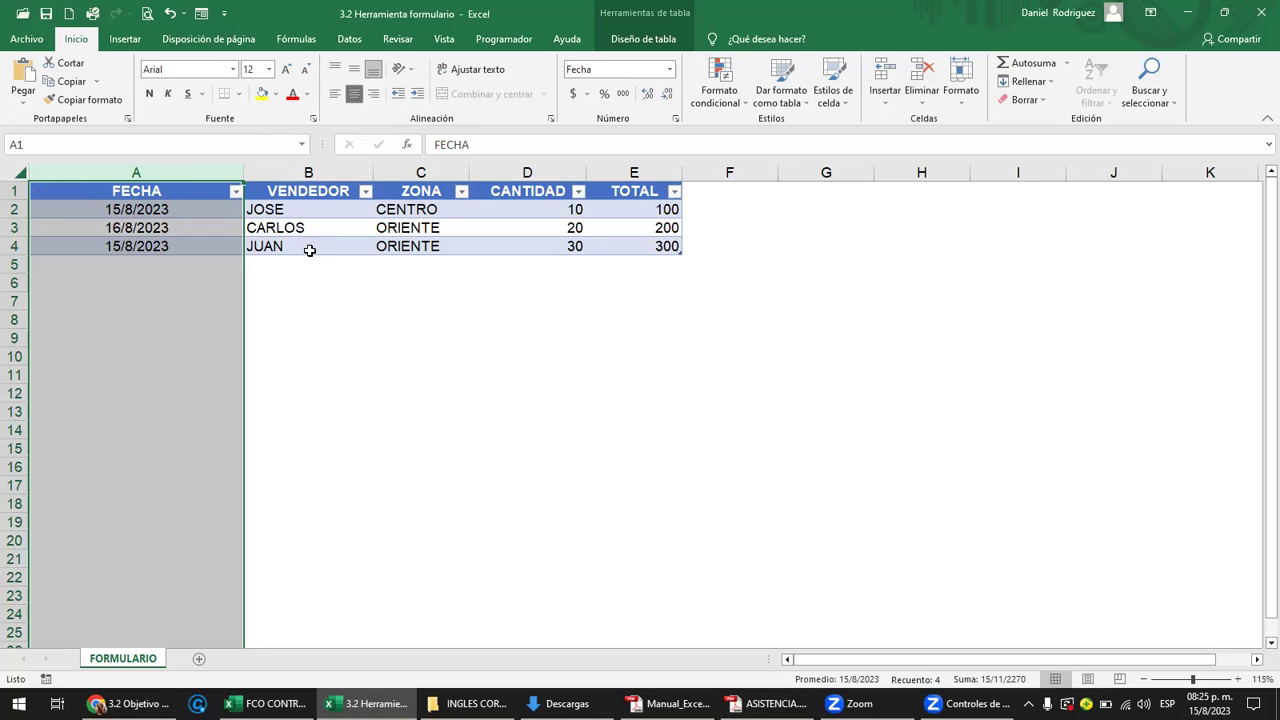
Check cell E4 and row 2, then reselect column A and open the number format list.
click(350, 300)
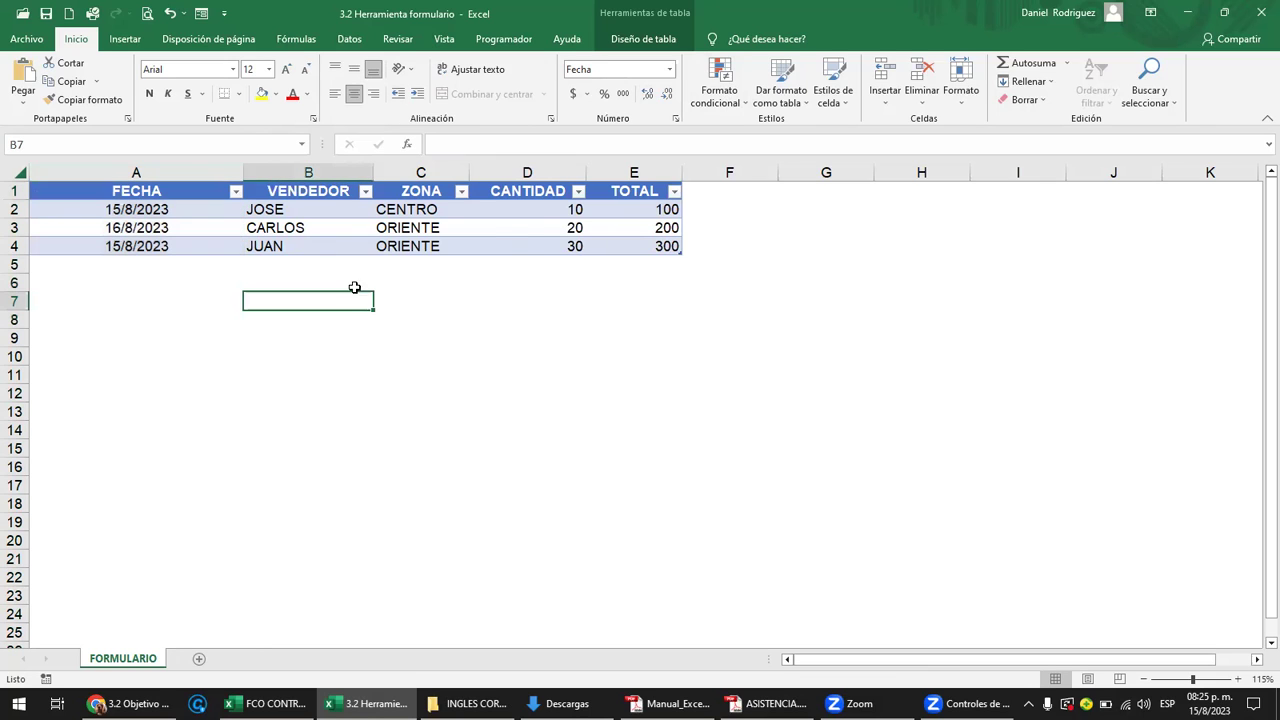
click(663, 248)
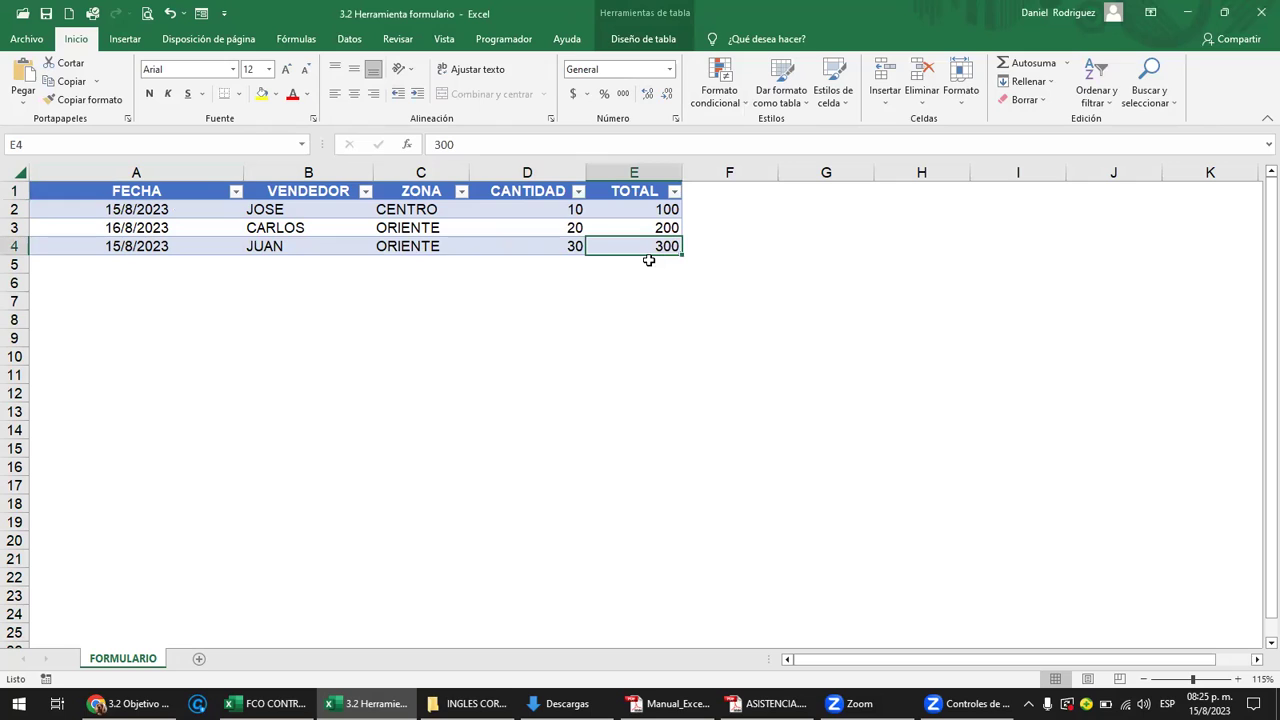
drag(123, 209, 610, 209)
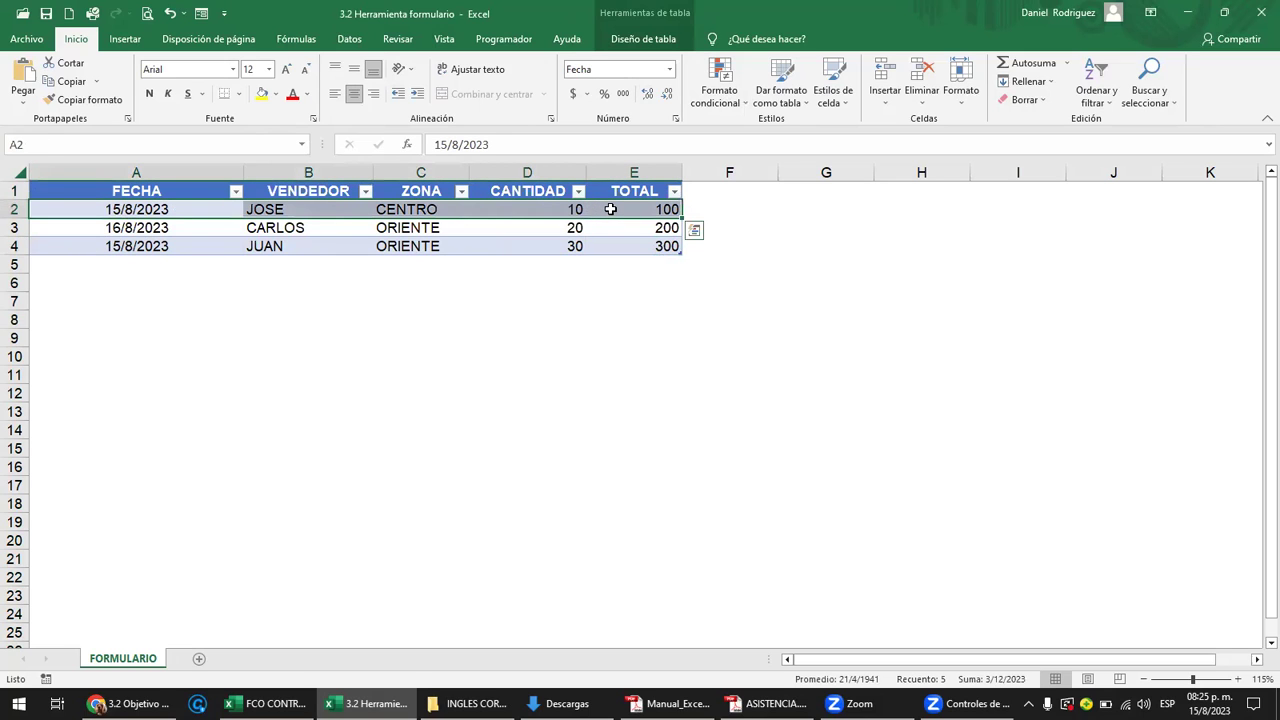
click(171, 335)
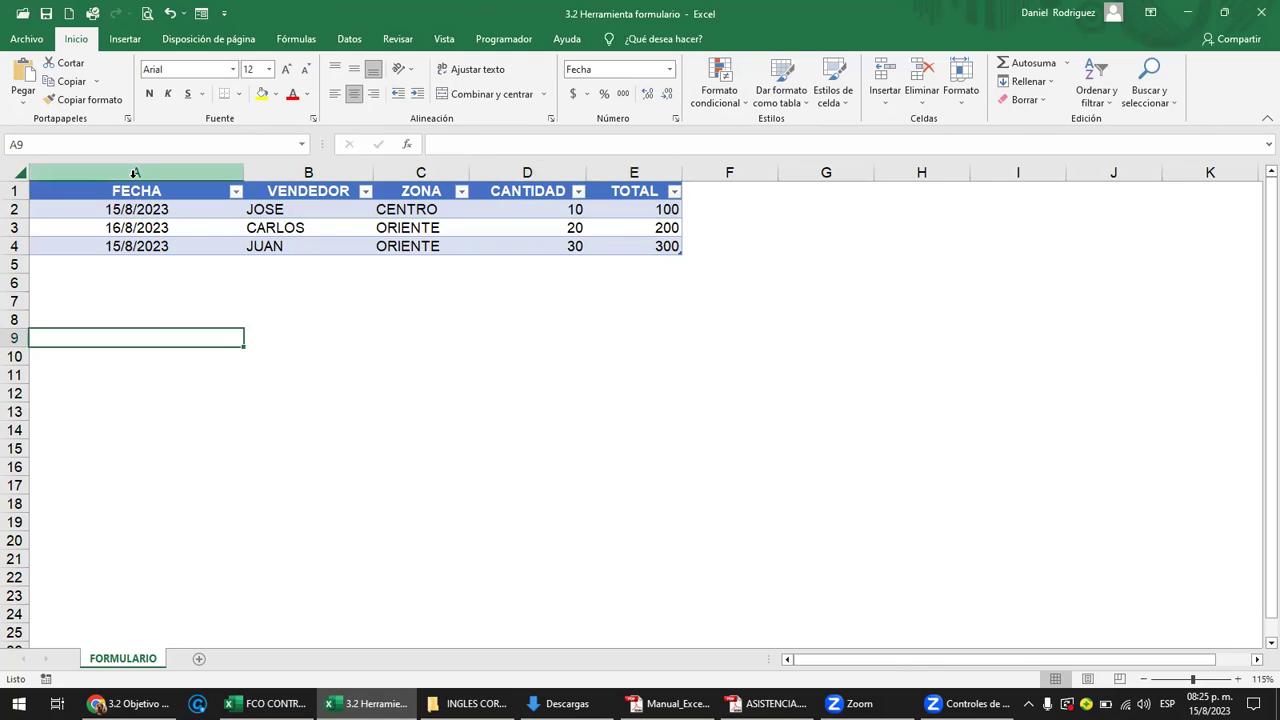
click(133, 172)
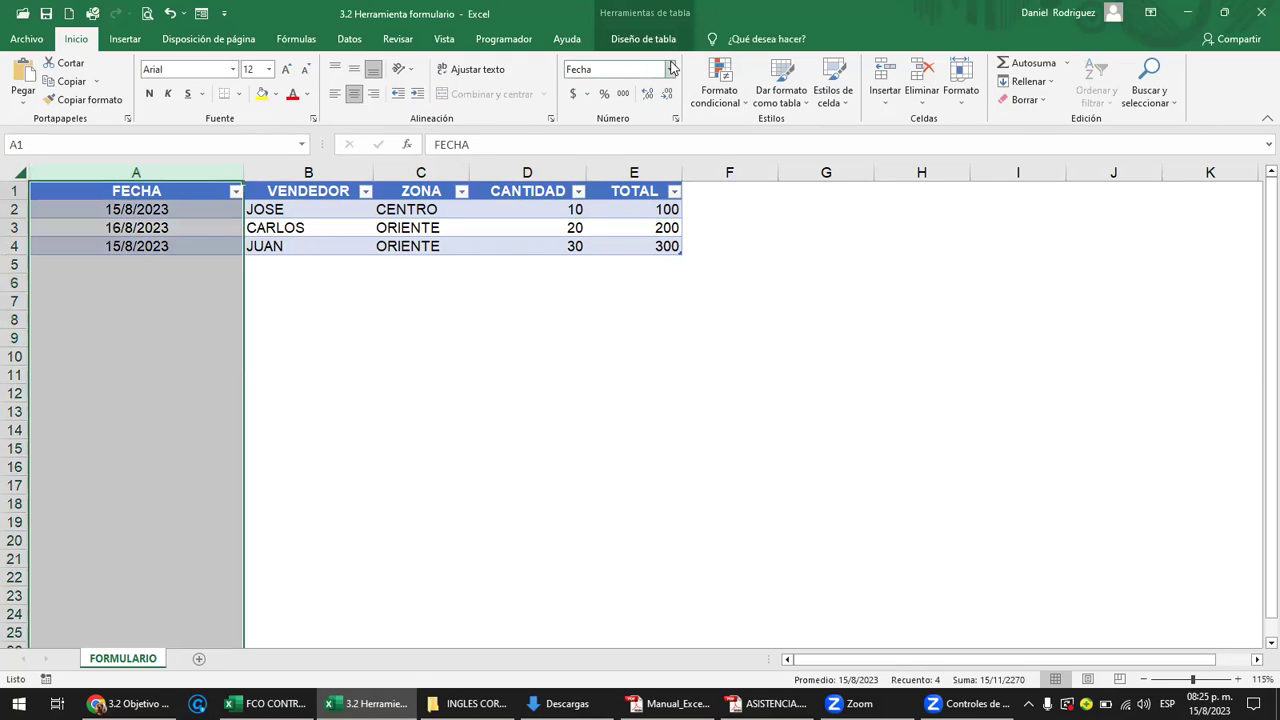
click(669, 69)
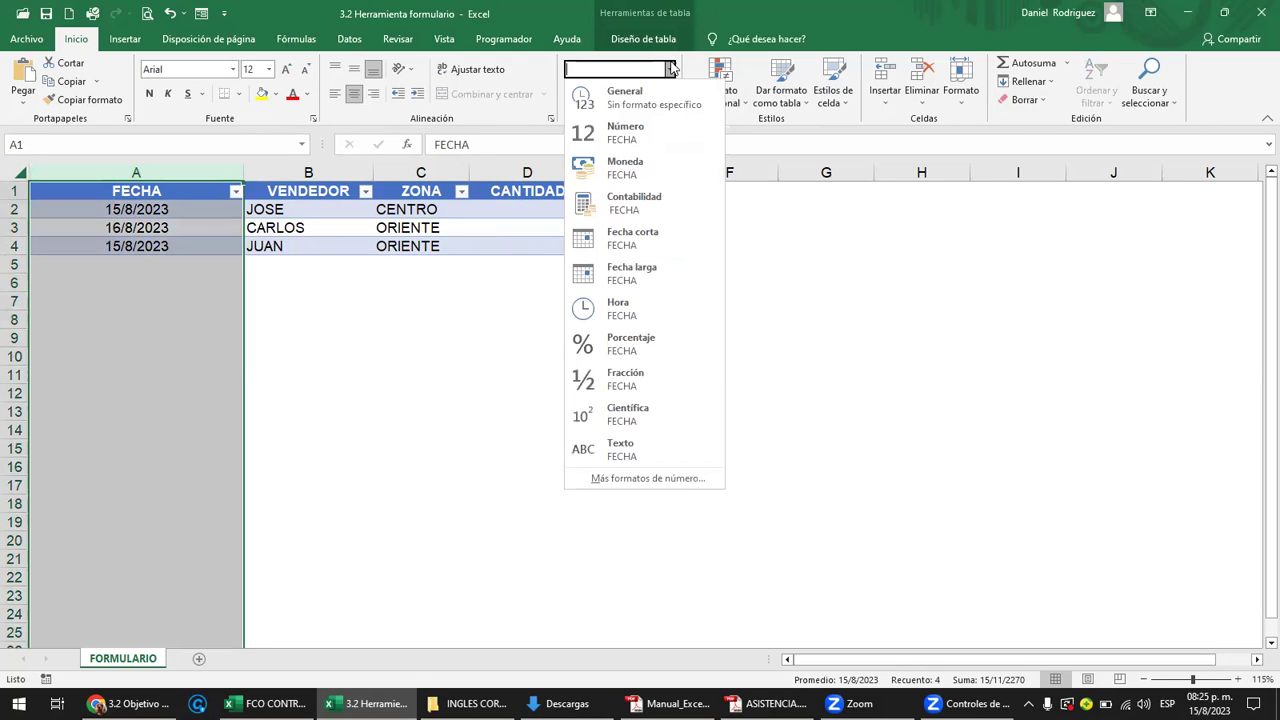
Apply short date to column A, try long date on the whole column, then undo it.
click(651, 240)
click(421, 313)
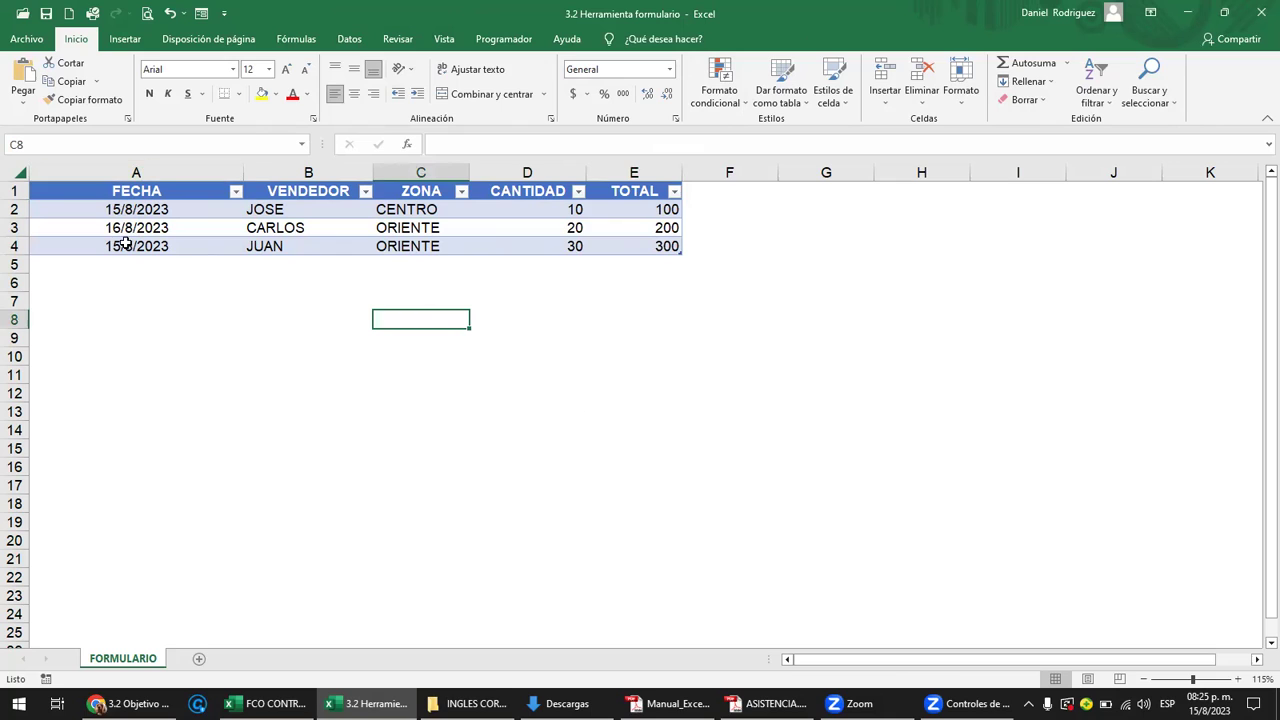
click(121, 210)
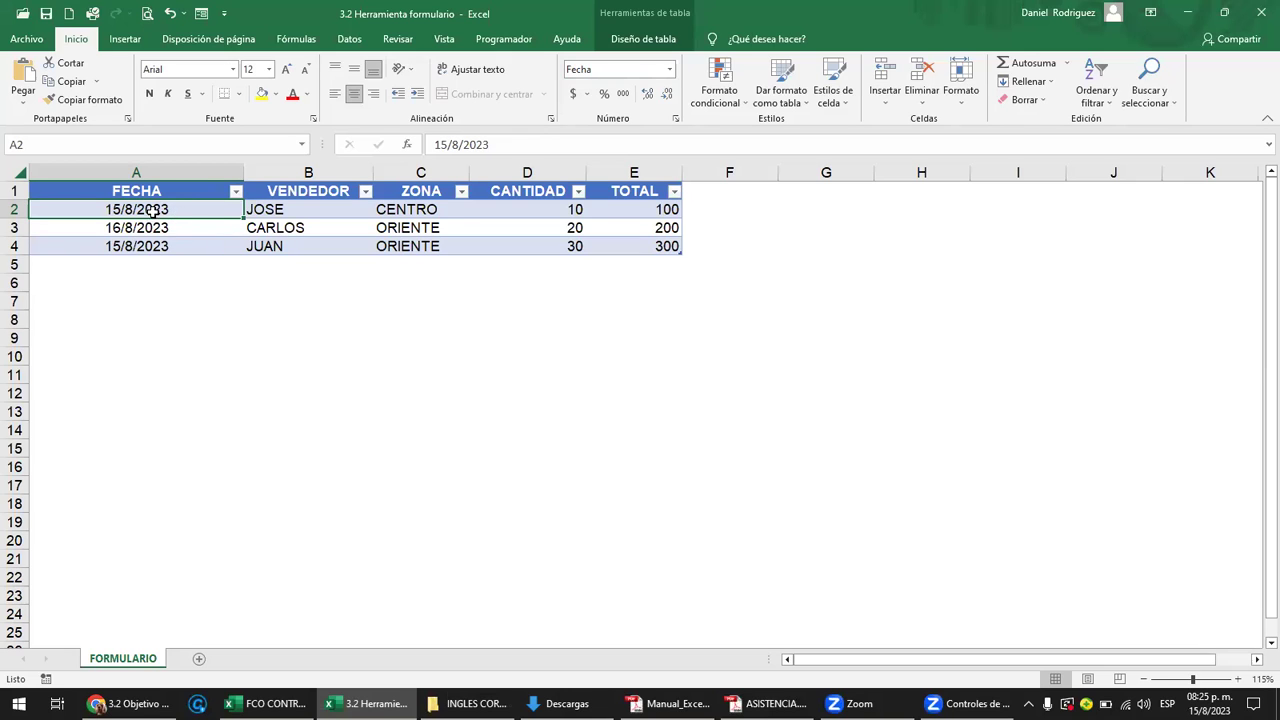
click(141, 172)
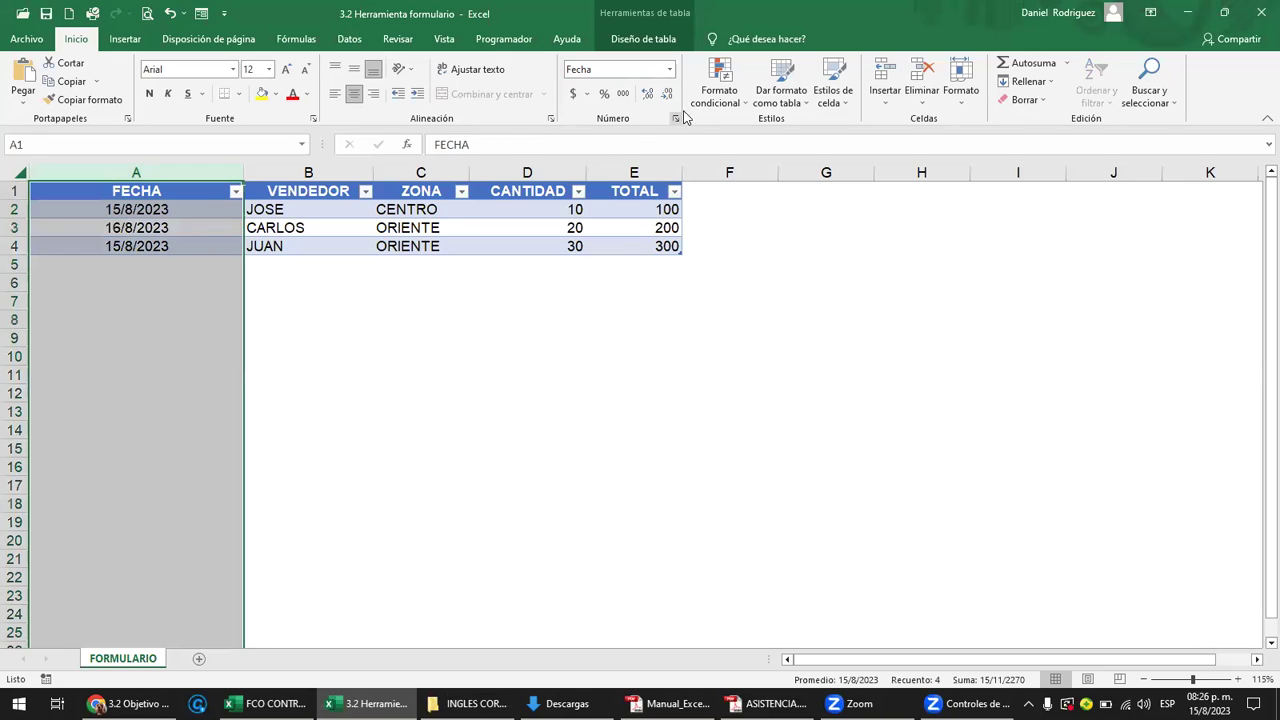
click(669, 69)
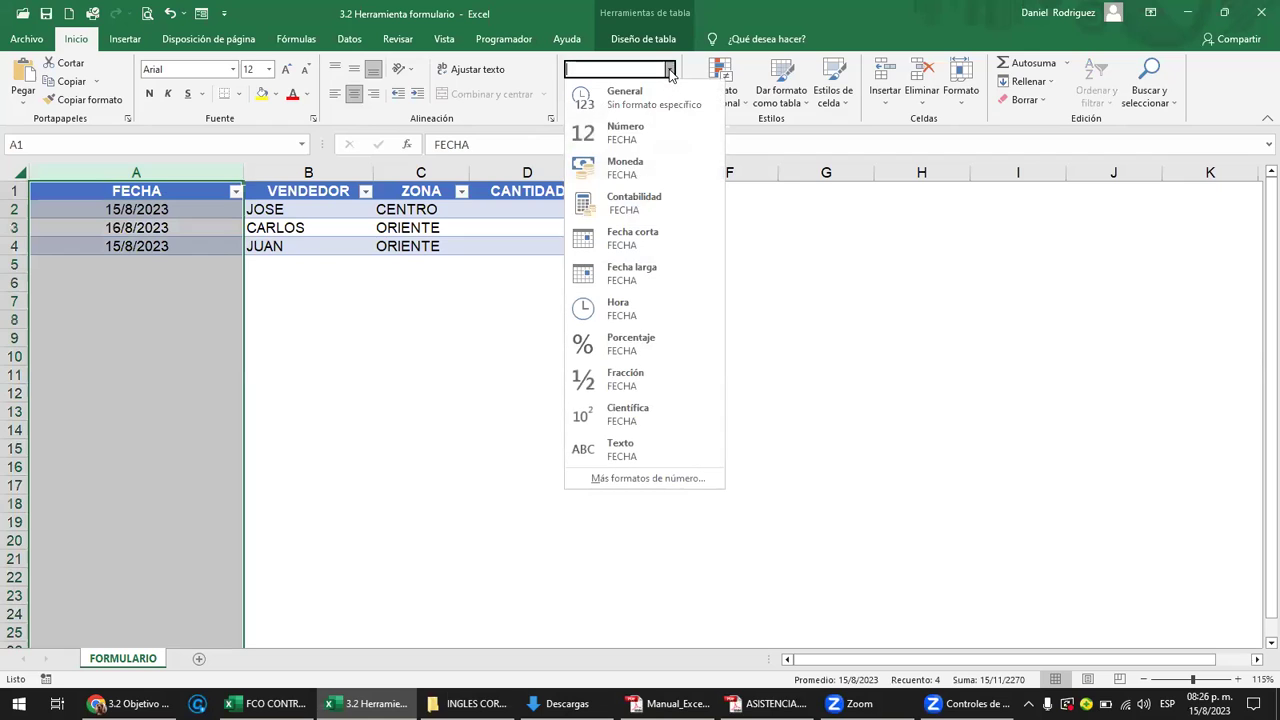
click(659, 269)
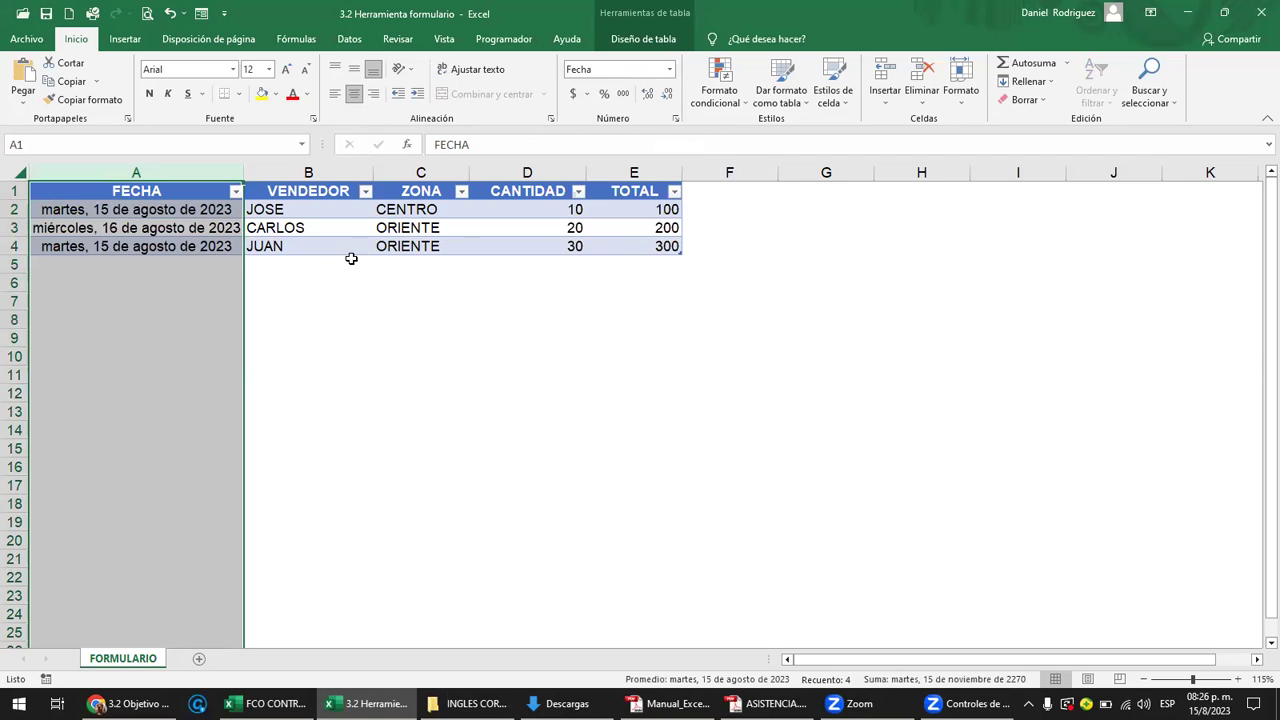
key(ctrl+z)
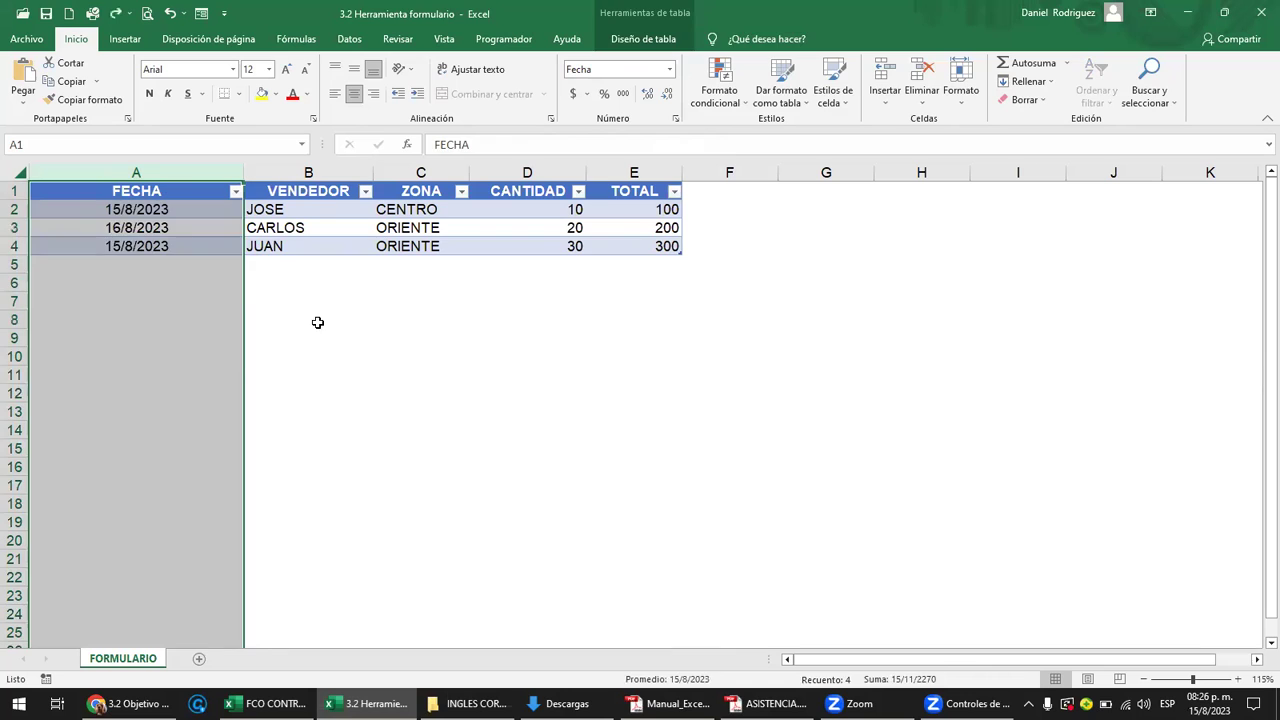
click(317, 321)
Show the date in A2 as a long date and widen column A to fit it.
click(115, 209)
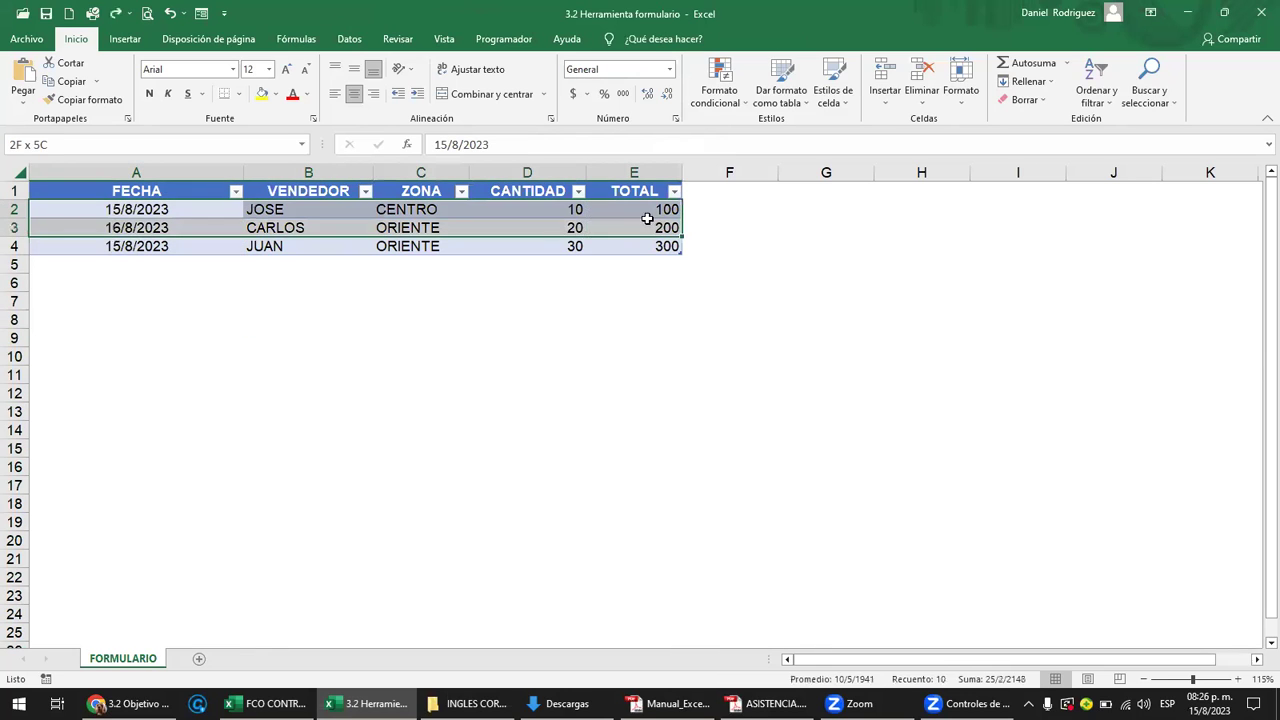
drag(287, 217, 660, 214)
click(196, 214)
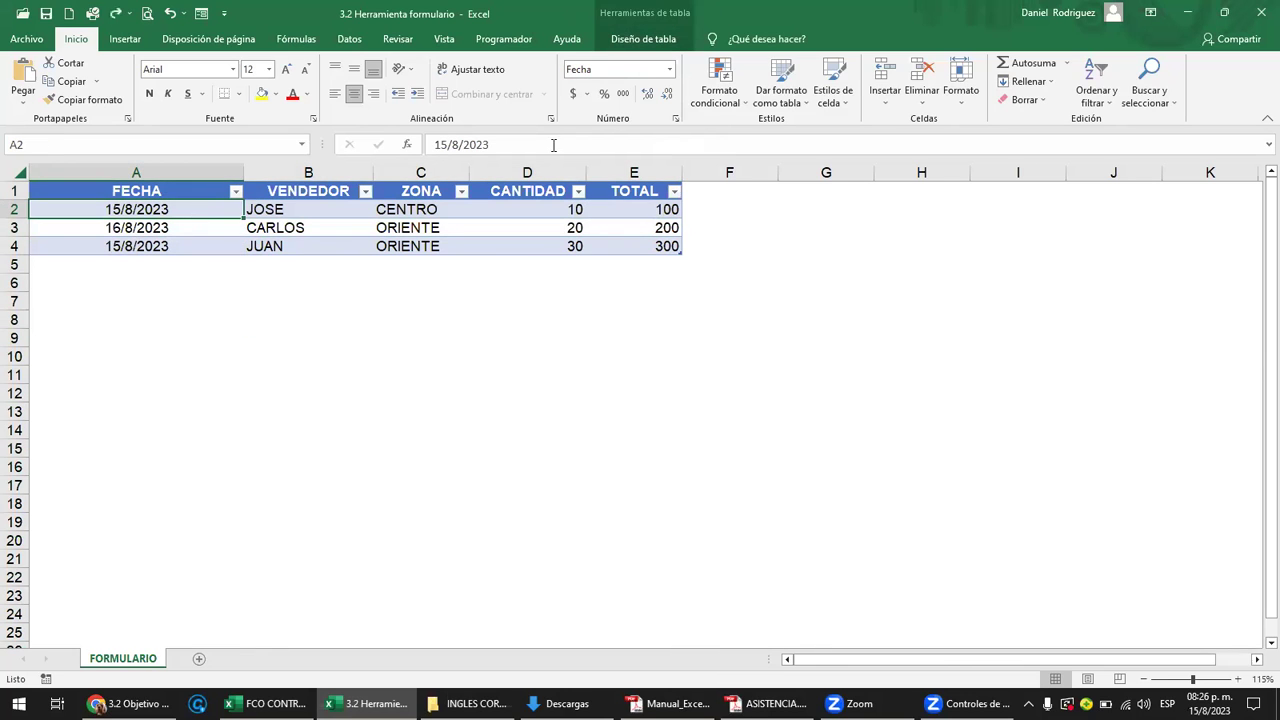
click(669, 69)
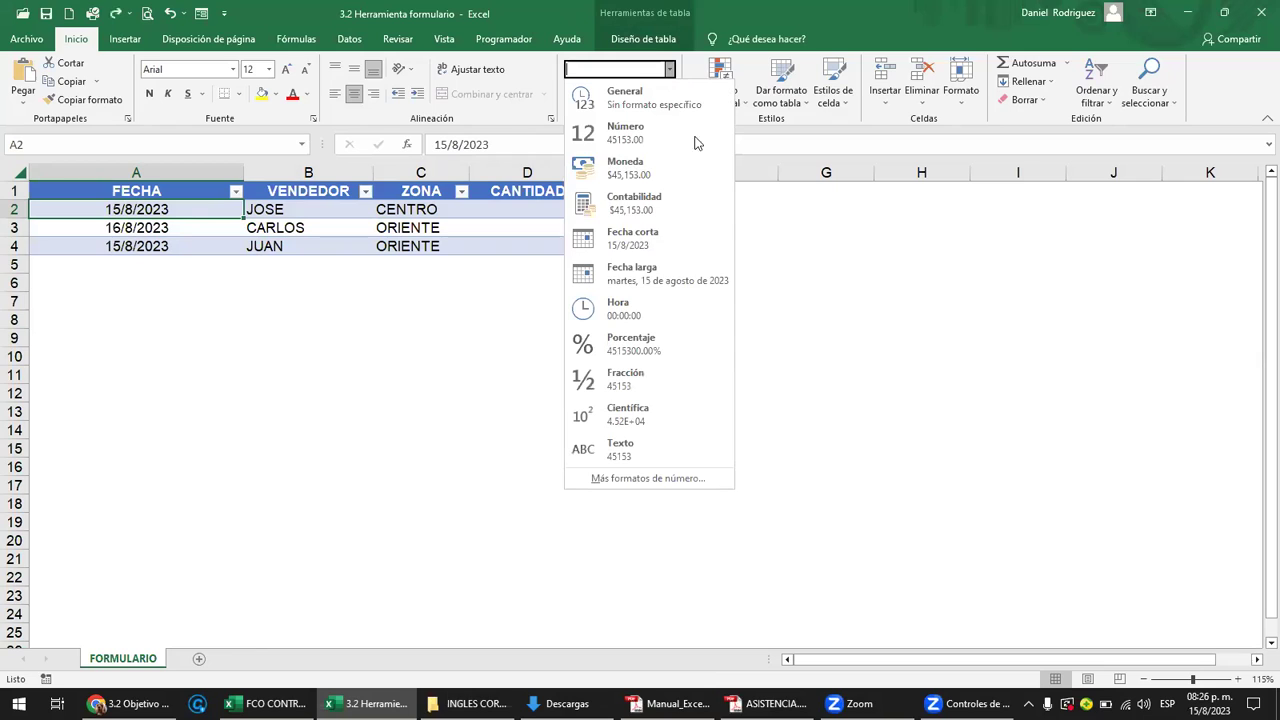
click(678, 274)
click(190, 302)
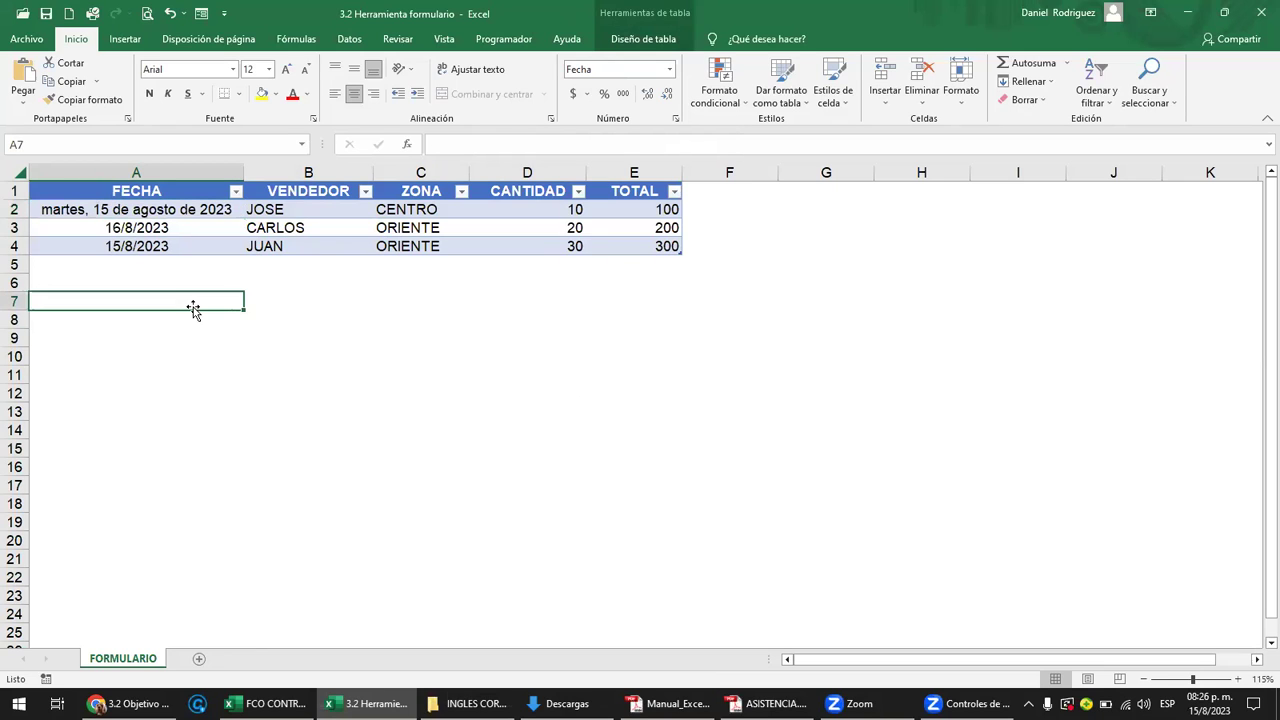
drag(243, 172, 266, 172)
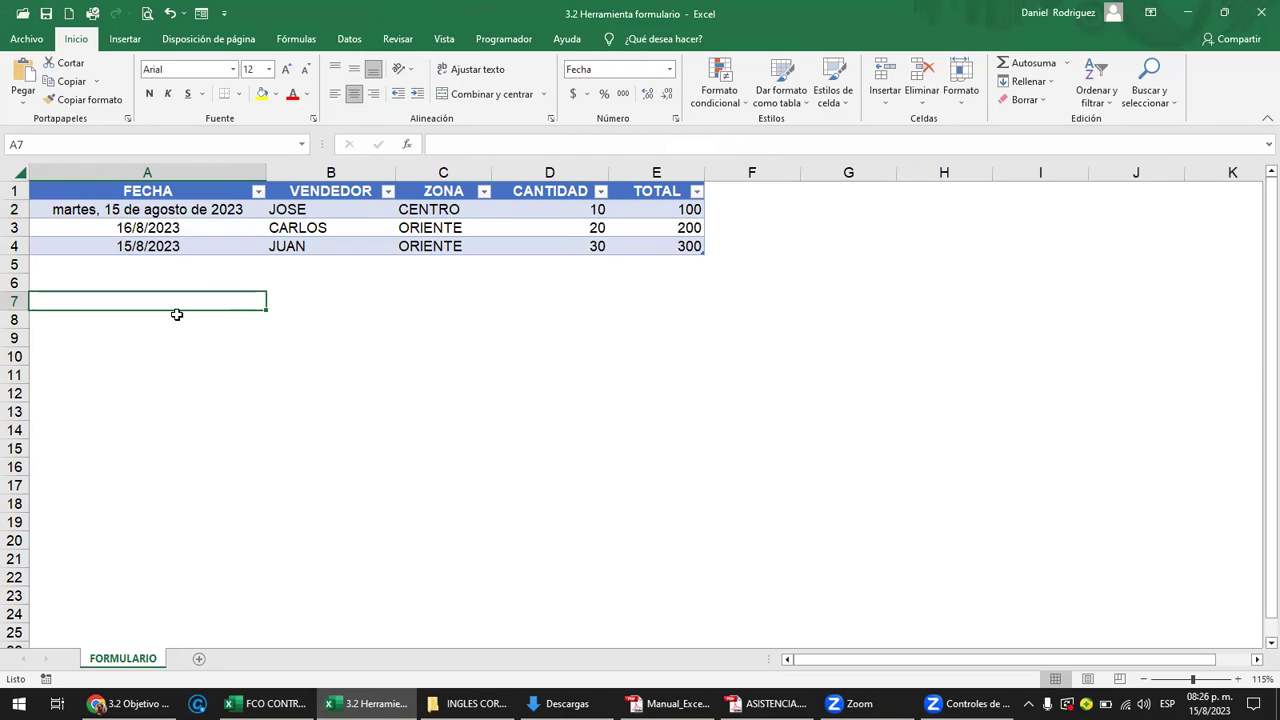
drag(171, 263, 172, 425)
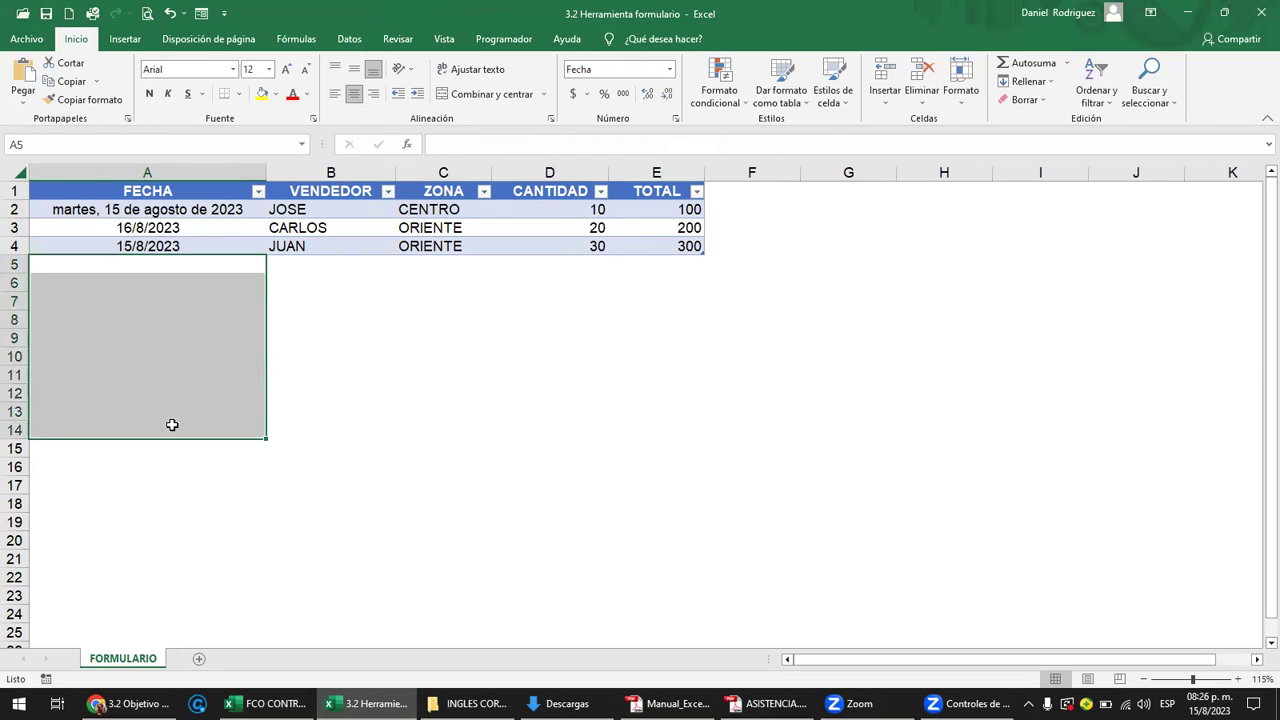
click(183, 168)
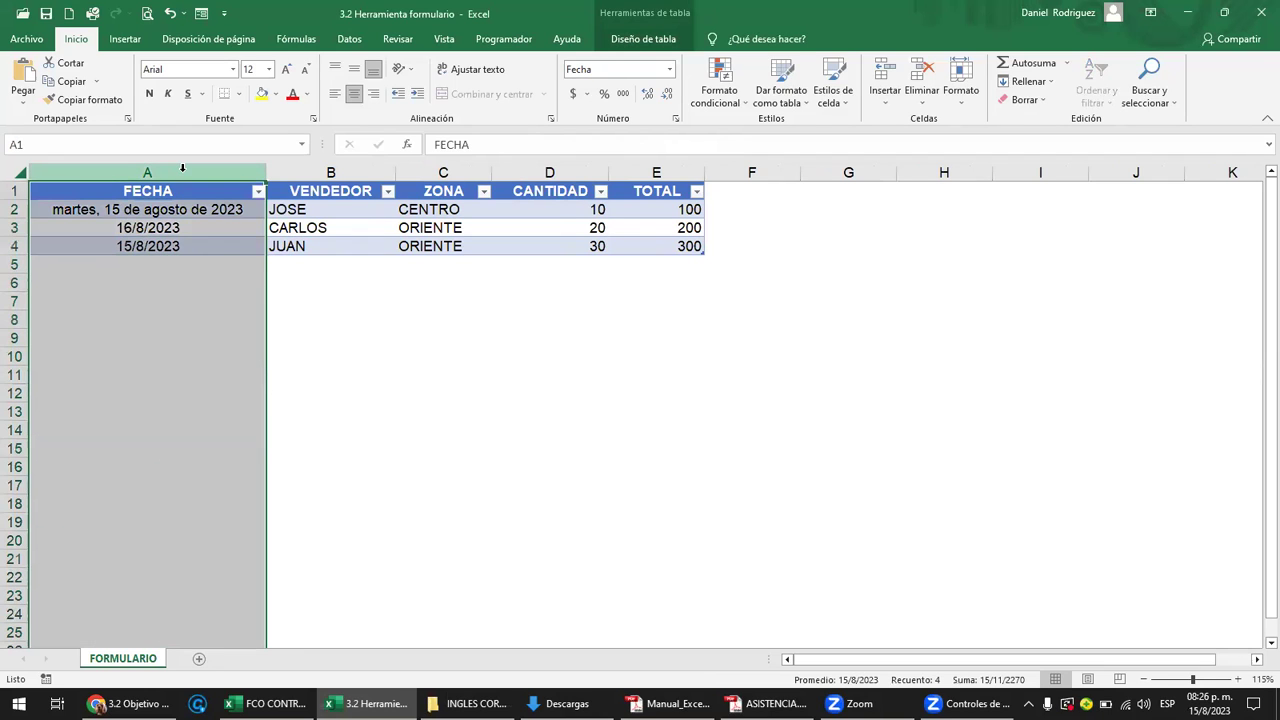
Format all FECHA dates as left-aligned long dates, with the FECHA header centred.
click(669, 70)
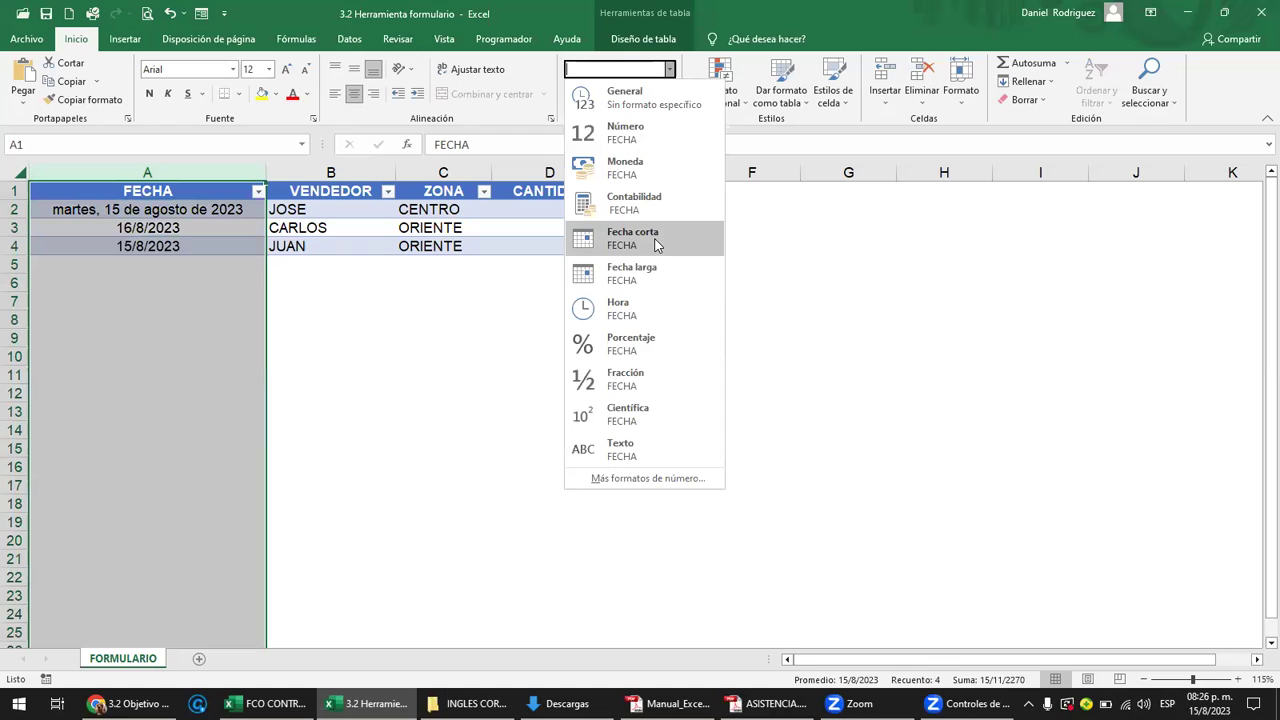
click(660, 272)
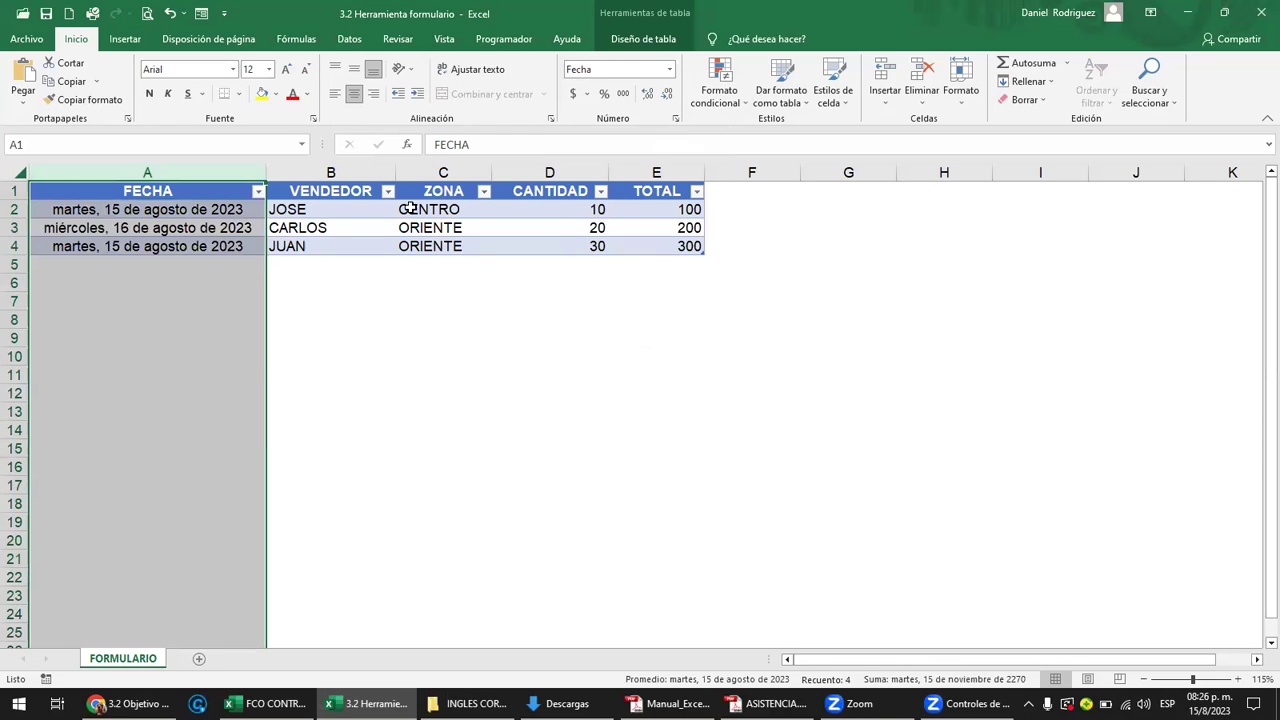
click(335, 93)
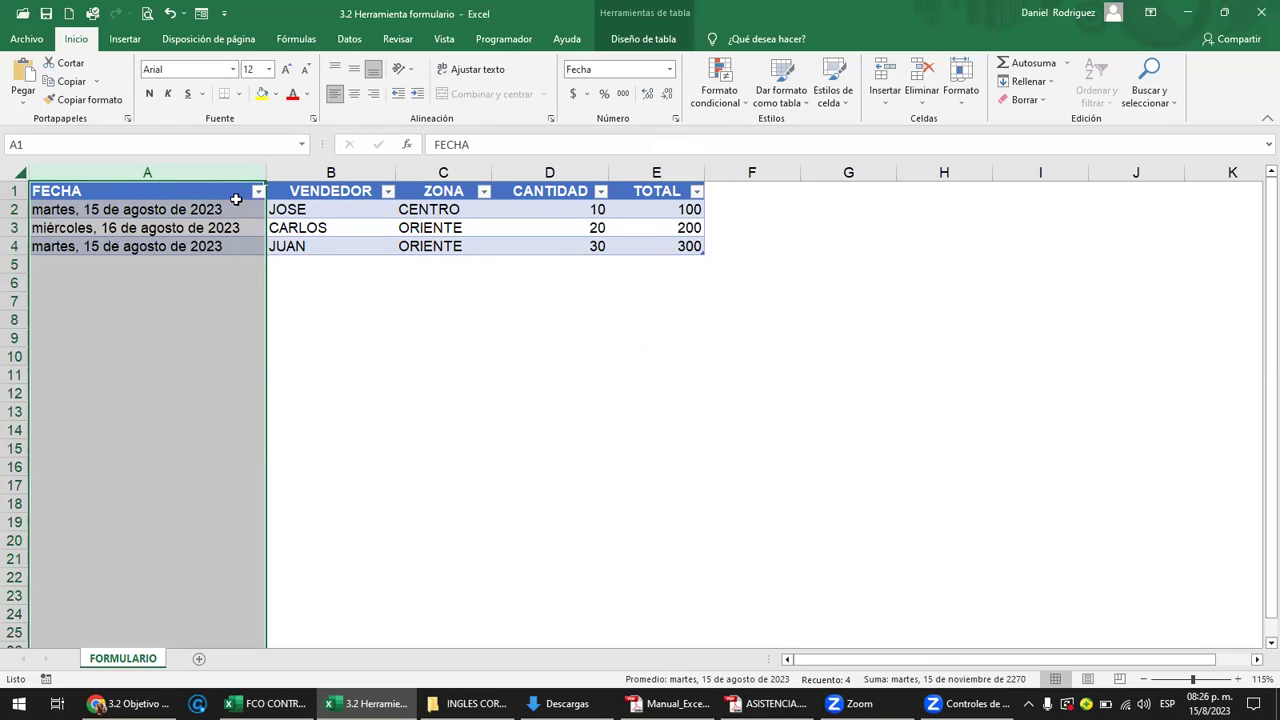
click(198, 192)
click(354, 93)
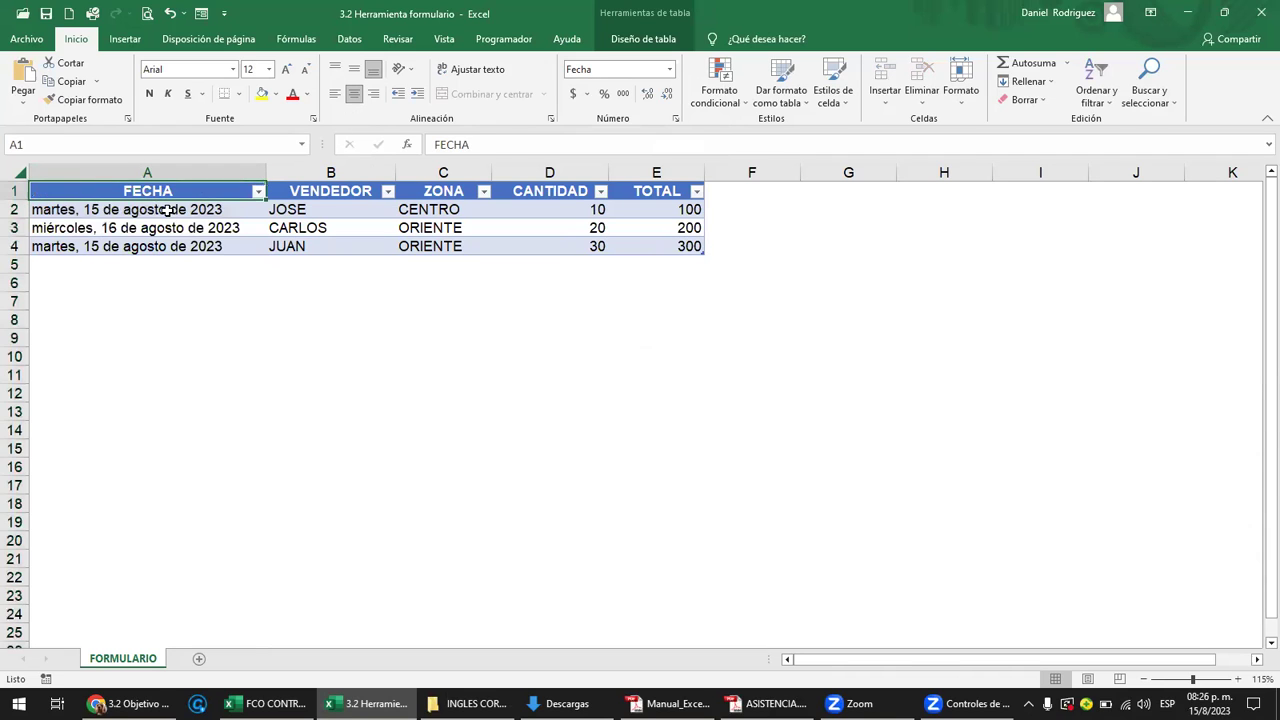
Center the CANTIDAD column.
drag(167, 210, 186, 248)
drag(277, 208, 318, 248)
drag(443, 212, 445, 246)
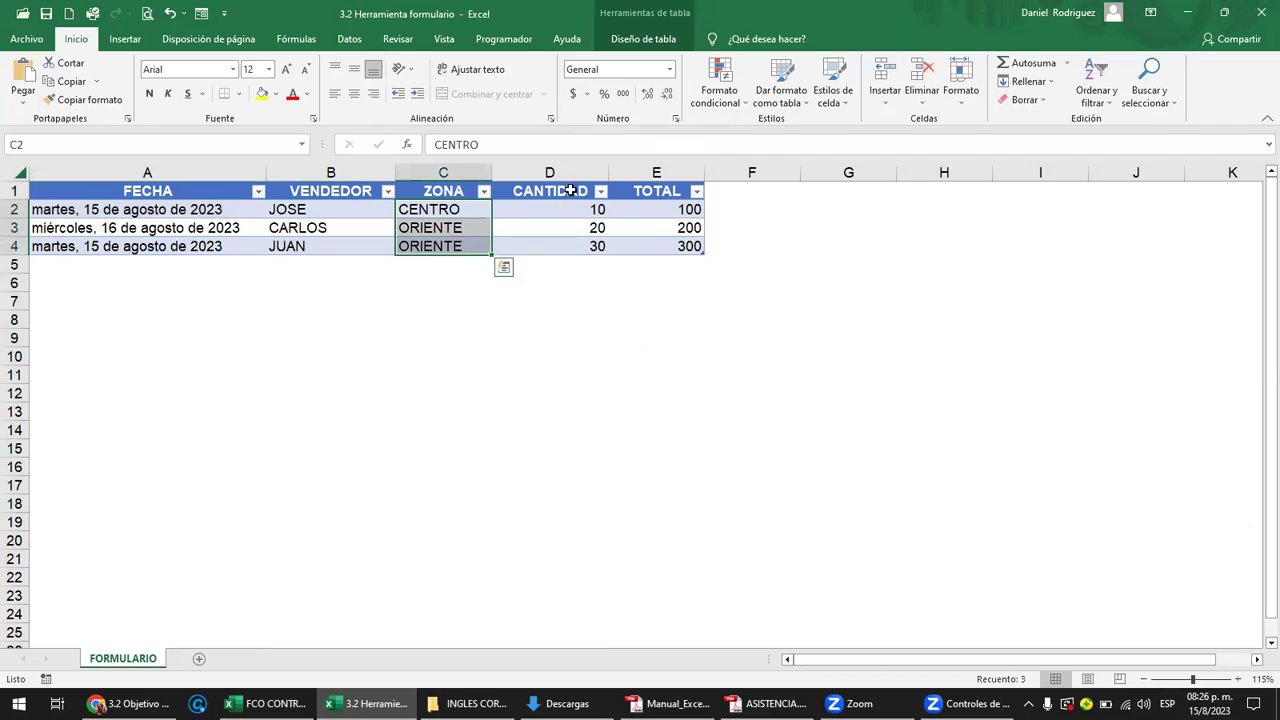
click(571, 172)
click(354, 97)
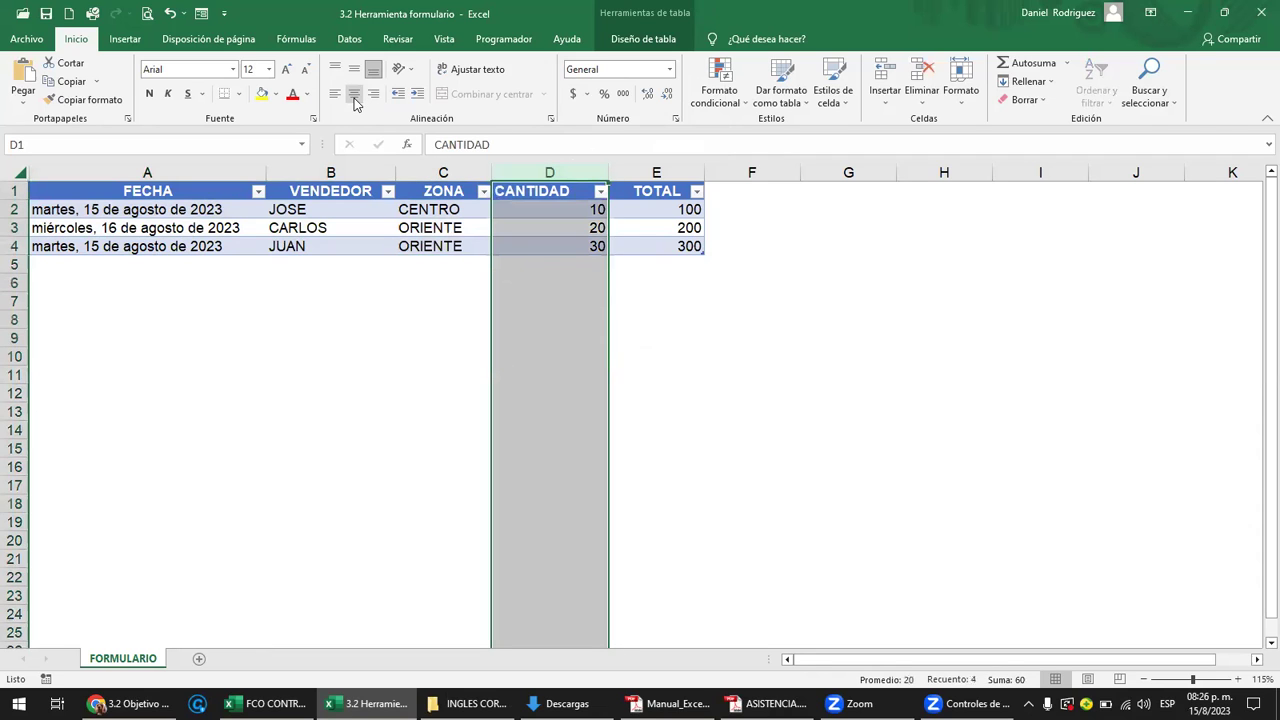
click(355, 97)
click(877, 289)
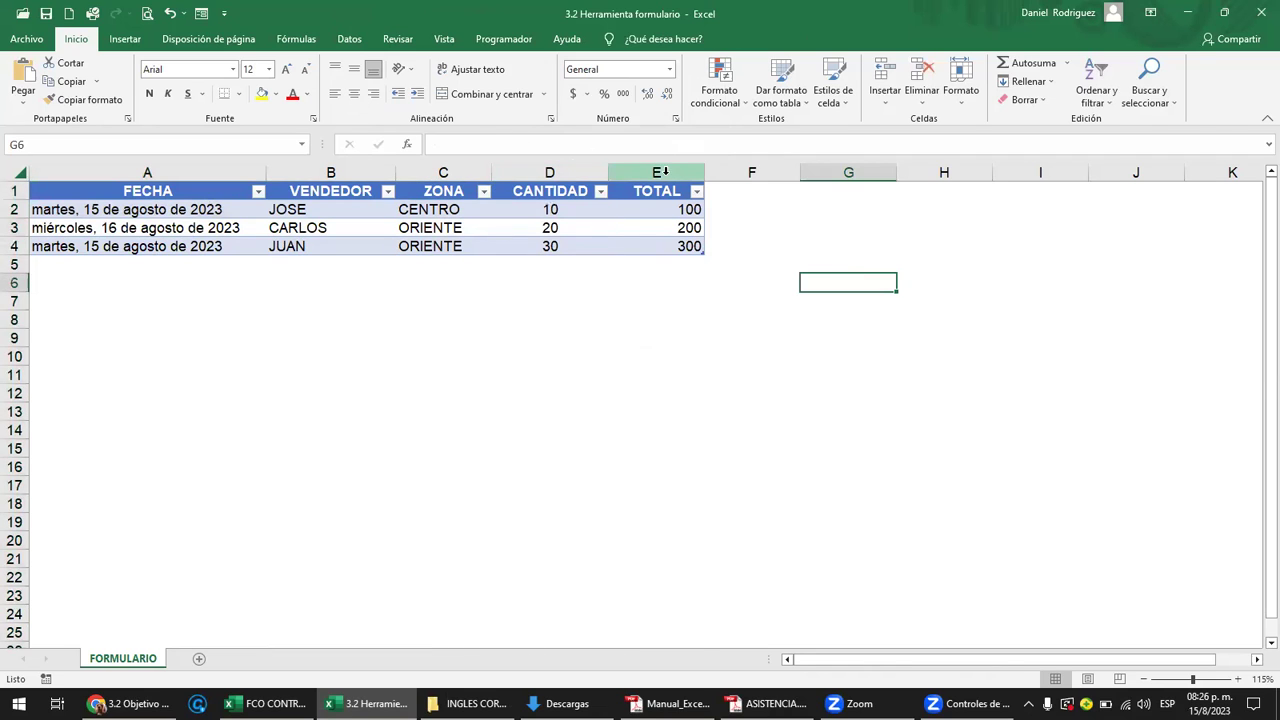
Center the TOTAL column, from its header through the values 100, 200 and 300.
click(665, 172)
click(355, 93)
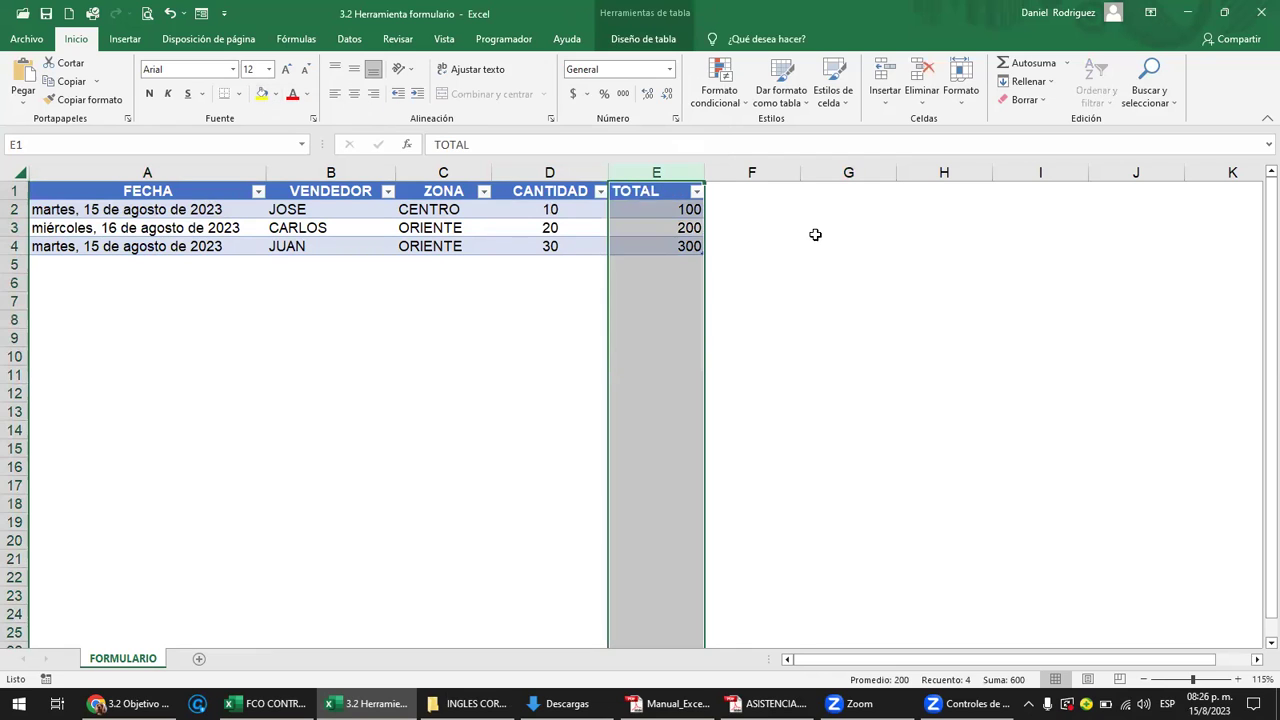
click(815, 234)
click(656, 172)
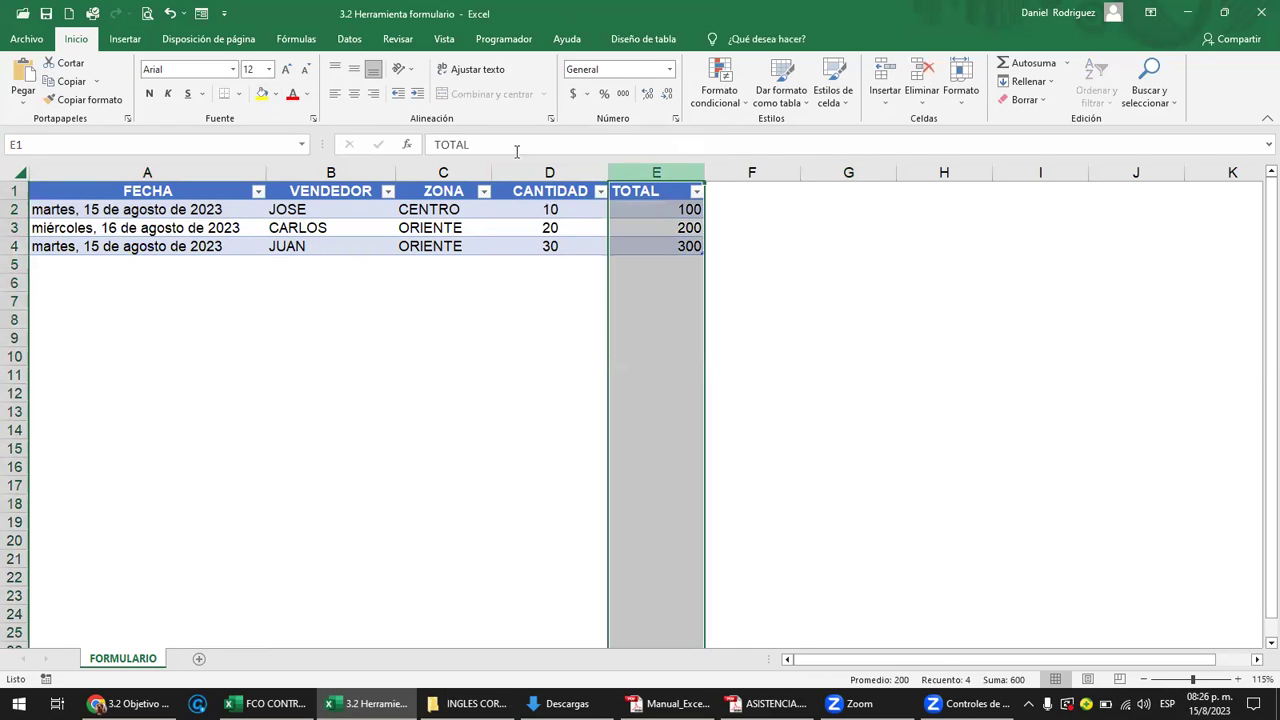
click(355, 97)
click(672, 212)
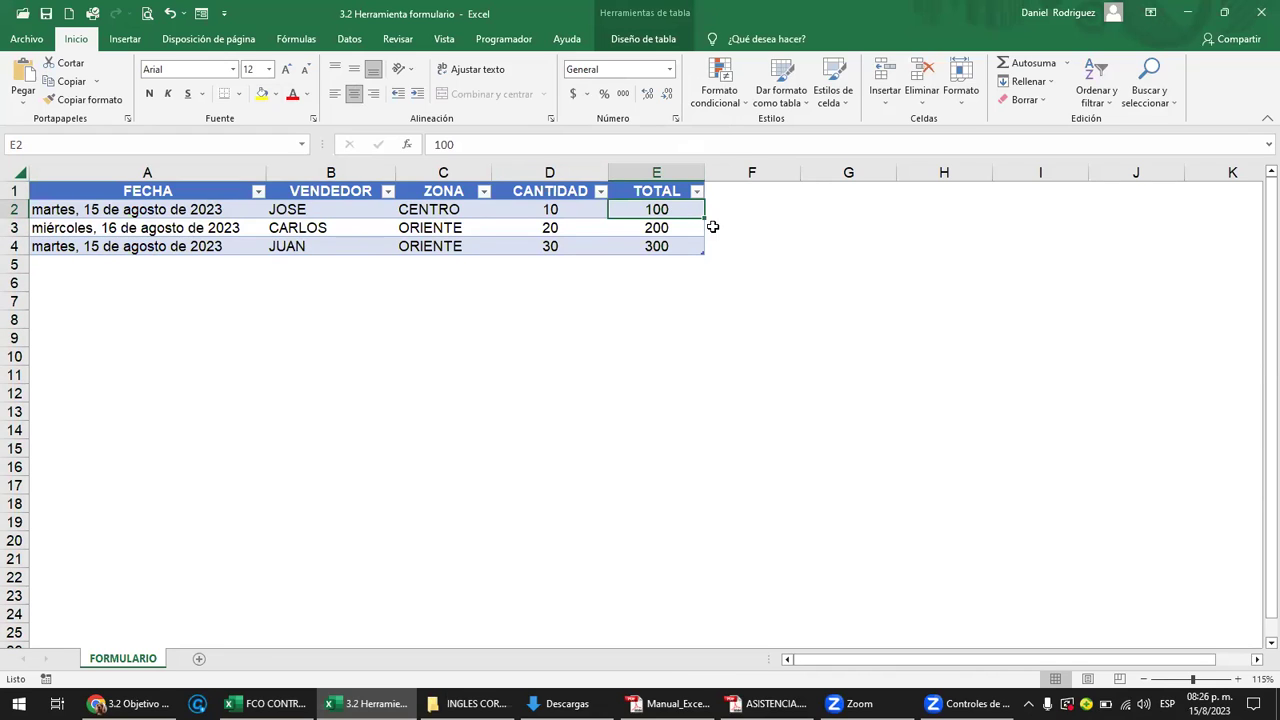
click(750, 335)
click(664, 249)
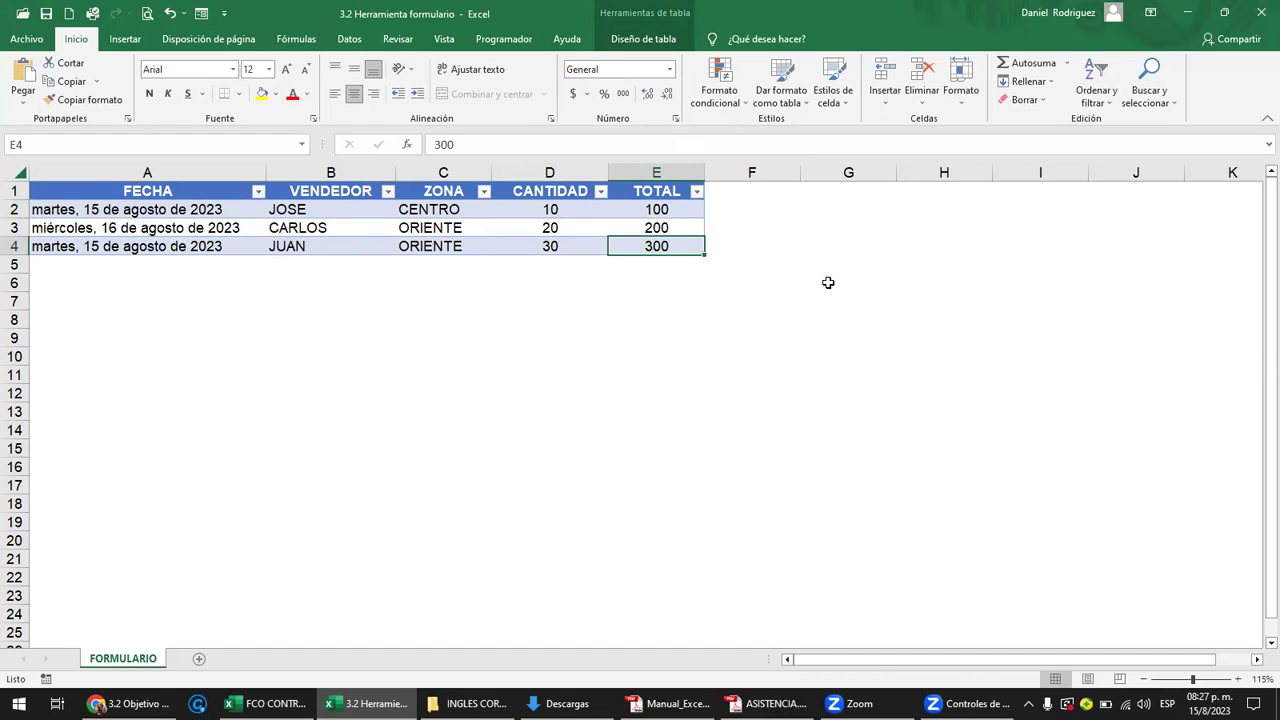
key(Tab)
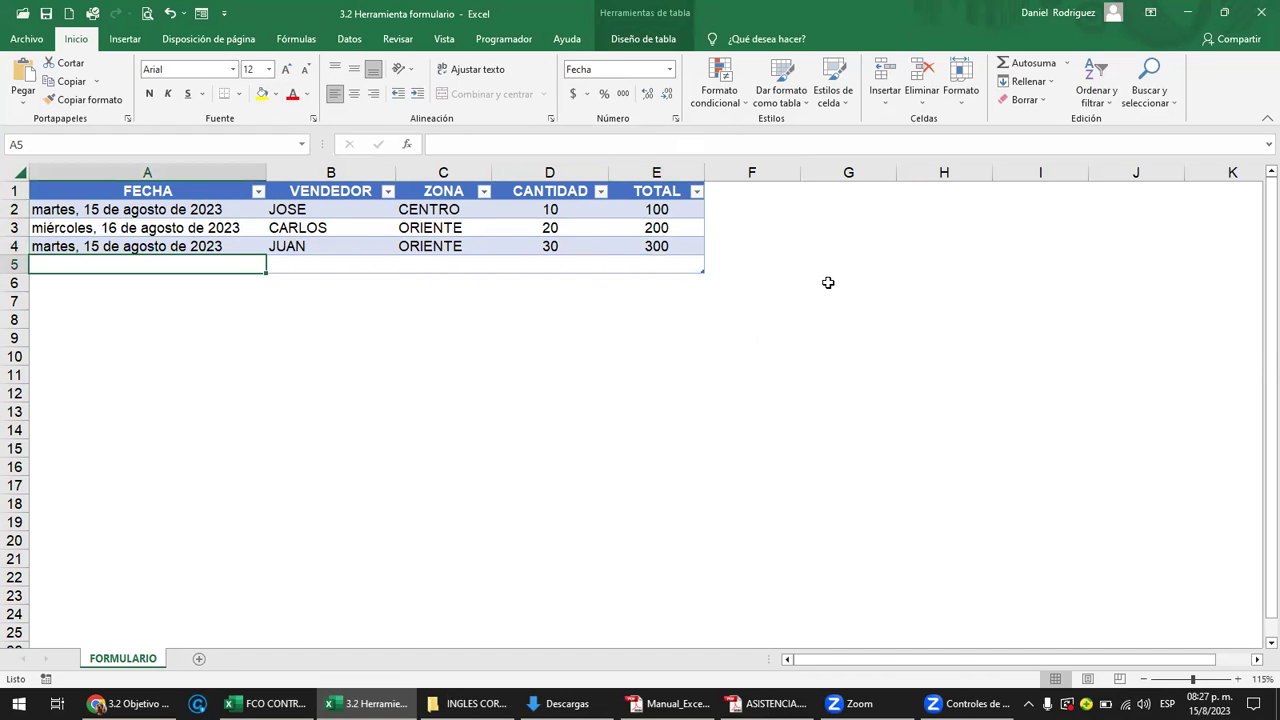
key(ctrl+z)
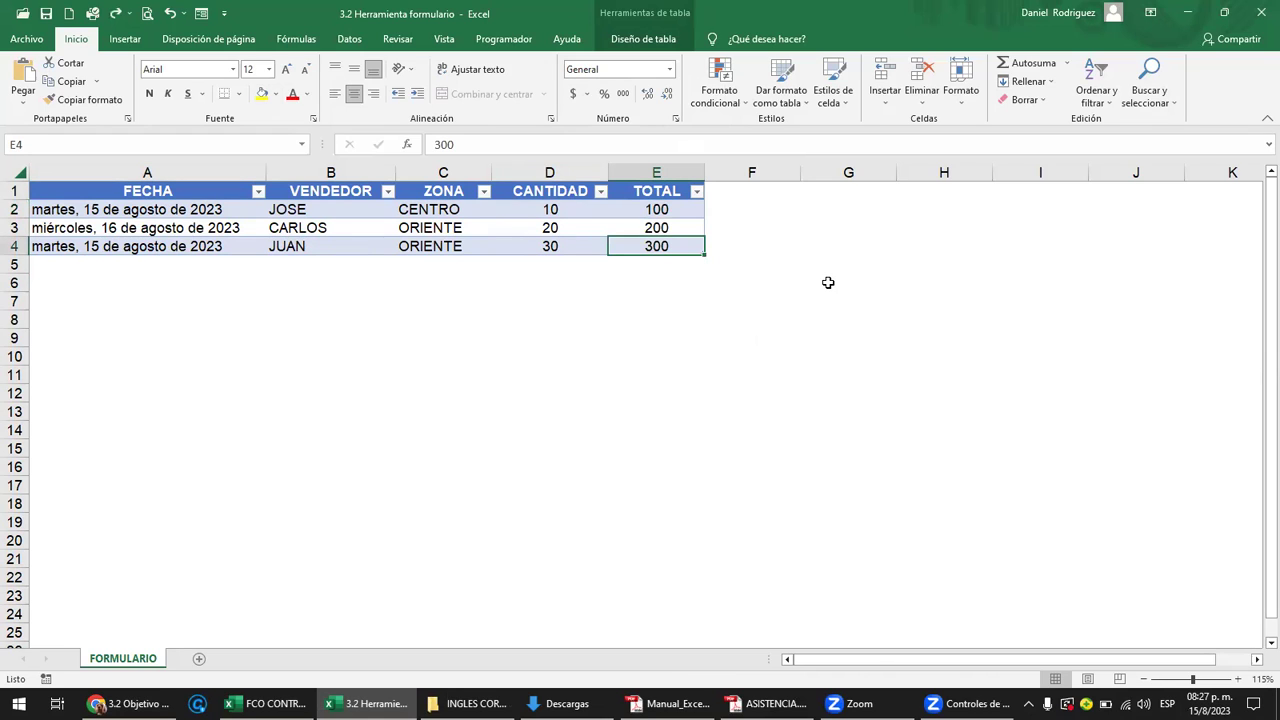
key(Return)
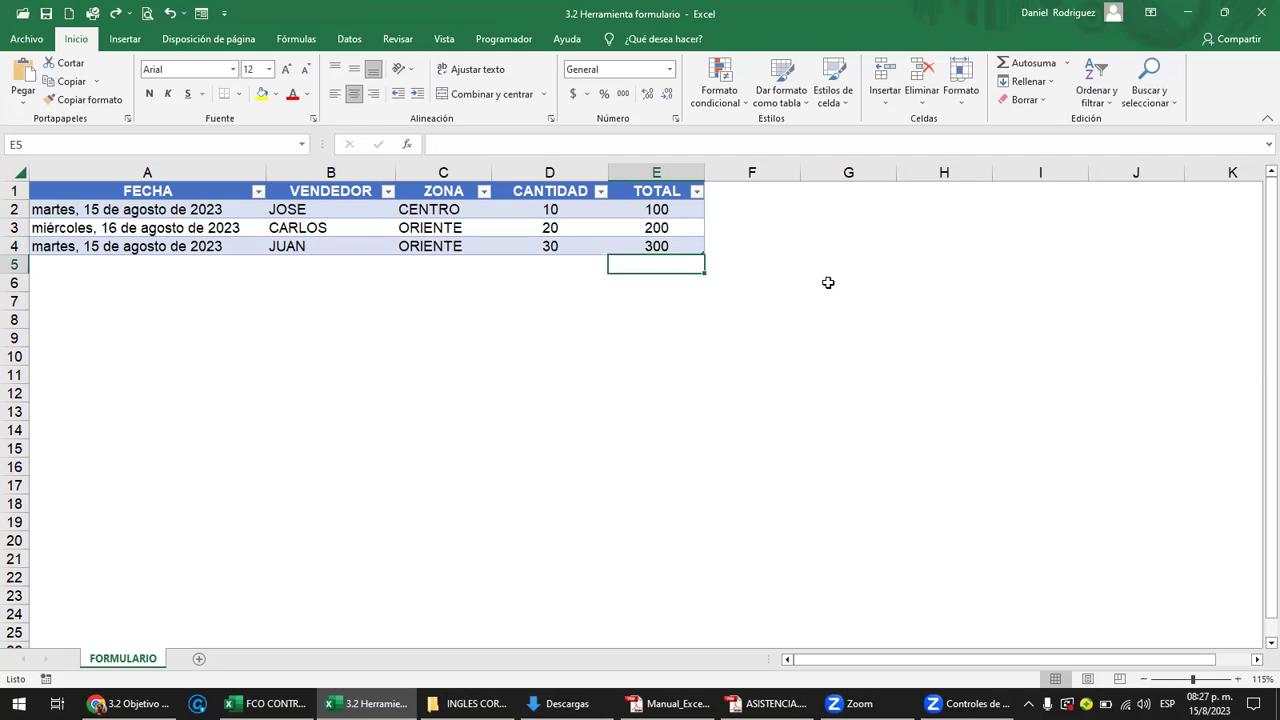
key(Left)
key(Left)
key(Down)
key(Up)
key(Left)
key(Left)
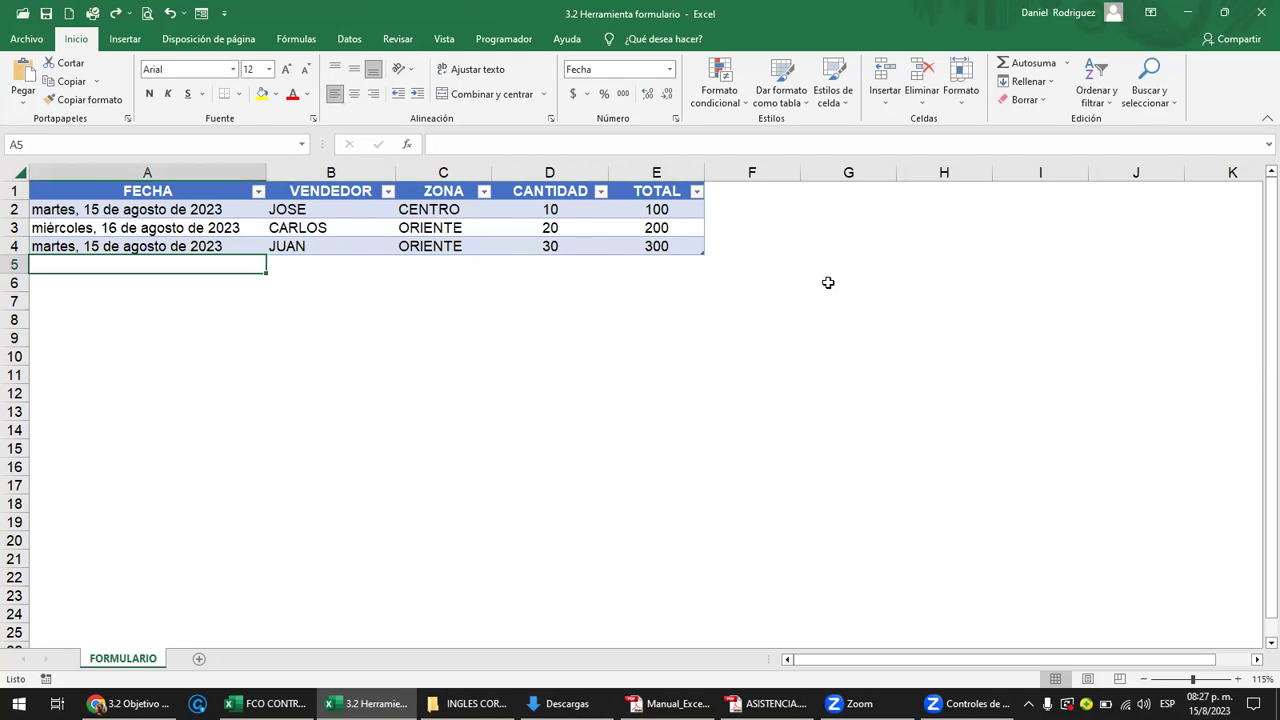
drag(103, 265, 646, 263)
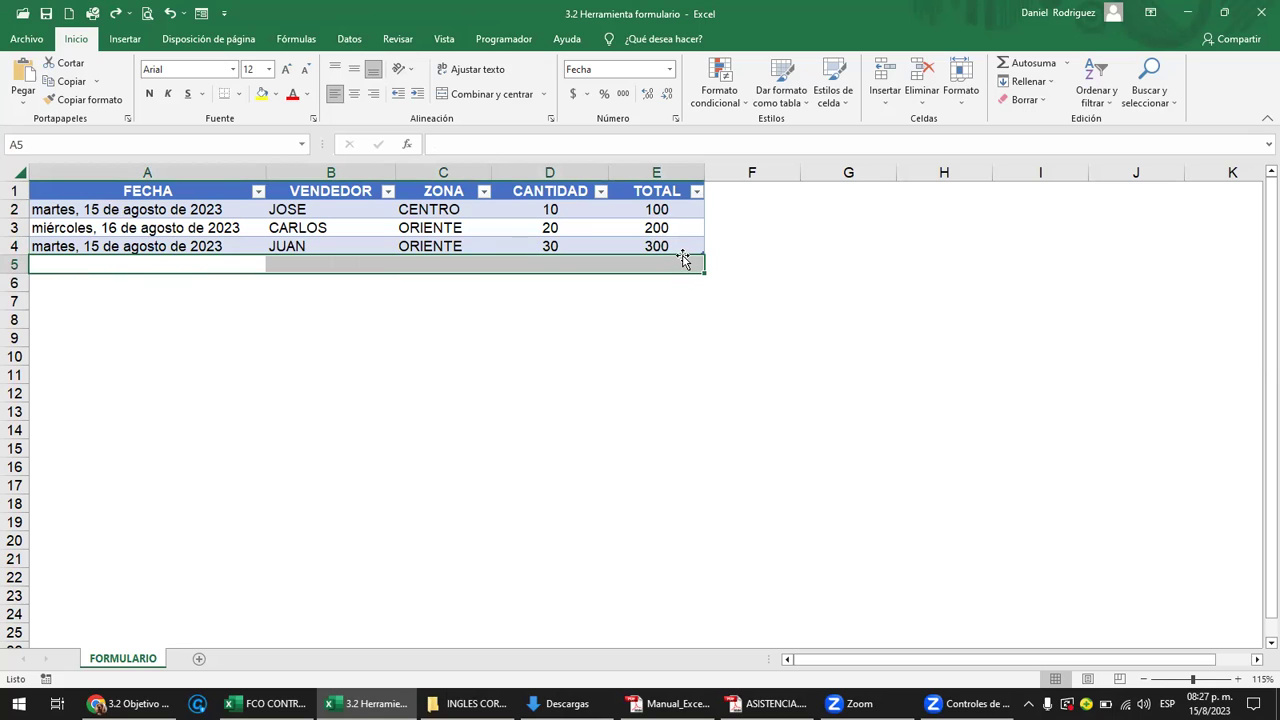
click(755, 297)
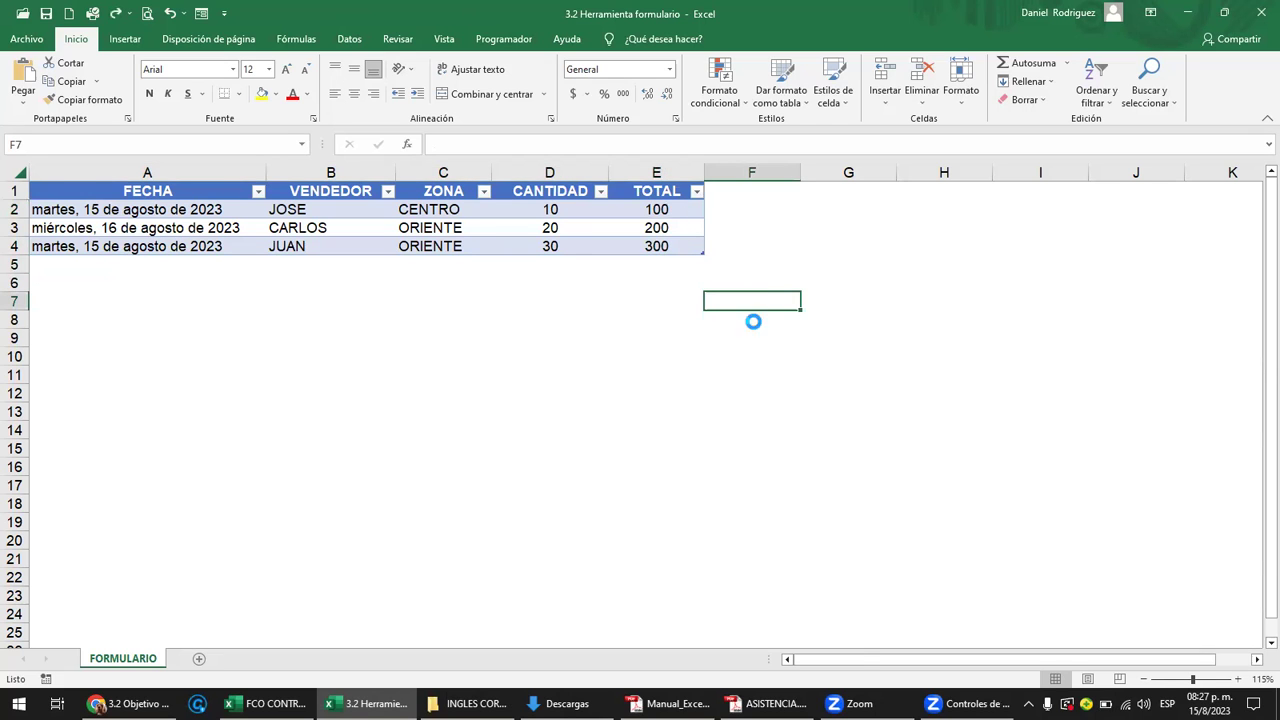
ctrl+scroll(753, 321, up, 3)
key(Left)
key(Left)
key(Left)
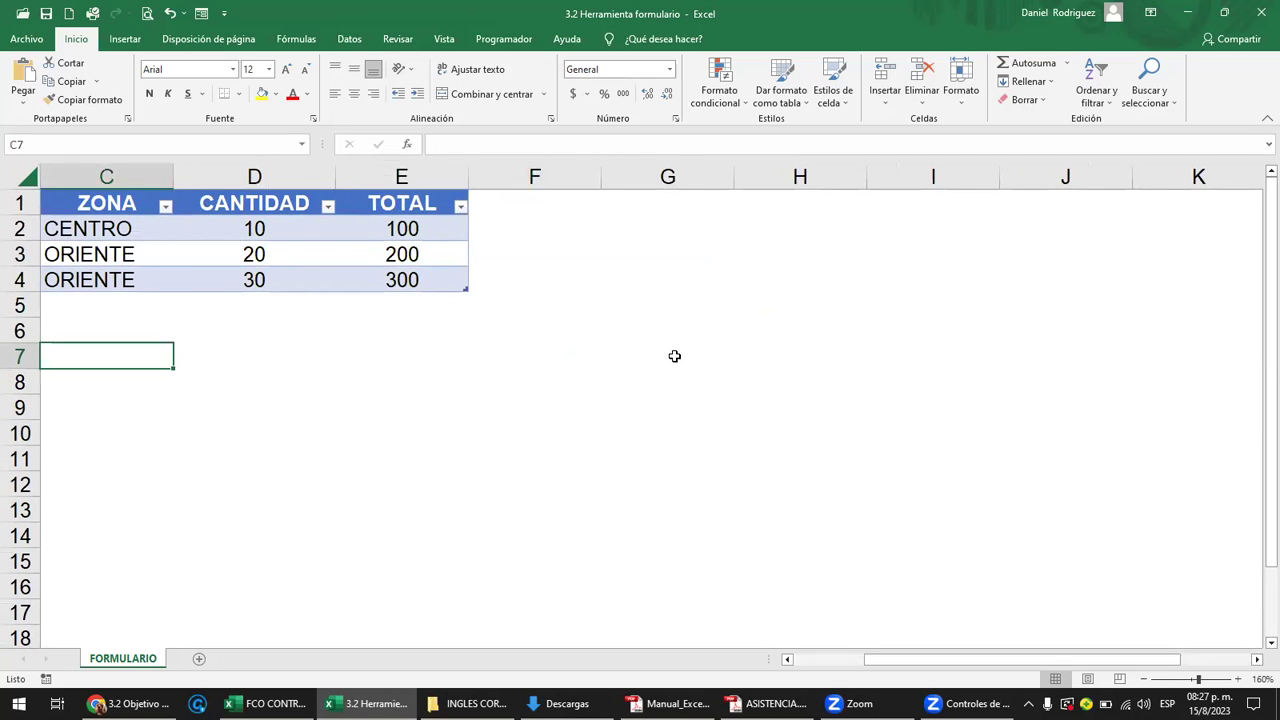
key(Left)
key(Left)
drag(192, 177, 880, 183)
click(786, 380)
click(628, 213)
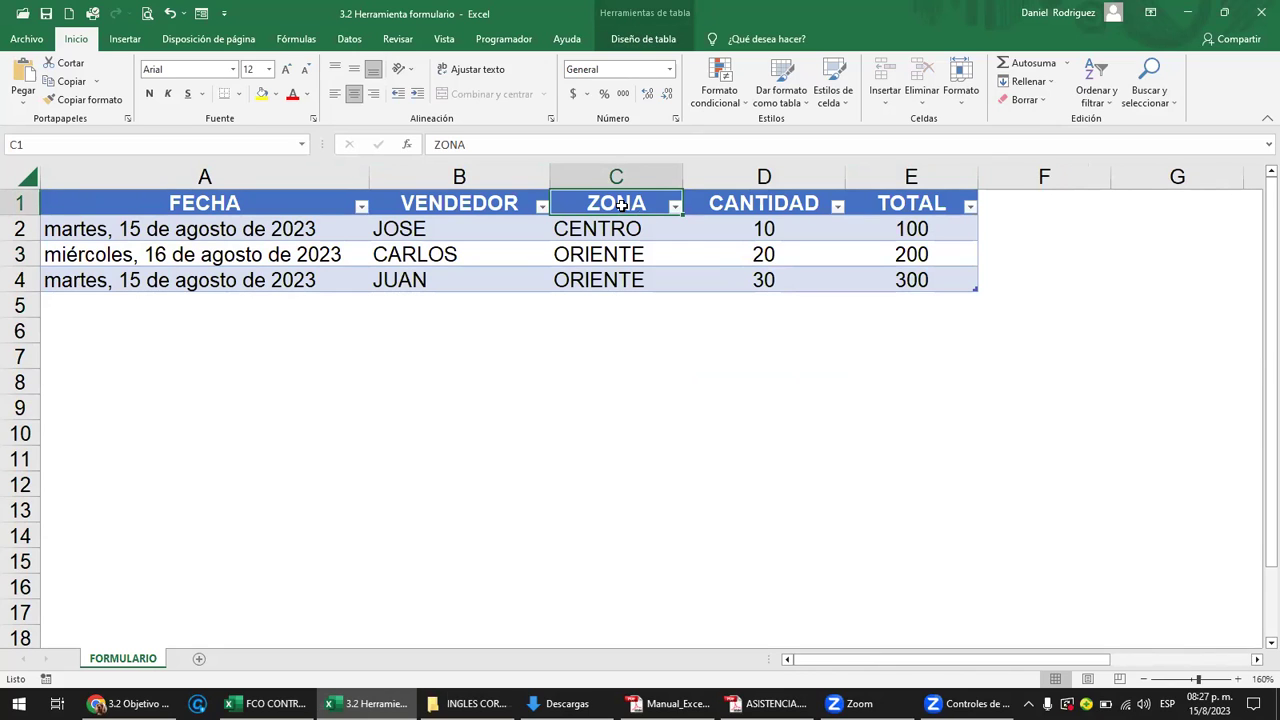
click(1084, 234)
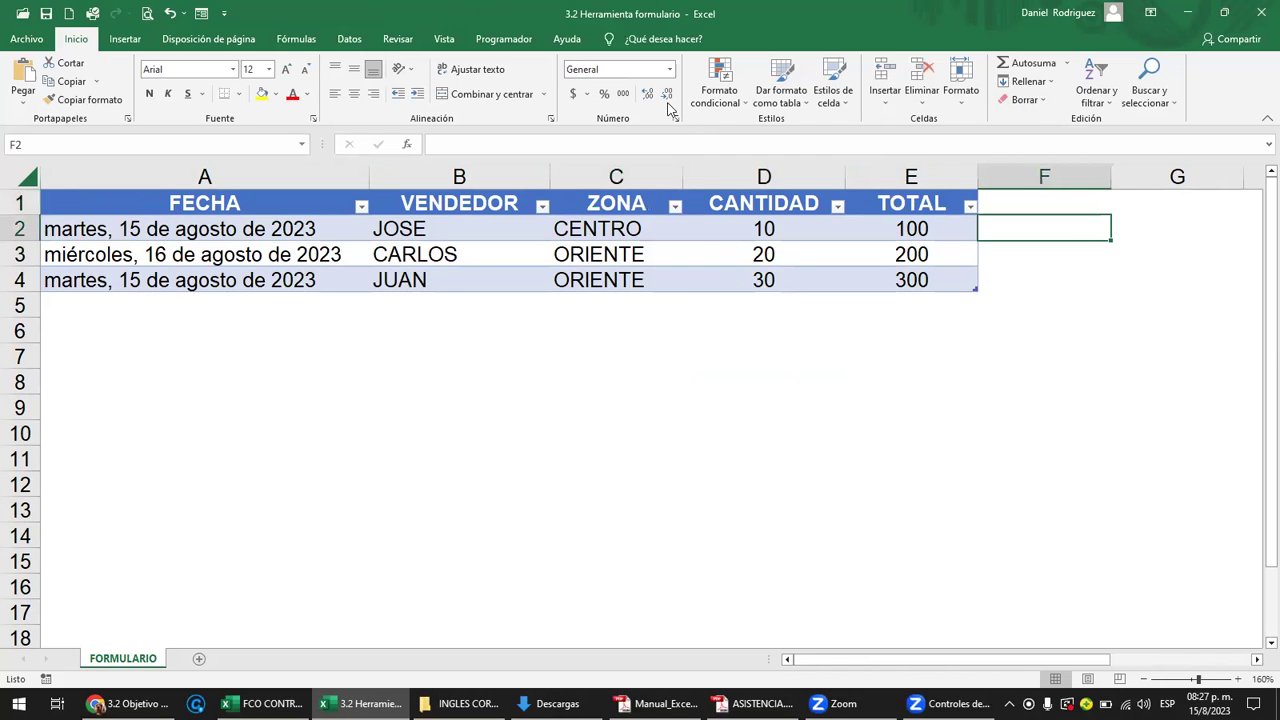
click(736, 212)
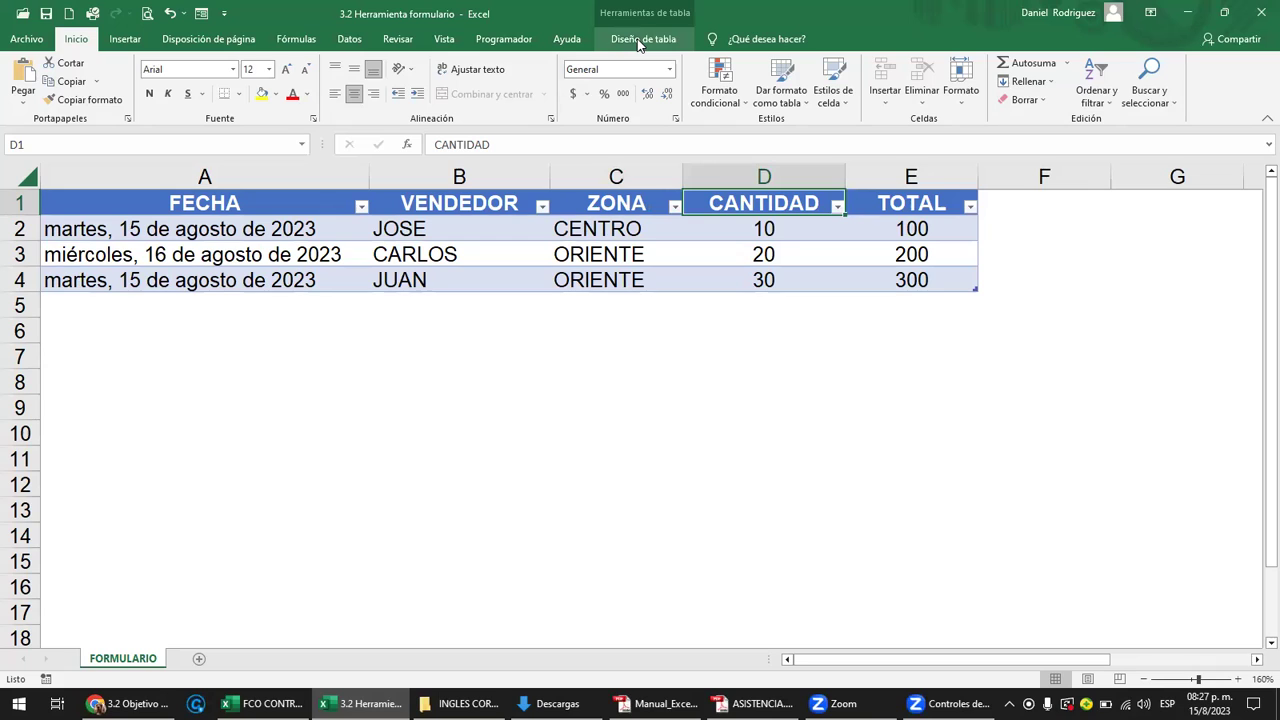
click(301, 148)
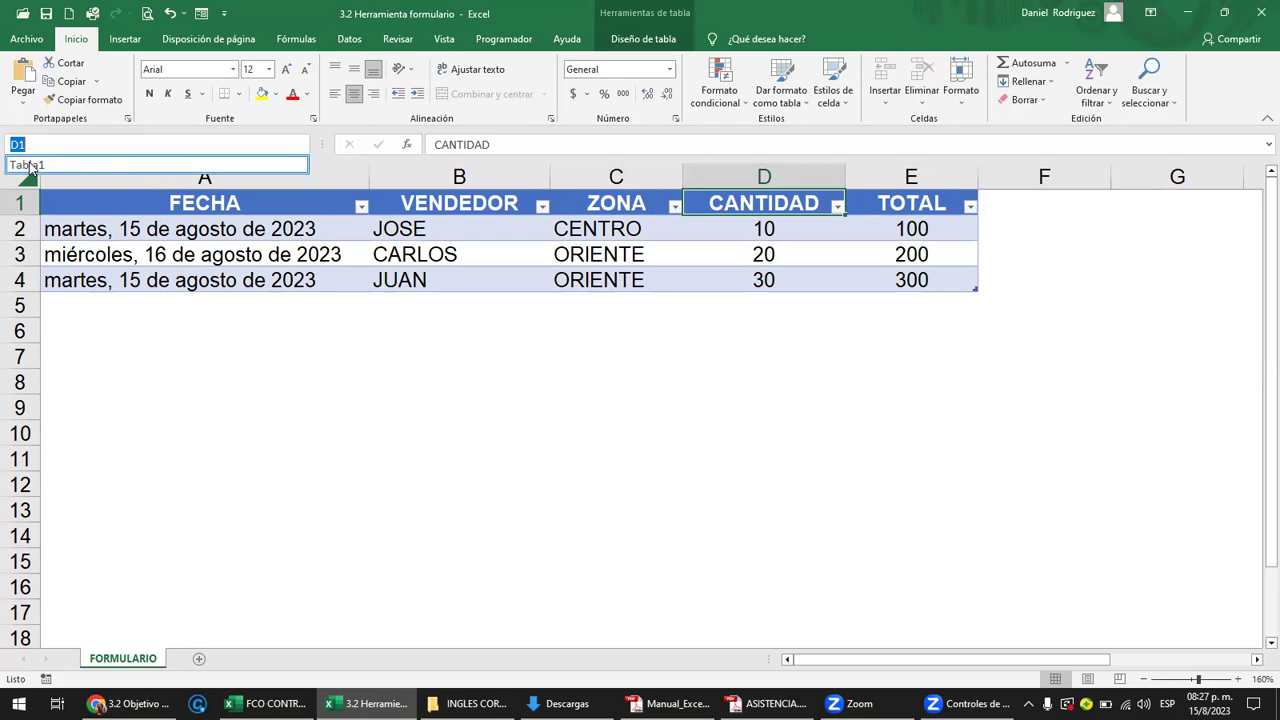
click(29, 166)
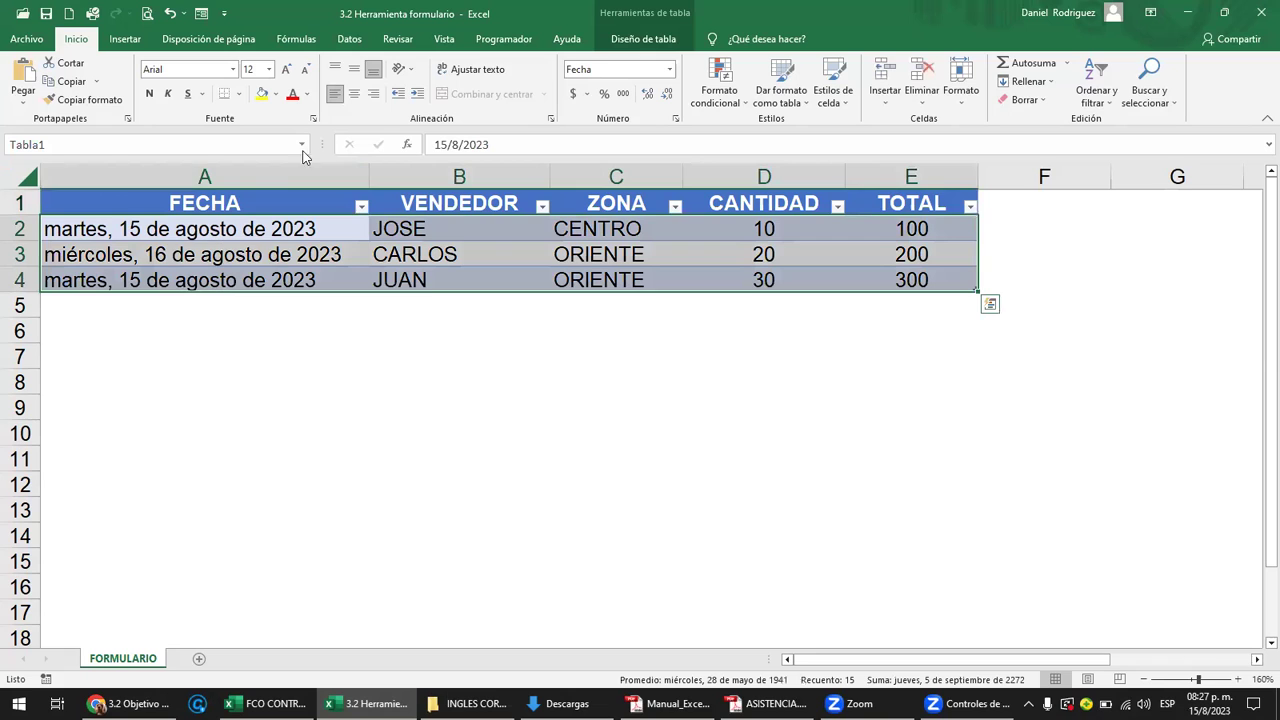
click(711, 331)
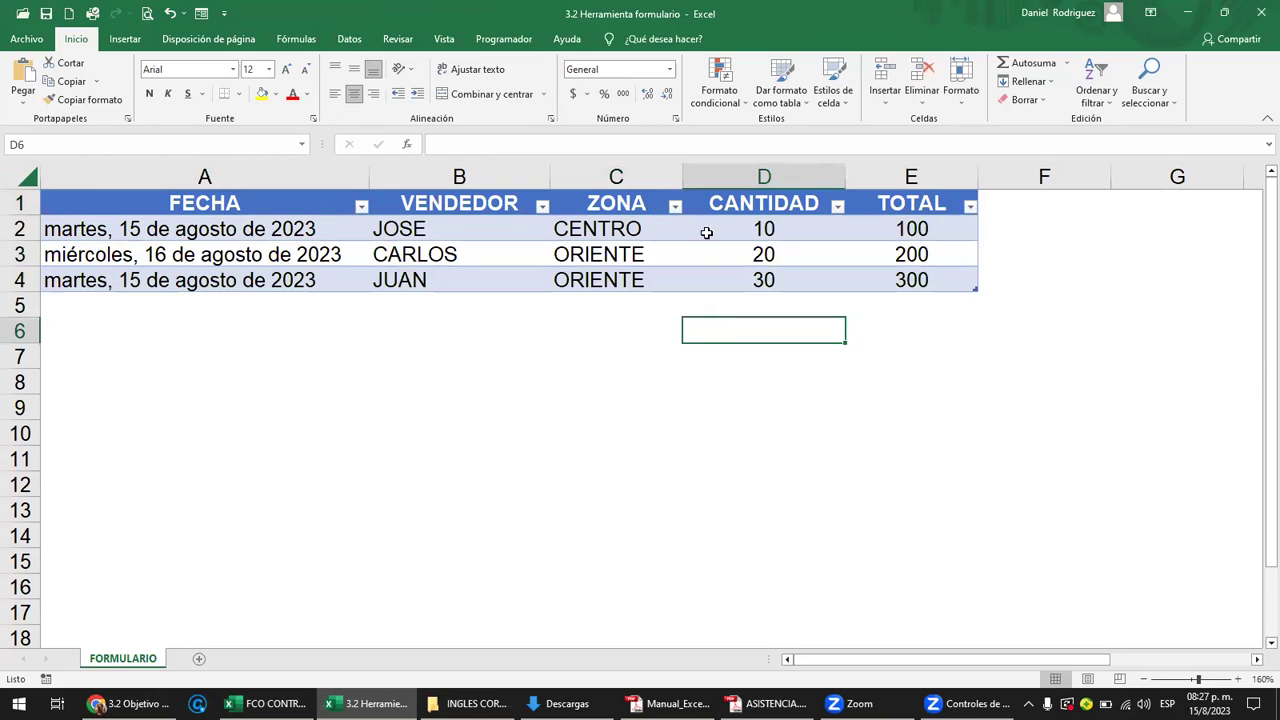
click(298, 40)
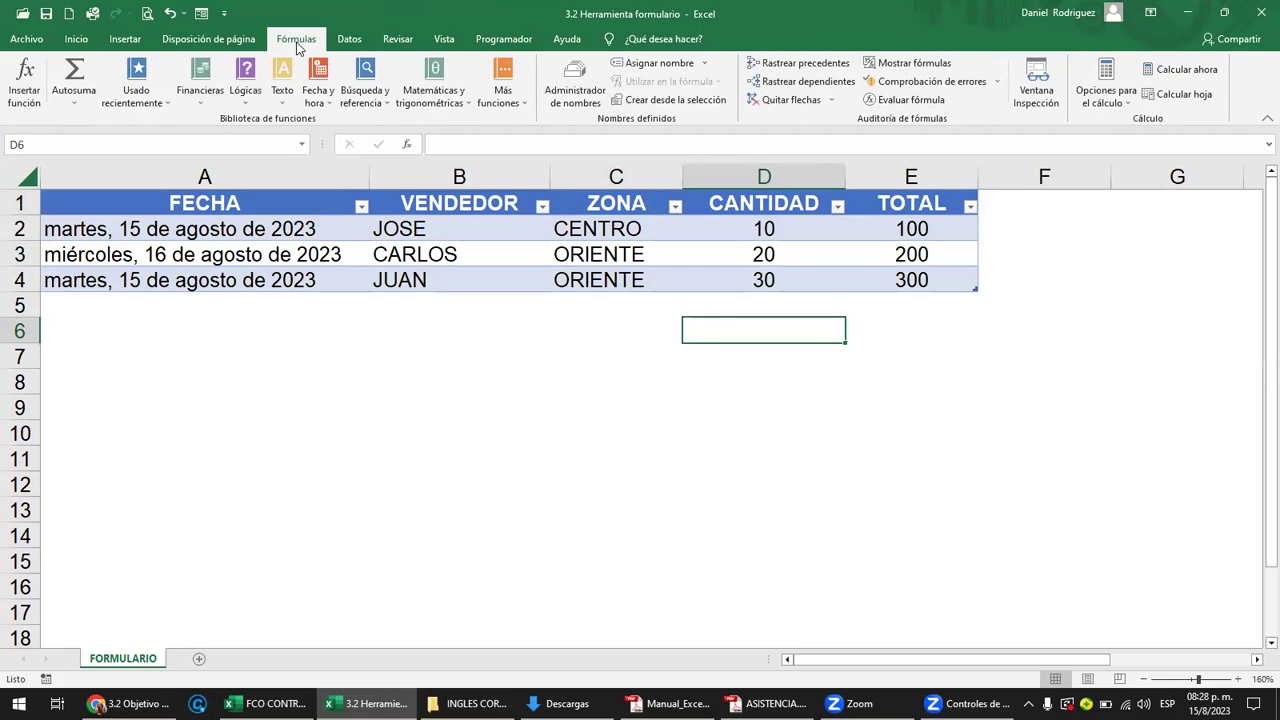
click(585, 99)
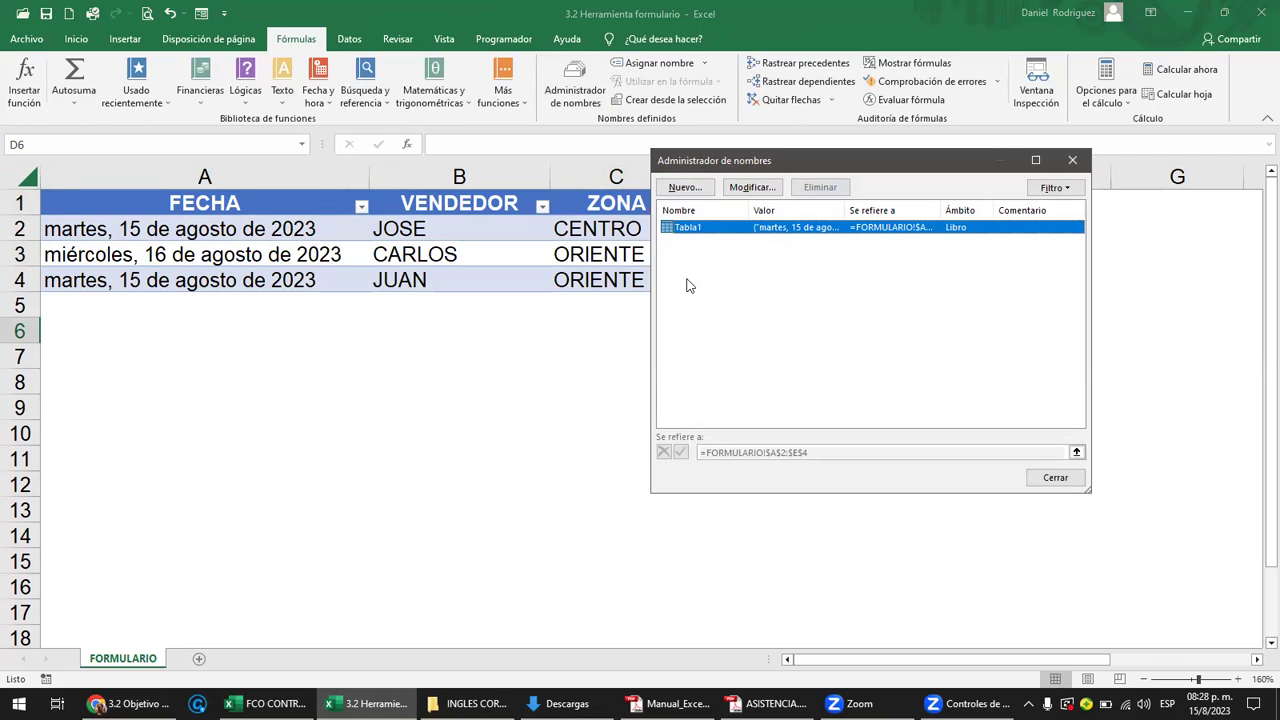
click(685, 242)
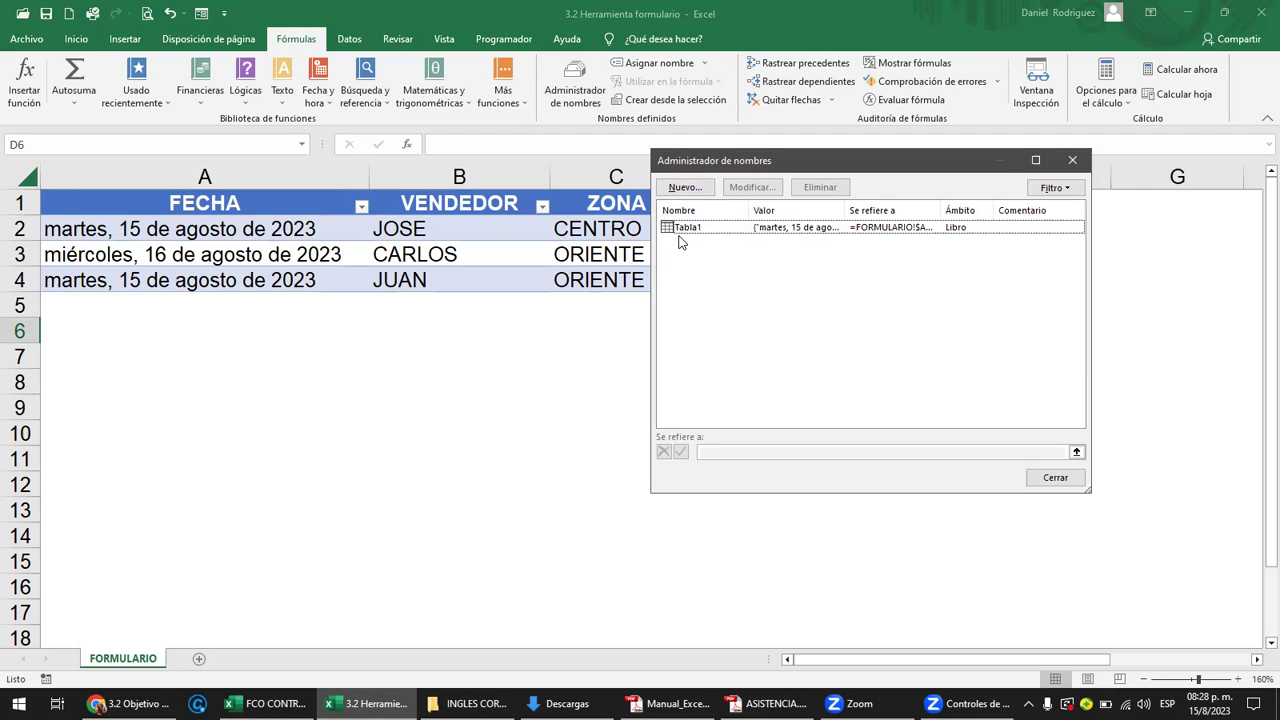
click(1074, 162)
click(1075, 337)
Select E1:E4 and name it TOTAL through the Name Box.
click(910, 200)
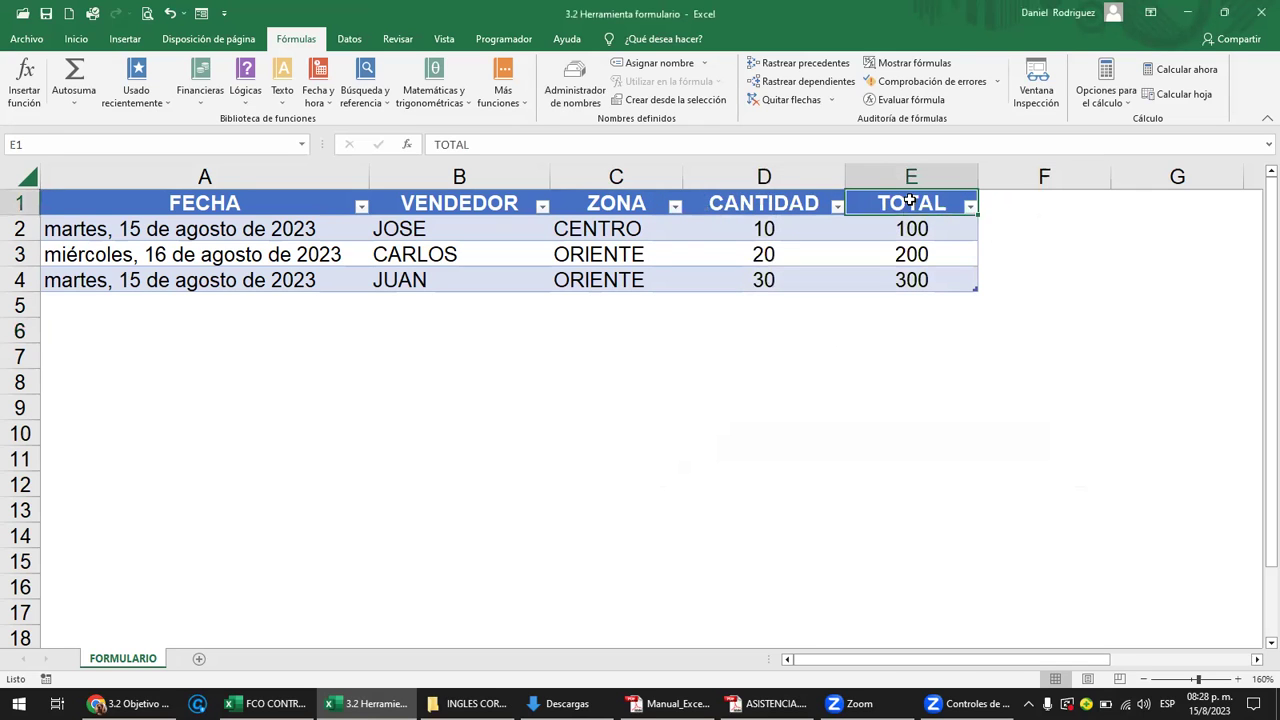
drag(910, 200, 916, 265)
click(910, 193)
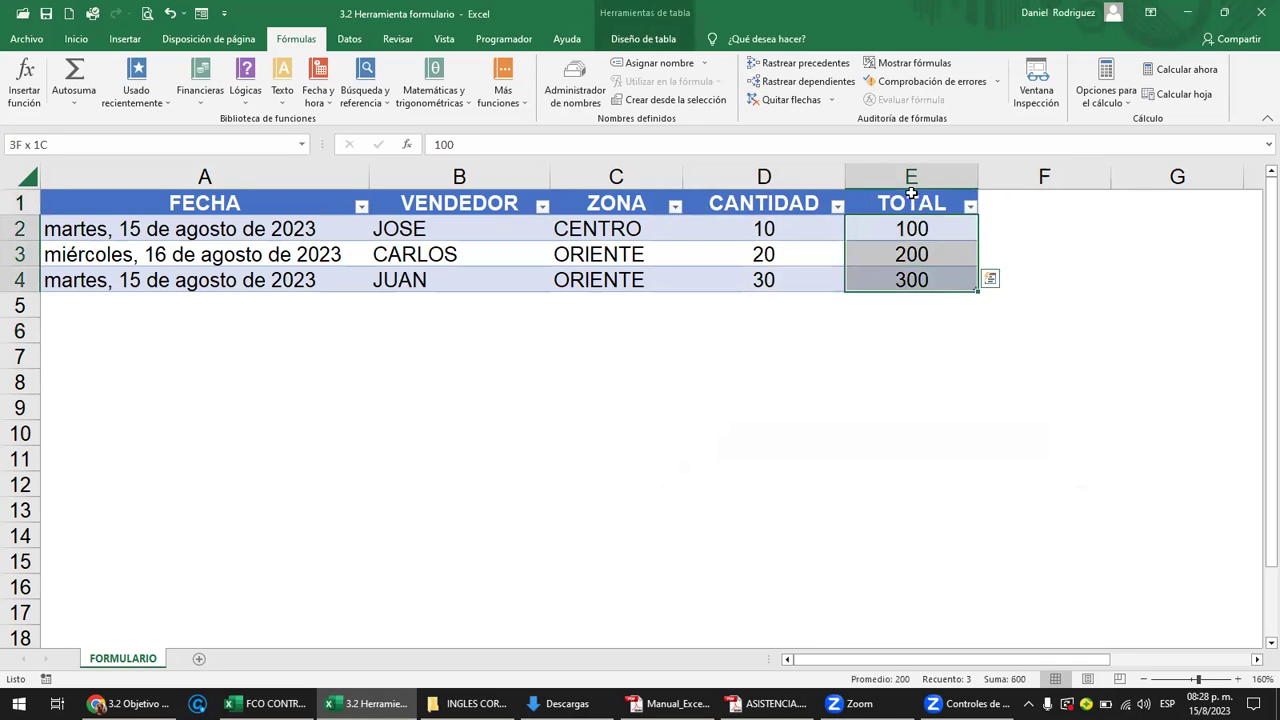
click(911, 228)
drag(910, 204, 917, 280)
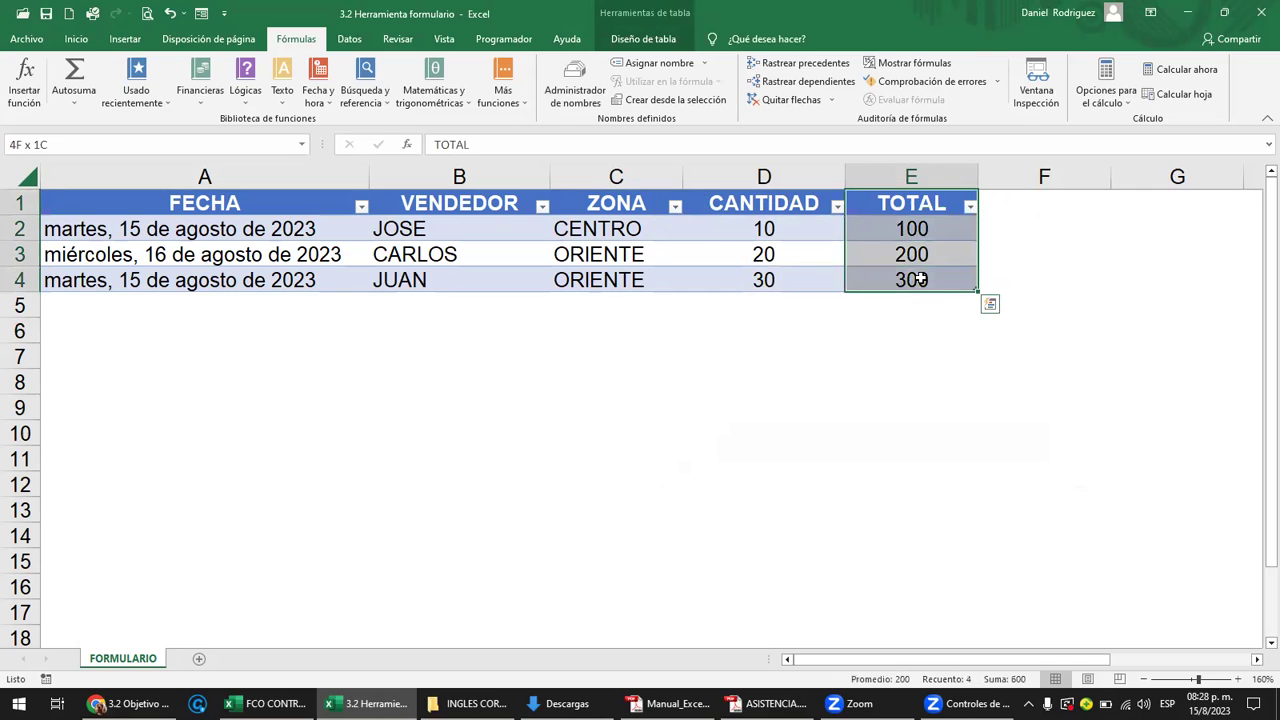
click(139, 145)
text(TOTAL)
key(Return)
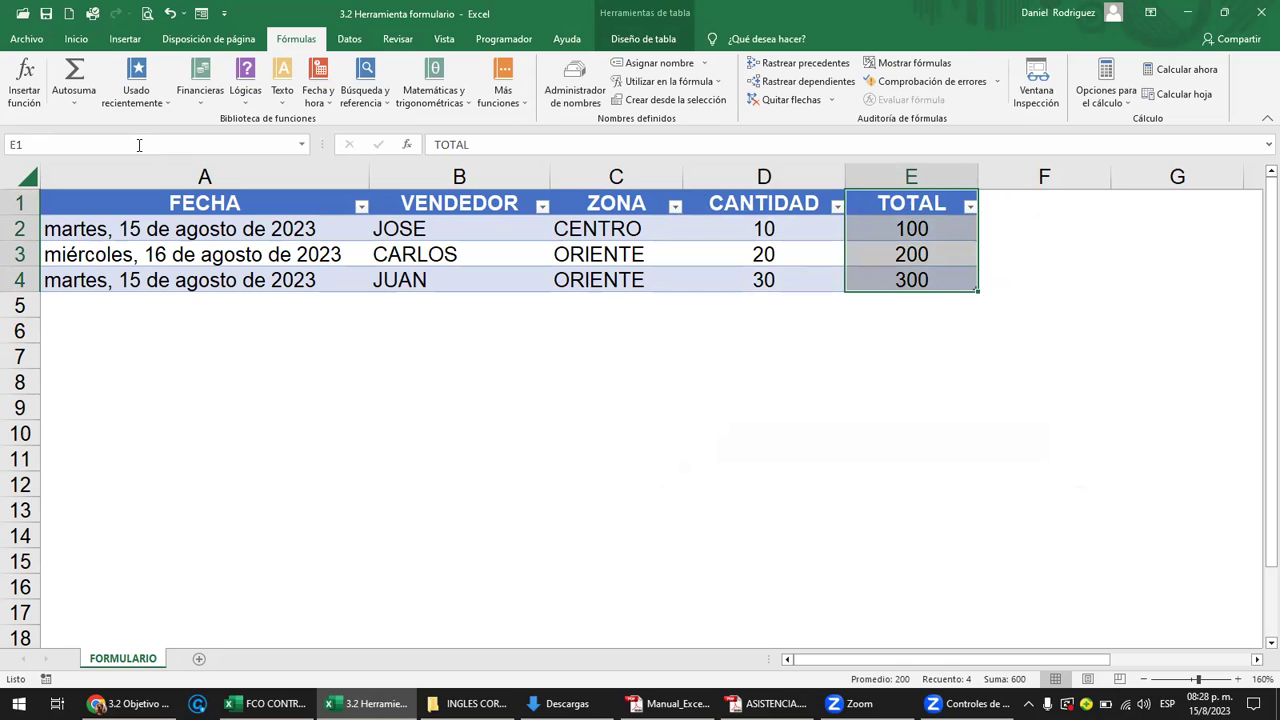
Test the TOTAL and Tabla1 names by selecting each from the Name Box list.
click(676, 460)
drag(903, 205, 920, 278)
click(301, 144)
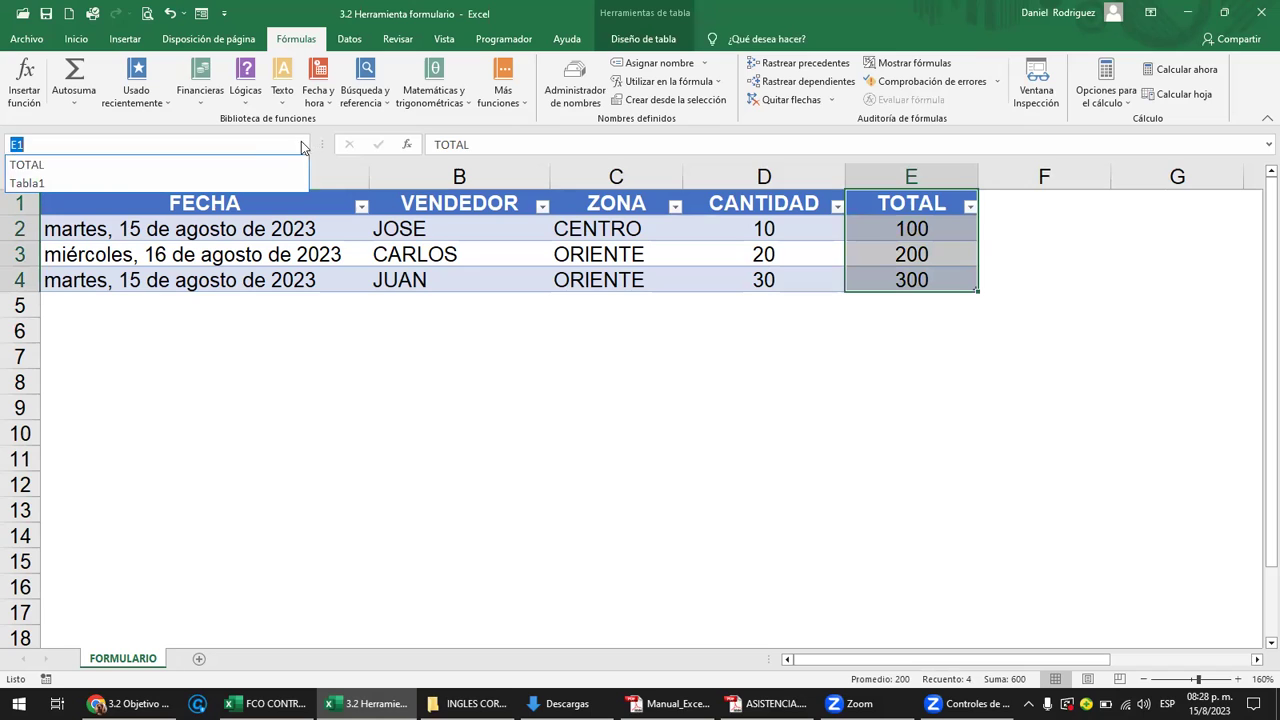
click(47, 164)
click(616, 458)
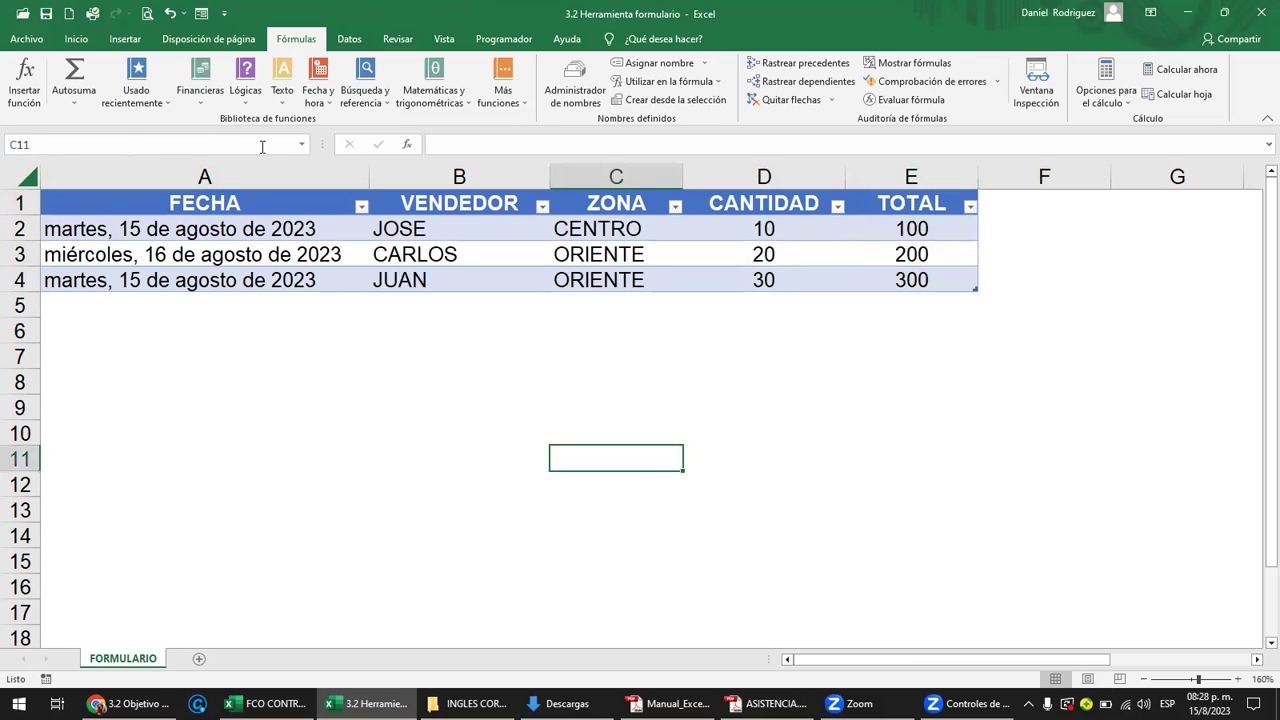
click(301, 144)
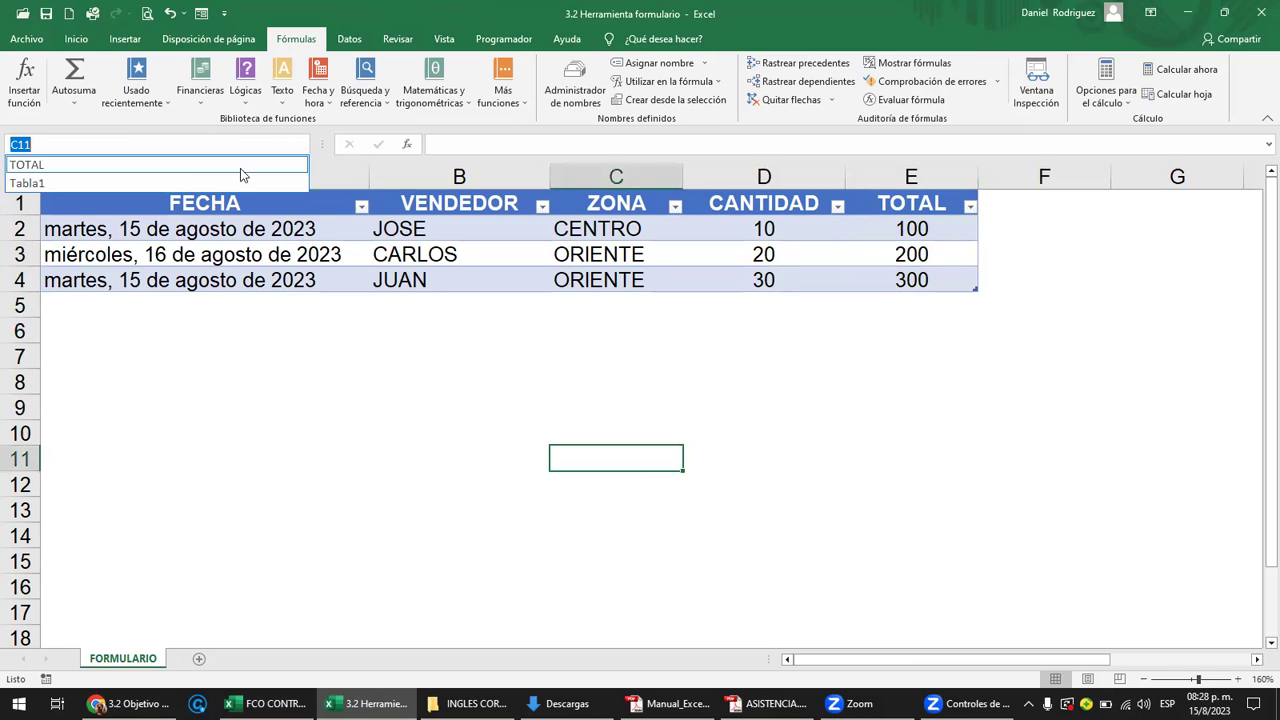
click(150, 163)
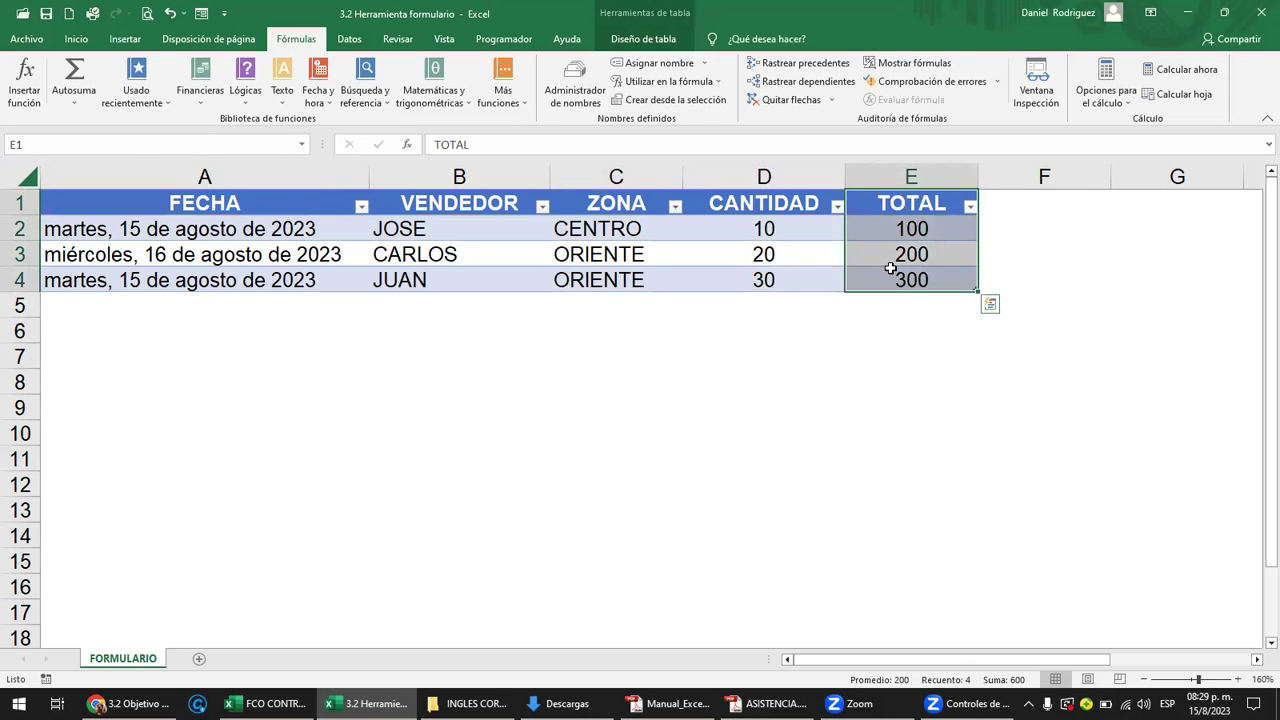
click(301, 144)
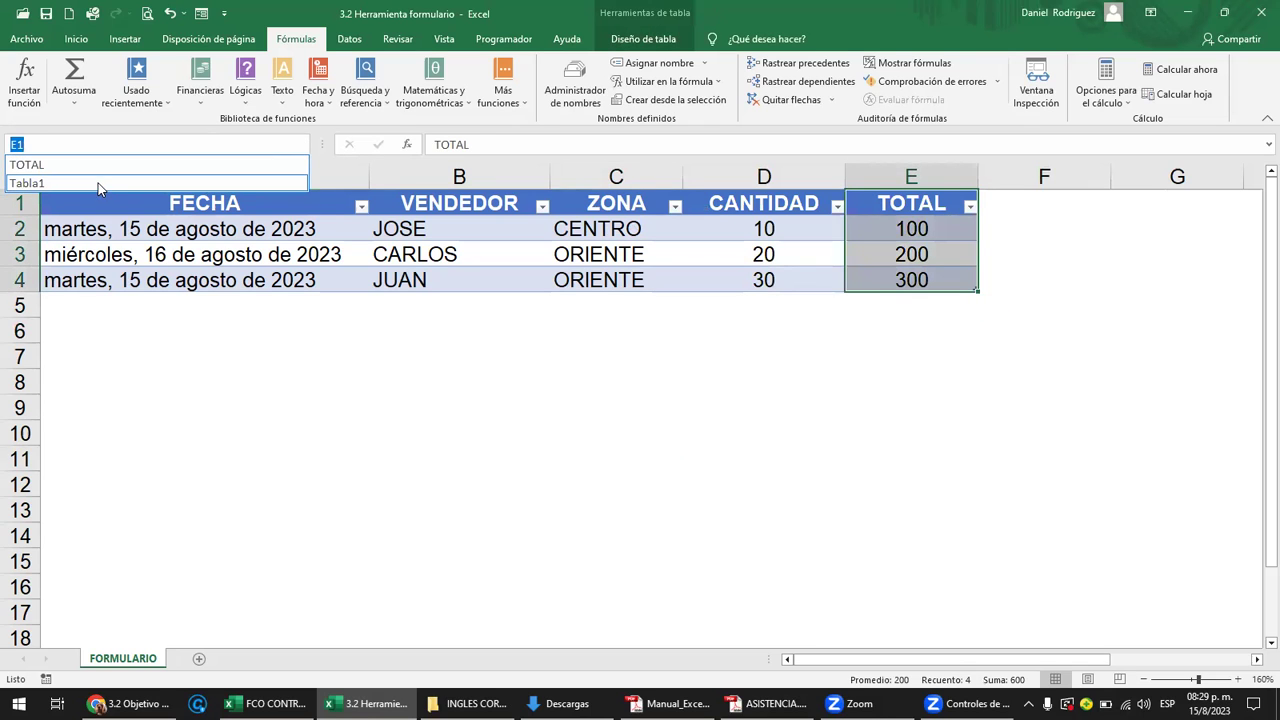
click(98, 183)
click(668, 403)
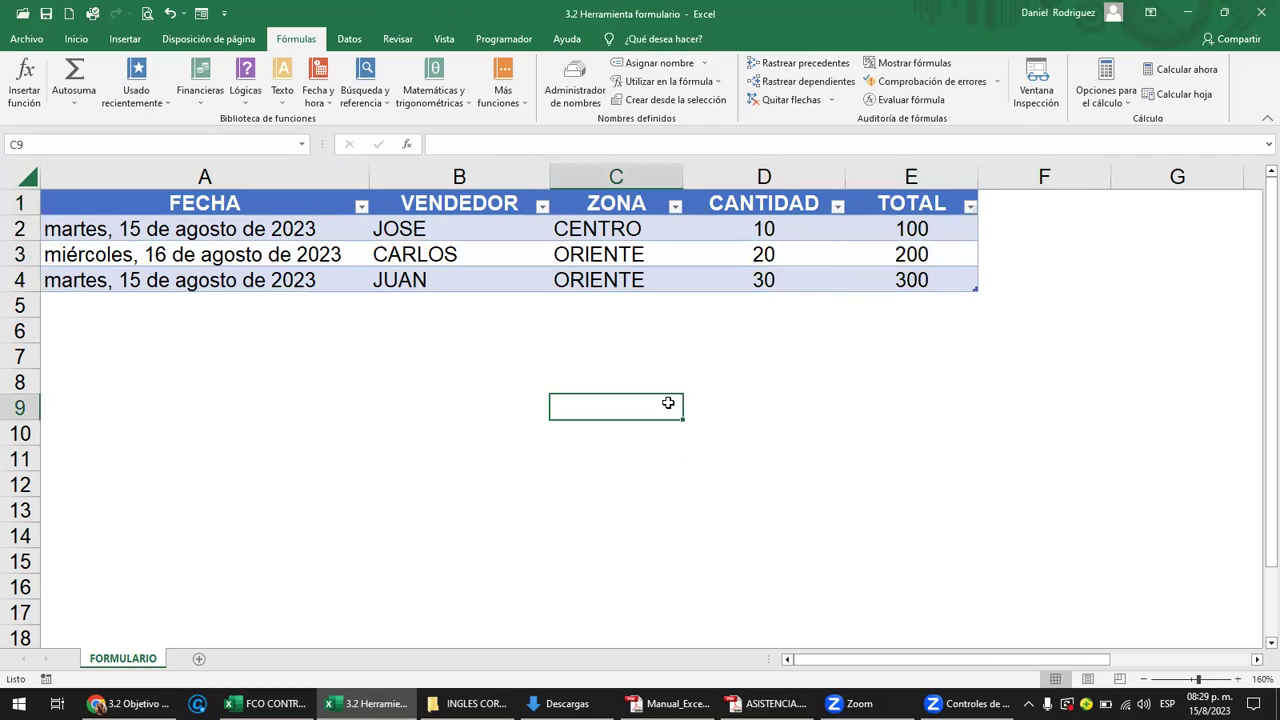
Delete the TOTAL name in the Name Manager, keeping only Tabla1, and close the manager.
click(575, 85)
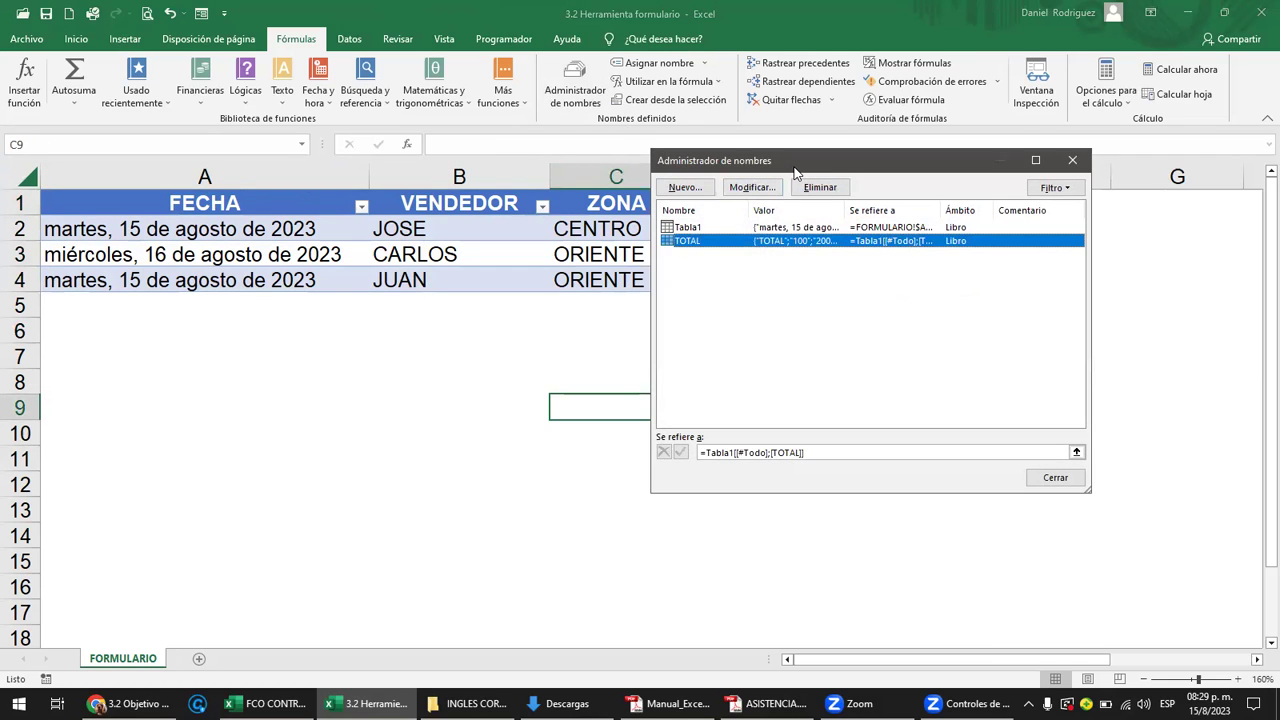
drag(795, 172, 742, 325)
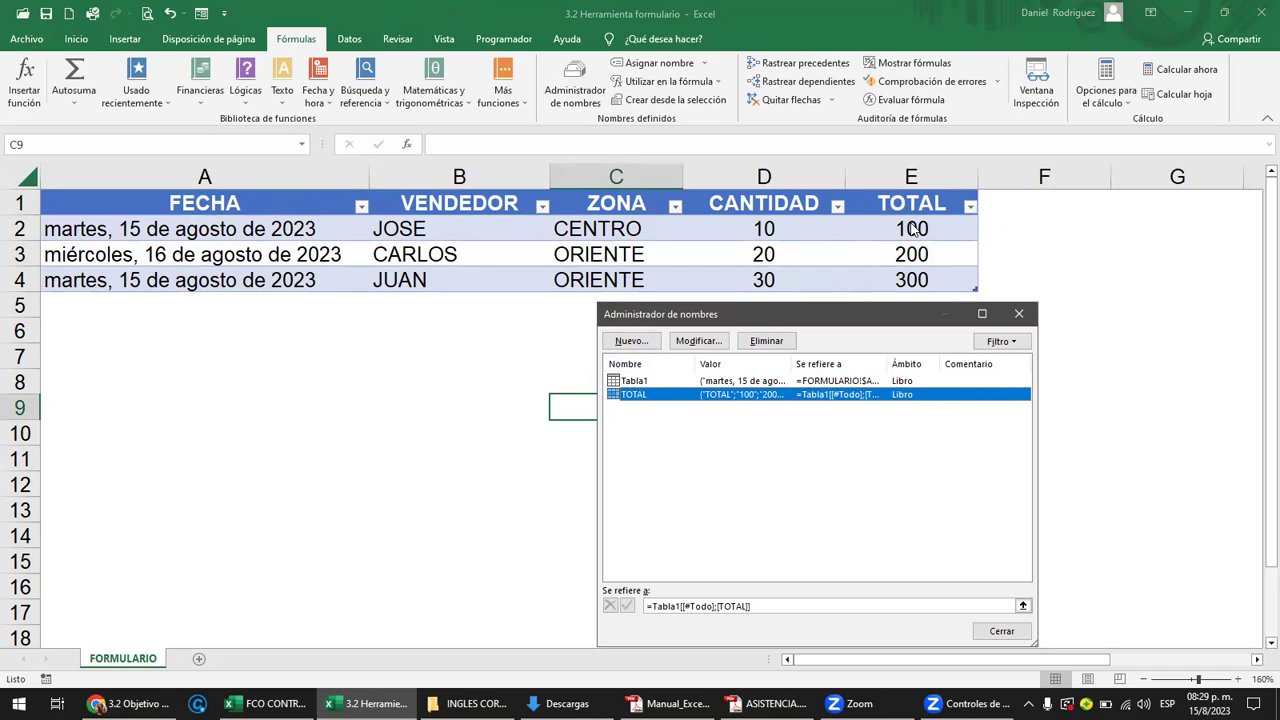
click(626, 384)
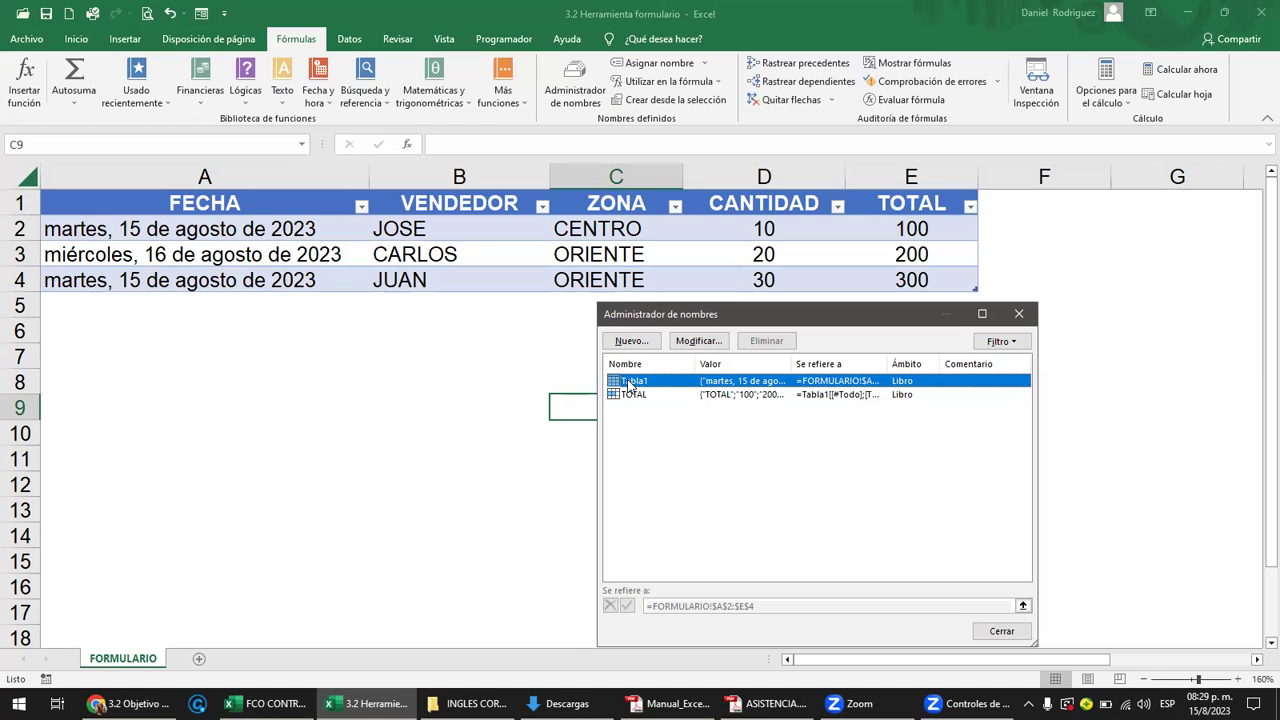
click(620, 397)
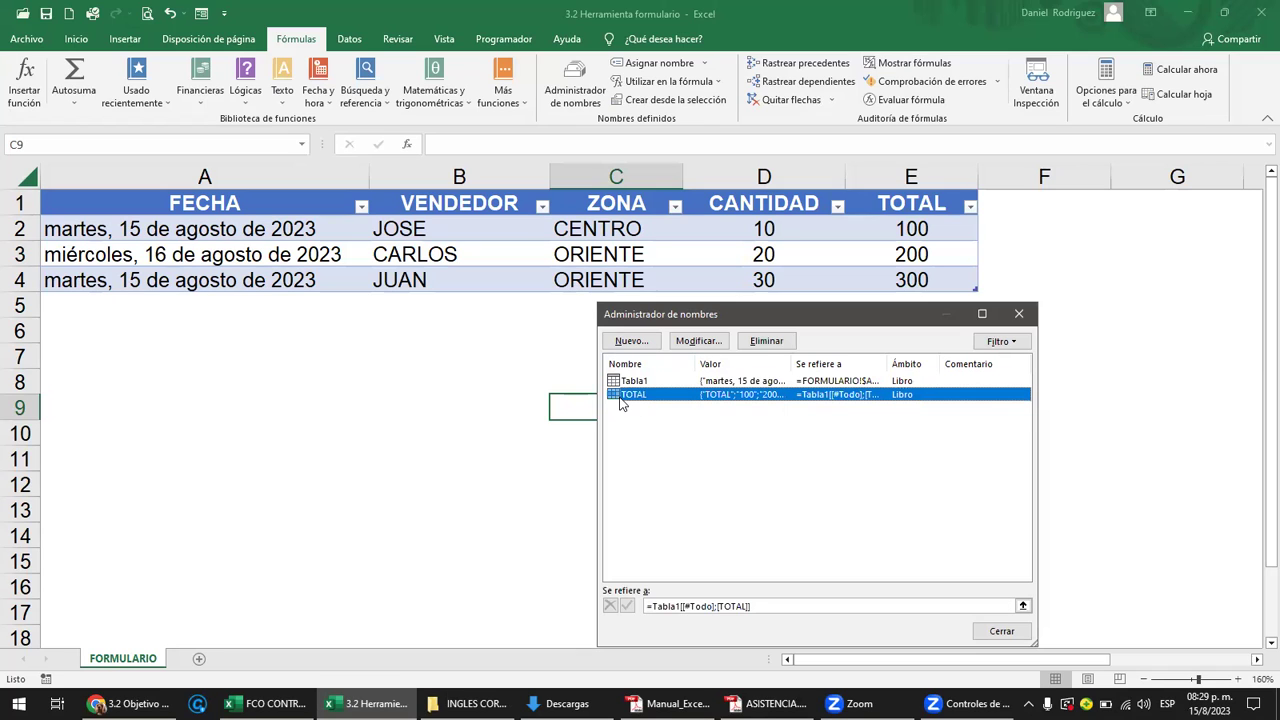
click(768, 344)
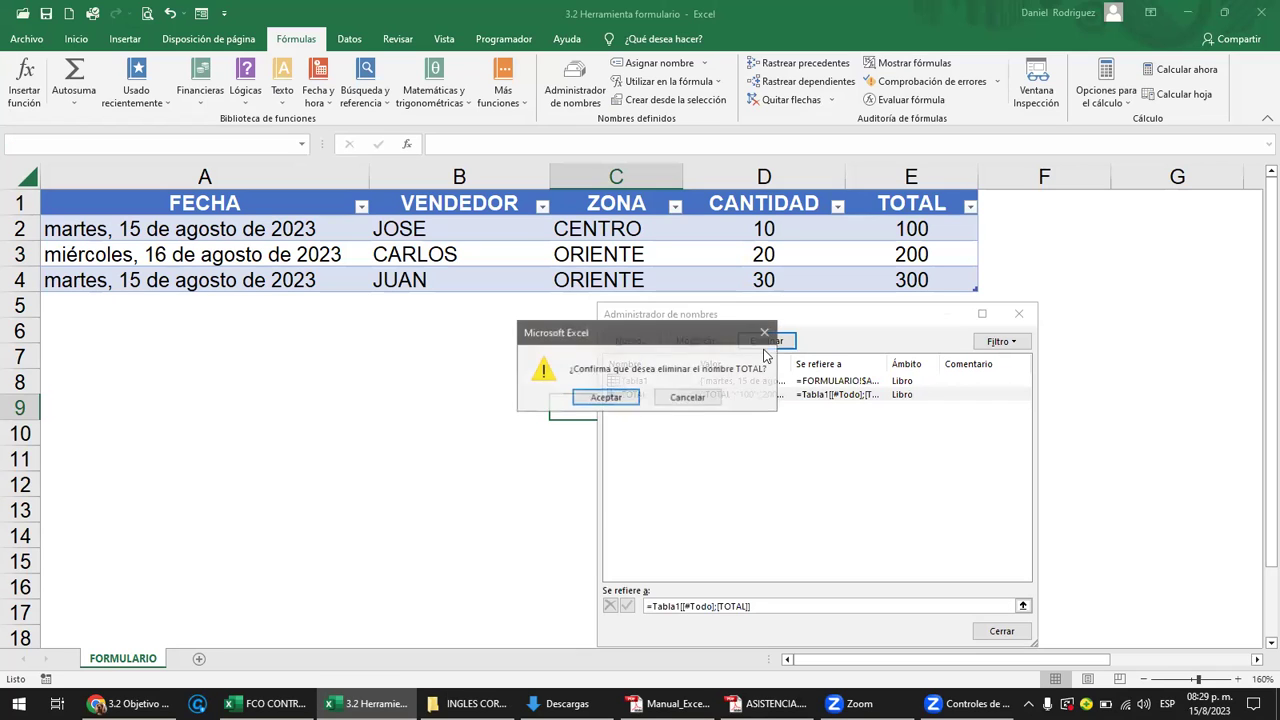
click(604, 400)
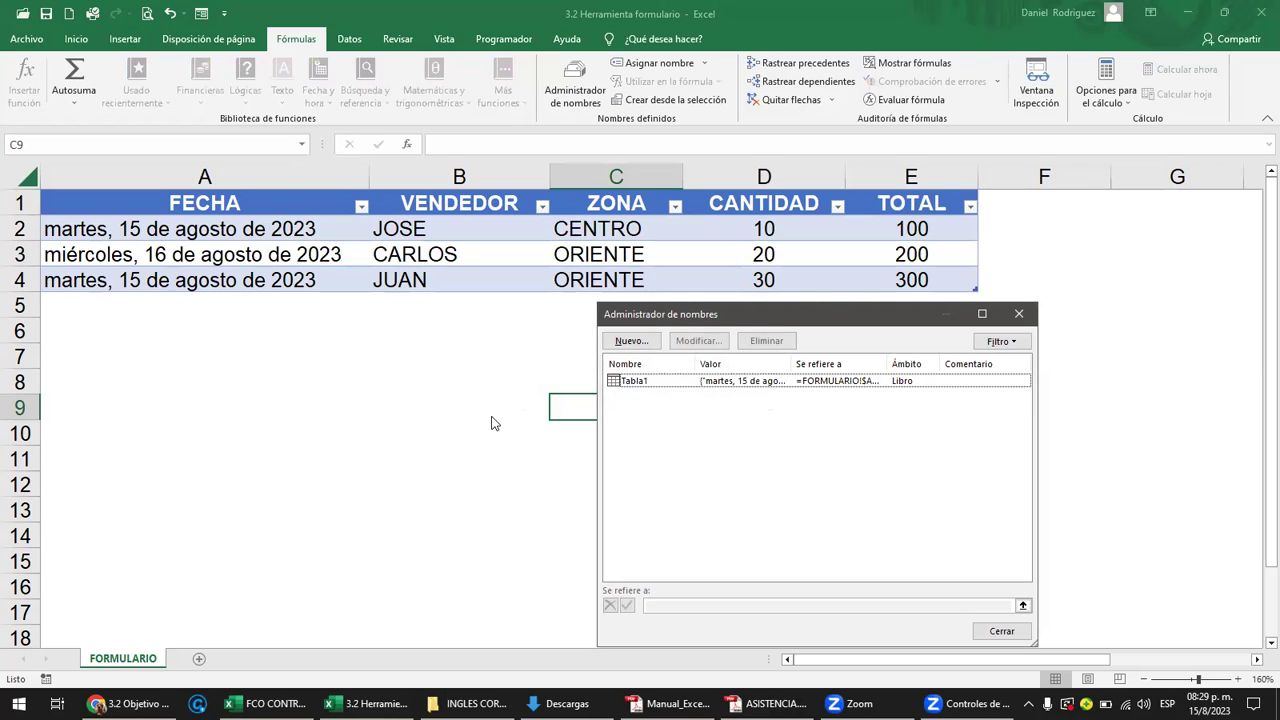
click(1018, 314)
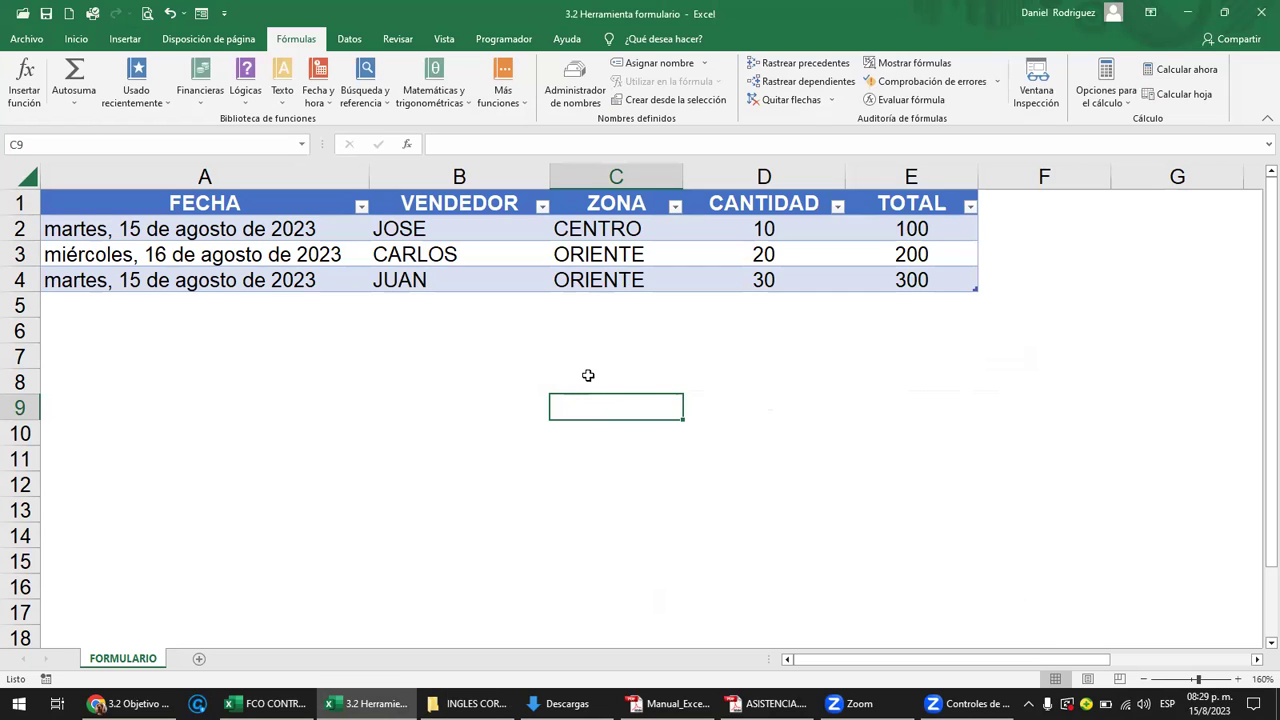
Start a new row below the table with a date and the seller's name.
click(222, 210)
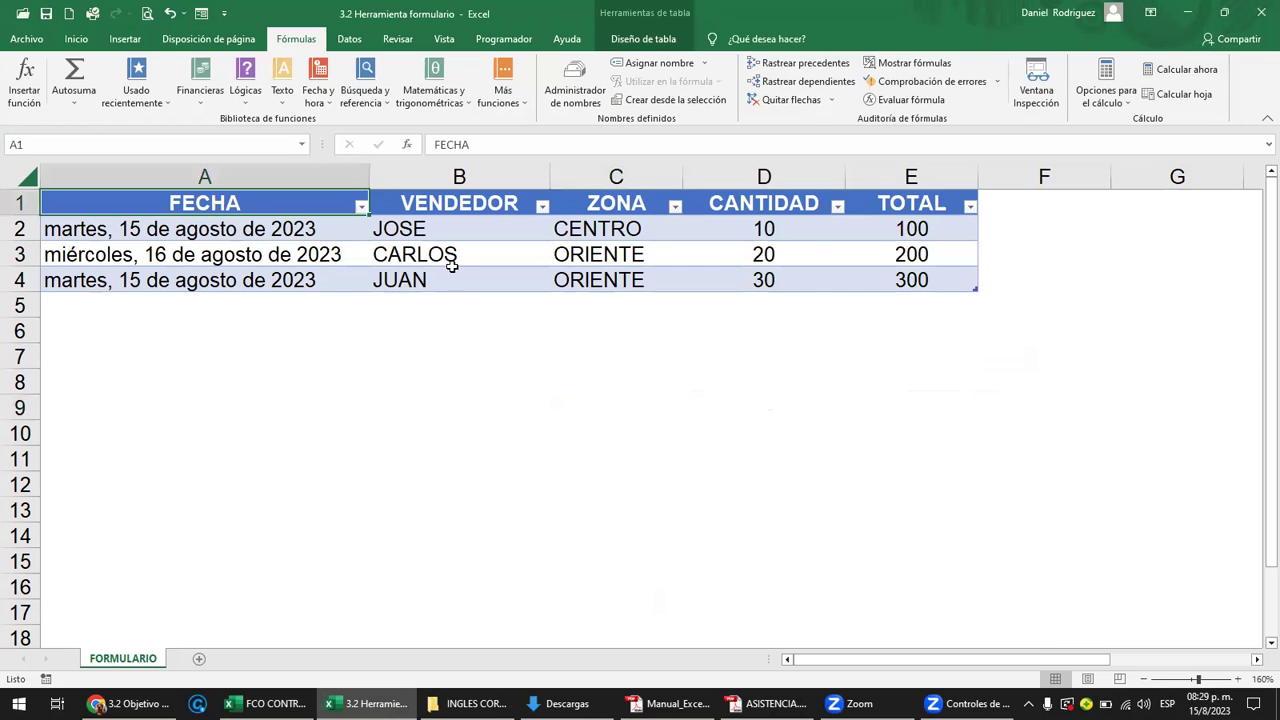
click(932, 287)
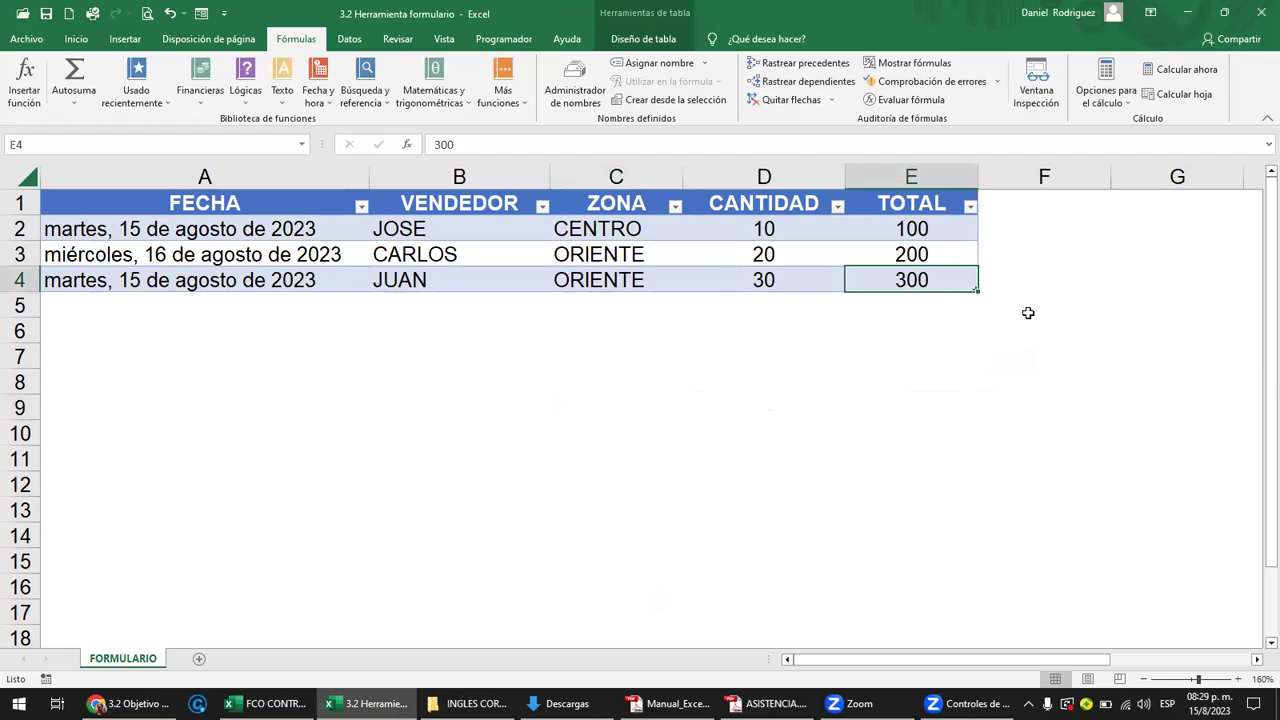
click(96, 298)
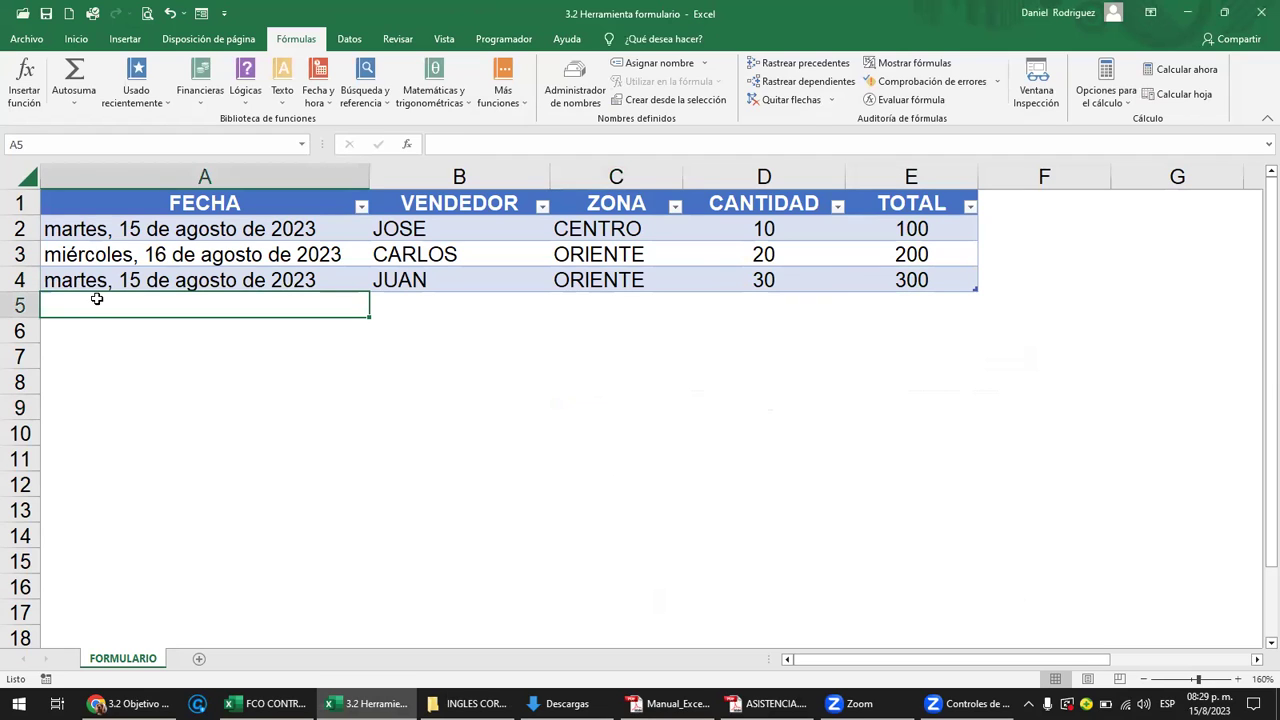
text(15)
text(8/23)
key(Tab)
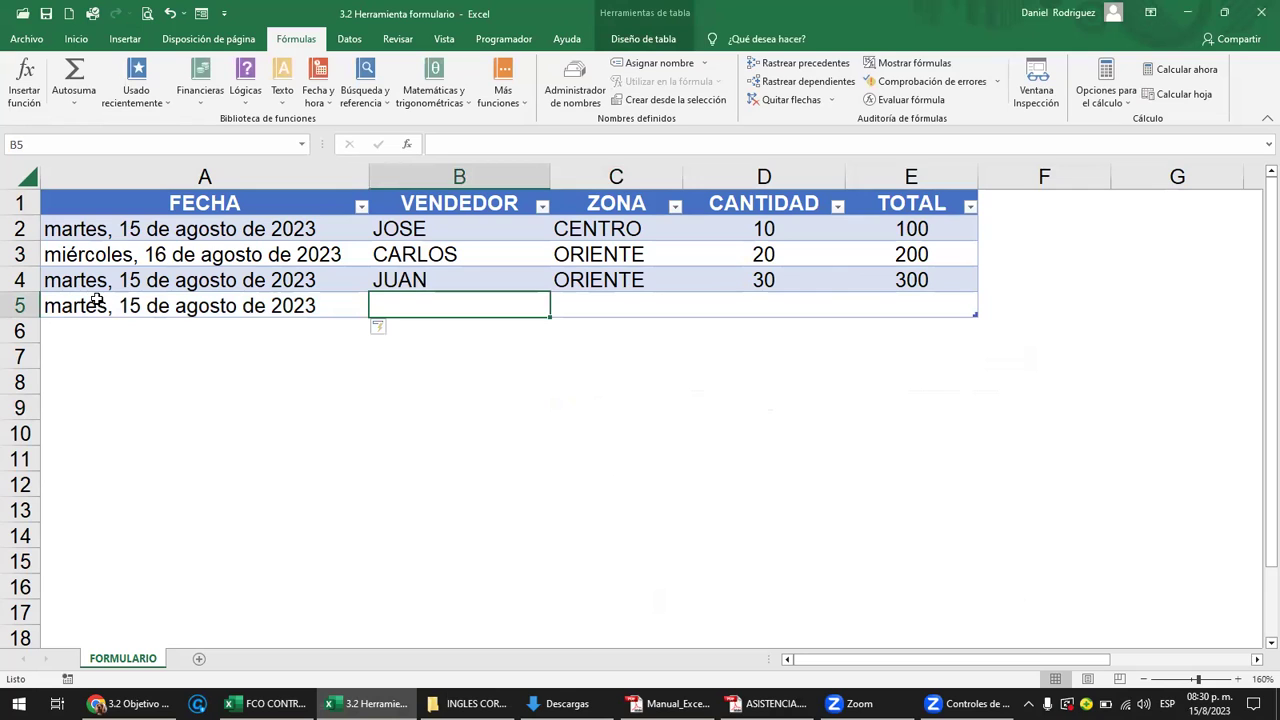
text(MARY)
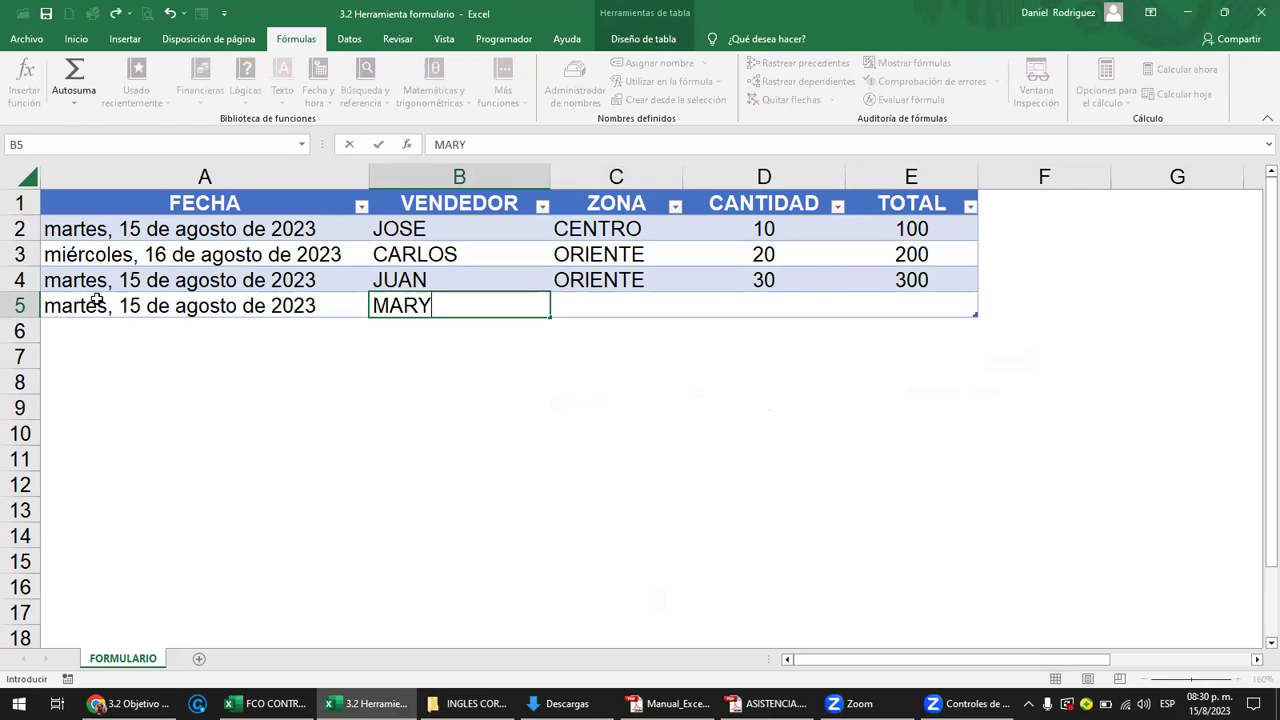
key(Tab)
Fill the new row with zone OCCIDENTE, CANTIDAD 10 and TOTAL 100.
text(ACC)
key(BackSpace)
key(BackSpace)
key(BackSpace)
text(OCC)
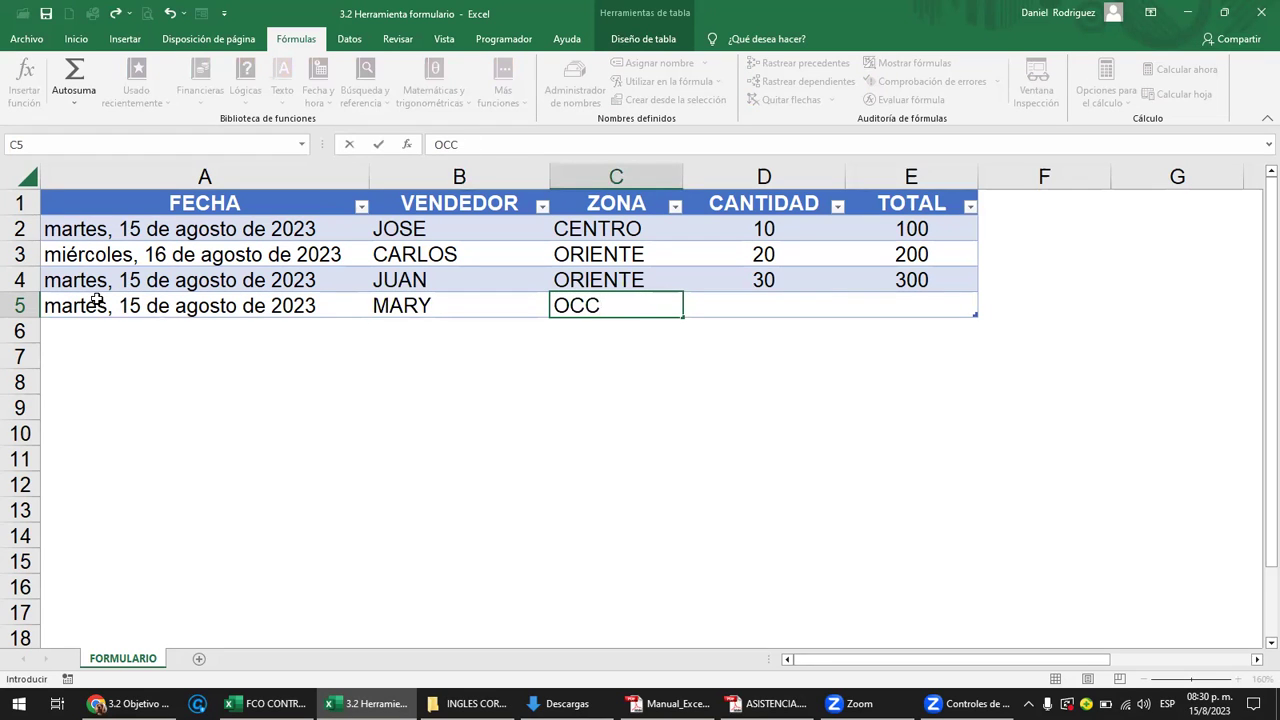
text(IDENTE)
key(Tab)
text(10)
key(Tab)
text(100)
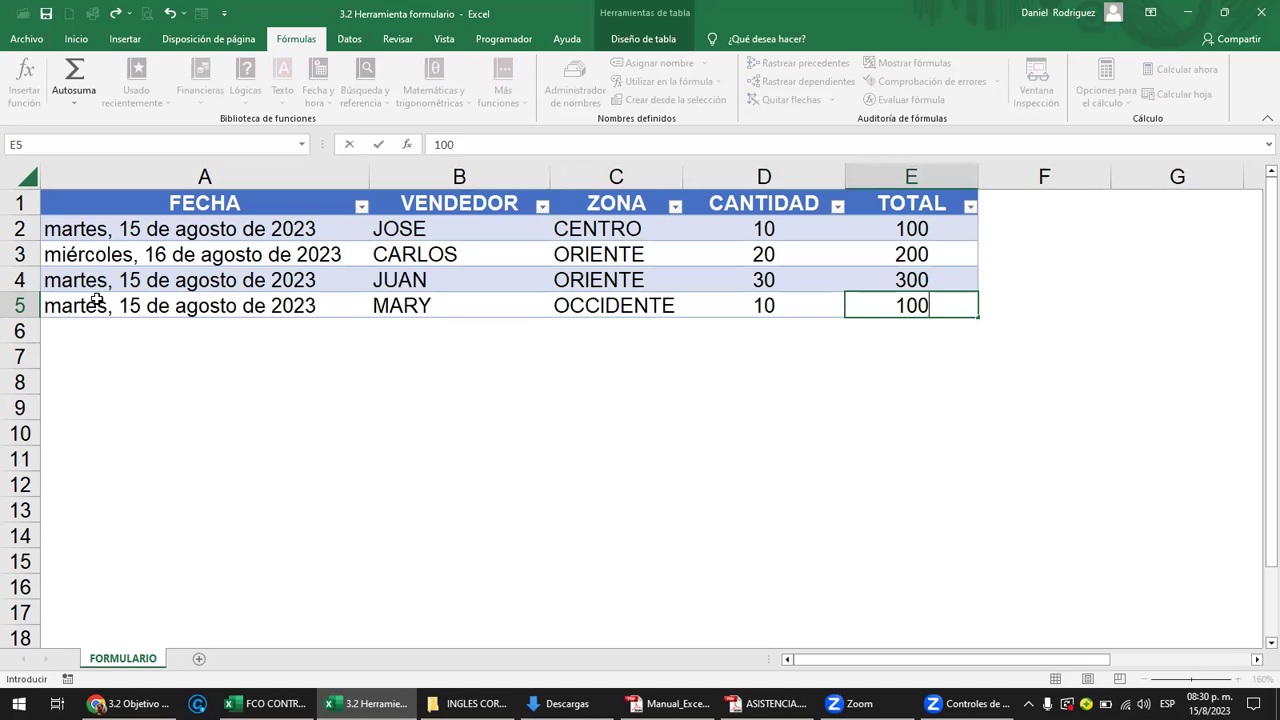
key(Return)
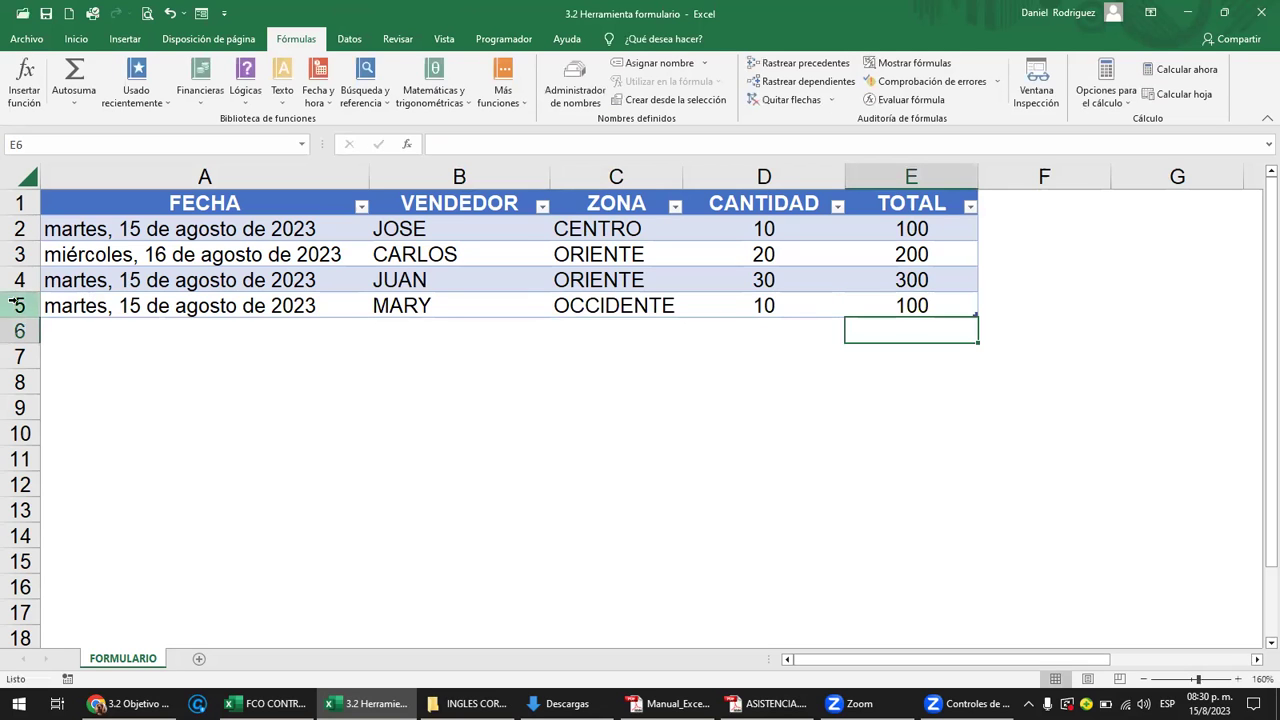
Review the table rows, then switch to the Manual_Excel_Basico.pdf manual in Adobe Reader.
mouse_move(106, 301)
mouse_down()
mouse_move(643, 289)
mouse_move(905, 312)
mouse_up()
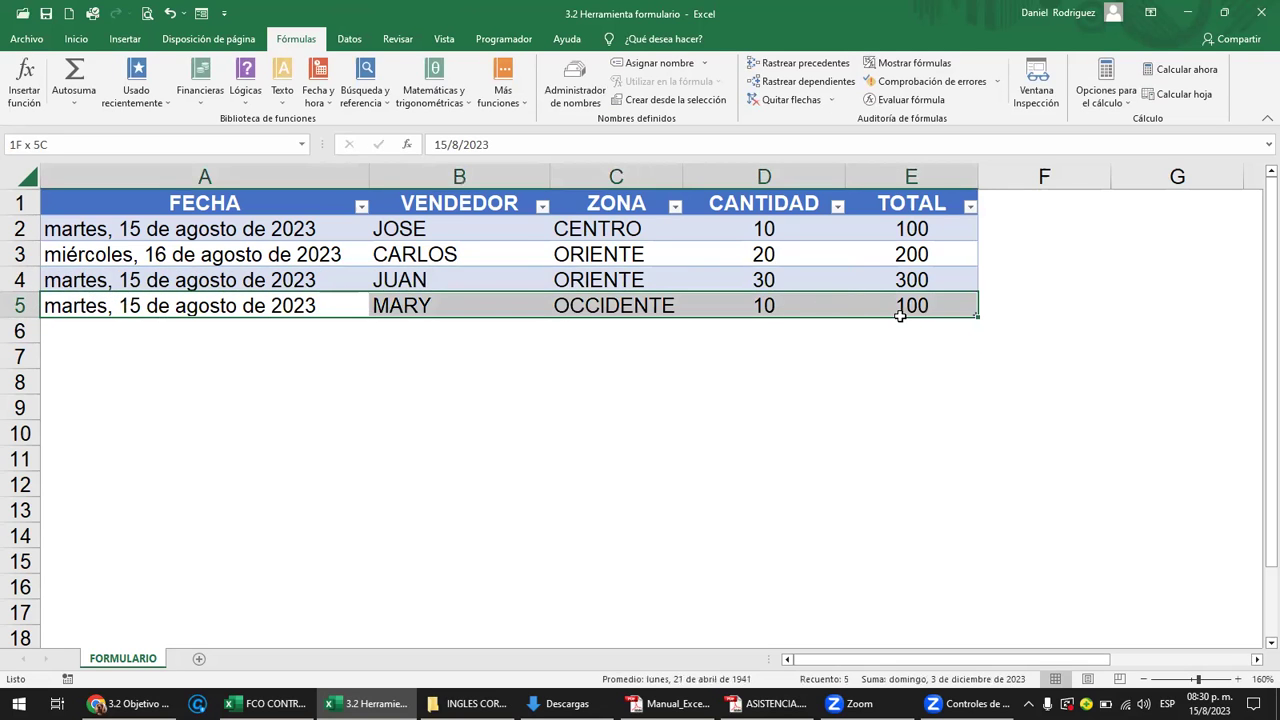
click(69, 332)
drag(503, 327, 900, 327)
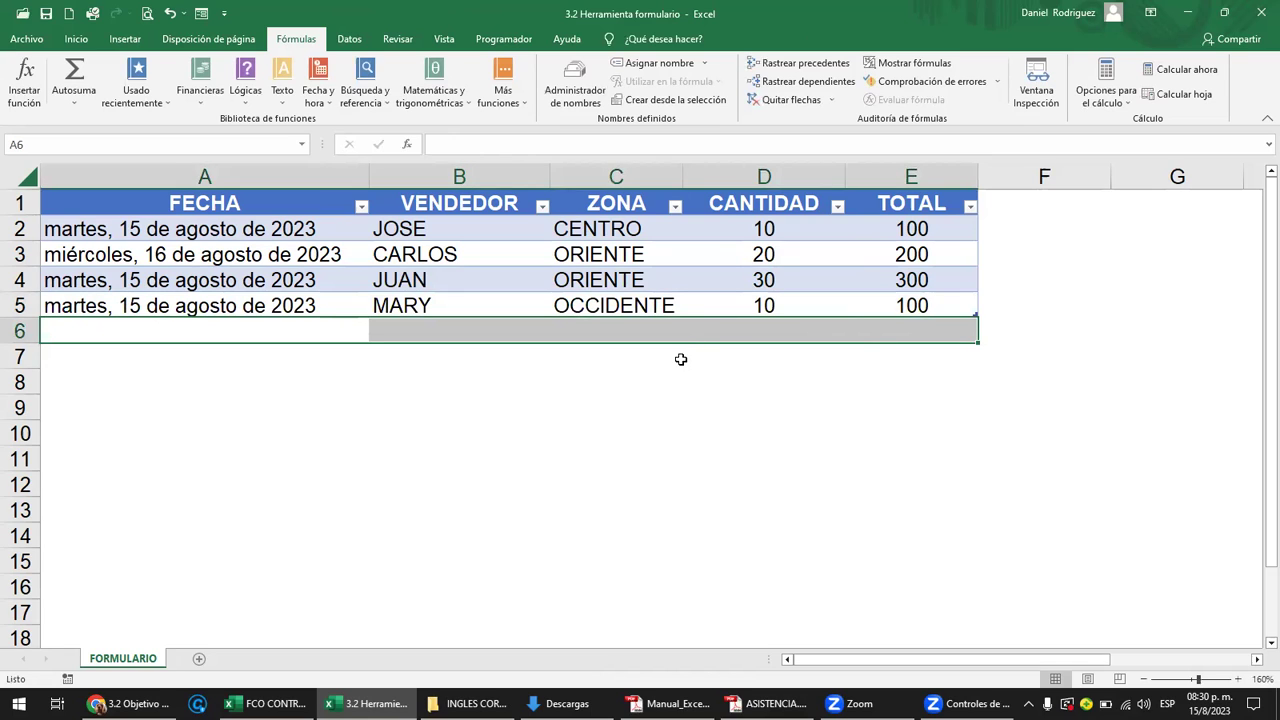
mouse_move(155, 228)
mouse_down()
mouse_move(192, 281)
mouse_move(903, 285)
mouse_up()
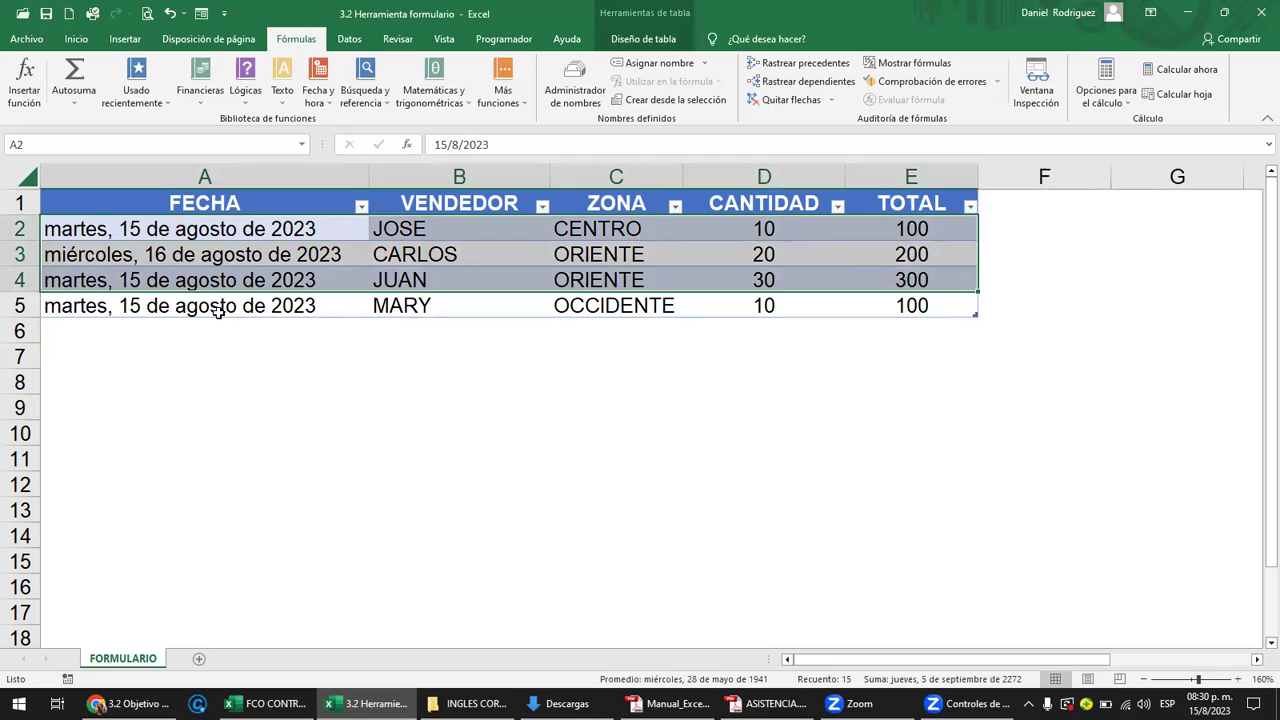
click(450, 440)
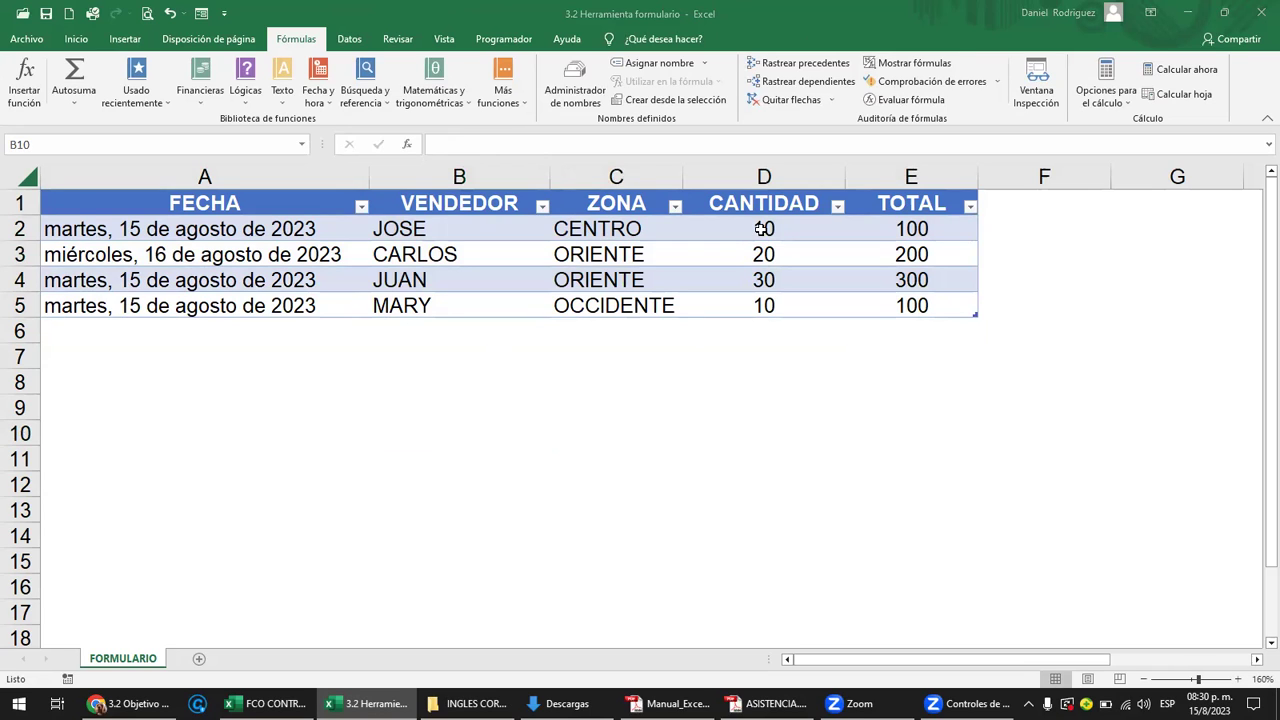
click(167, 207)
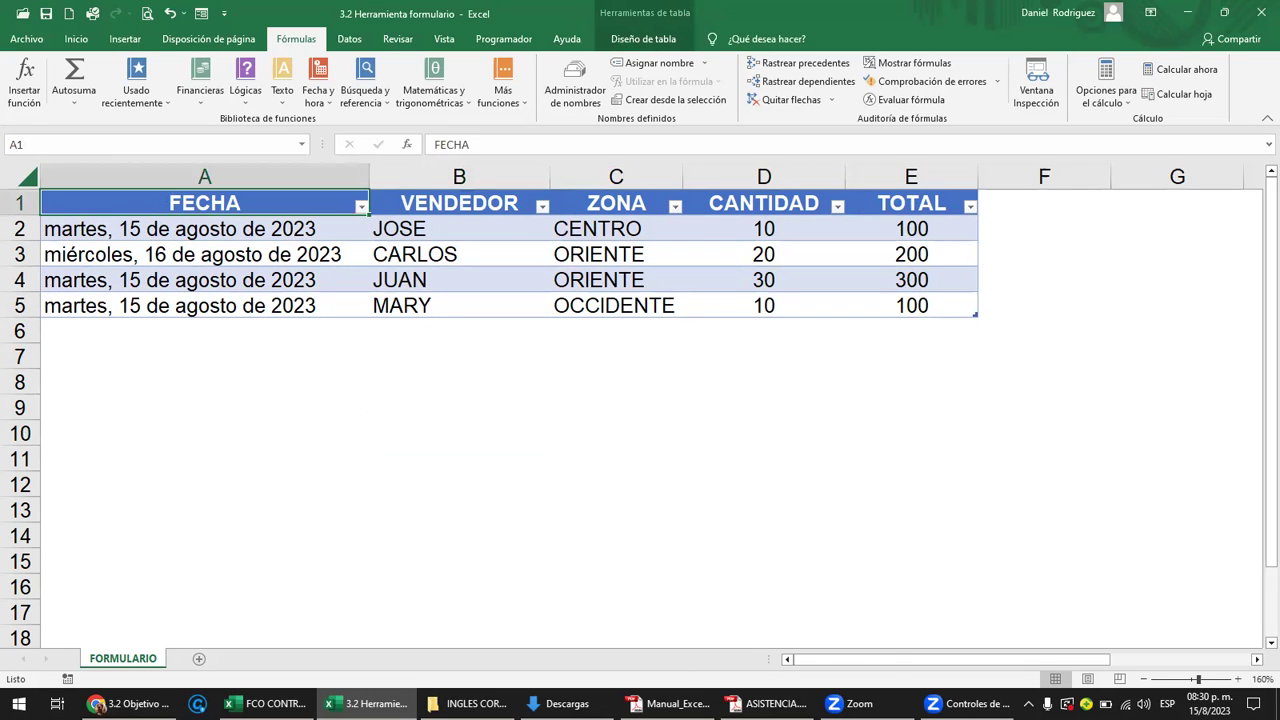
mouse_move(668, 703)
click(640, 640)
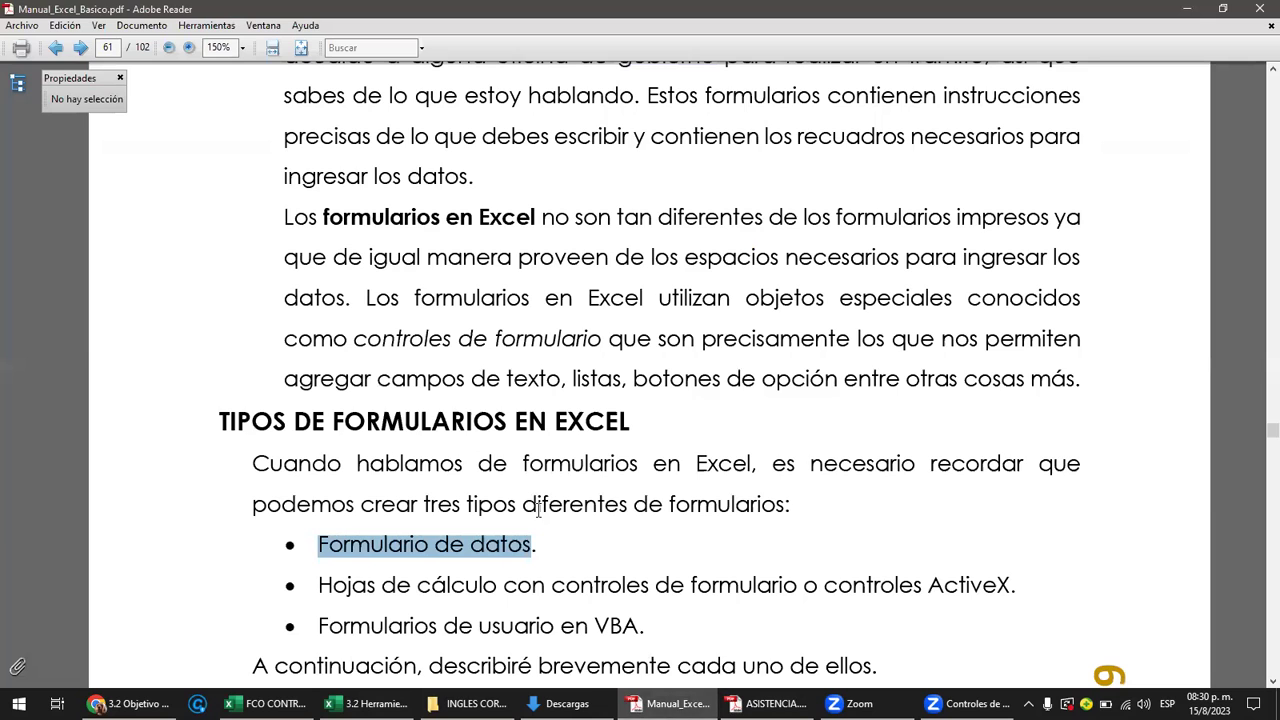
In the manual, jump from the table of contents to the Herramienta Formulario chapter on page 61.
key(Home)
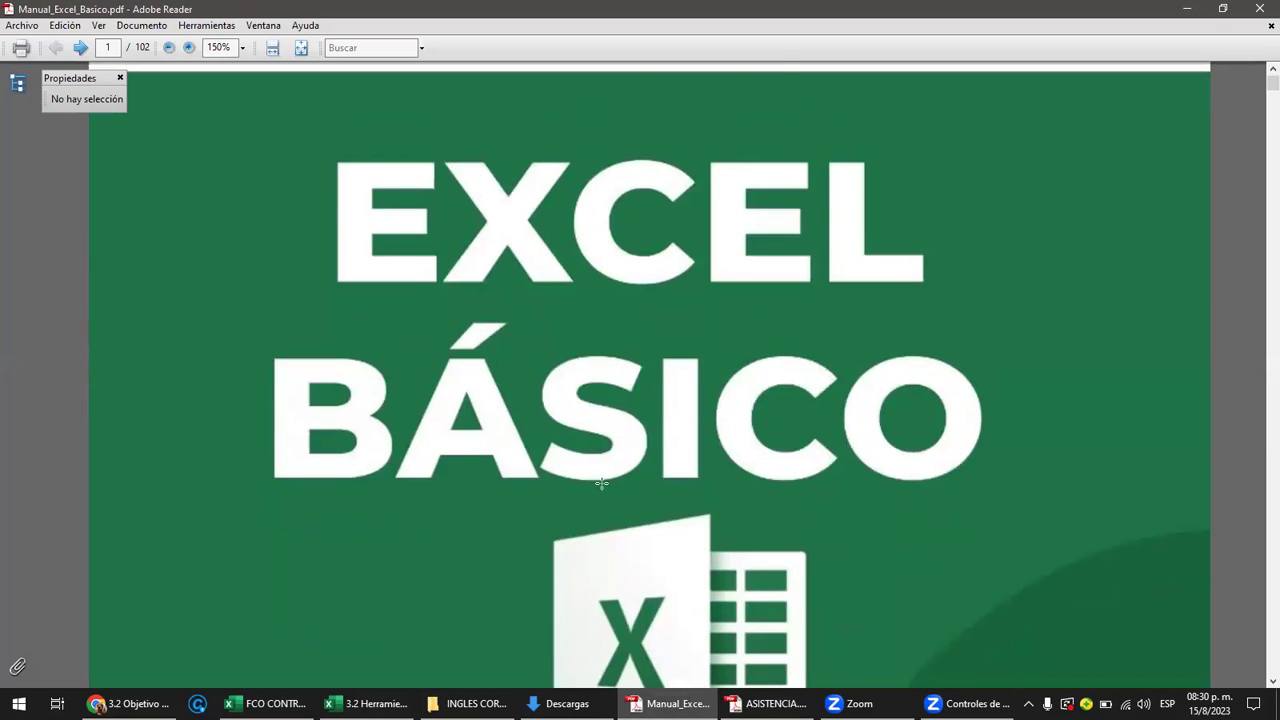
scroll(600, 485, down, 10)
scroll(601, 488, down, 5)
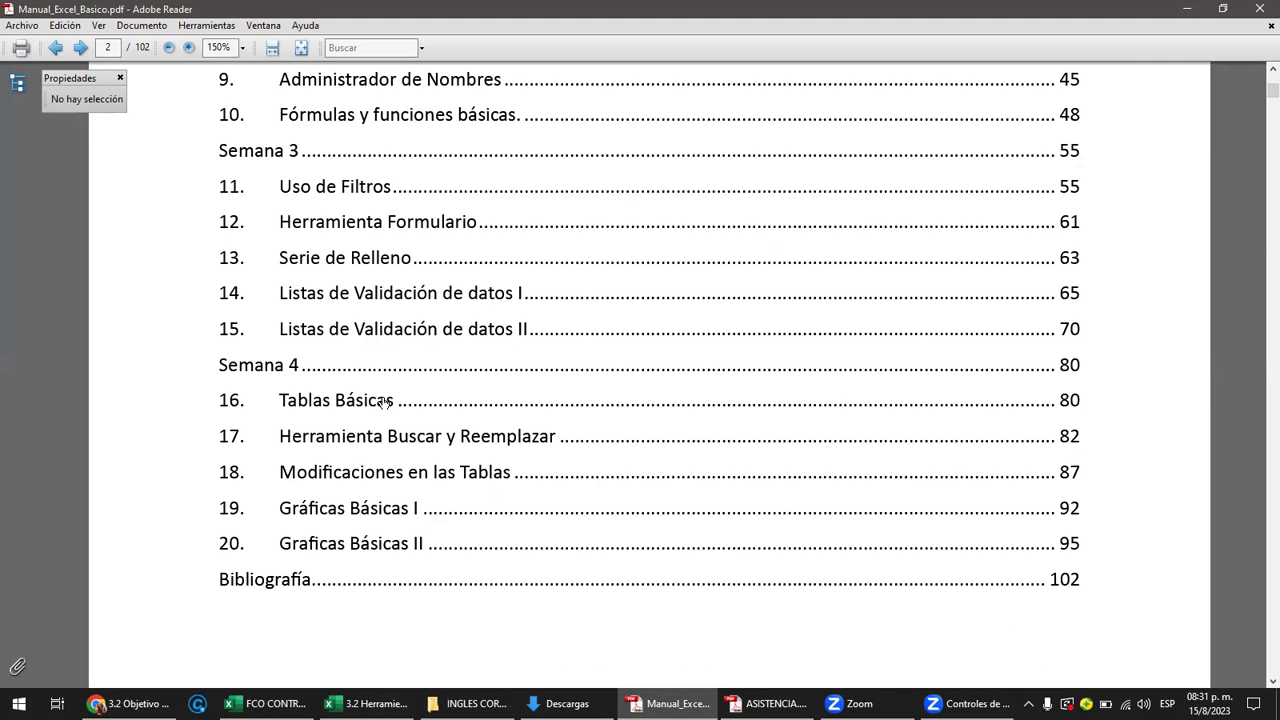
click(374, 220)
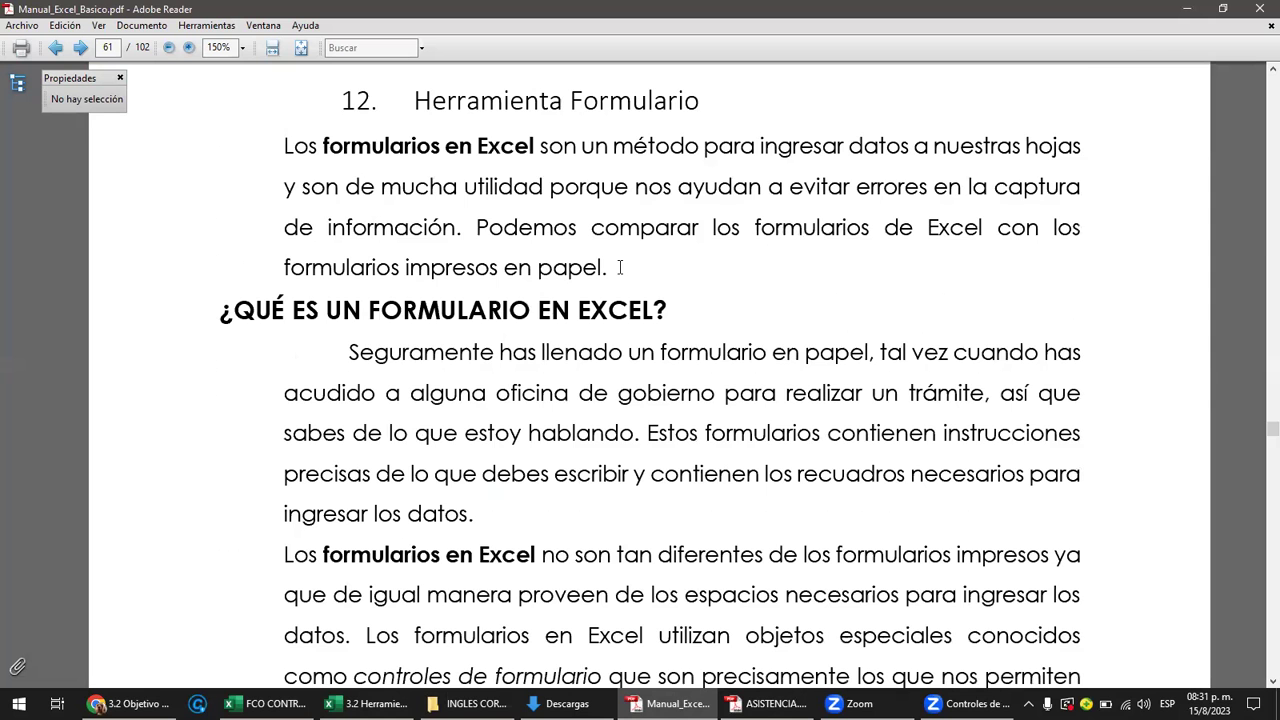
scroll(620, 268, up, 2)
scroll(621, 271, down, 1)
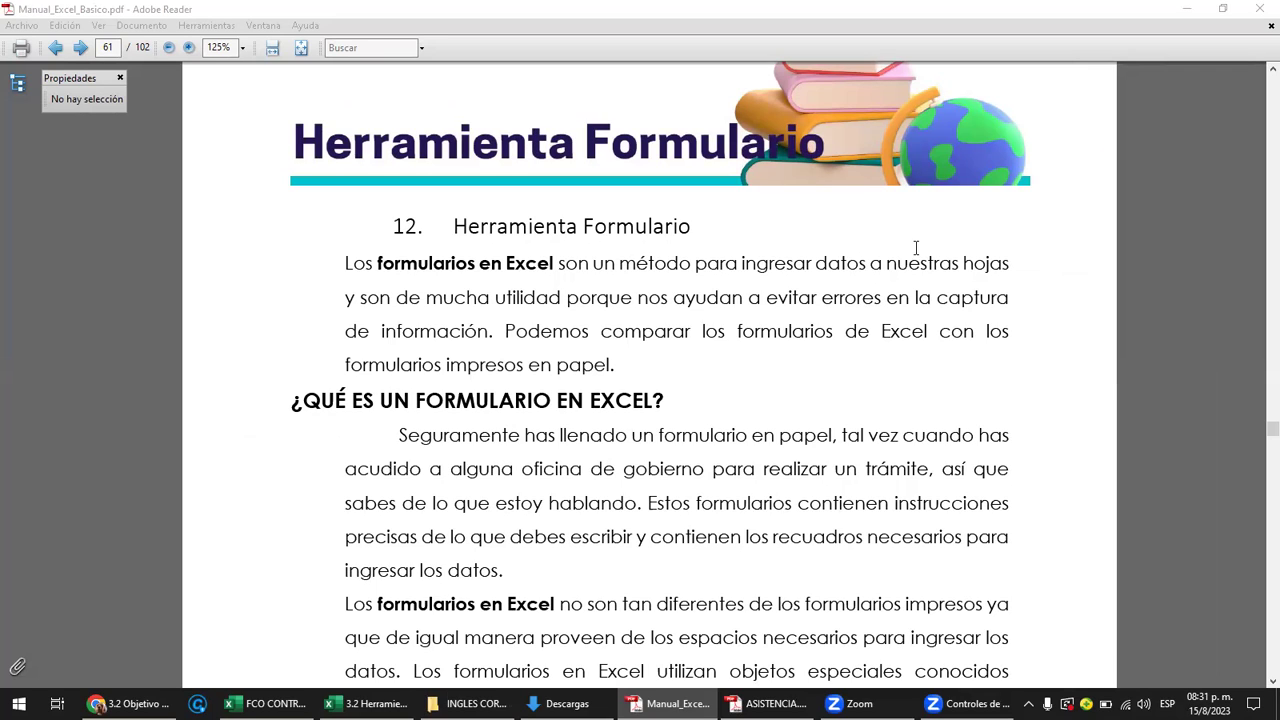
Minimize the manual to return to Excel and select cell B10.
click(774, 436)
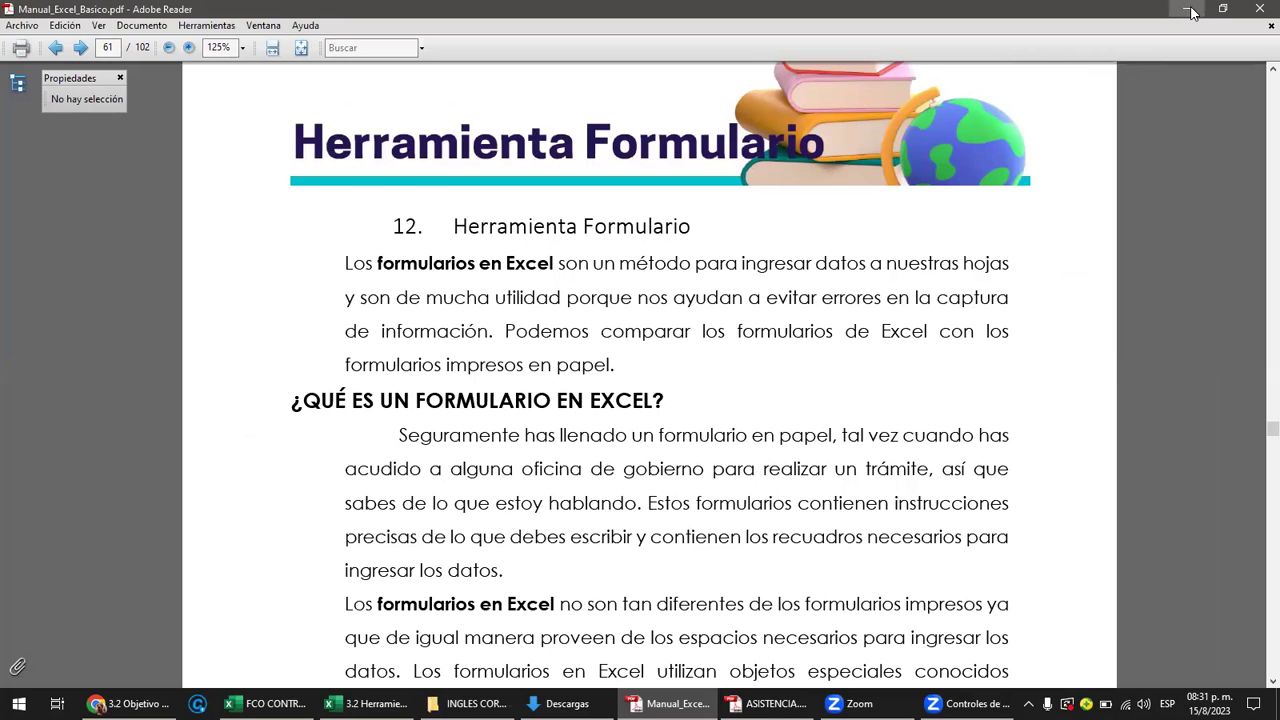
click(1188, 10)
click(537, 434)
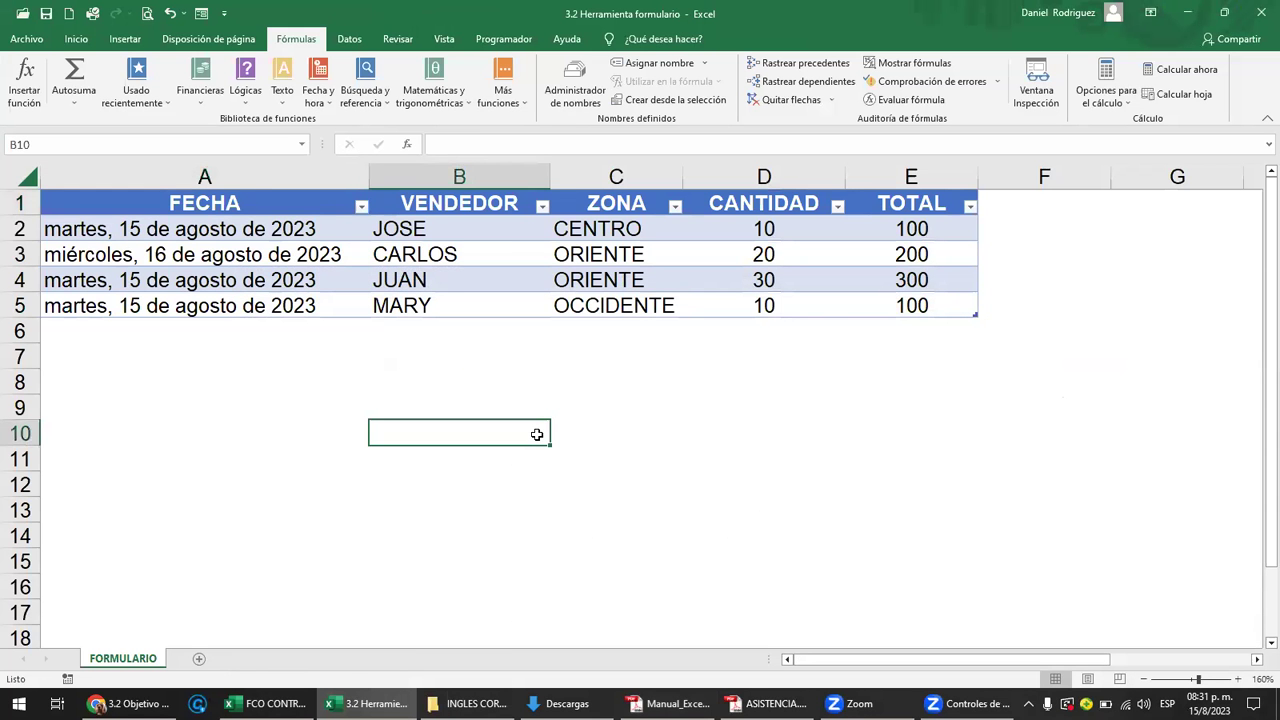
Open the sales table's data form and browse through all records back to JOSE.
click(230, 204)
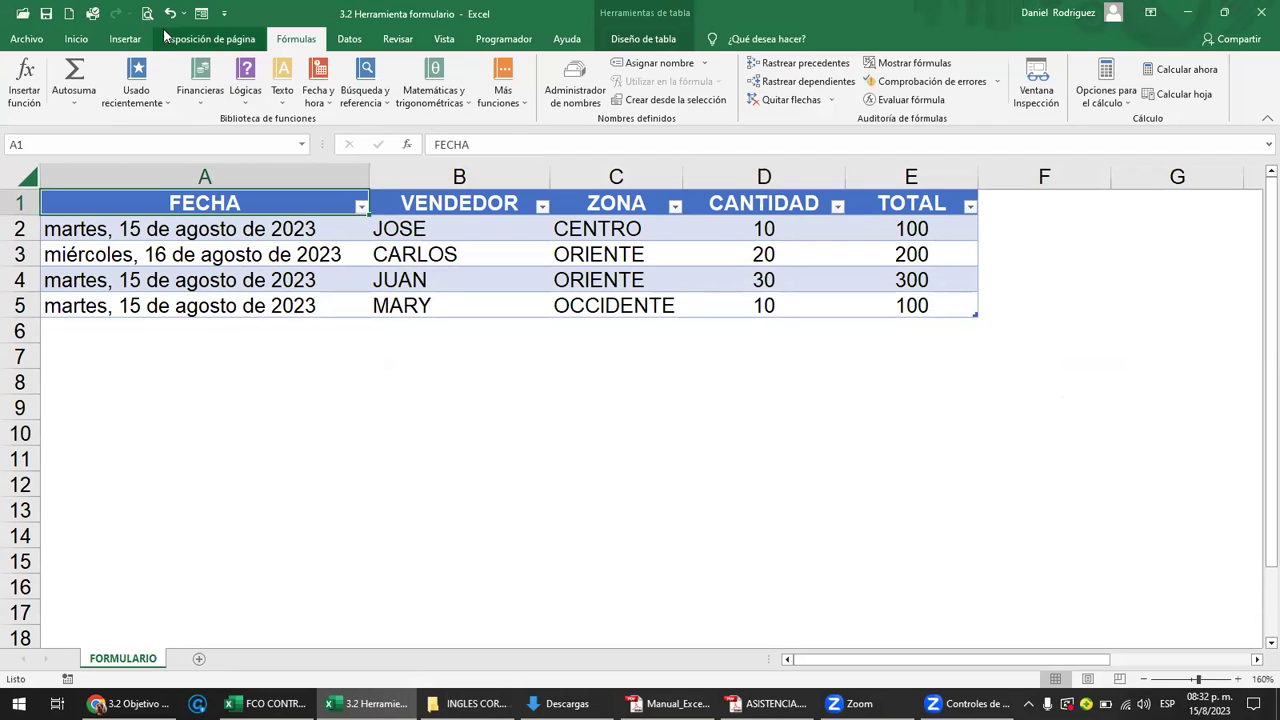
click(201, 13)
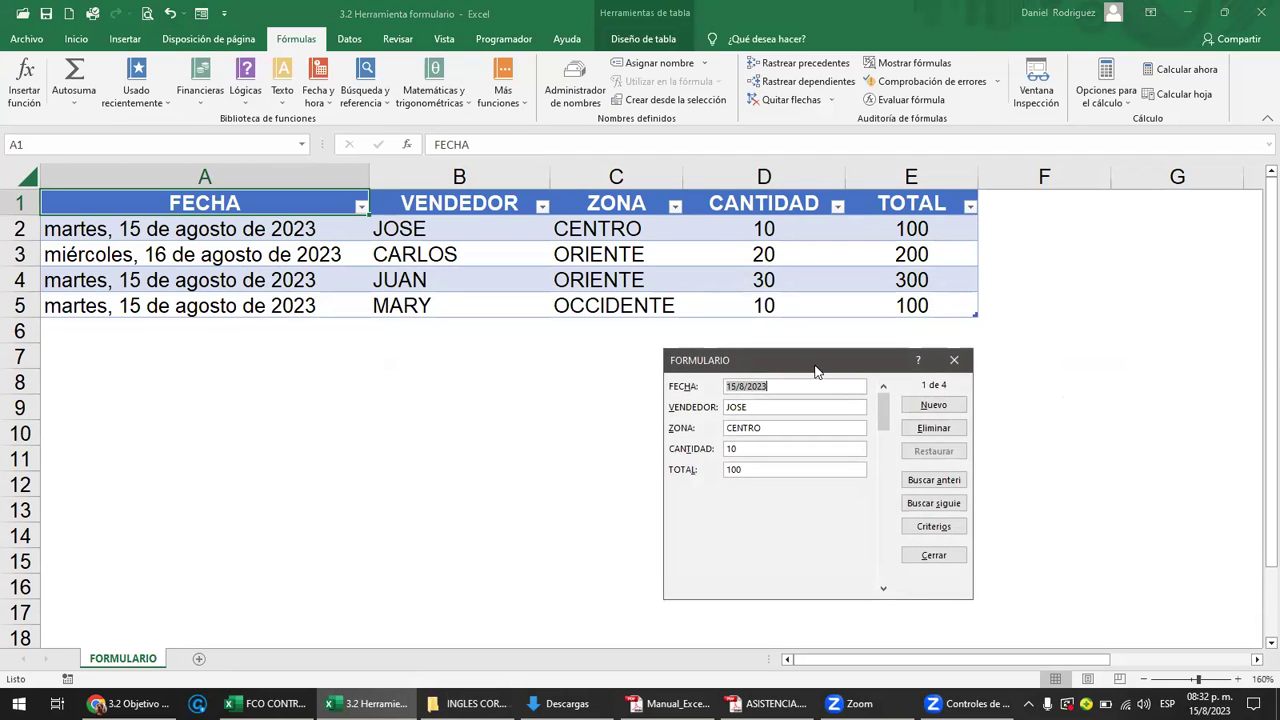
drag(818, 364, 885, 347)
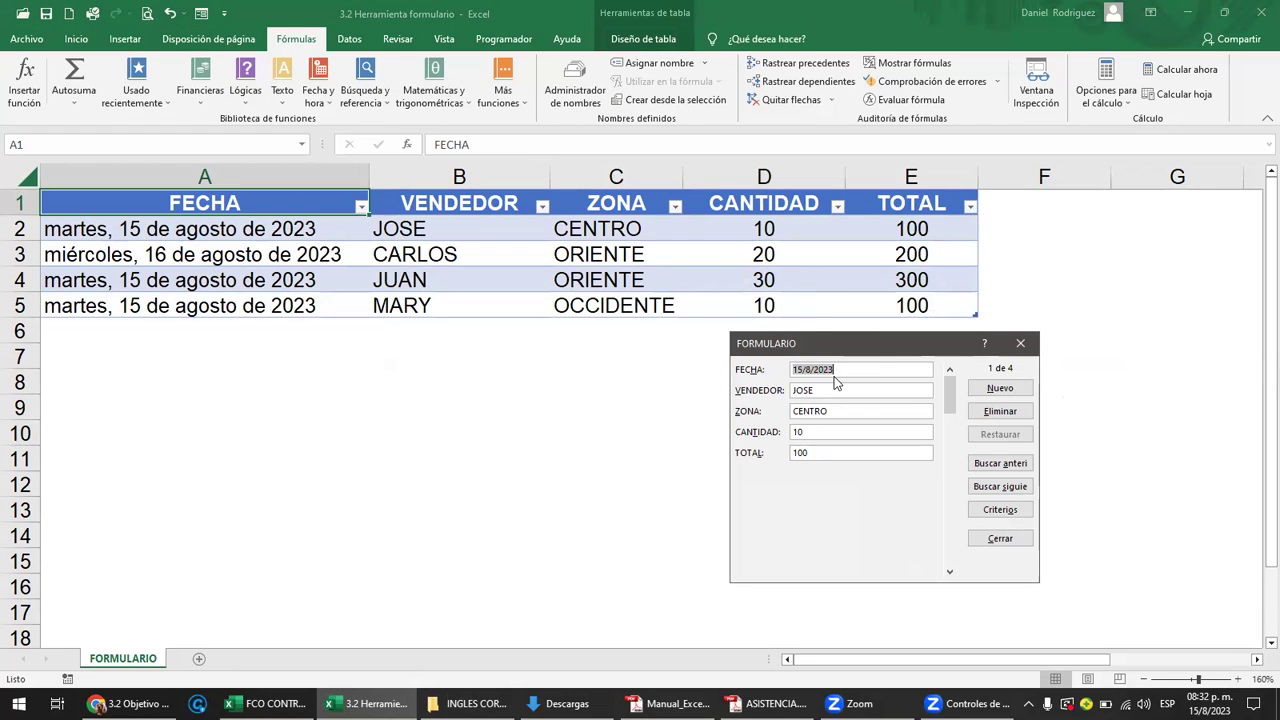
click(951, 574)
click(951, 574)
click(951, 574)
click(951, 574)
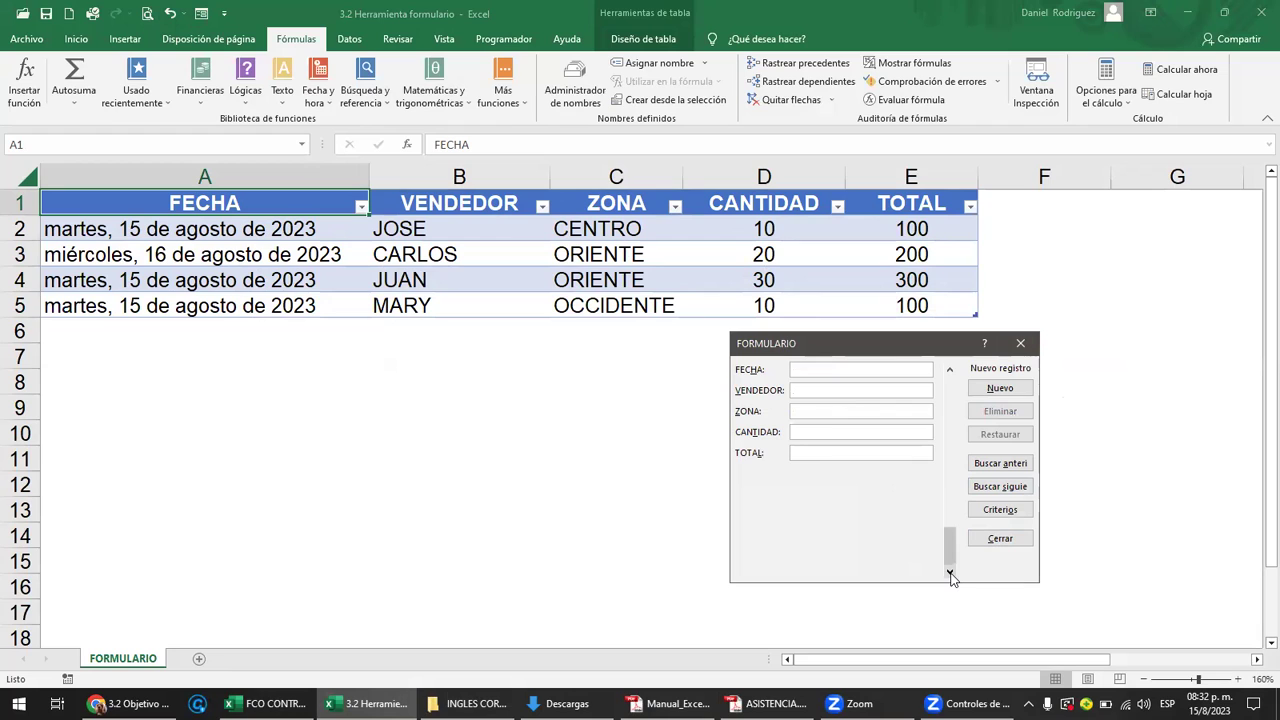
click(951, 574)
click(951, 574)
click(951, 574)
click(951, 574)
click(951, 574)
click(951, 574)
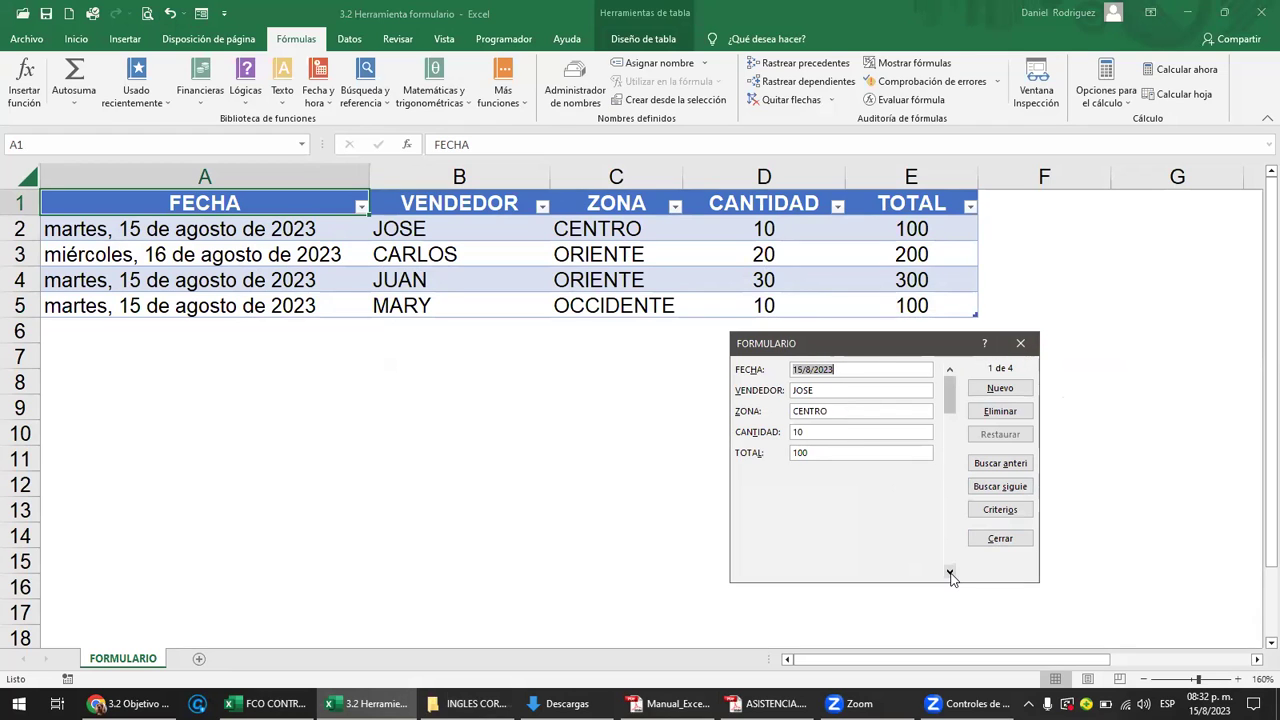
Change JOSE's CANTIDAD from 10 to 12 in the form, then close it.
click(826, 410)
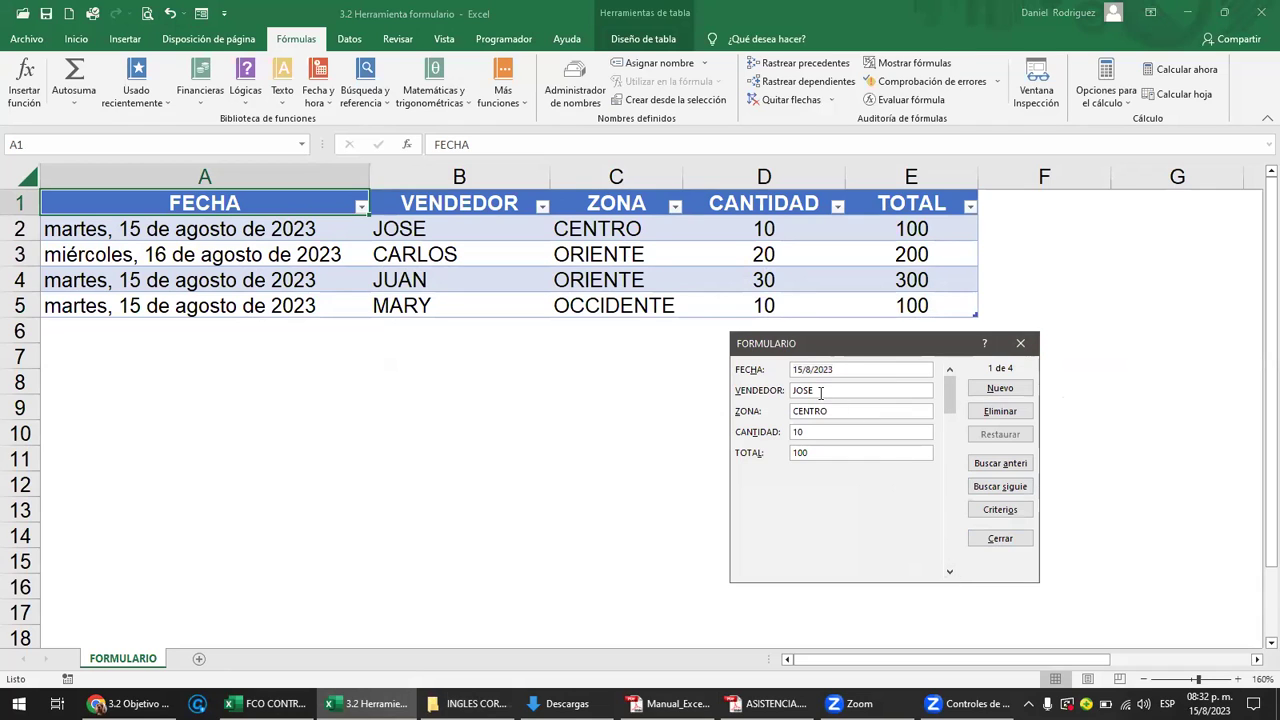
click(826, 453)
click(811, 431)
key(BackSpace)
text(2)
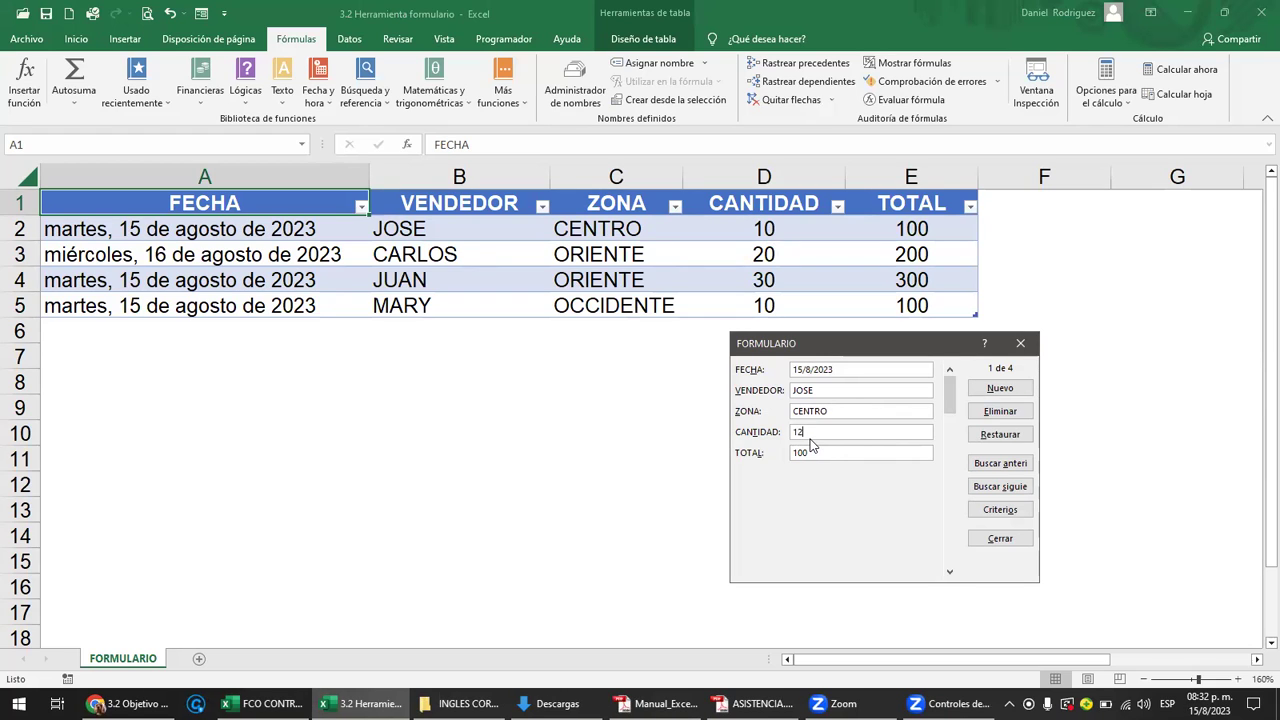
click(950, 573)
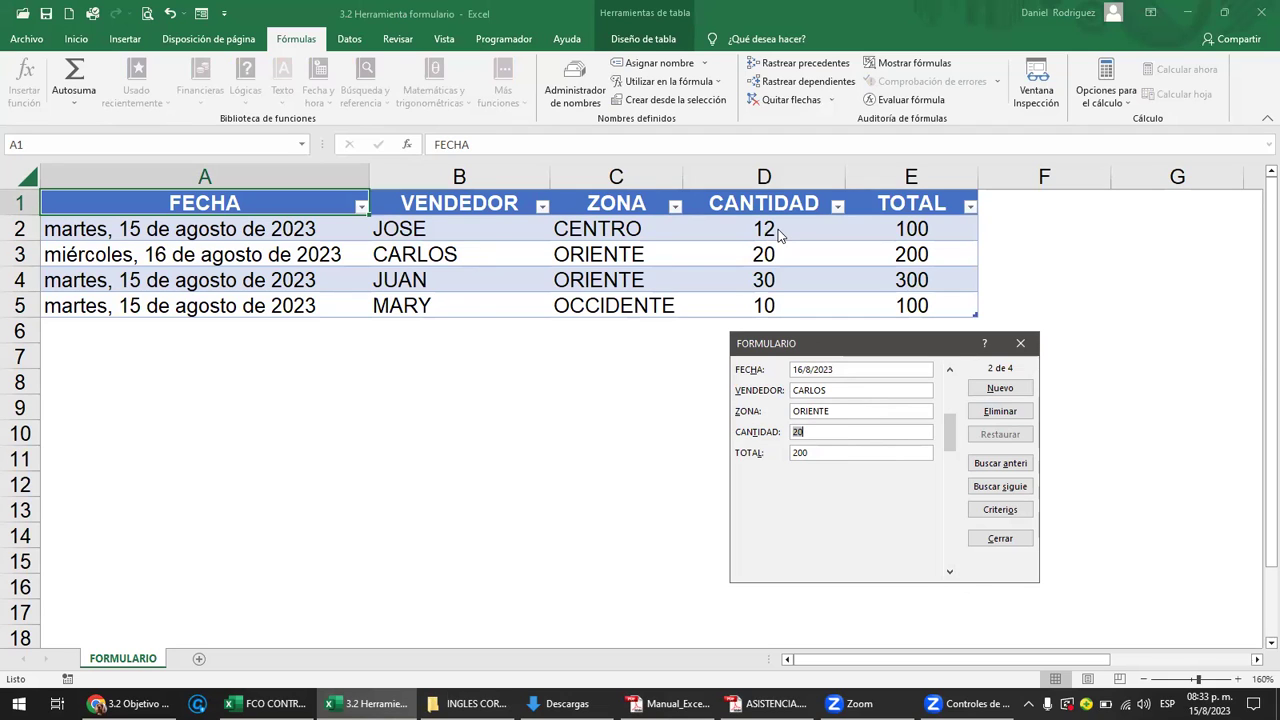
click(1002, 536)
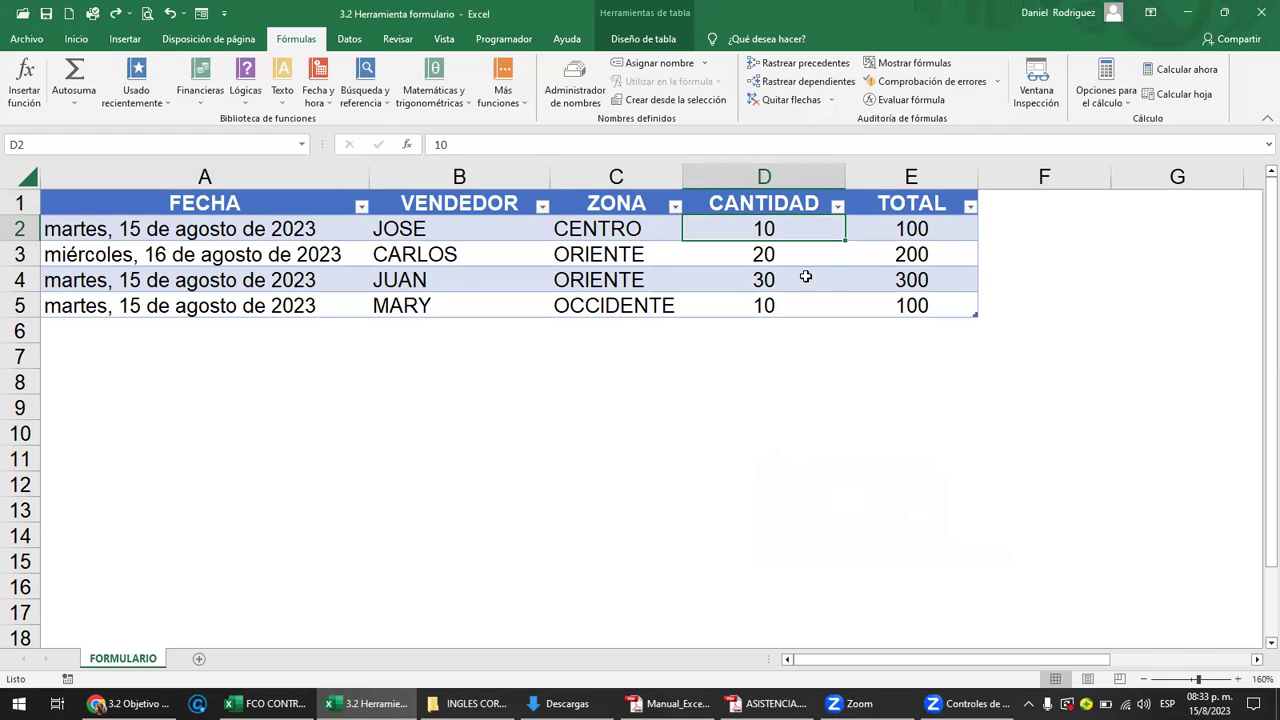
Reopen the data form beside the table and start a blank new record.
click(766, 203)
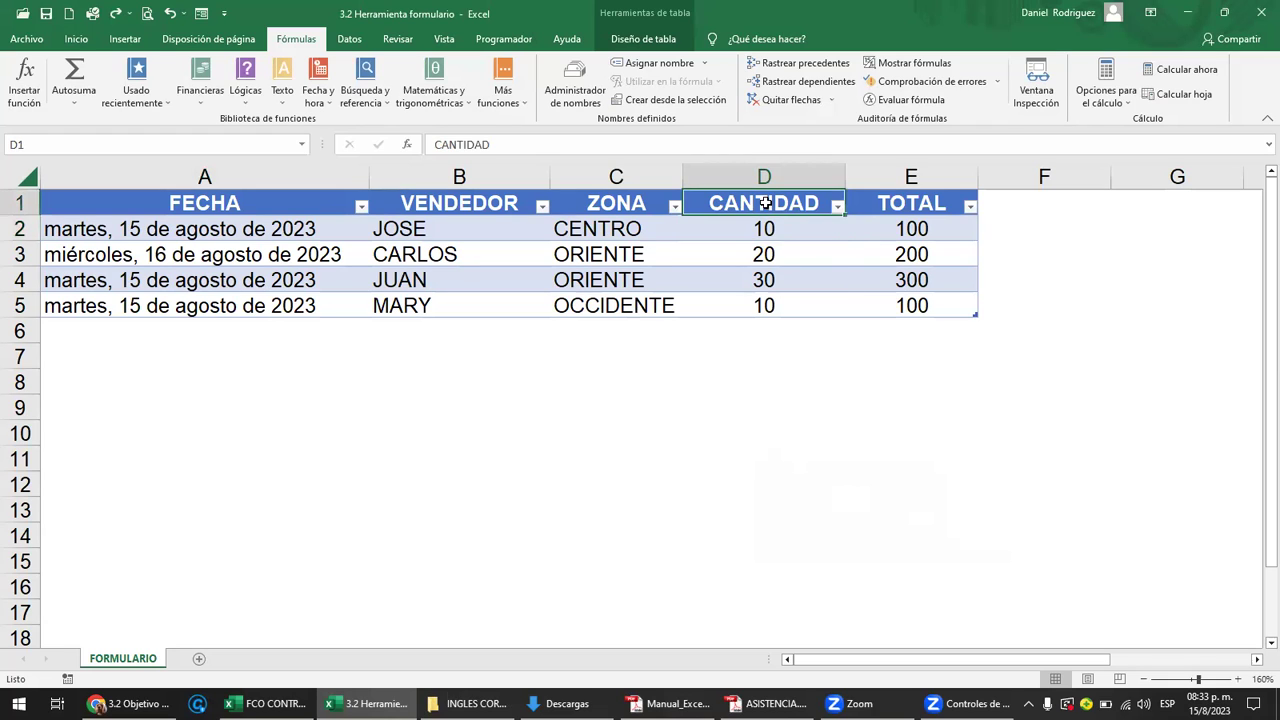
click(201, 13)
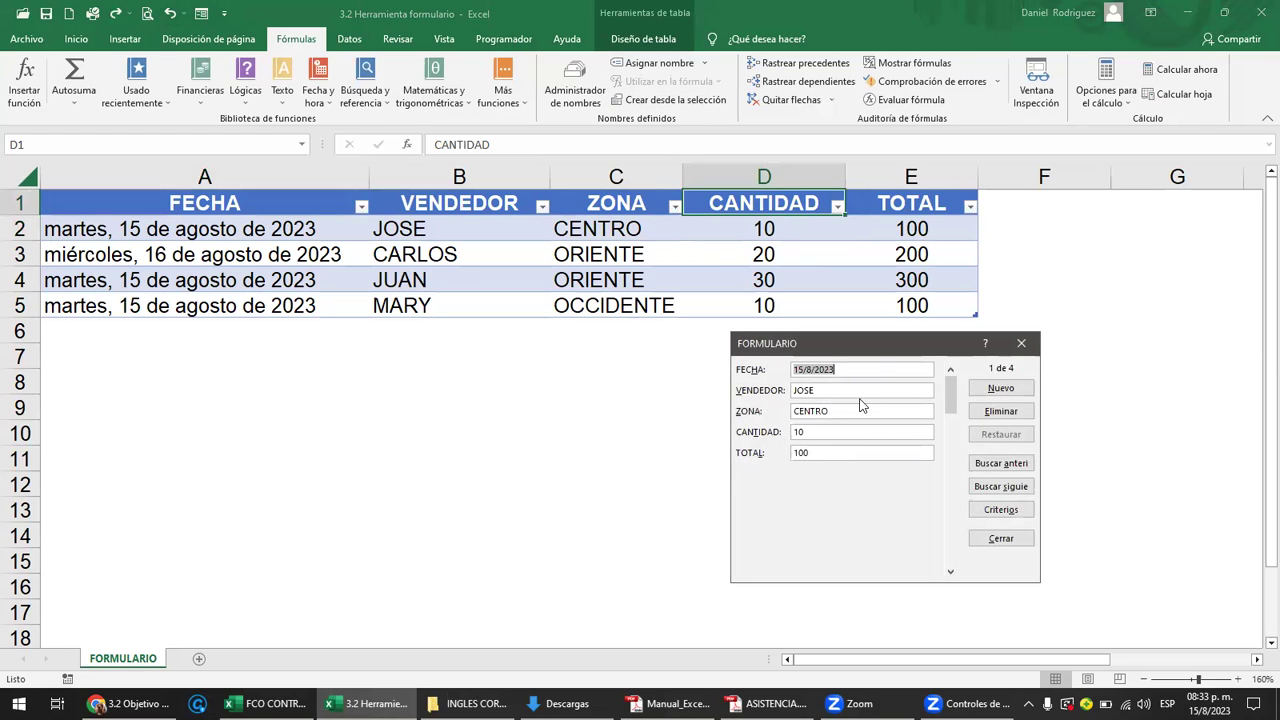
drag(854, 354, 761, 366)
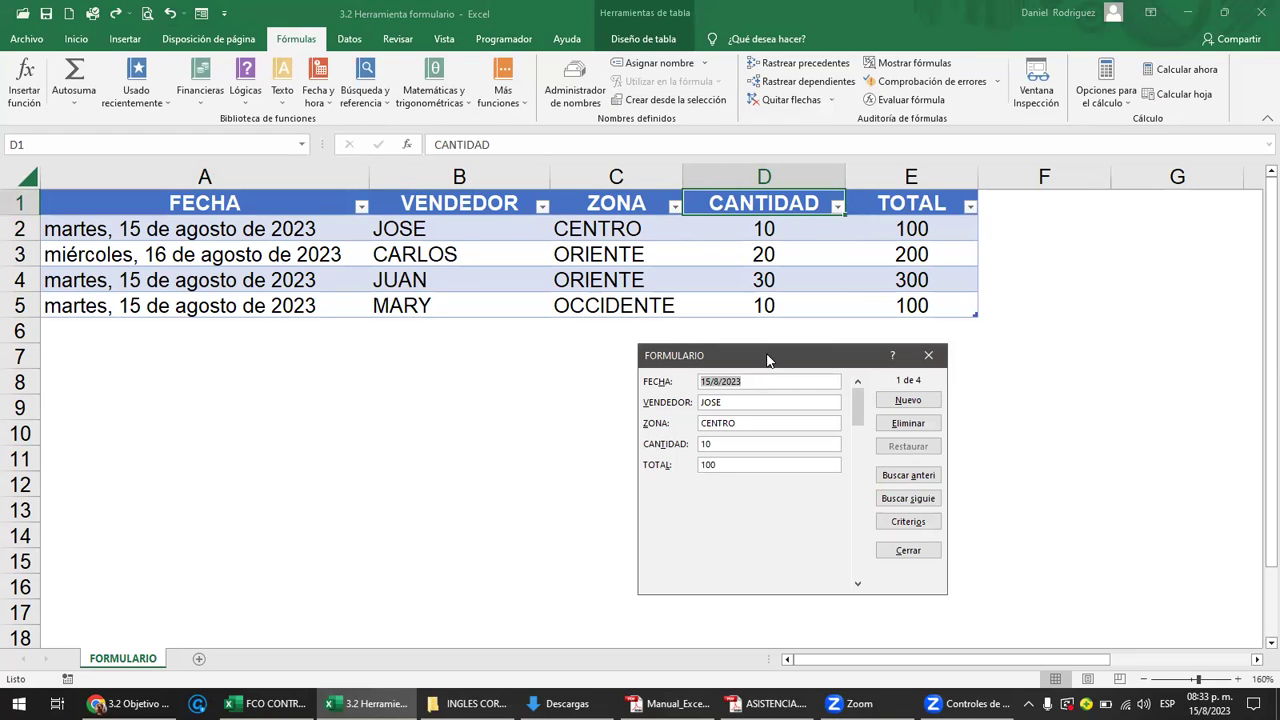
drag(768, 360, 700, 362)
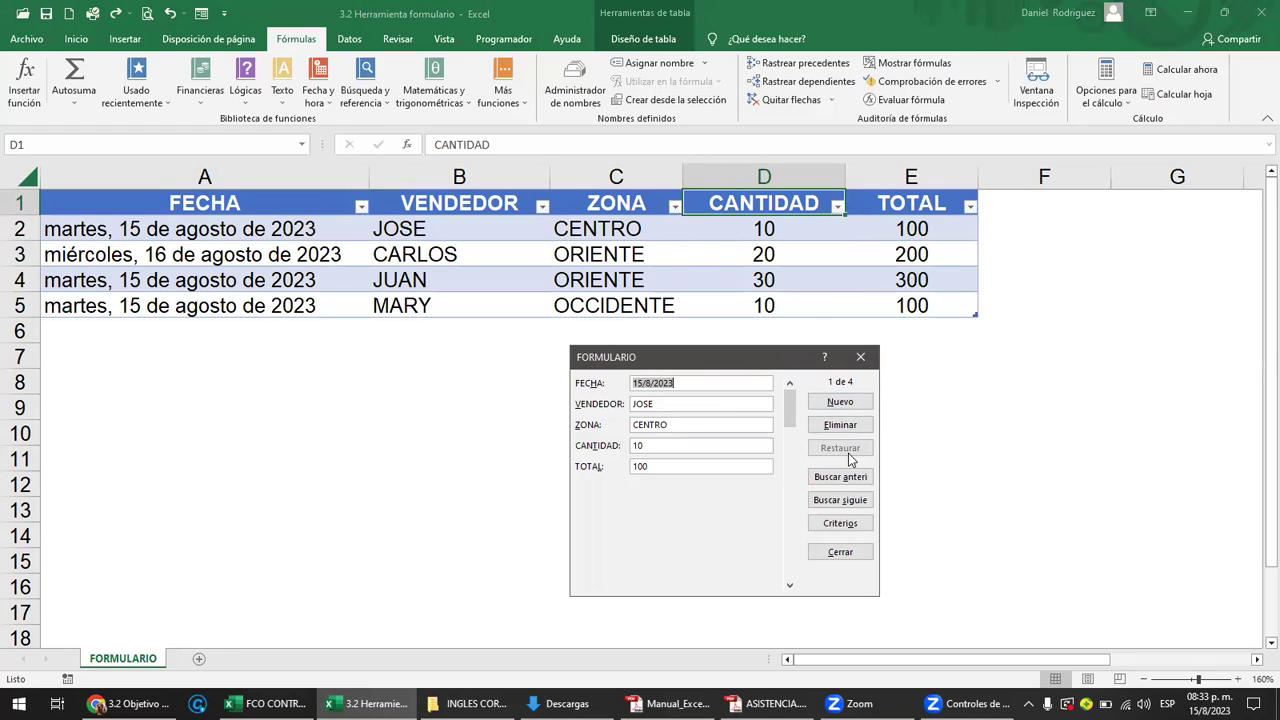
drag(790, 422, 806, 600)
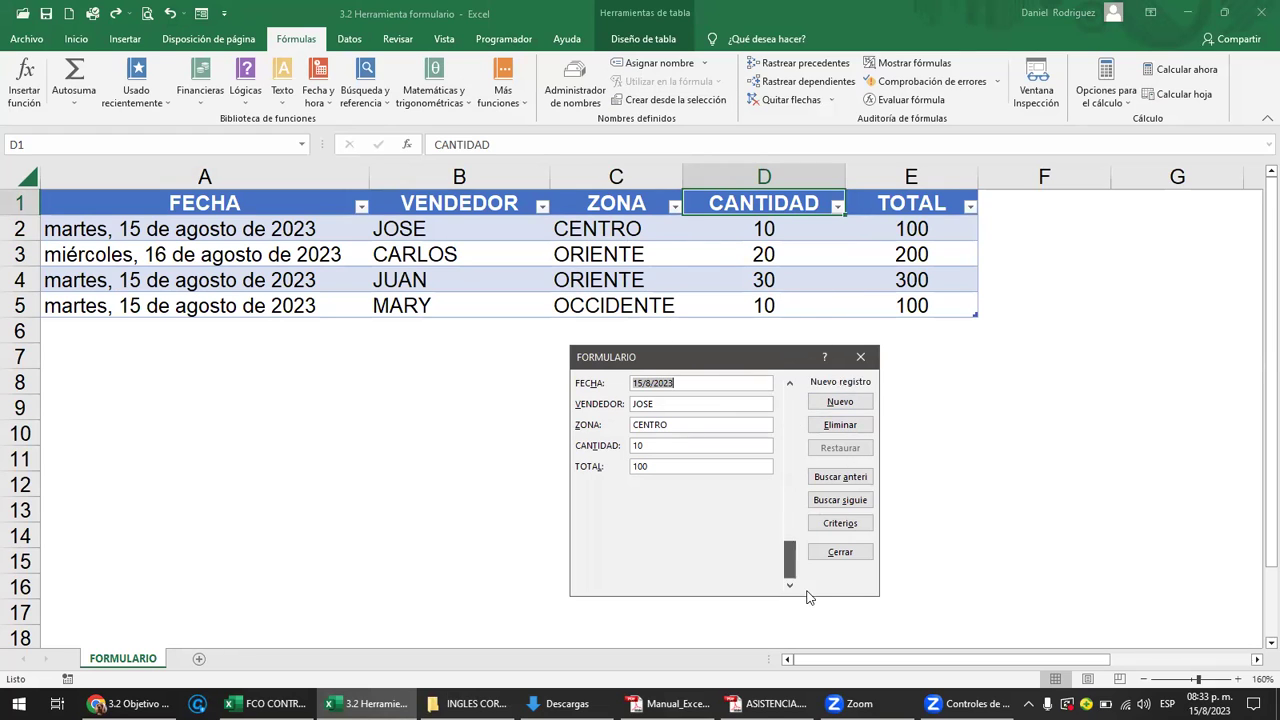
drag(790, 552, 790, 520)
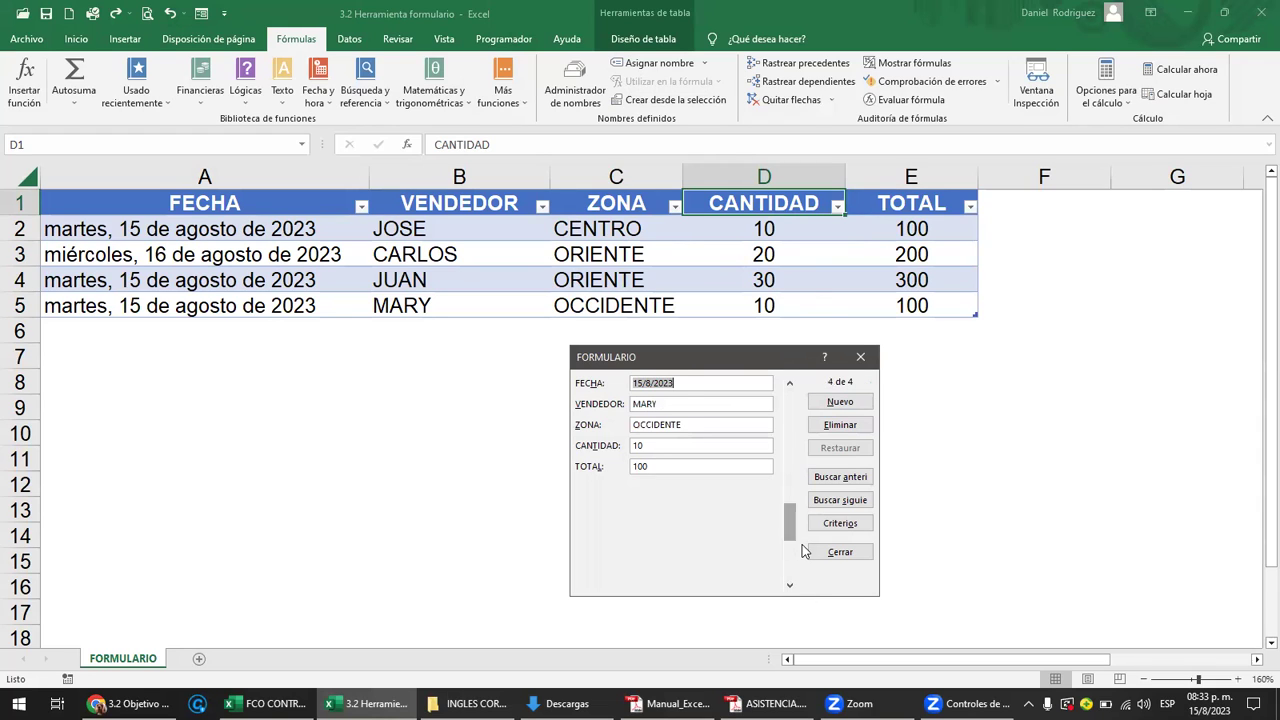
click(789, 382)
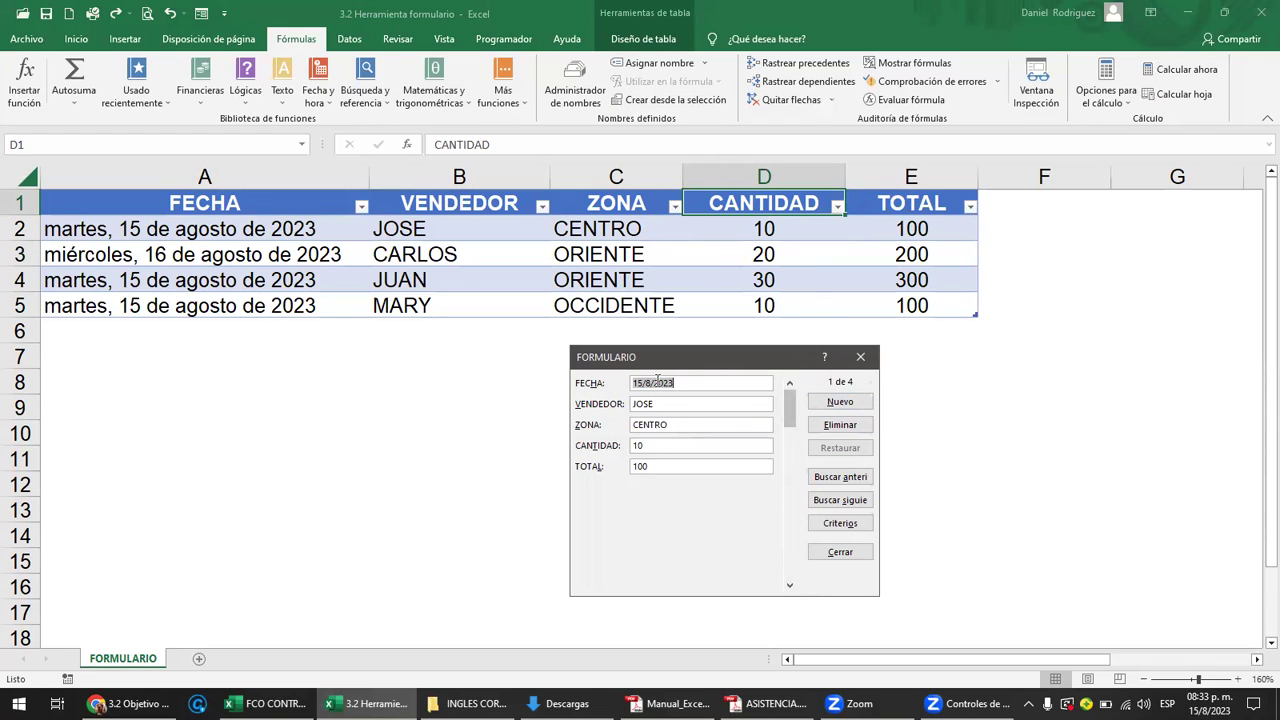
click(840, 403)
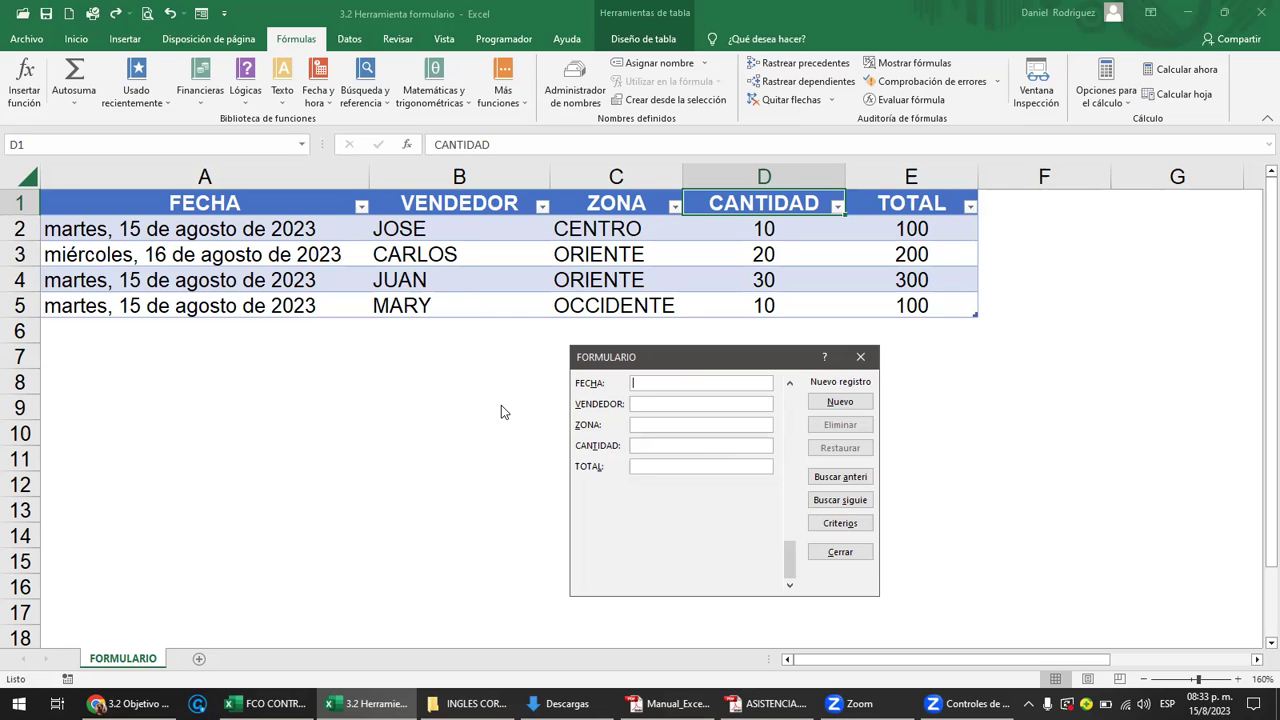
Add the record 17/6/23, CARLOS, CENTRO, quantity 1, total 10 to the table.
text(17/)
text(6/23)
key(Tab)
text(CARLOS)
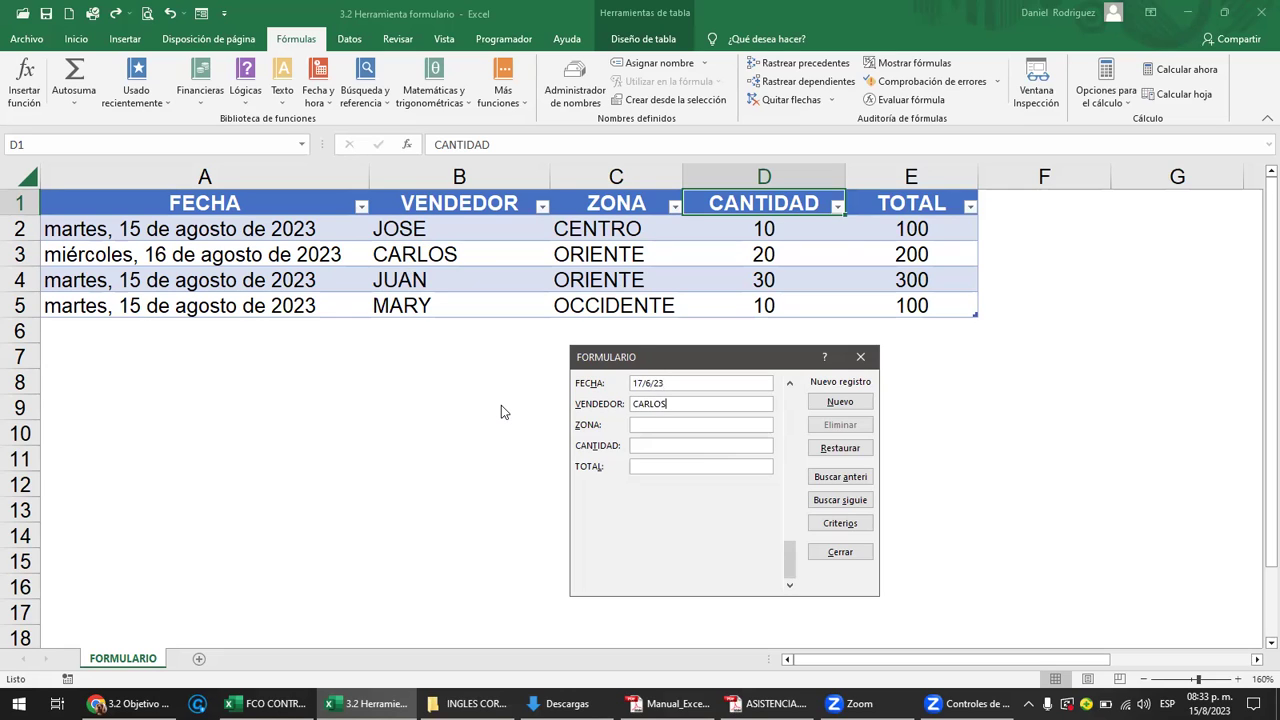
key(Tab)
text(CENTRO1)
key(Tab)
text(10)
key(Return)
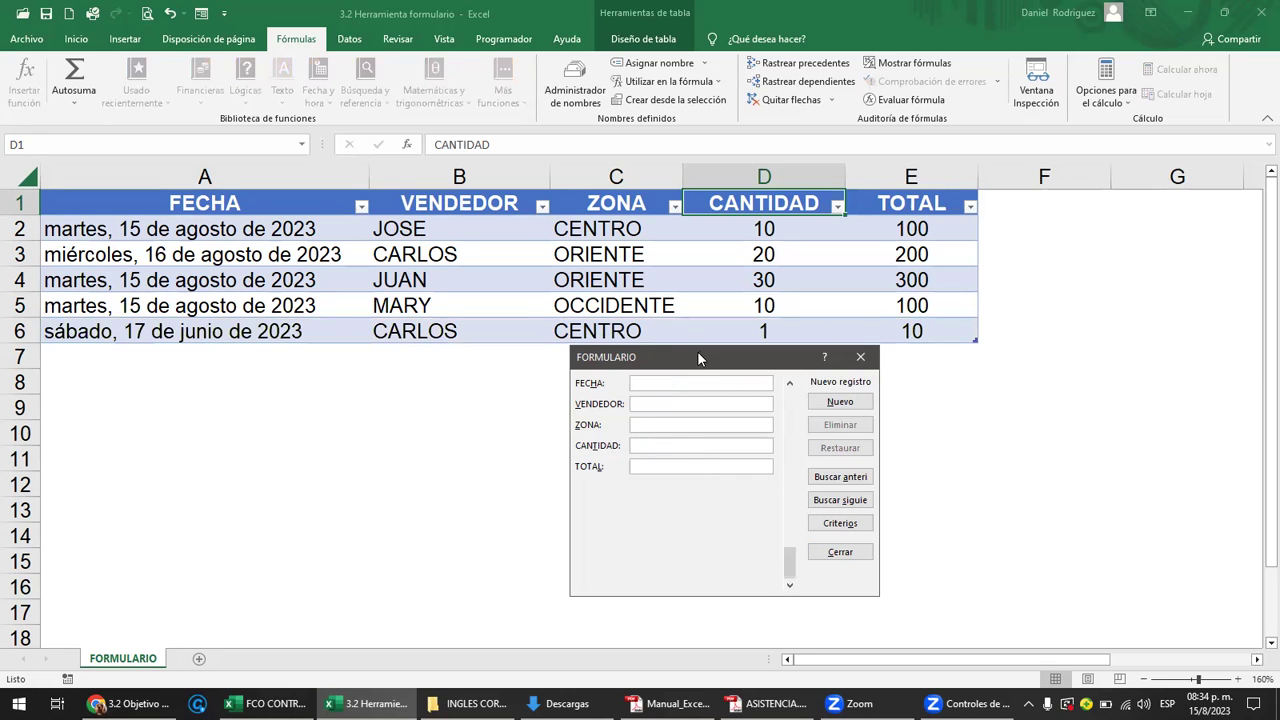
drag(700, 357, 708, 374)
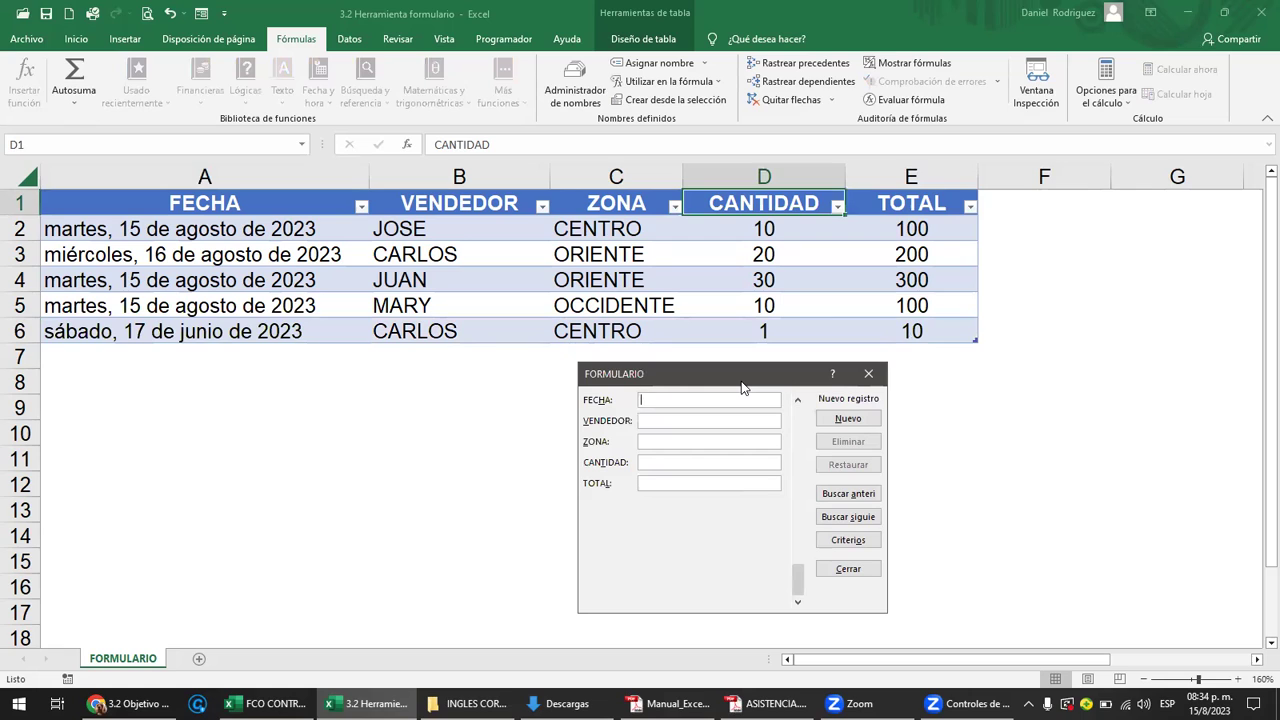
text(15/)
text(8/23)
text(J)
text(OSE)
key(alt+r)
drag(677, 374, 752, 386)
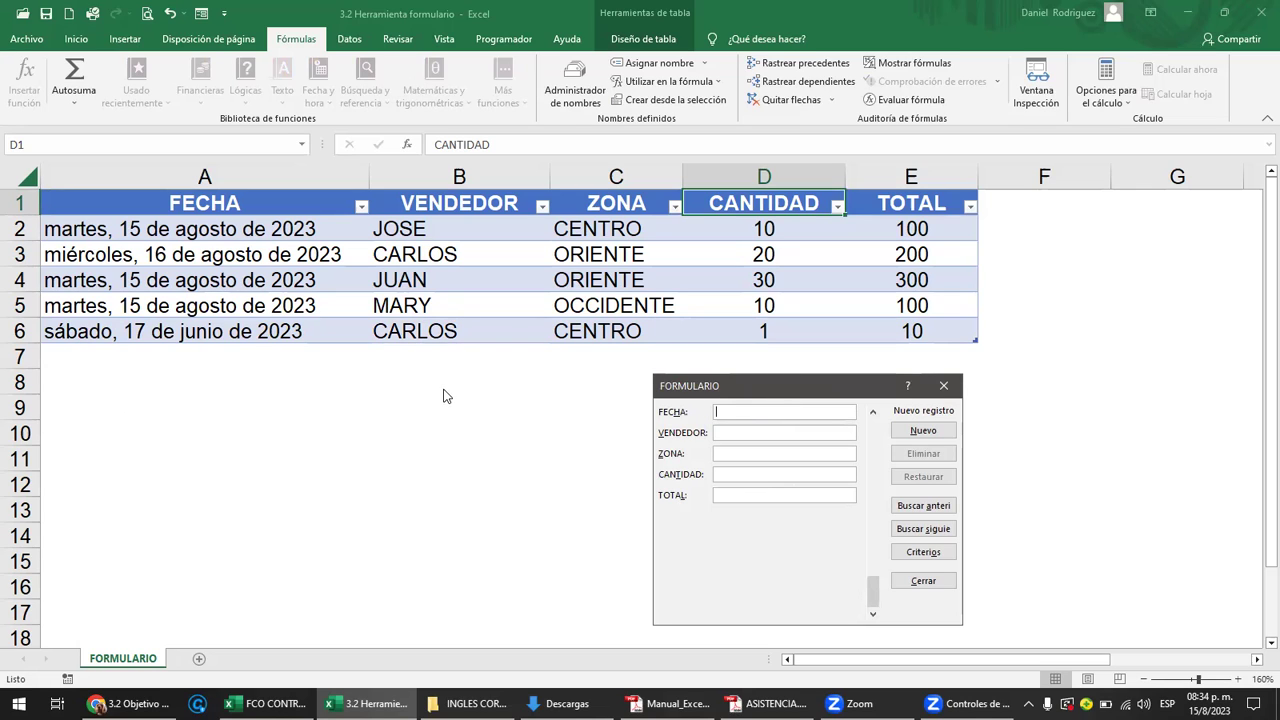
On the last CARLOS record, type 5 into CANTIDAD, then restore the original value.
click(873, 412)
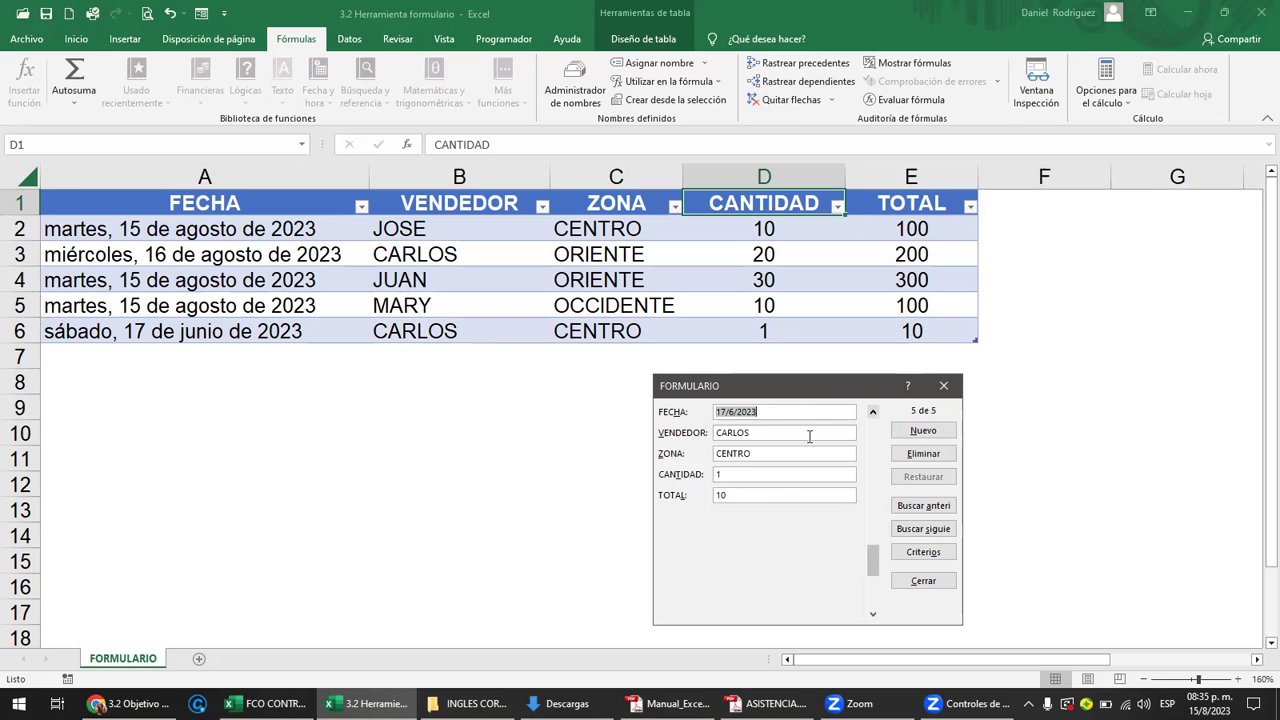
click(740, 476)
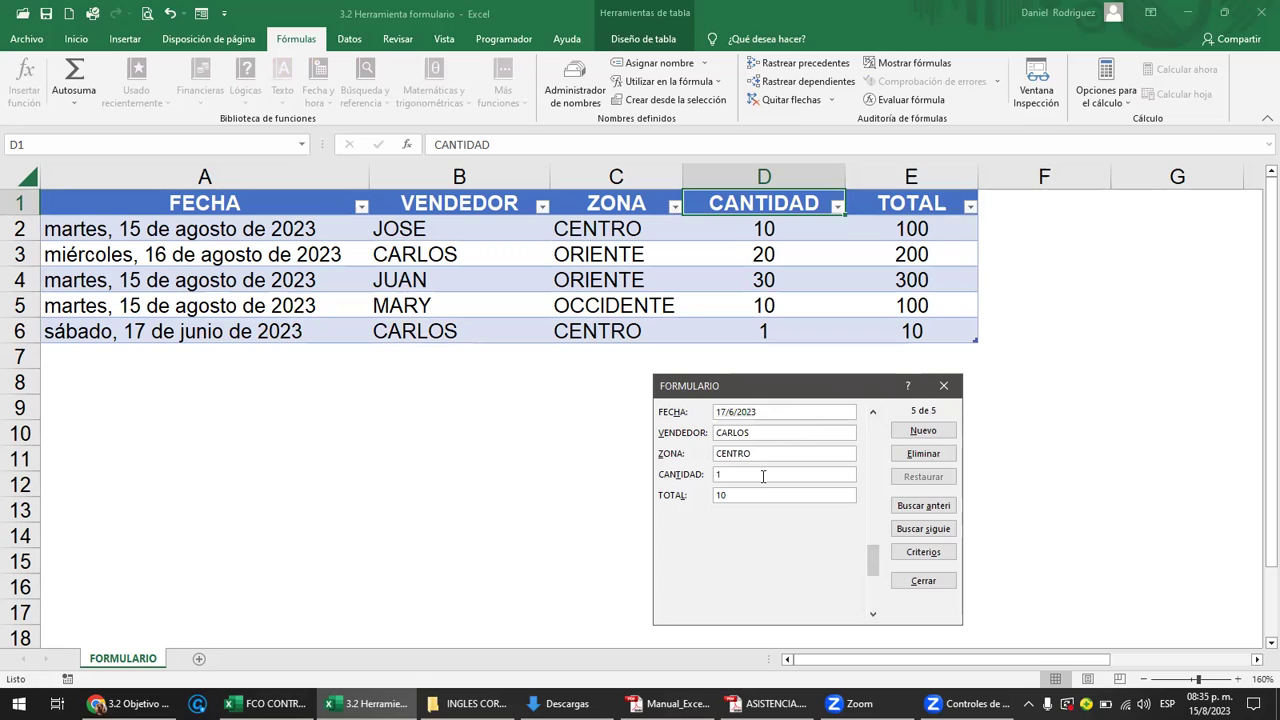
text(5)
key(alt+r)
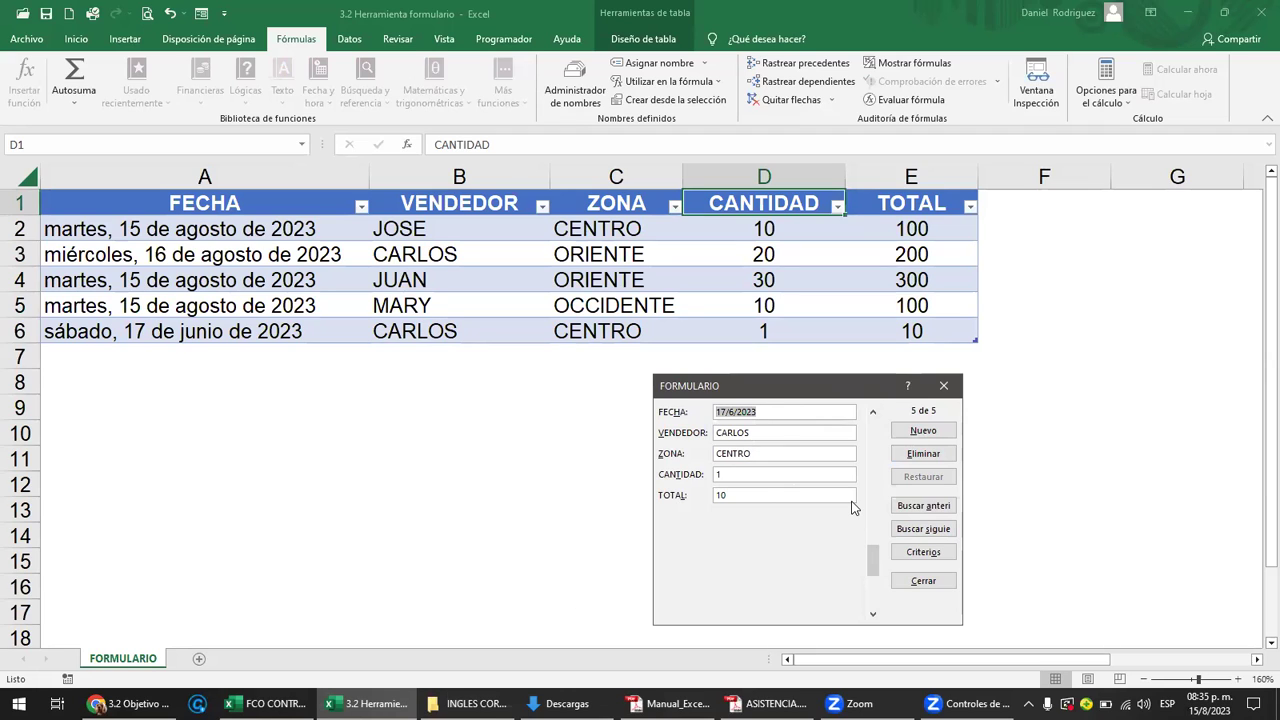
click(729, 474)
Move the form up and browse the records, returning to the CARLOS CENTRO record 5 of 5.
drag(810, 390, 844, 319)
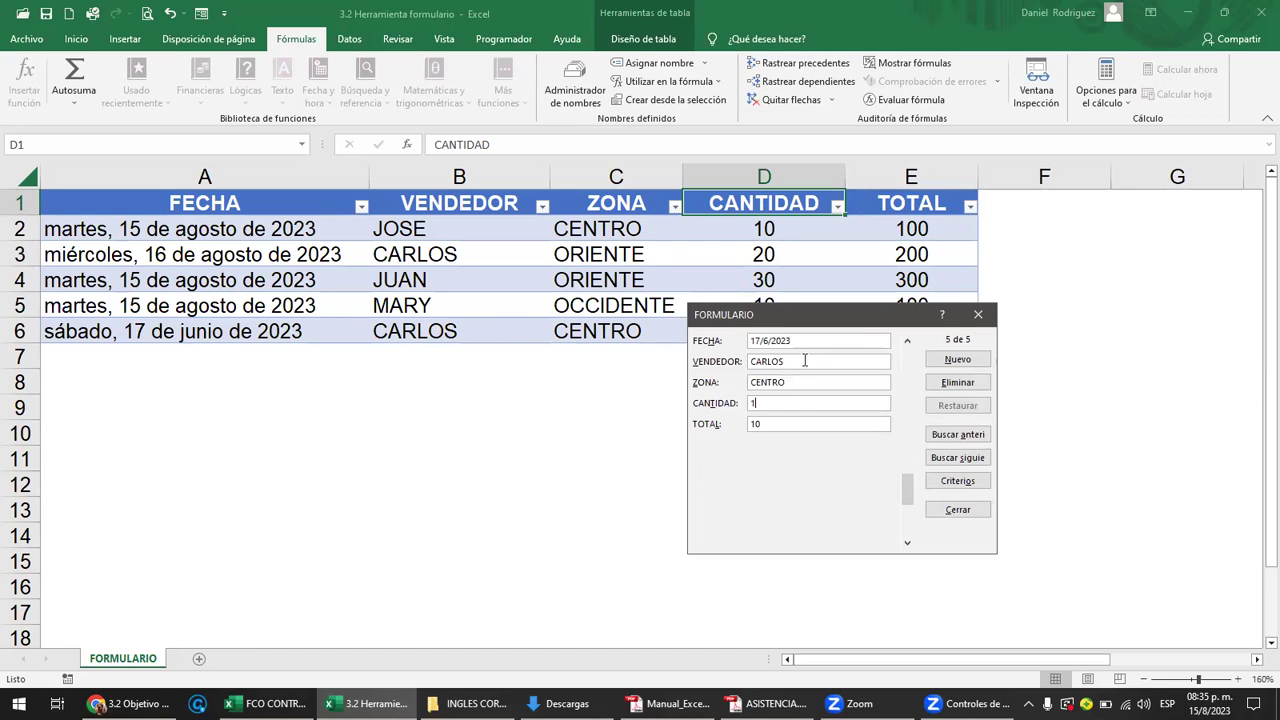
click(907, 341)
click(907, 341)
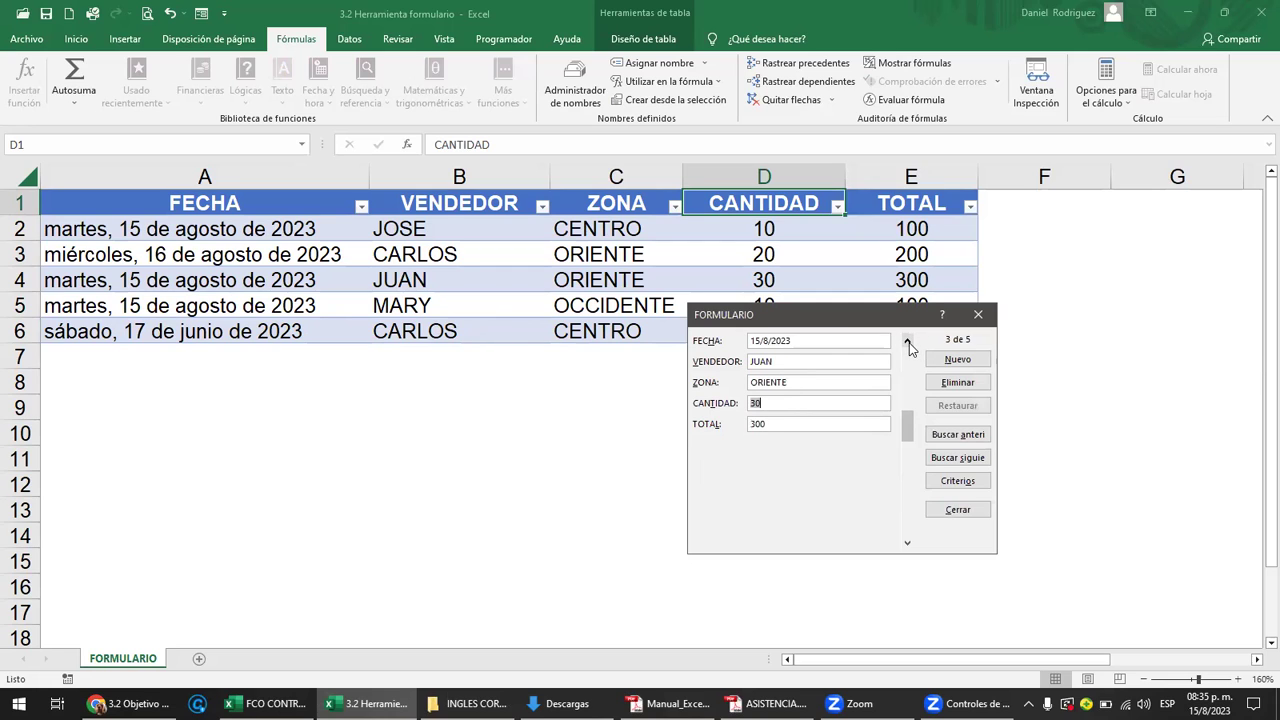
click(907, 544)
click(907, 544)
click(907, 544)
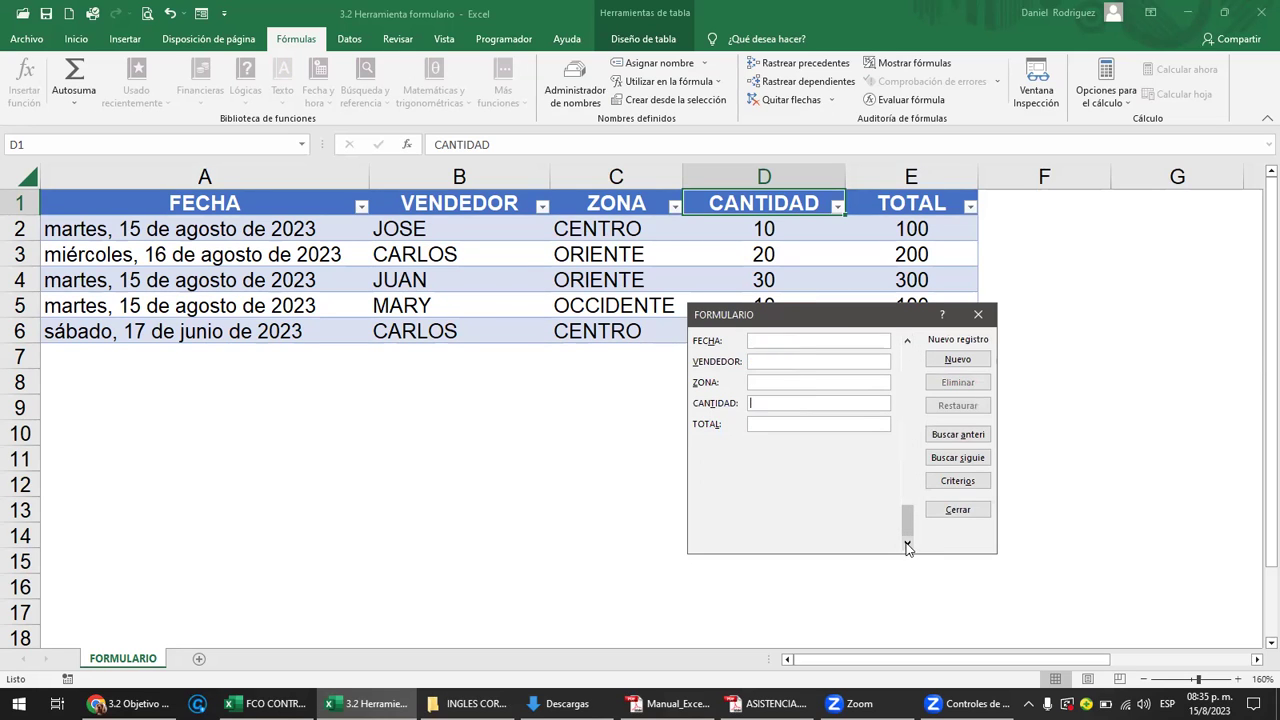
click(906, 342)
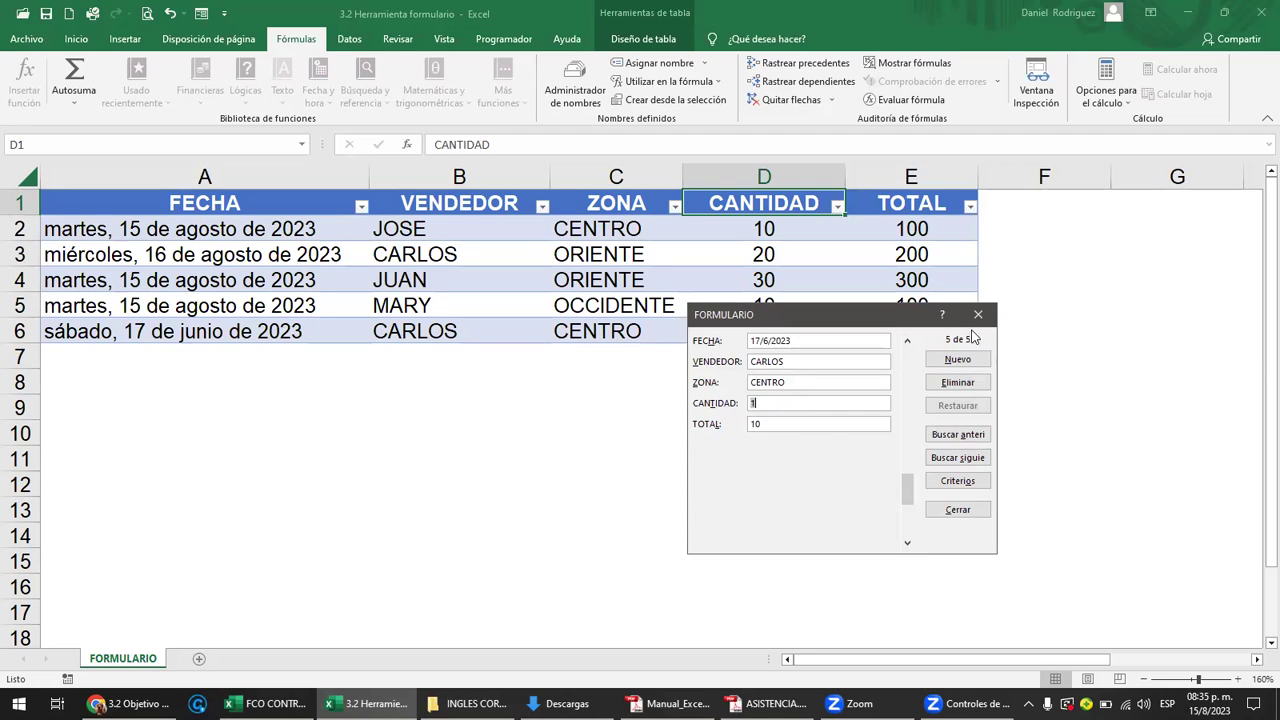
click(958, 384)
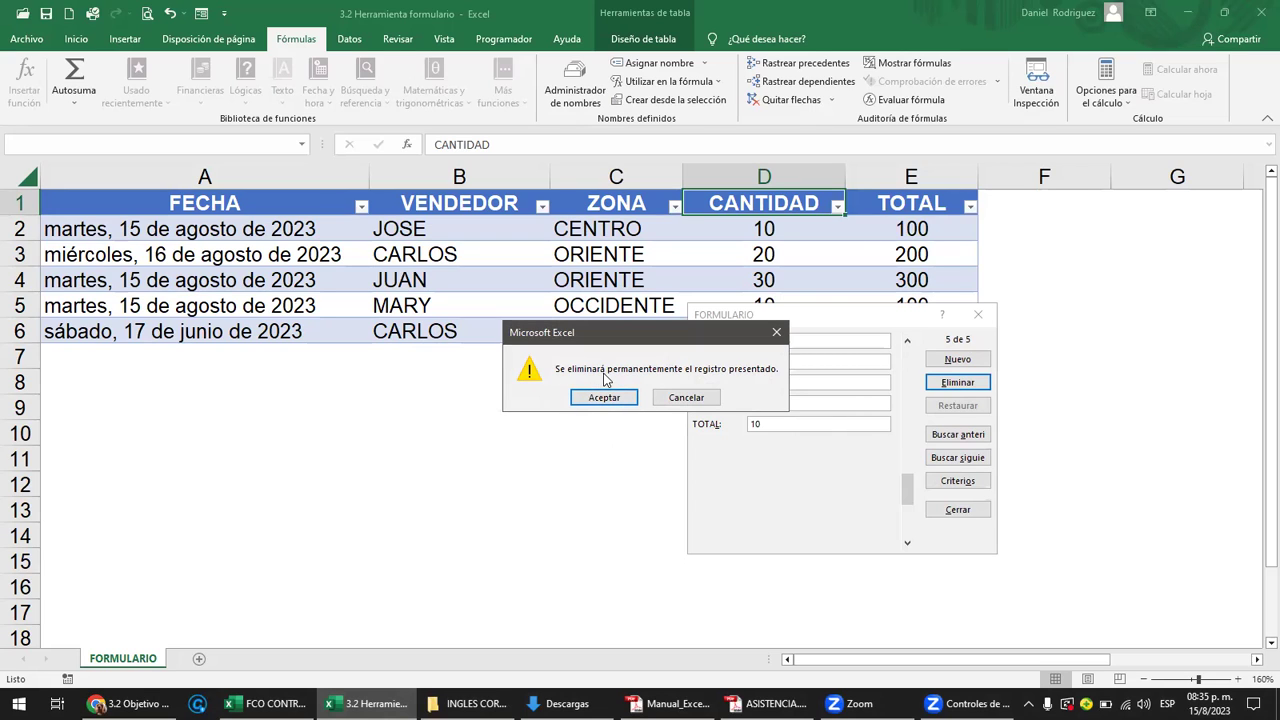
click(686, 397)
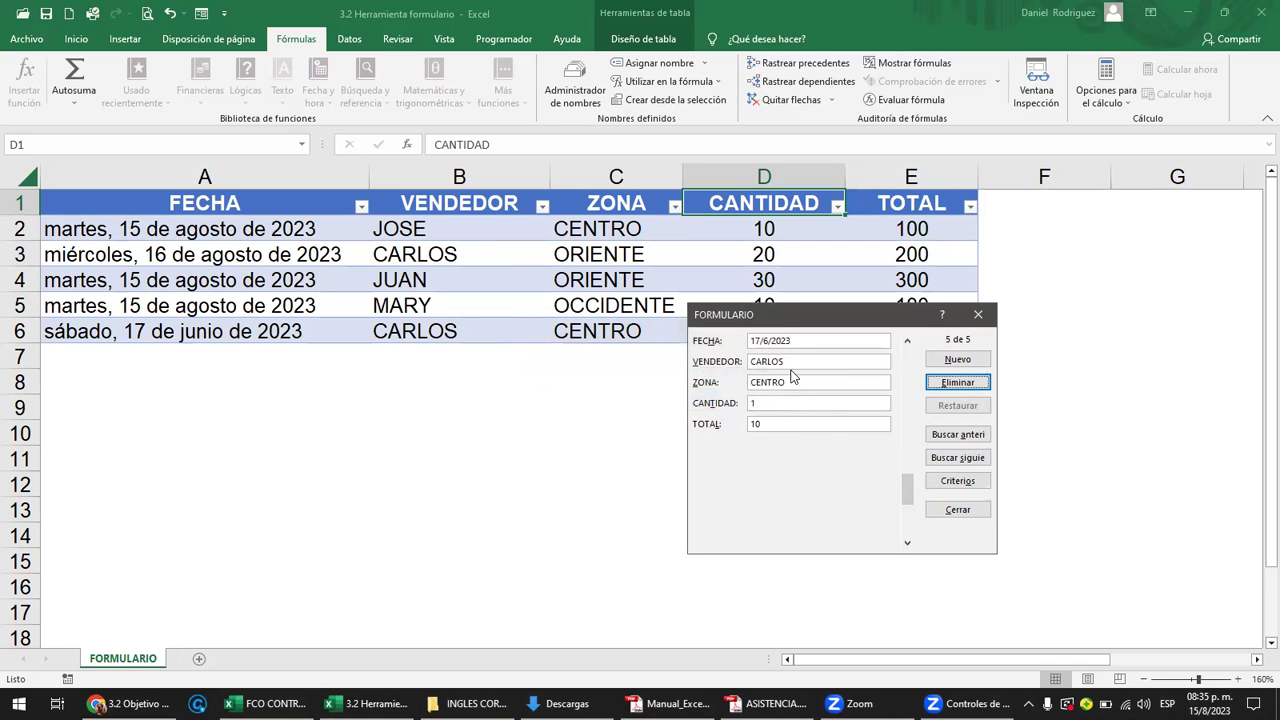
click(950, 384)
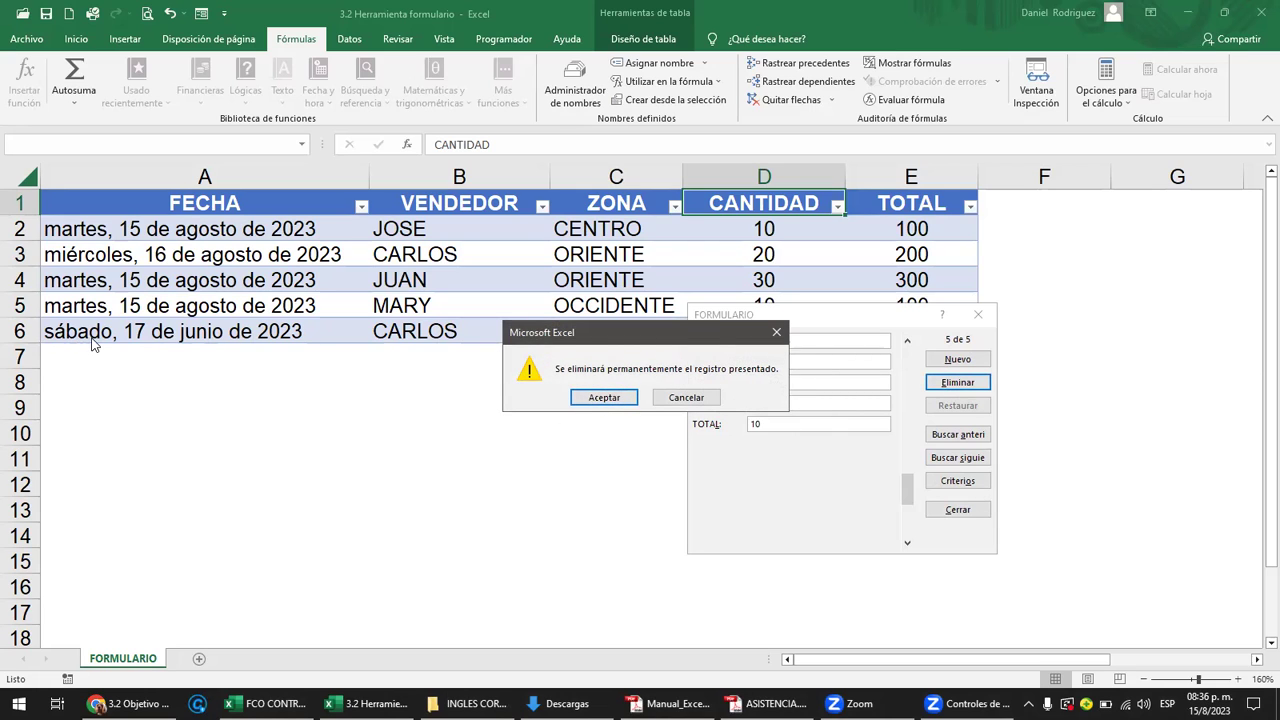
click(603, 397)
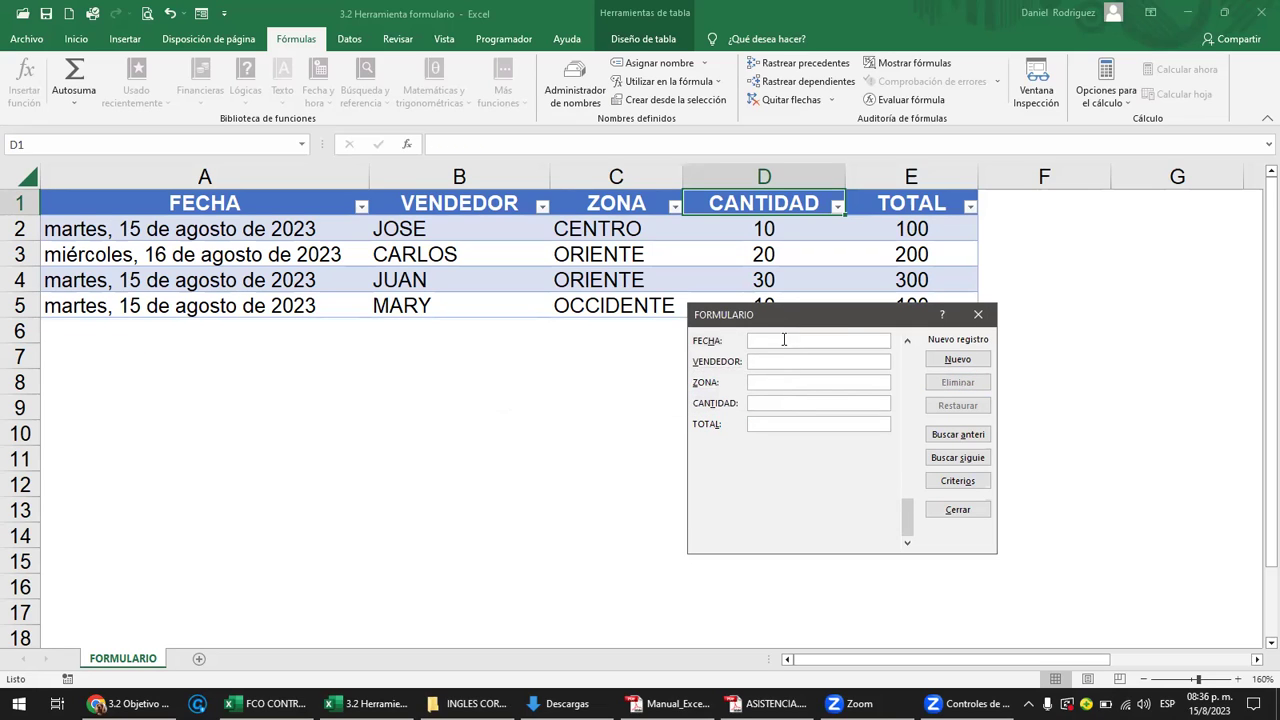
Reposition the data form and close it.
drag(850, 318, 1116, 227)
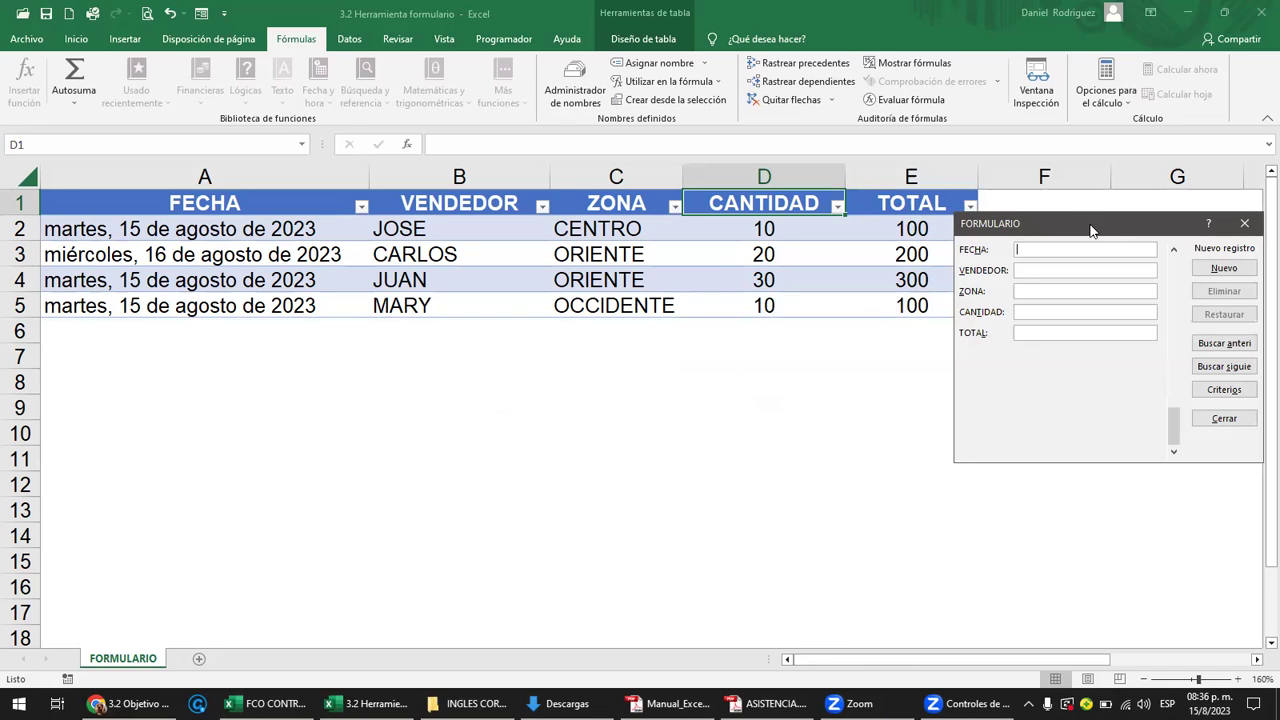
mouse_move(1090, 230)
mouse_down()
mouse_move(706, 292)
mouse_move(497, 360)
mouse_up()
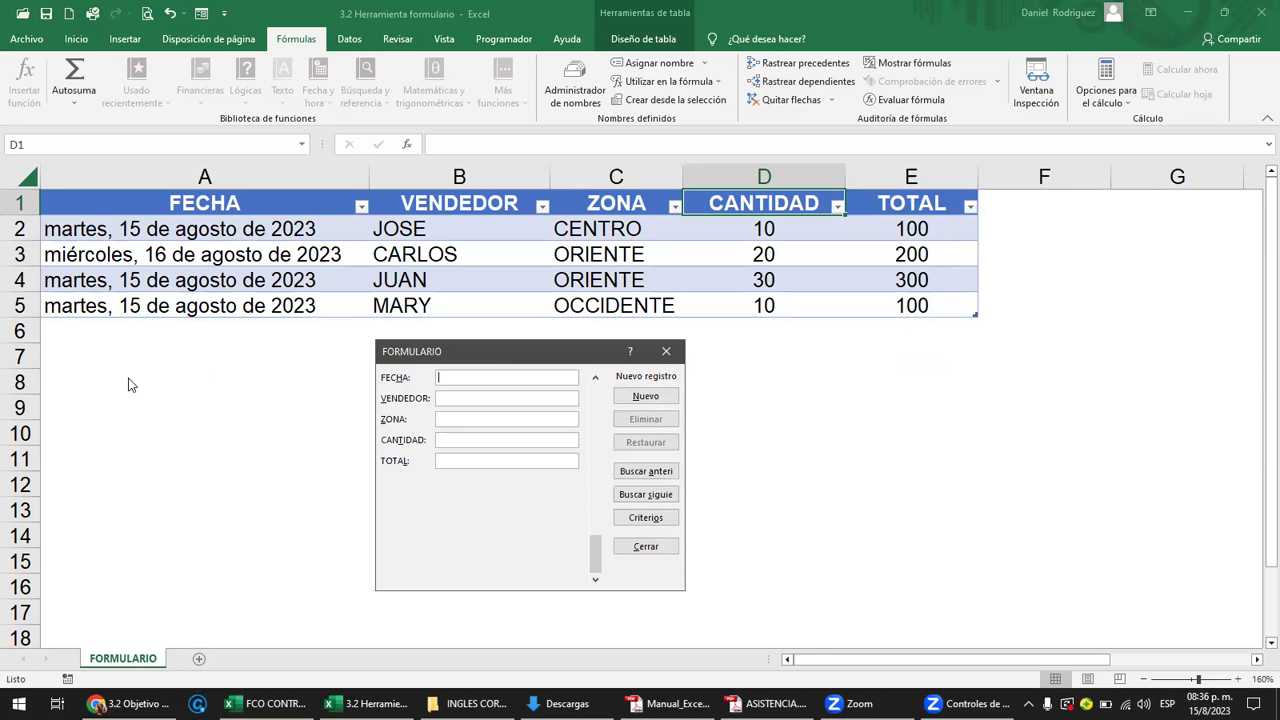
click(666, 352)
Remove the empty leftover row 6 with Ctrl+minus so the table ends at row 5.
click(564, 347)
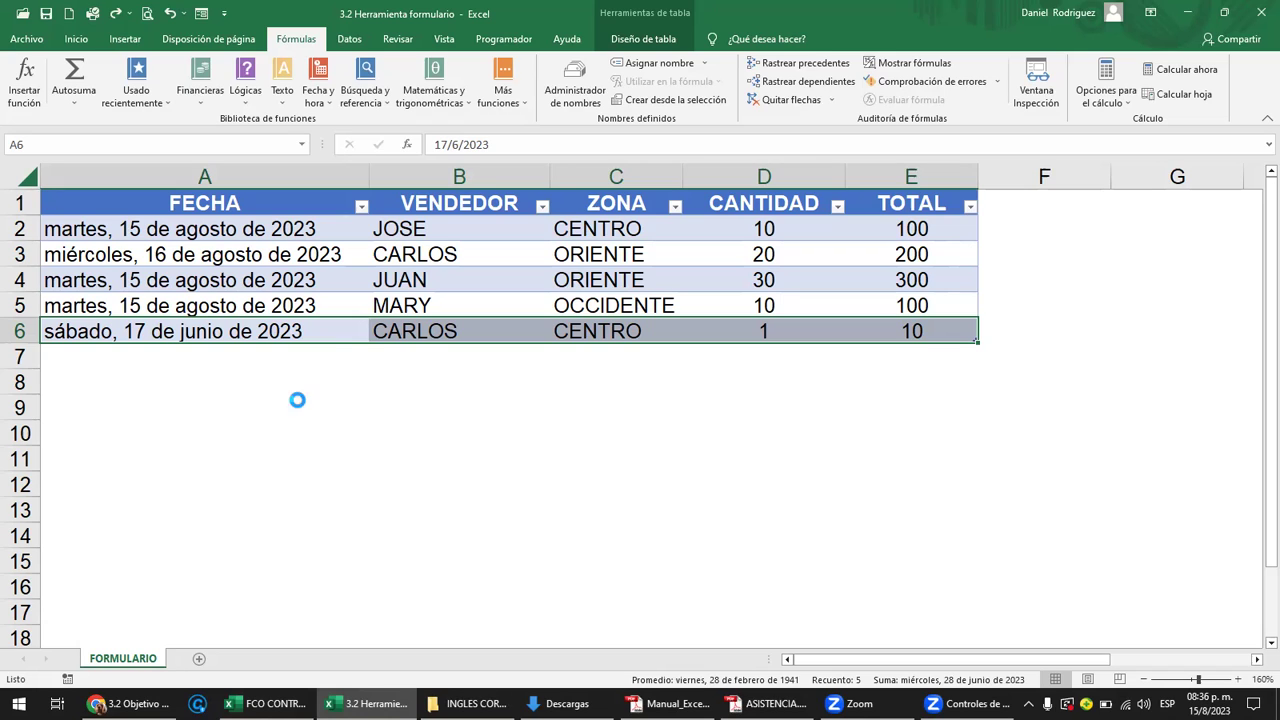
key(ctrl+minus)
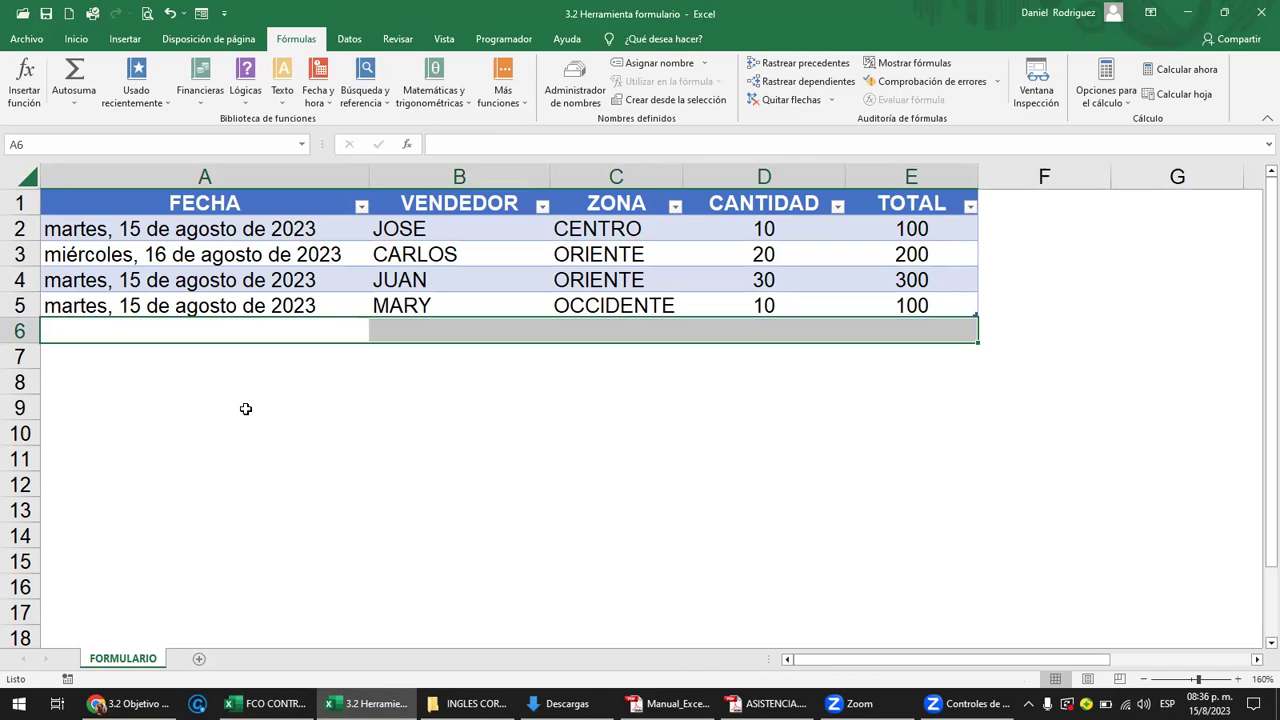
click(246, 407)
click(133, 327)
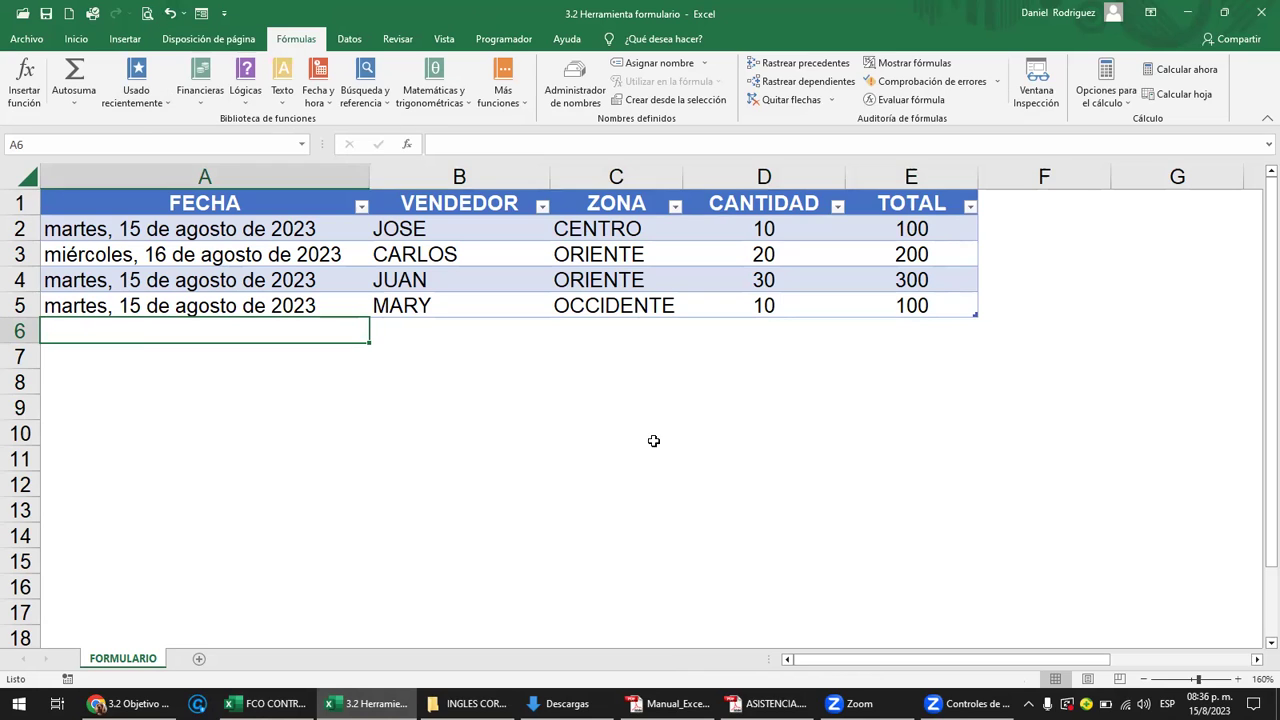
click(658, 376)
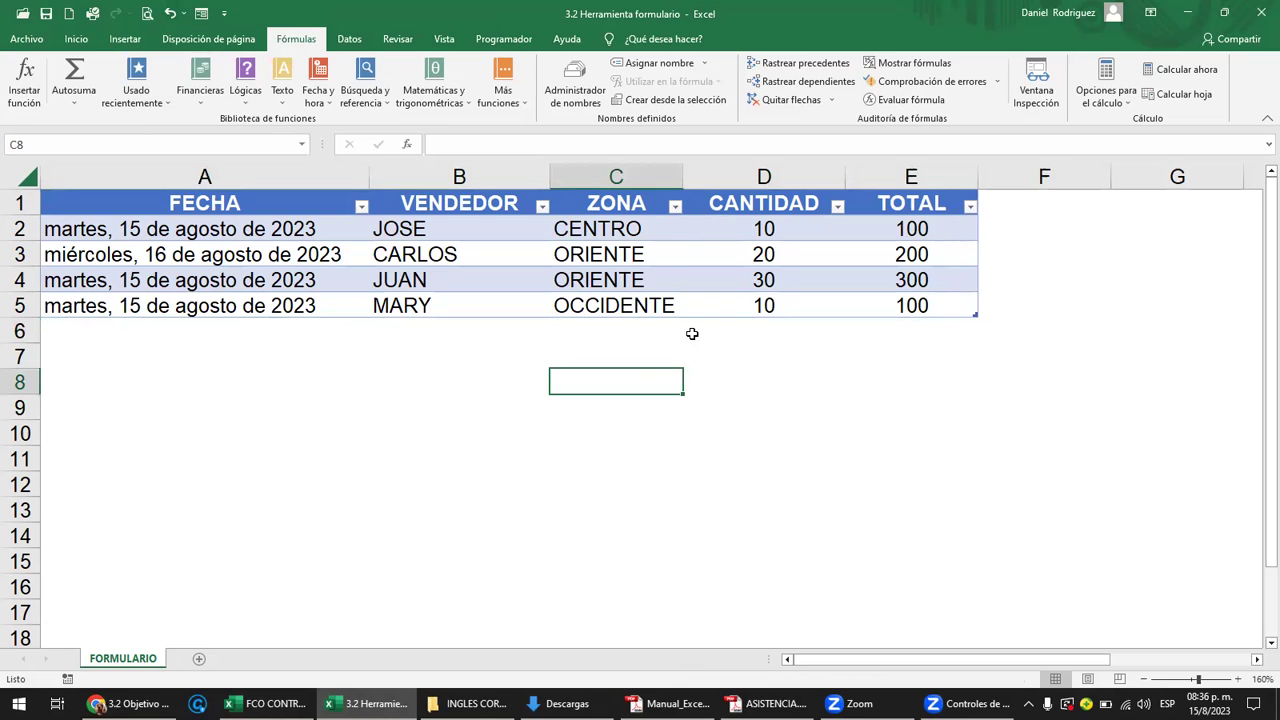
click(620, 206)
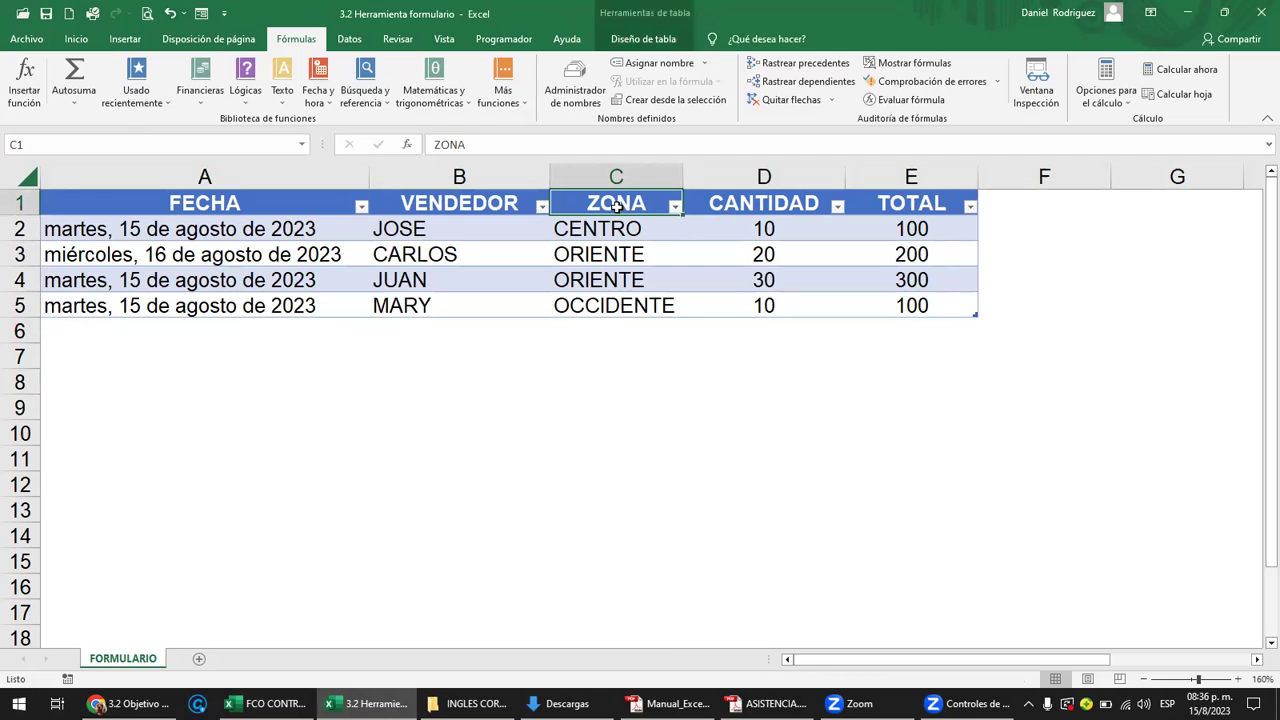
click(202, 14)
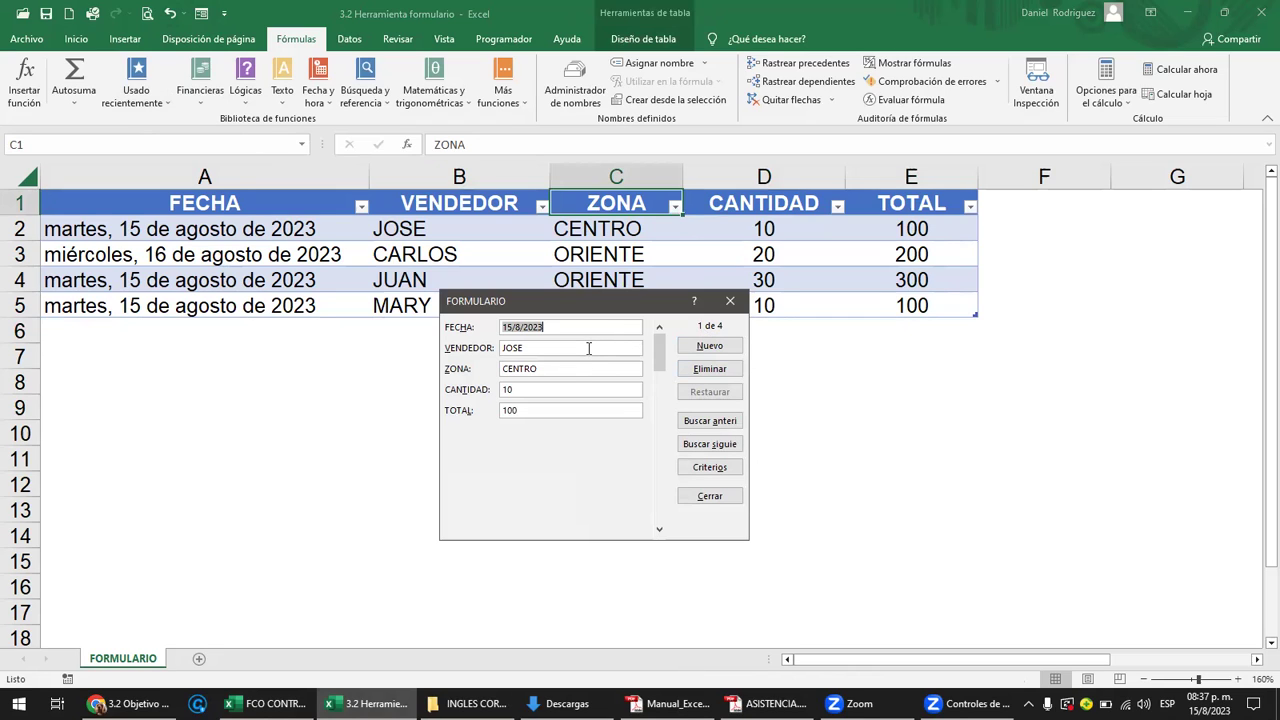
click(659, 531)
click(659, 531)
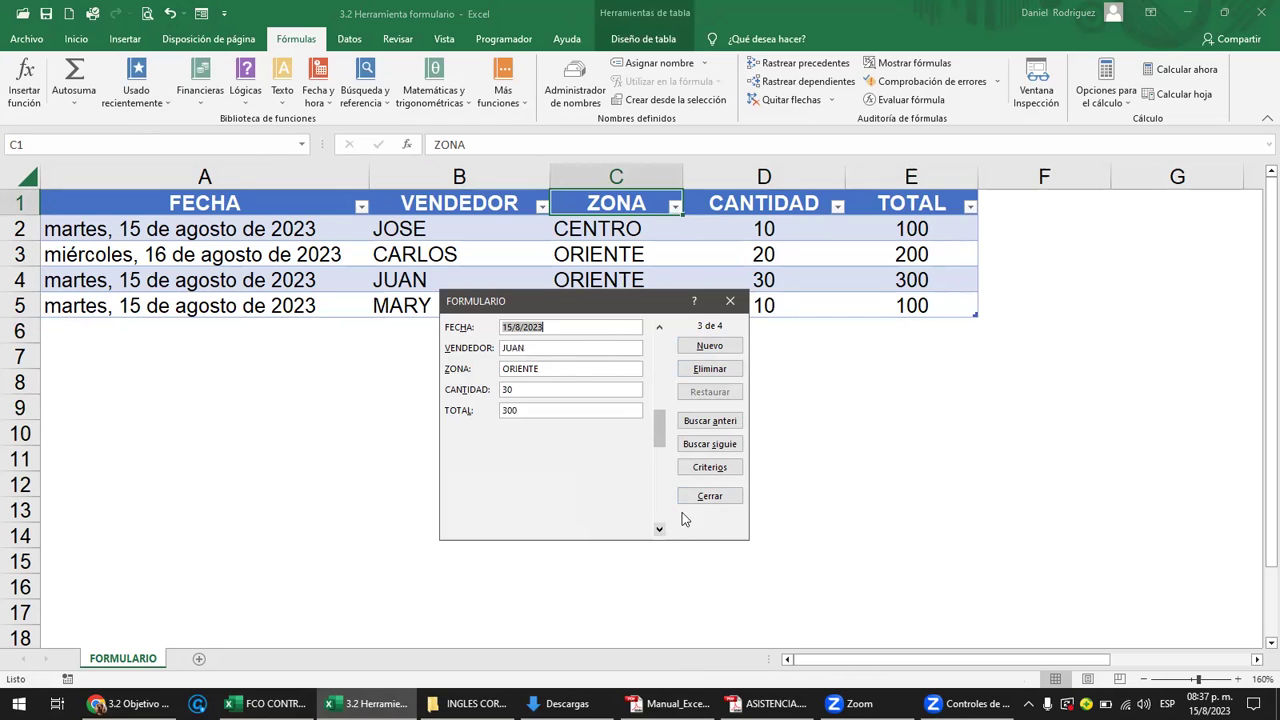
click(710, 421)
click(717, 424)
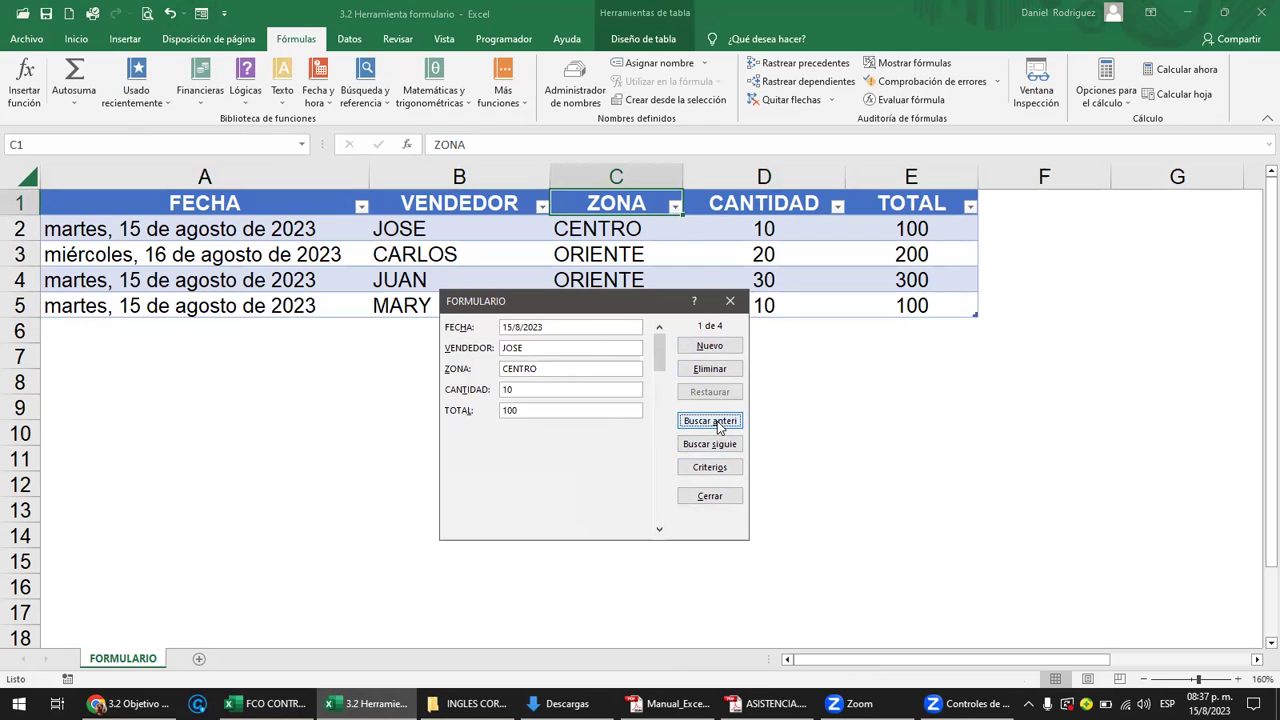
click(729, 453)
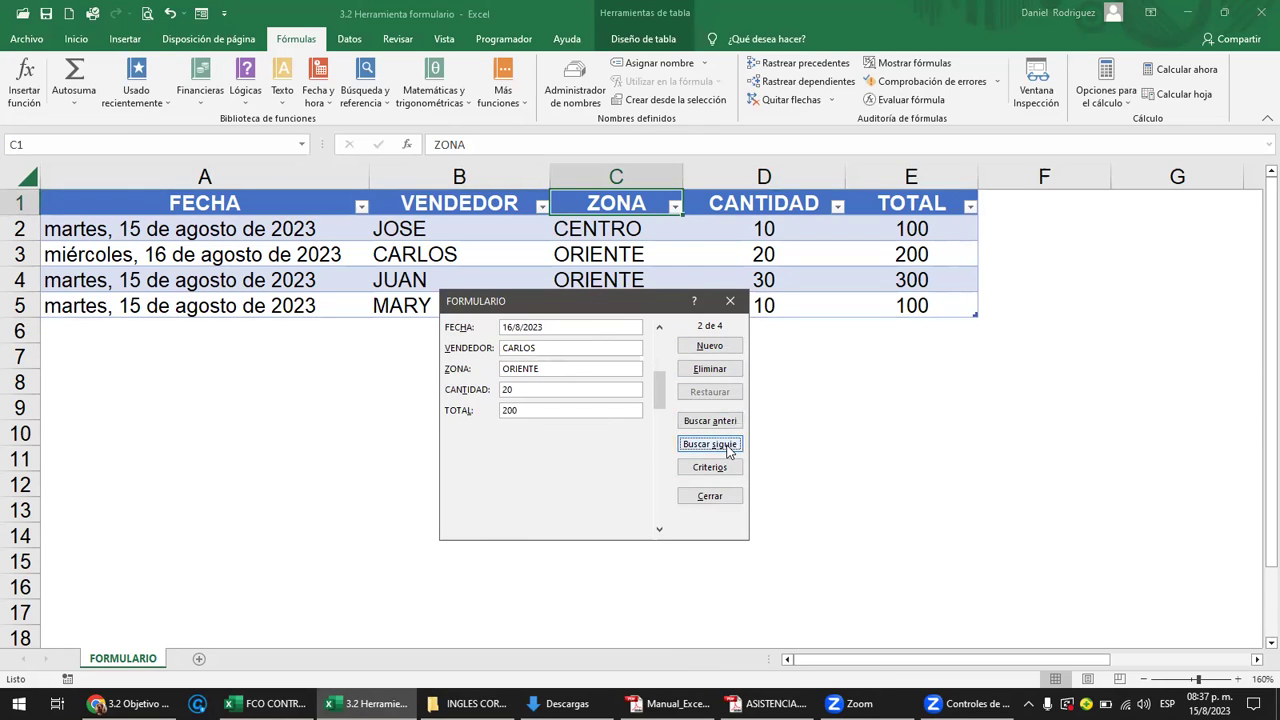
click(729, 453)
click(729, 453)
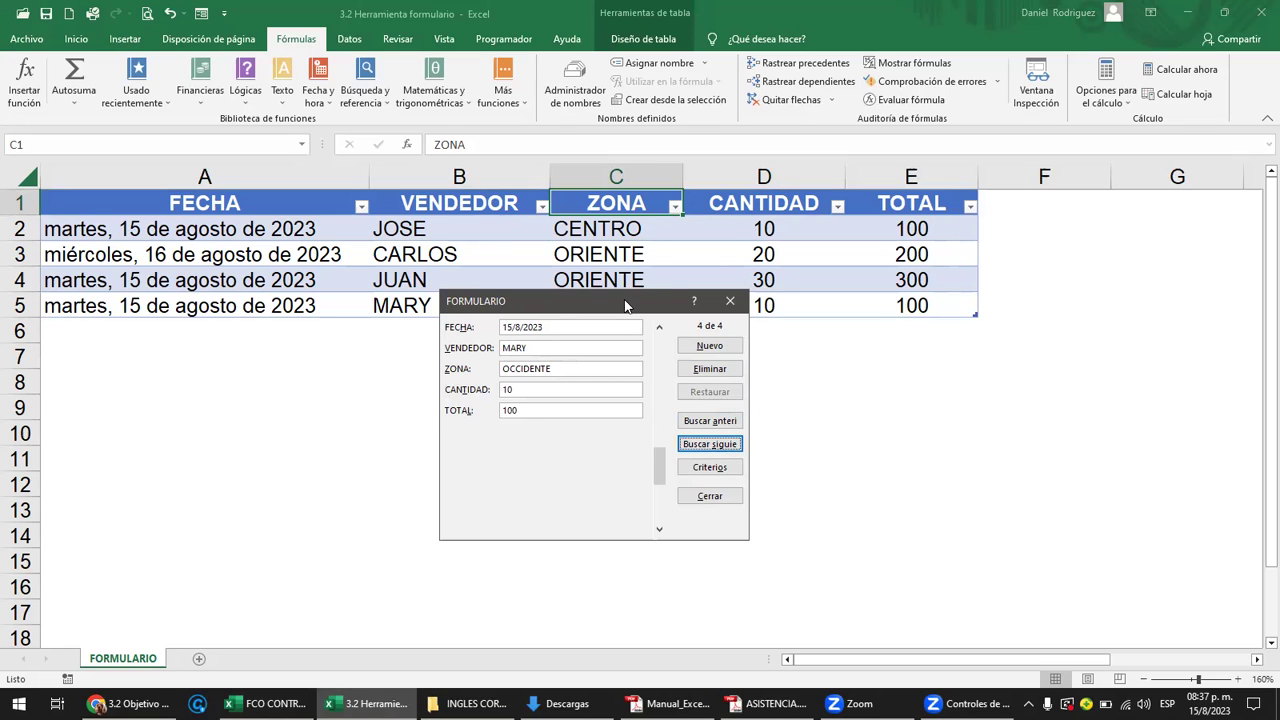
drag(625, 305, 620, 331)
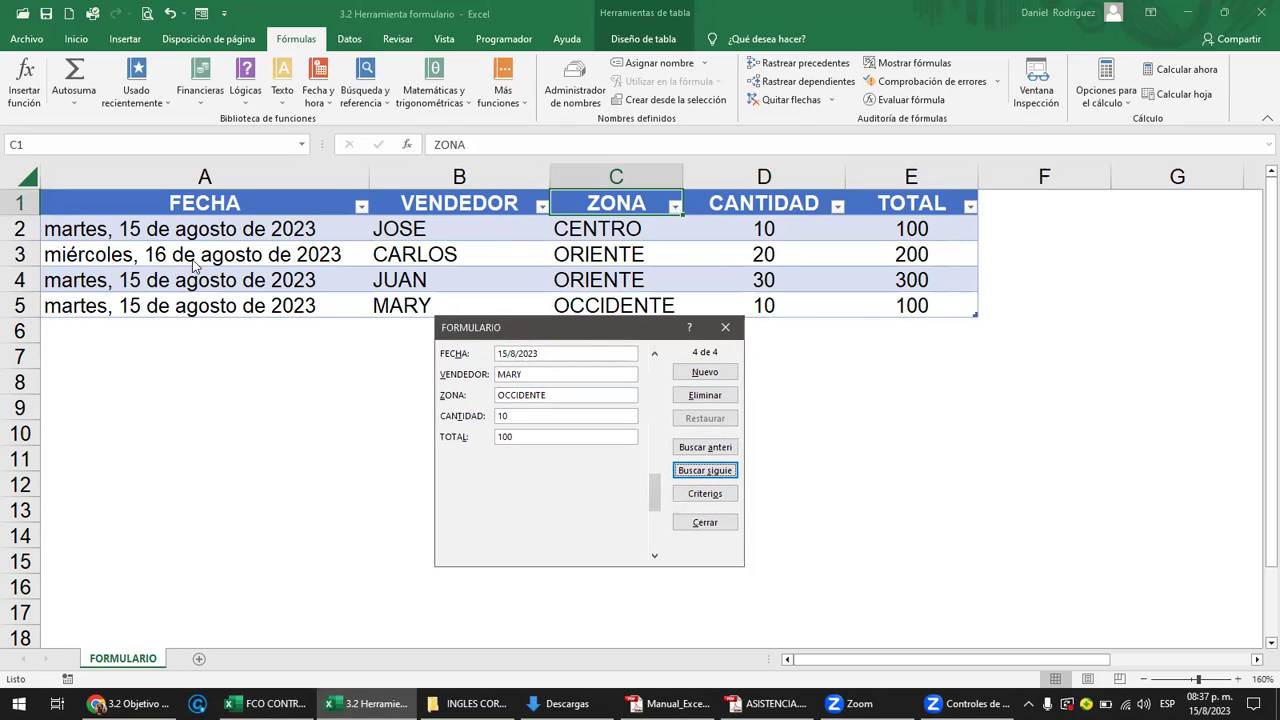
click(726, 332)
Add an IVA column header in F1 next to the sales table.
click(790, 357)
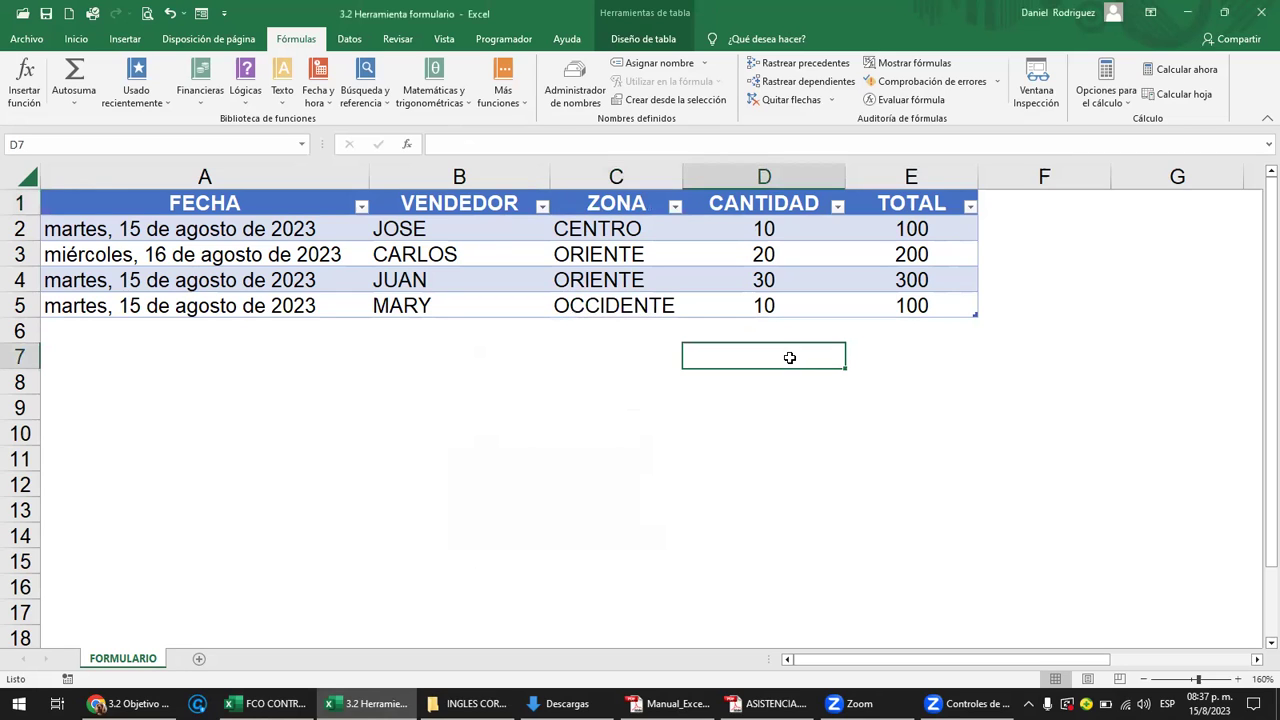
key(Right)
key(Right)
key(Right)
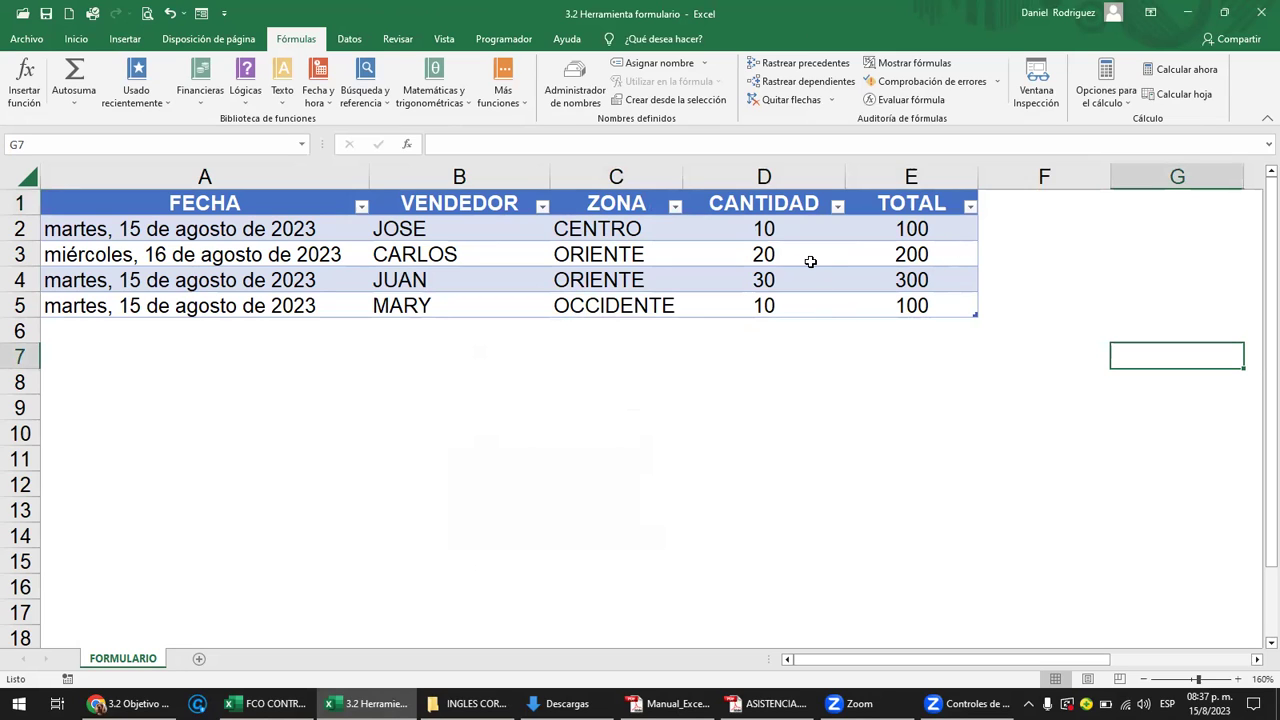
click(995, 207)
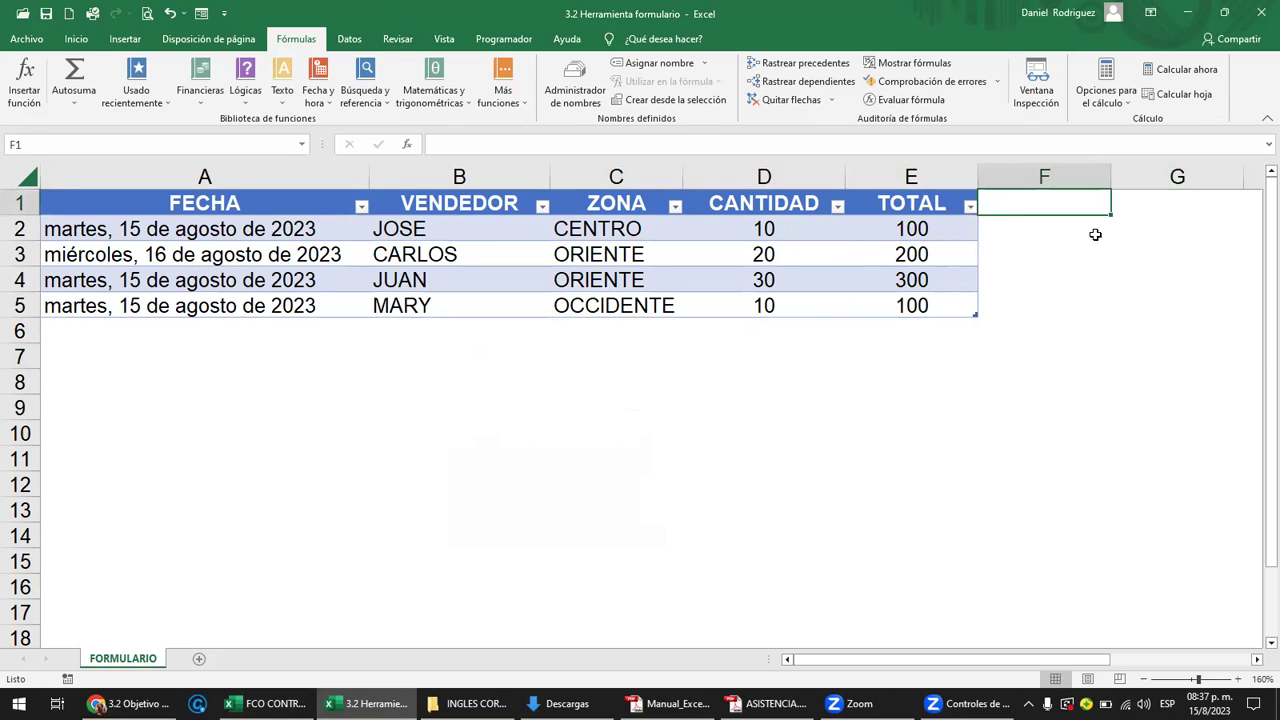
key(Right)
key(Right)
key(Left)
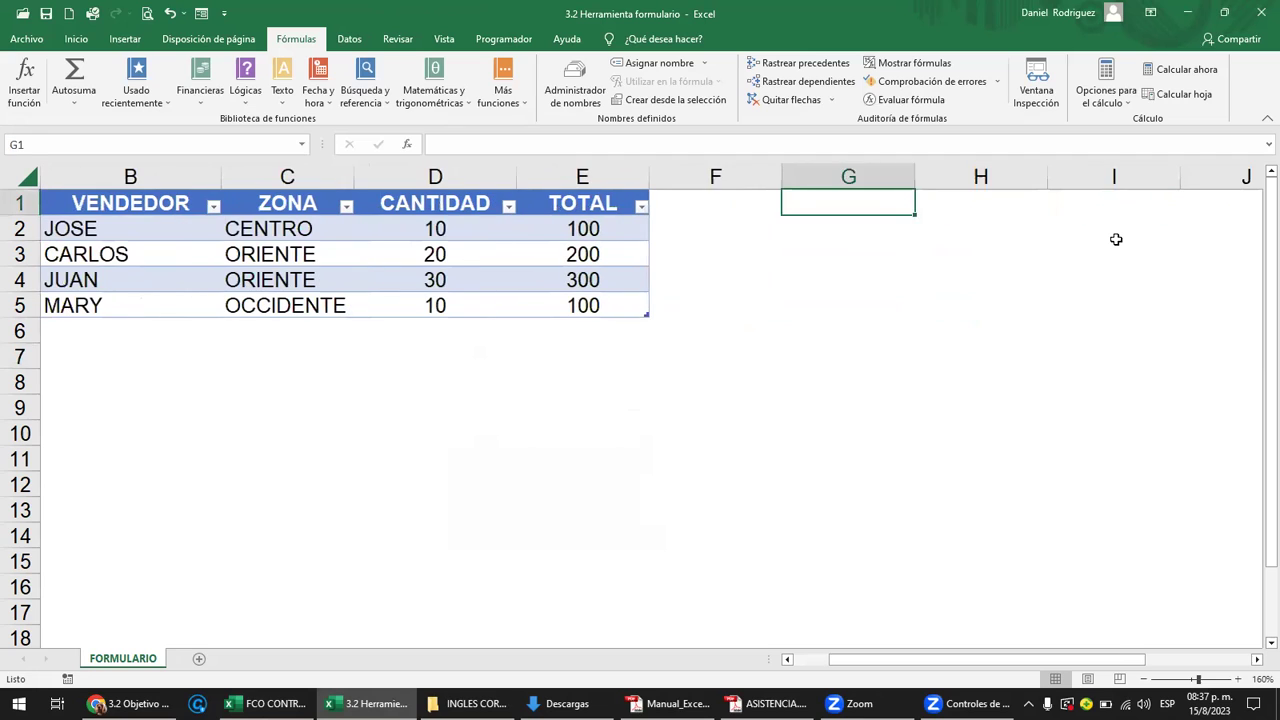
key(Left)
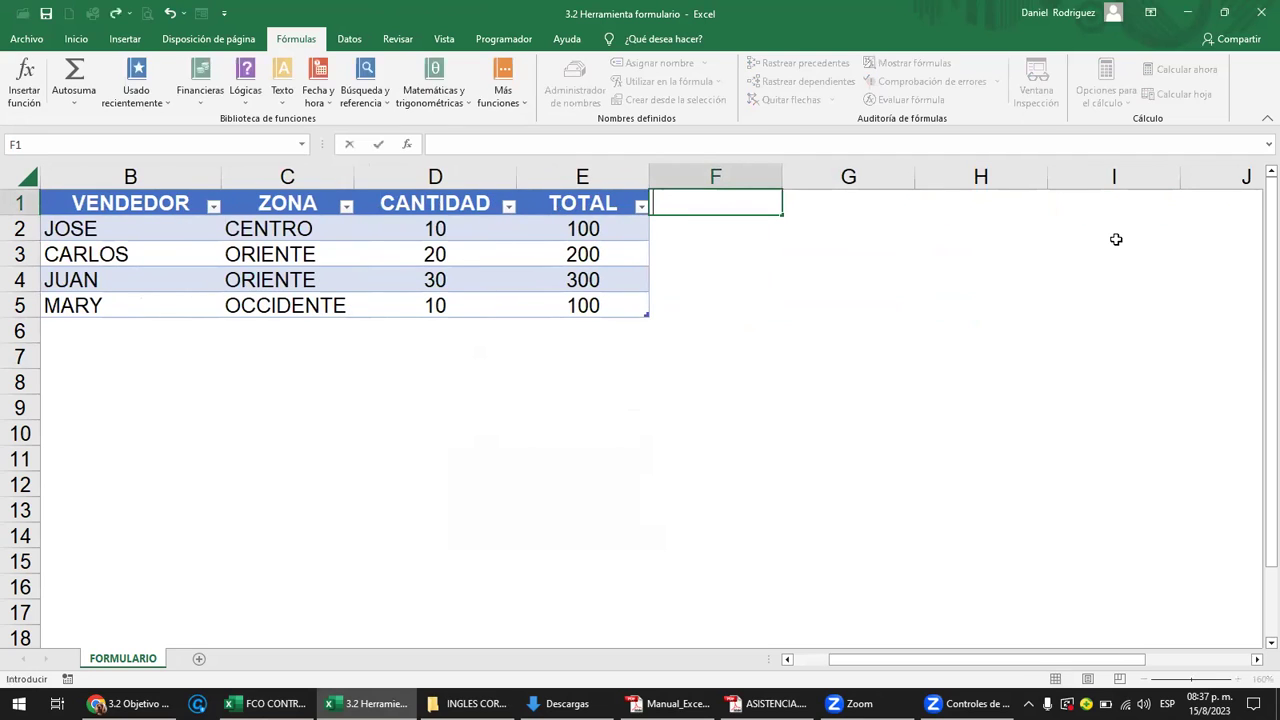
text(IVA)
key(Return)
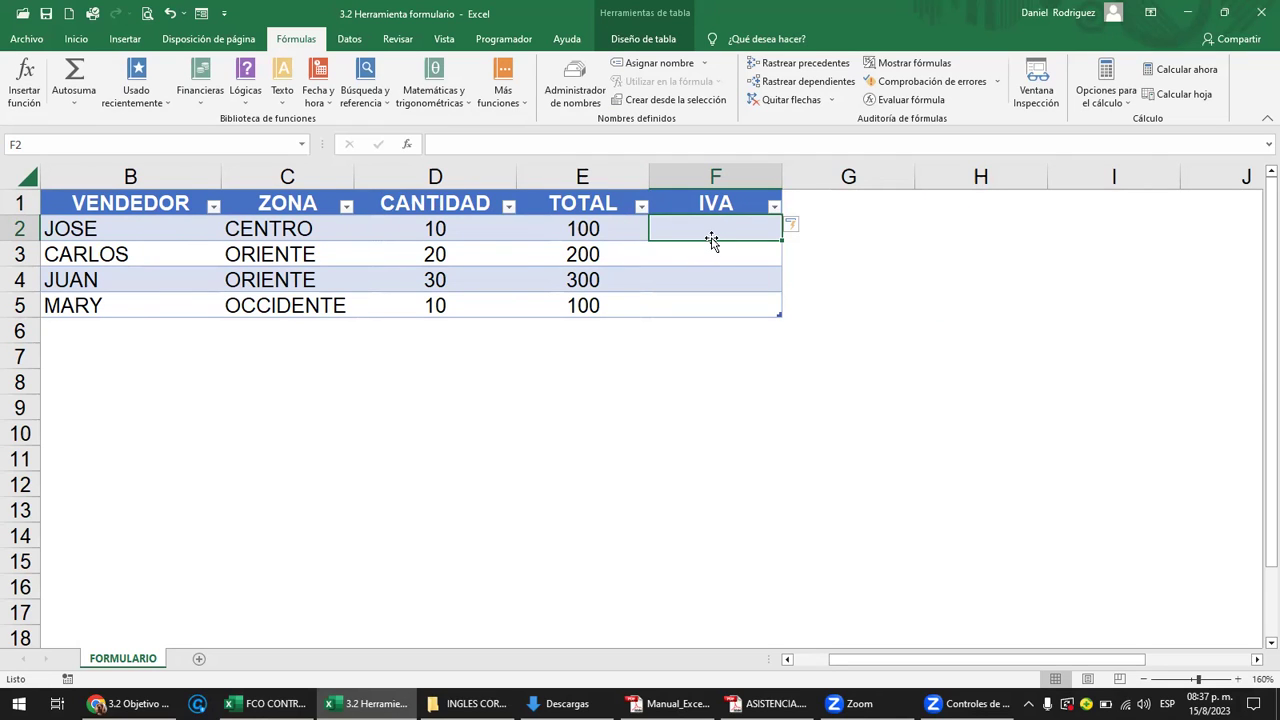
text(=)
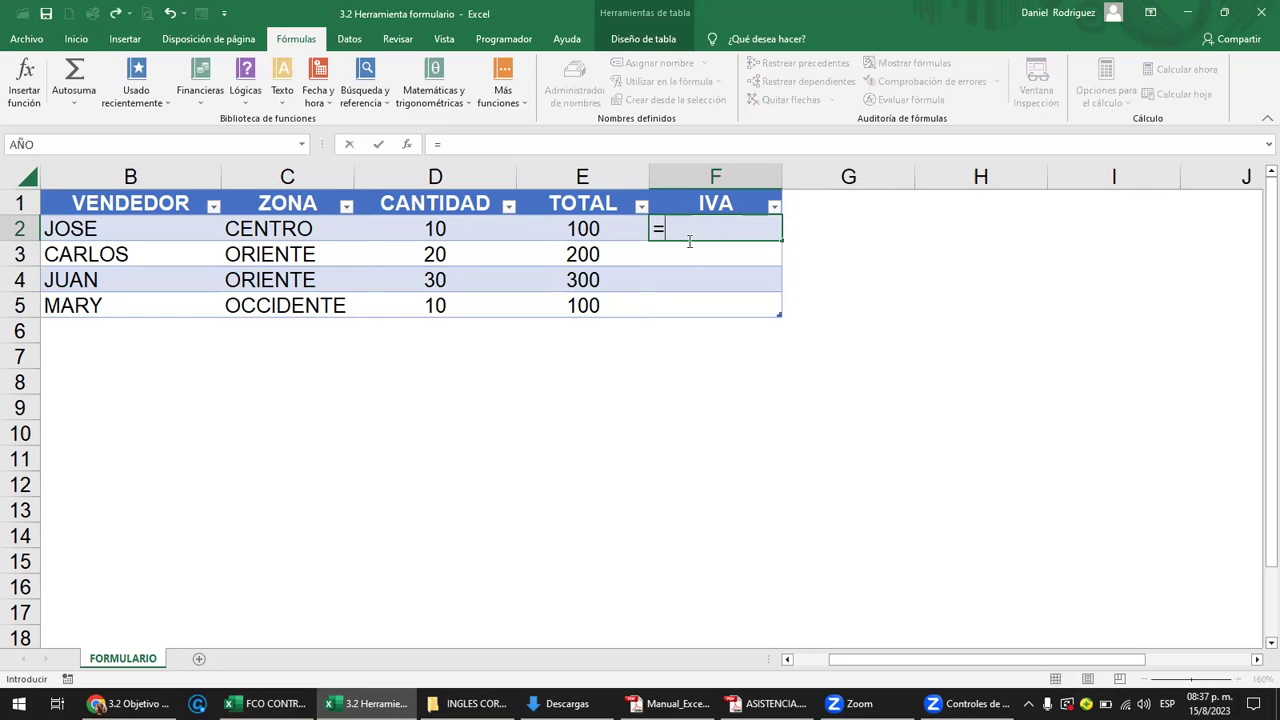
click(580, 229)
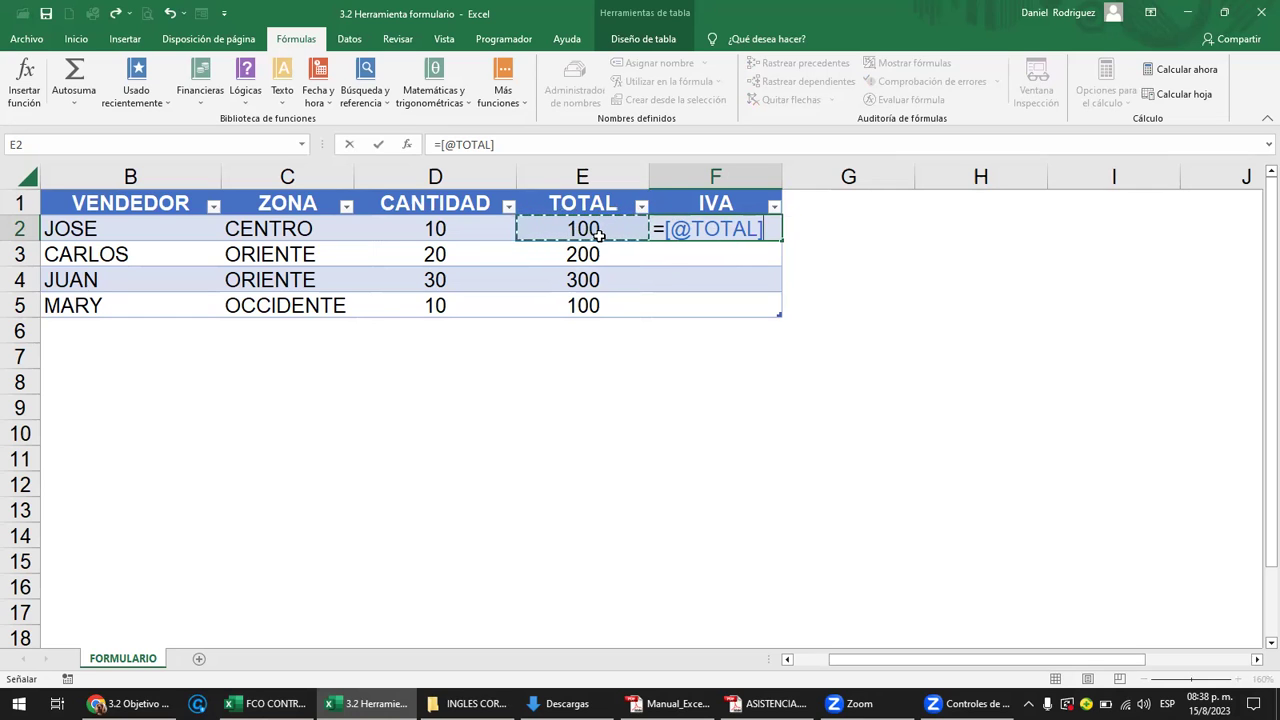
text(*13)
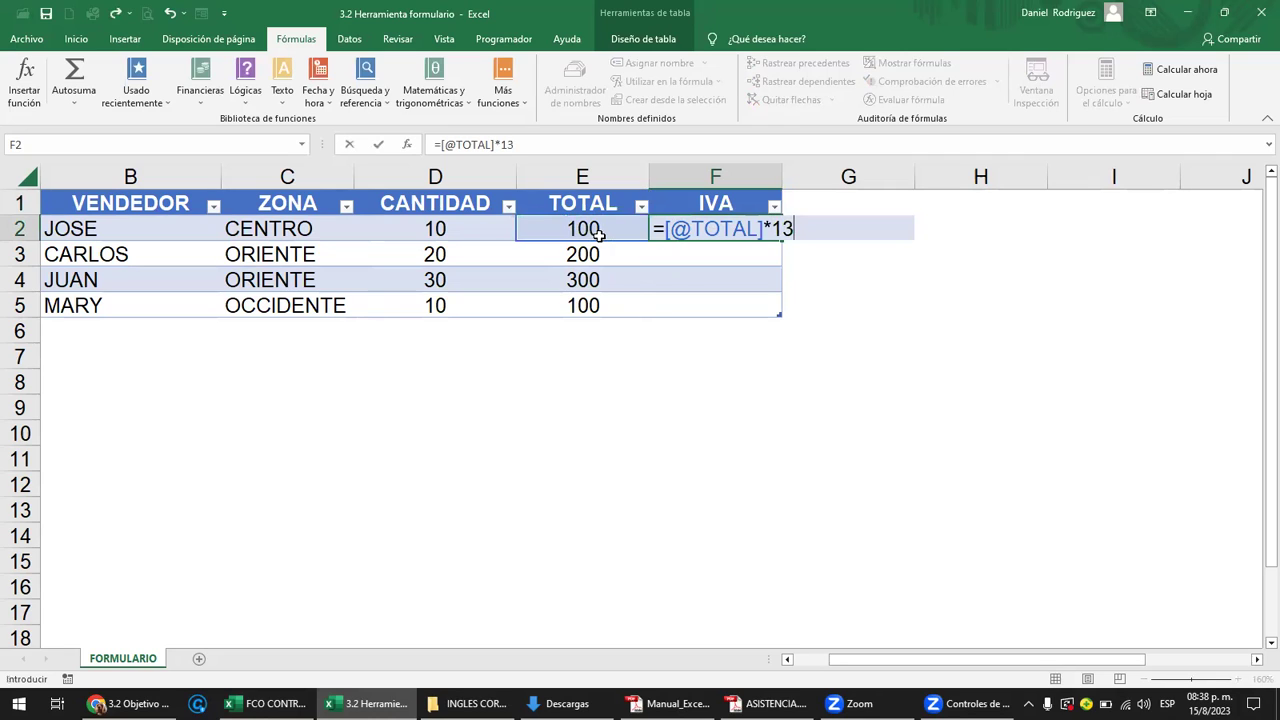
text(%)
key(Return)
Type the headings TOTAL in H1 and IVA in I1 beside the table.
click(818, 334)
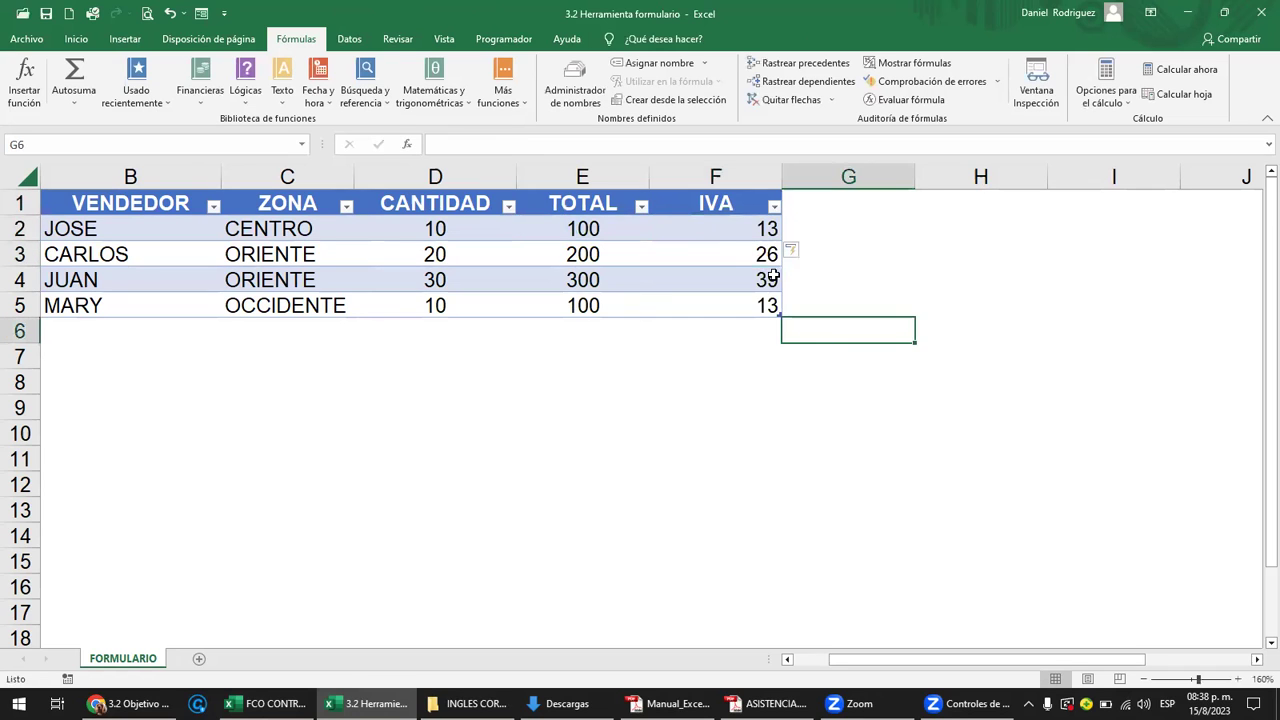
click(728, 222)
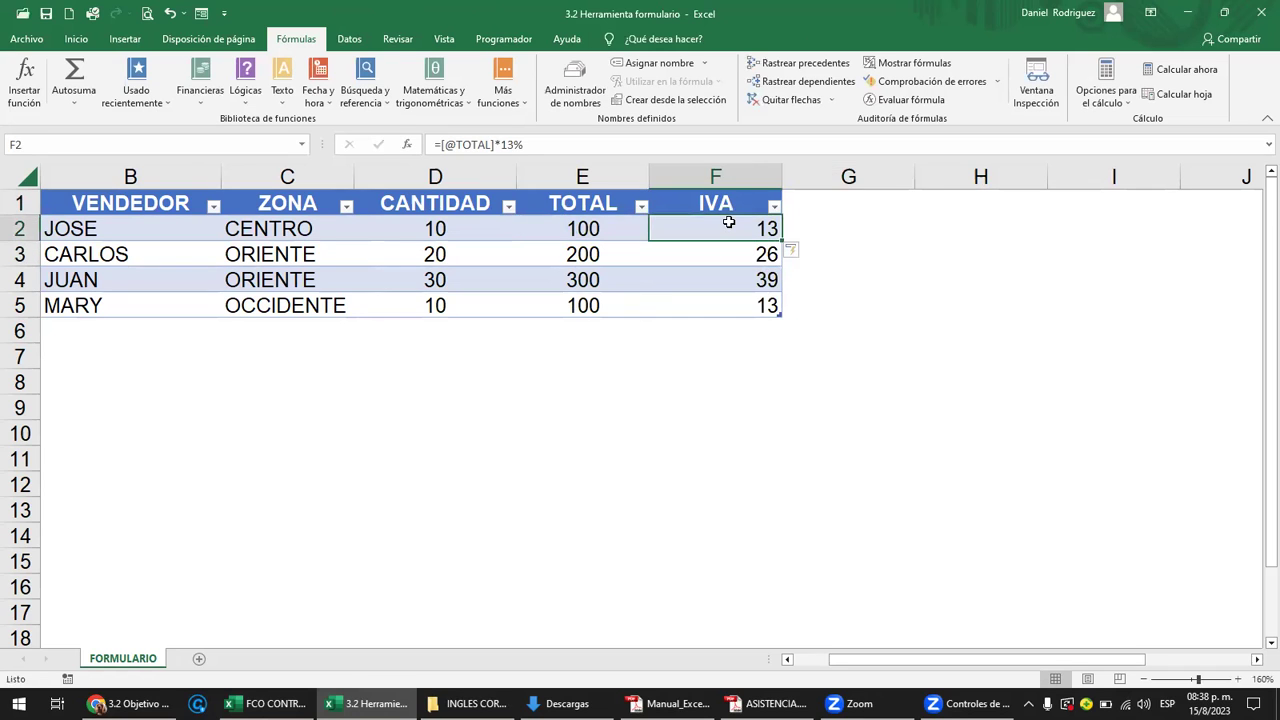
click(1002, 245)
key(Up)
key(Up)
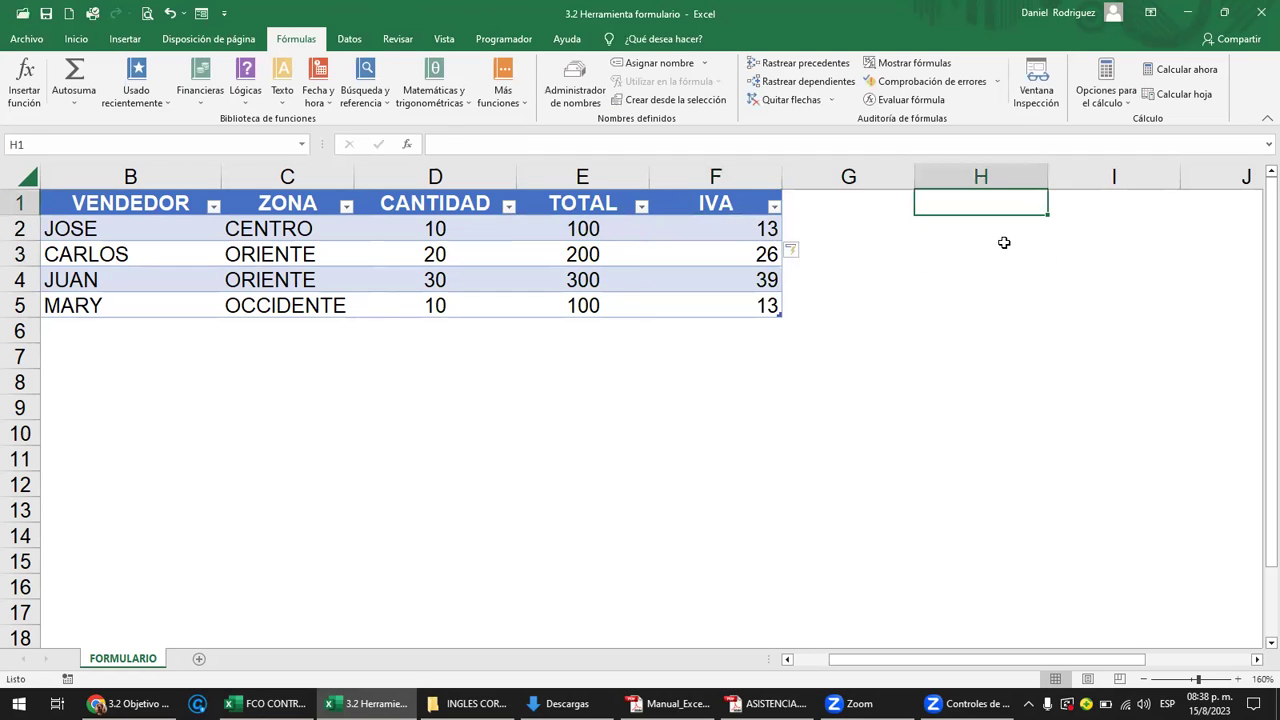
text(TOTAL)
key(Return)
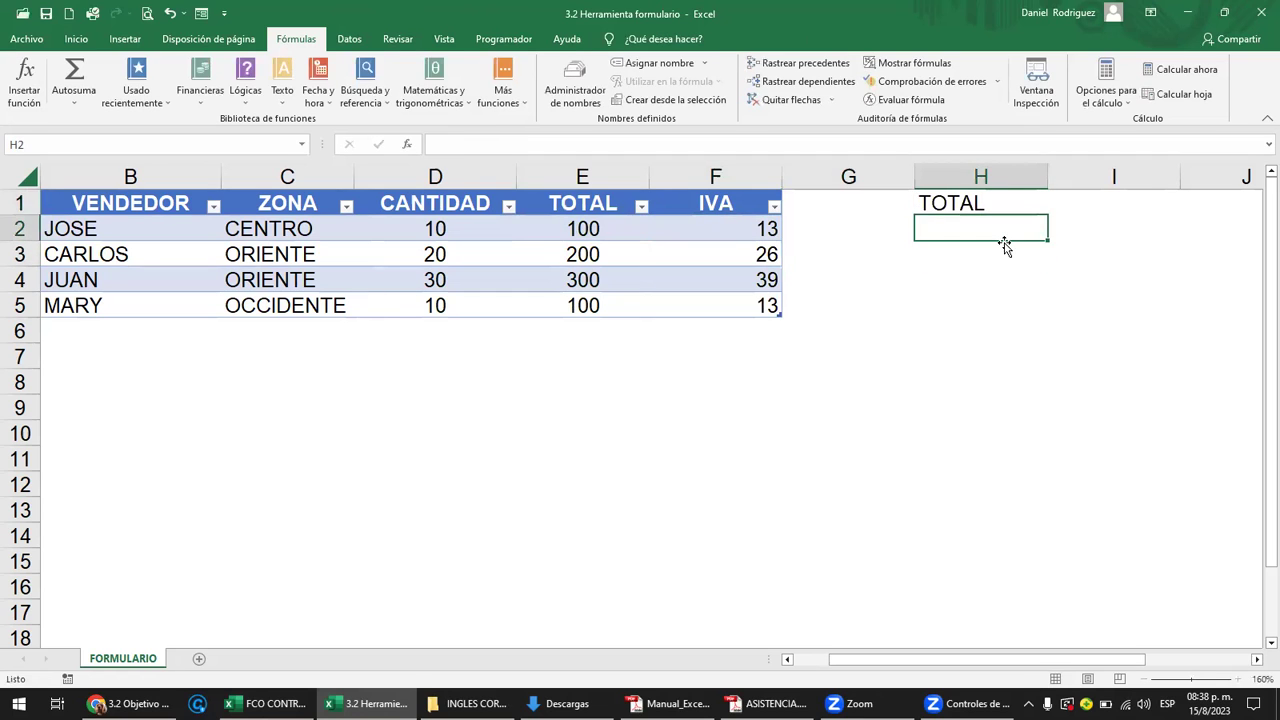
key(Up)
key(Right)
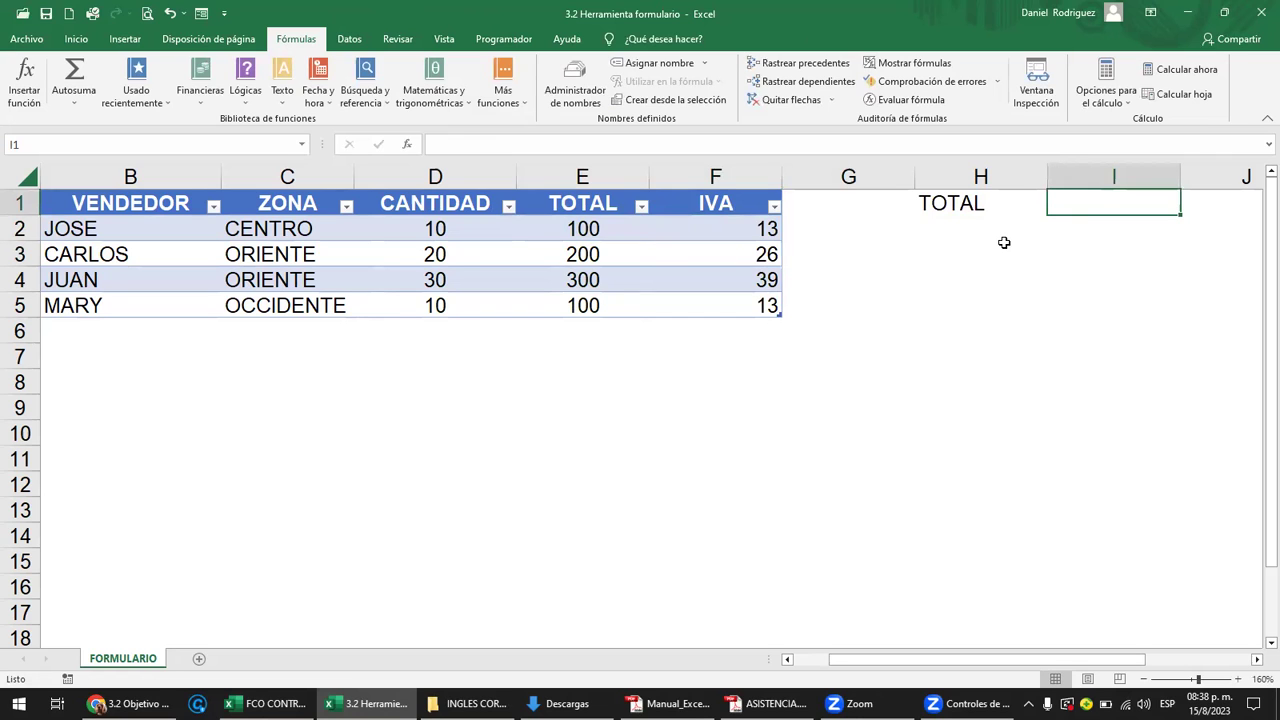
text(IVA)
key(Return)
Enter 100, 200 and 300 in H2:H4 under the TOTAL heading.
key(Left)
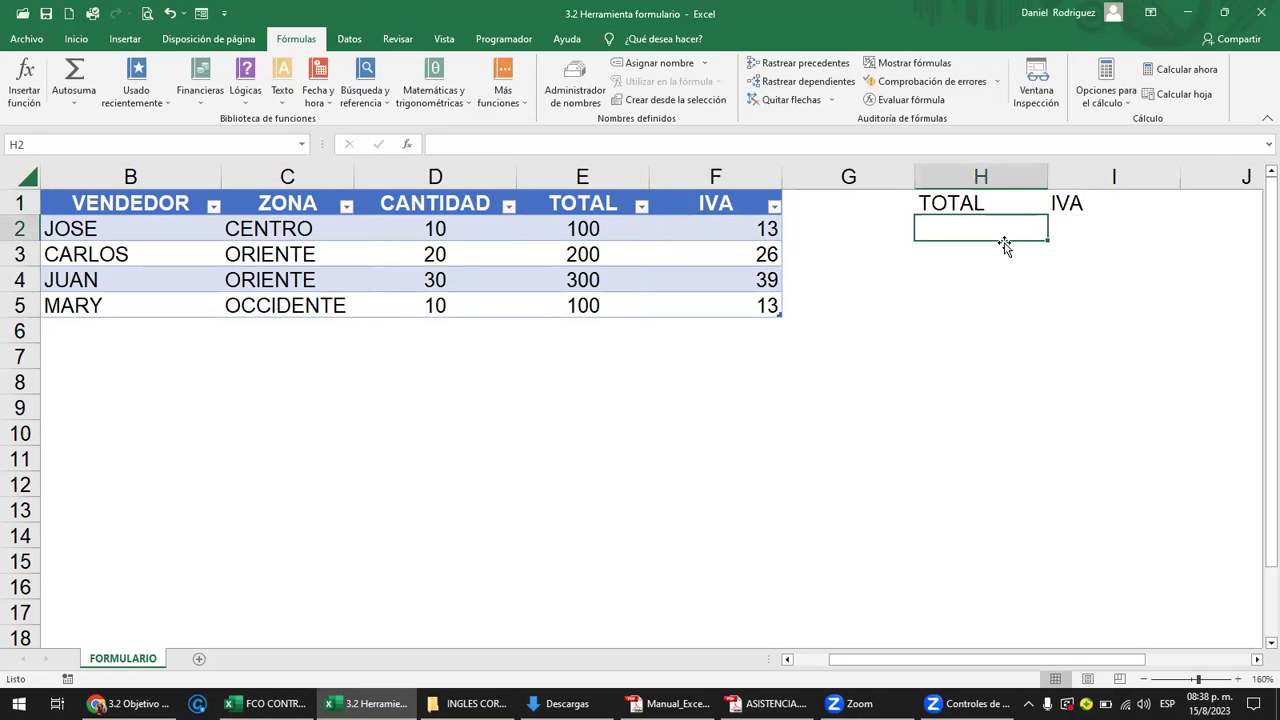
text(100)
key(Return)
text(200)
key(Return)
text(300)
key(Return)
click(1005, 250)
key(Up)
key(Right)
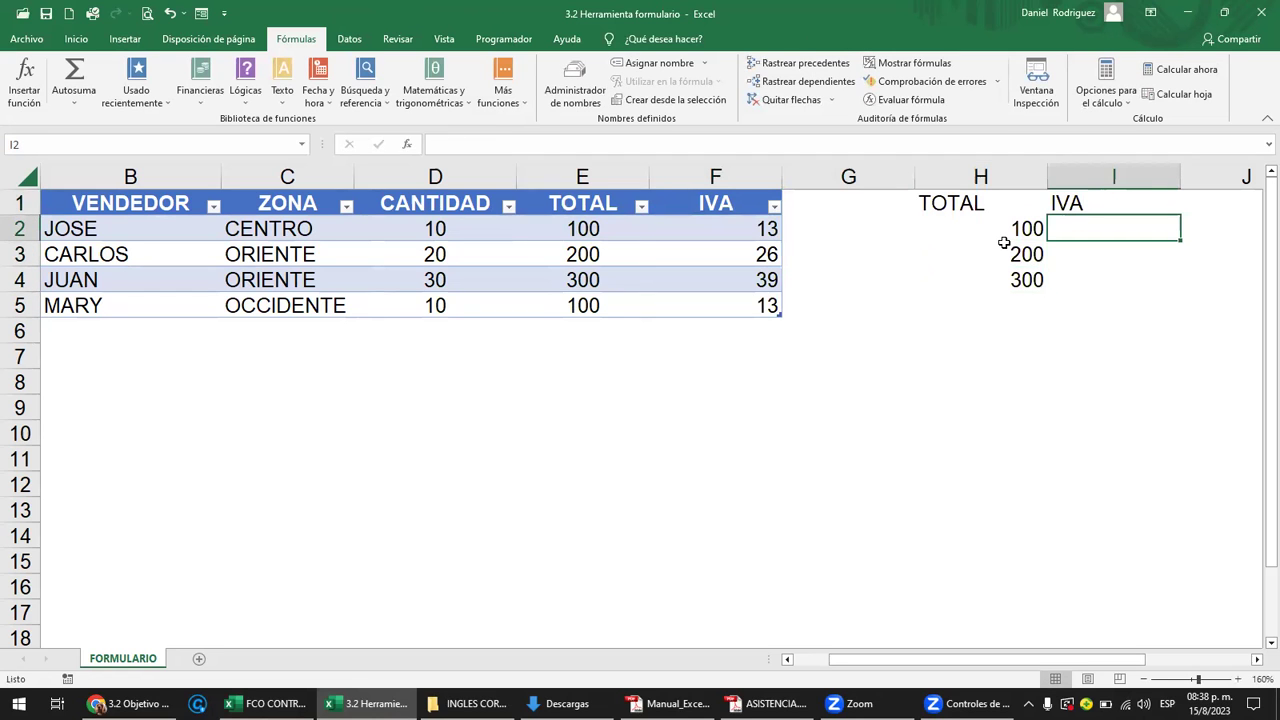
text(=)
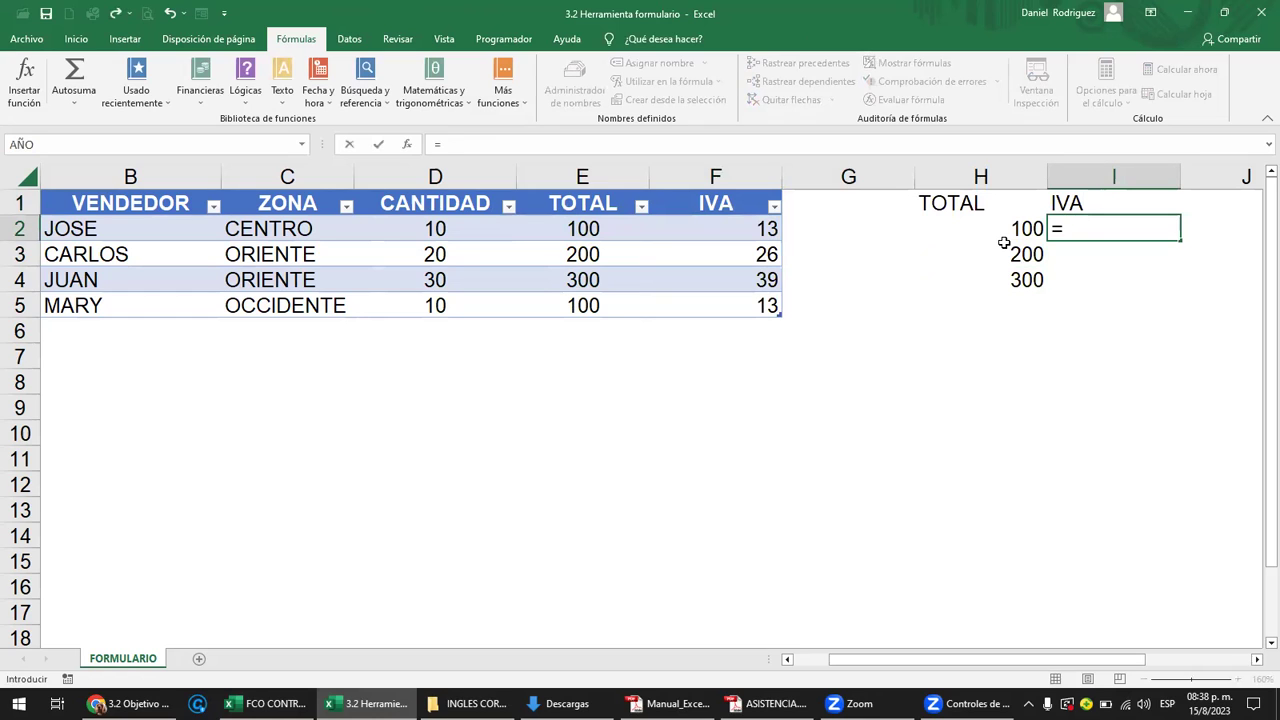
Enter =H2*13% in I2 and fill it down to I4, giving 13, 26, 39.
click(1004, 242)
text(*13%)
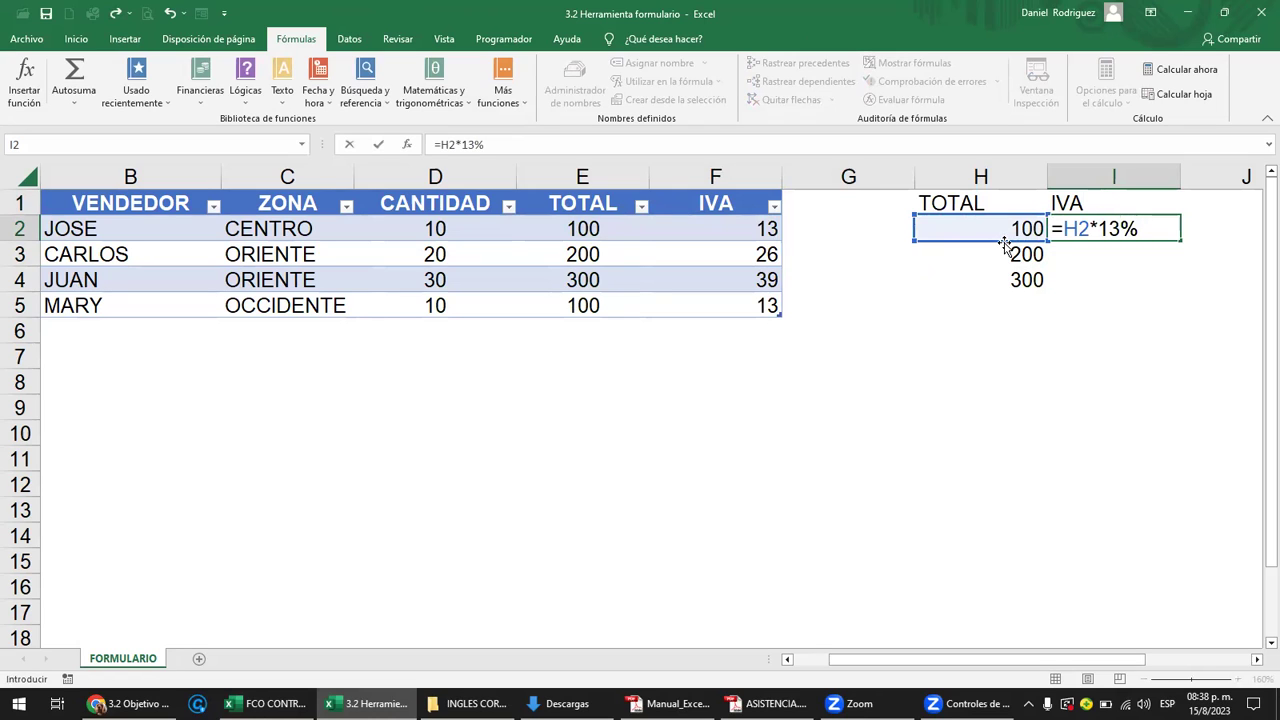
key(Return)
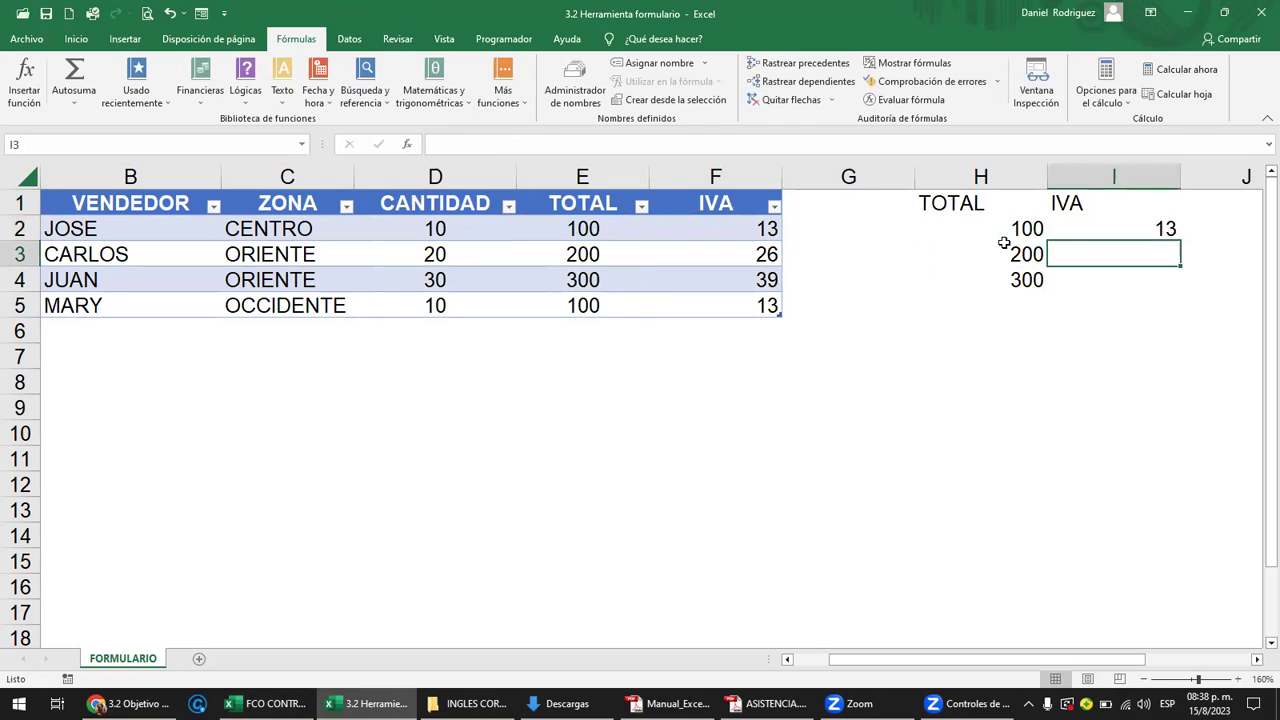
click(1121, 223)
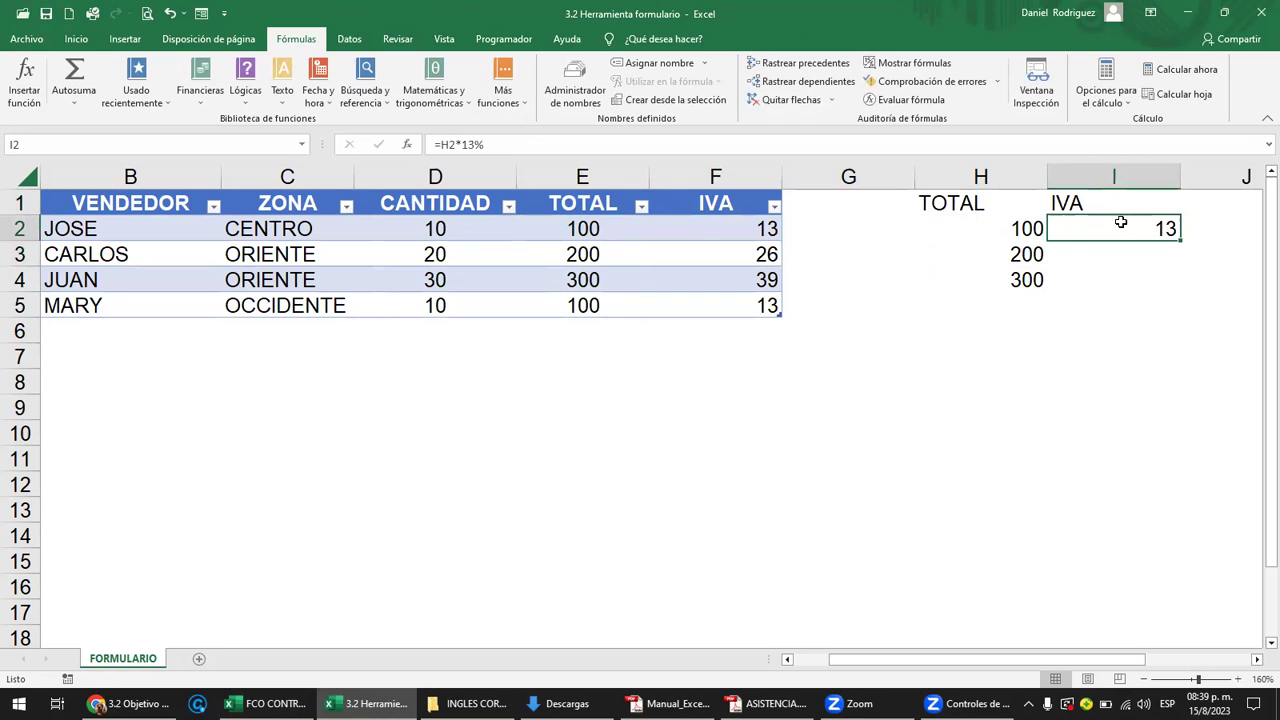
drag(1181, 237, 1177, 282)
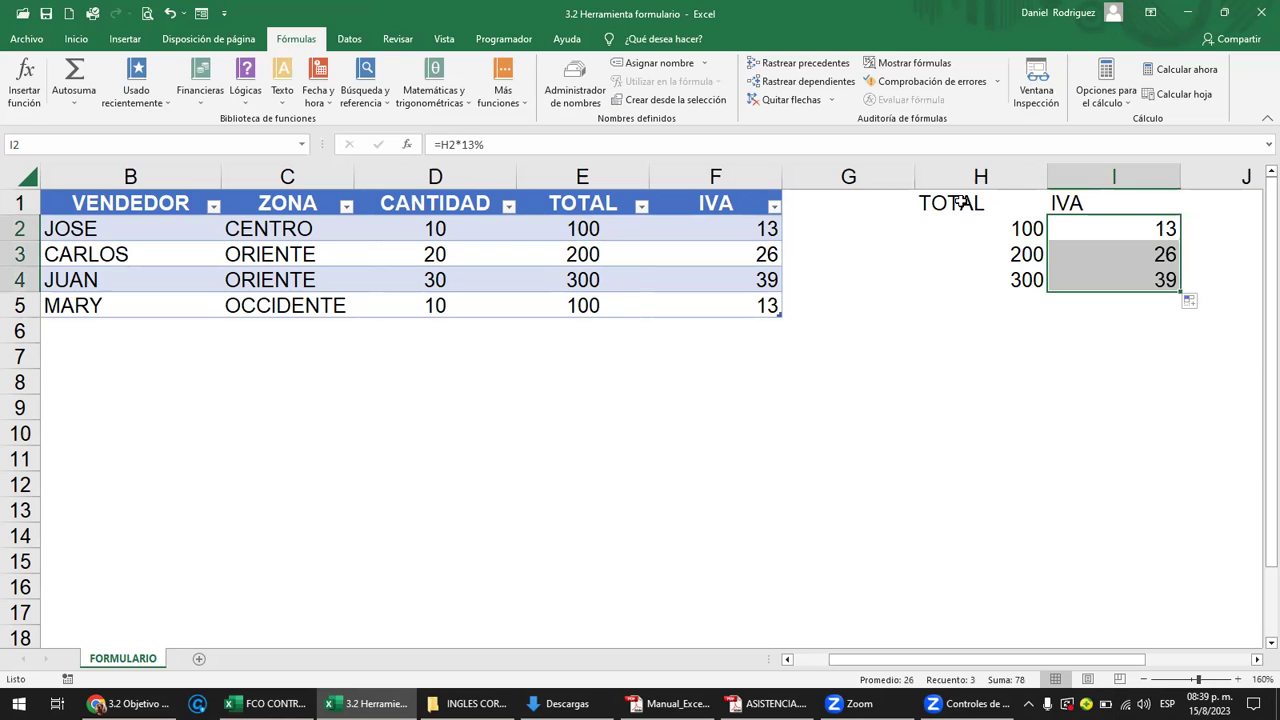
Centre the side range H1:I4 and review the I2 formula.
drag(957, 203, 1121, 278)
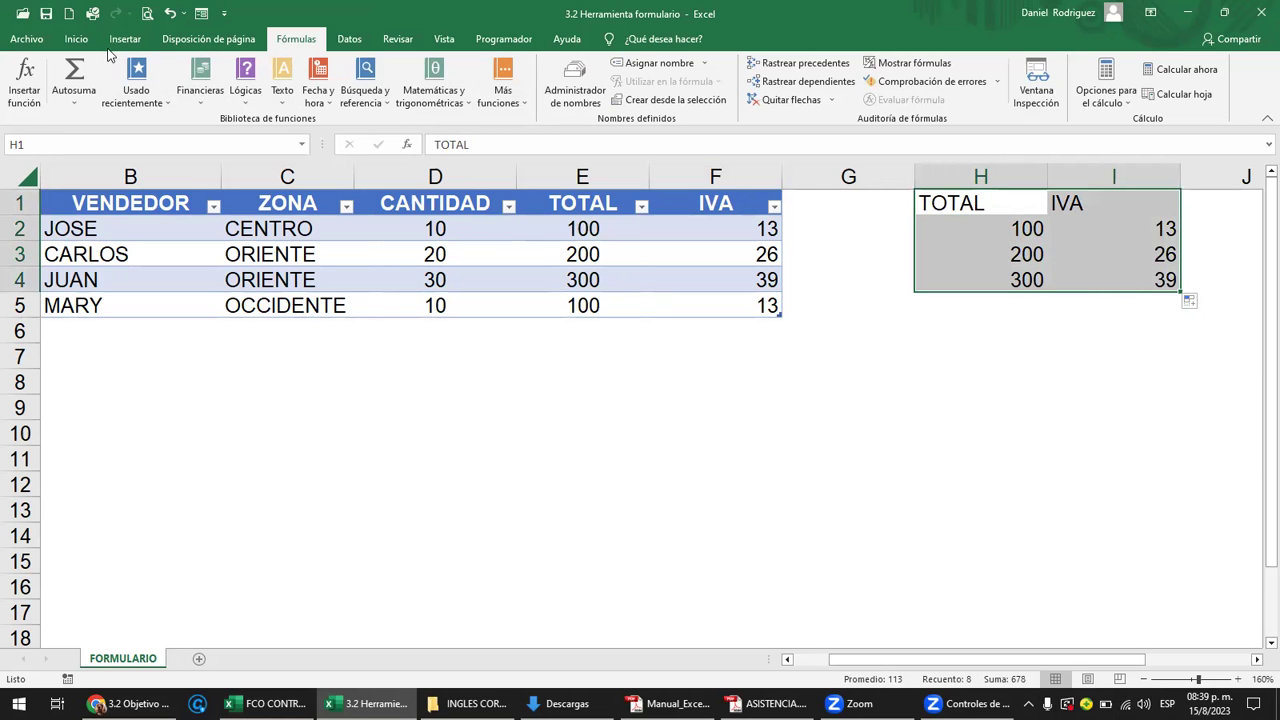
click(76, 38)
click(354, 93)
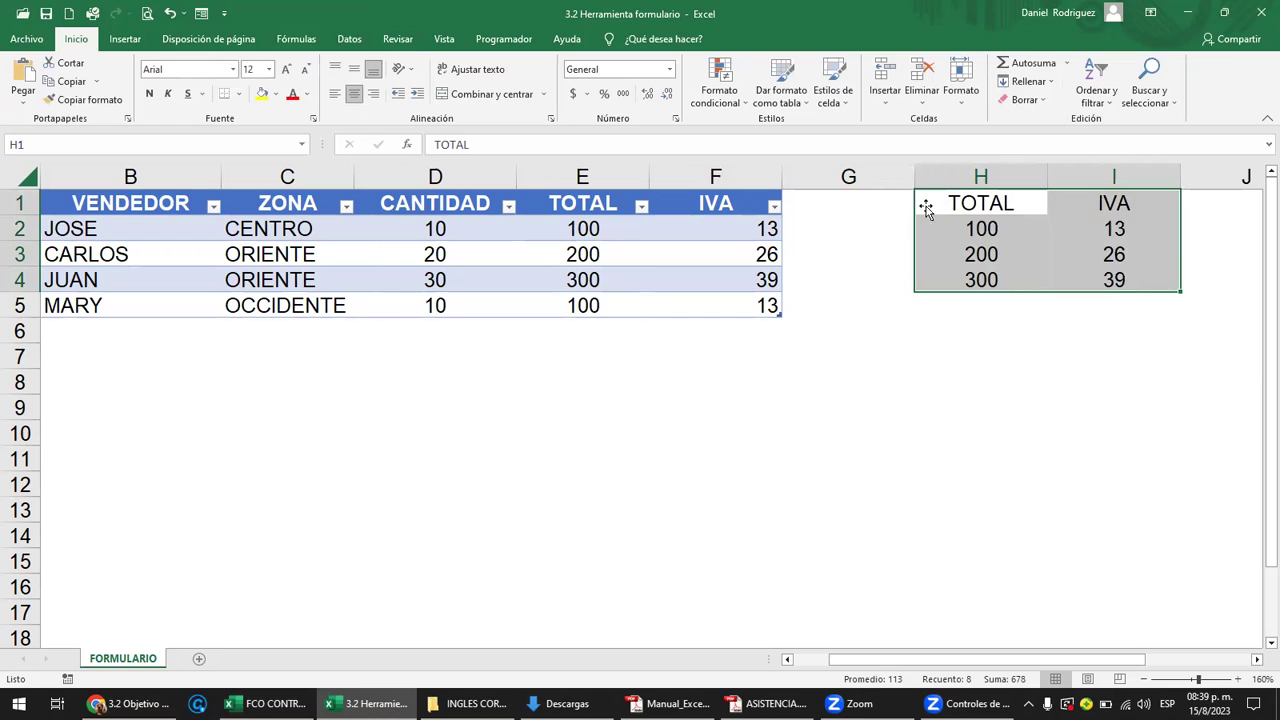
click(1003, 203)
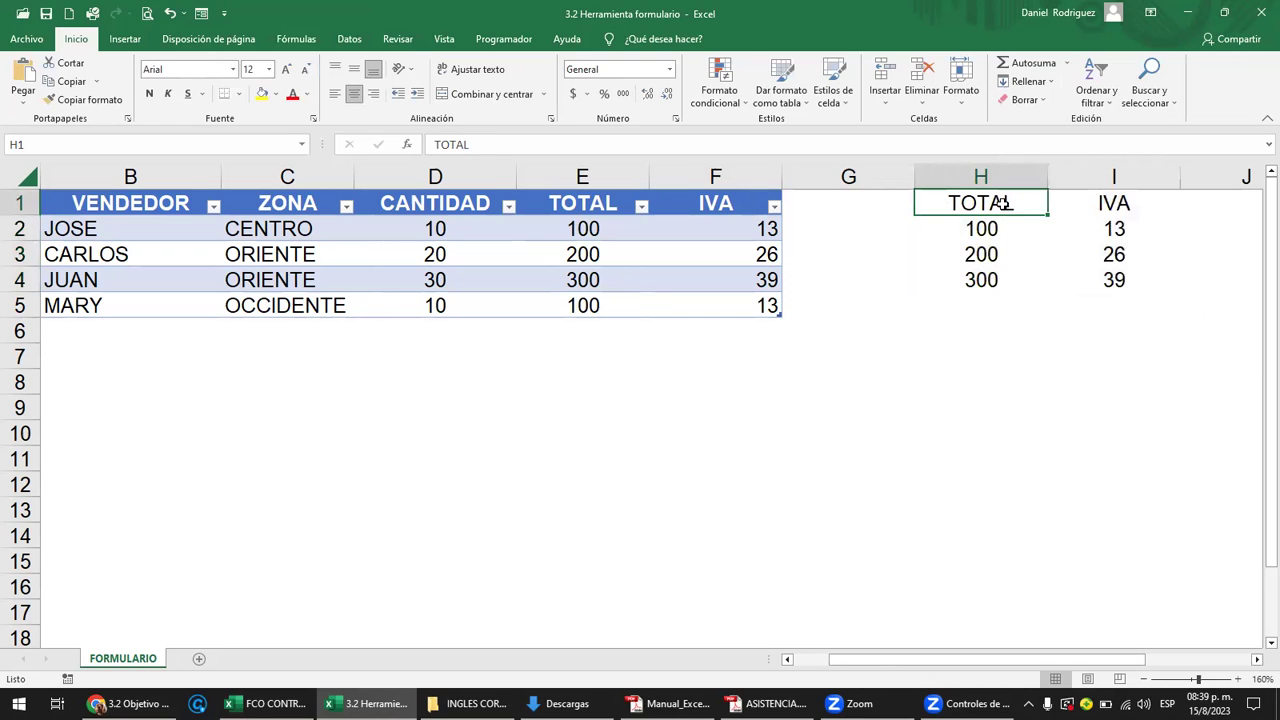
double_click(1100, 226)
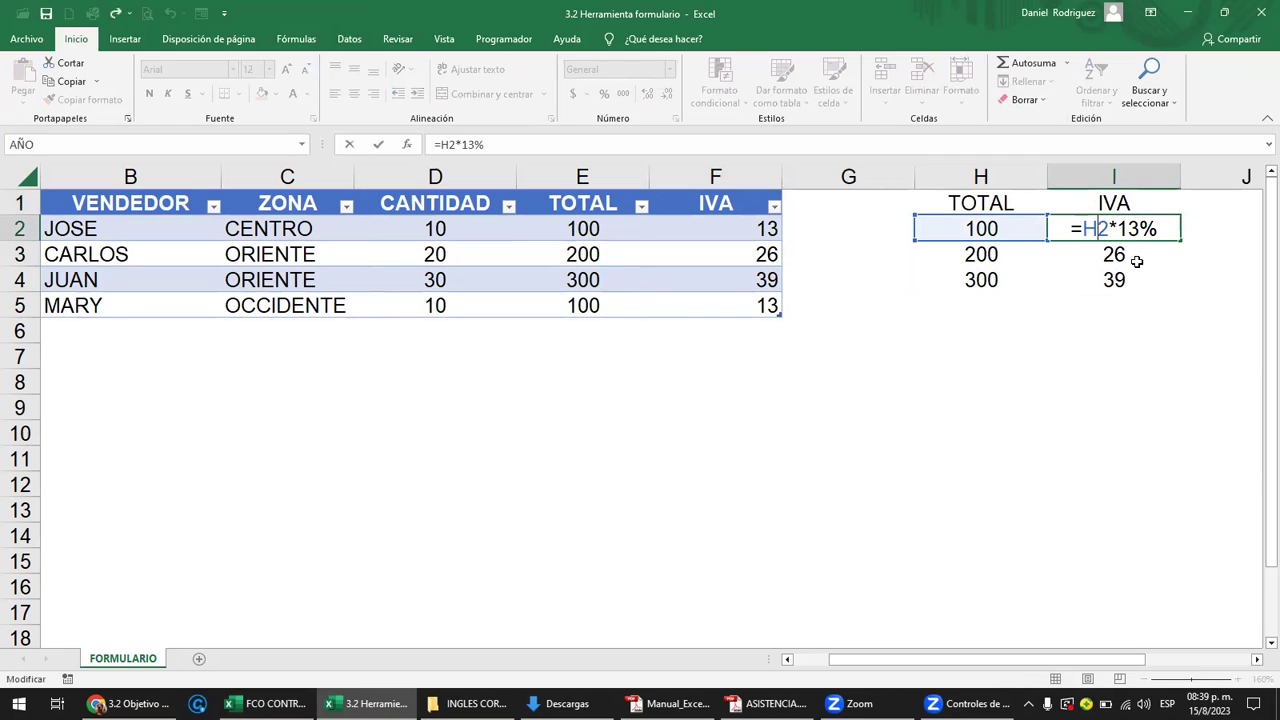
click(1137, 255)
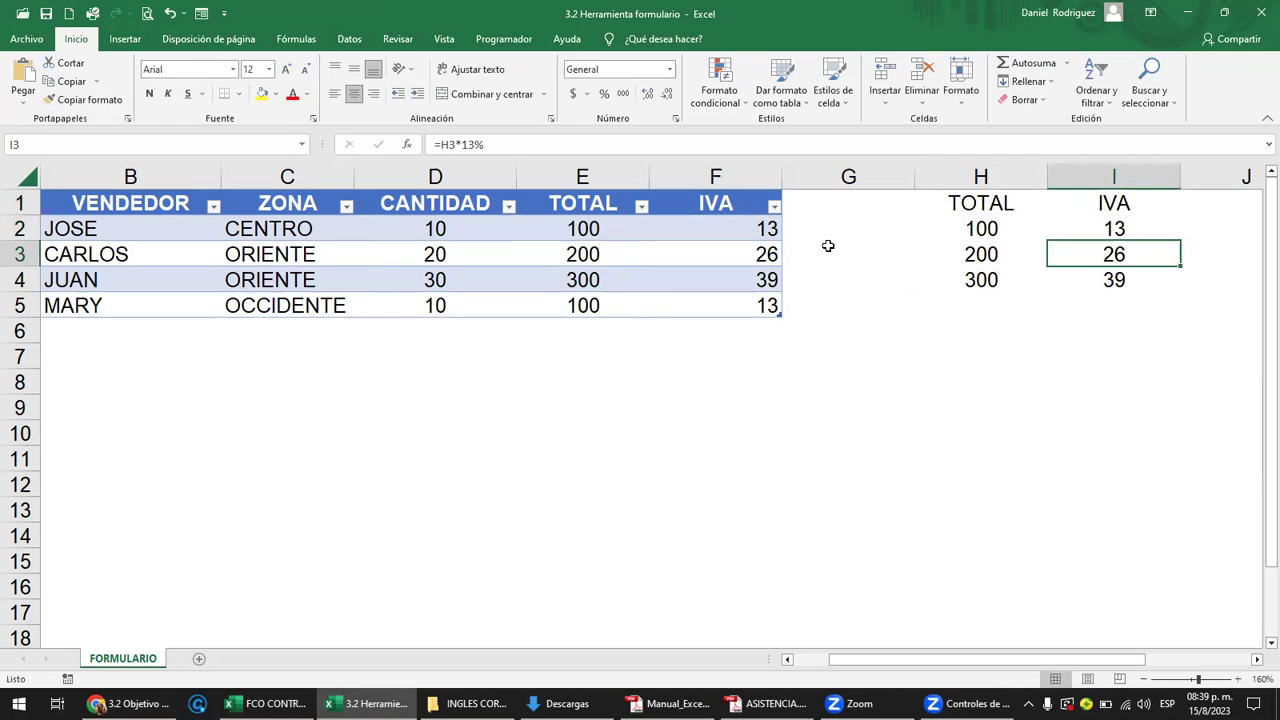
click(713, 233)
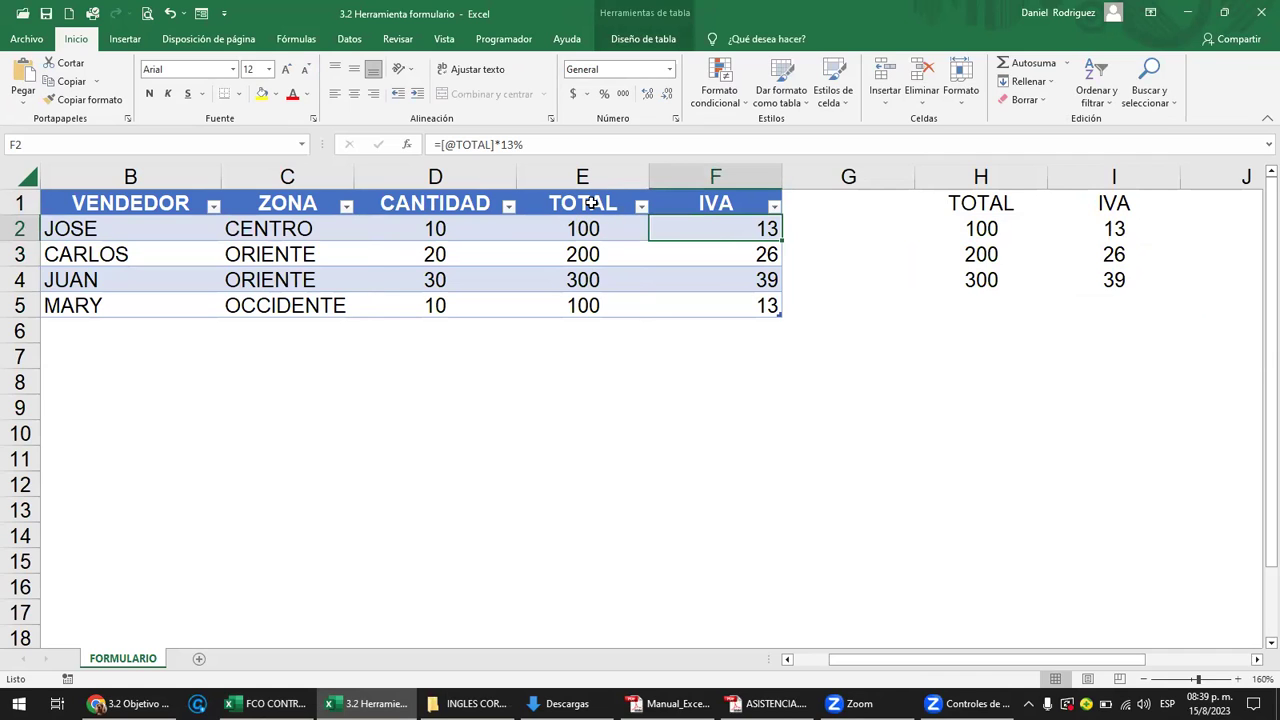
Format the table's TOTAL and IVA values E2:F5 as currency.
double_click(715, 240)
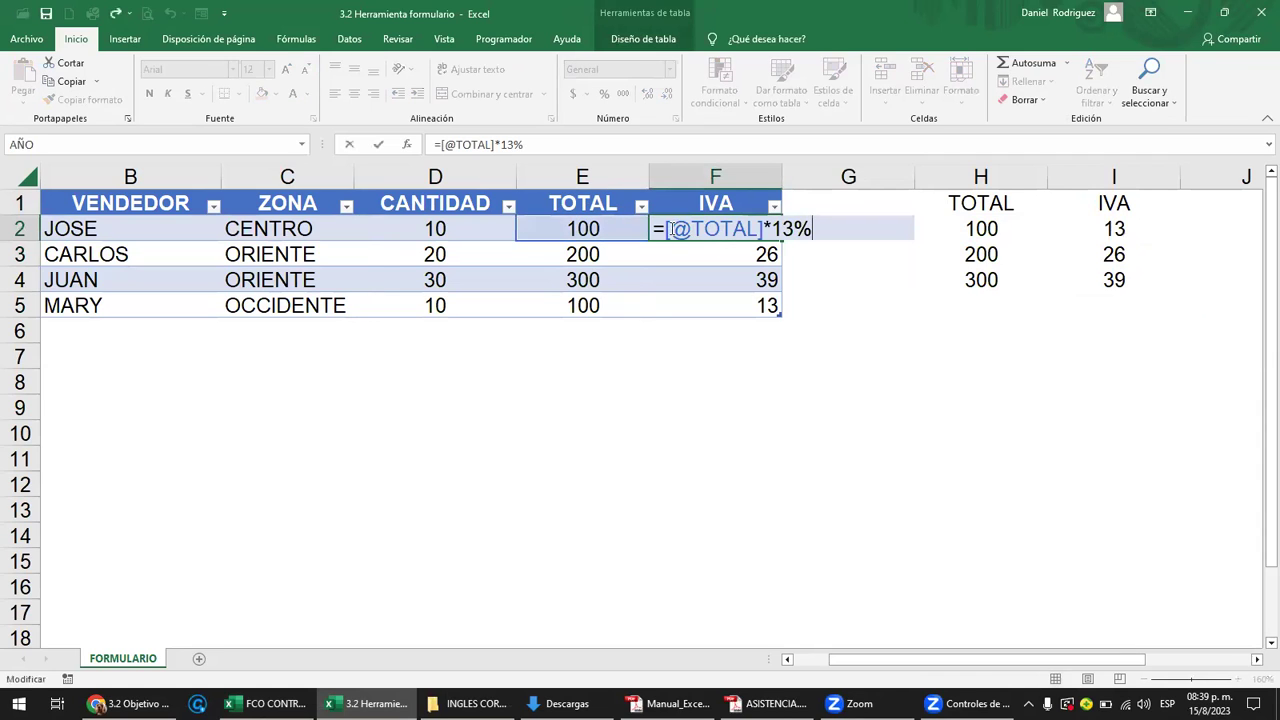
drag(668, 229, 757, 231)
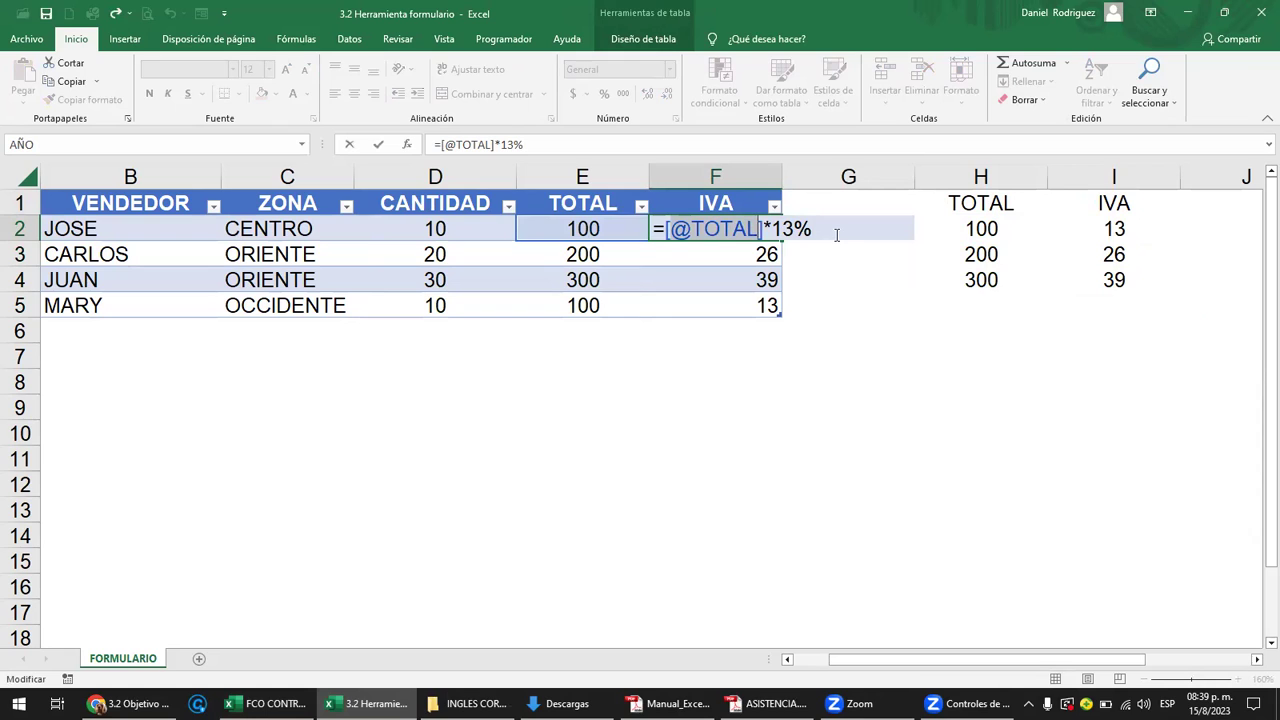
key(Escape)
drag(751, 229, 752, 293)
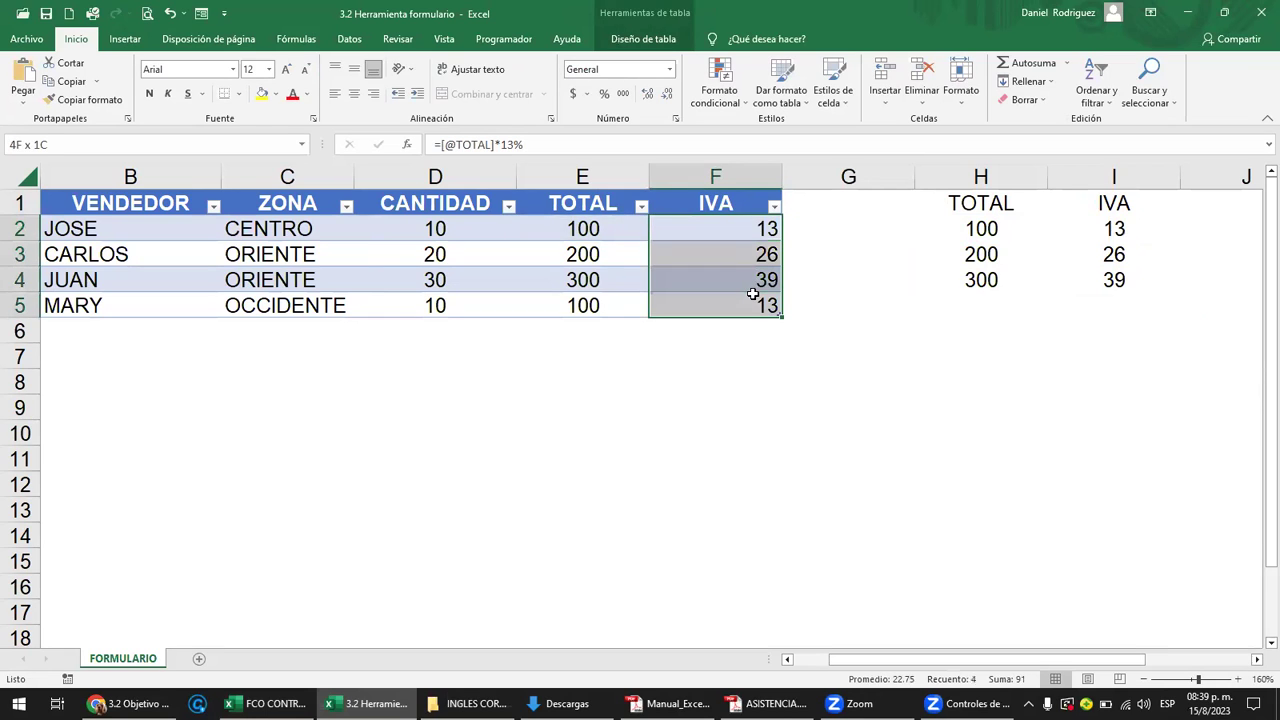
click(575, 229)
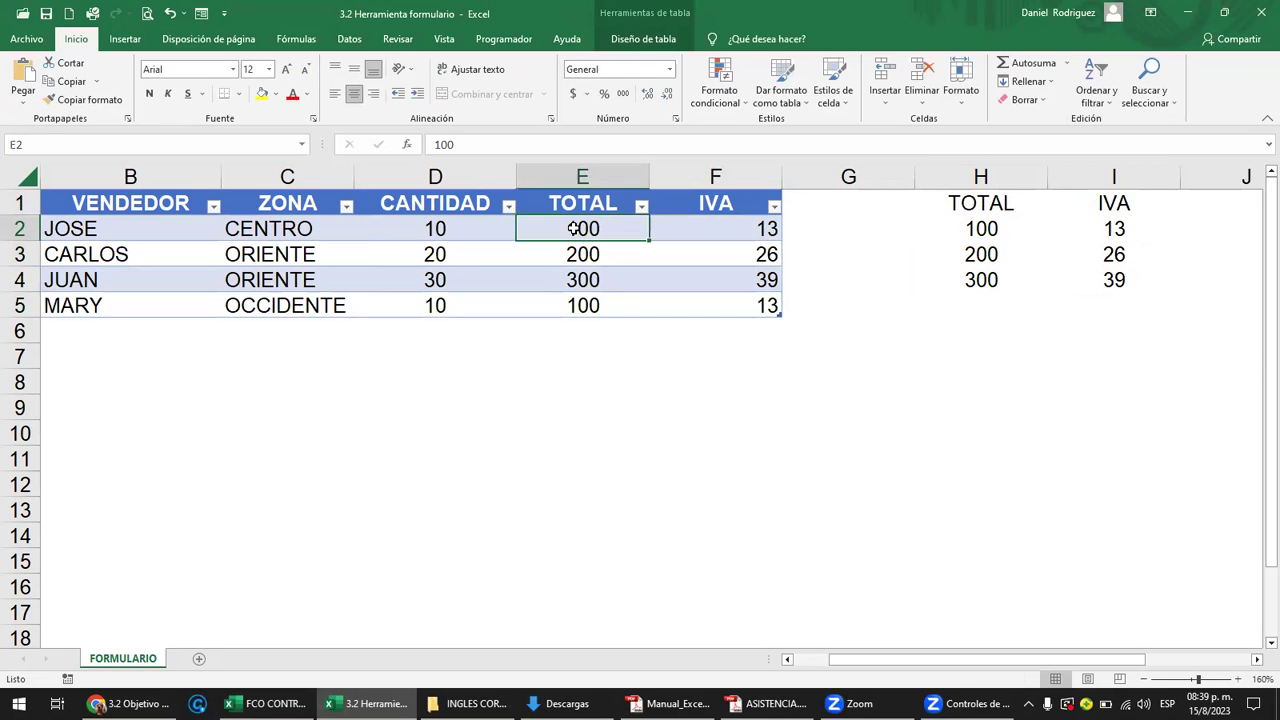
key(shift+Right)
key(shift+Down)
key(shift+Down)
key(shift+Down)
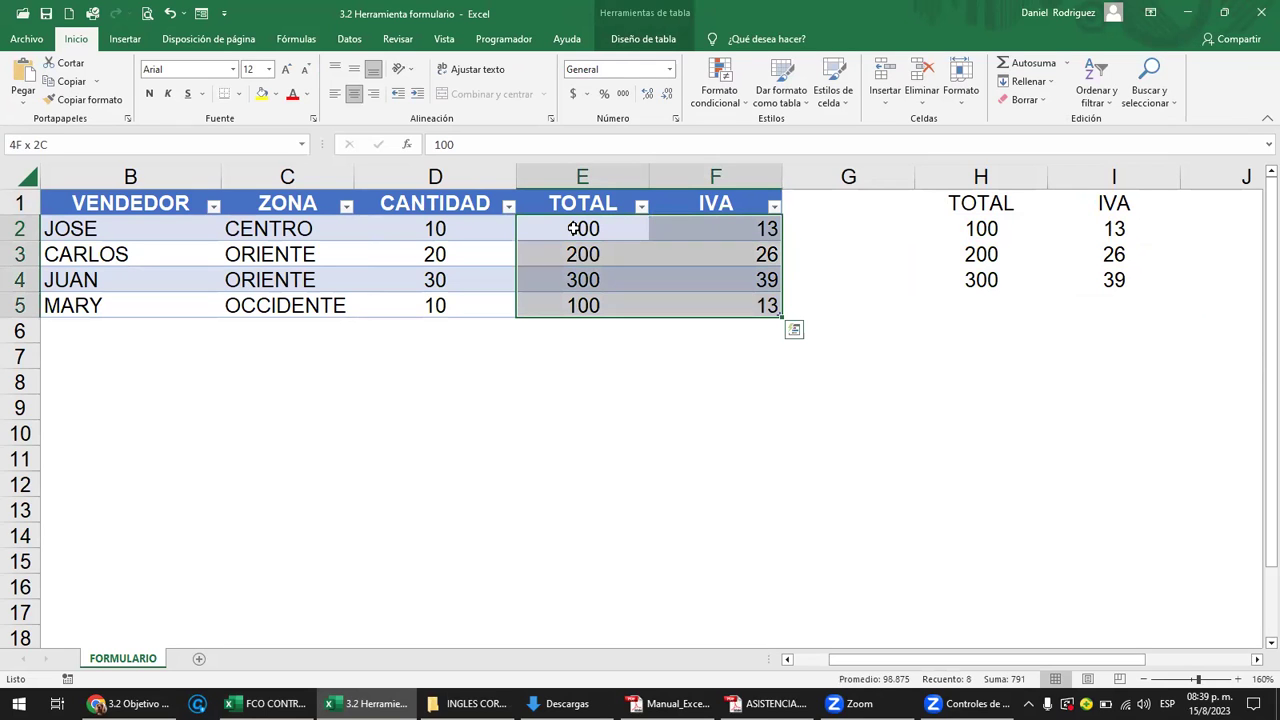
click(669, 69)
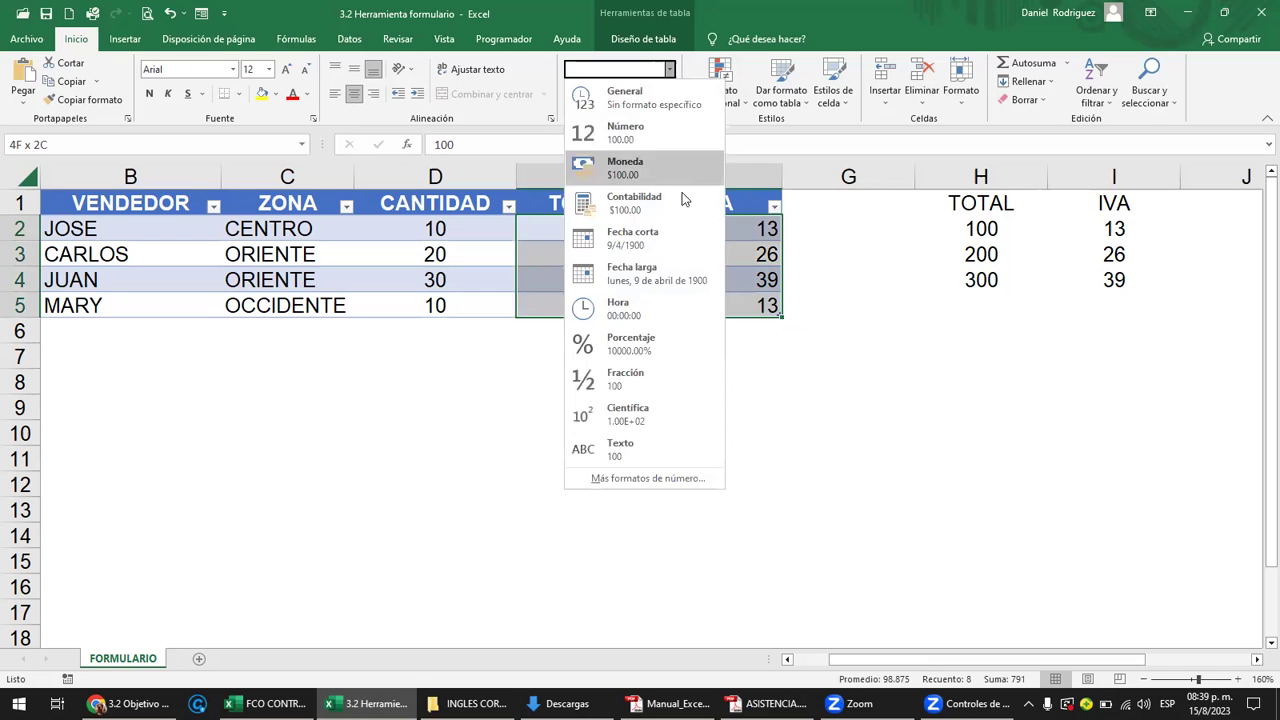
click(645, 168)
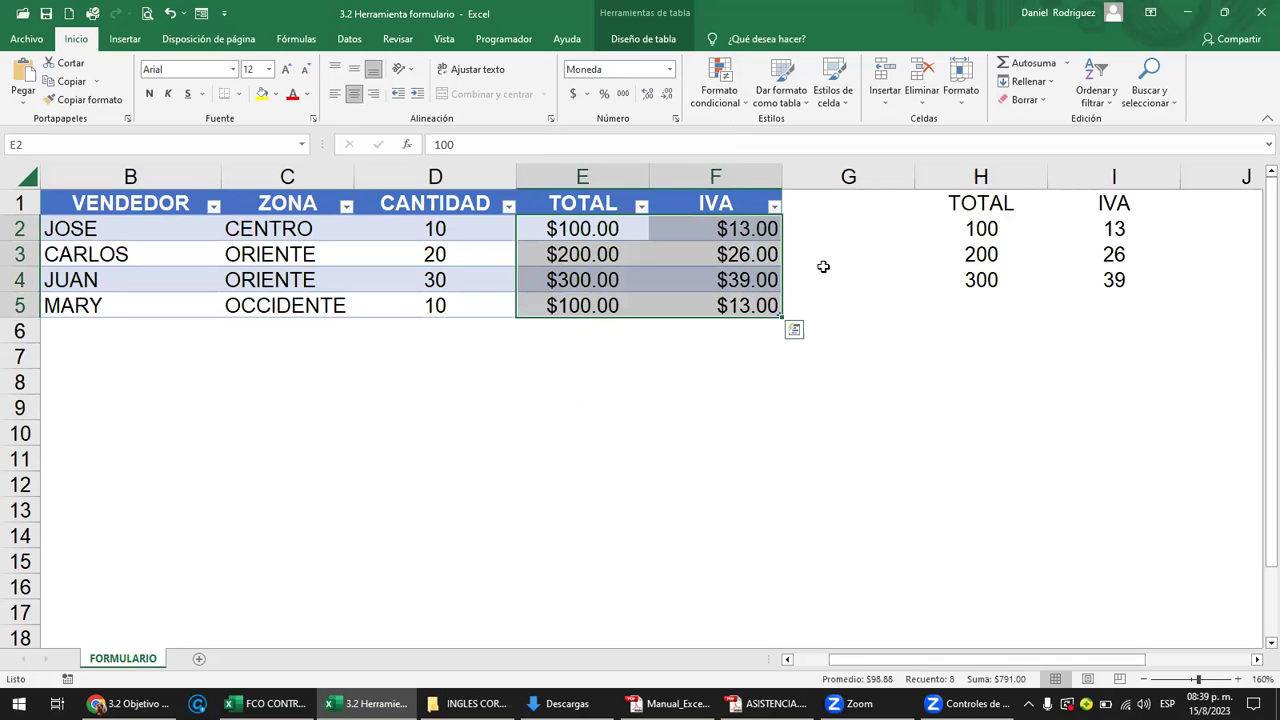
click(845, 253)
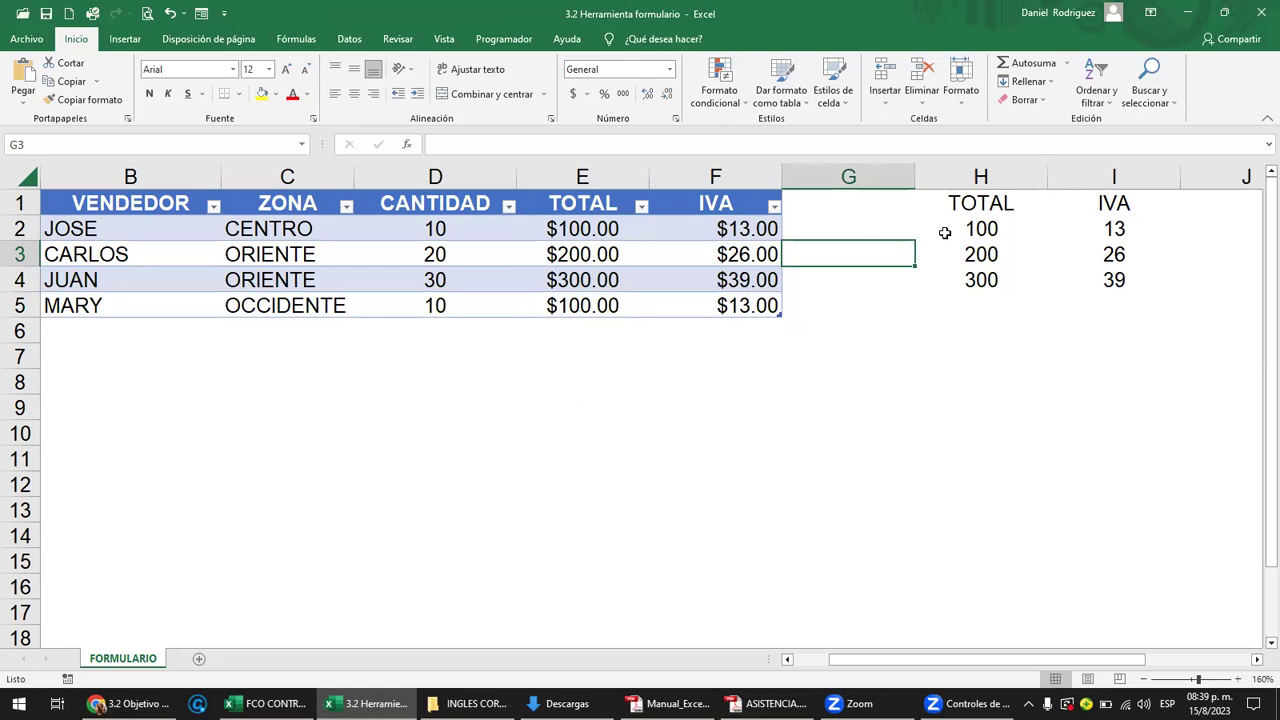
Centre the contents of the table's IVA column.
click(717, 176)
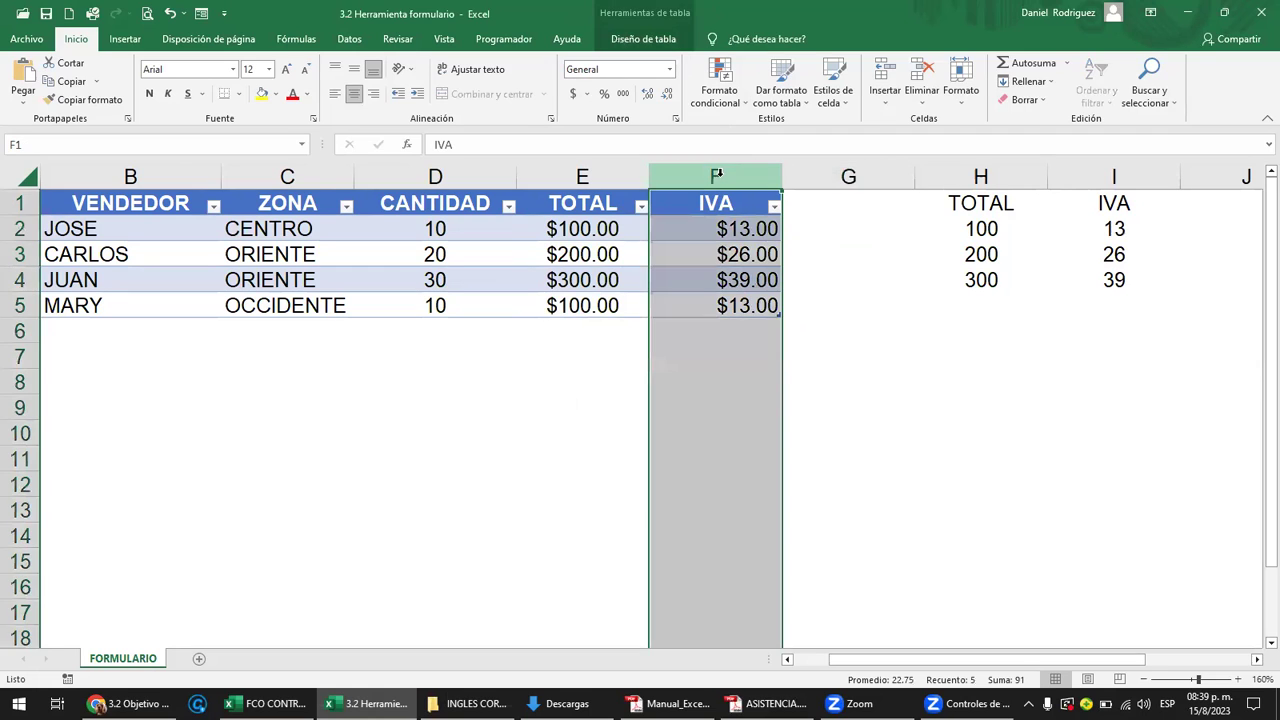
click(355, 96)
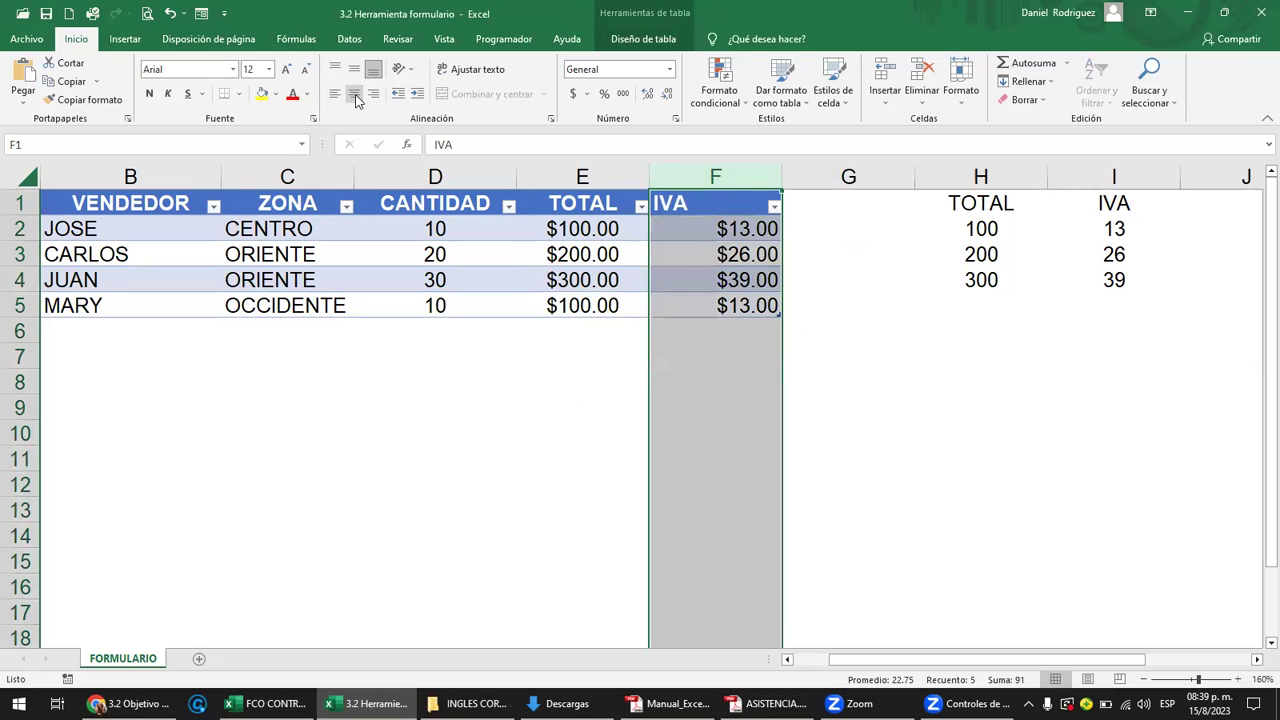
click(355, 95)
click(876, 438)
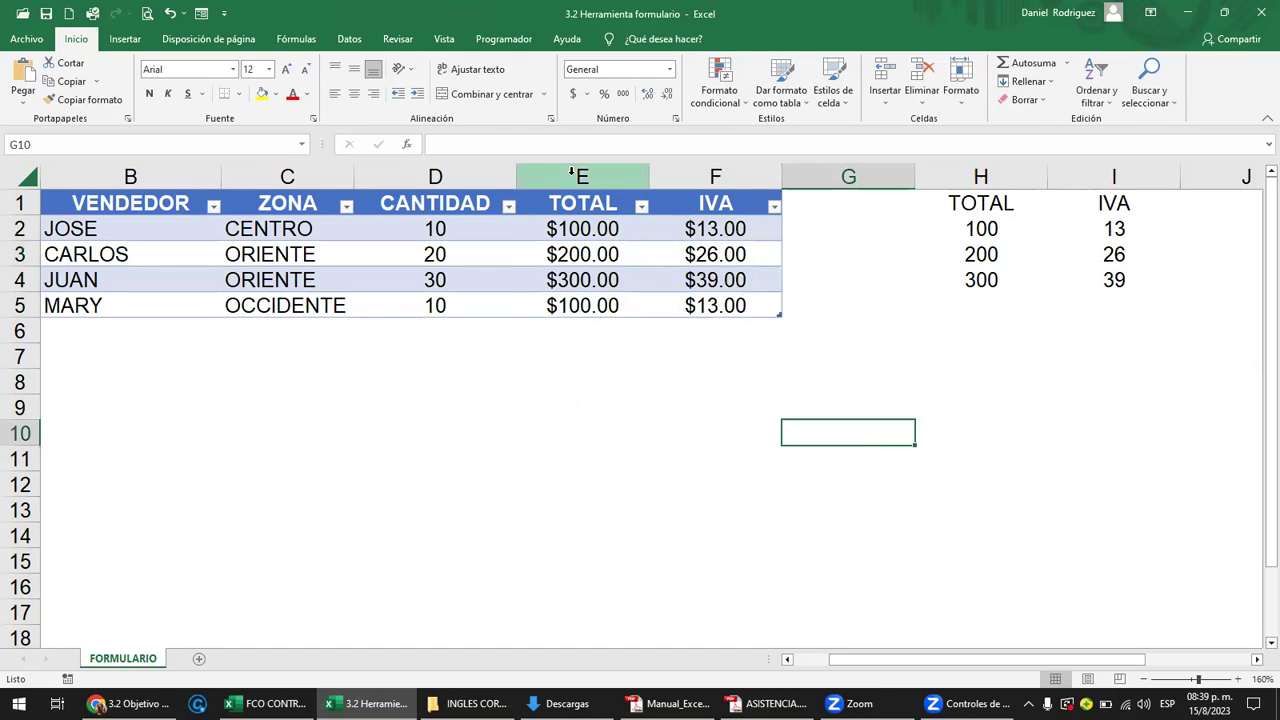
Select the side range's TOTAL column H as a whole column.
click(570, 175)
click(588, 203)
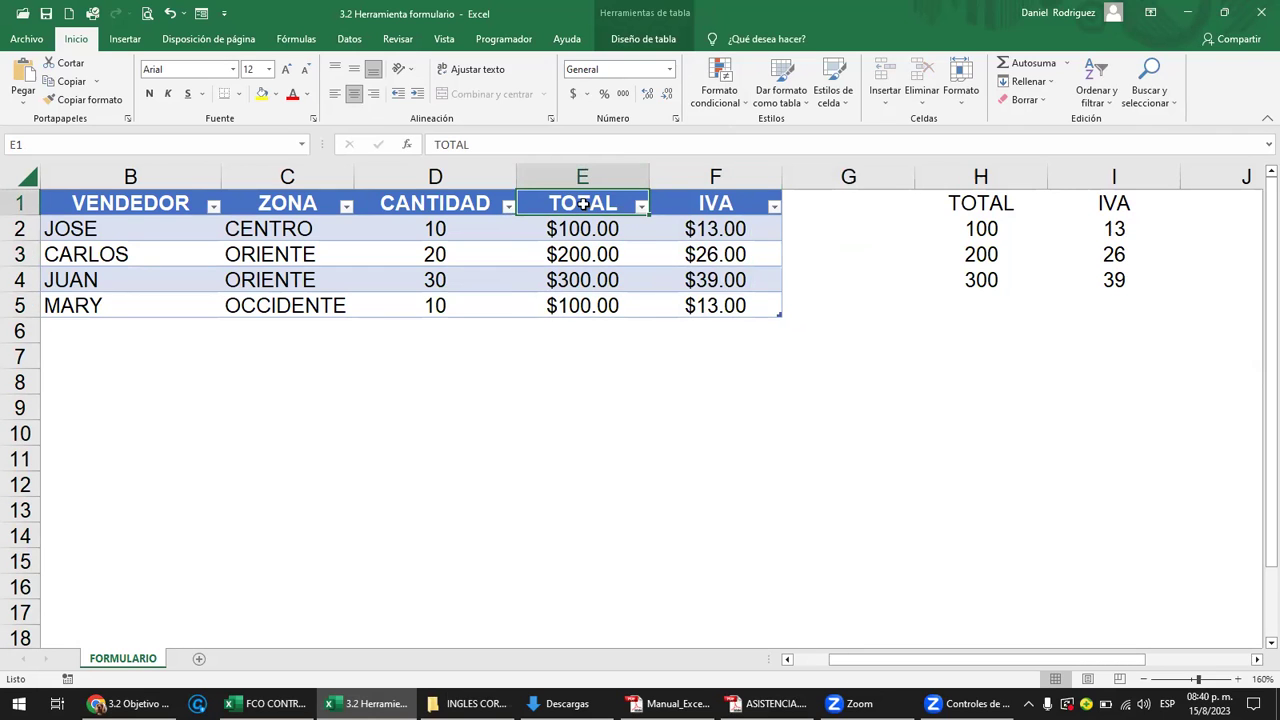
drag(575, 230, 580, 303)
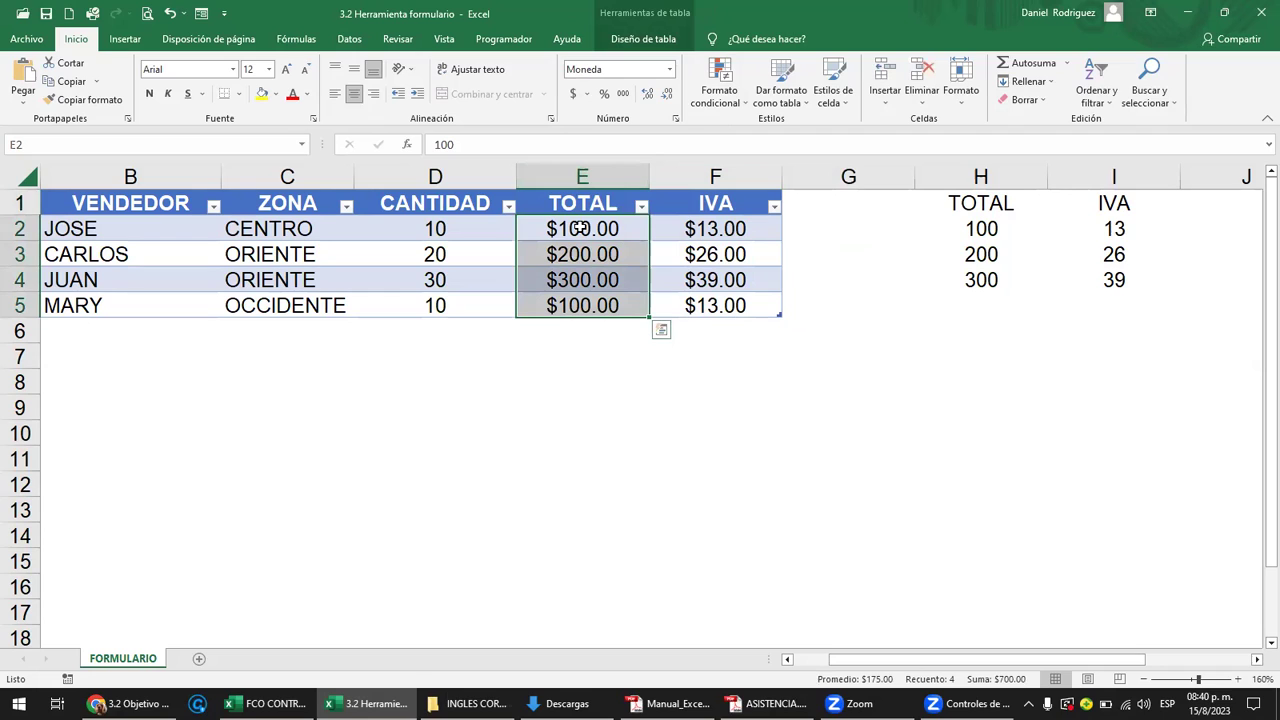
click(580, 204)
click(582, 175)
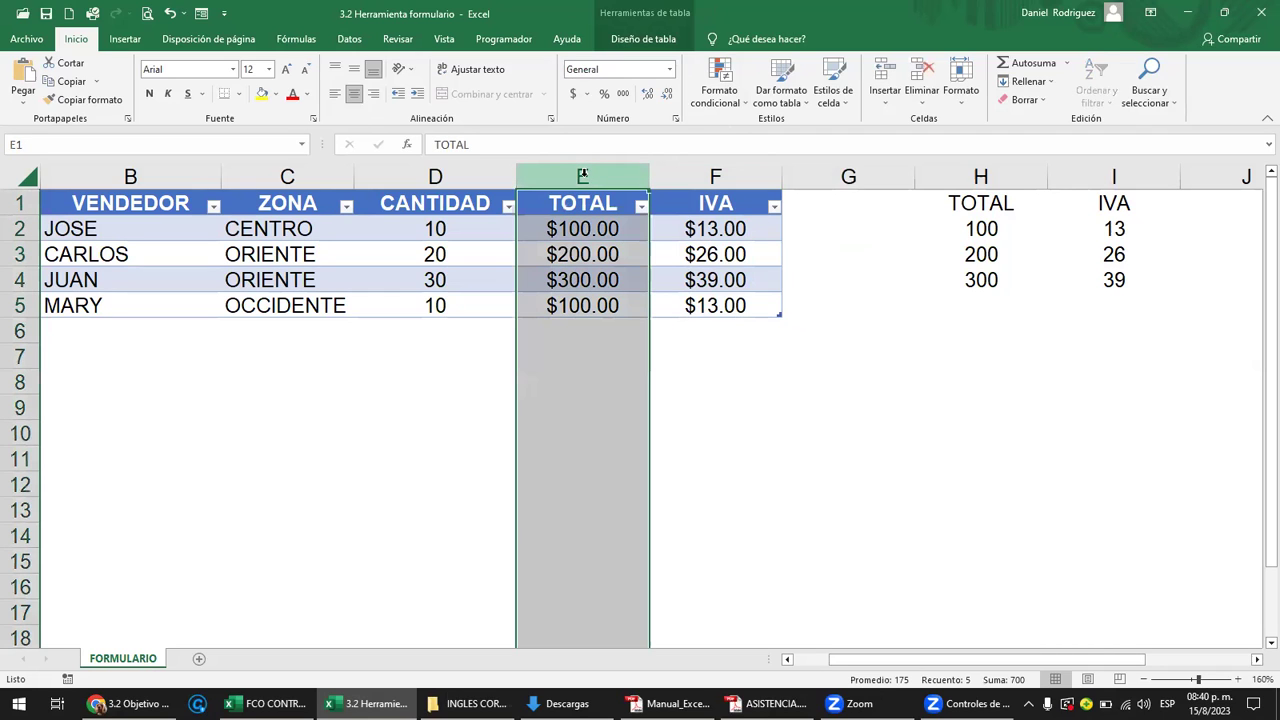
click(833, 214)
Insert an empty column at H to shift the side range one column right.
click(949, 168)
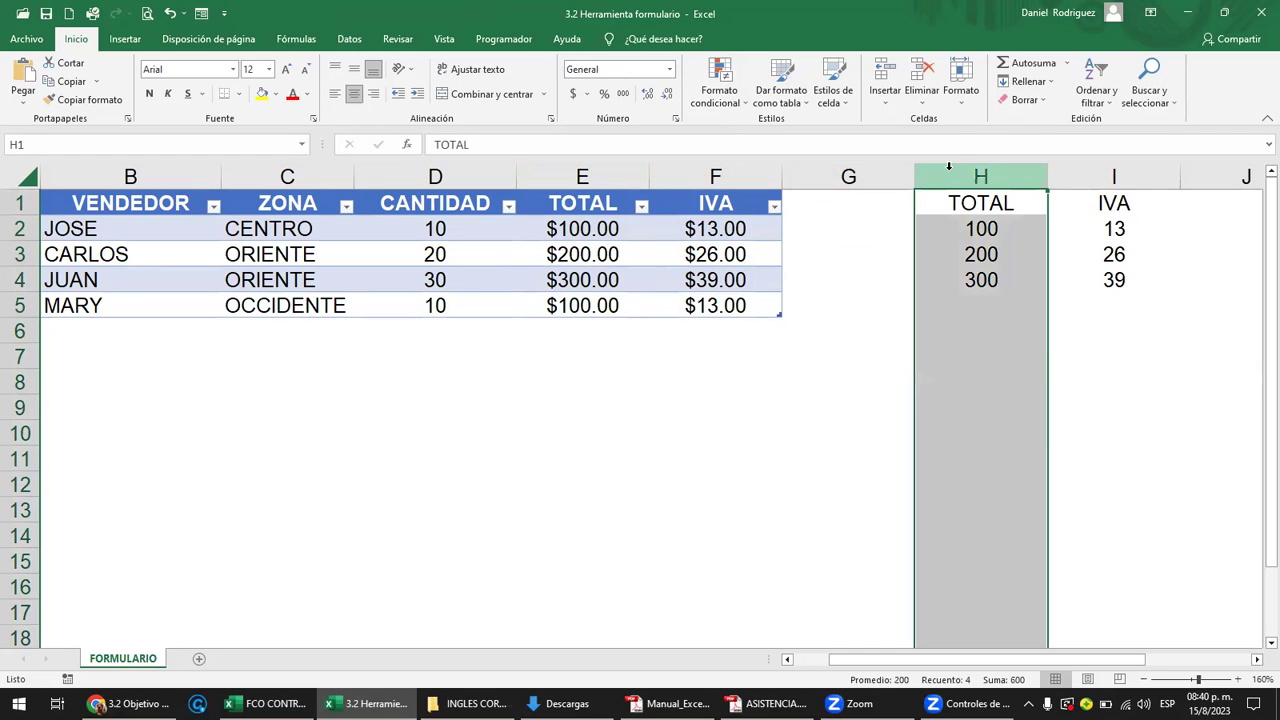
right_click(949, 168)
click(1024, 310)
click(846, 210)
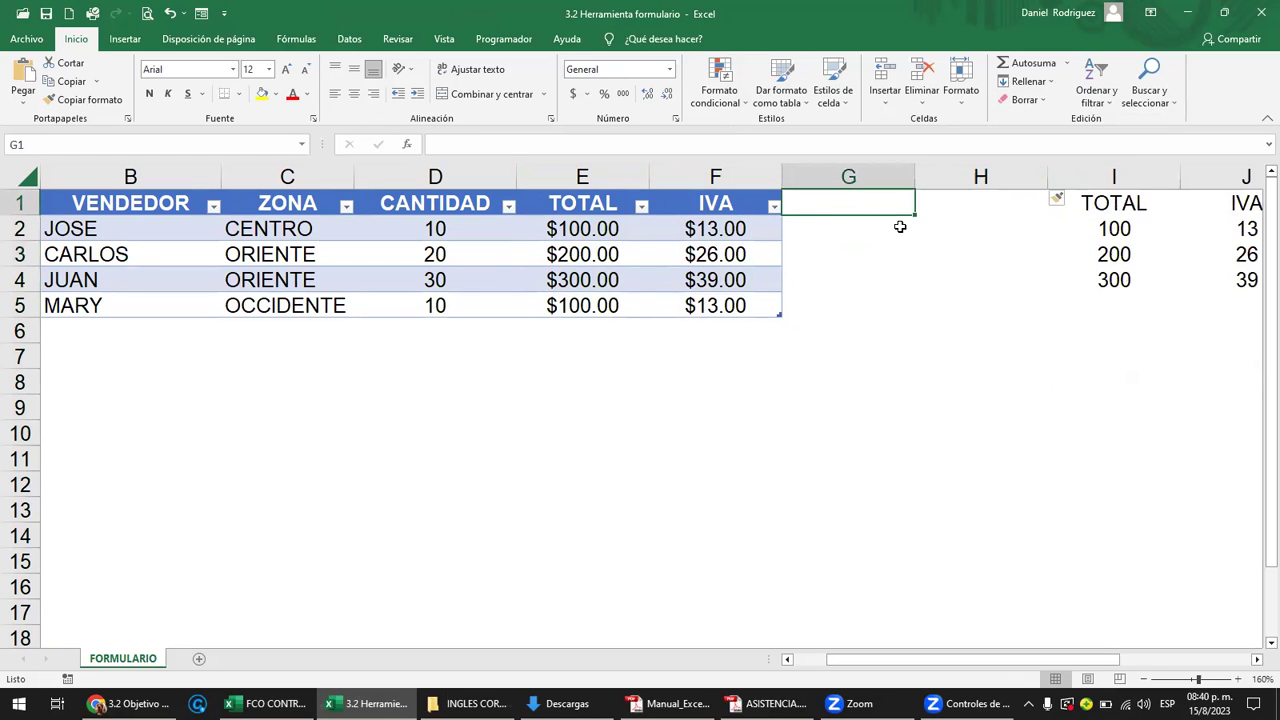
text(FLETE)
key(Return)
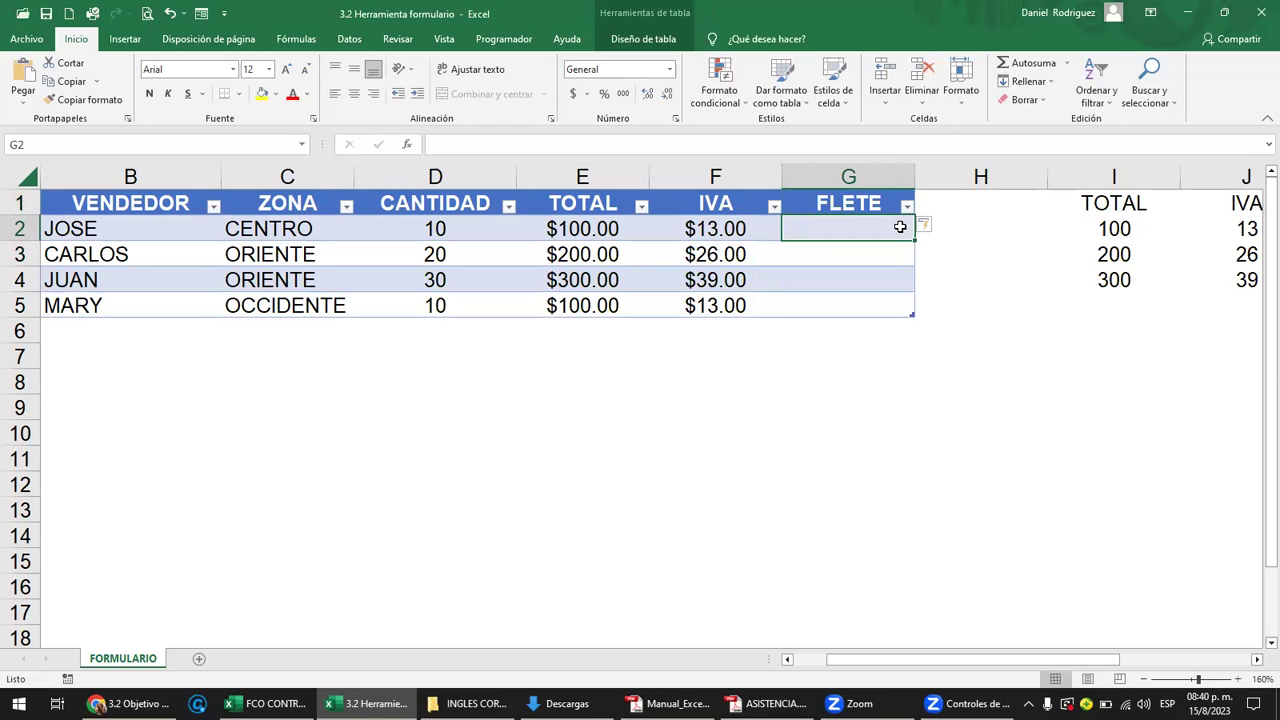
text(=)
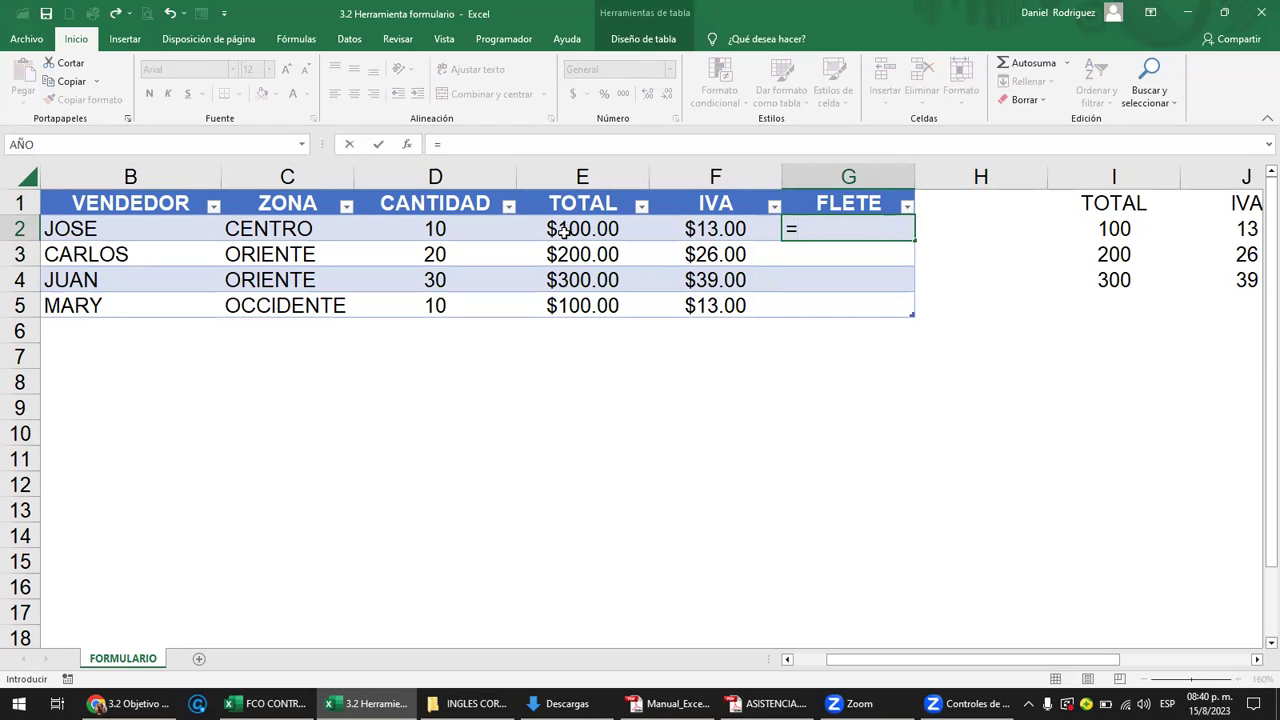
click(565, 231)
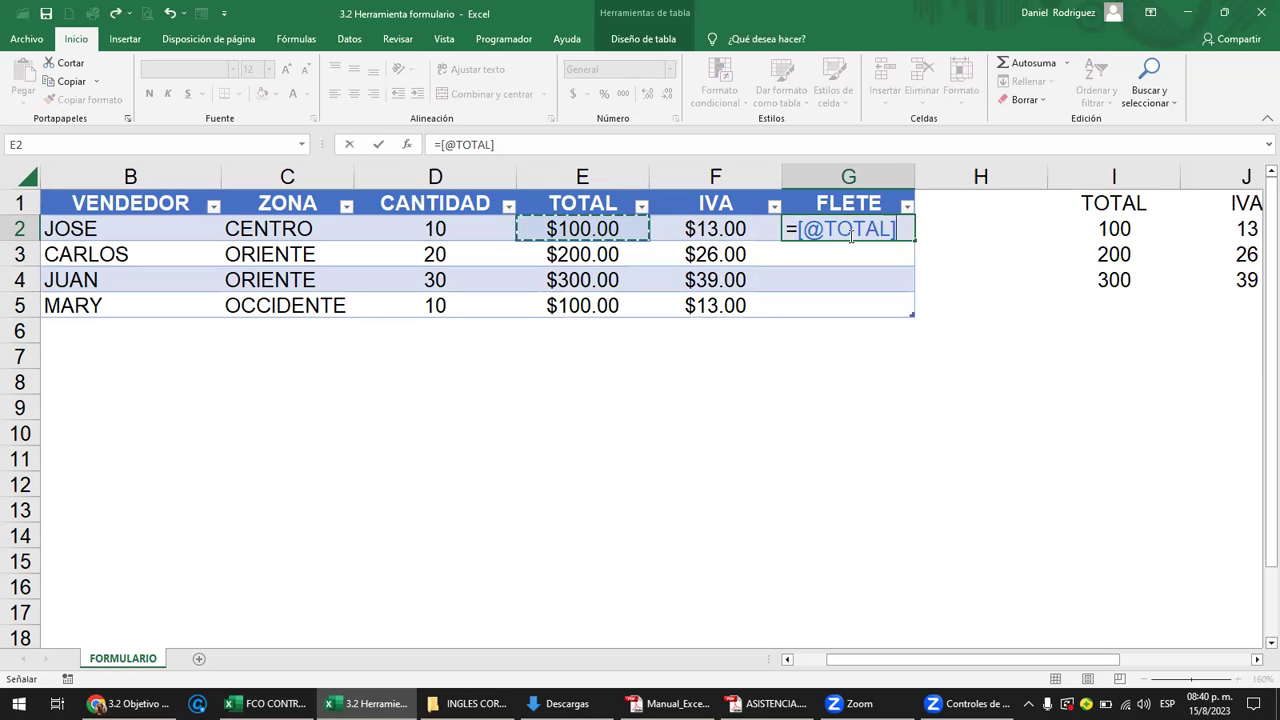
text(+)
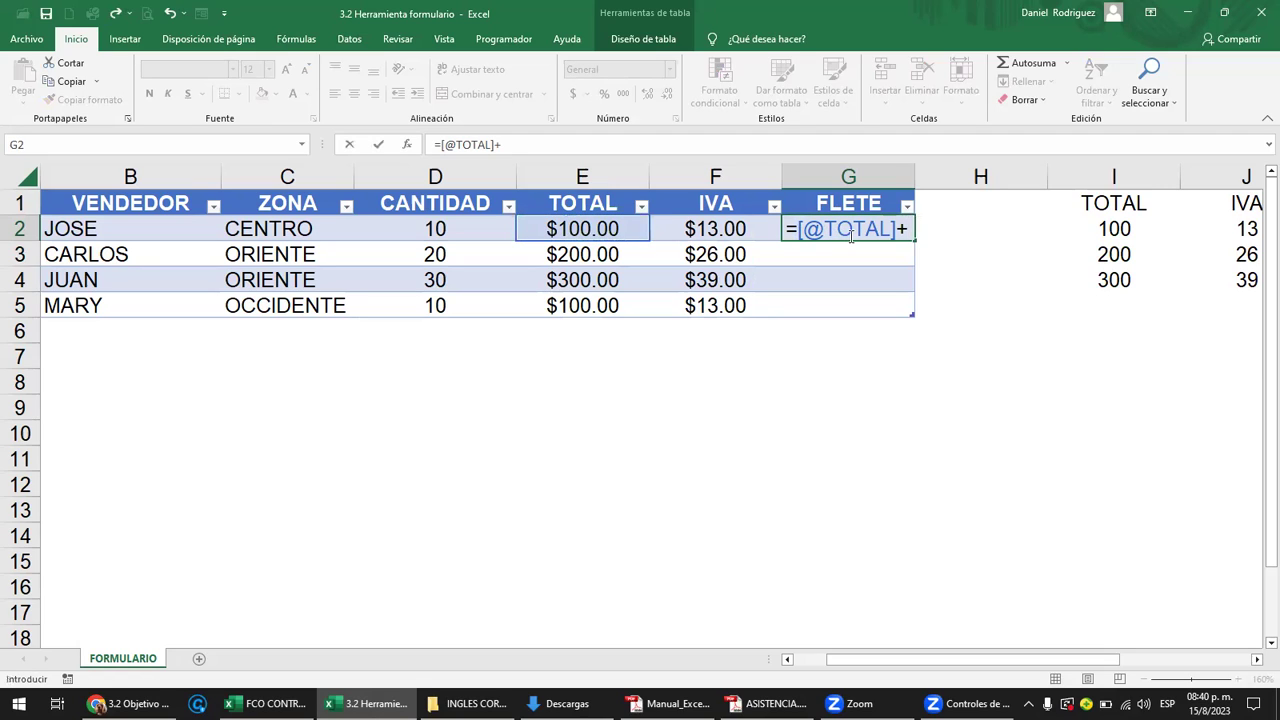
text(10)
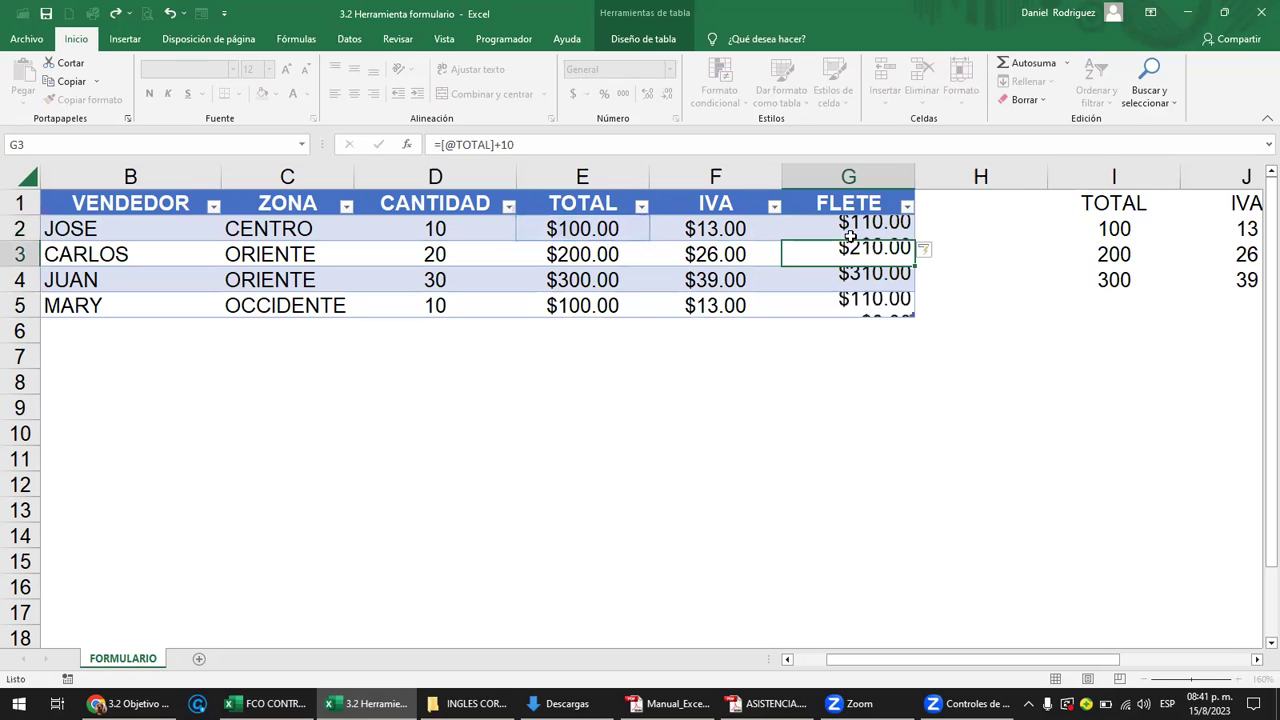
key(Return)
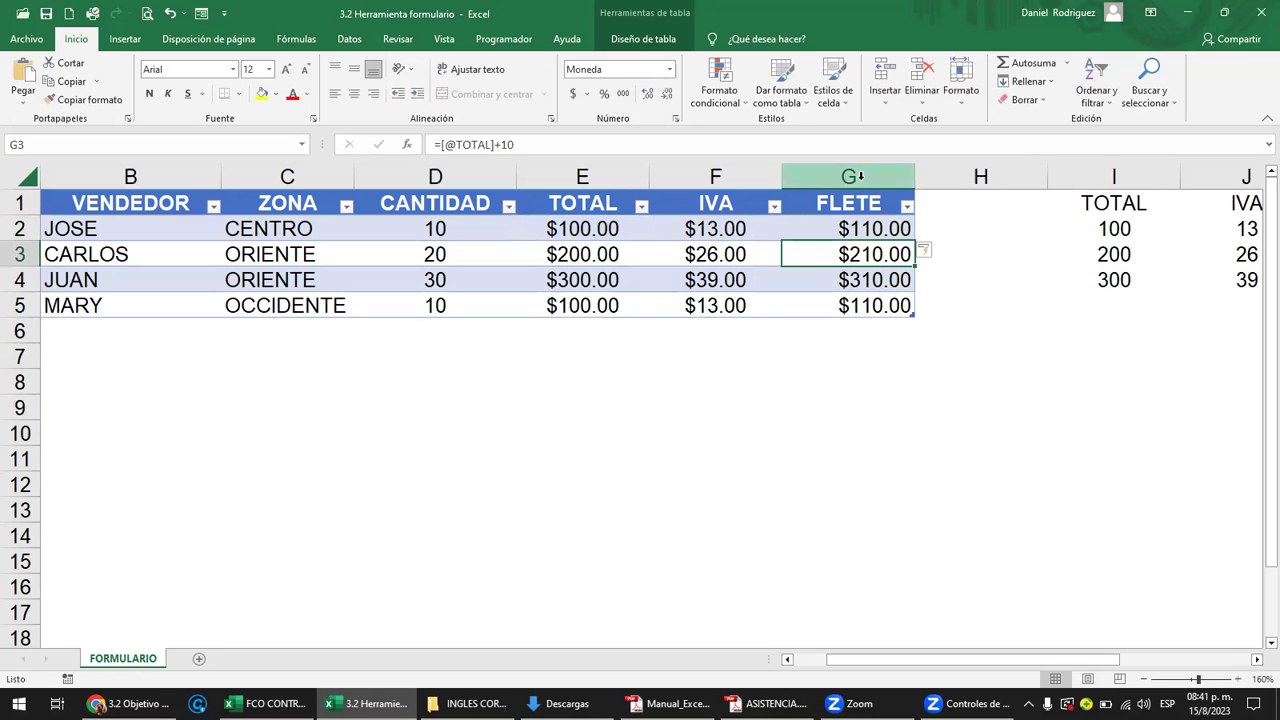
click(1040, 222)
key(Right)
Enter the header FELTE in K1 and the formula =I2+10 in K2.
key(Right)
key(Right)
key(Right)
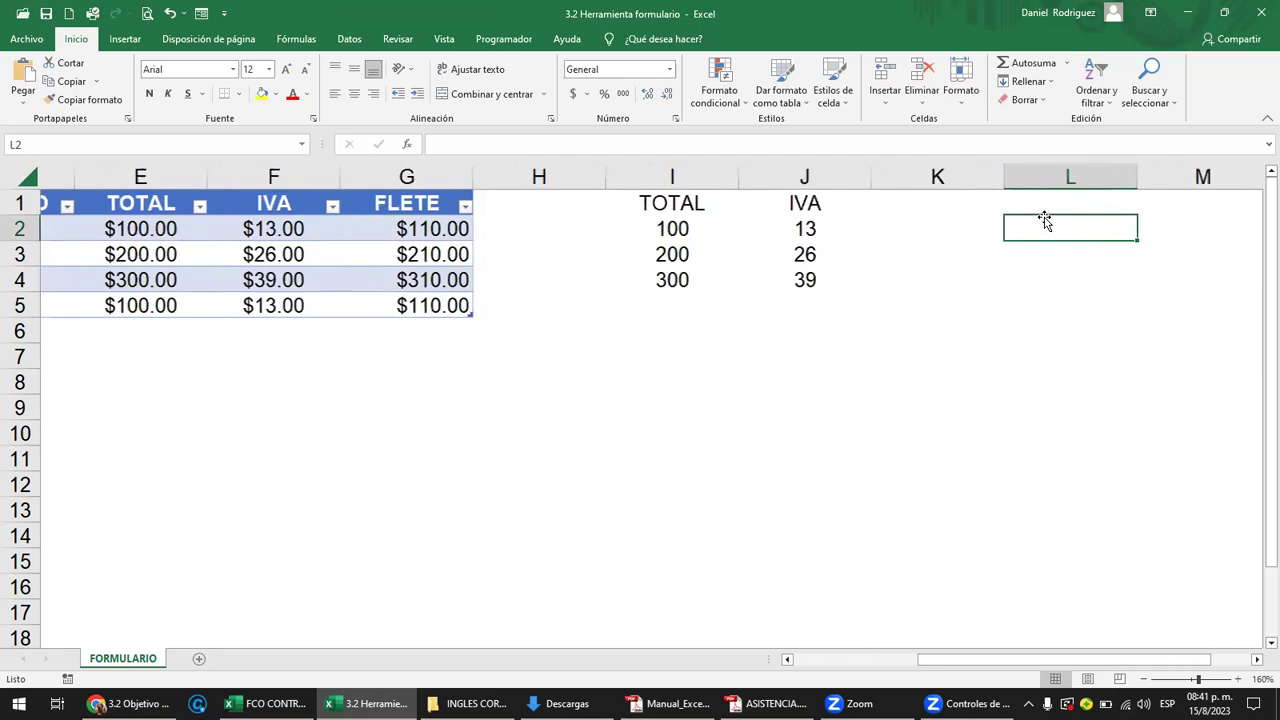
key(Left)
key(Left)
key(Up)
key(Right)
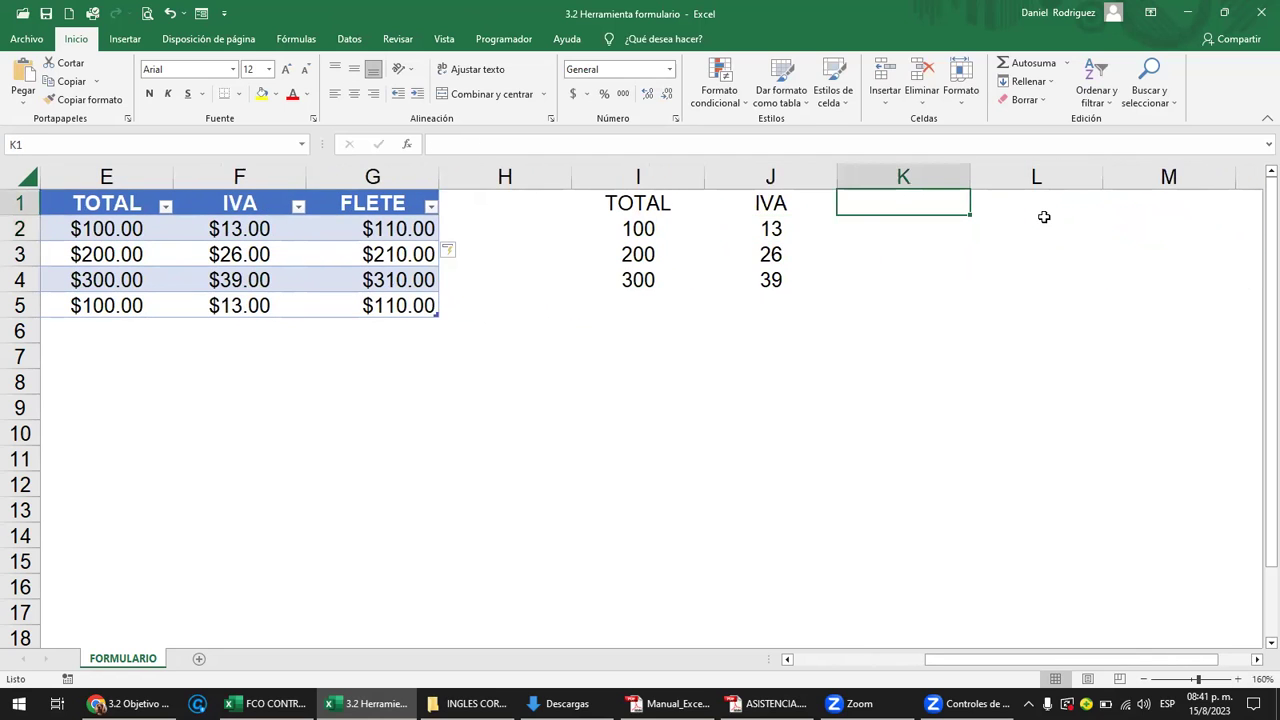
text(FELTE)
key(Return)
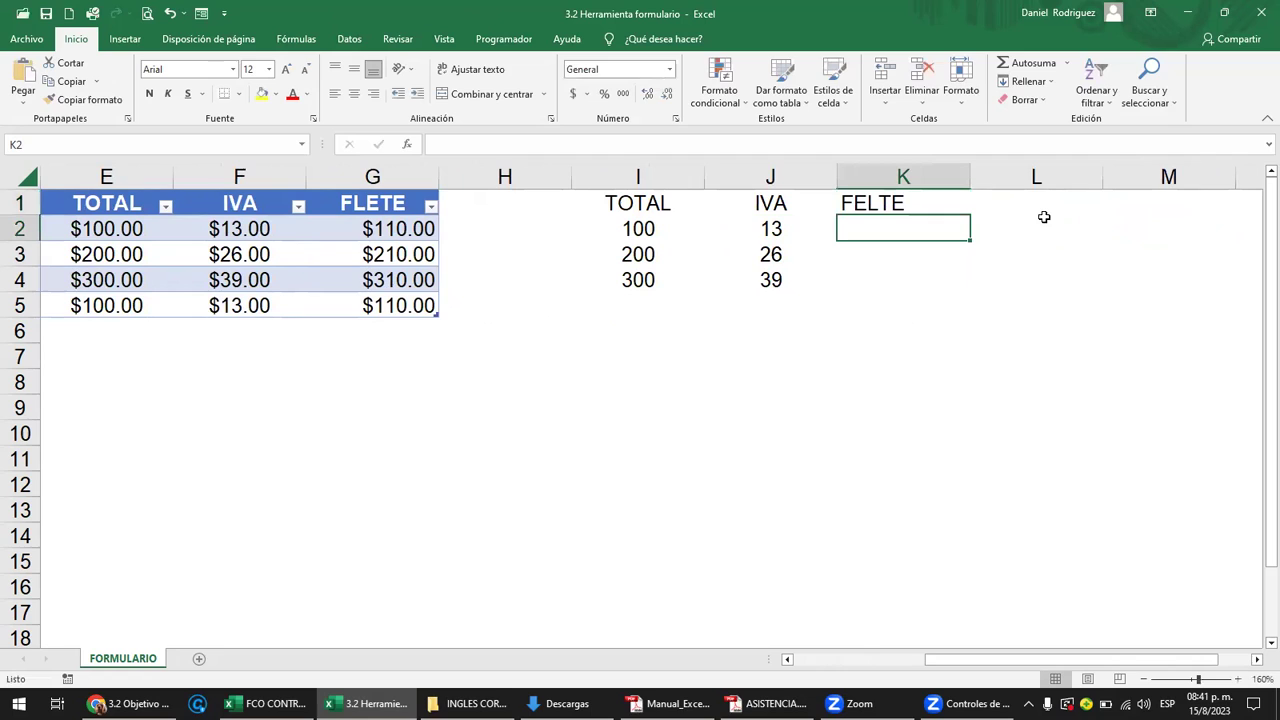
text(=)
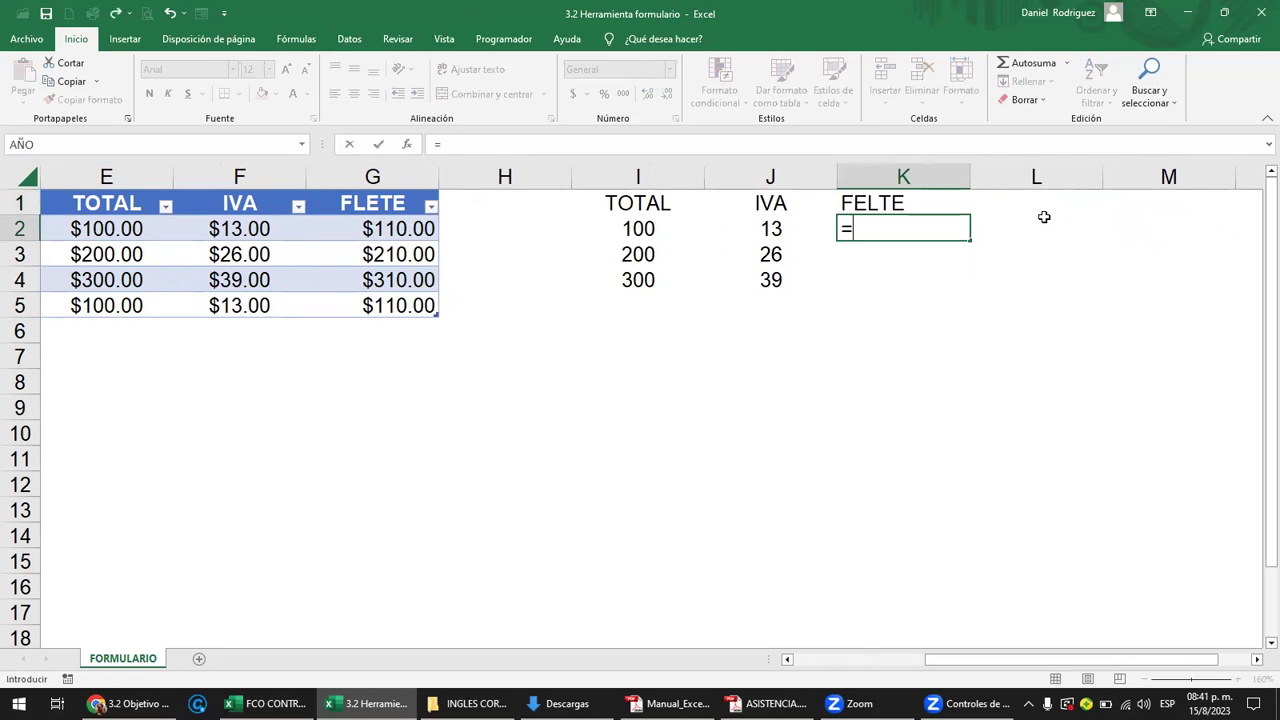
key(Left)
key(Left)
text(+)
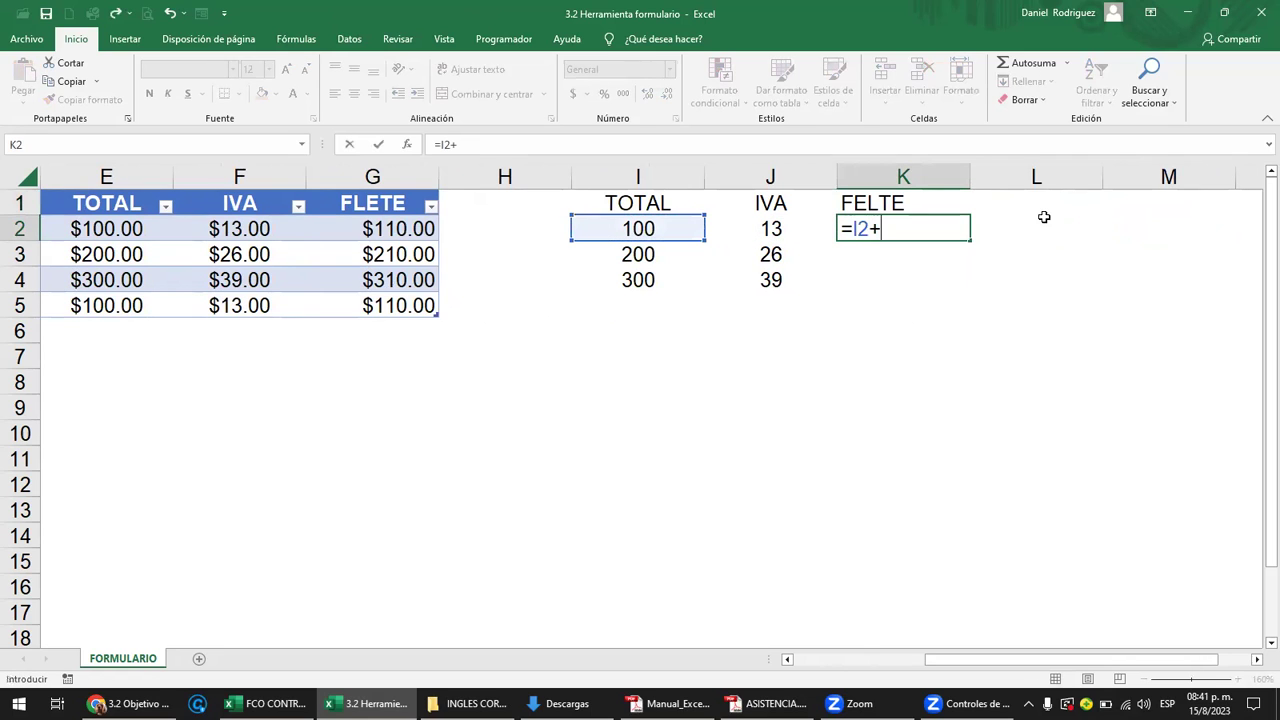
text(10)
key(Return)
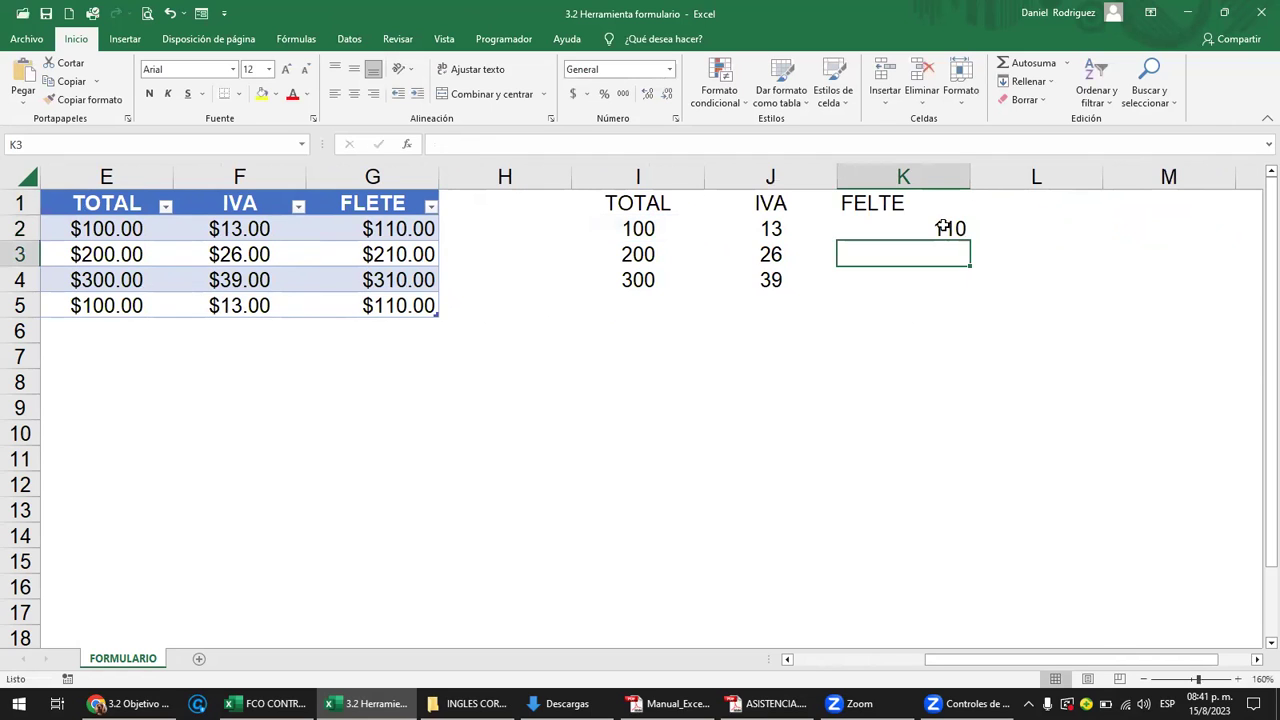
Fill the FELTE formula down to K4 and verify the copied formulas in K3 and K4.
click(943, 227)
drag(970, 240, 963, 287)
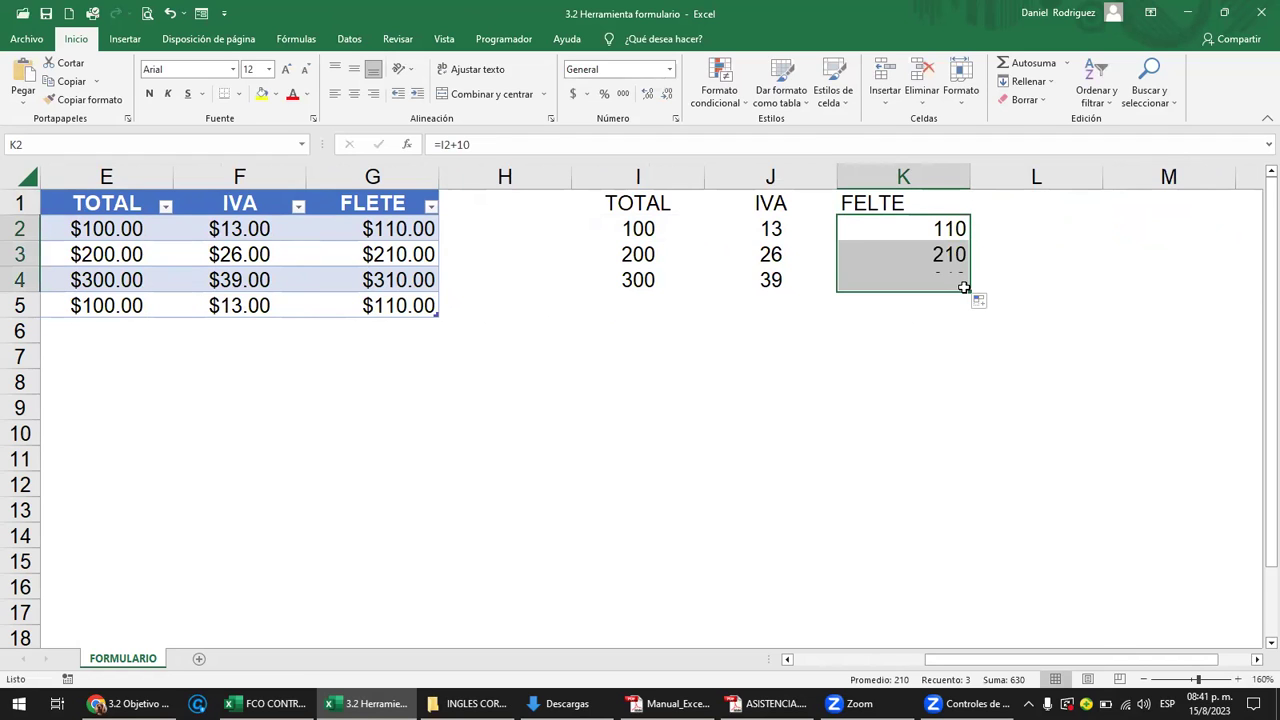
click(910, 254)
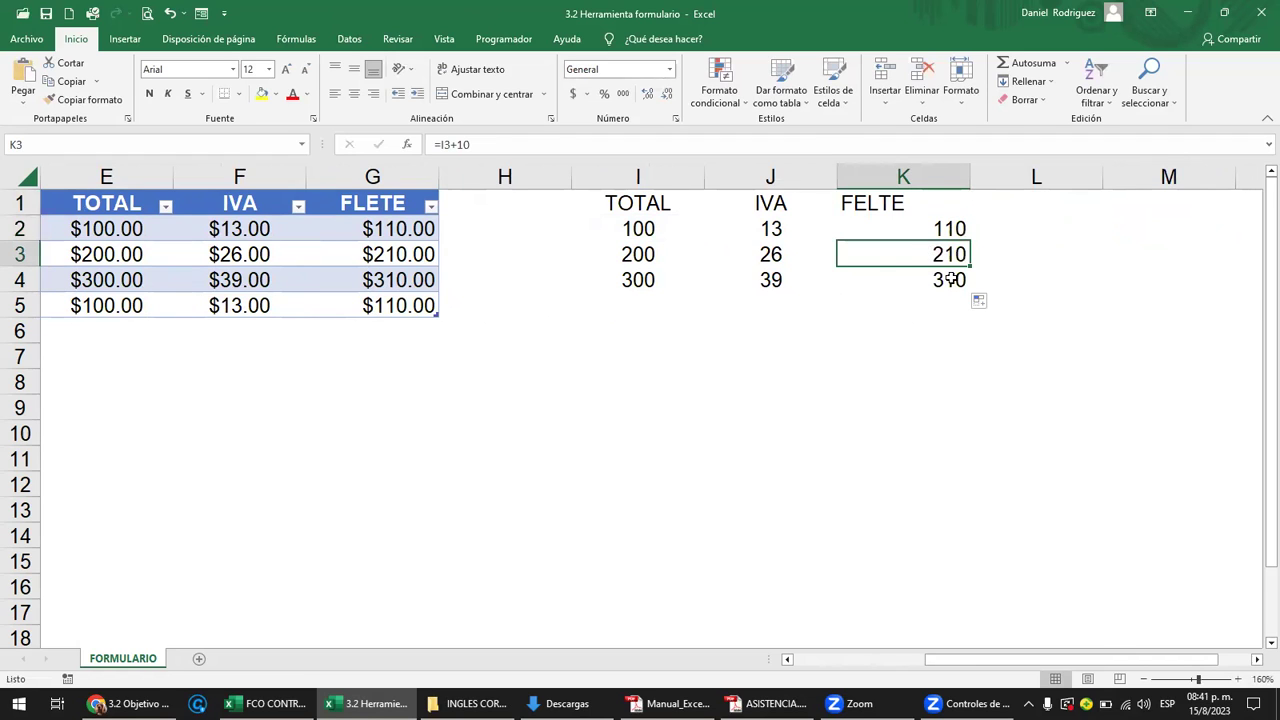
key(F2)
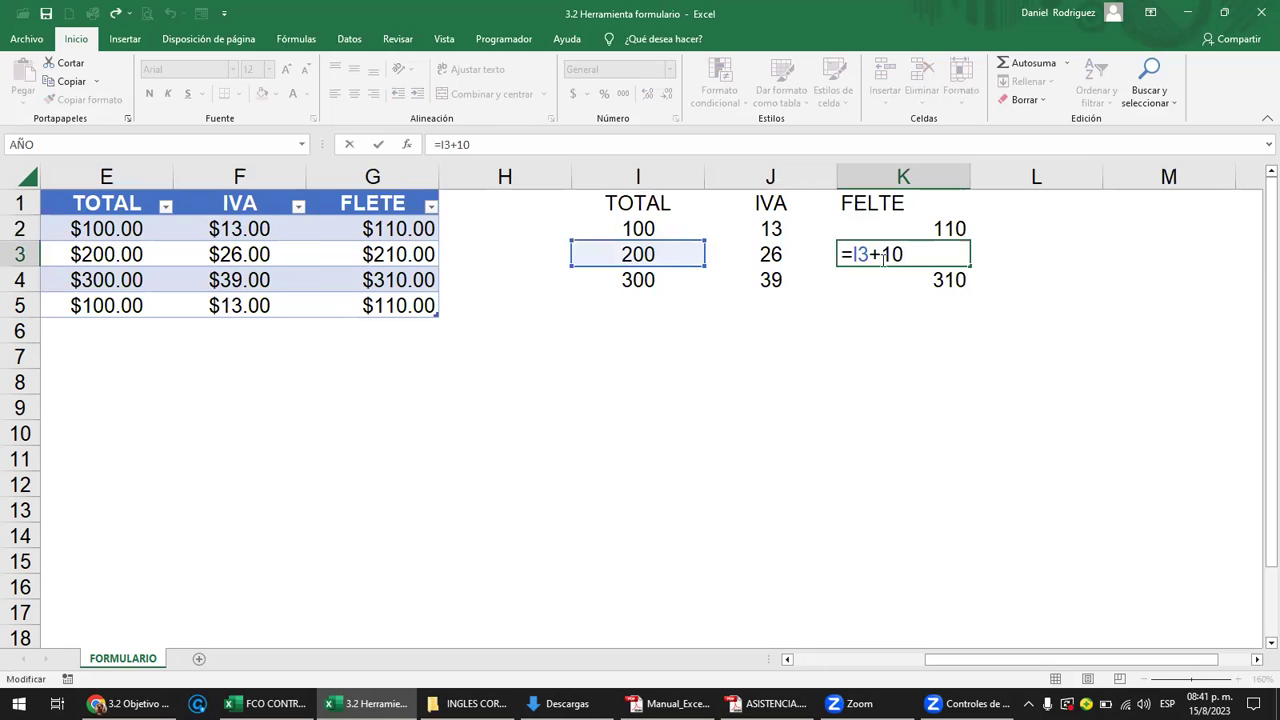
key(Escape)
click(846, 278)
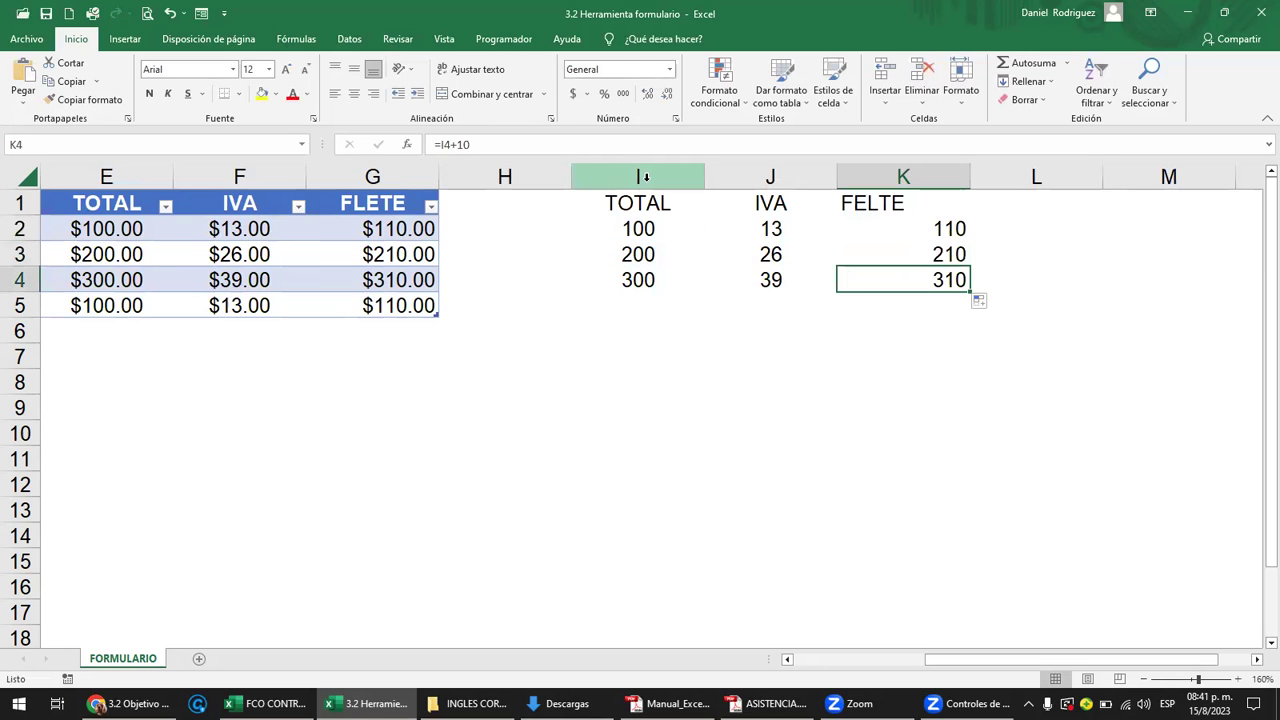
Enter =SUMA(I2:I4) in I7, correcting the range from J2:J4, to total 600.
drag(645, 176, 923, 181)
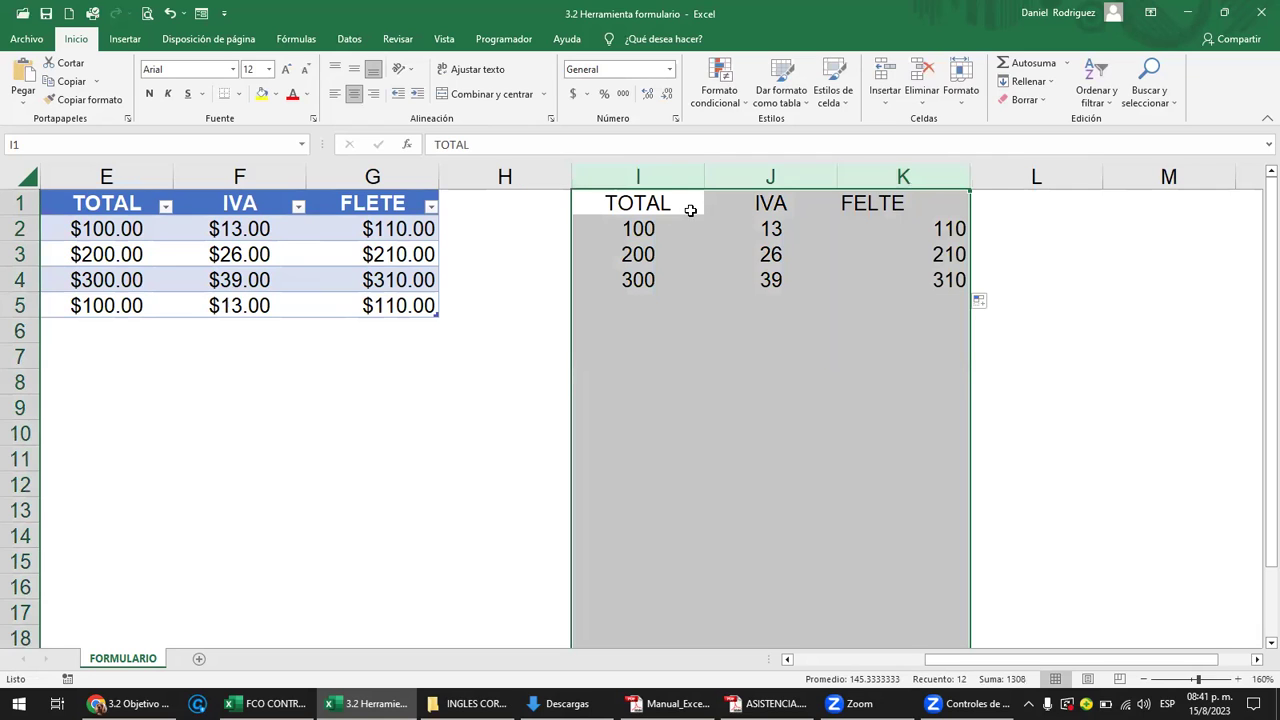
drag(640, 205, 911, 284)
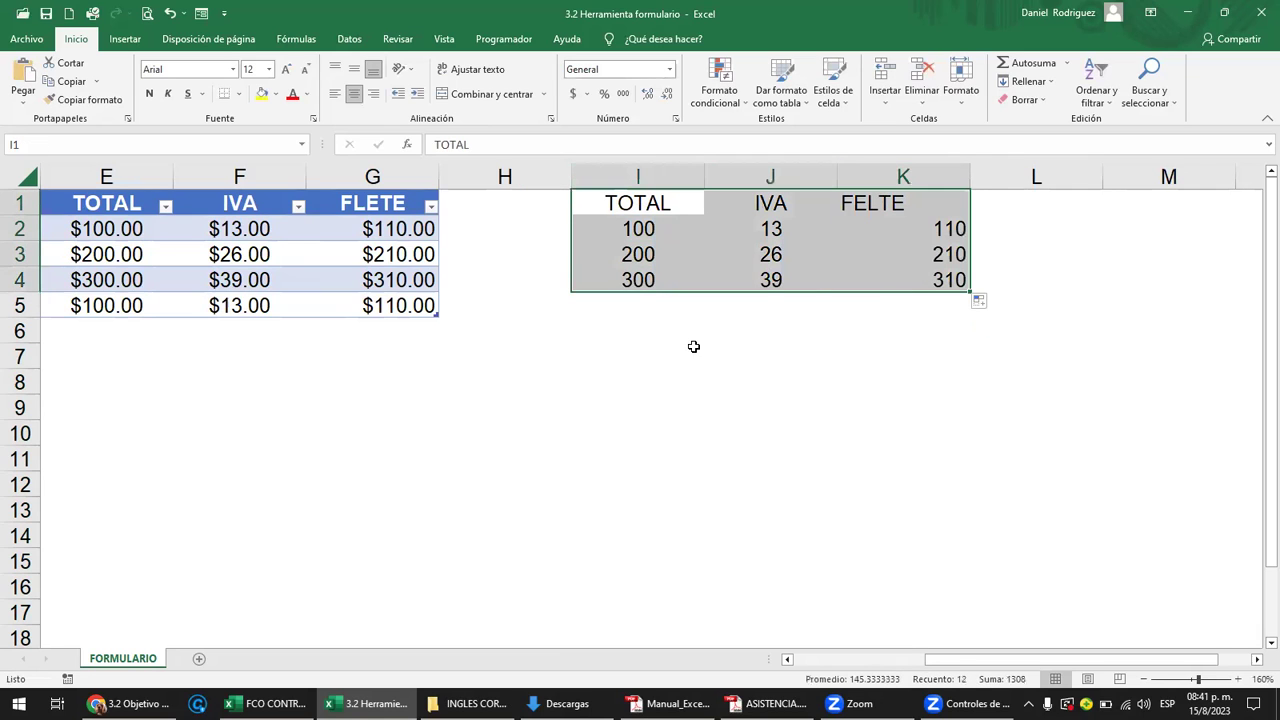
click(629, 357)
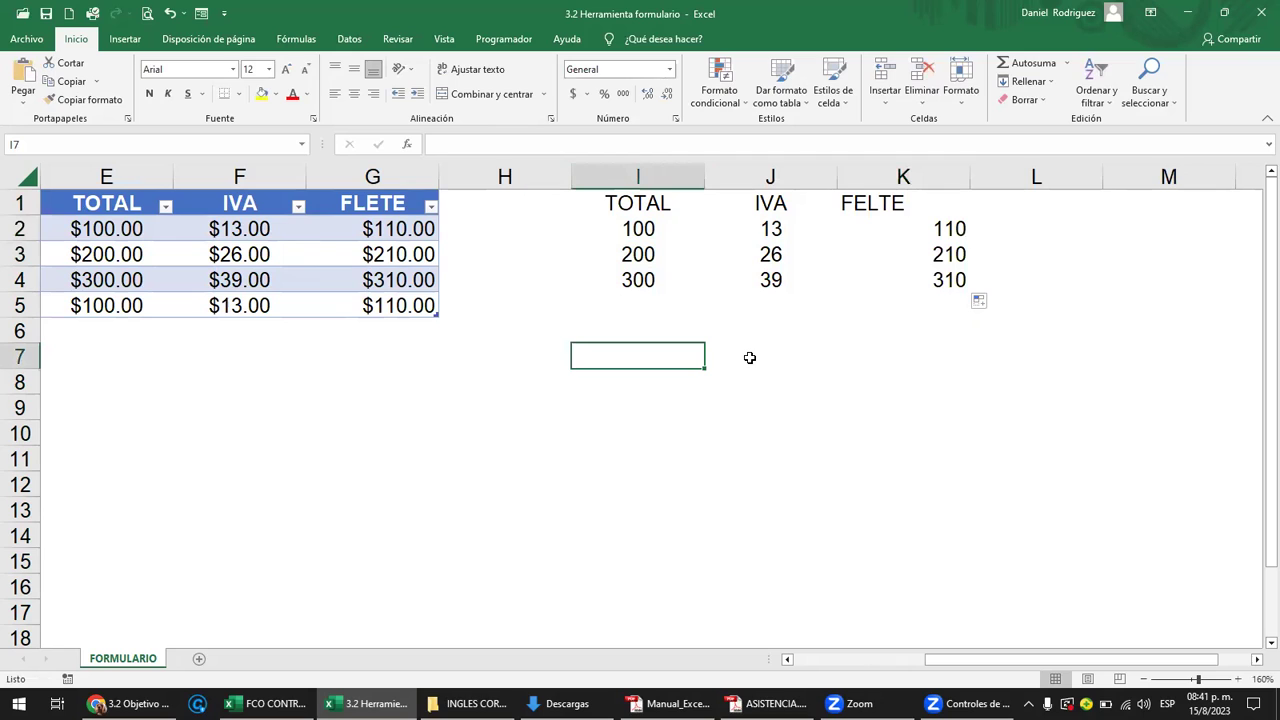
text(=S)
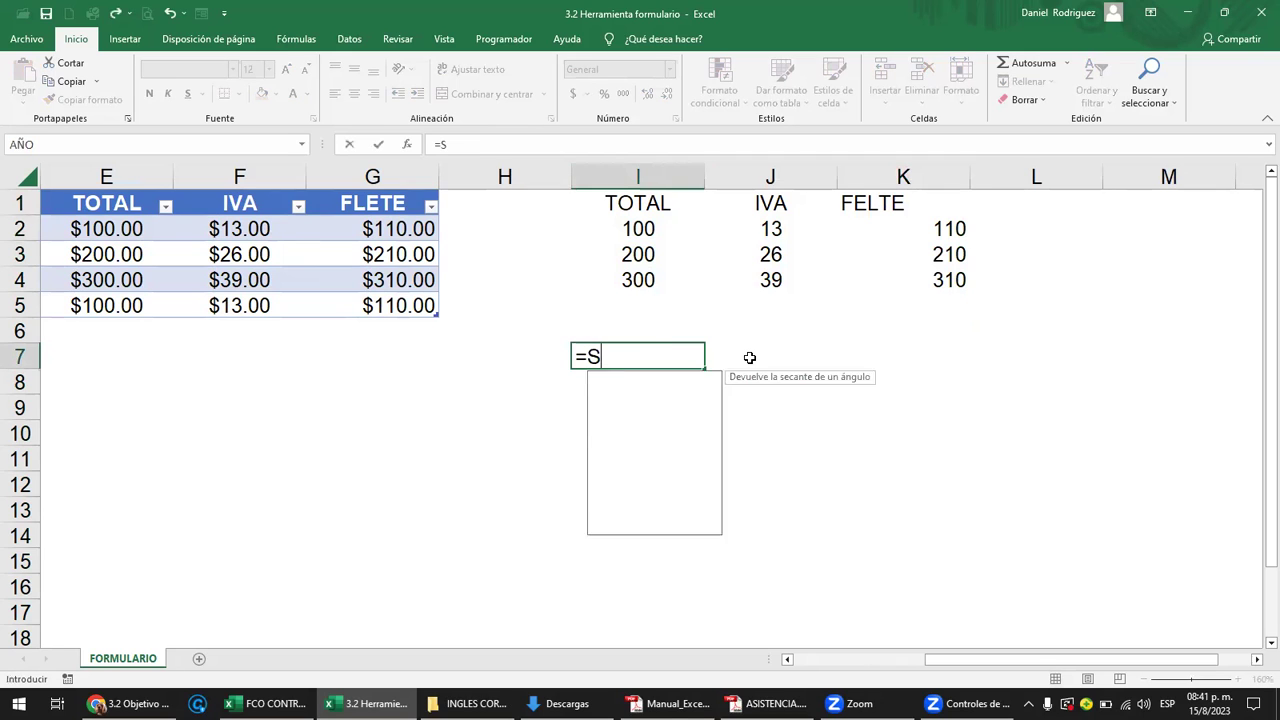
text(UMA()
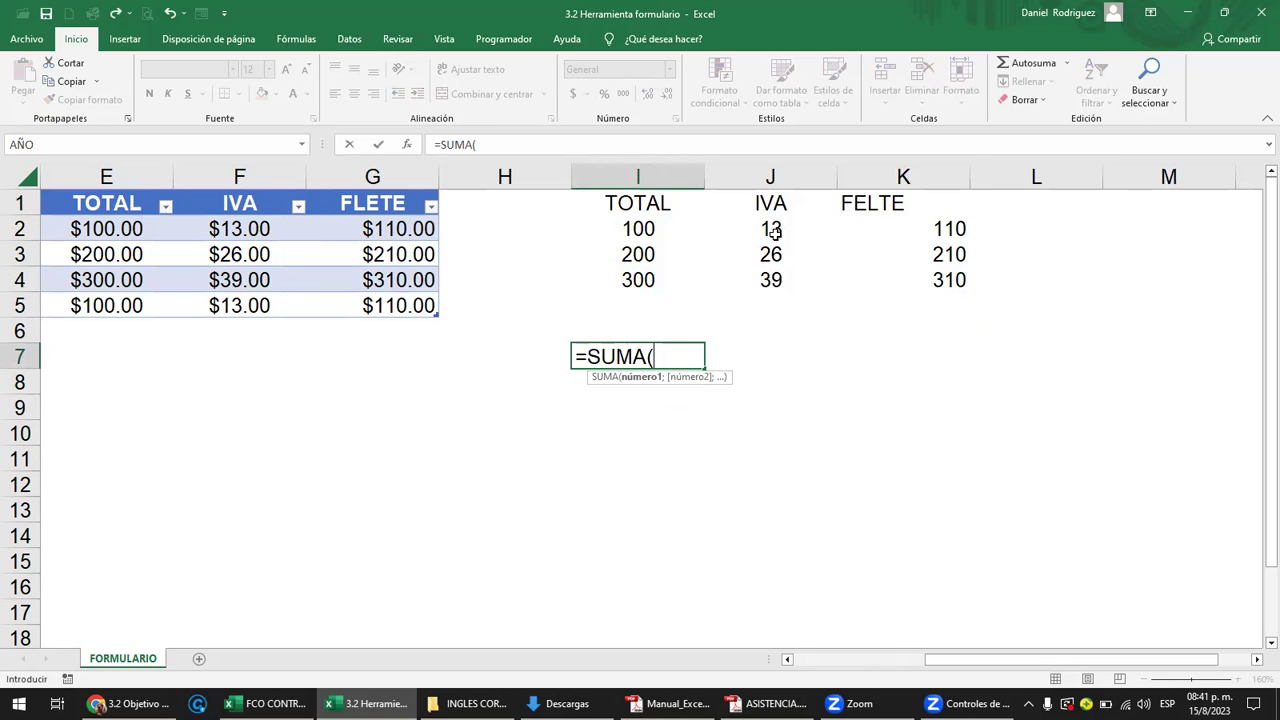
drag(771, 228, 771, 275)
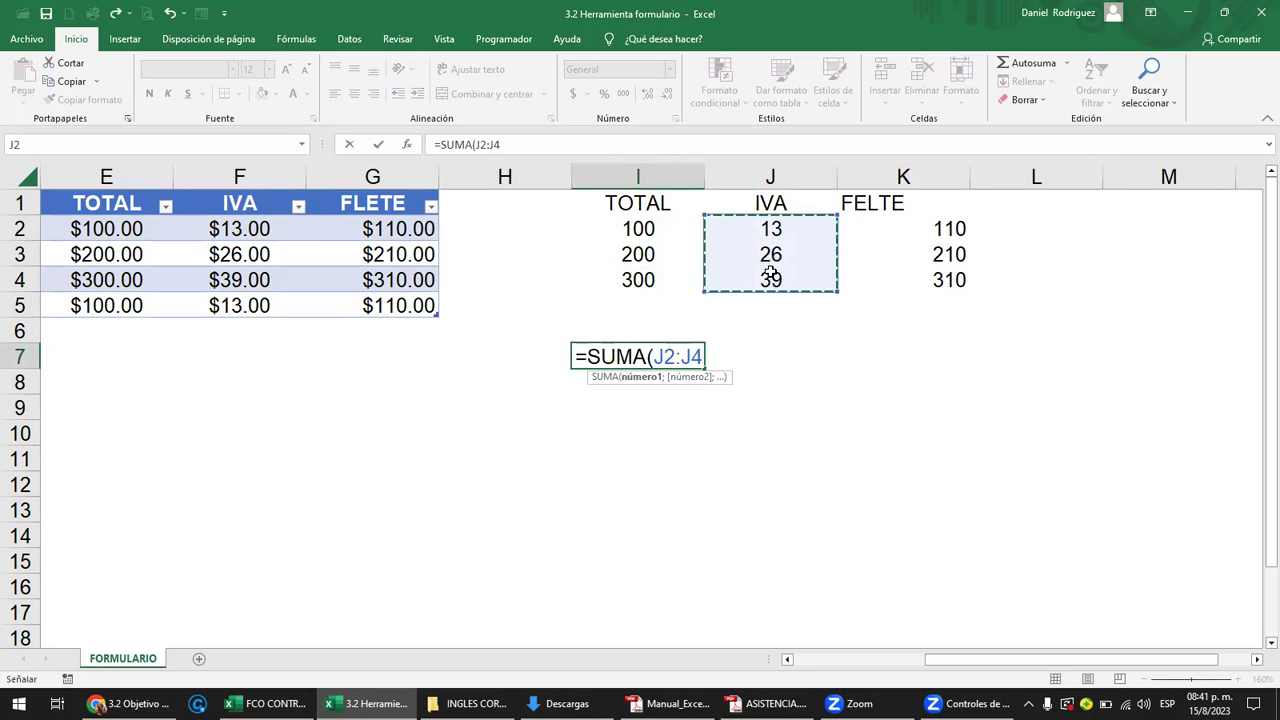
key(Return)
key(Up)
key(F2)
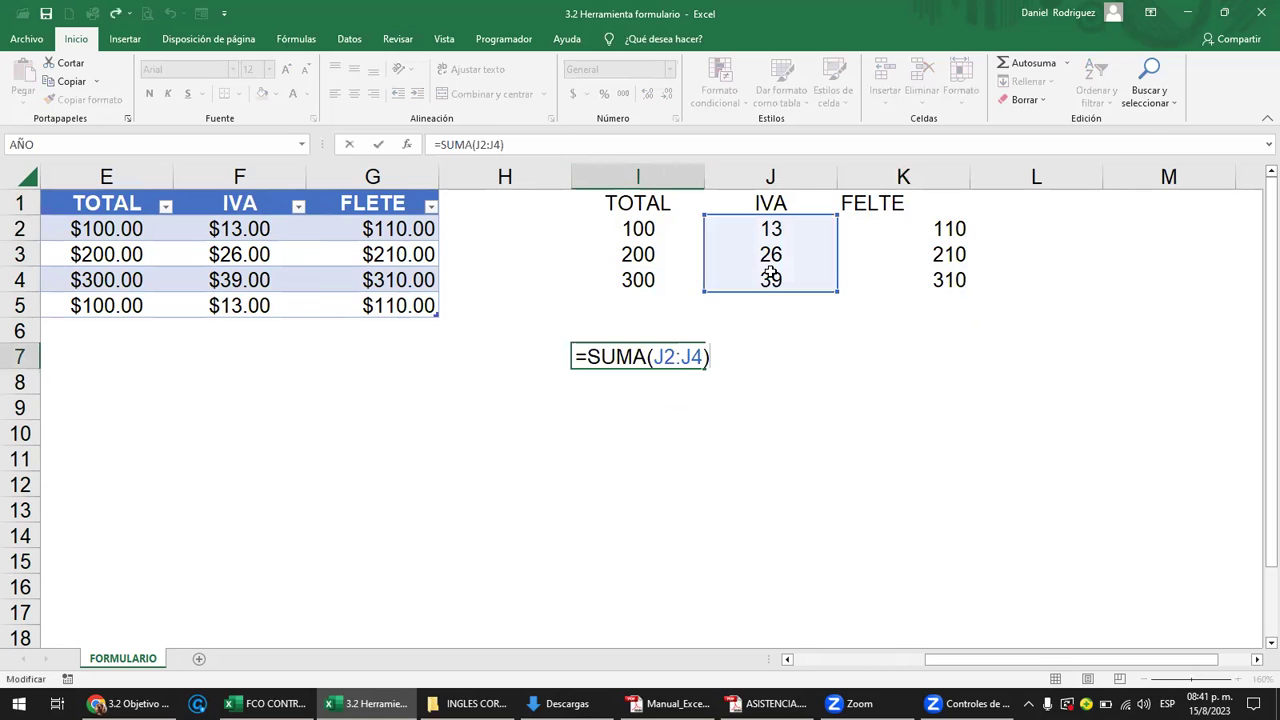
key(Escape)
key(F2)
drag(791, 290, 667, 284)
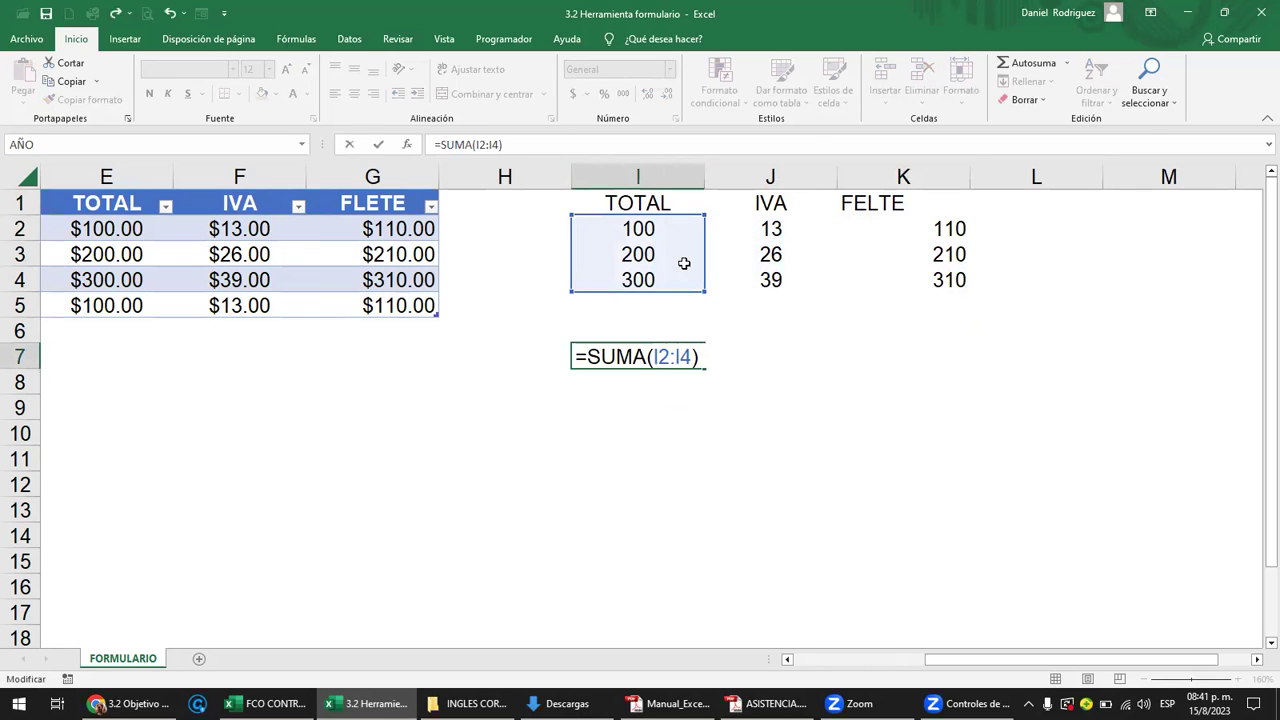
key(Return)
Copy the I7 sum formula into J7:K7.
key(Up)
key(ctrl+c)
key(Right)
key(shift+Right)
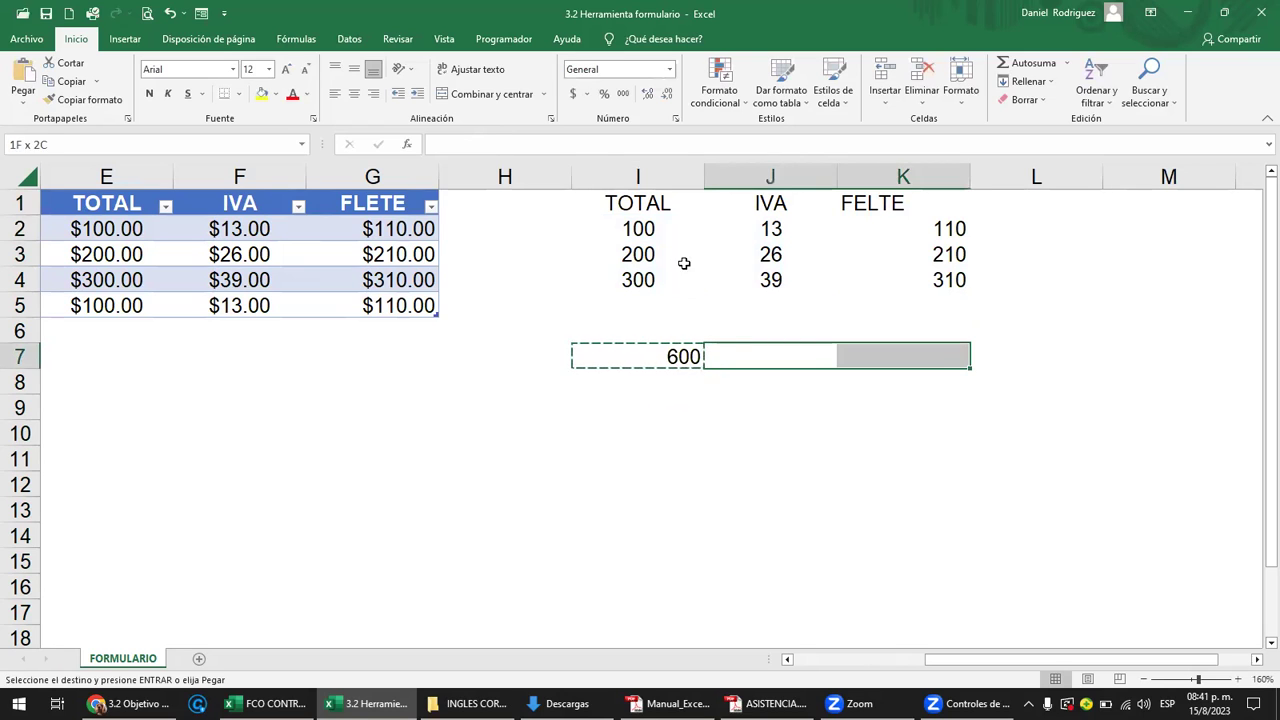
key(ctrl+v)
Verify the sum formulas in I7, J7 and K7 (600, 78, 630).
click(665, 347)
key(F2)
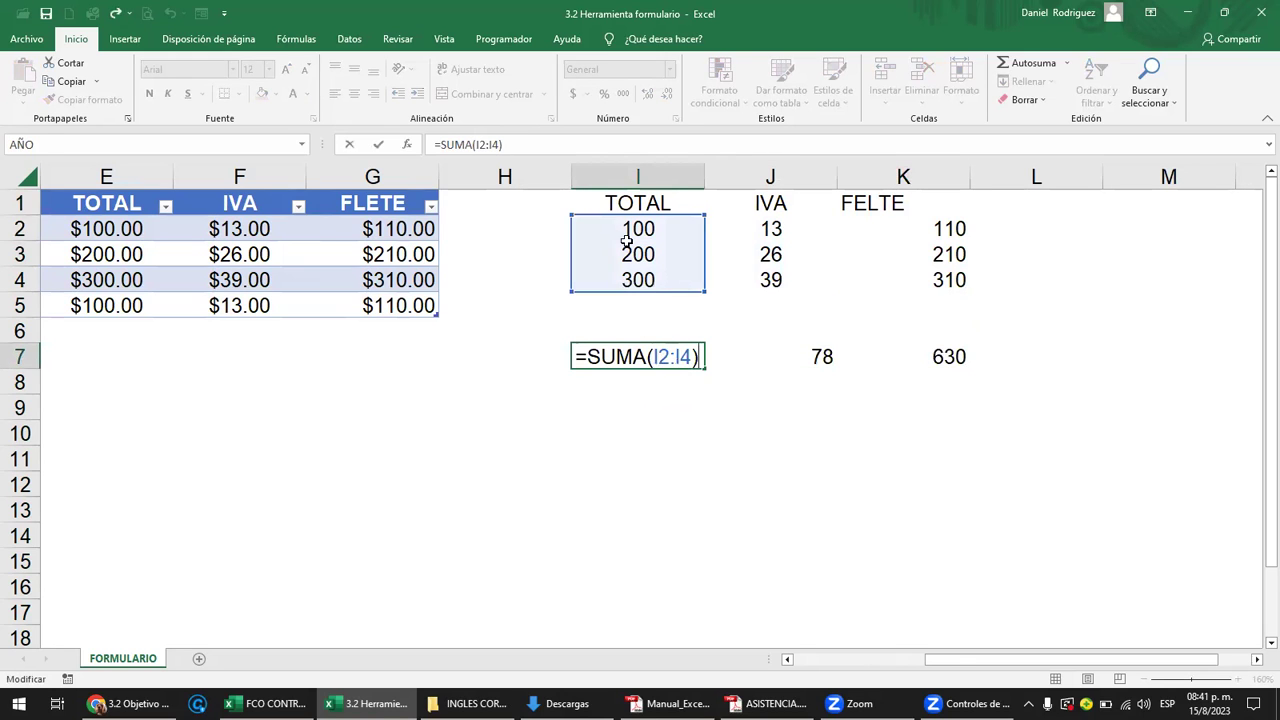
key(Escape)
click(800, 350)
key(F2)
key(Escape)
click(905, 357)
key(F2)
key(Escape)
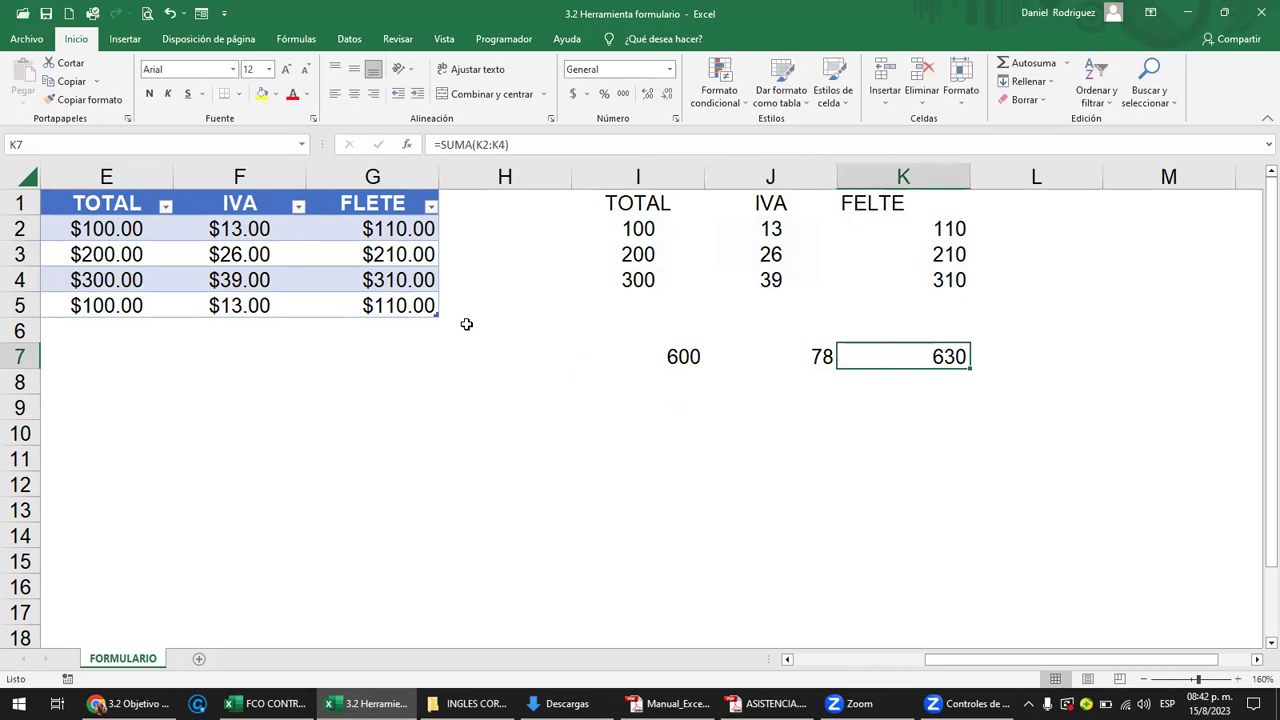
click(449, 349)
key(Left)
key(Left)
key(Left)
key(Left)
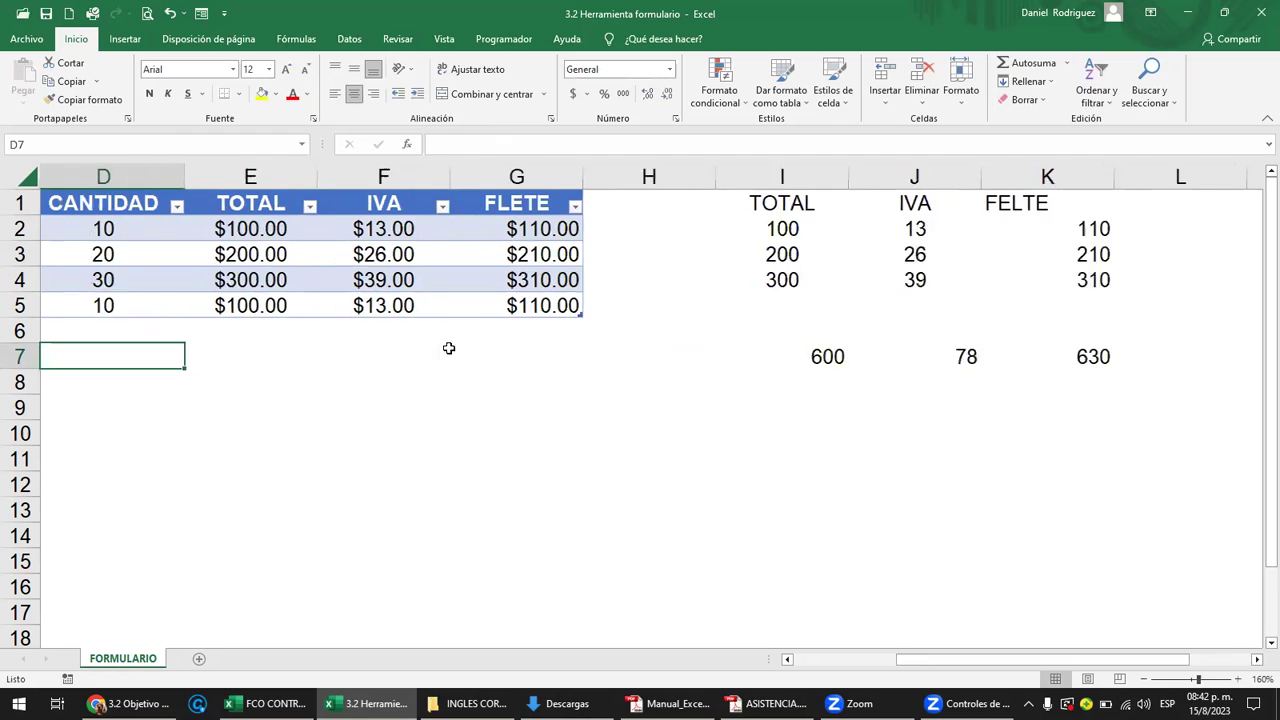
key(Left)
Enter =SUMA(Tabla1[TOTAL]) in E7 for a TOTAL sum of $700.00.
key(Right)
key(Right)
text(=SUMA)
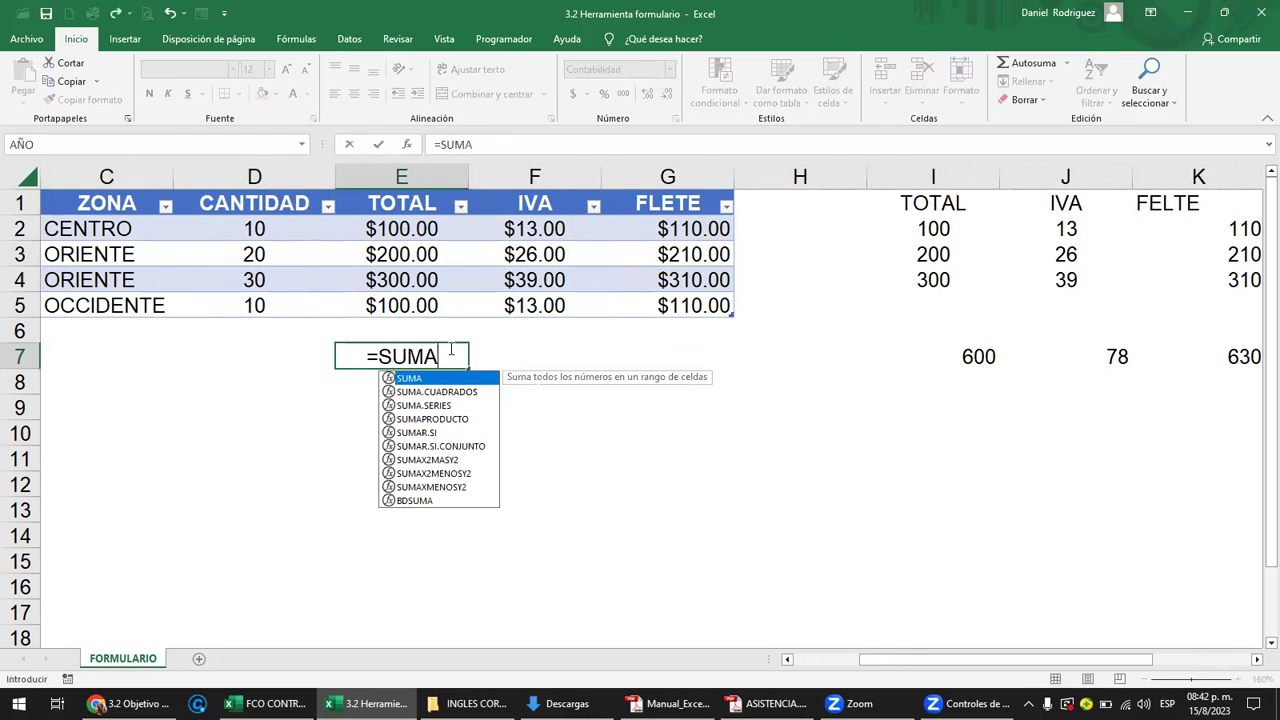
text(()
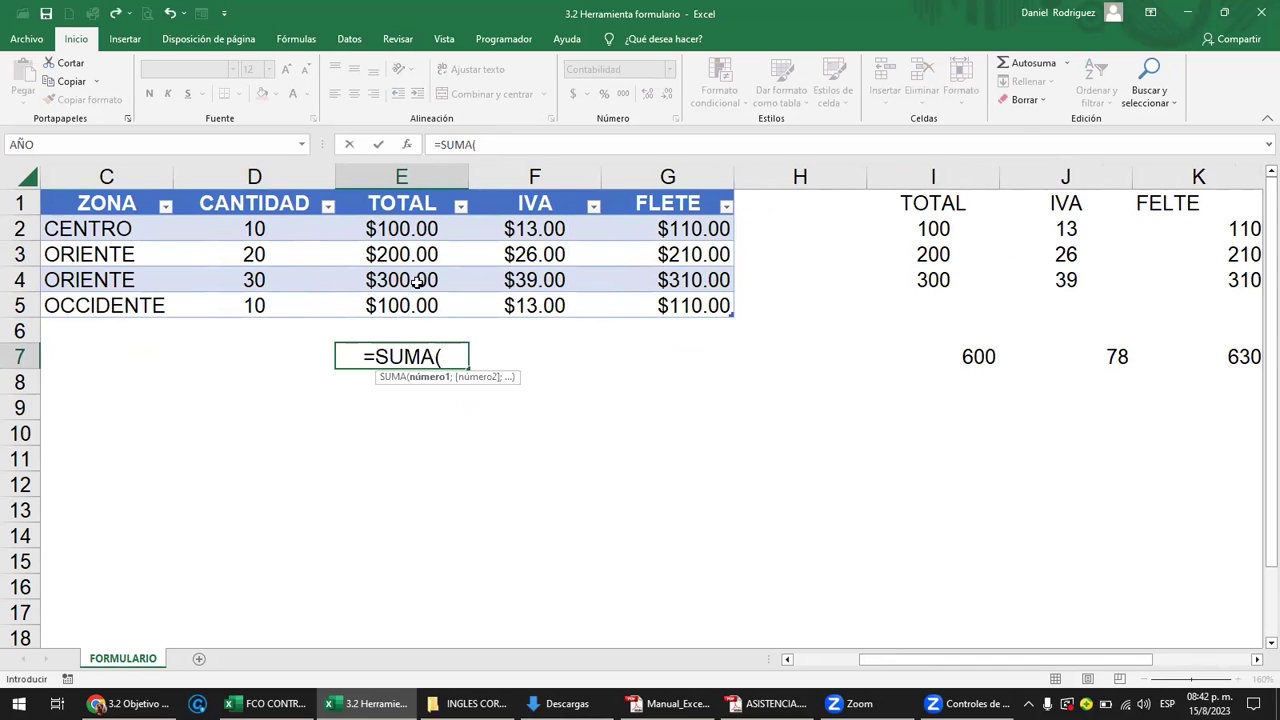
drag(409, 227, 411, 295)
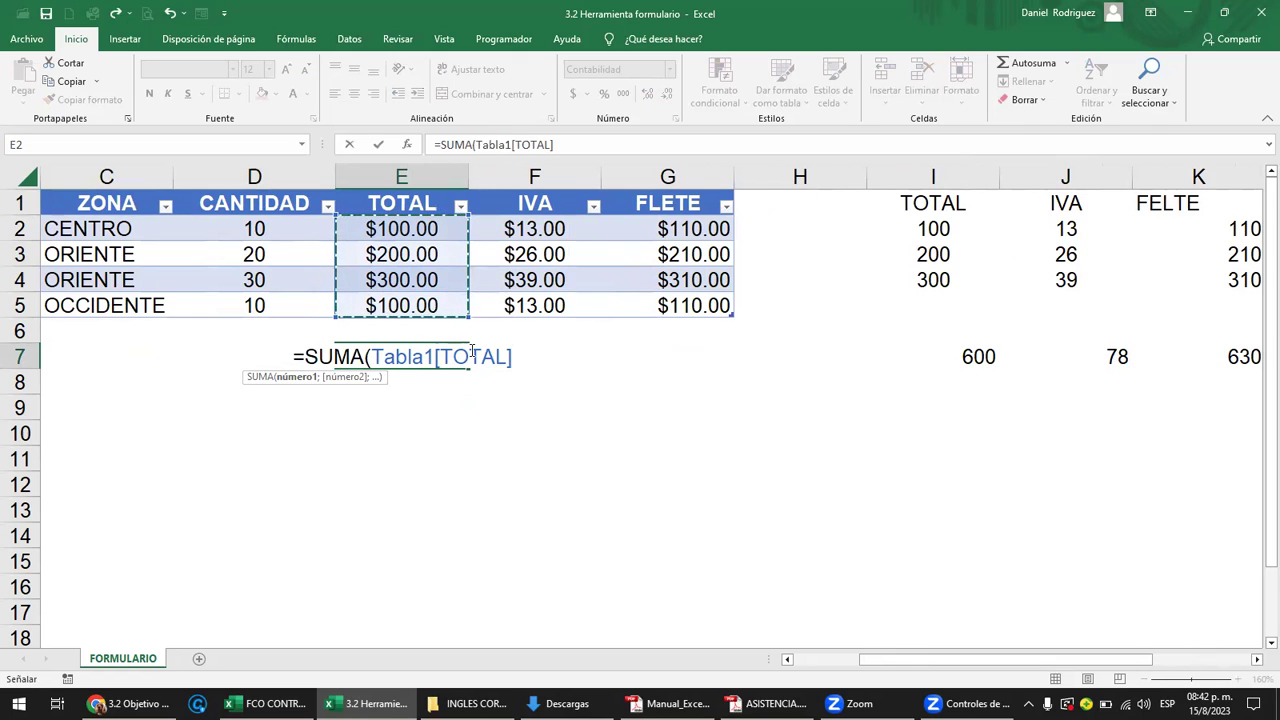
key(Return)
key(Up)
key(ctrl+c)
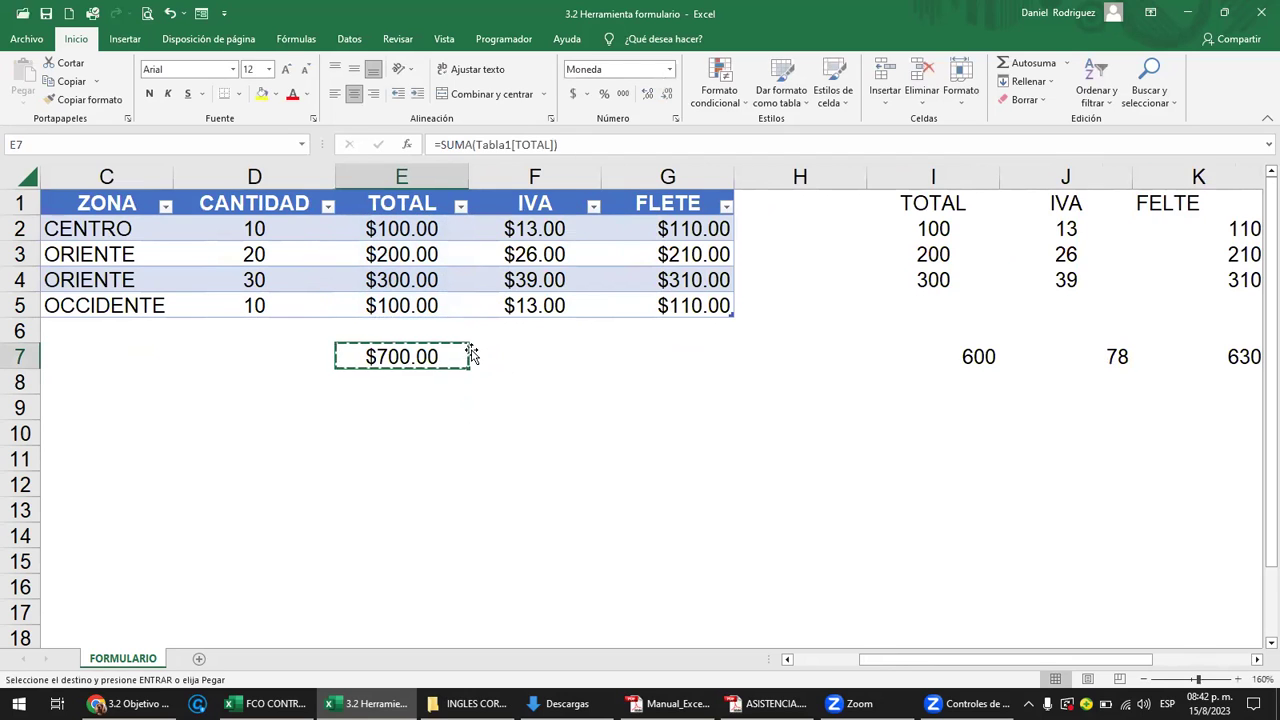
Replace a wrongly pasted formula in F7 with =SUMA(Tabla1[IVA]) for $91.00.
click(470, 352)
key(ctrl+v)
key(F2)
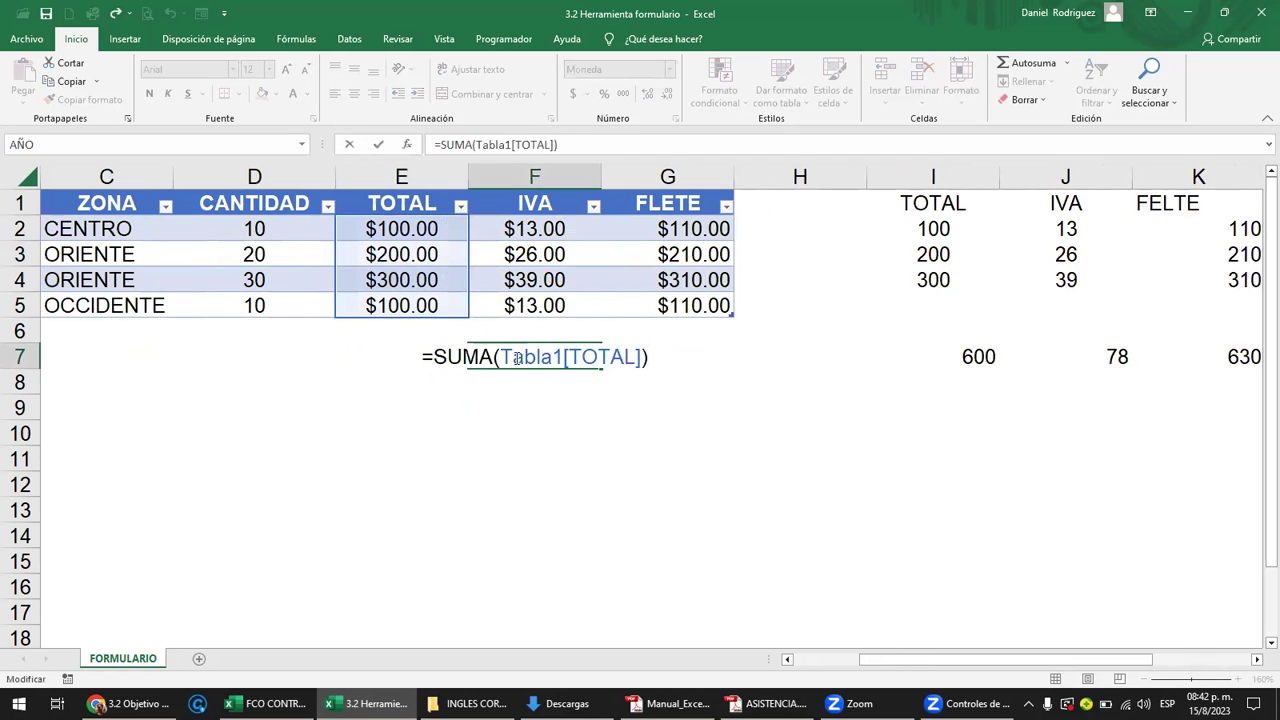
key(Escape)
key(Delete)
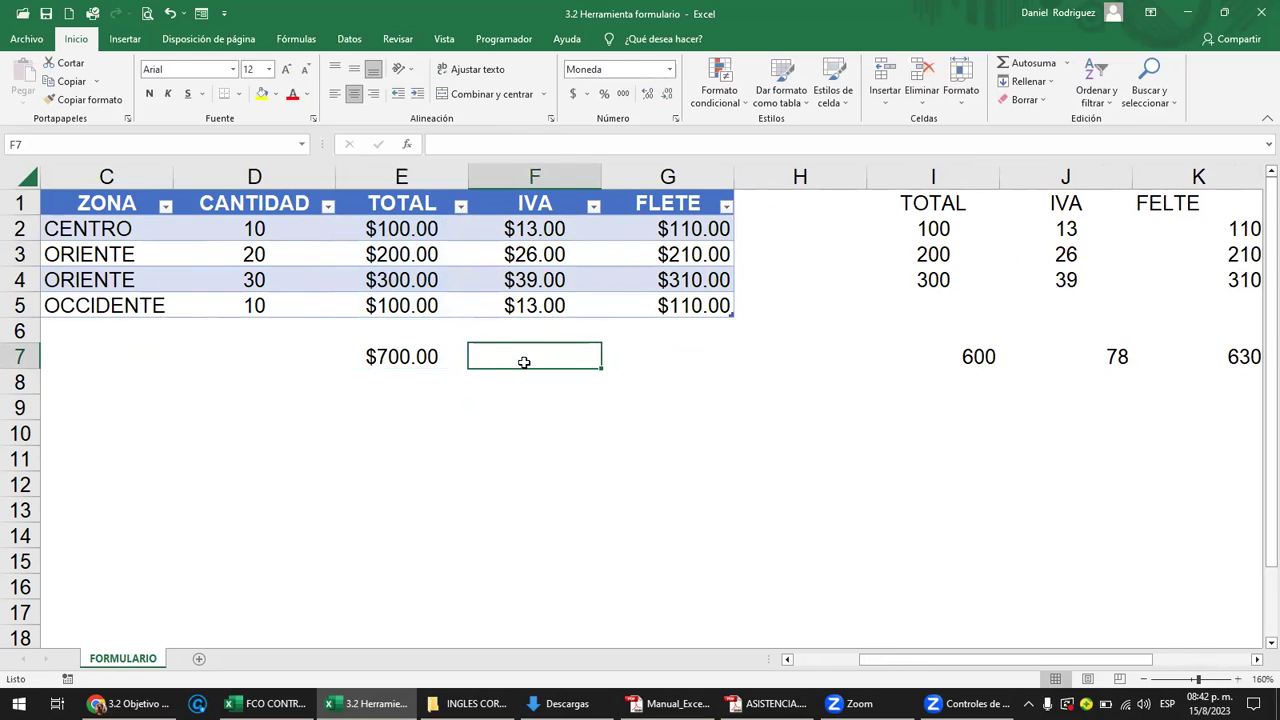
text(=SUMA)
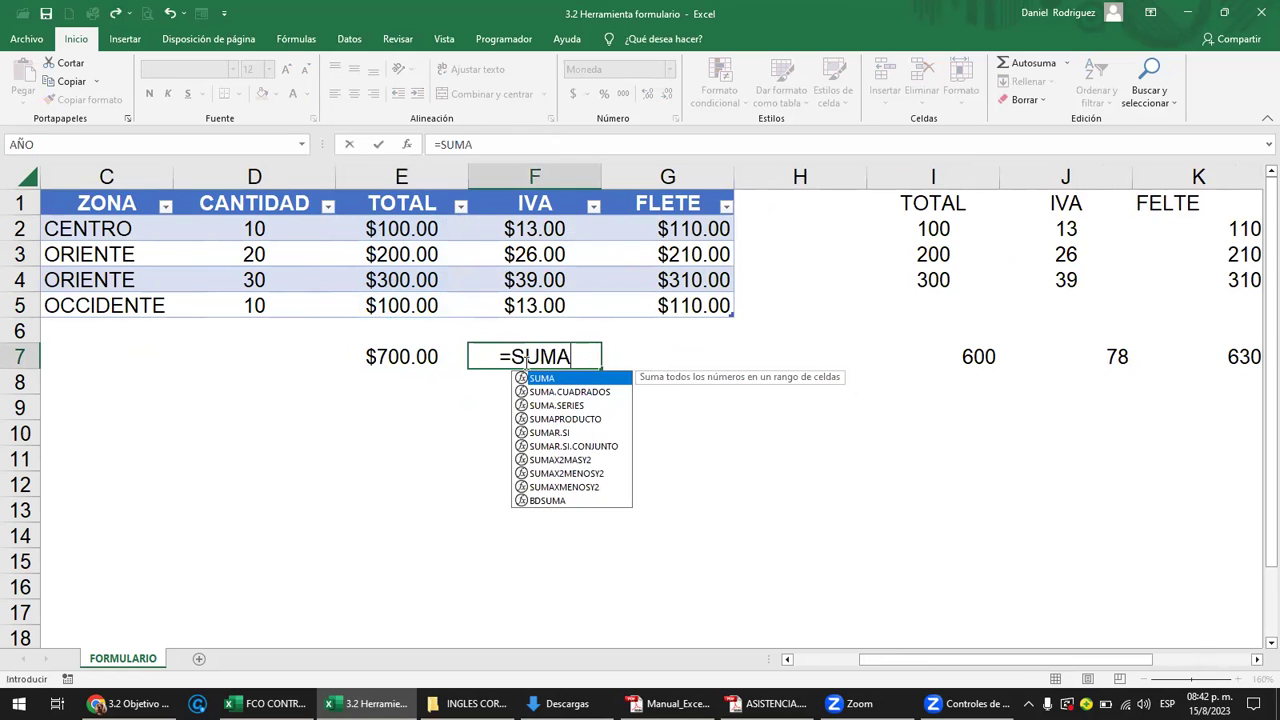
text(()
click(540, 230)
drag(547, 250, 551, 300)
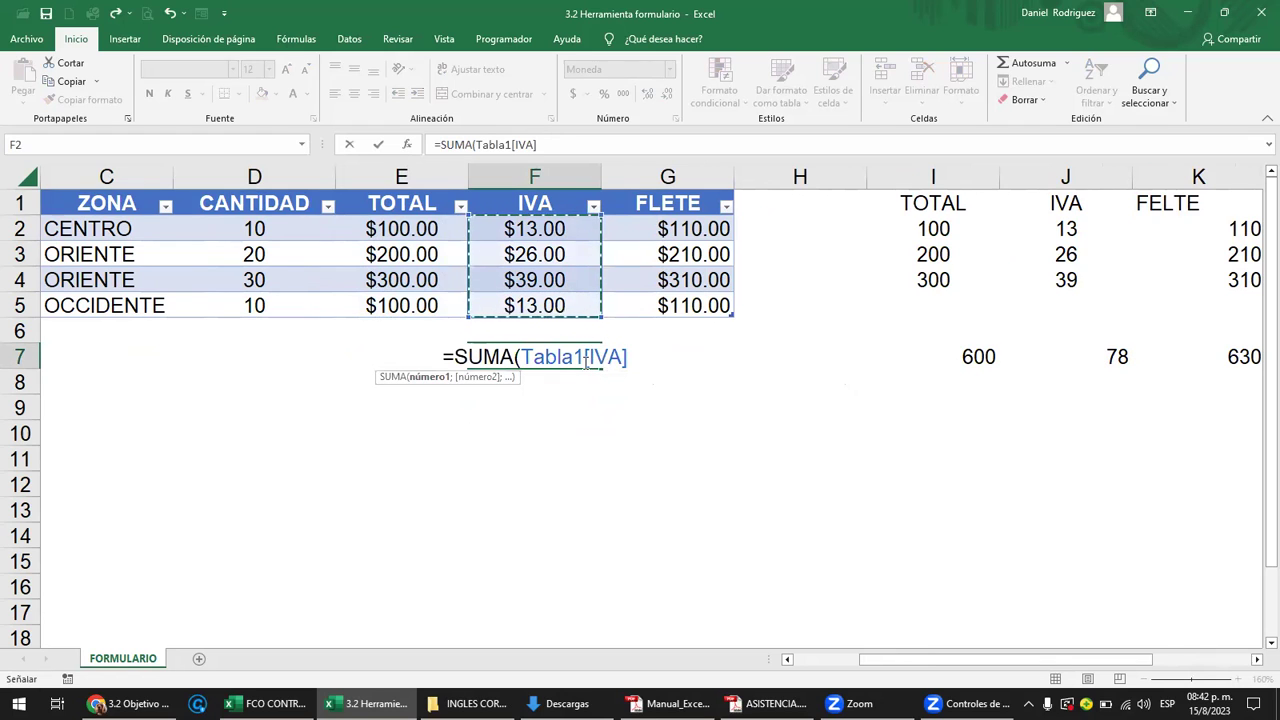
key(Return)
Enter =SUMA(Tabla1[FLETE]) in G7 for $740.00, then select the three totals E7:G7.
key(Up)
key(Right)
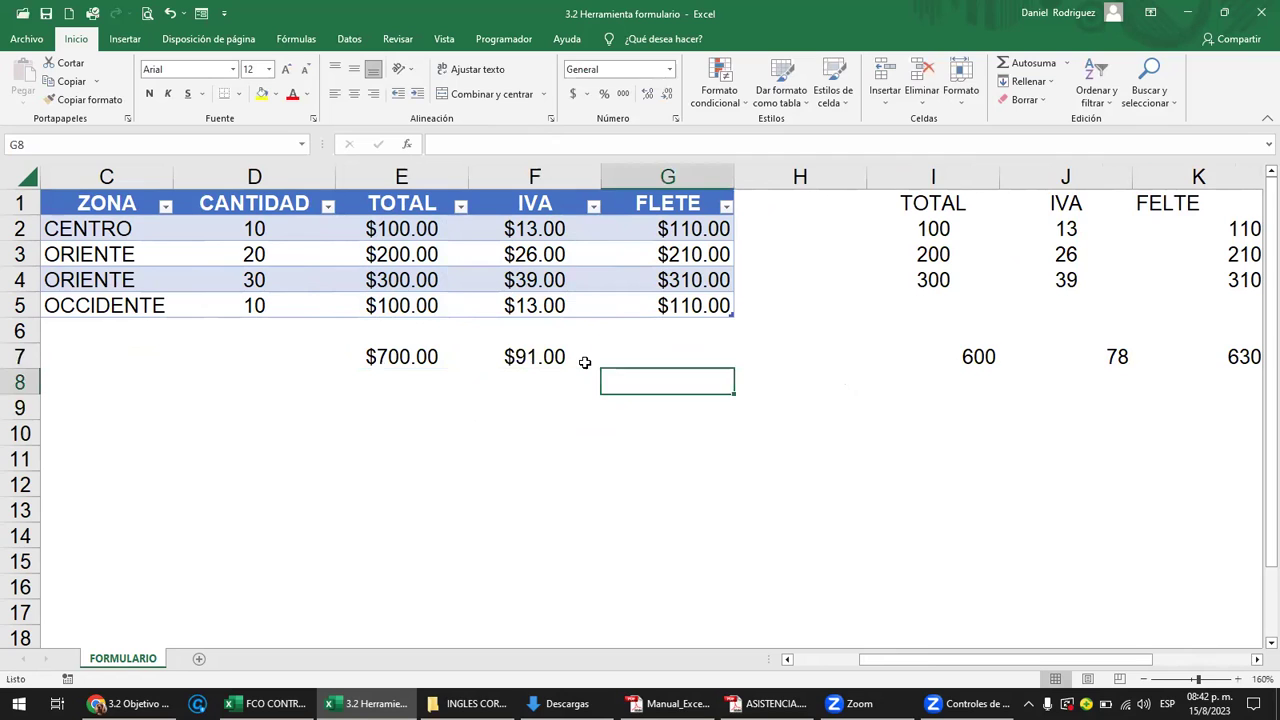
text(=SUM)
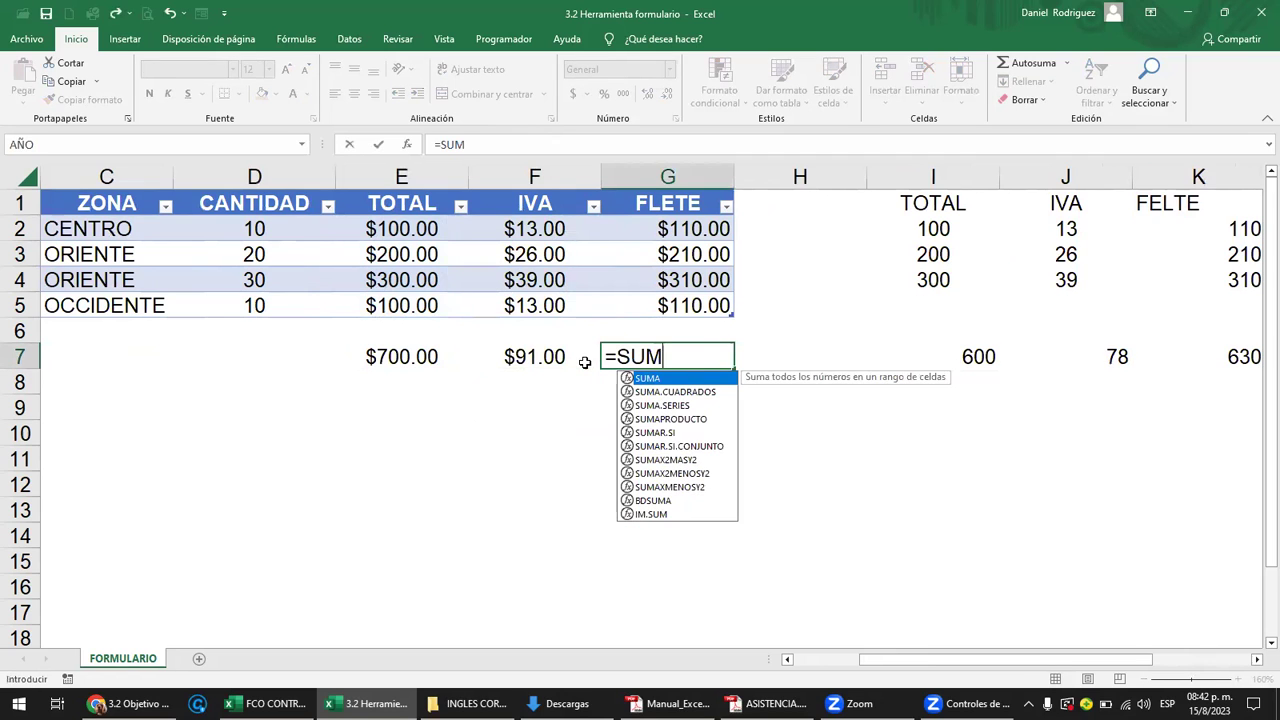
text(A()
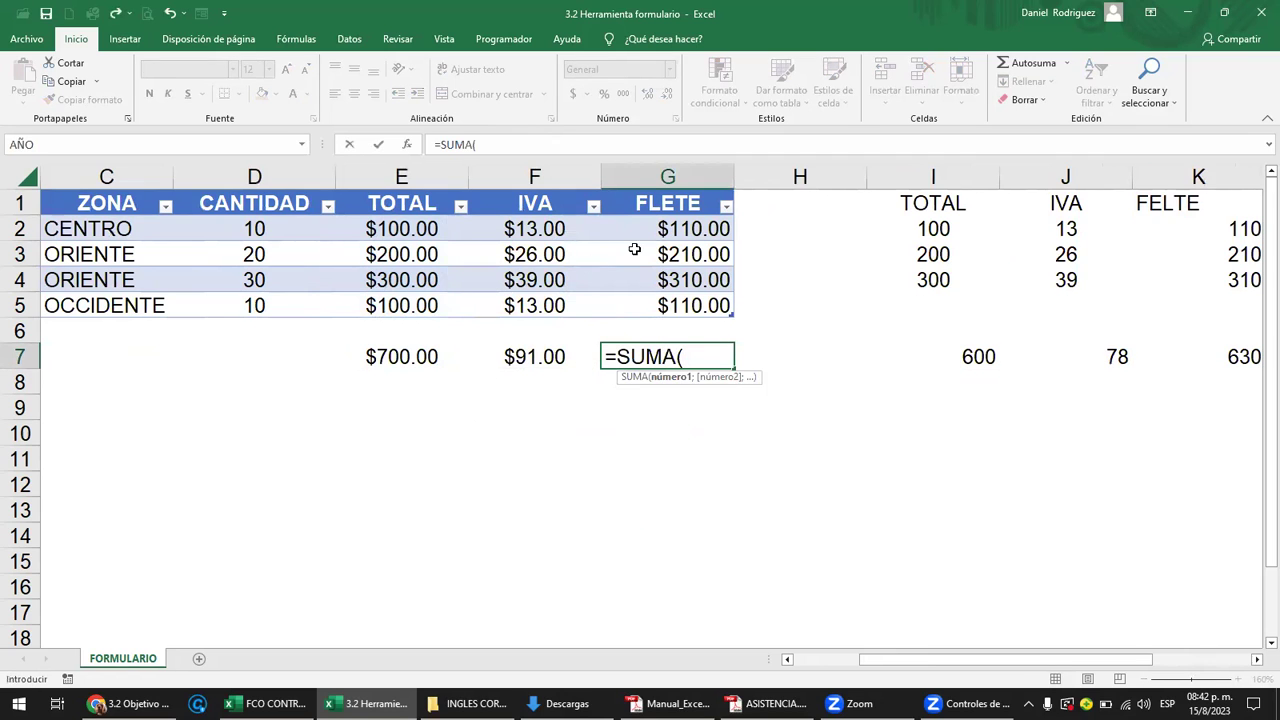
click(681, 226)
drag(684, 258, 709, 300)
key(Return)
key(Up)
key(F2)
key(Escape)
key(Right)
key(Left)
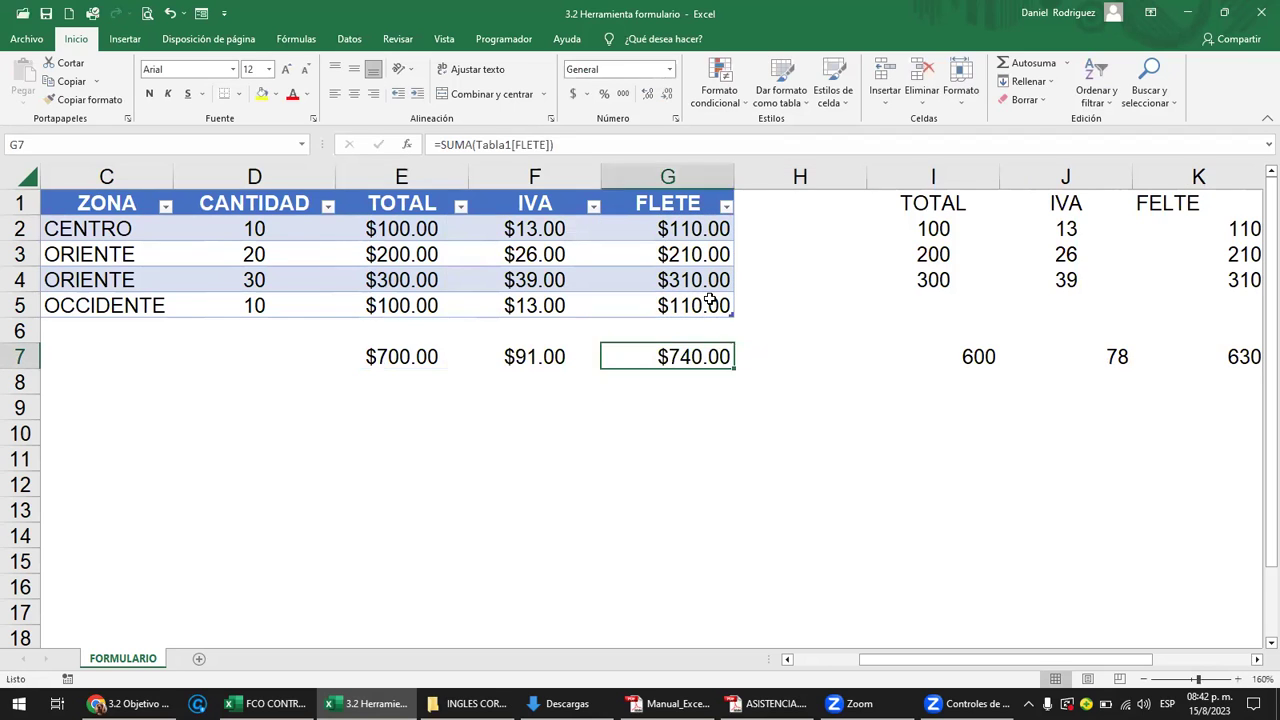
key(Left)
key(Left)
key(shift+Right)
key(shift+Right)
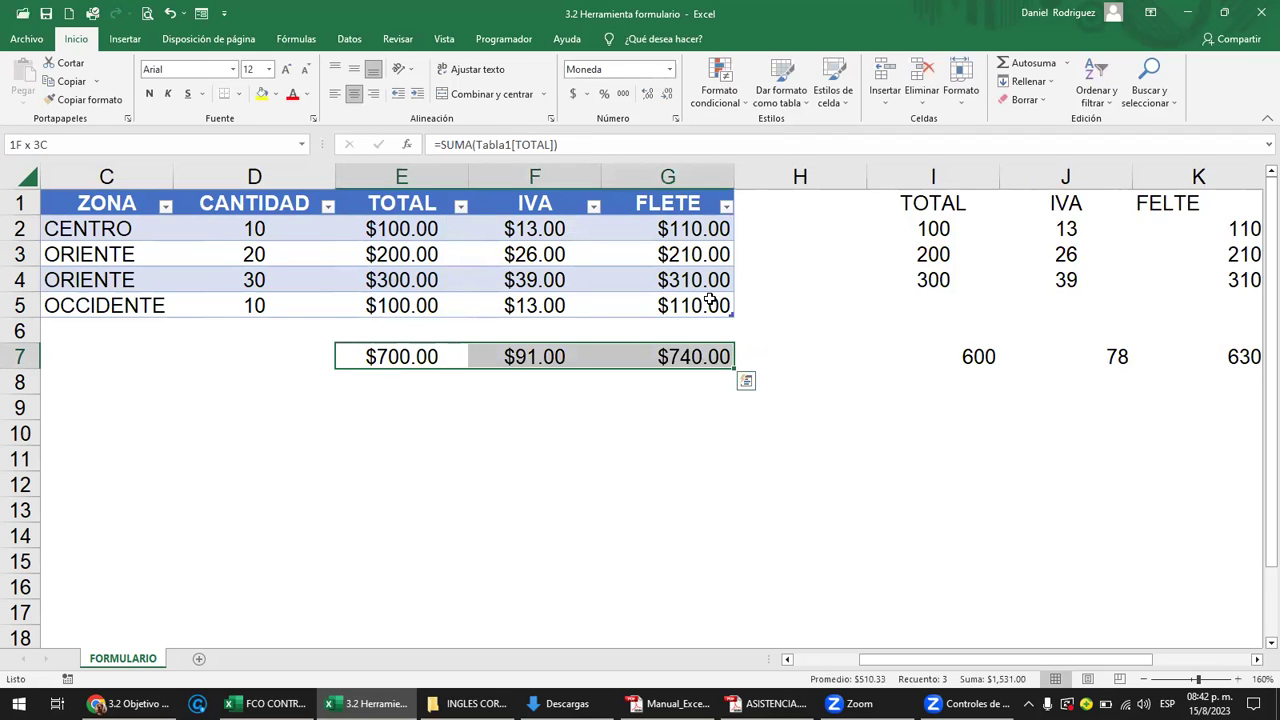
Copy the table totals E7:G7 into row 8 and clear them from row 7.
key(ctrl+c)
key(Down)
key(Return)
key(Up)
key(Right)
key(Left)
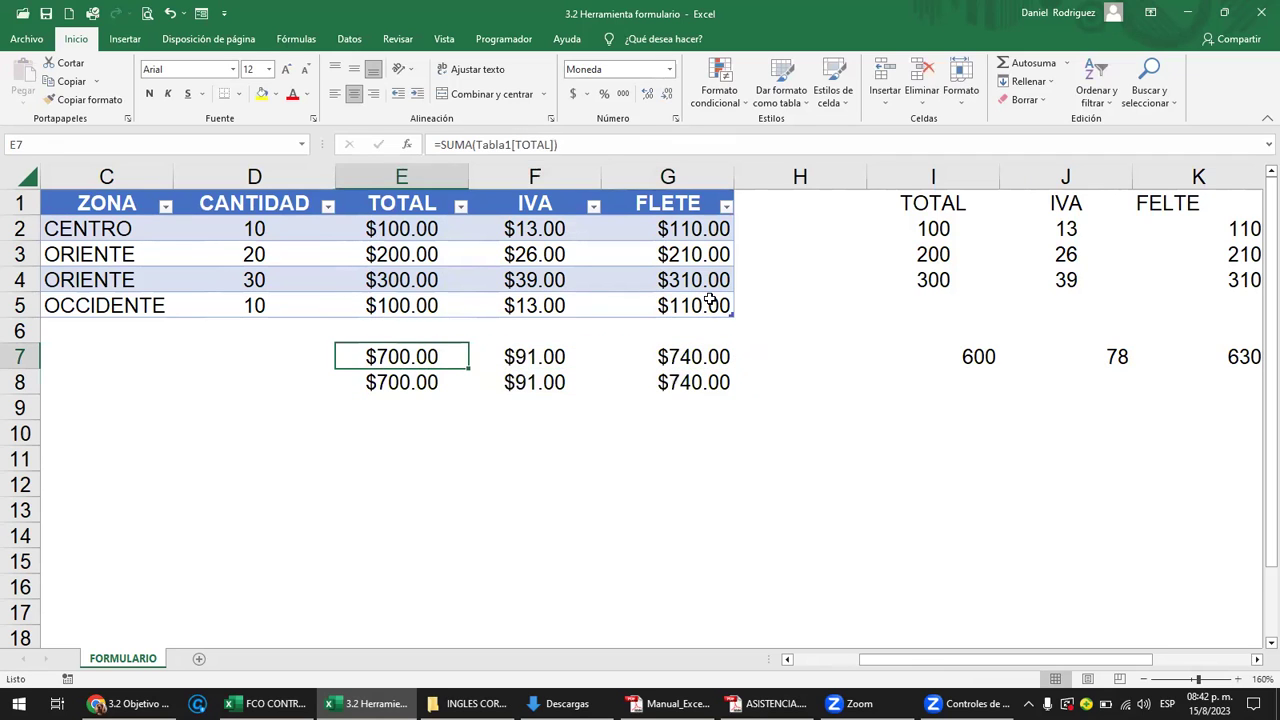
key(Delete)
key(Right)
key(Delete)
Cut the side range totals 600, 78, 630 from I7:K7 and paste them into row 8.
key(Right)
key(Right)
key(Right)
key(Right)
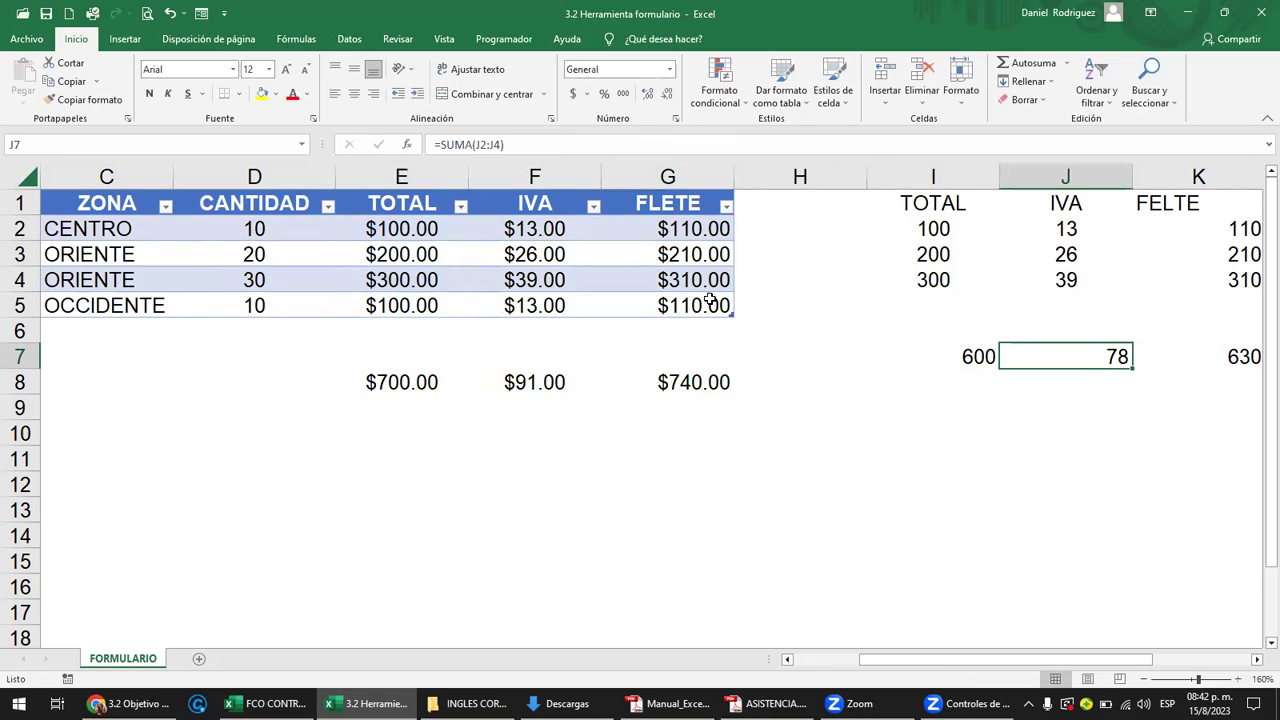
key(Left)
key(shift+Right)
key(shift+Right)
key(shift+Right)
key(ctrl+x)
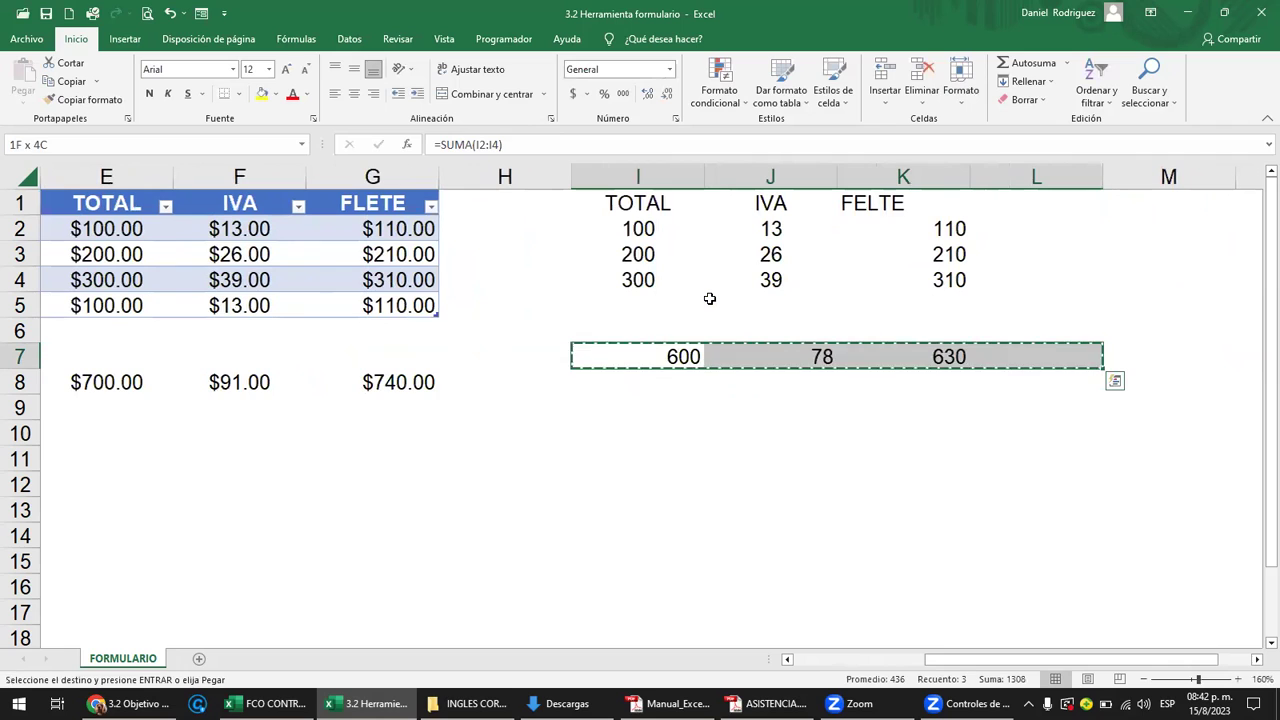
key(Down)
key(Return)
Verify the moved total formulas in row 8, then select a cell in the sales table.
key(Up)
key(Down)
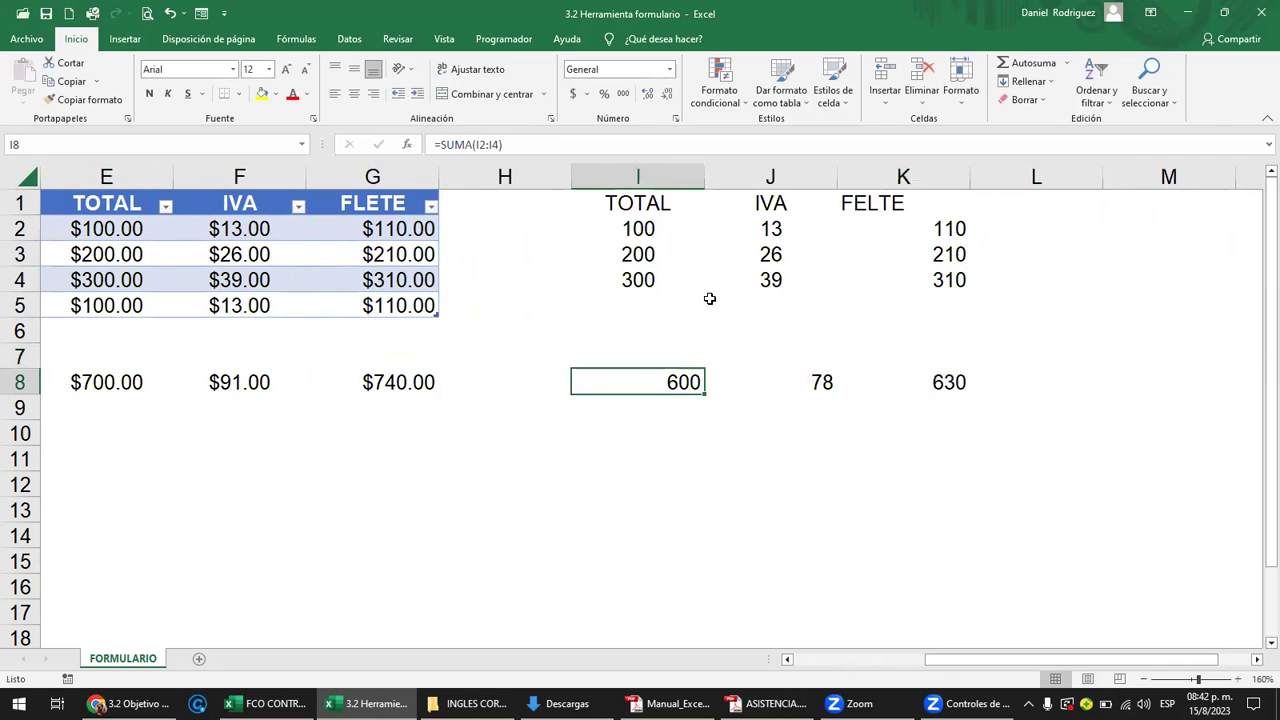
key(F2)
key(Escape)
key(Left)
key(Left)
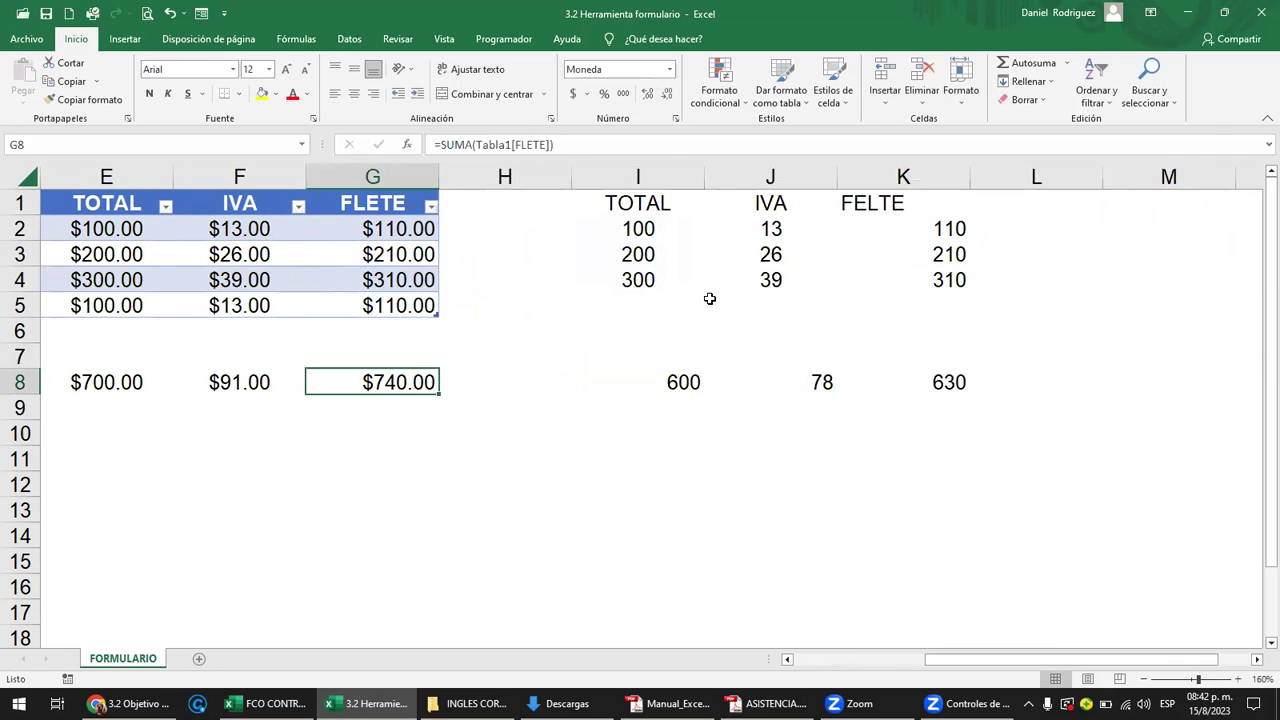
key(F2)
key(Escape)
key(Left)
key(Left)
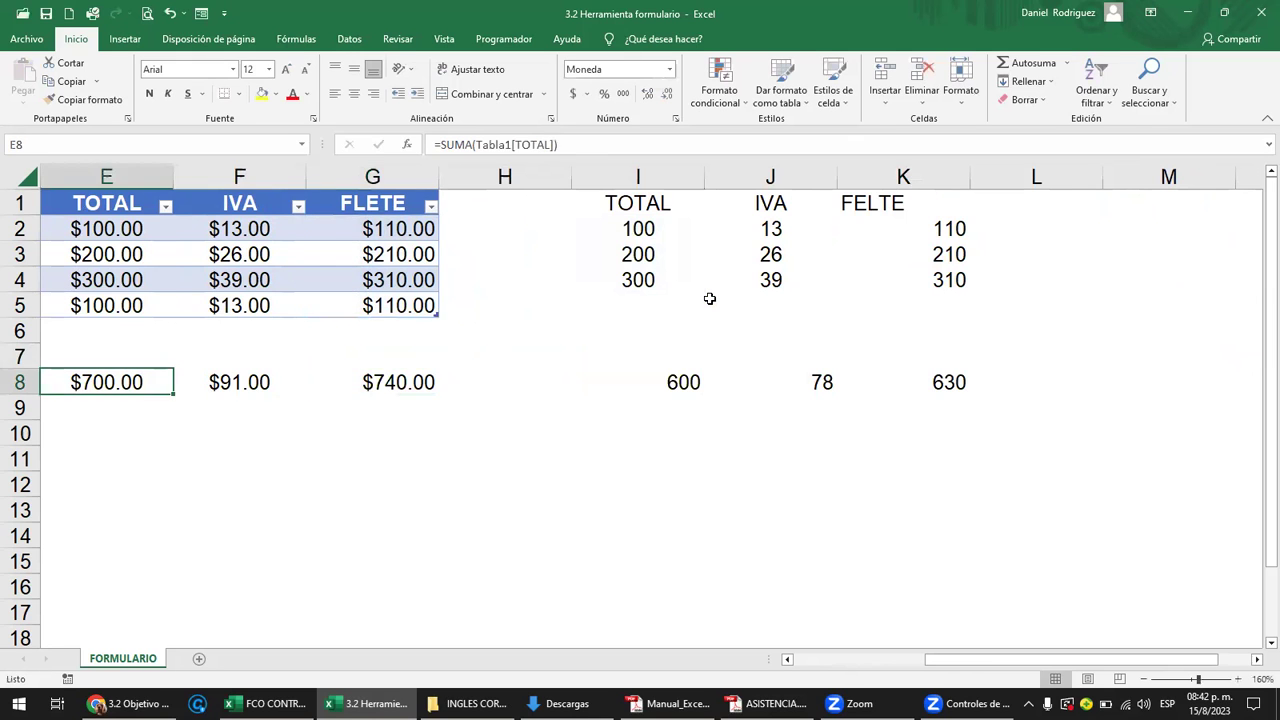
key(Left)
key(Left)
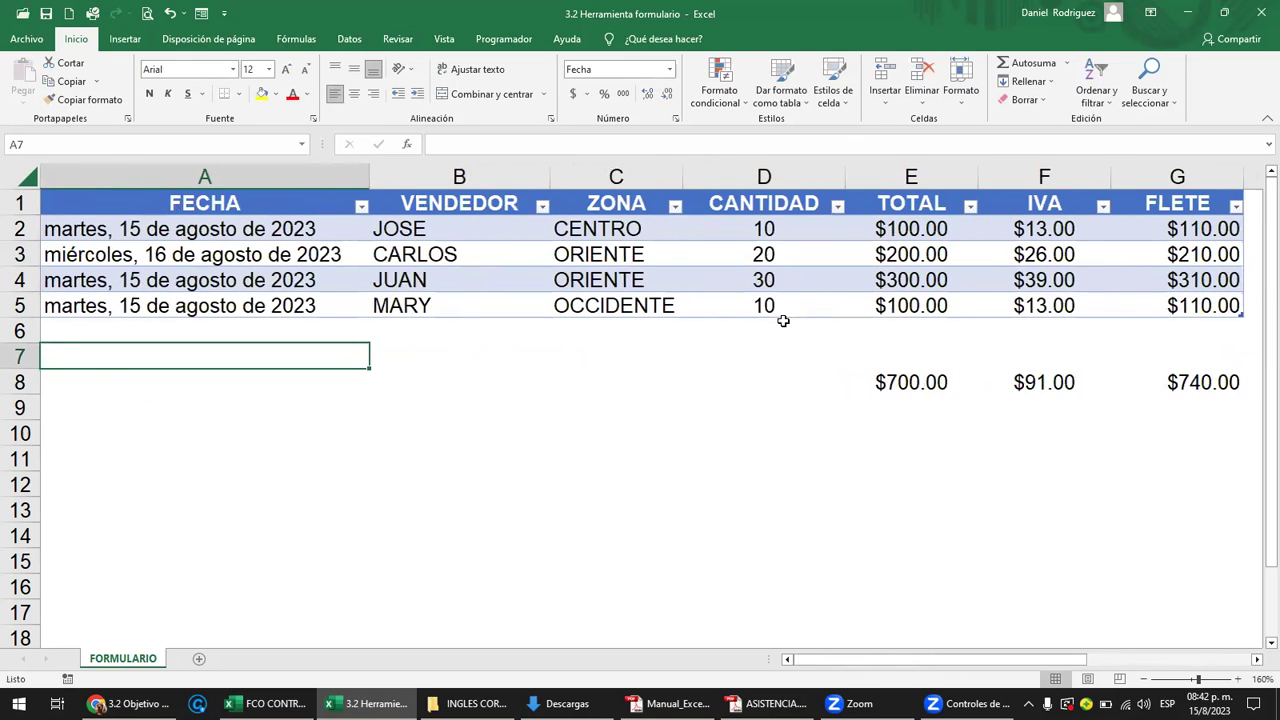
click(1018, 351)
key(Right)
key(Right)
key(Right)
key(Right)
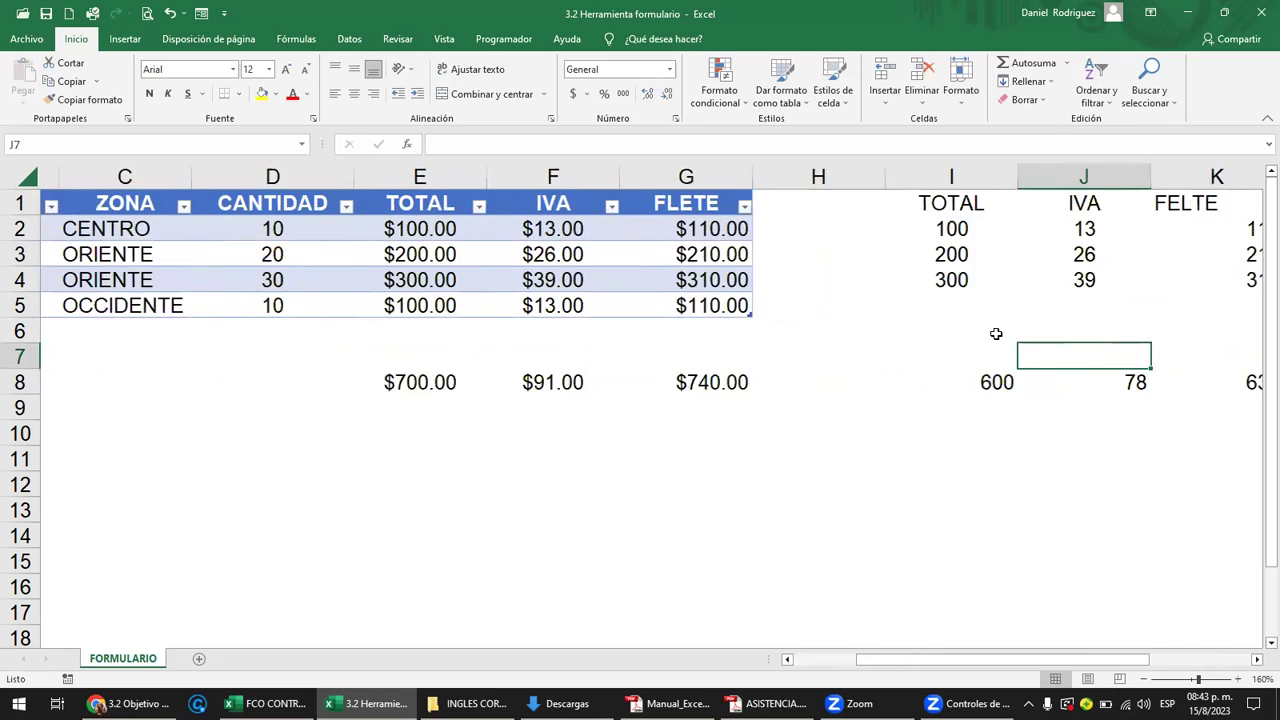
click(655, 204)
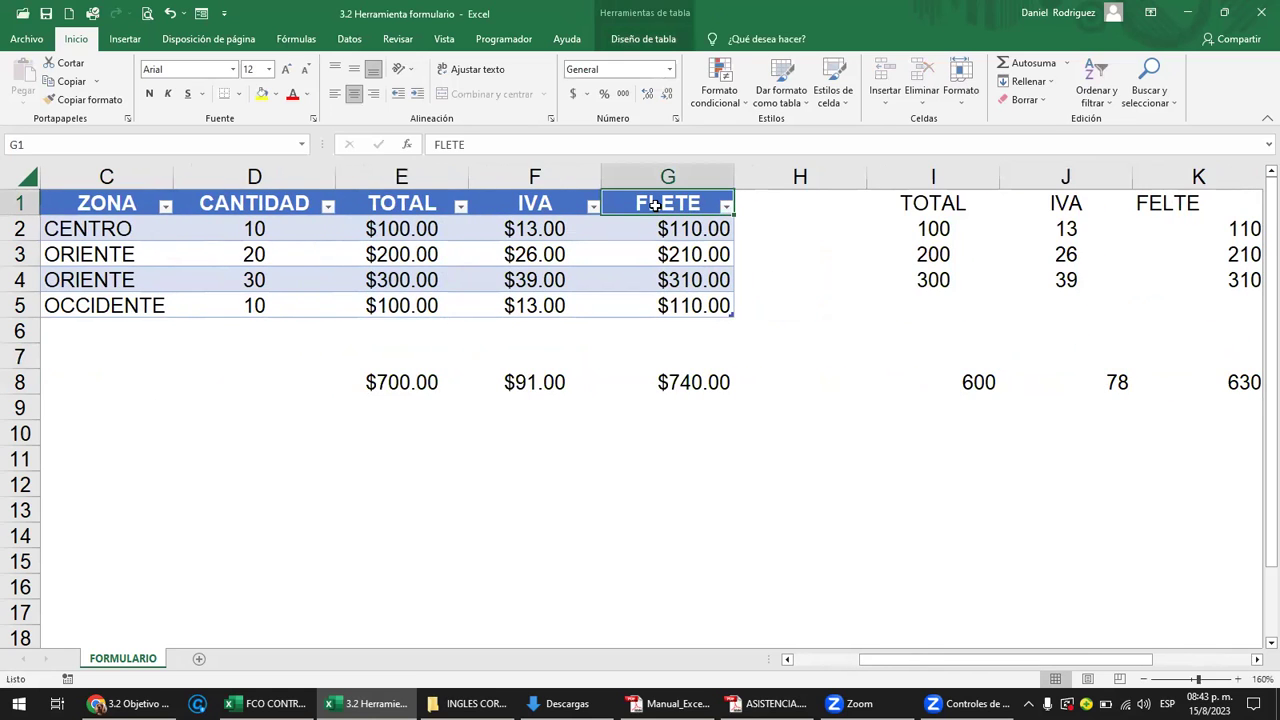
Open the table's Formulario data form on a new record and enter its FECHA date.
click(200, 14)
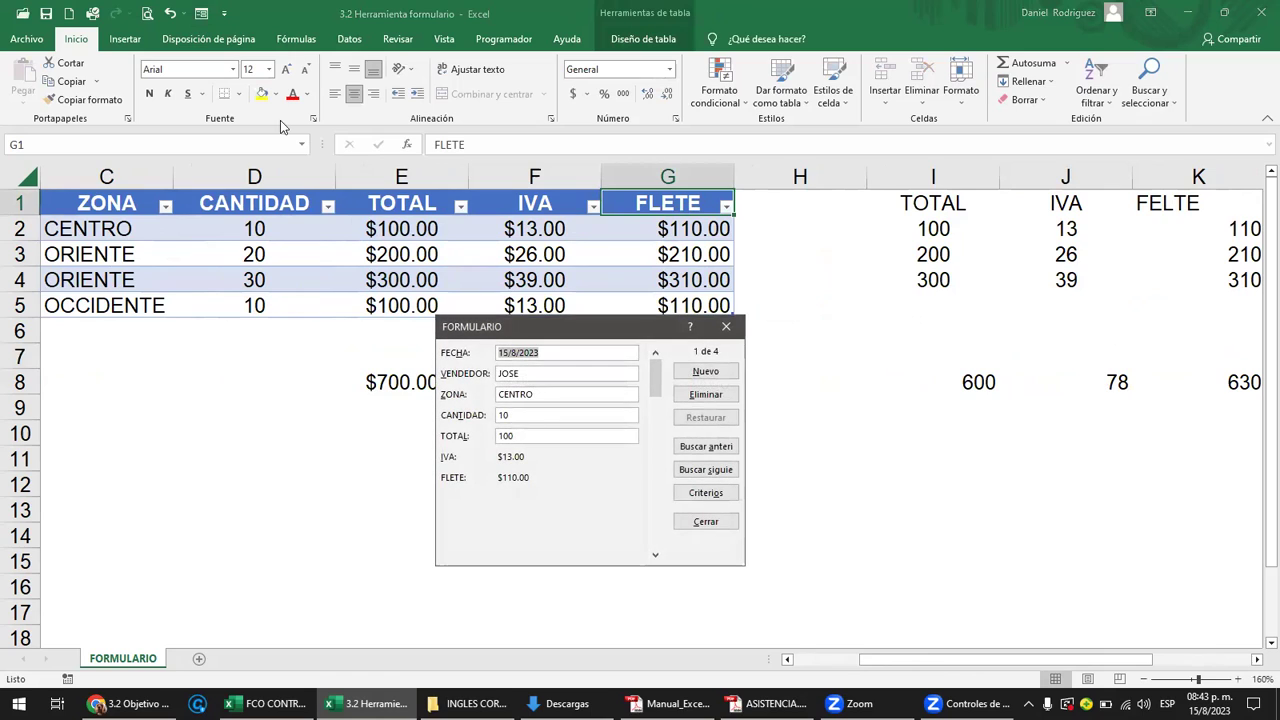
click(714, 377)
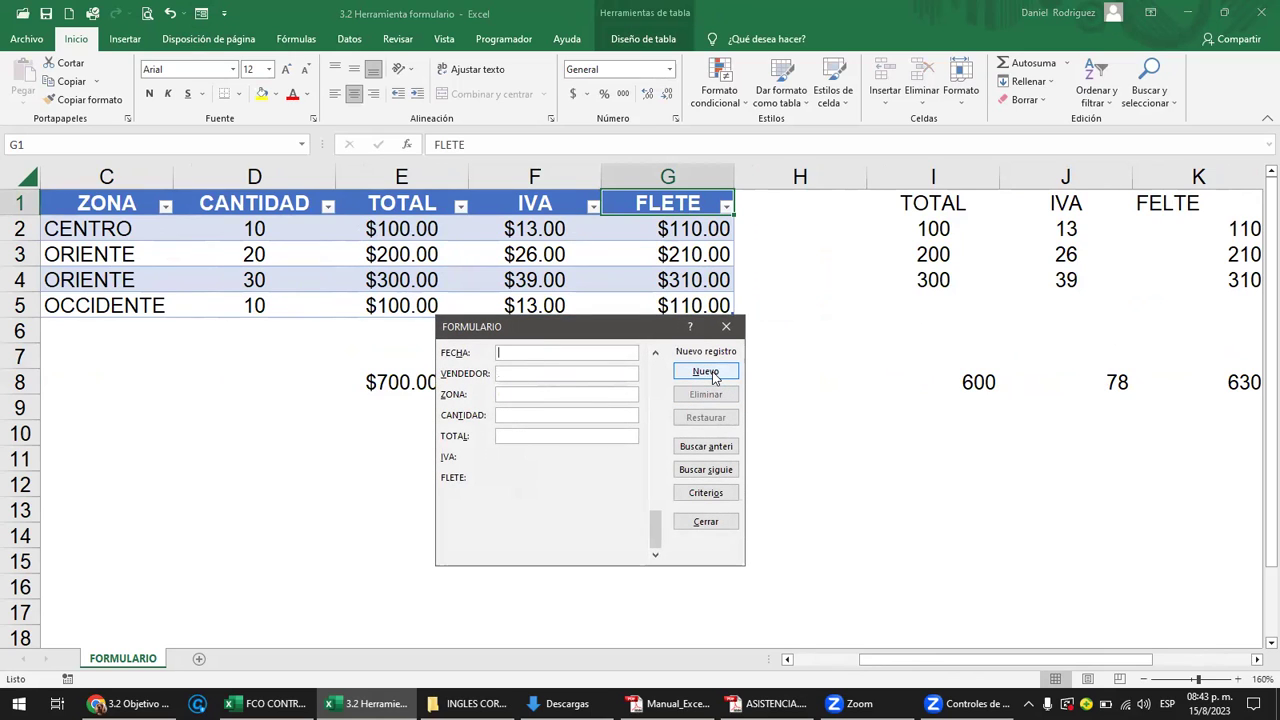
text(ROSA)
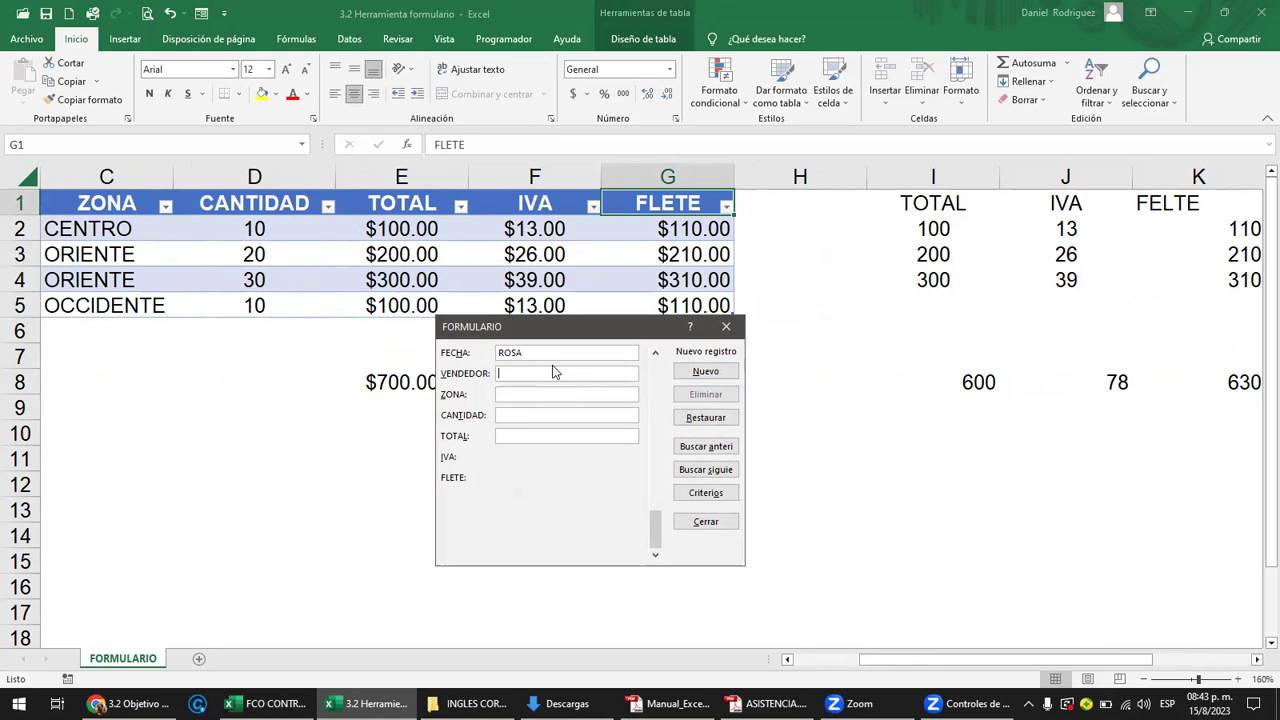
drag(526, 352, 474, 352)
text(15/85/2)
text(3)
key(Tab)
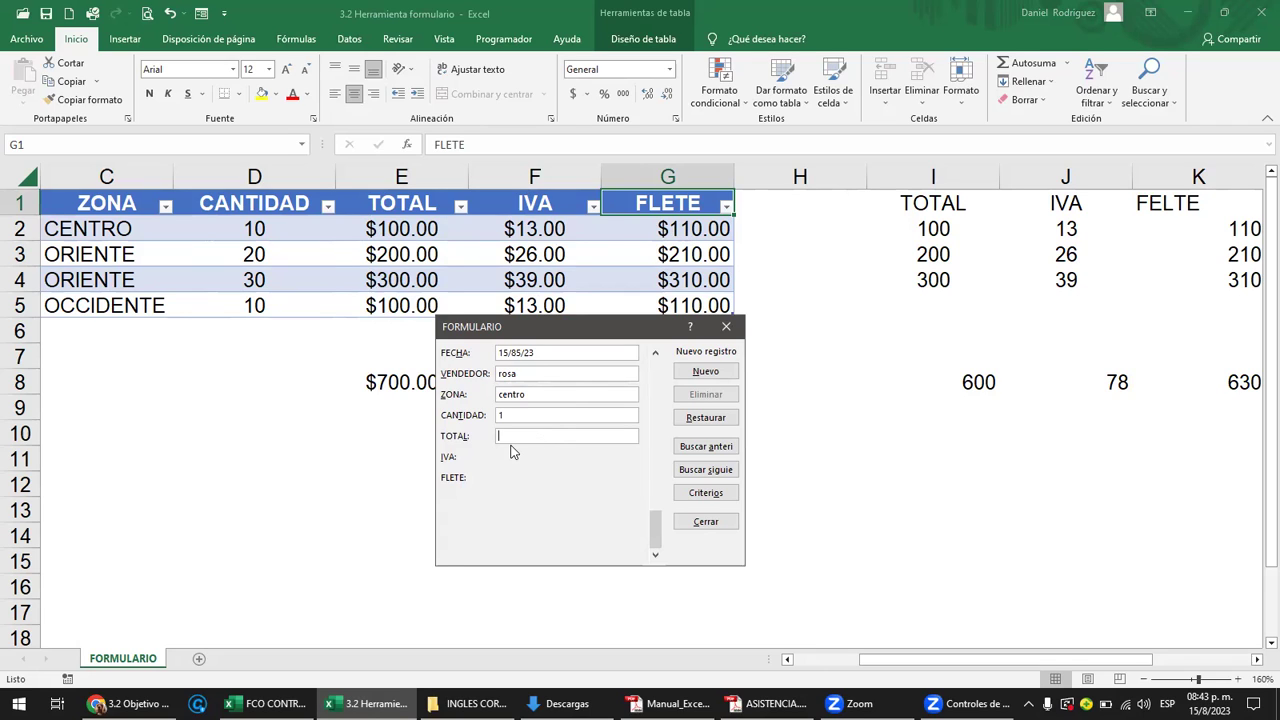
Add the centro sale of 1 unit totalling $75.00 as a new record and review its CANTIDAD and TOTAL.
key(Return)
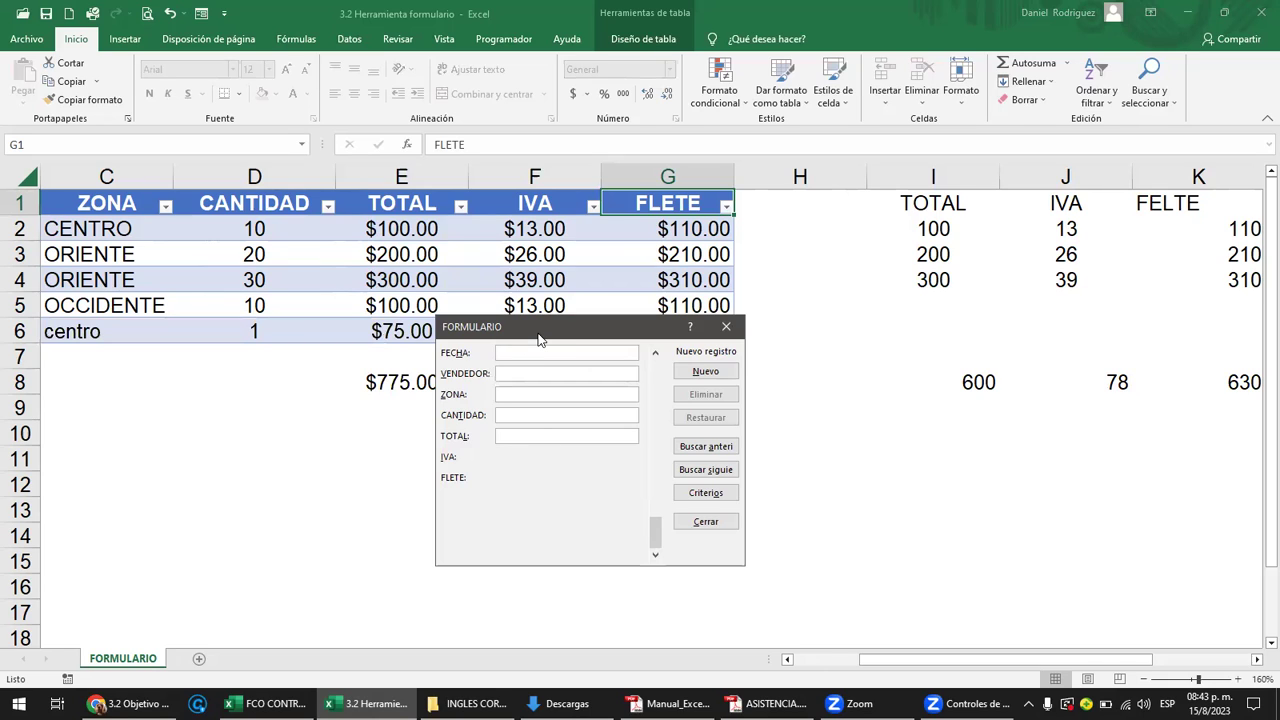
drag(538, 340, 548, 405)
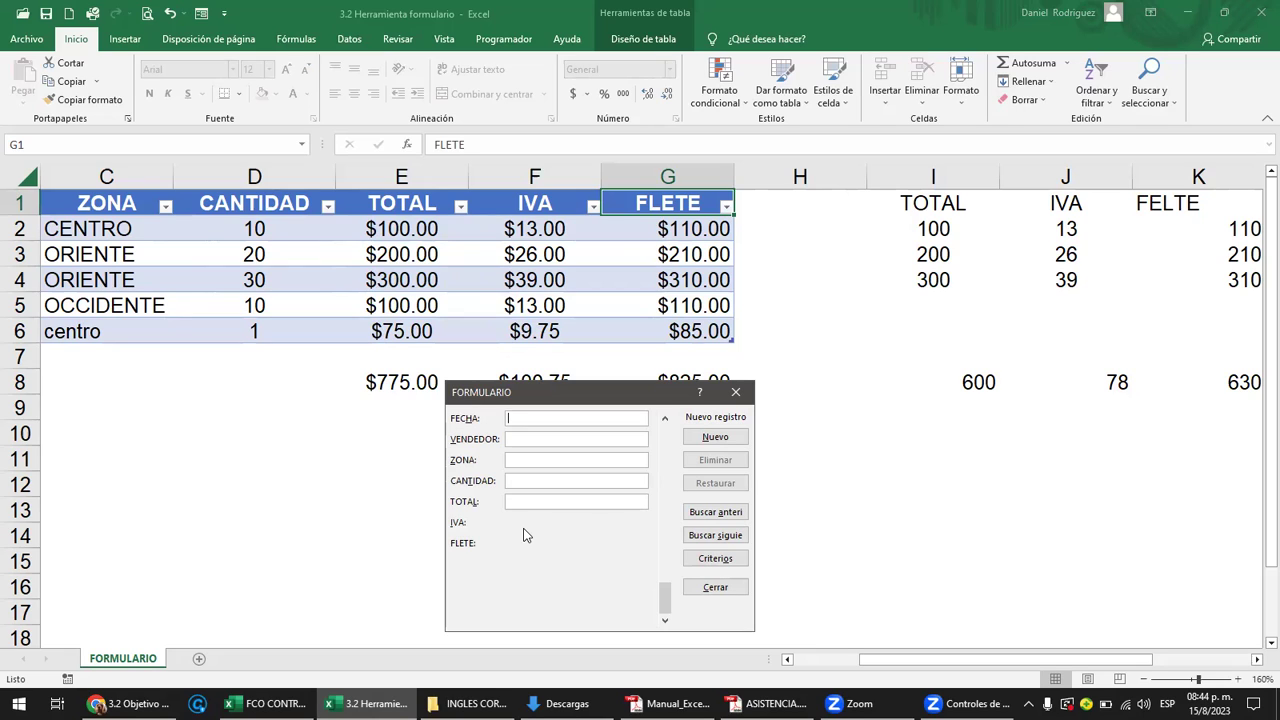
click(664, 418)
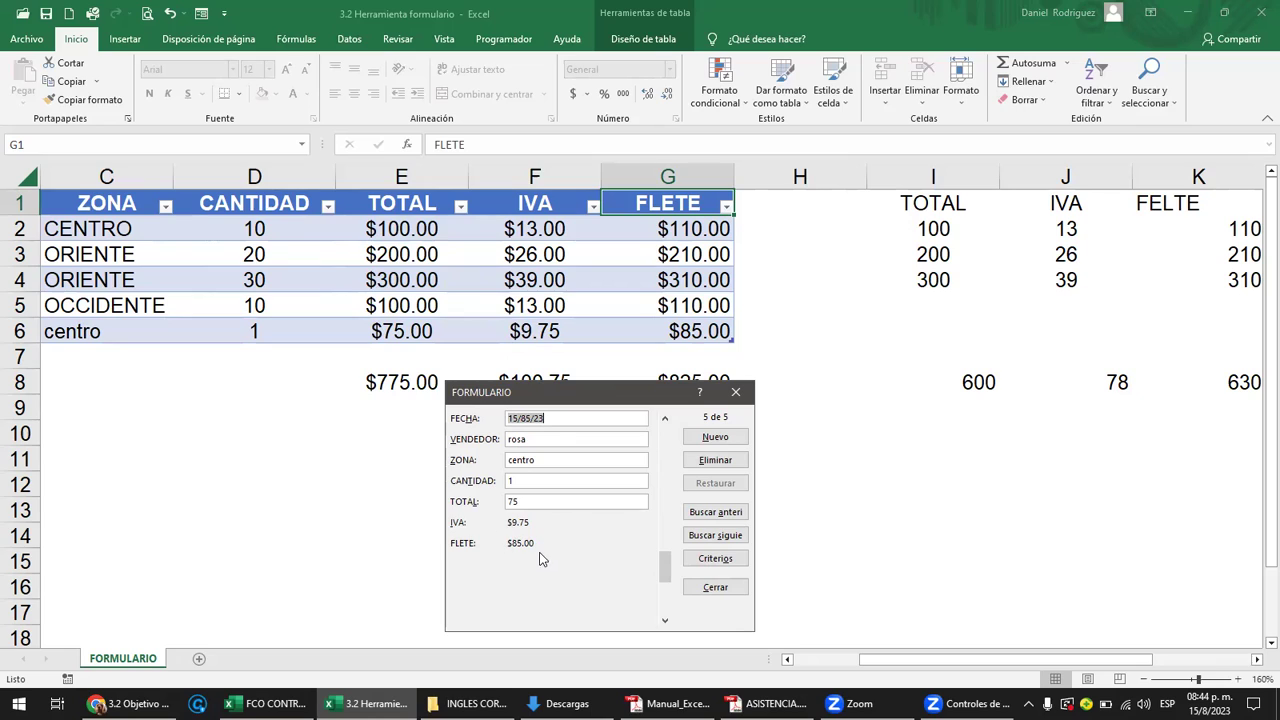
click(526, 502)
click(531, 480)
Browse back through the data form records to record 2 of 5.
click(665, 420)
click(665, 420)
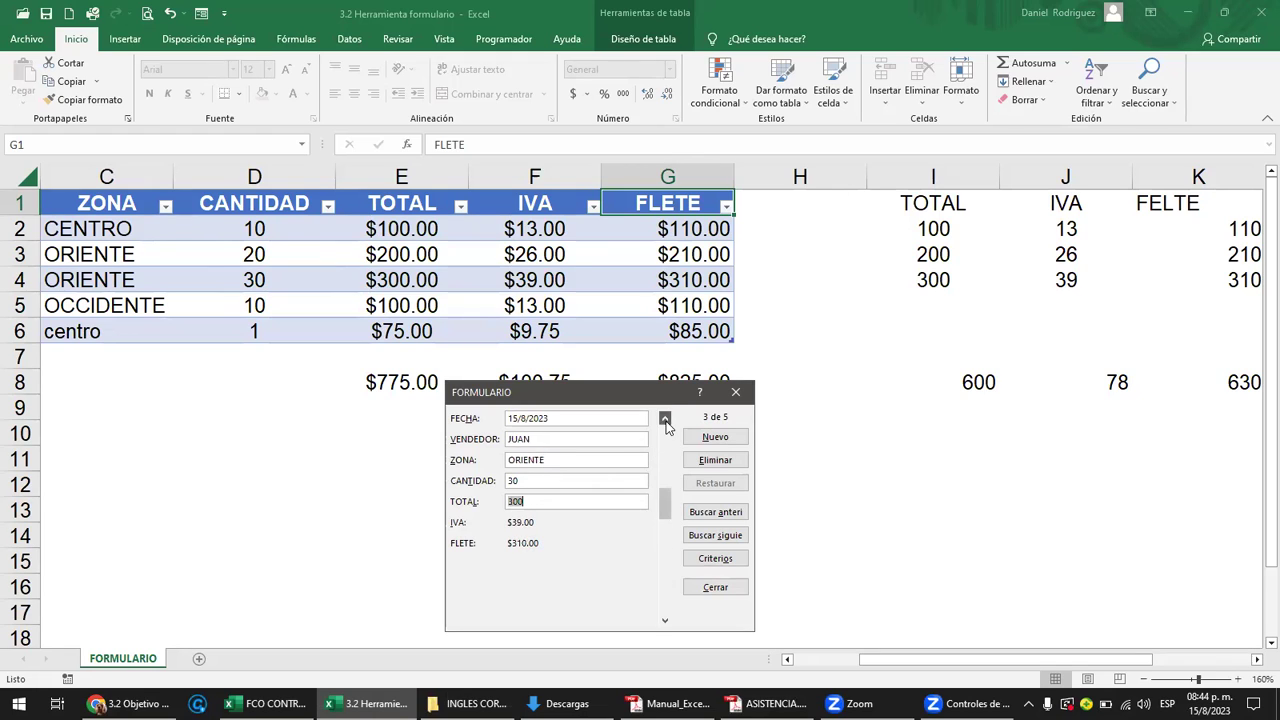
click(665, 420)
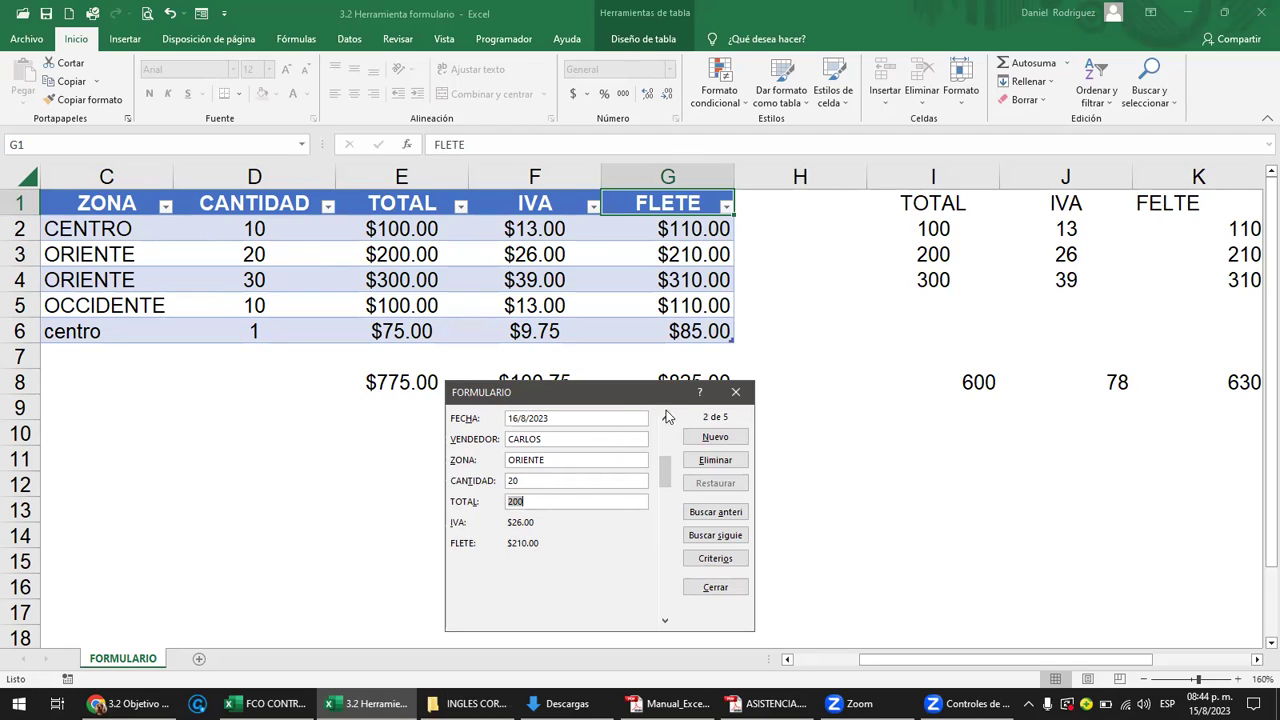
click(738, 397)
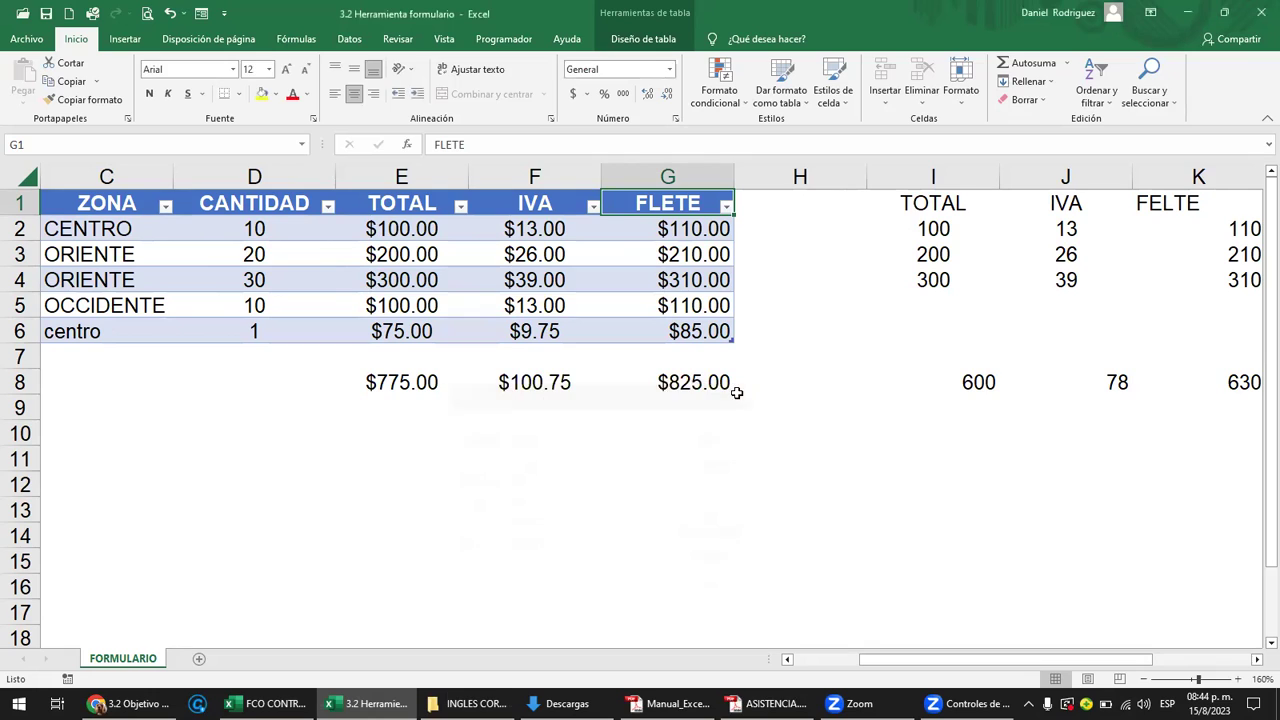
click(405, 389)
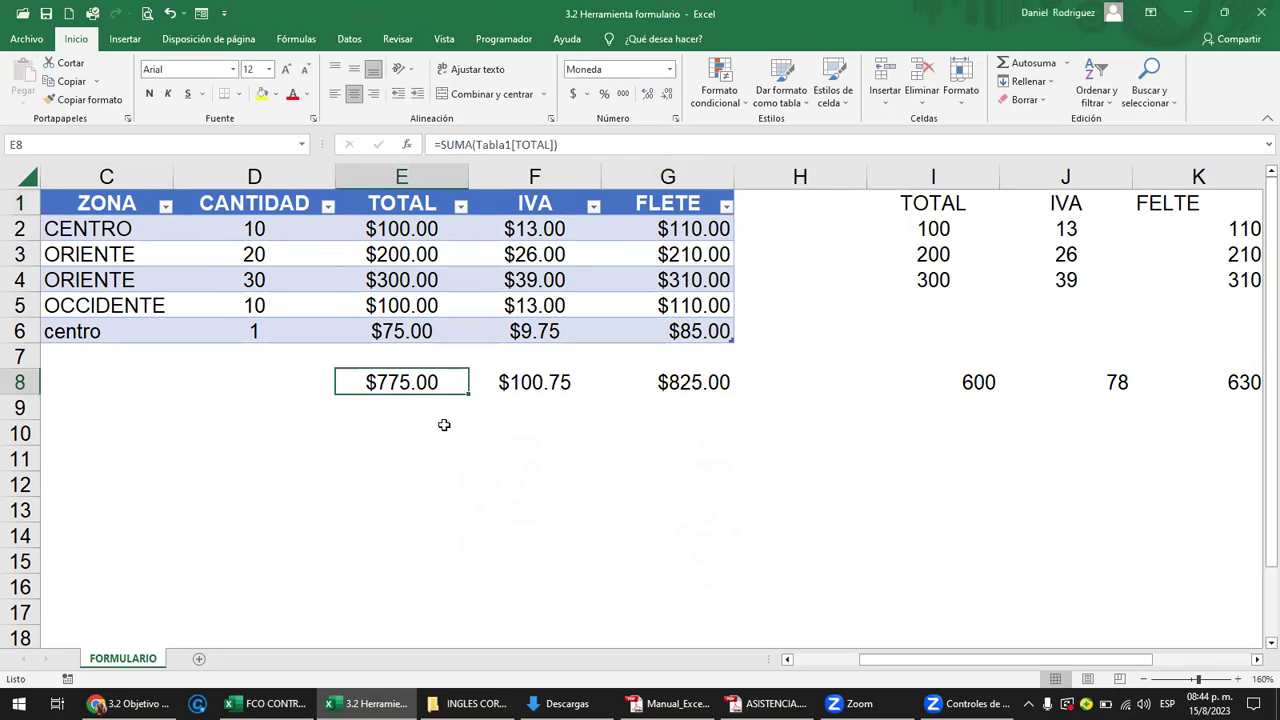
key(F2)
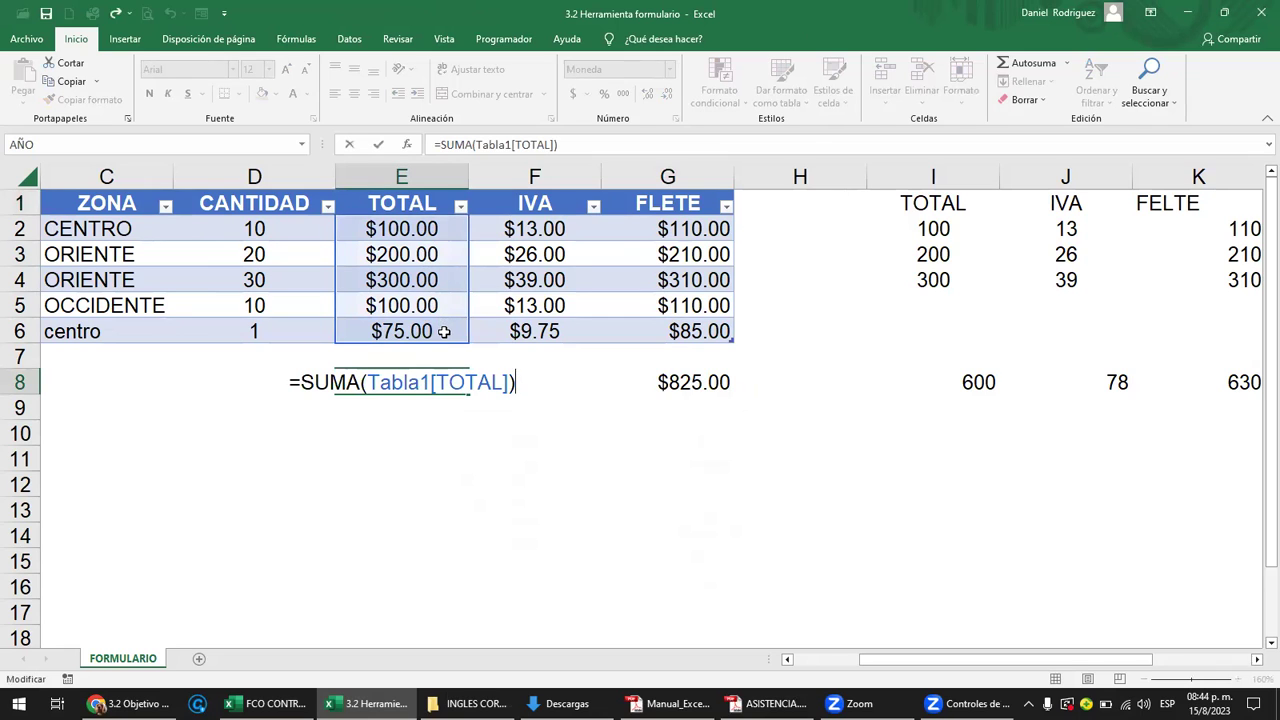
key(Escape)
click(516, 378)
key(F2)
key(Escape)
double_click(704, 382)
key(Escape)
mouse_move(716, 334)
mouse_down()
mouse_move(708, 229)
mouse_move(704, 322)
mouse_up()
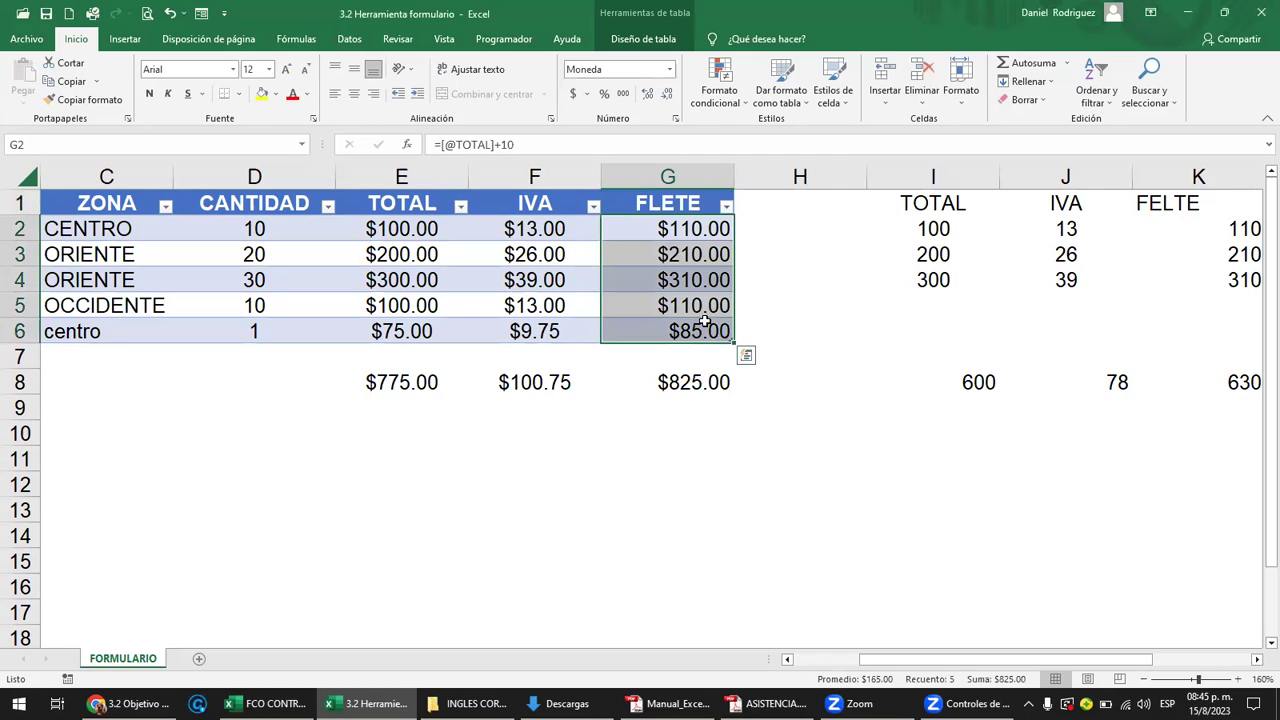
click(688, 372)
double_click(688, 372)
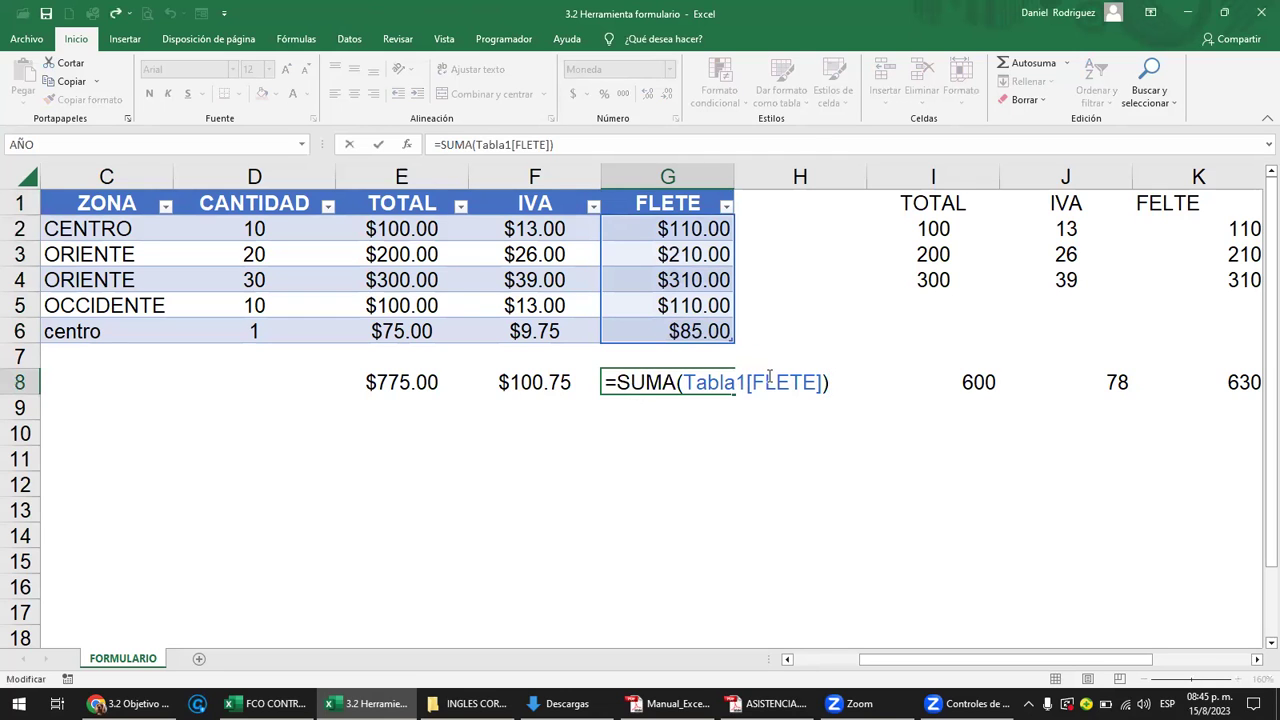
key(ctrl+Return)
key(Right)
key(Right)
key(Right)
key(Right)
key(Right)
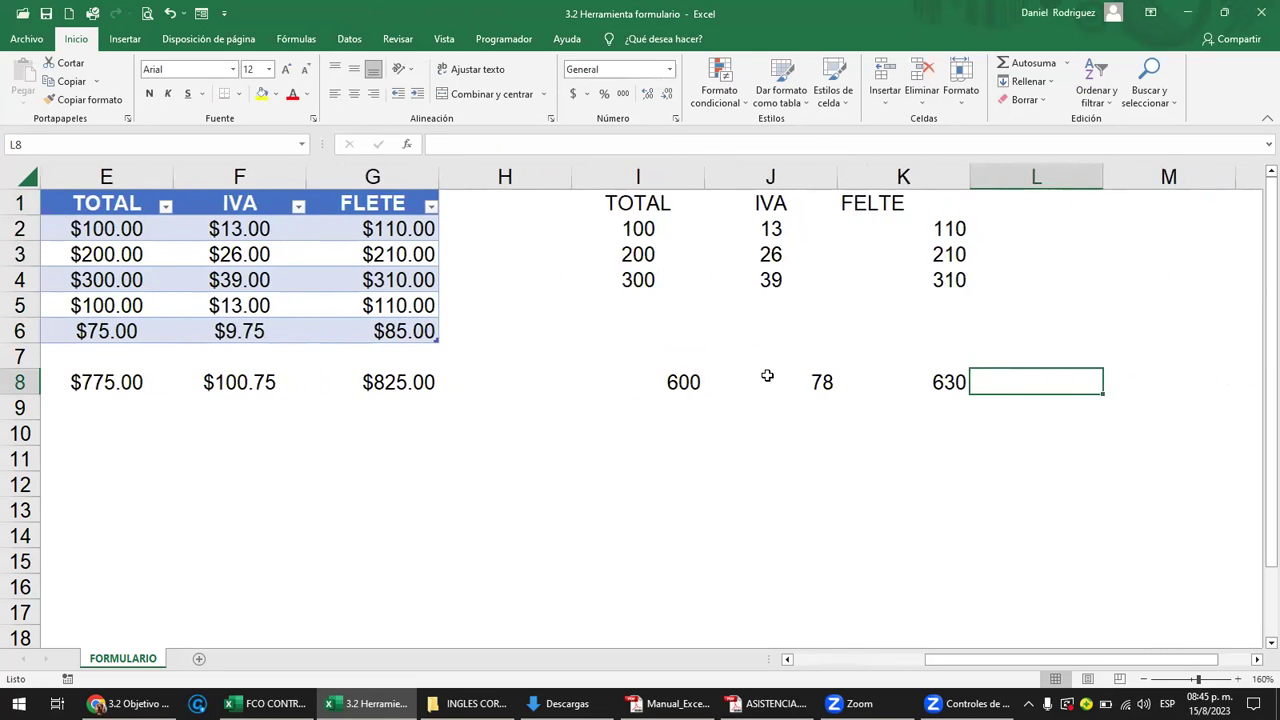
Check the I8 and J8 sum formulas, then enter 500 in I5.
click(641, 302)
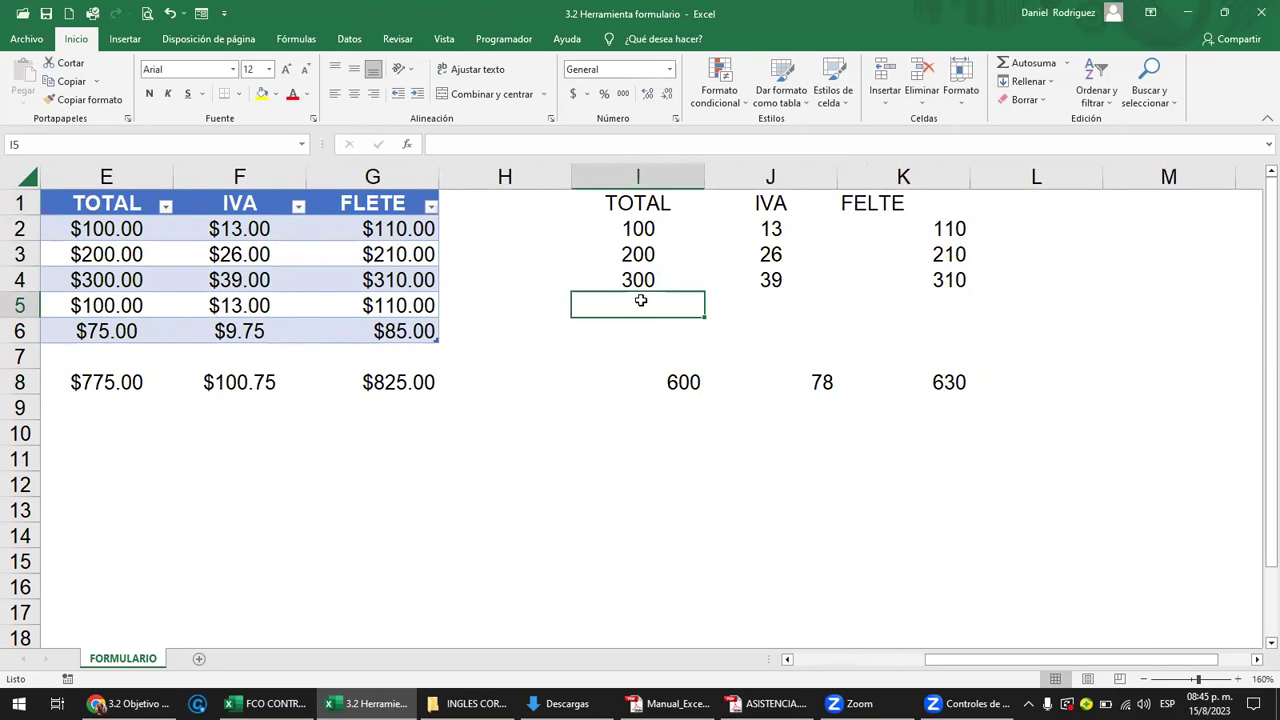
double_click(683, 381)
key(Escape)
double_click(785, 382)
key(ctrl+Return)
click(666, 304)
text(500)
key(Tab)
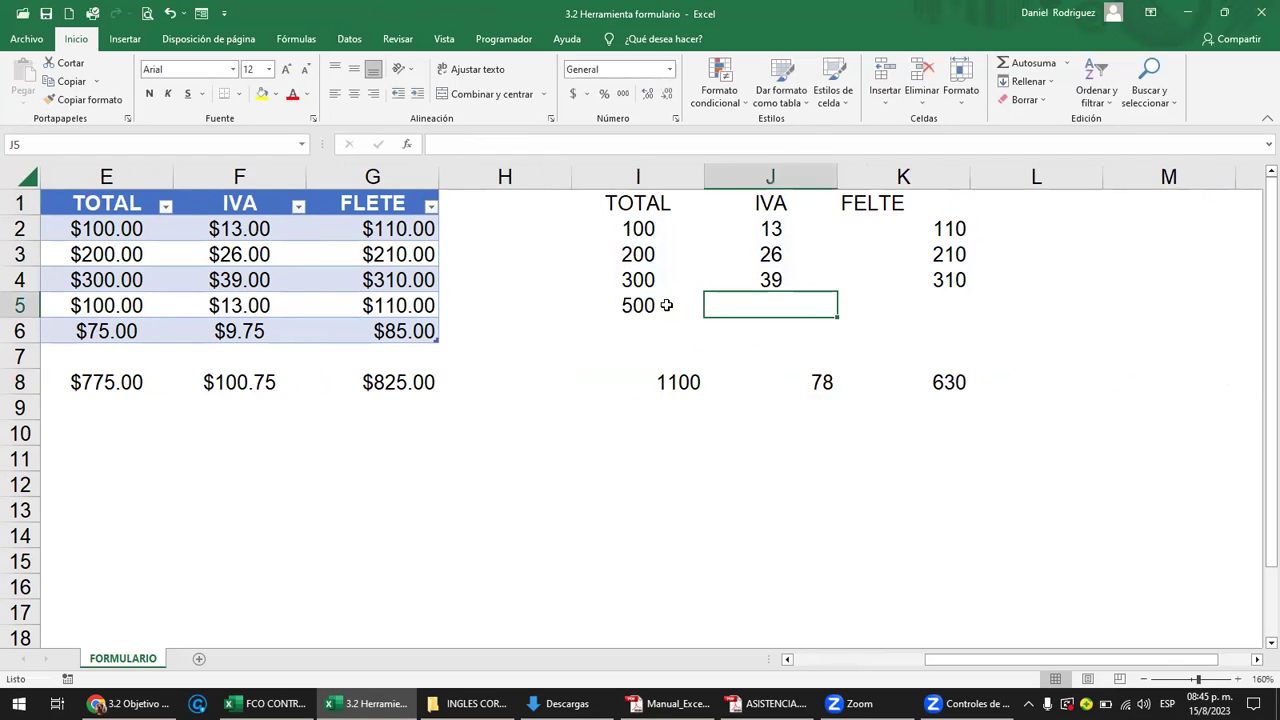
Confirm the I8 total now reads 1100, then delete the 500 from I5.
key(Left)
key(Down)
key(Down)
key(Down)
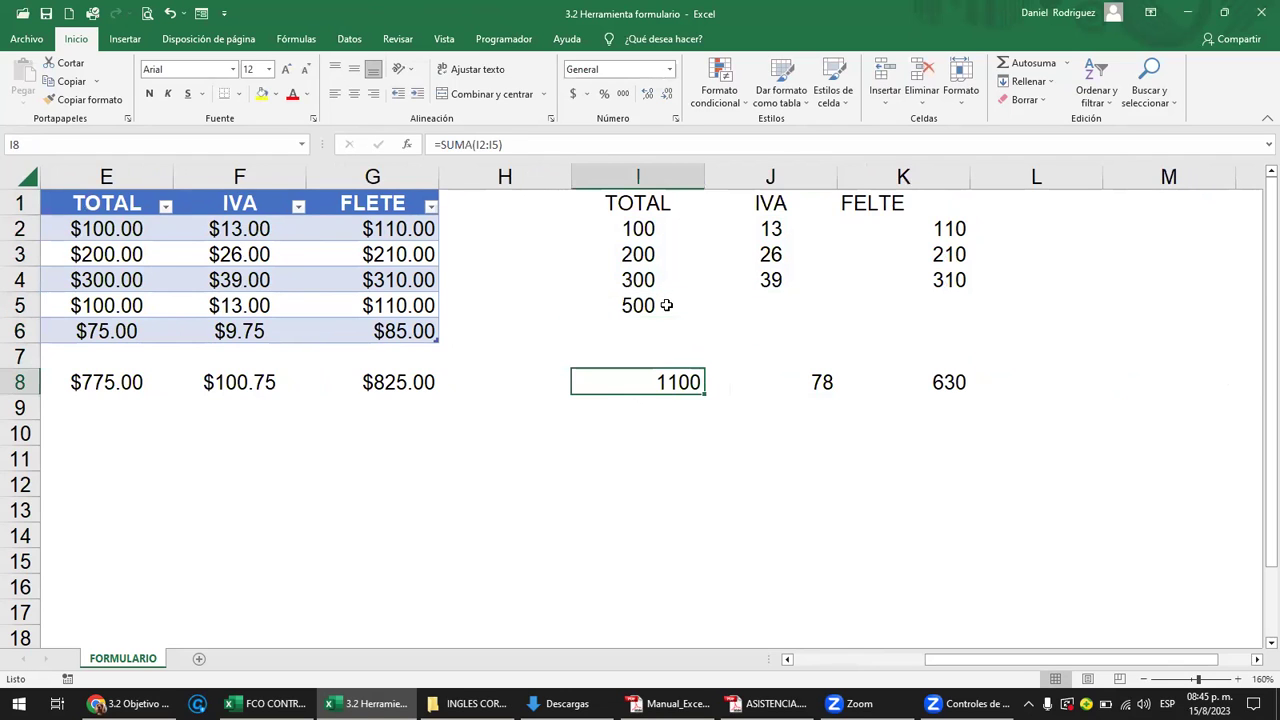
key(F2)
key(Escape)
key(Up)
key(Down)
key(F2)
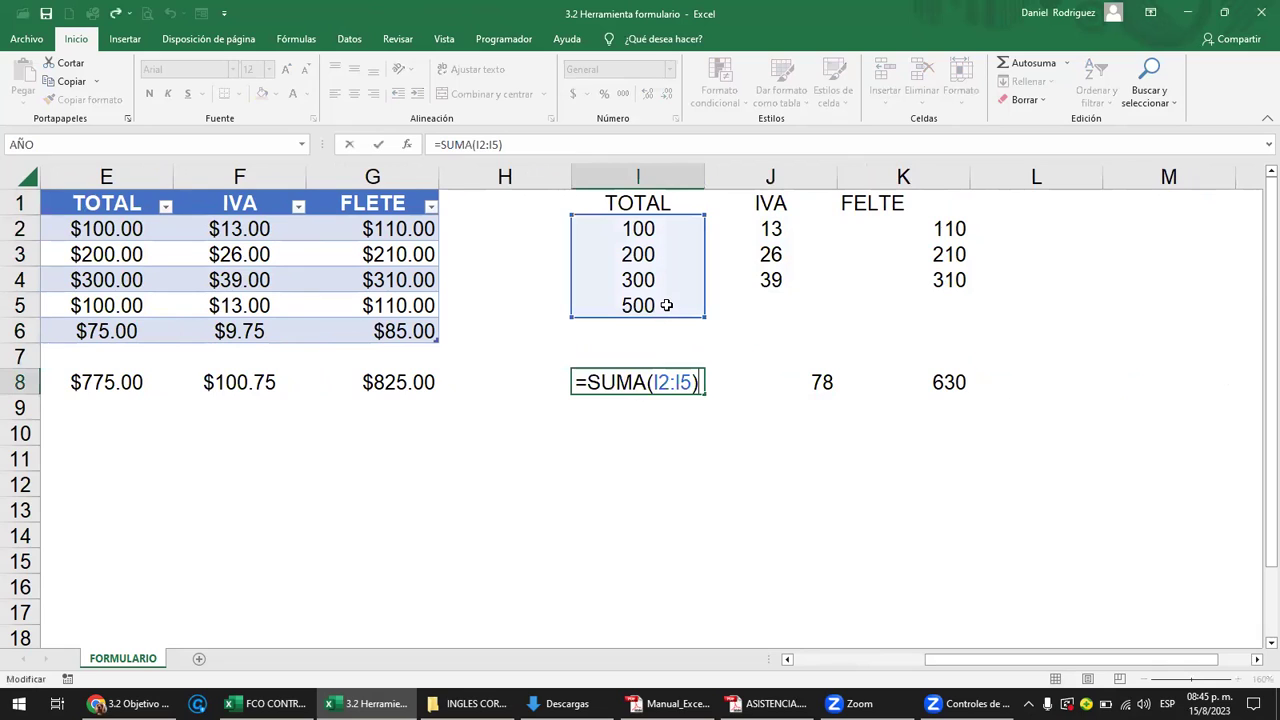
key(Escape)
key(Up)
key(Up)
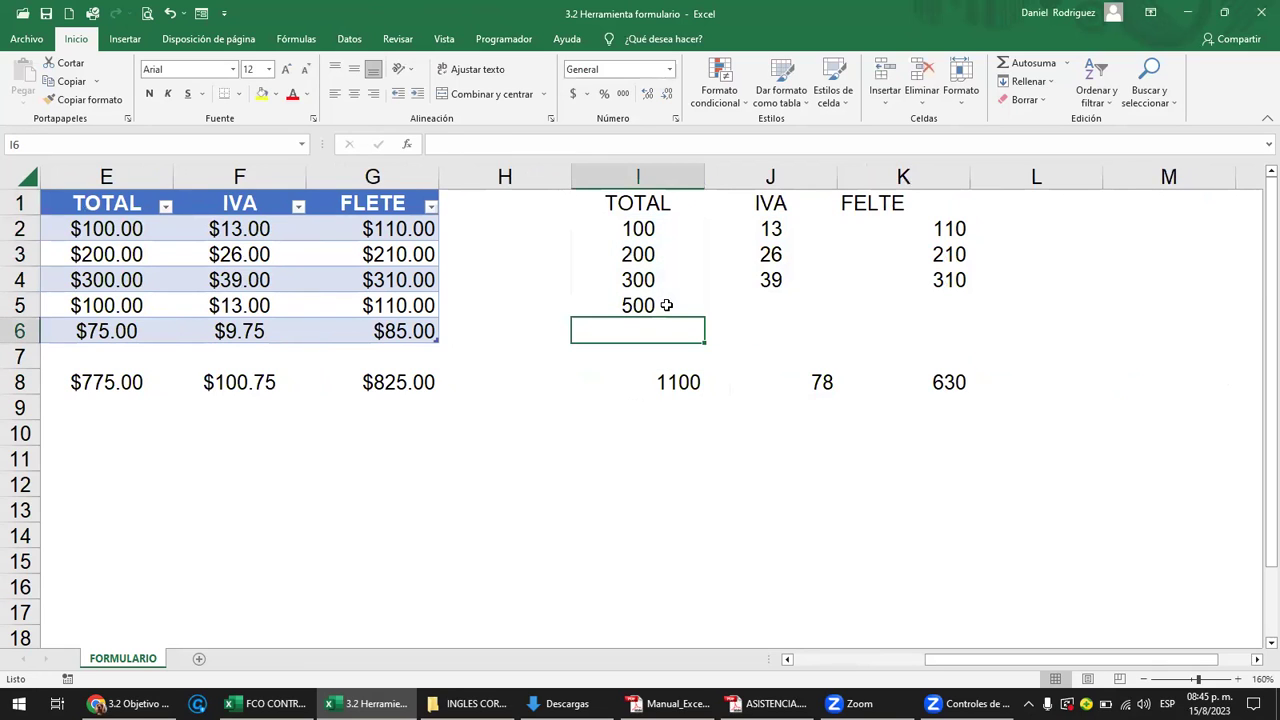
key(Up)
key(Delete)
Copy J4's IVA formula down into J5.
key(Right)
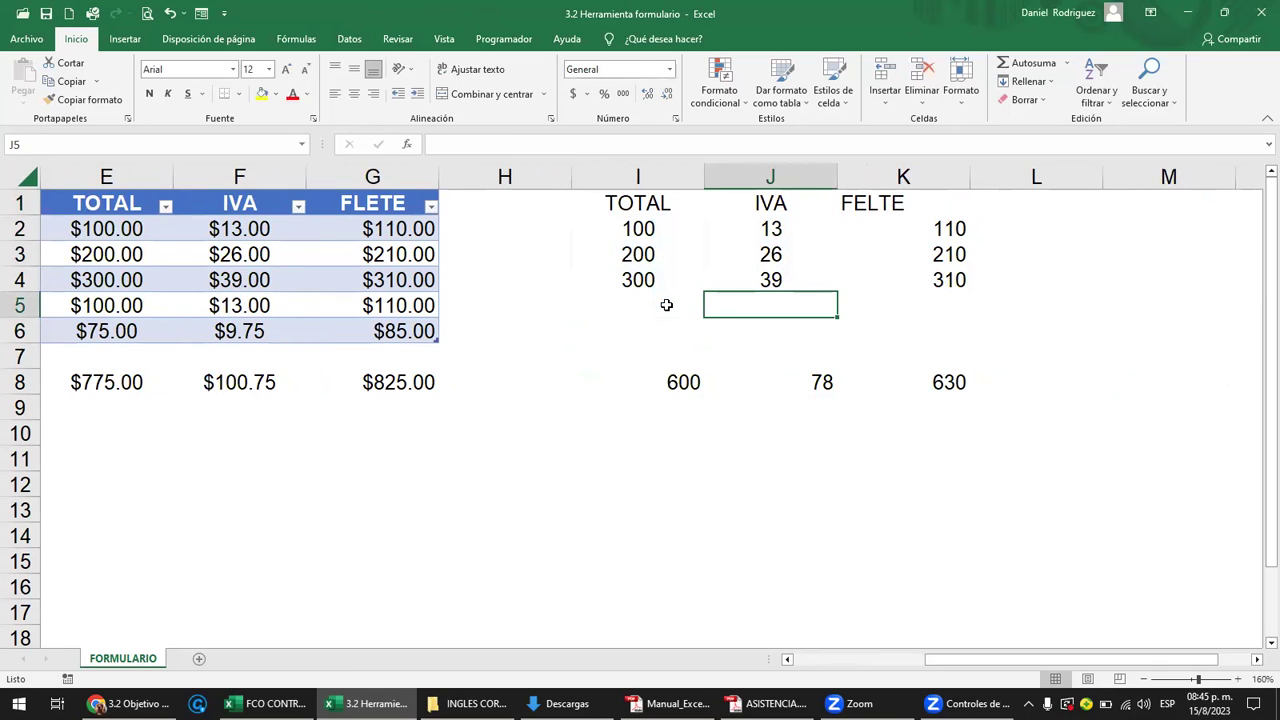
key(F2)
key(Escape)
key(Up)
key(ctrl+c)
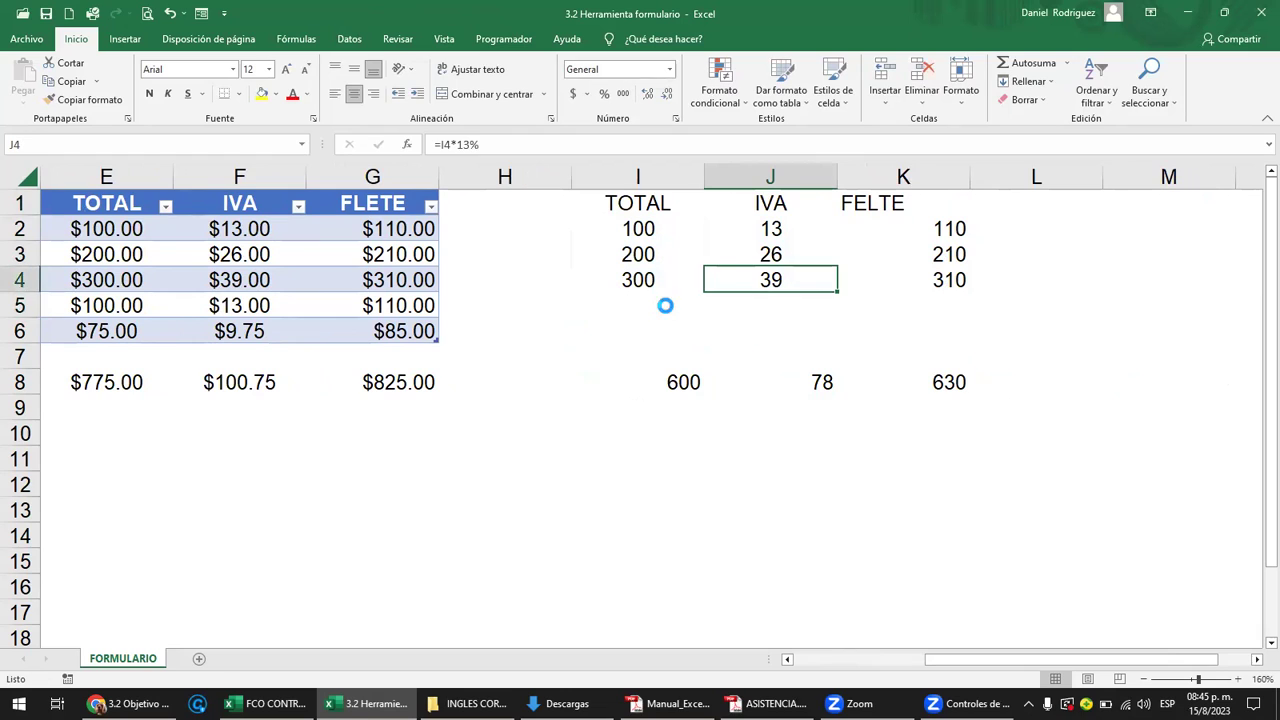
key(Down)
key(Return)
Enter 100 in I5 and AutoSum the FELTE total in K8, giving 630.
click(666, 305)
text(100)
key(Return)
key(Right)
key(Right)
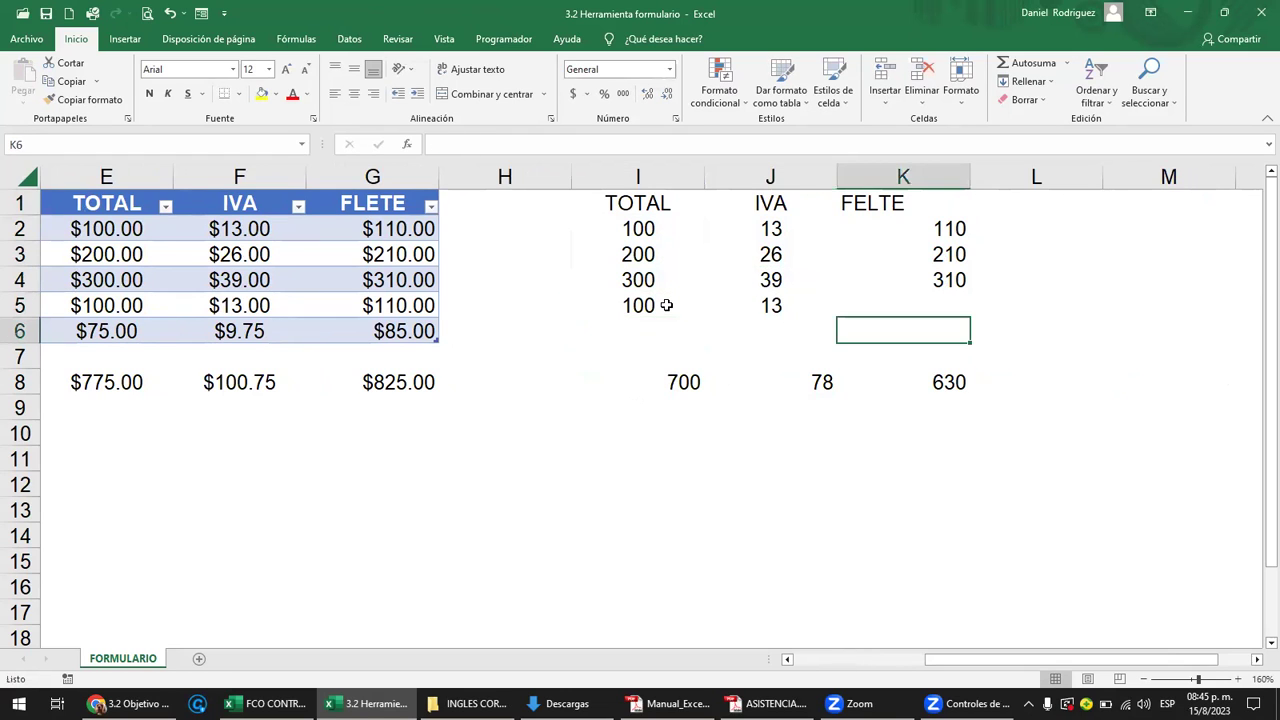
key(Down)
key(Down)
key(alt+equal)
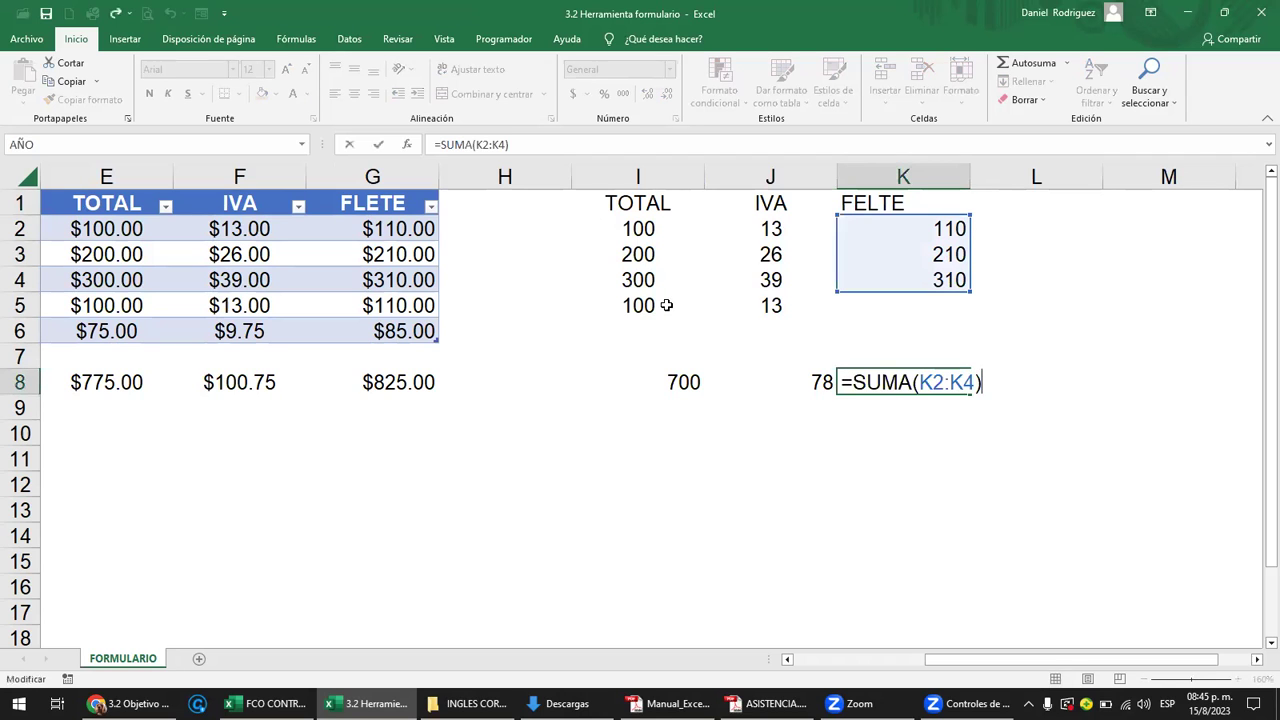
key(ctrl+Return)
Check the I8 sum range and enter a second 100 in I6.
mouse_move(632, 201)
mouse_down()
mouse_move(839, 284)
mouse_move(950, 305)
mouse_up()
click(681, 382)
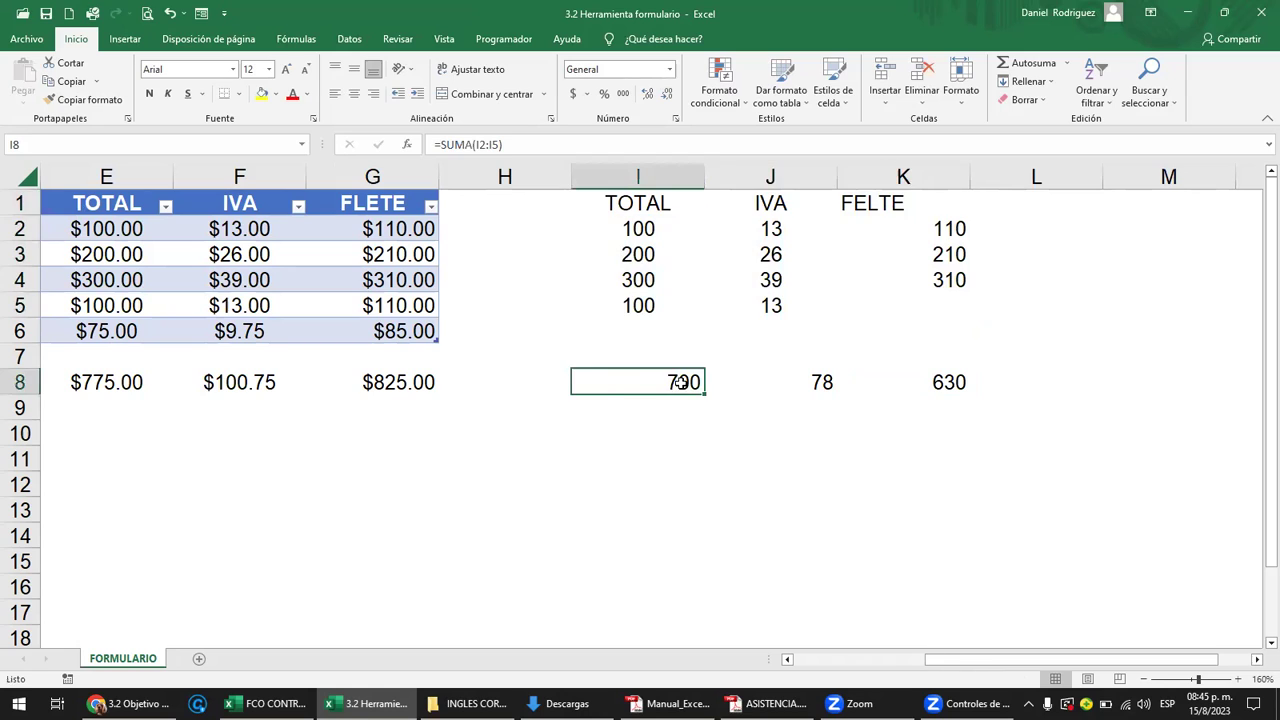
double_click(681, 382)
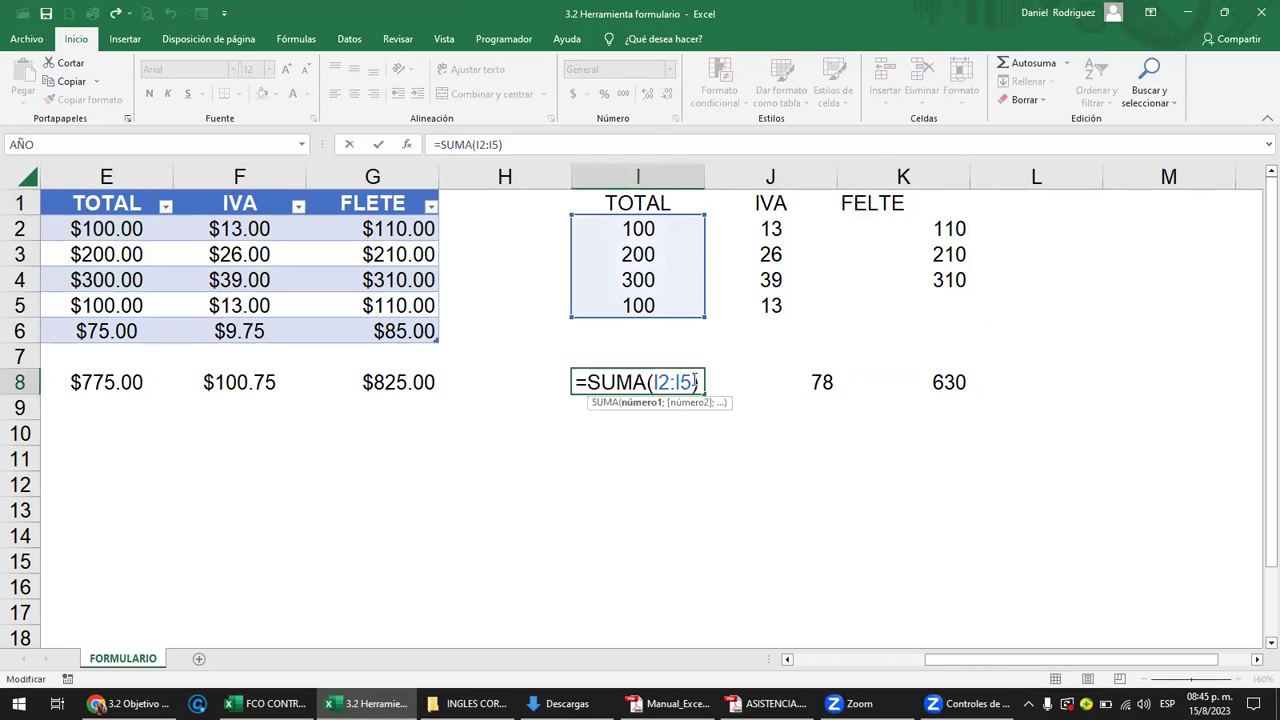
click(695, 333)
text(100)
key(Return)
key(Down)
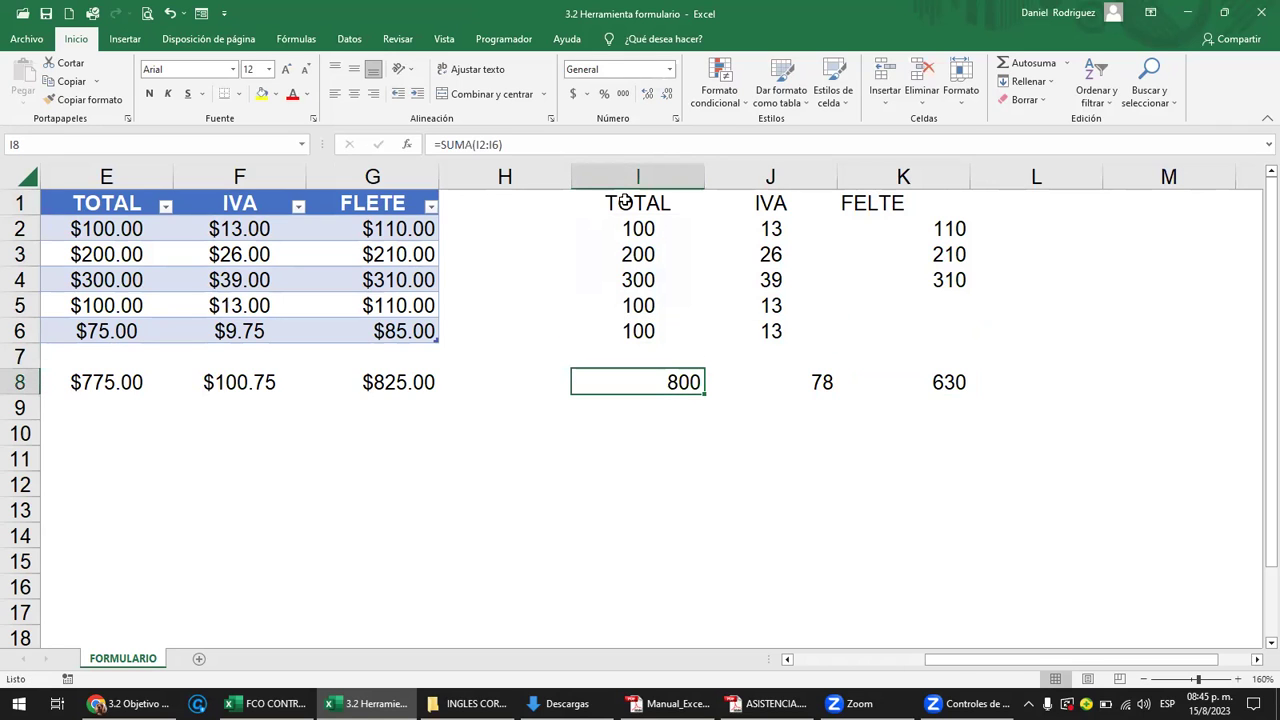
Copy the plain block I1:K8 and add a new sheet Hoja1.
drag(623, 202, 940, 385)
key(ctrl+c)
click(198, 658)
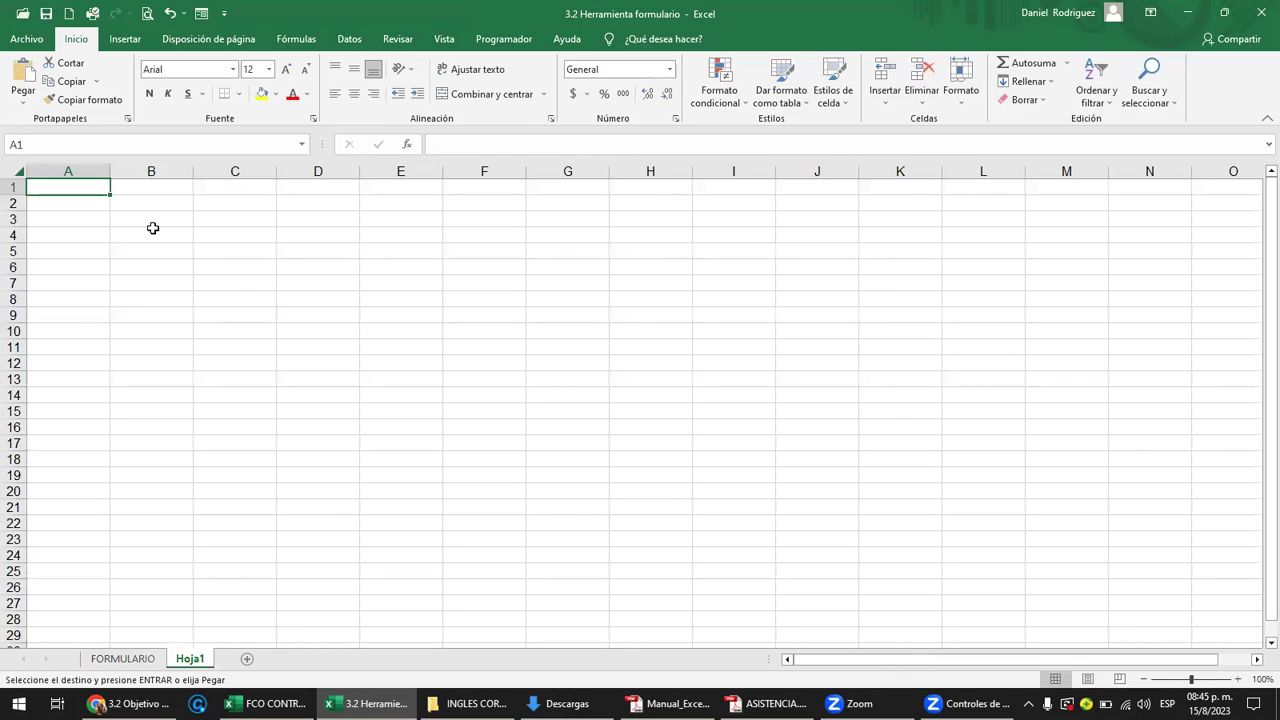
Paste the copied TOTAL/IVA/FELTE block at B2 on Hoja1.
click(153, 228)
ctrl+scroll(153, 228, up, 1)
ctrl+scroll(268, 246, up, 5)
click(303, 234)
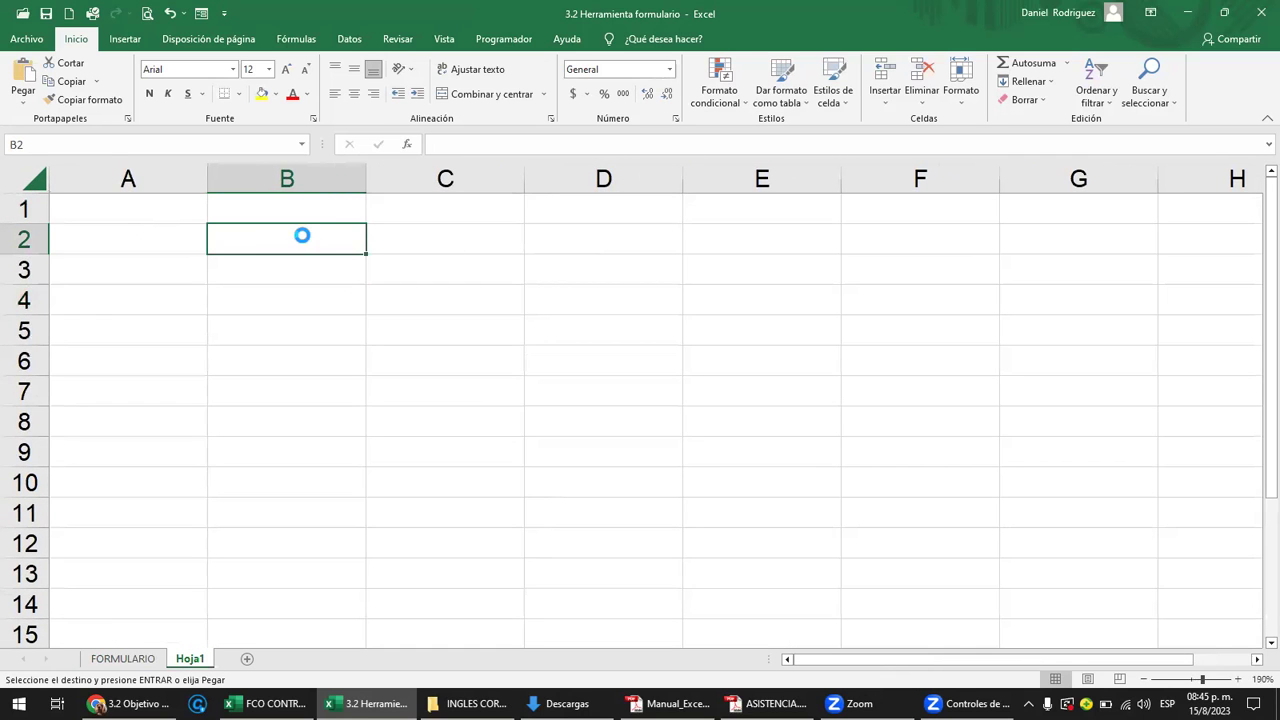
key(ctrl+v)
Check the B9 sum formula, clear the 100 from B7, and open the B2:D6 context menu.
click(344, 449)
key(F2)
key(Escape)
click(300, 392)
key(Delete)
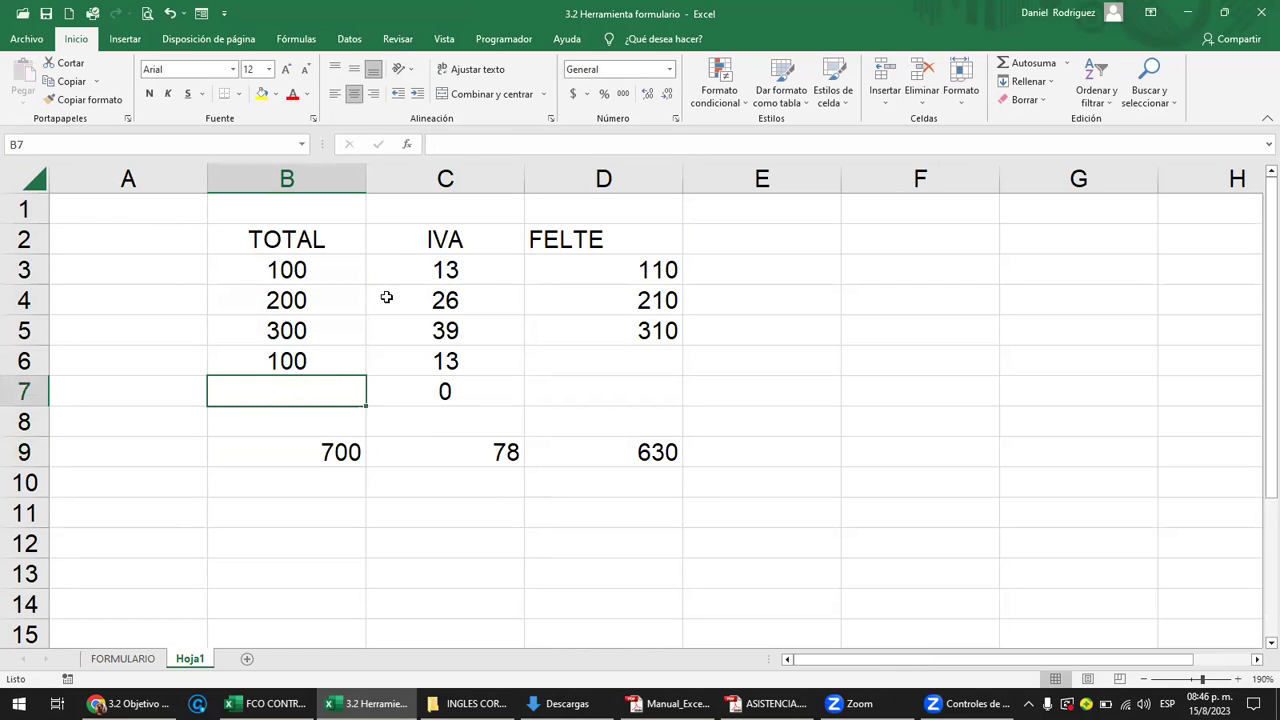
drag(279, 239, 648, 361)
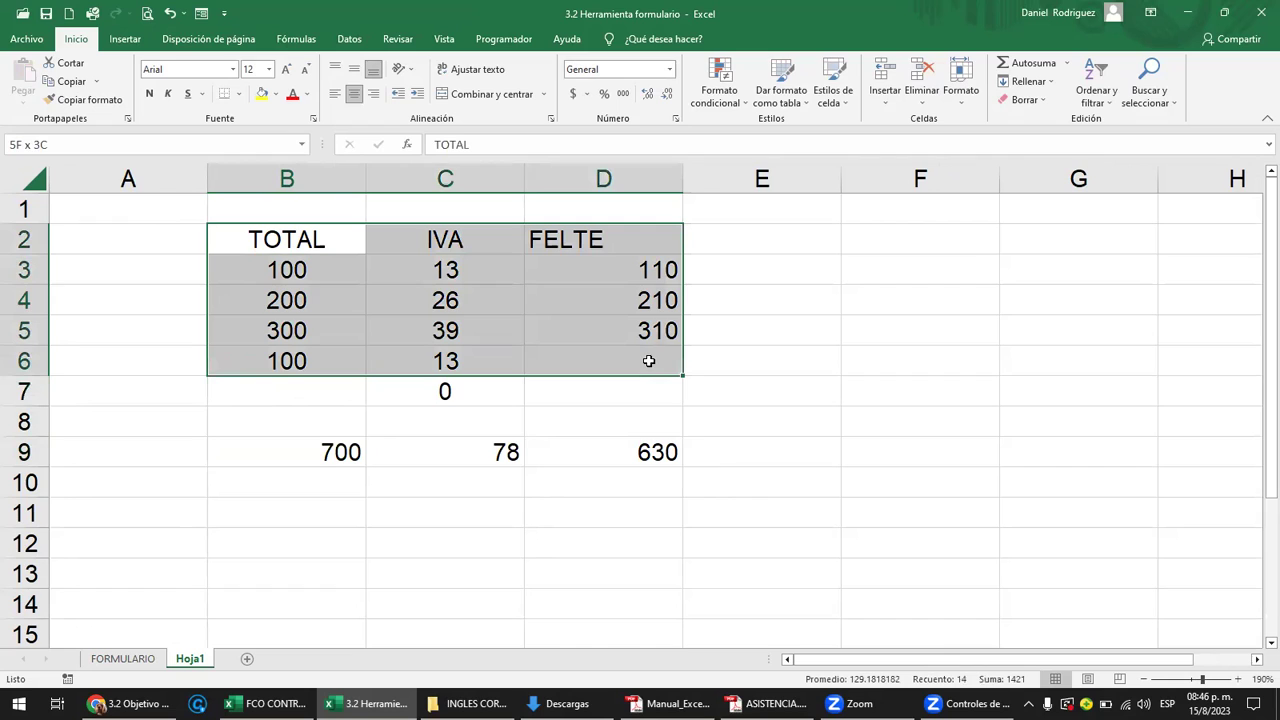
right_click(652, 318)
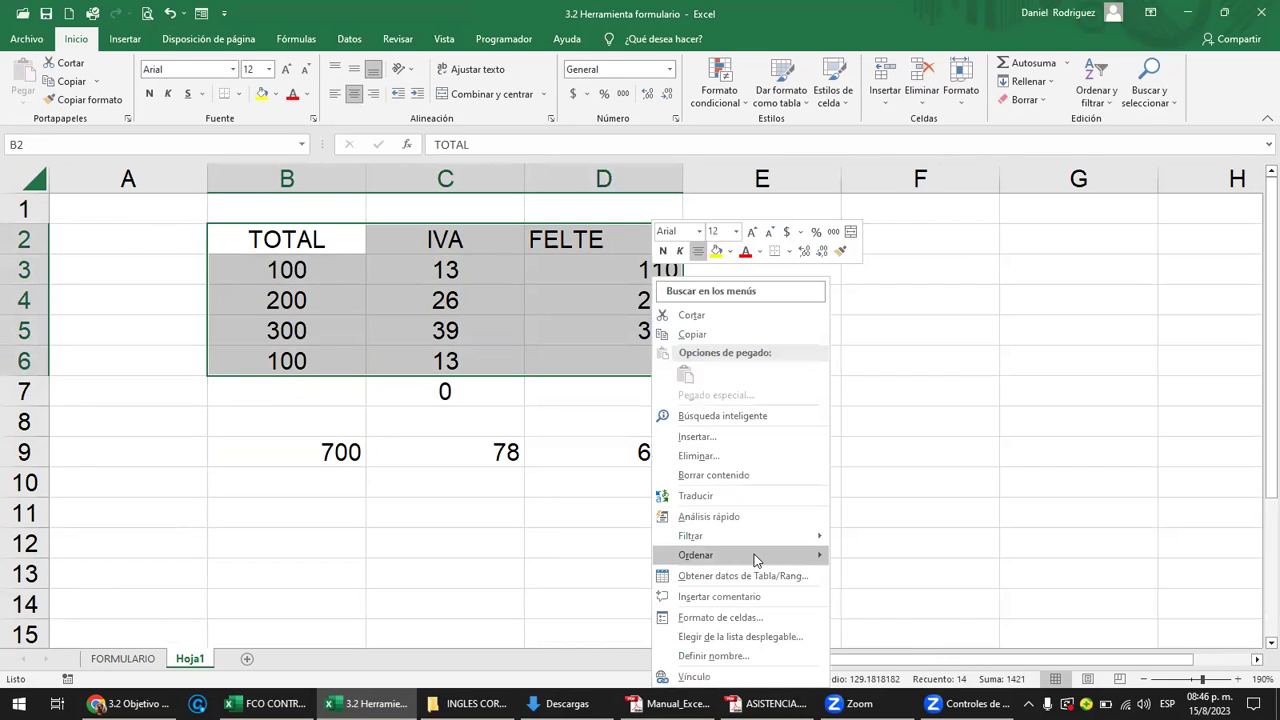
mouse_move(696, 555)
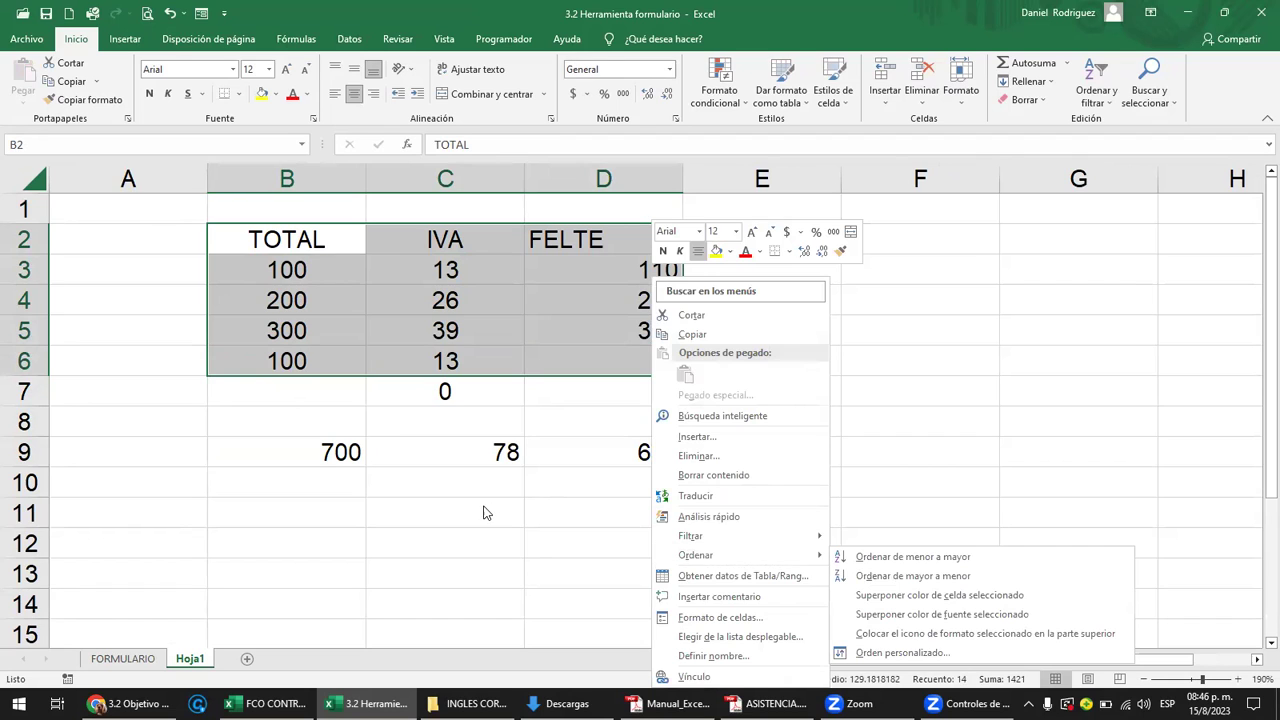
Shrink B9's TOTAL sum range to B3:B6 and check the C9 IVA total.
click(334, 452)
key(F2)
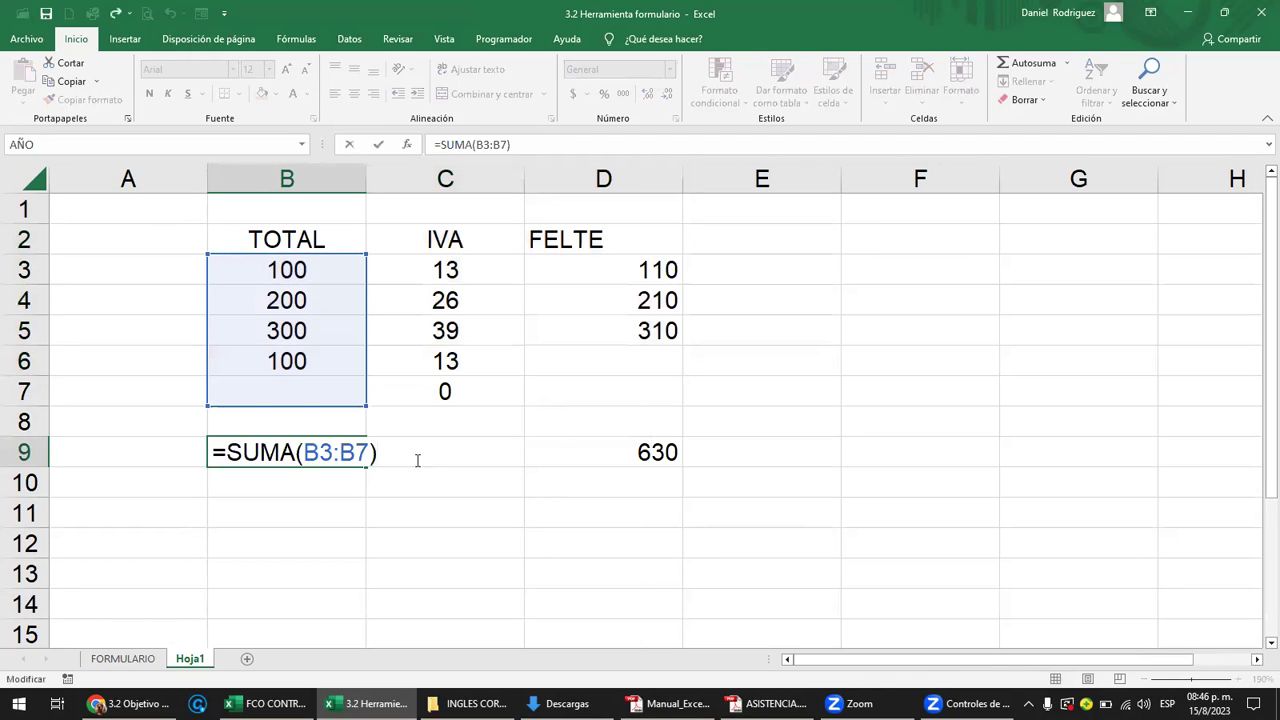
drag(360, 385, 360, 374)
key(Return)
key(Up)
key(Up)
key(Up)
key(Down)
key(Right)
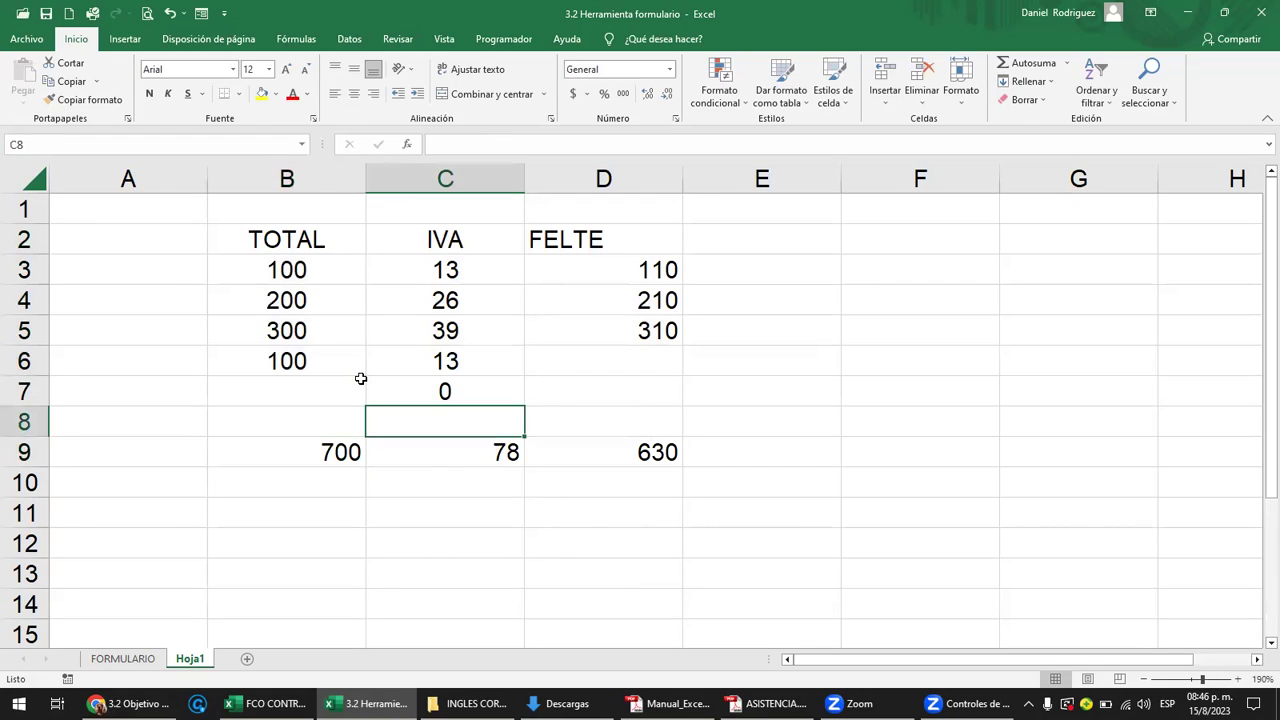
key(Down)
key(F2)
key(Return)
key(Up)
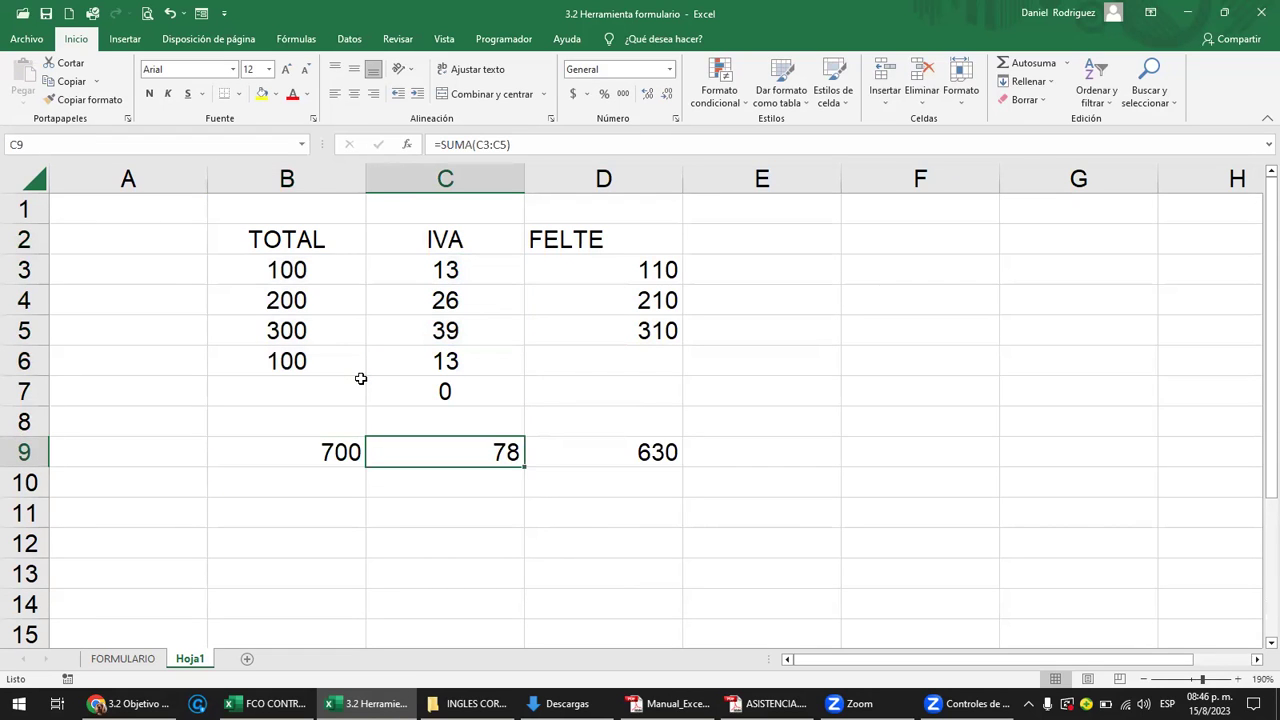
Shorten B9's TOTAL sum range to B3:B5.
key(Left)
key(F2)
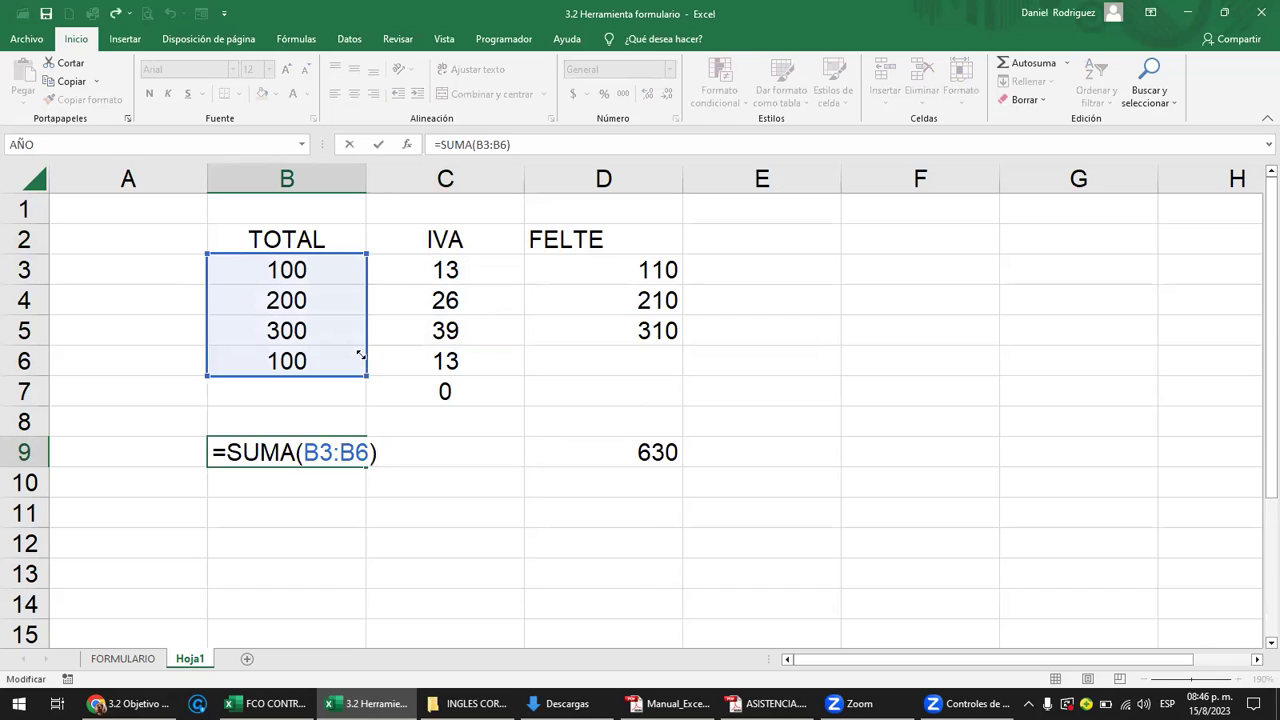
drag(360, 355, 357, 349)
key(Return)
key(Up)
key(F2)
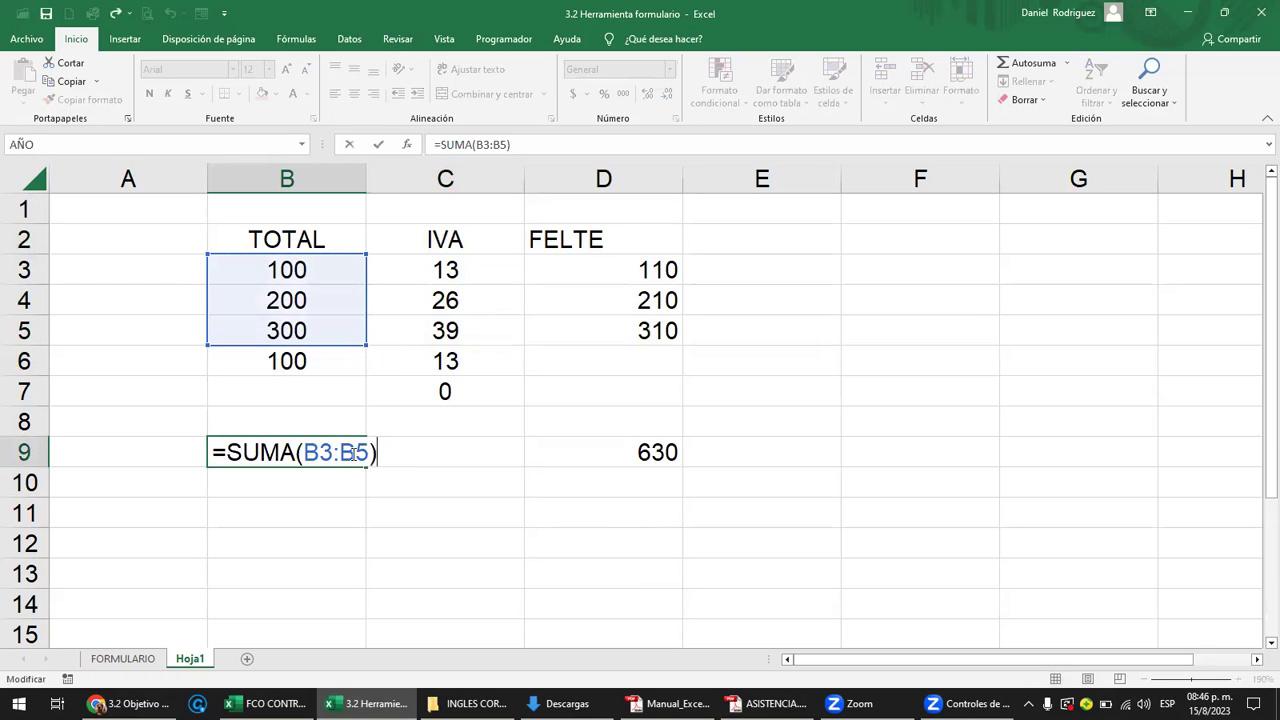
Clear the 100 from B6 and the leftover 0 from IVA cell C6, keeping row 9 totals.
click(272, 365)
key(BackSpace)
key(Return)
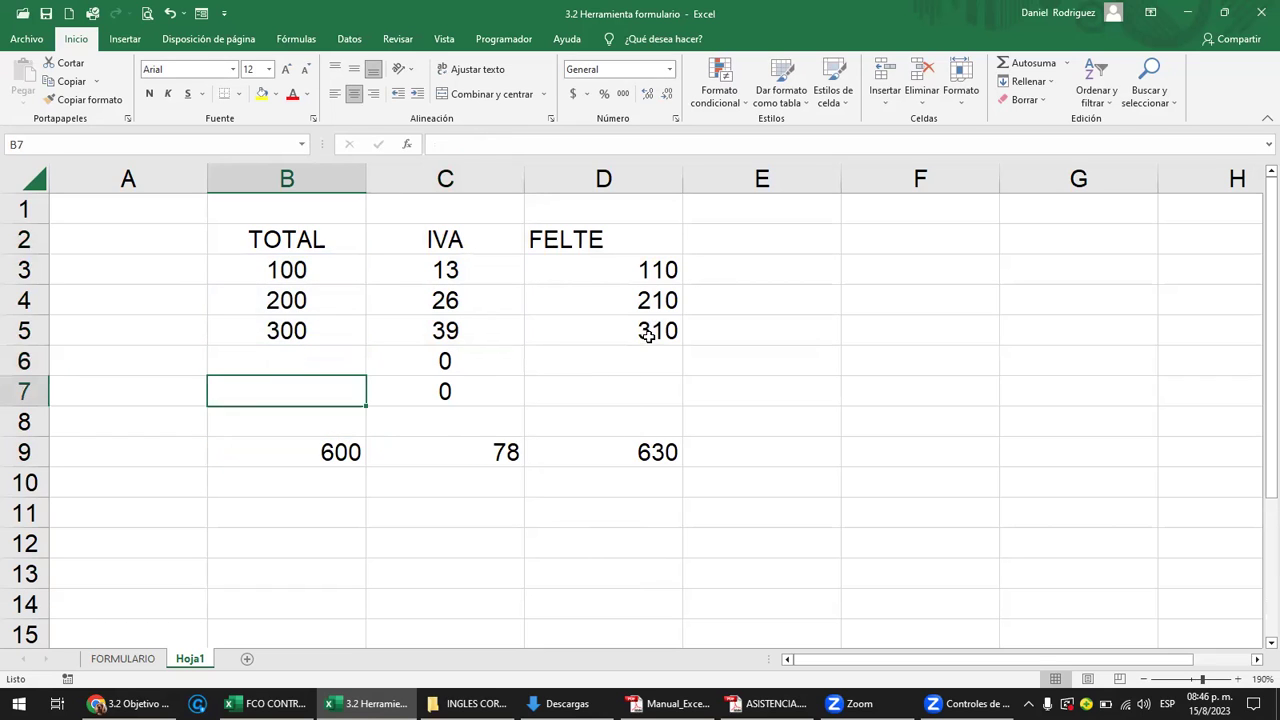
key(Right)
key(Up)
key(Delete)
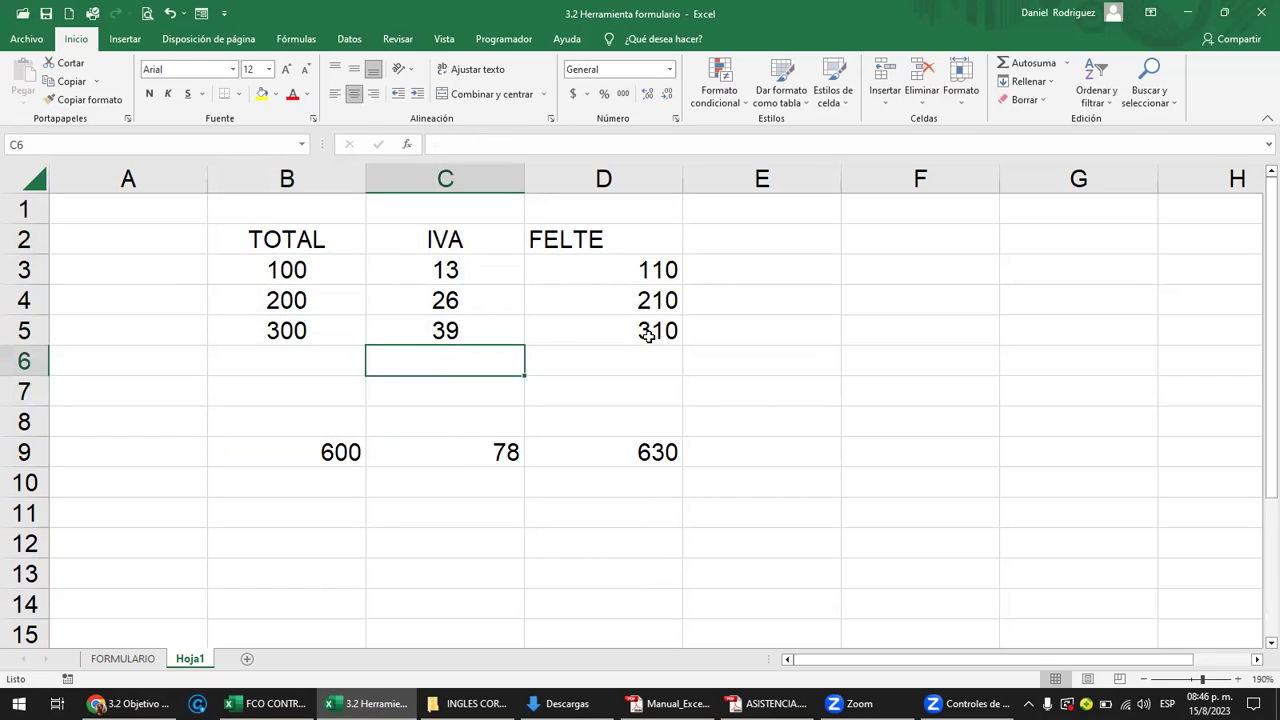
key(Down)
key(Down)
key(Down)
key(F2)
key(Tab)
key(F2)
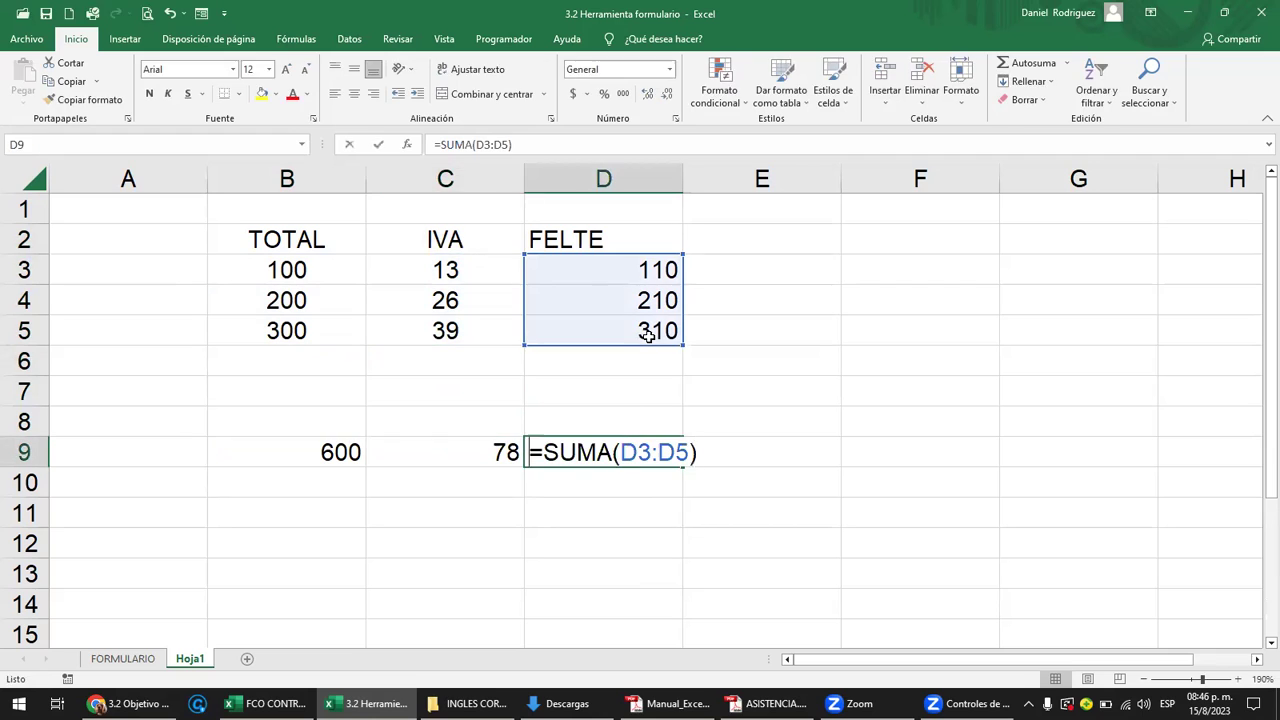
key(Escape)
Enter 1 as the last TOTAL value in B6, leaving C6 empty.
key(Left)
key(Left)
key(Up)
key(Up)
key(Up)
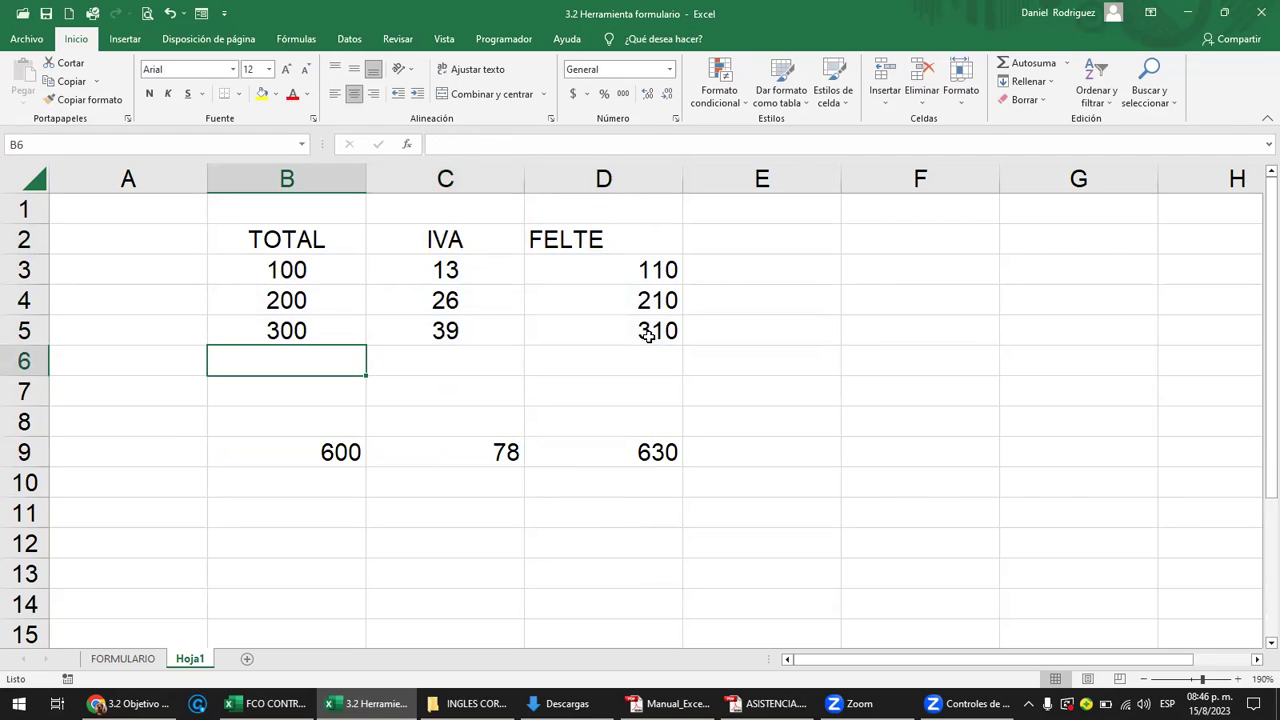
text(1)
key(Tab)
key(Left)
key(F2)
key(Tab)
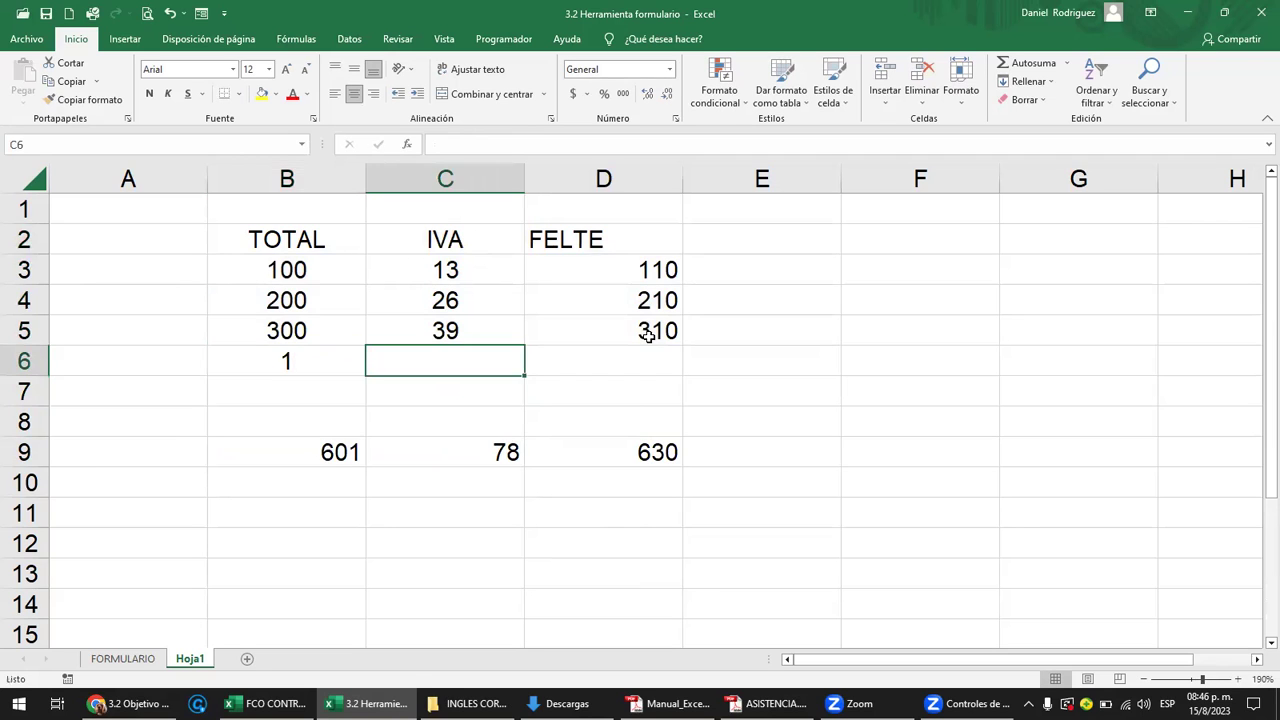
key(F2)
key(Escape)
Verify B9 keeps =SUMA(B3:B6) reading 601 and check the IVA values' sum.
click(330, 454)
double_click(330, 453)
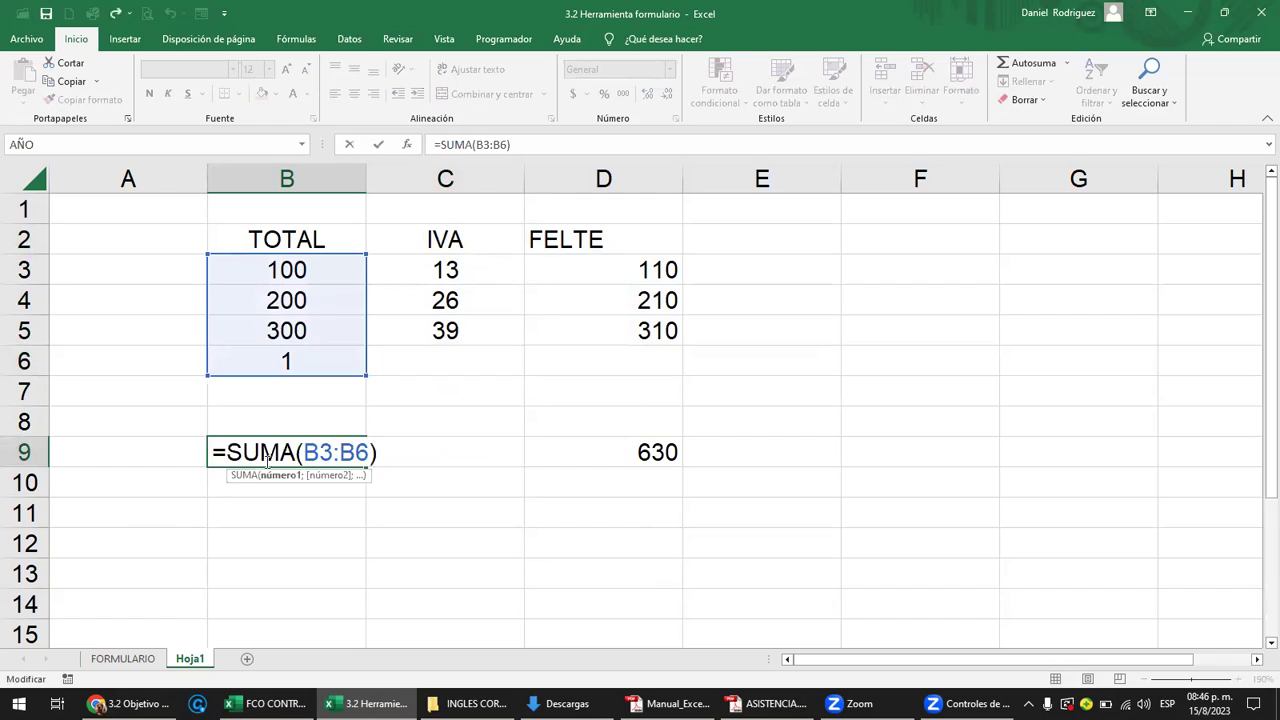
drag(336, 450, 370, 452)
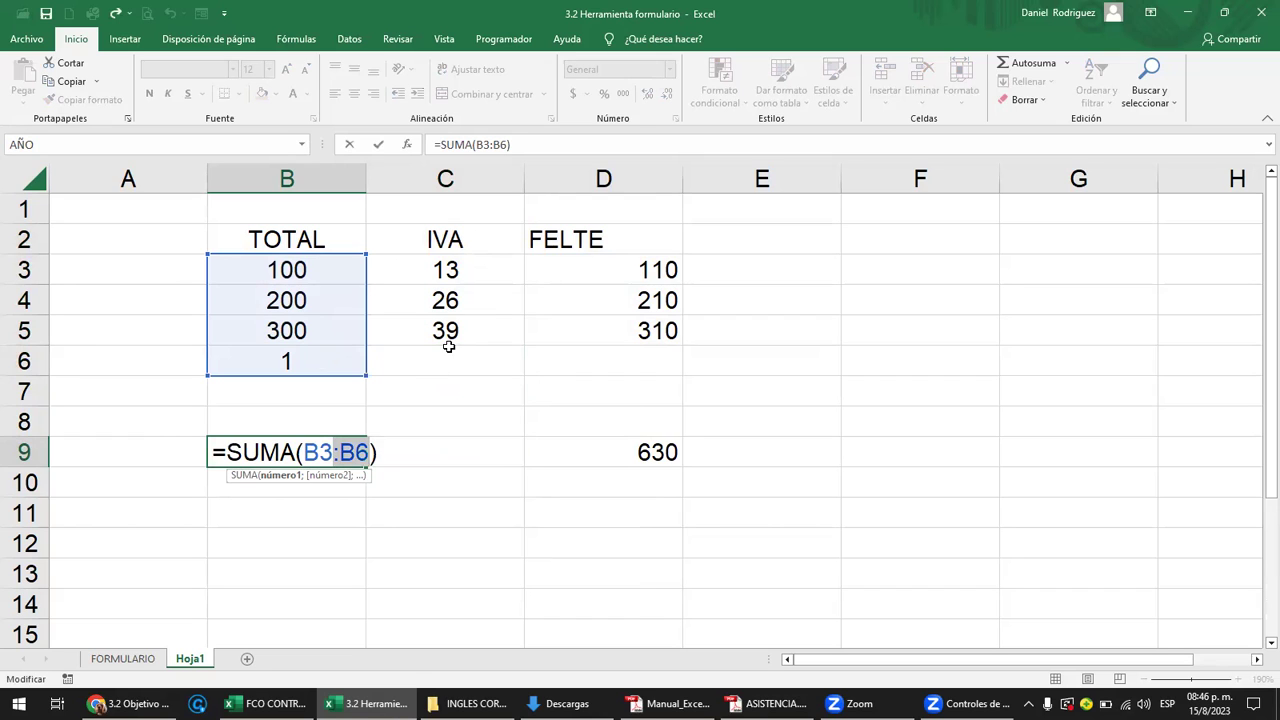
click(448, 266)
drag(468, 306, 486, 355)
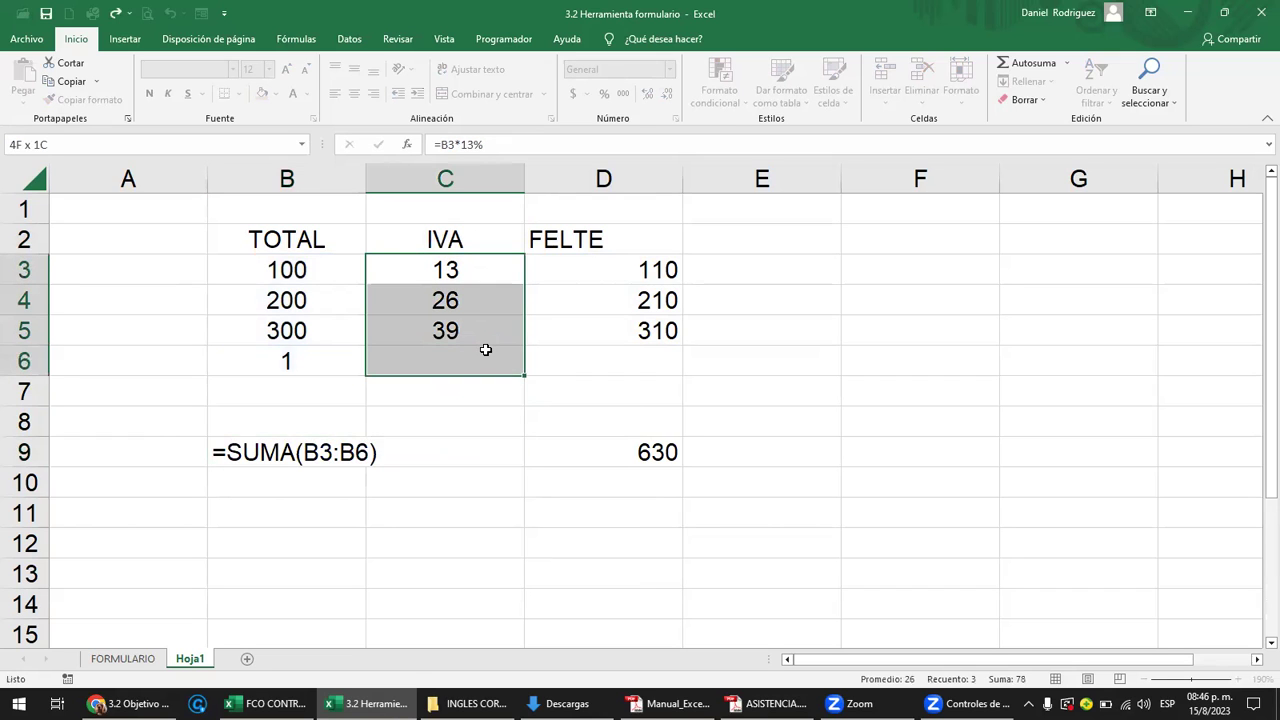
click(320, 360)
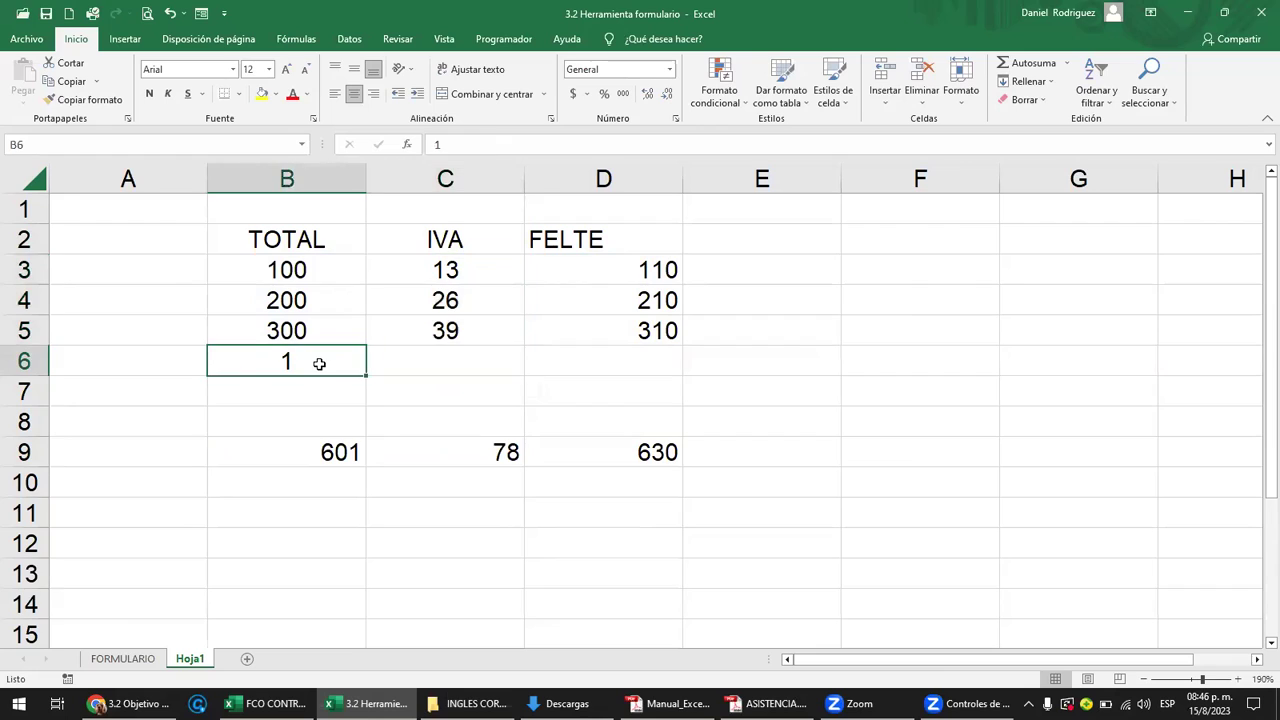
double_click(335, 452)
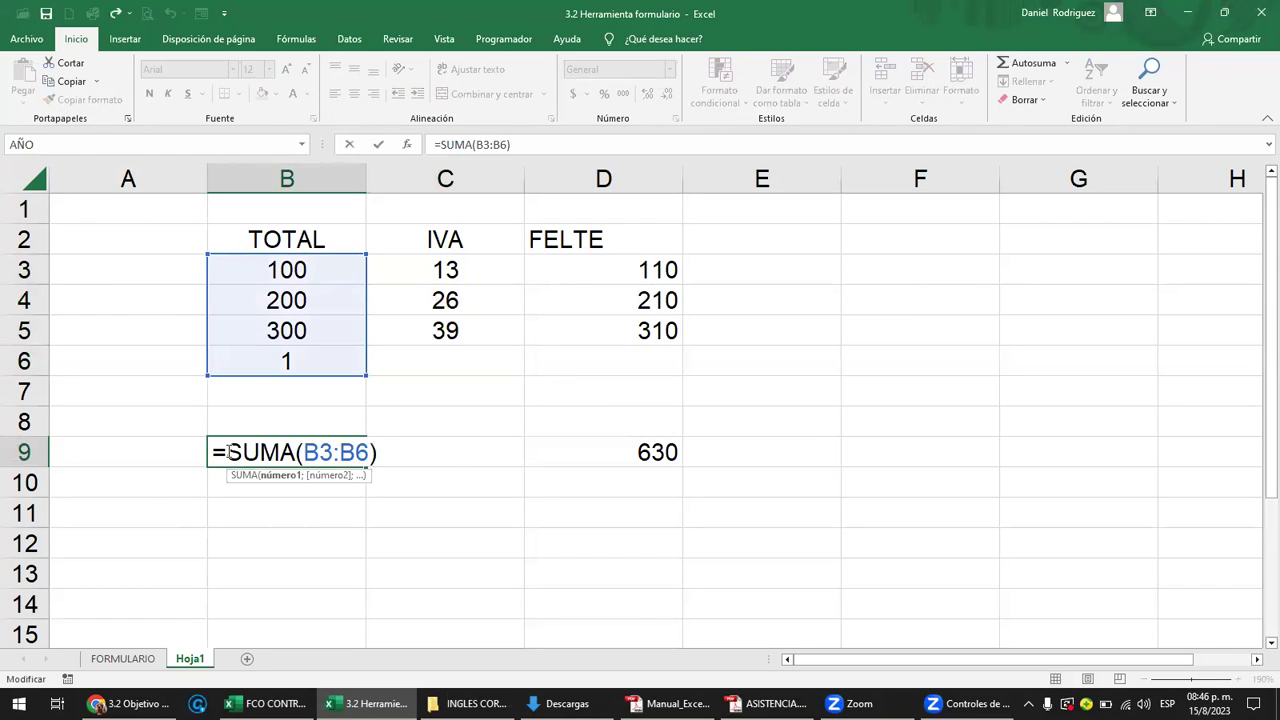
drag(229, 452, 370, 452)
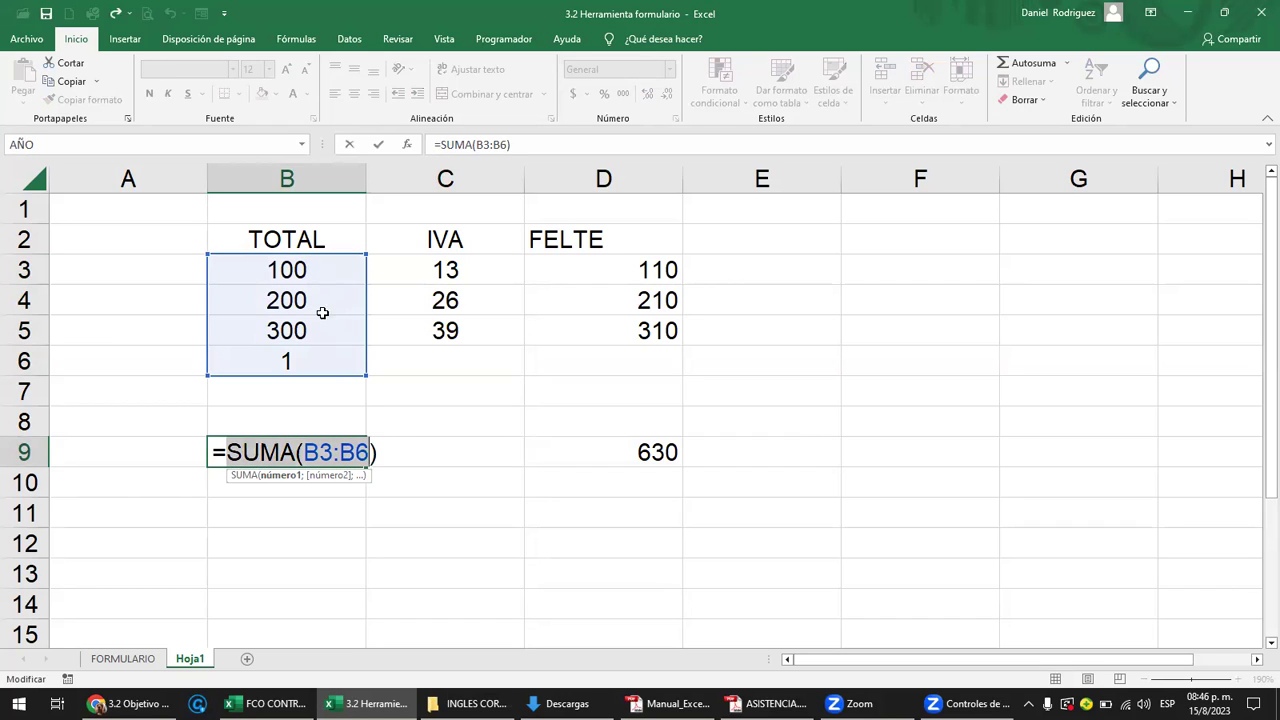
click(329, 380)
key(Escape)
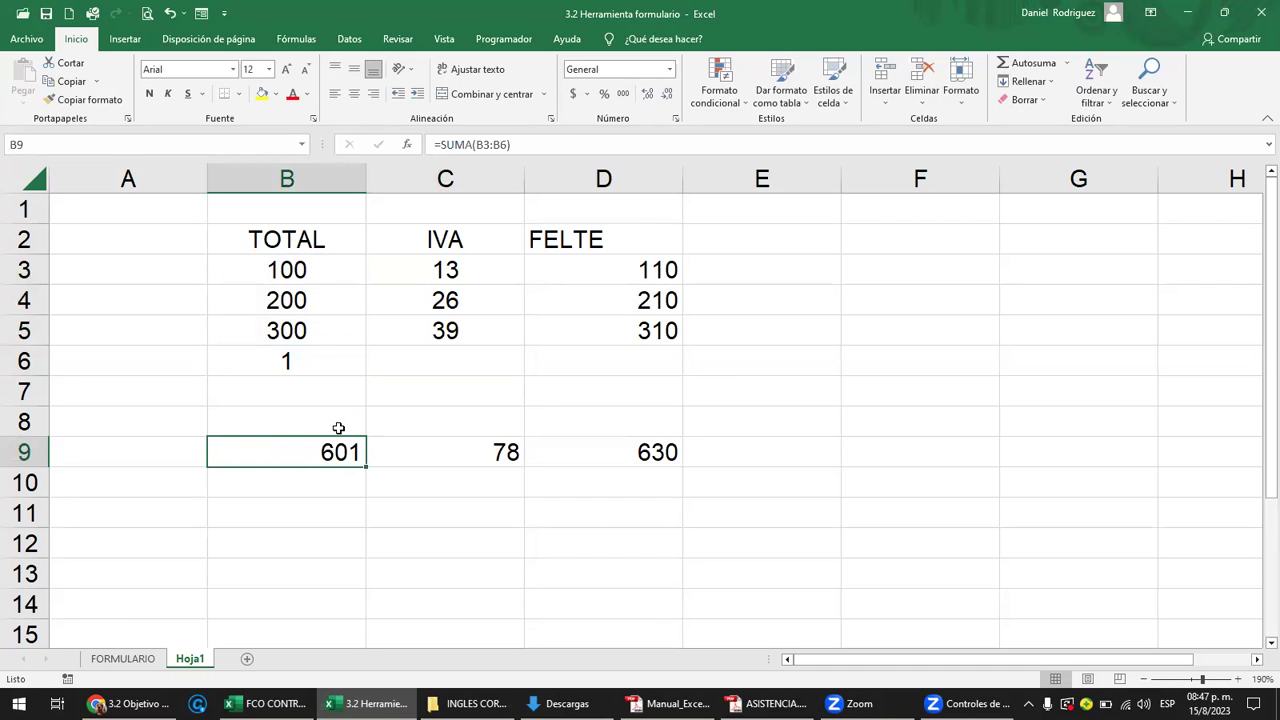
double_click(334, 452)
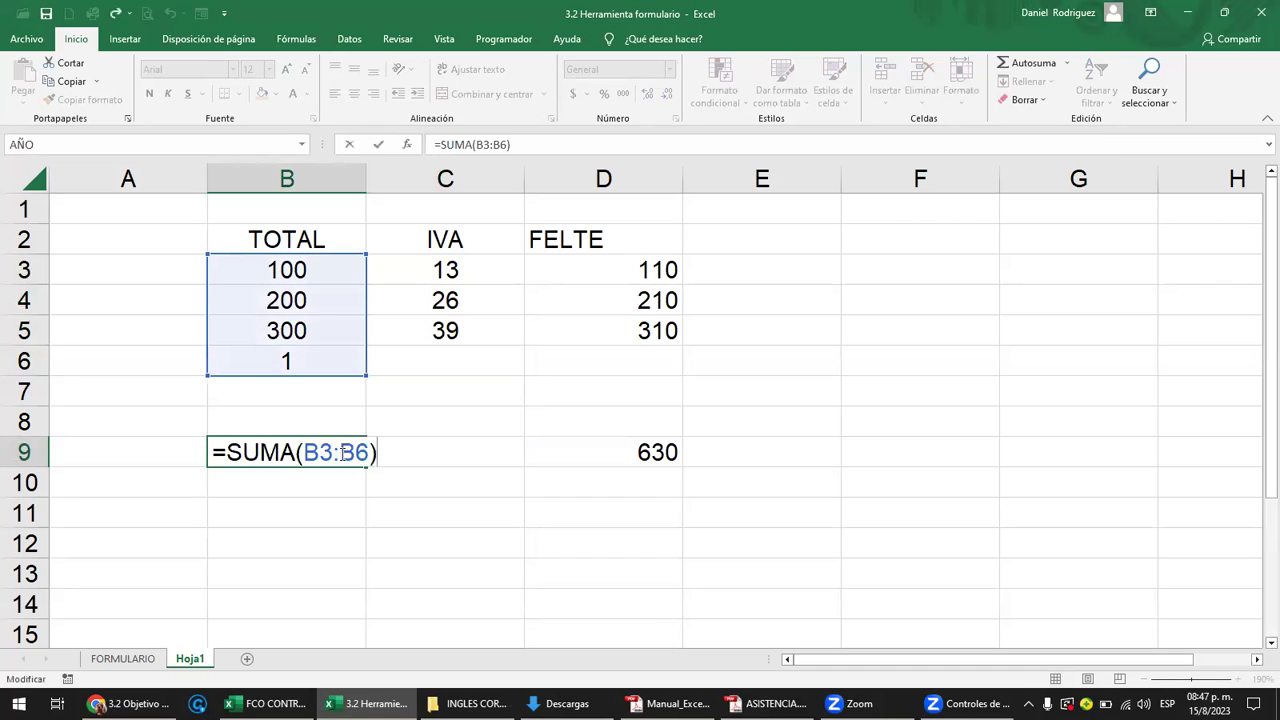
drag(341, 452, 372, 452)
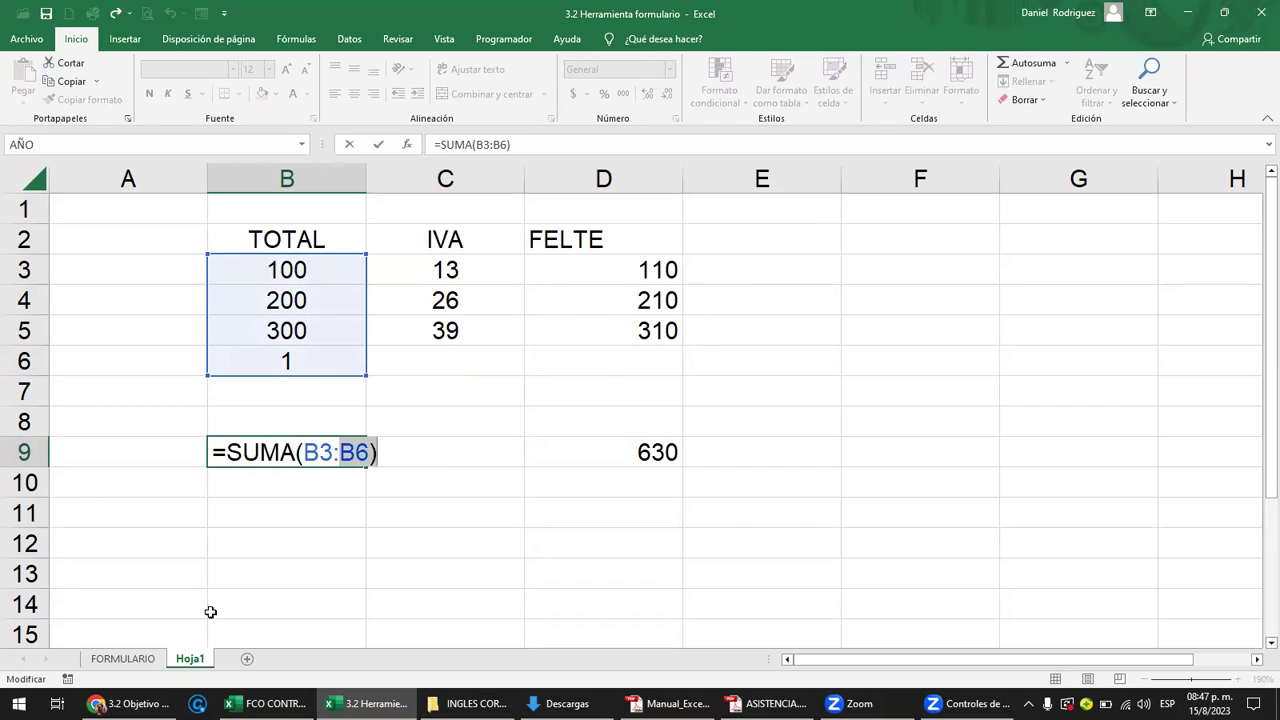
Glance at the FORMULARIO sheet, return to Hoja1, and select empty cell F3.
click(122, 658)
click(532, 359)
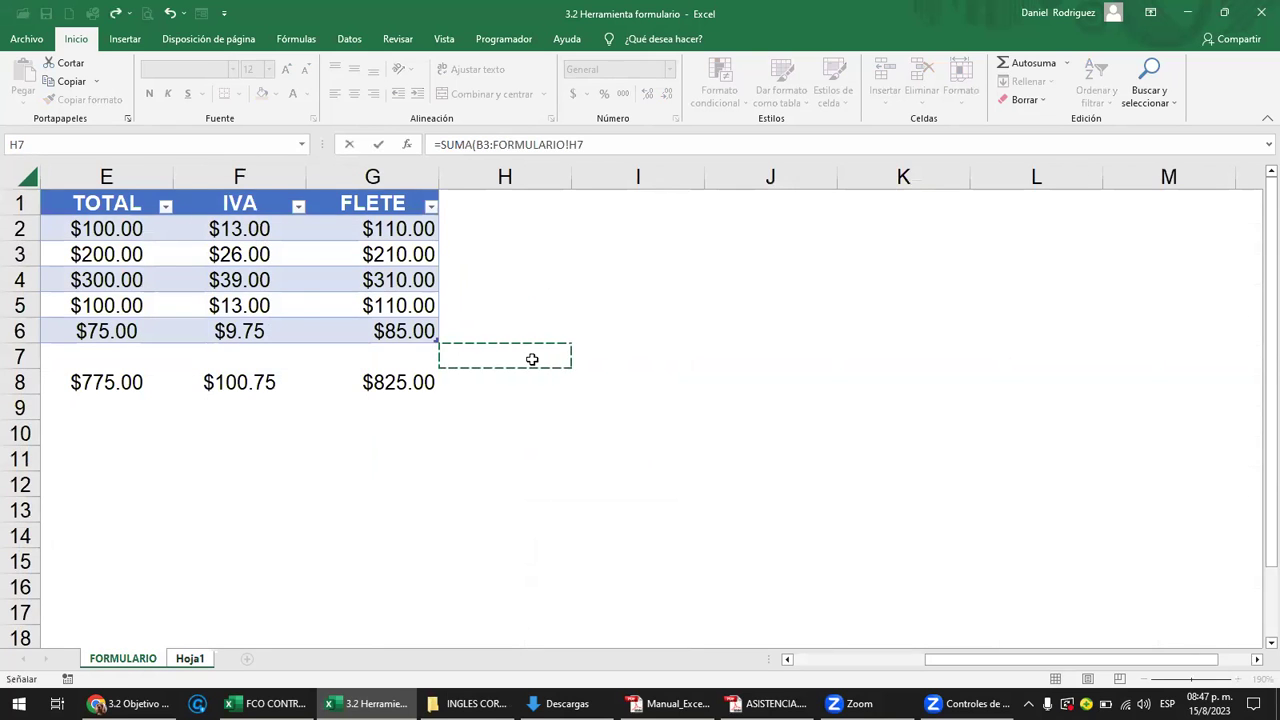
key(Escape)
key(Left)
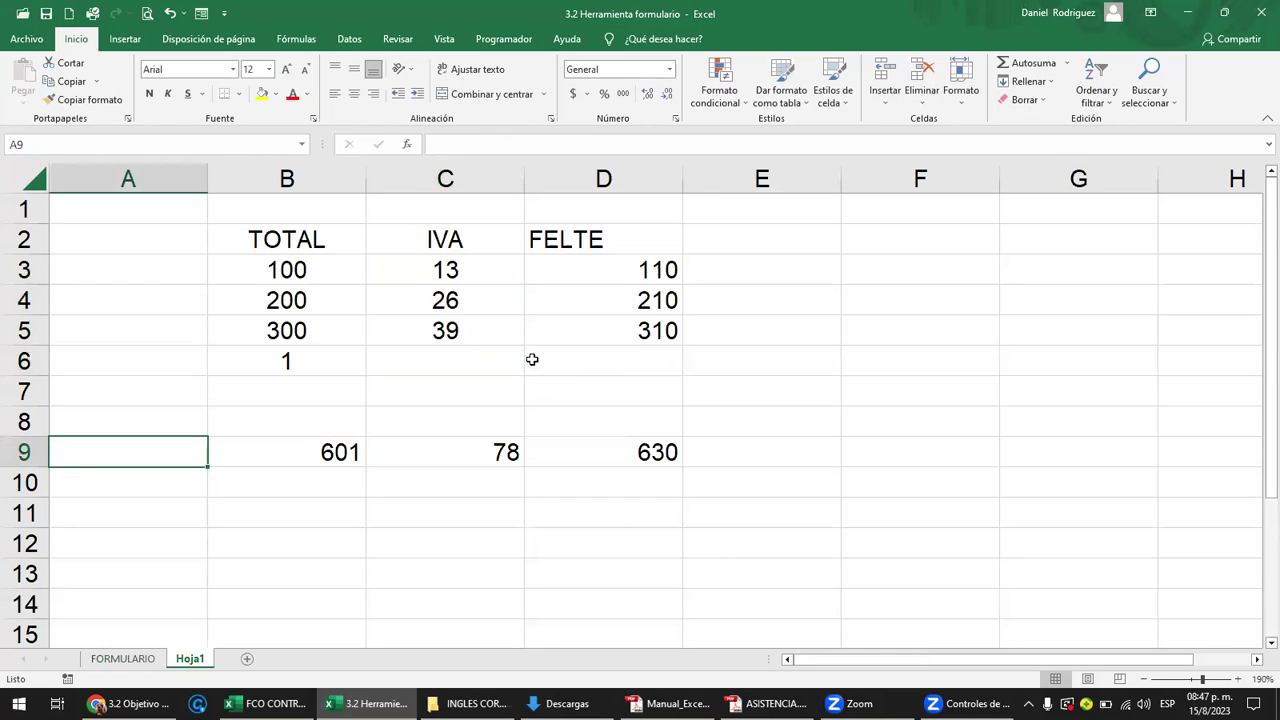
click(927, 267)
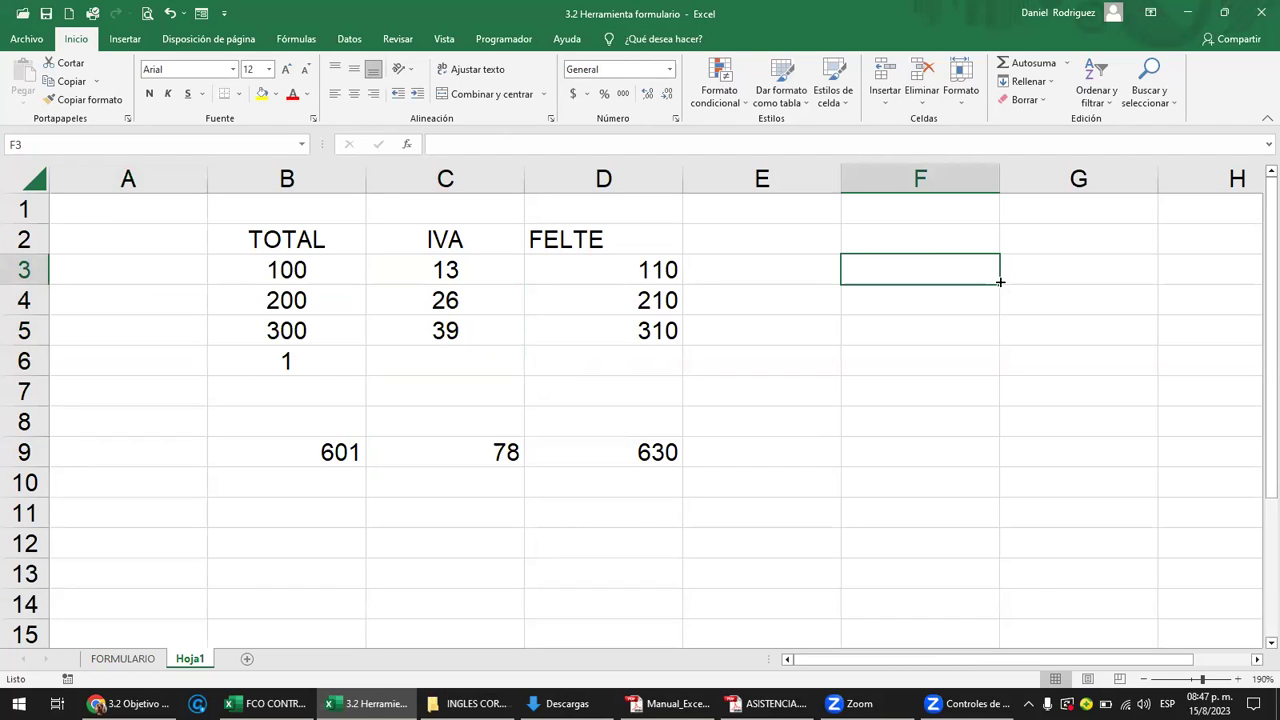
Add column headers a in F2 and b in G2.
key(Right)
key(Up)
key(Left)
text(a)
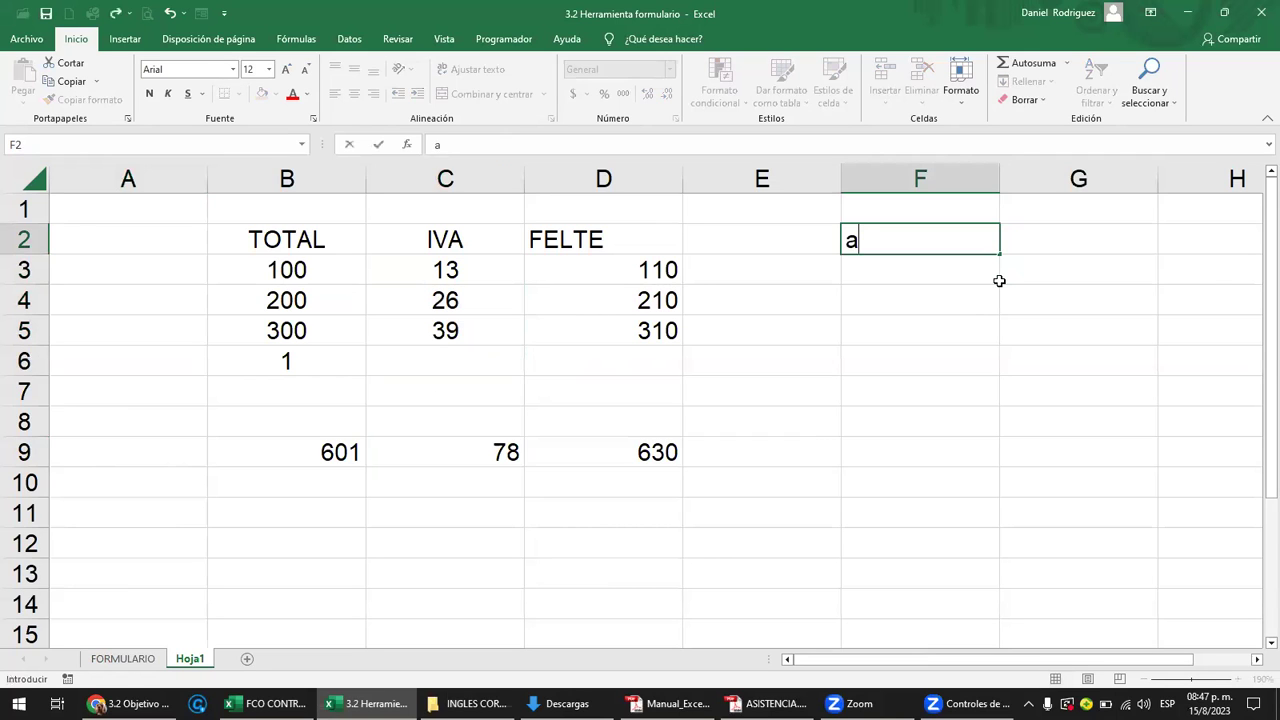
key(Tab)
text(b)
key(Return)
key(Left)
Enter 1 and 1 in F3:F4 and 2 and 2 in G3:G4.
text(1)
key(Return)
text(1)
key(ctrl+Return)
key(Right)
key(Up)
text(2)
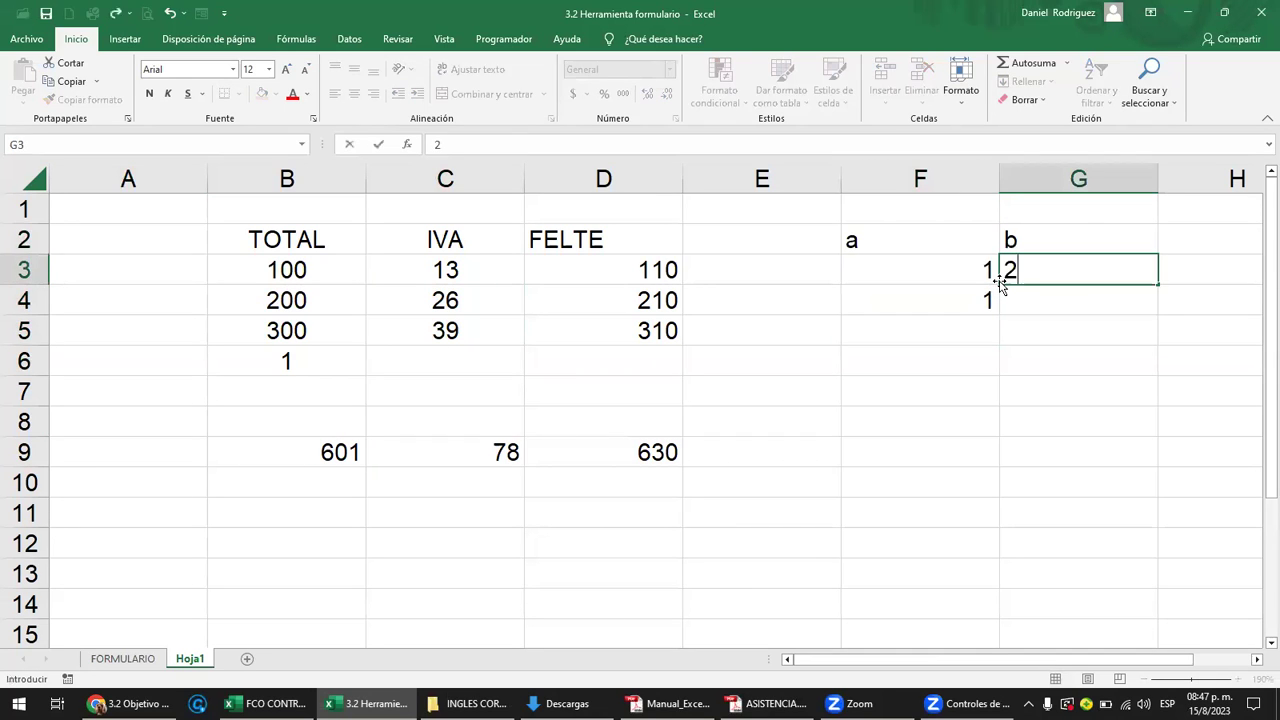
key(Return)
text(2)
key(Return)
Total column a in F7 with =SUMA(F3:F4) and add 1 in F5.
key(Down)
key(Down)
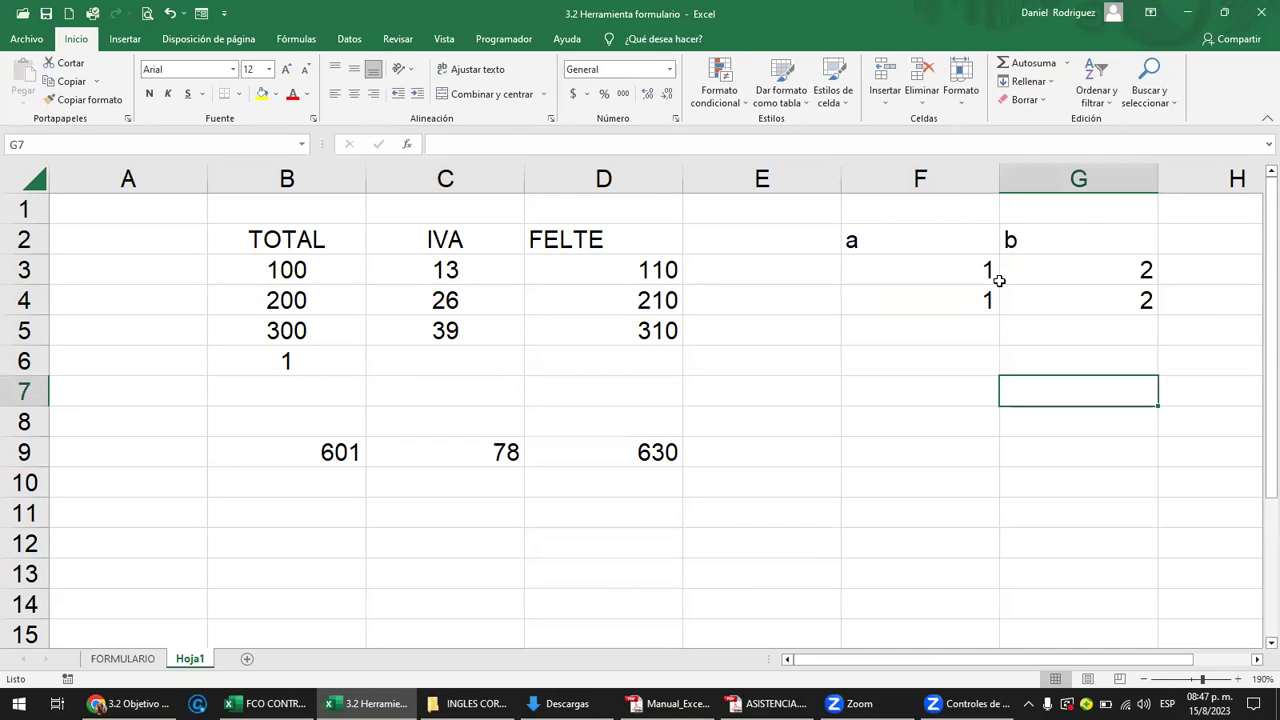
key(Left)
text(=)
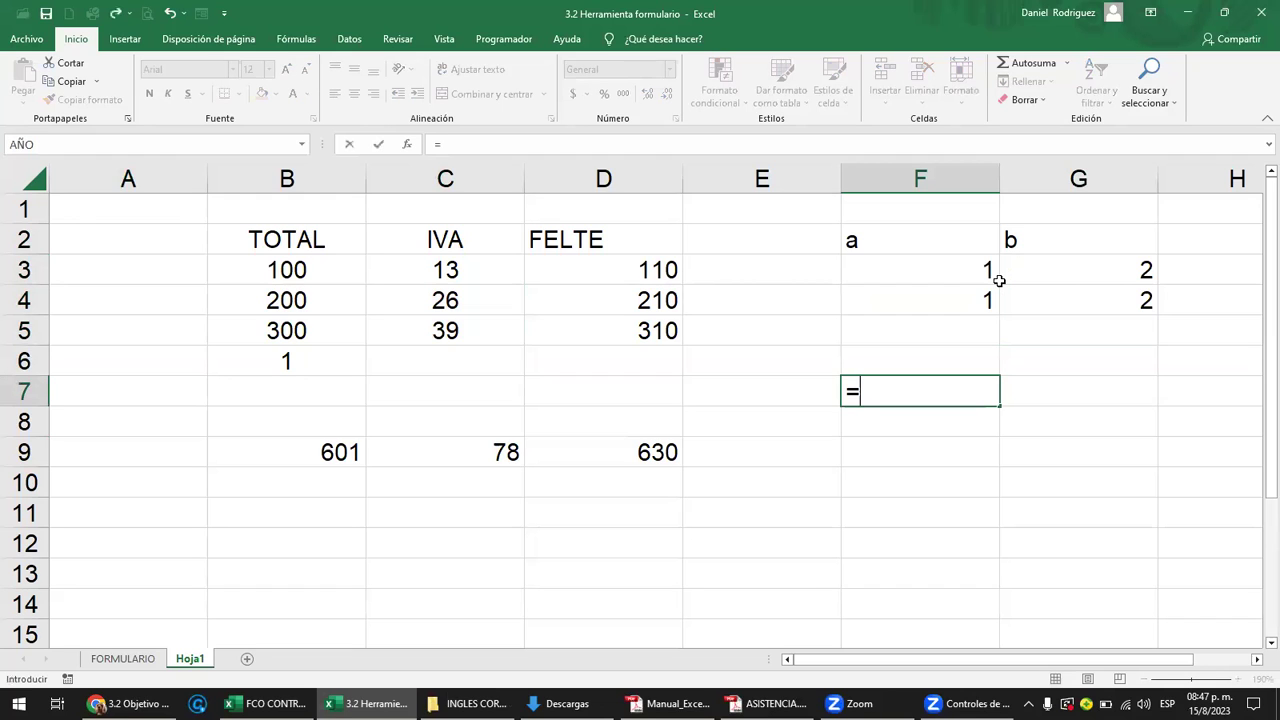
text(suma)
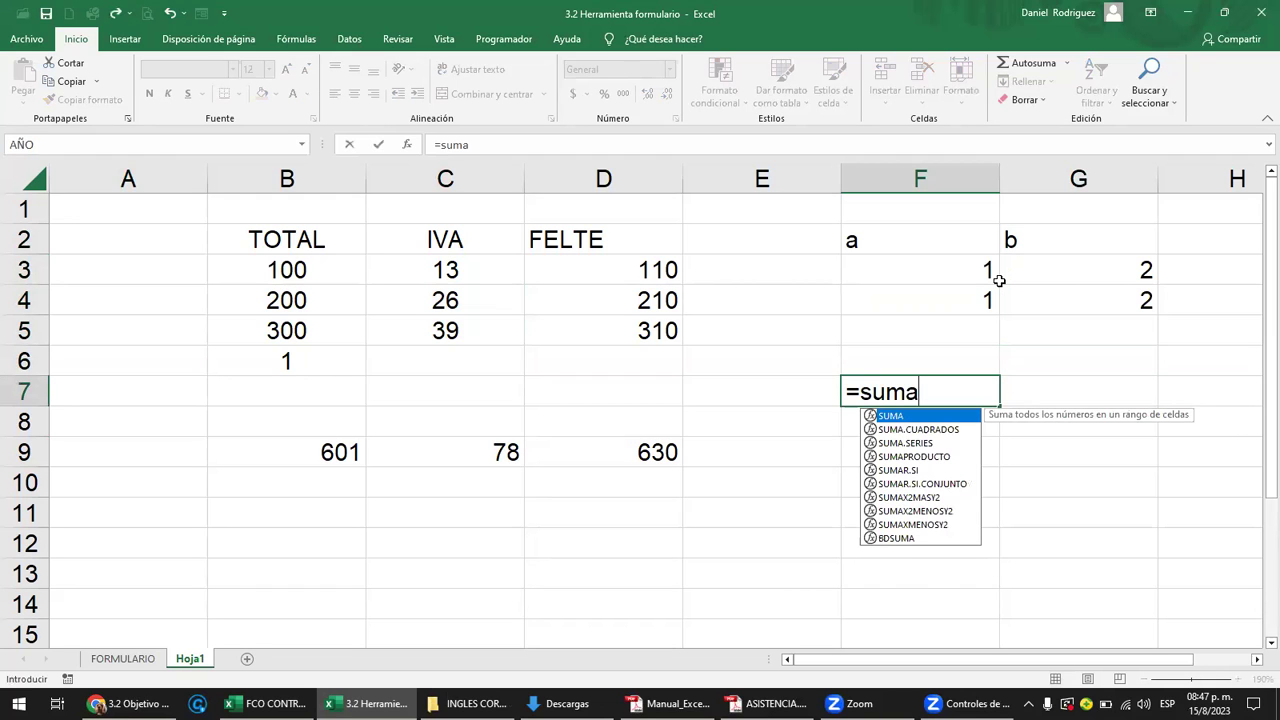
text(()
drag(983, 268, 986, 294)
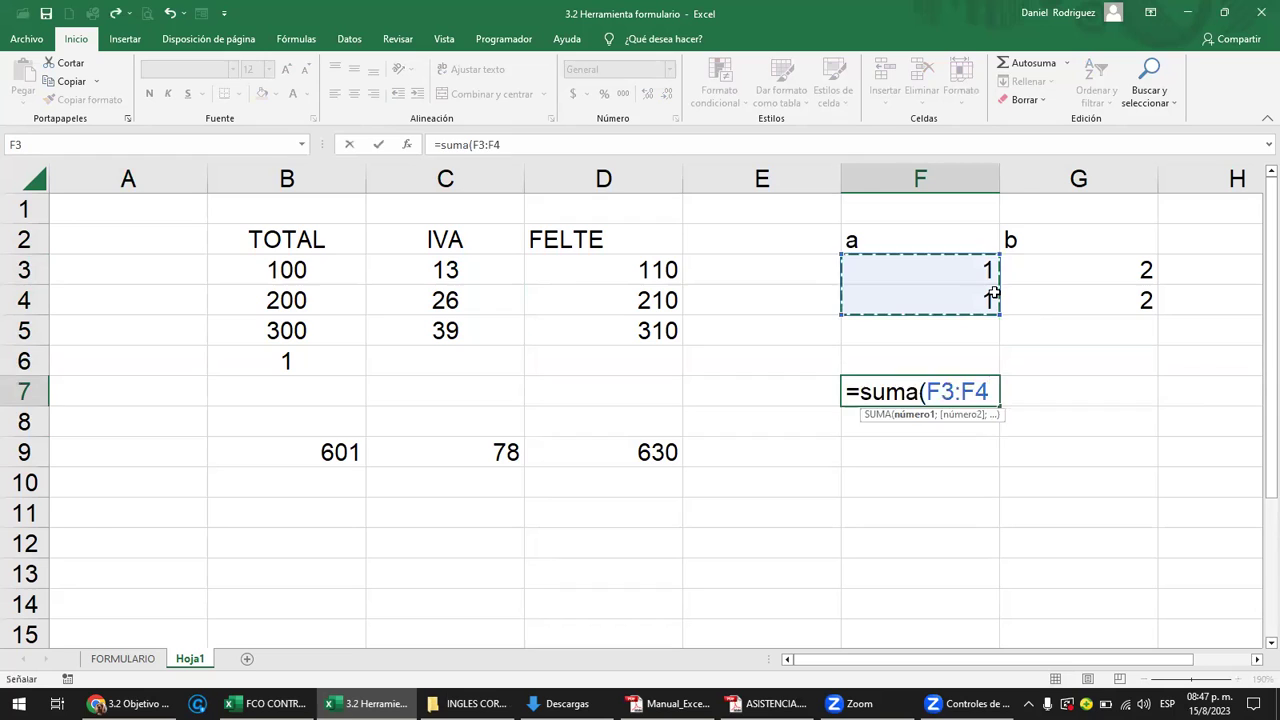
key(Return)
key(Up)
key(Up)
key(Up)
text(1)
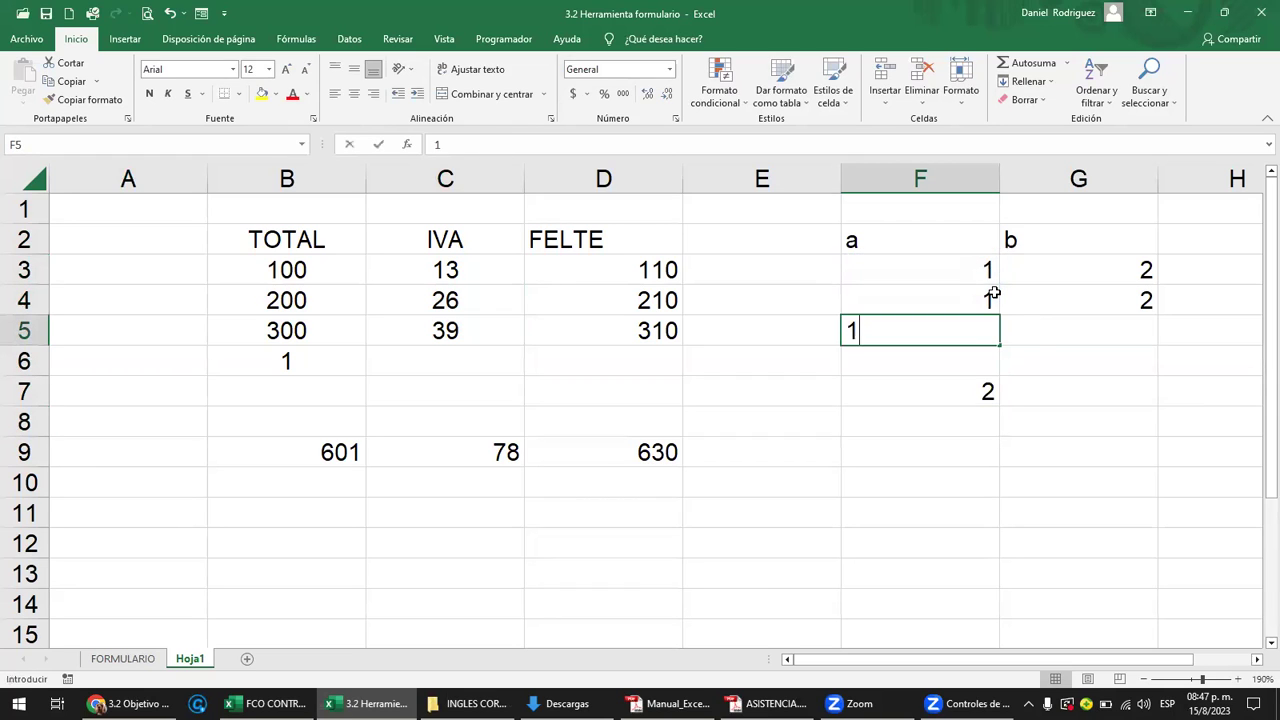
key(Return)
click(975, 385)
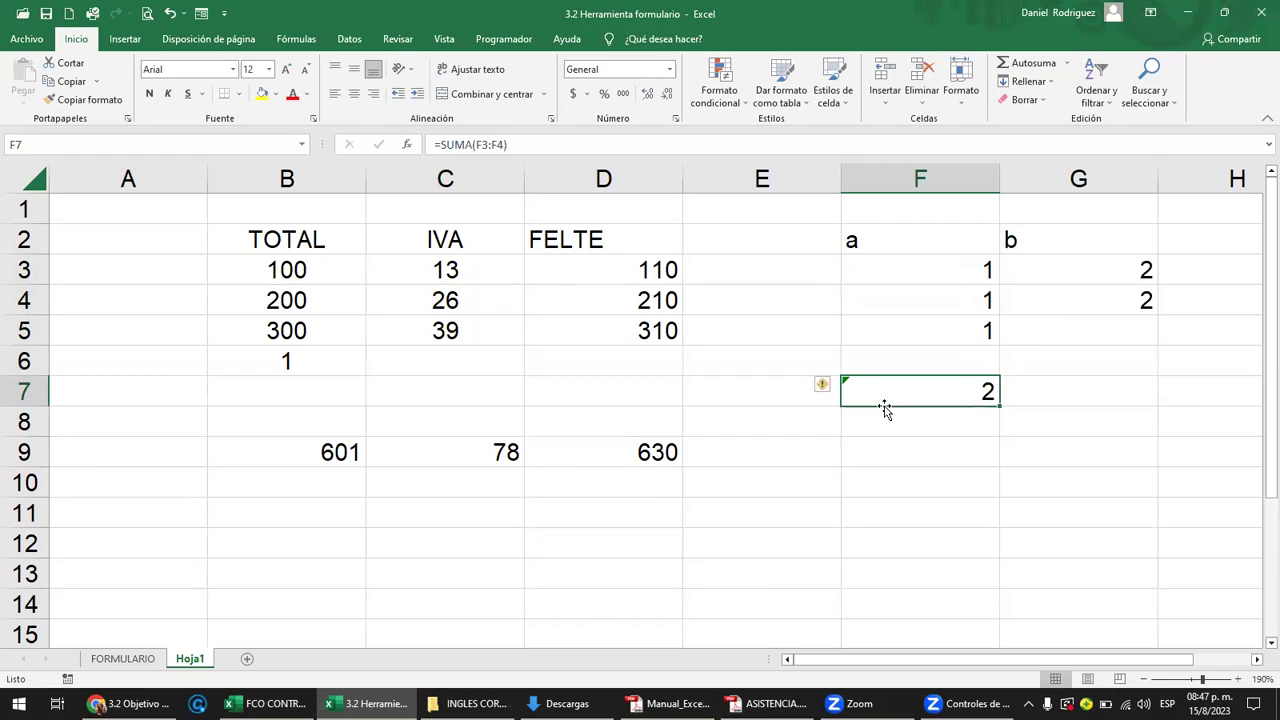
Paste the TOTAL, IVA, FLETE block B2:D9 back over itself as plain values.
mouse_move(315, 243)
mouse_down()
mouse_move(527, 287)
mouse_move(604, 446)
mouse_up()
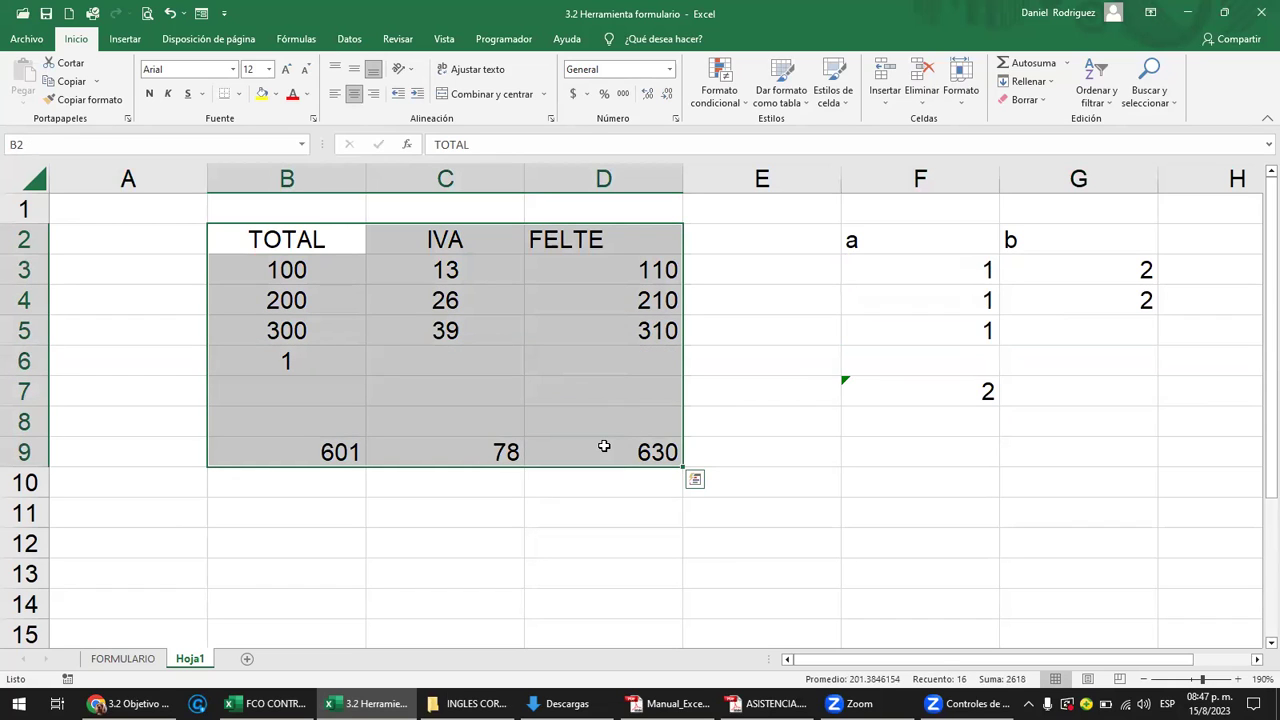
key(ctrl+c)
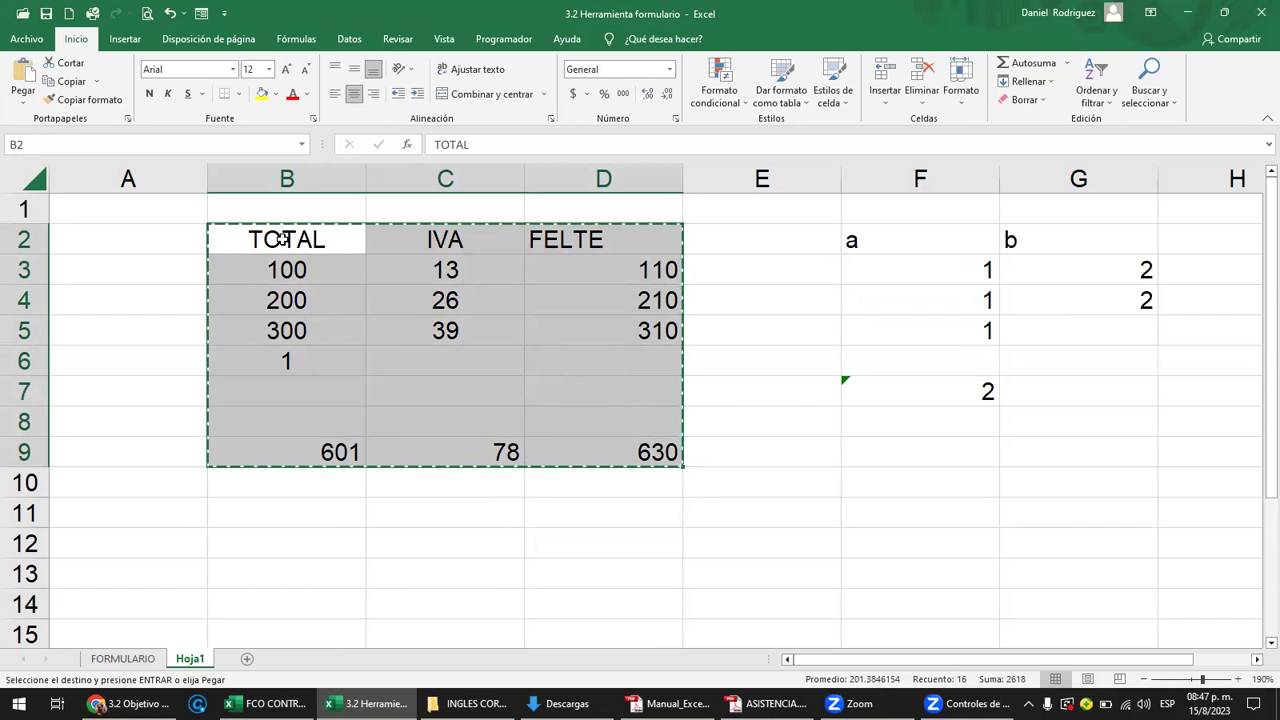
right_click(283, 240)
click(340, 337)
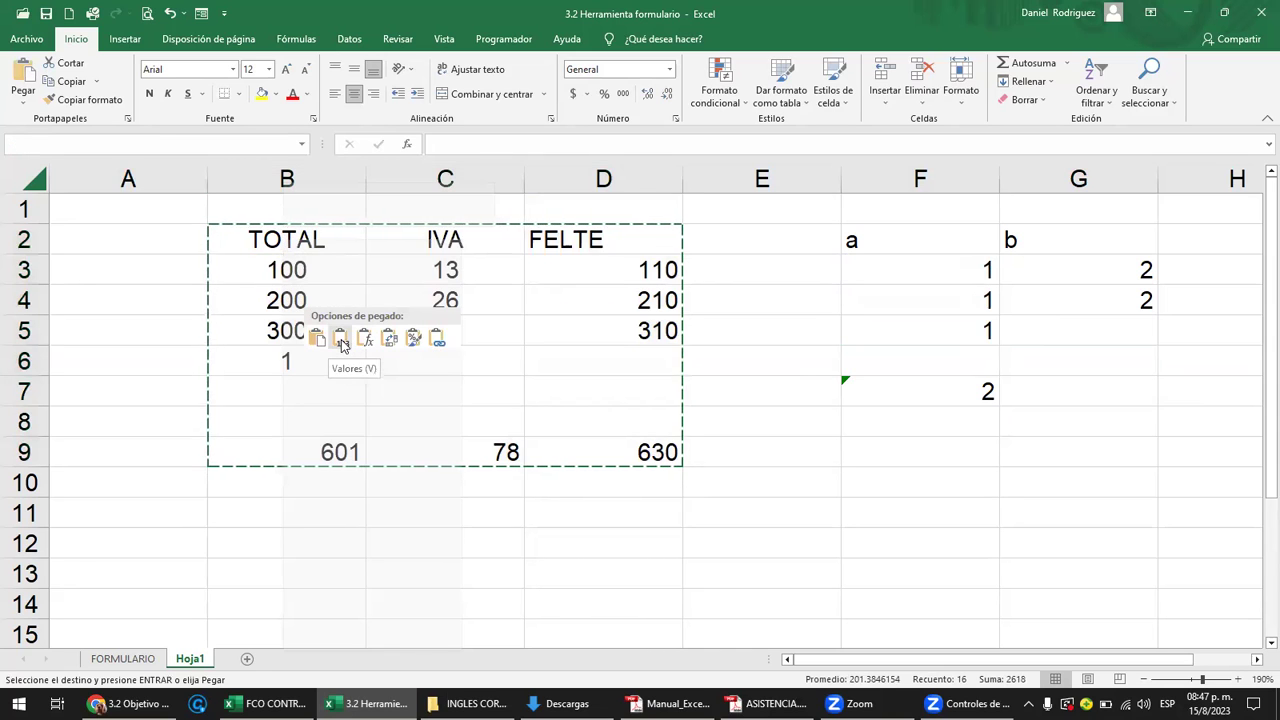
key(Escape)
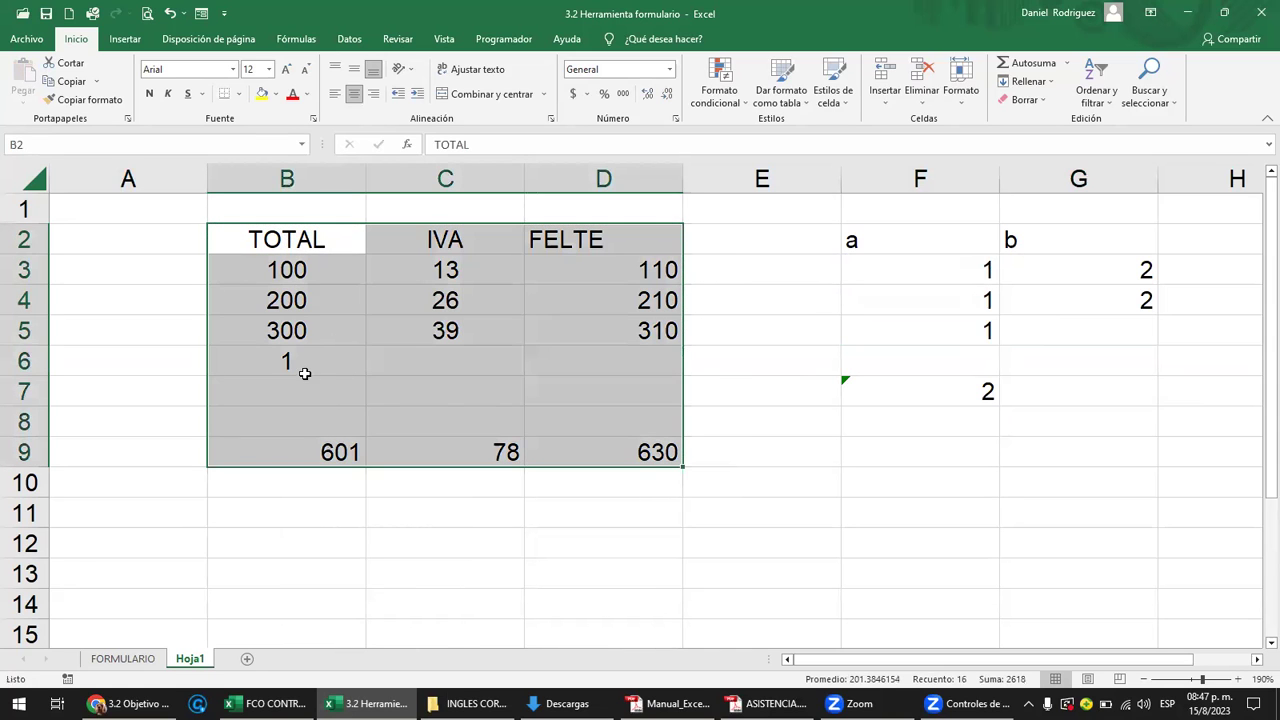
Enter =SUMA(B3:B5) in B9 and 200 in B6, making the total 800.
click(302, 366)
key(Down)
key(Down)
key(Down)
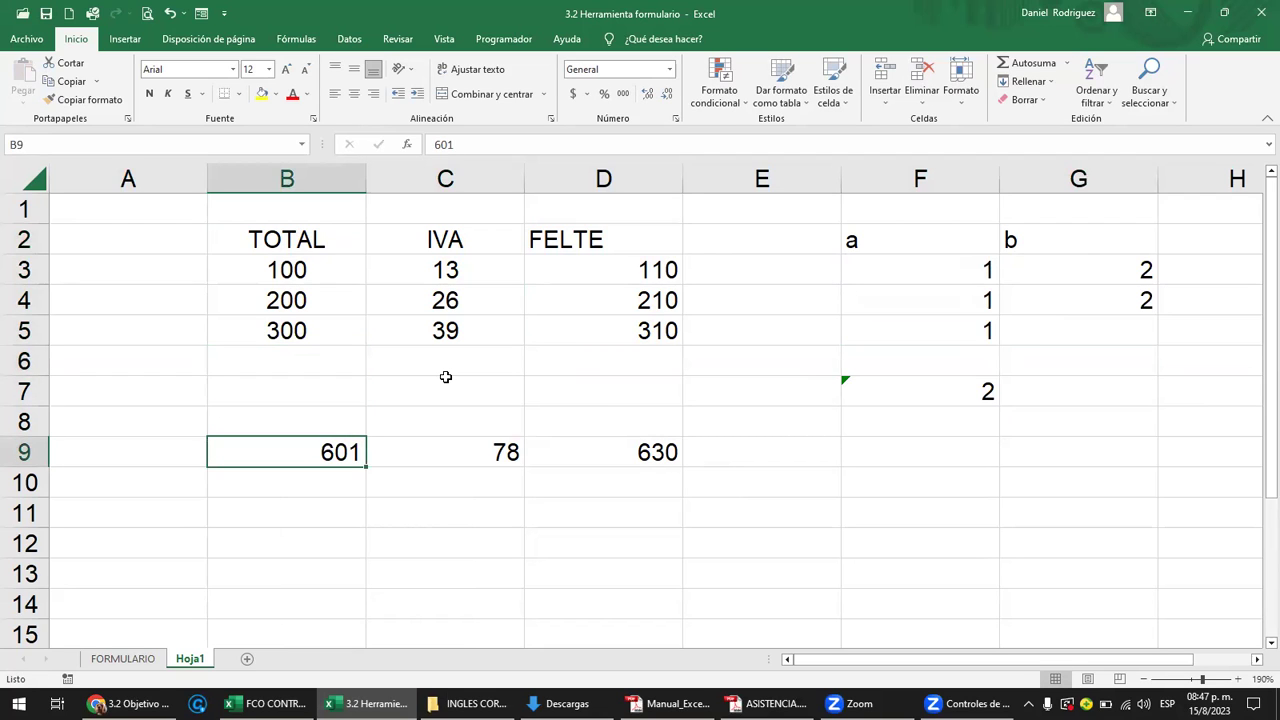
text(=suma)
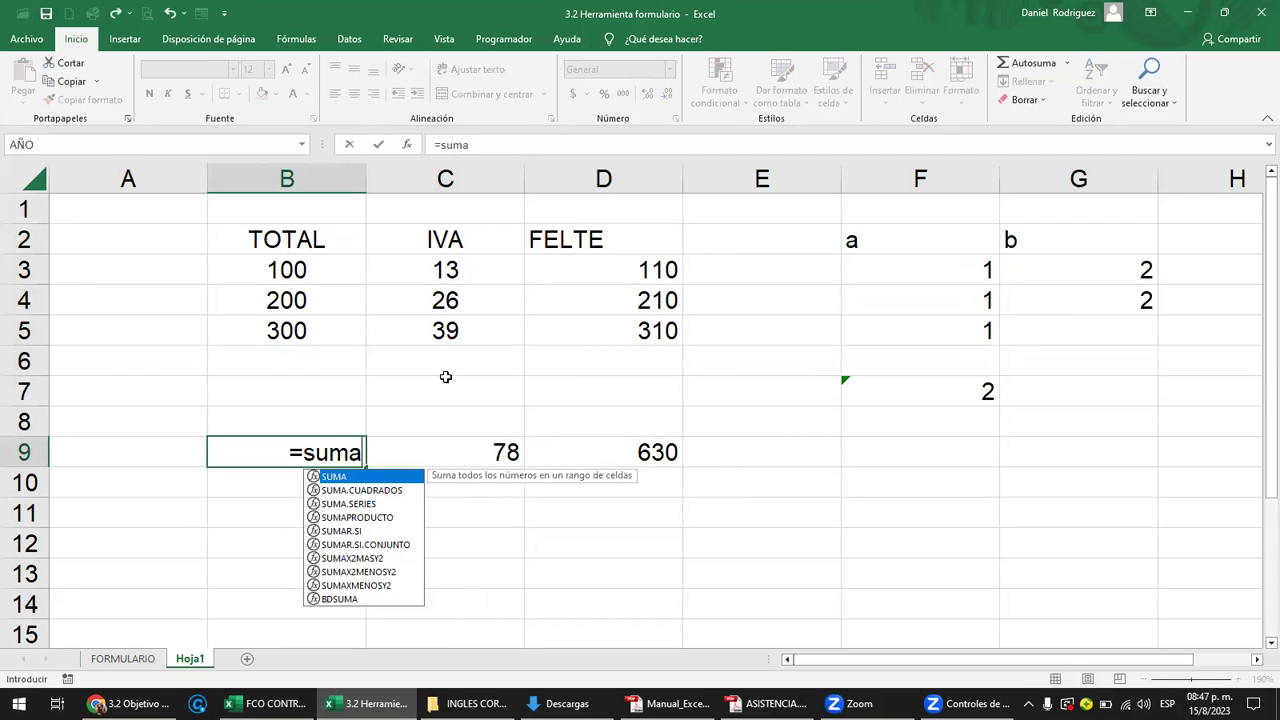
text(()
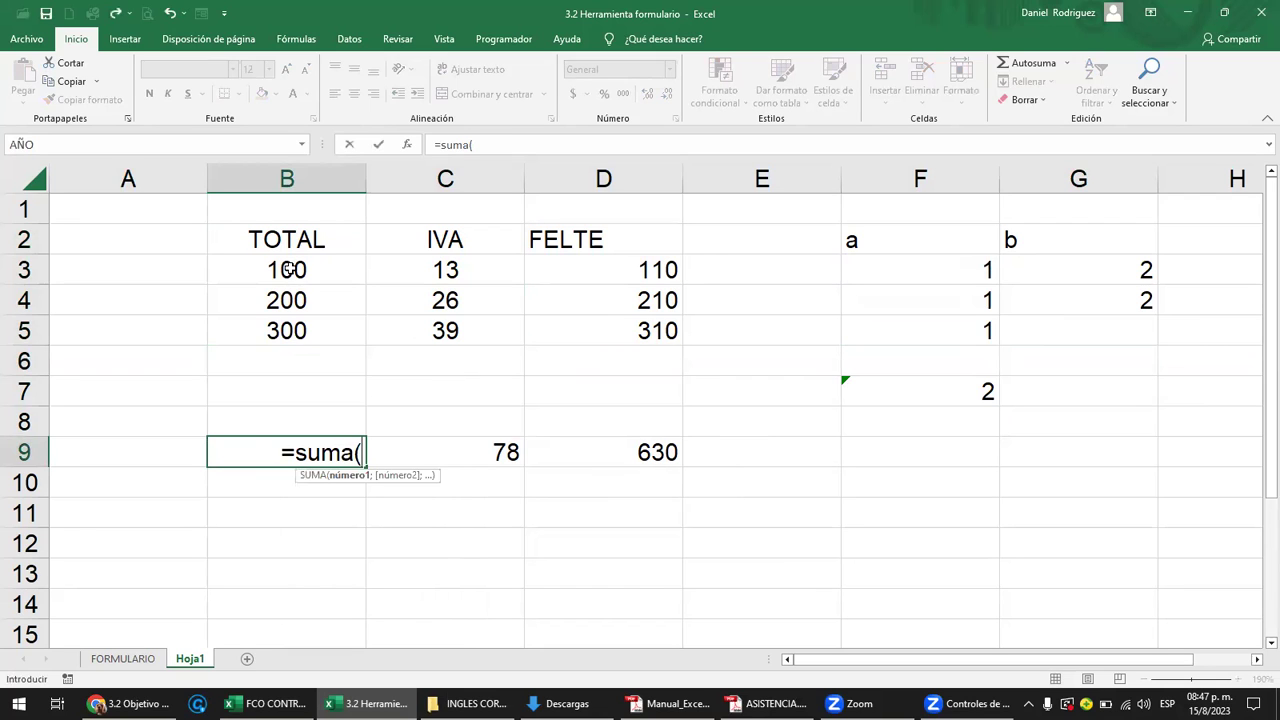
drag(288, 268, 287, 316)
key(Return)
key(Up)
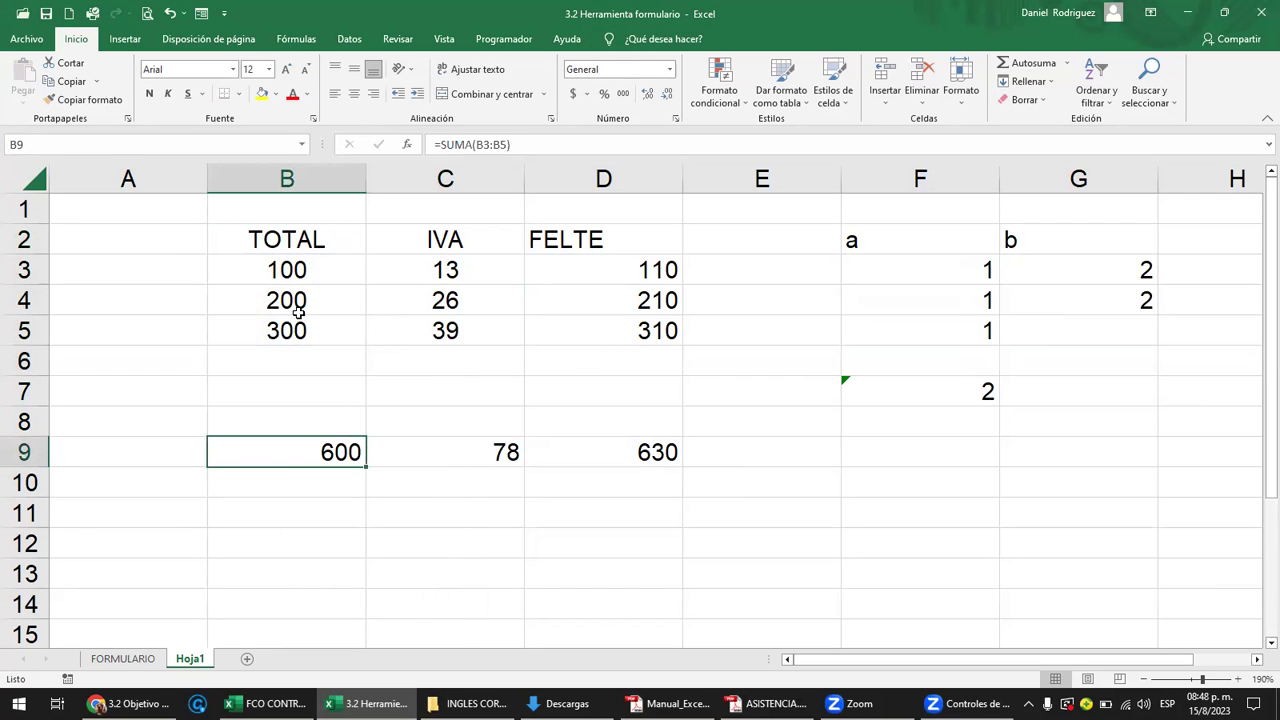
key(F2)
key(Escape)
key(Up)
key(Up)
key(Up)
text(200)
key(Return)
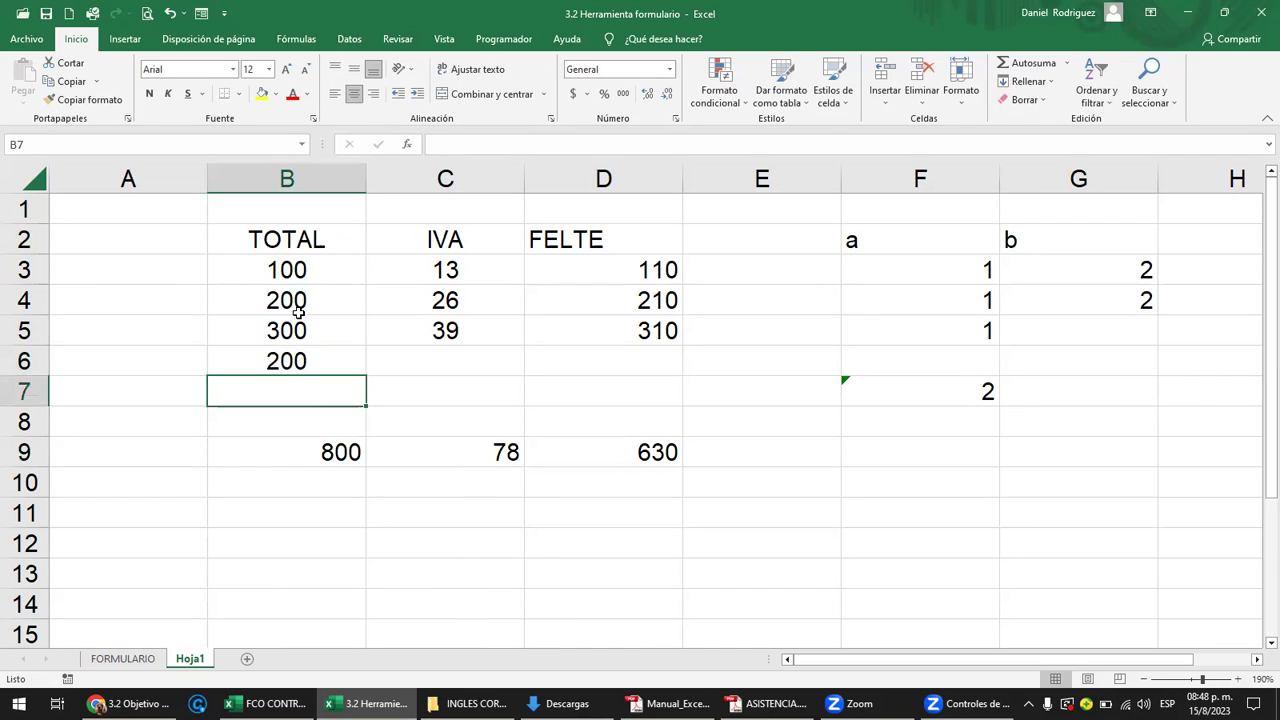
Enter 2 in G5 and copy F7's sum formula into G7, totalling 4.
click(984, 336)
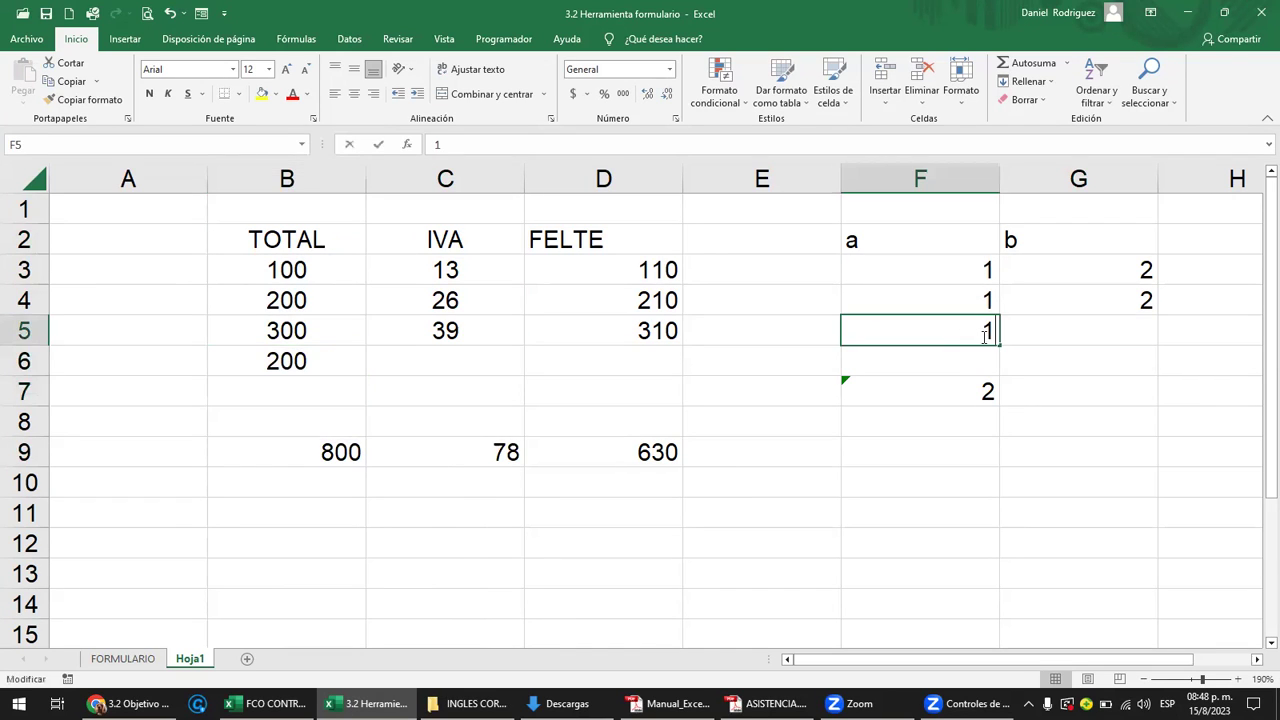
click(962, 399)
key(F2)
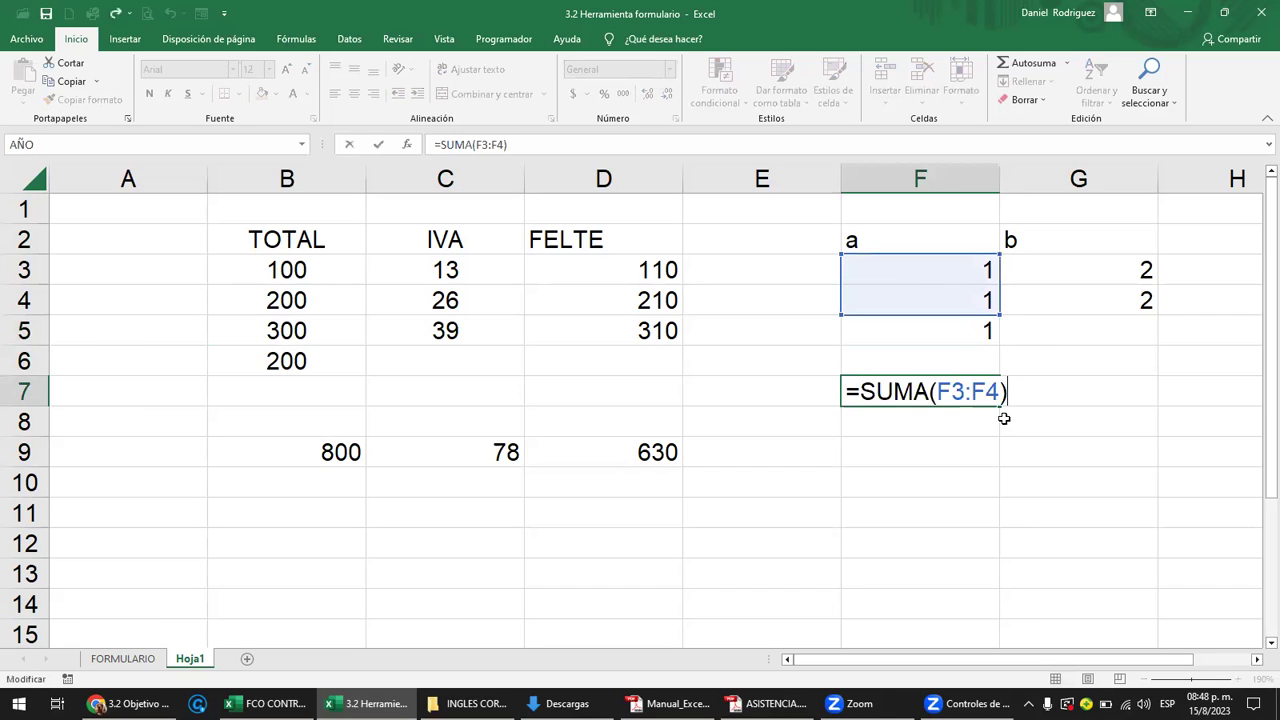
key(ctrl+Return)
click(985, 332)
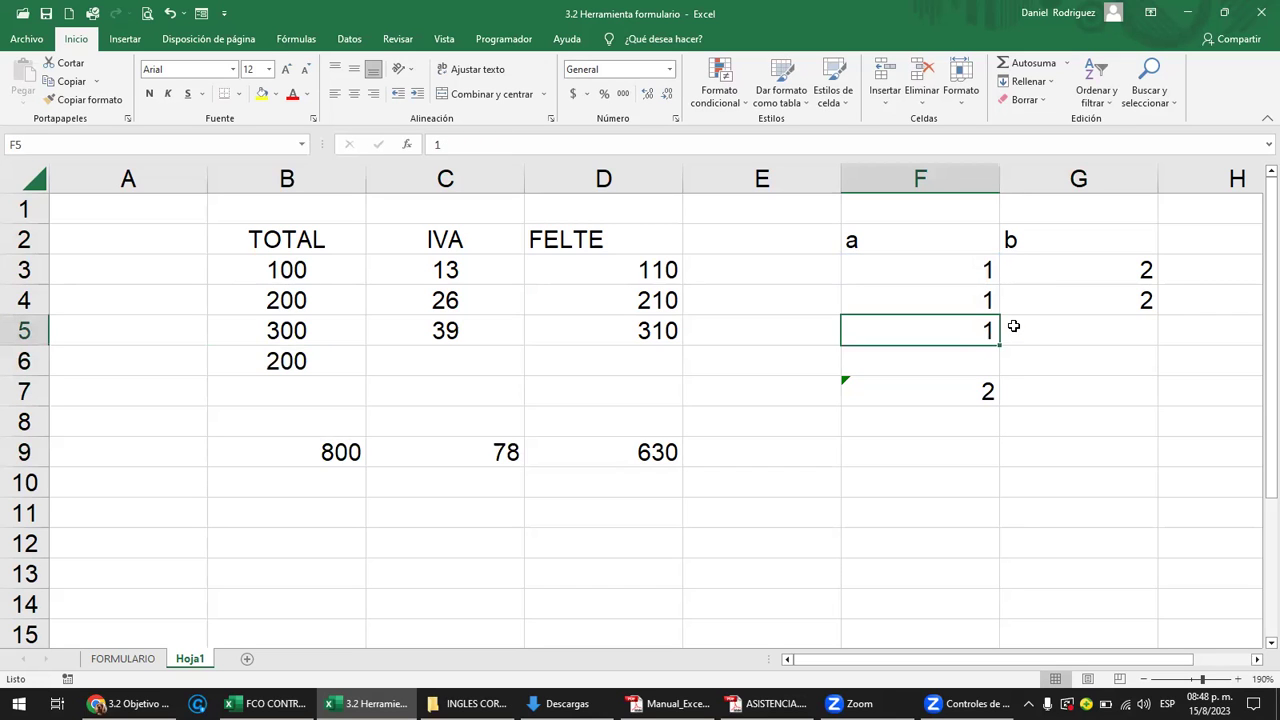
click(1013, 326)
text(2)
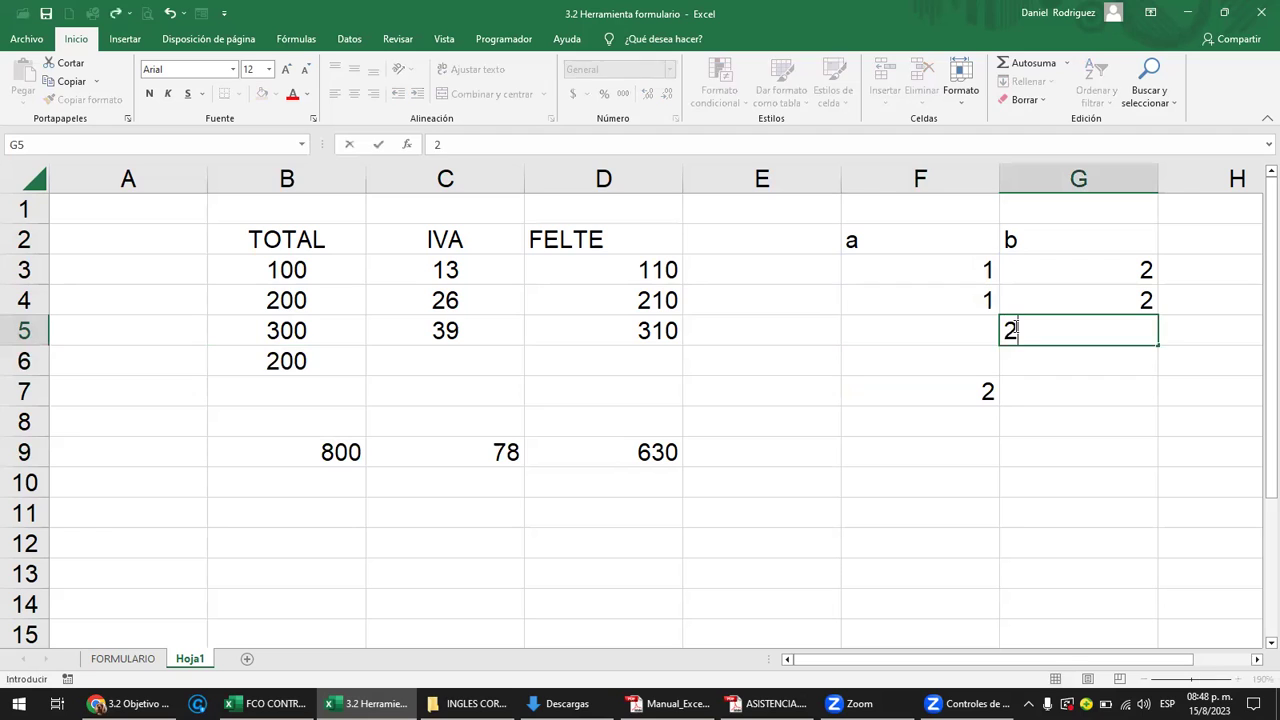
key(Return)
key(Left)
key(Down)
key(ctrl+c)
key(Right)
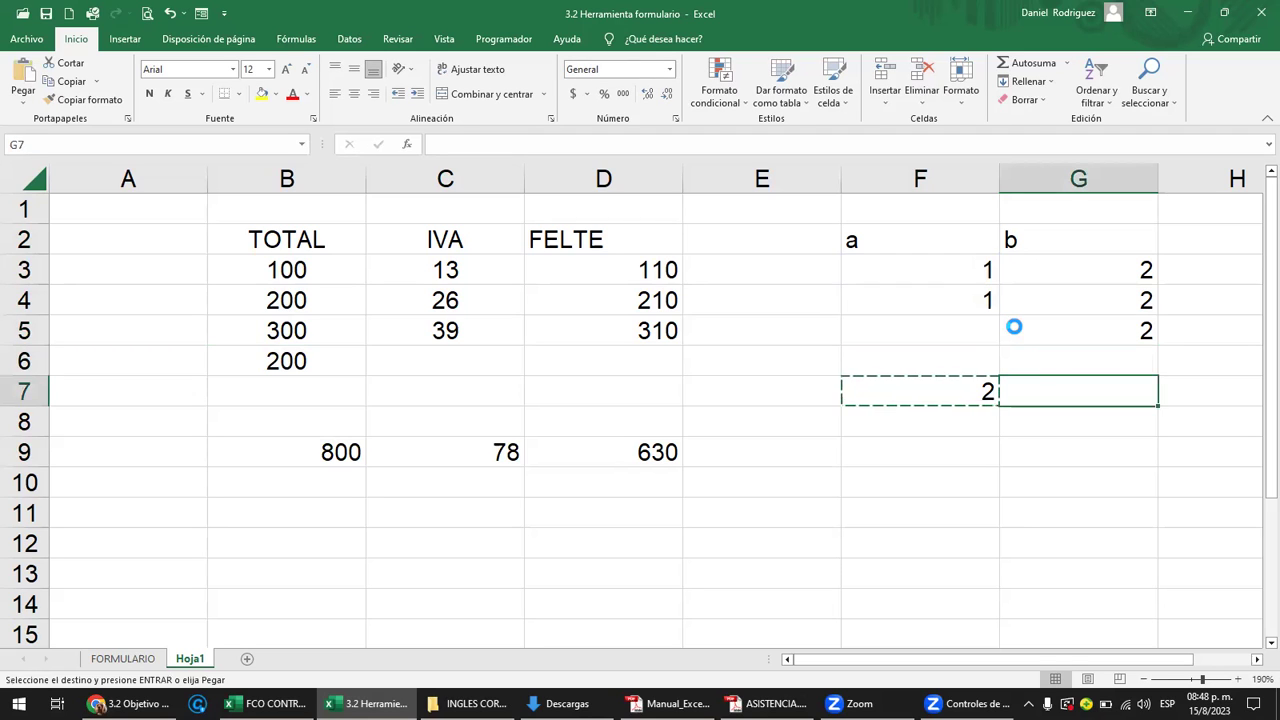
key(ctrl+v)
key(F2)
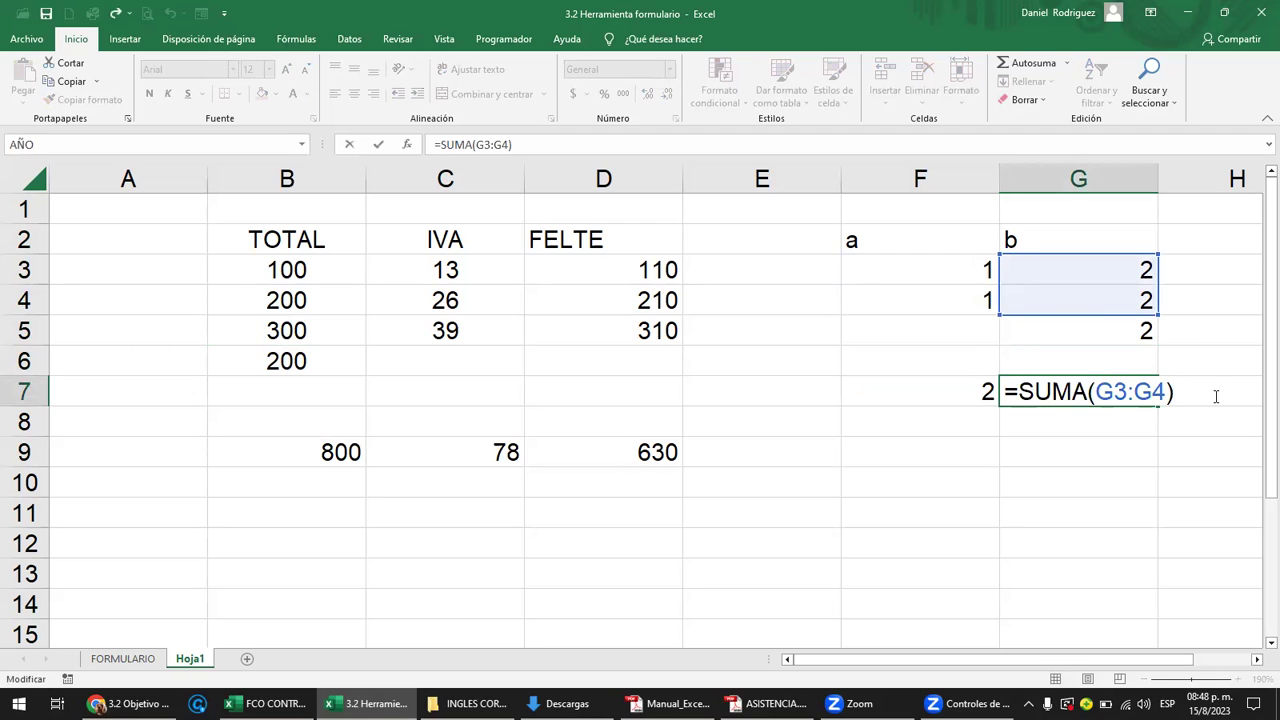
key(Escape)
key(F2)
drag(638, 175, 140, 178)
Delete columns A–D and dismiss the omitted-cells warning on C7's sum.
right_click(140, 180)
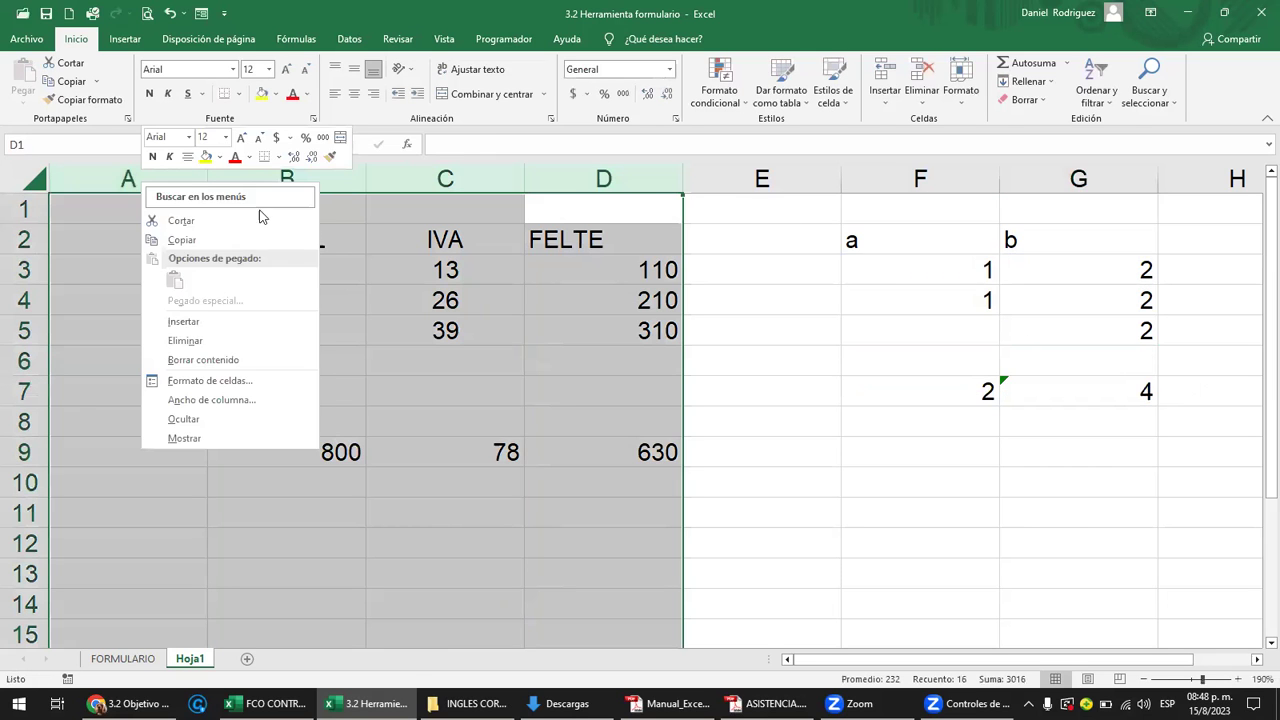
click(185, 341)
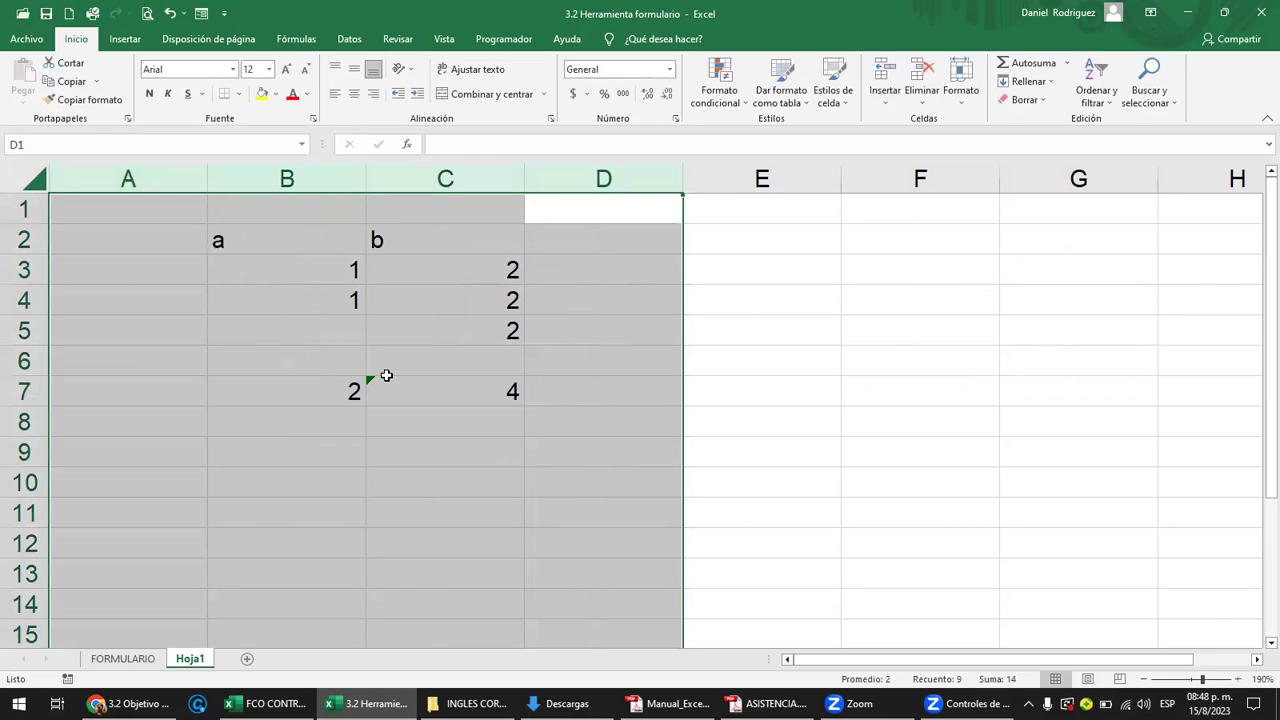
click(426, 387)
click(347, 387)
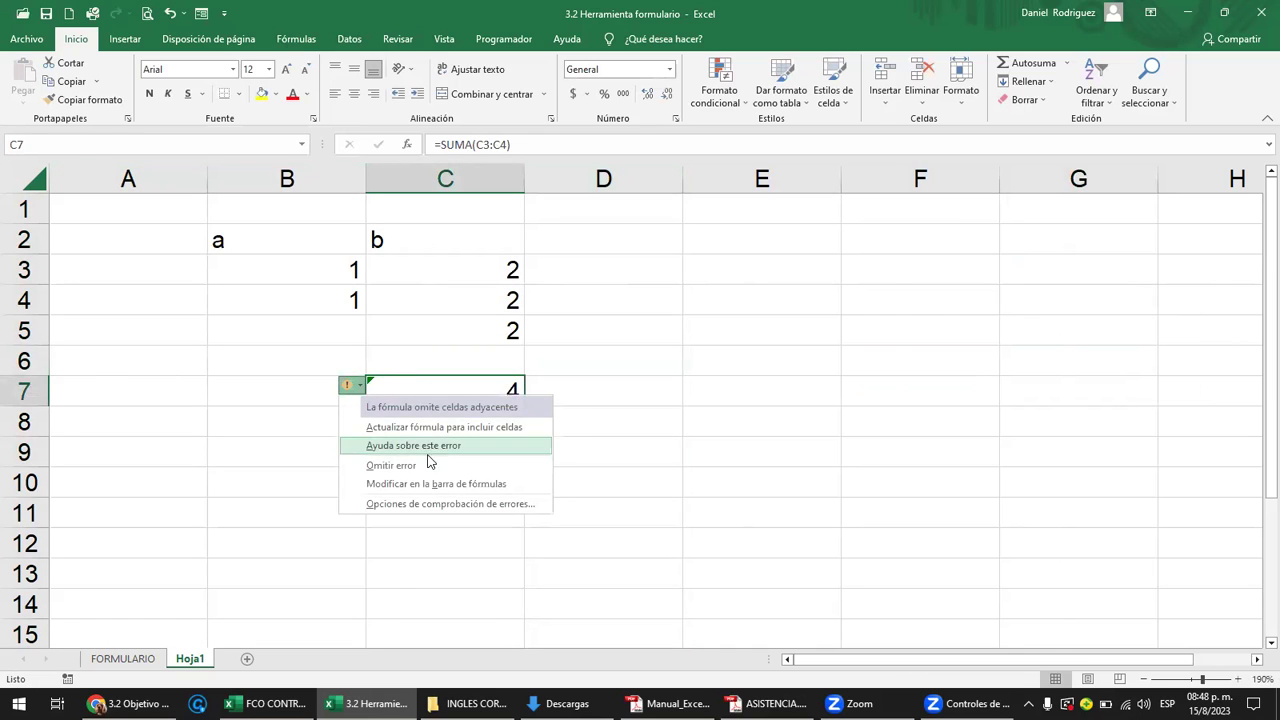
click(430, 466)
double_click(496, 399)
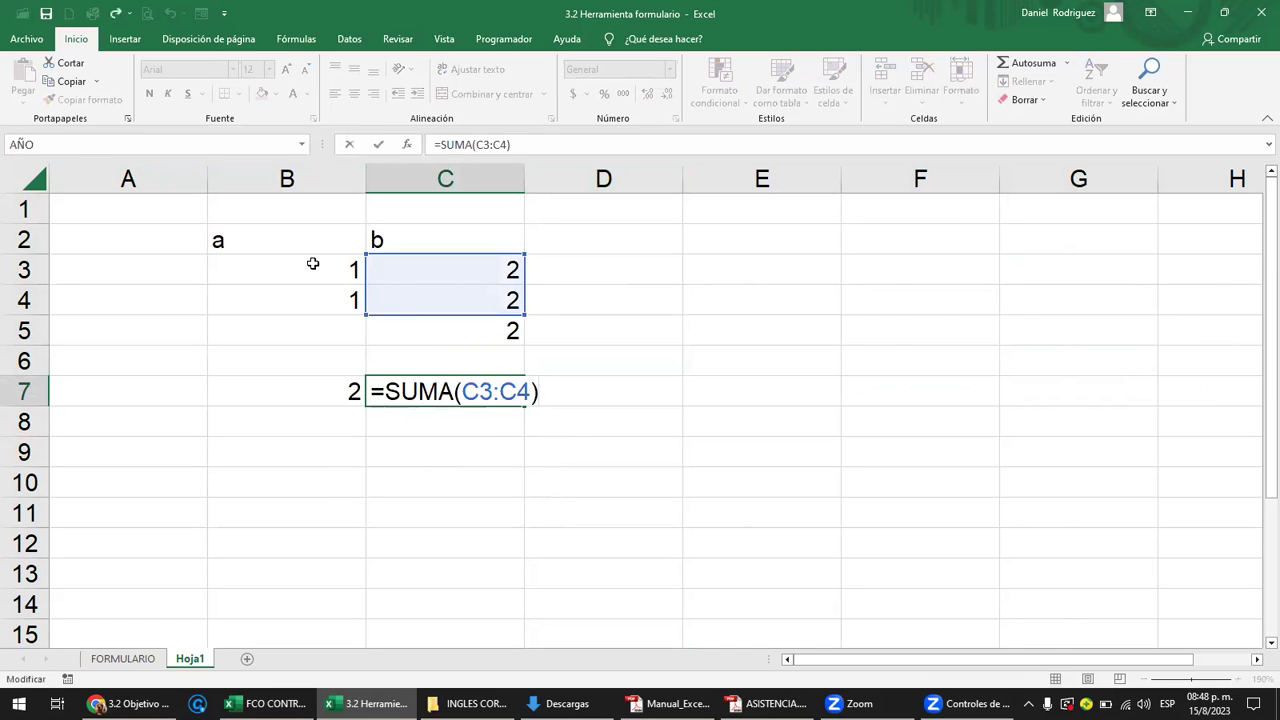
drag(287, 250, 439, 309)
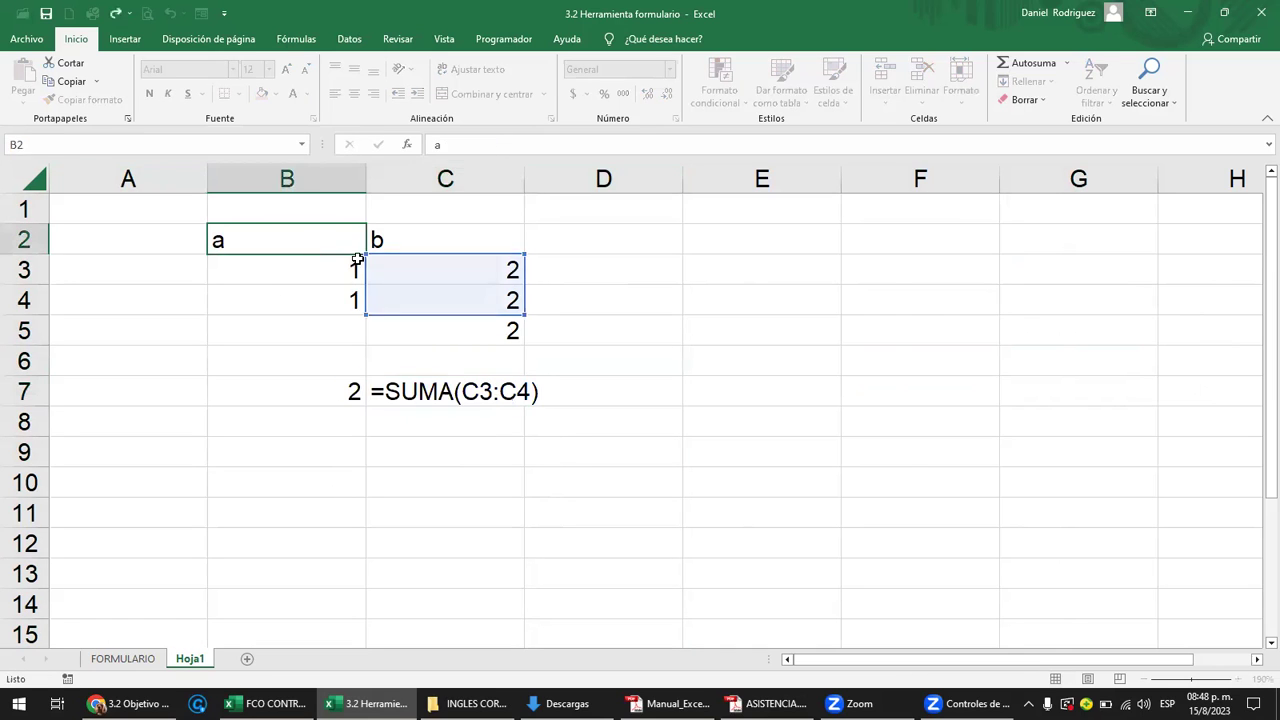
double_click(357, 392)
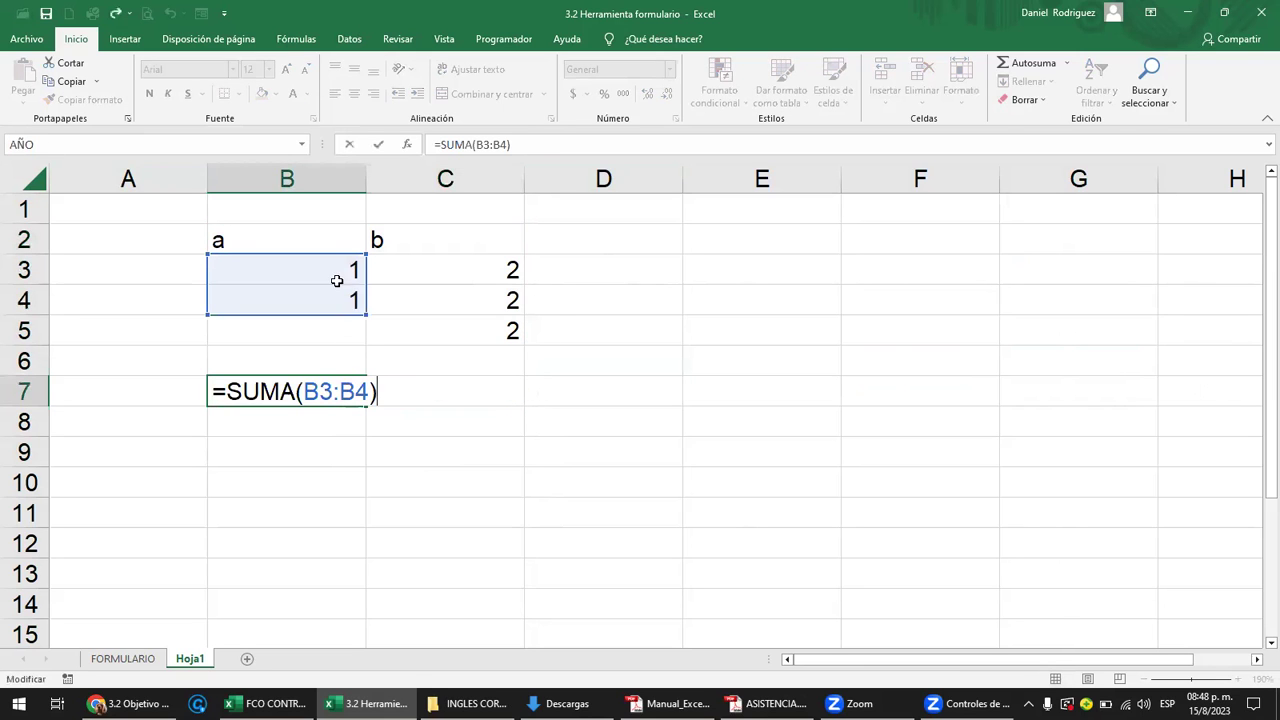
Add 3 in B5 and extend B7's sum to =SUMA(B3:B5), giving 5.
click(338, 328)
text(3)
key(Return)
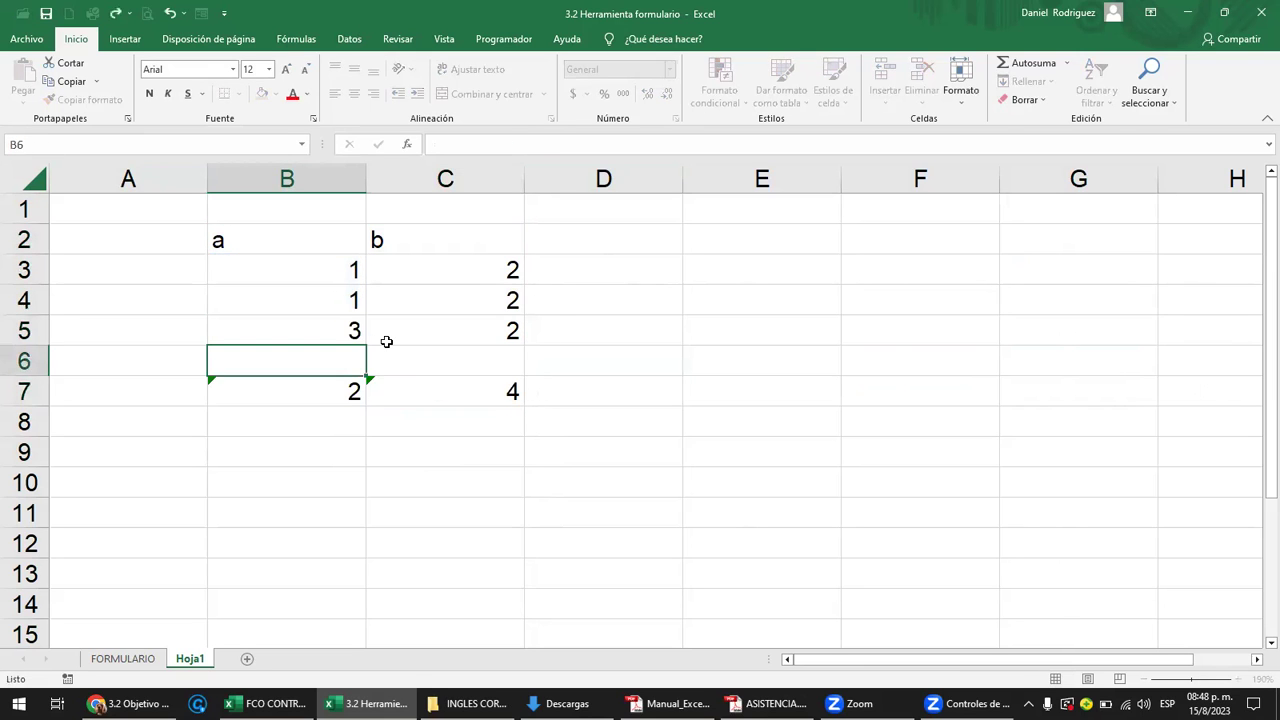
click(337, 393)
double_click(337, 393)
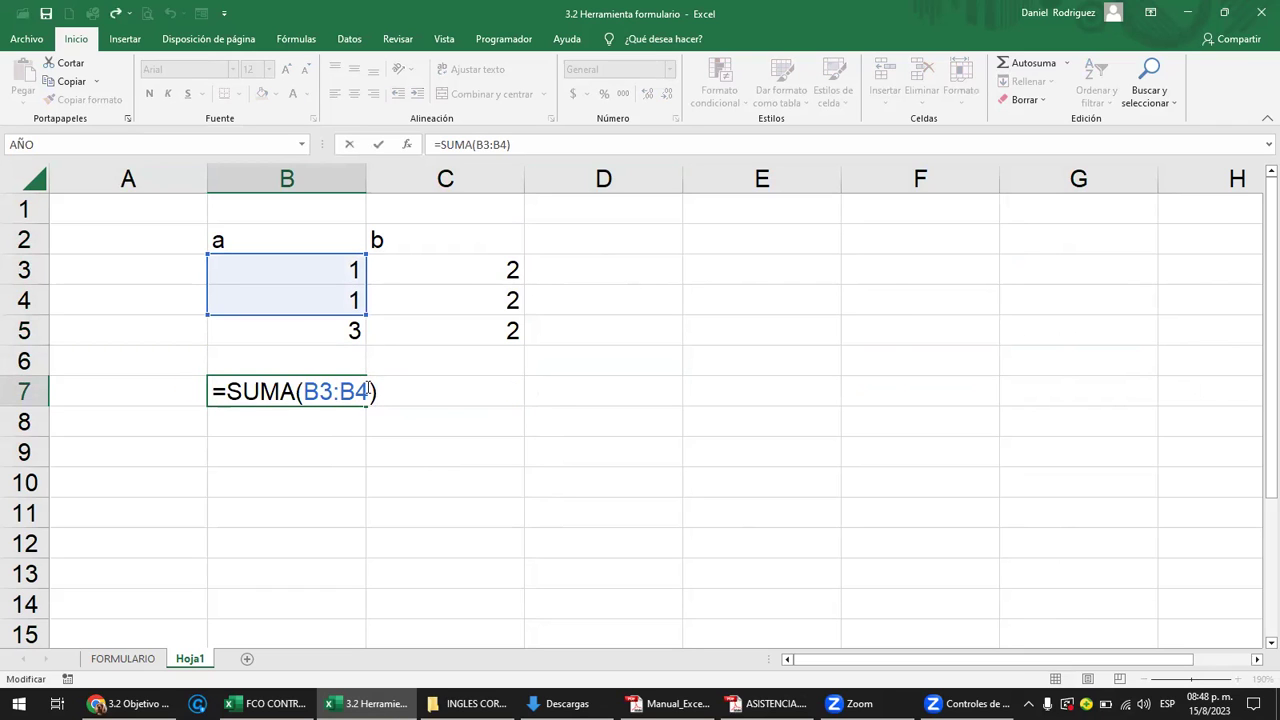
click(366, 390)
text(5)
key(Delete)
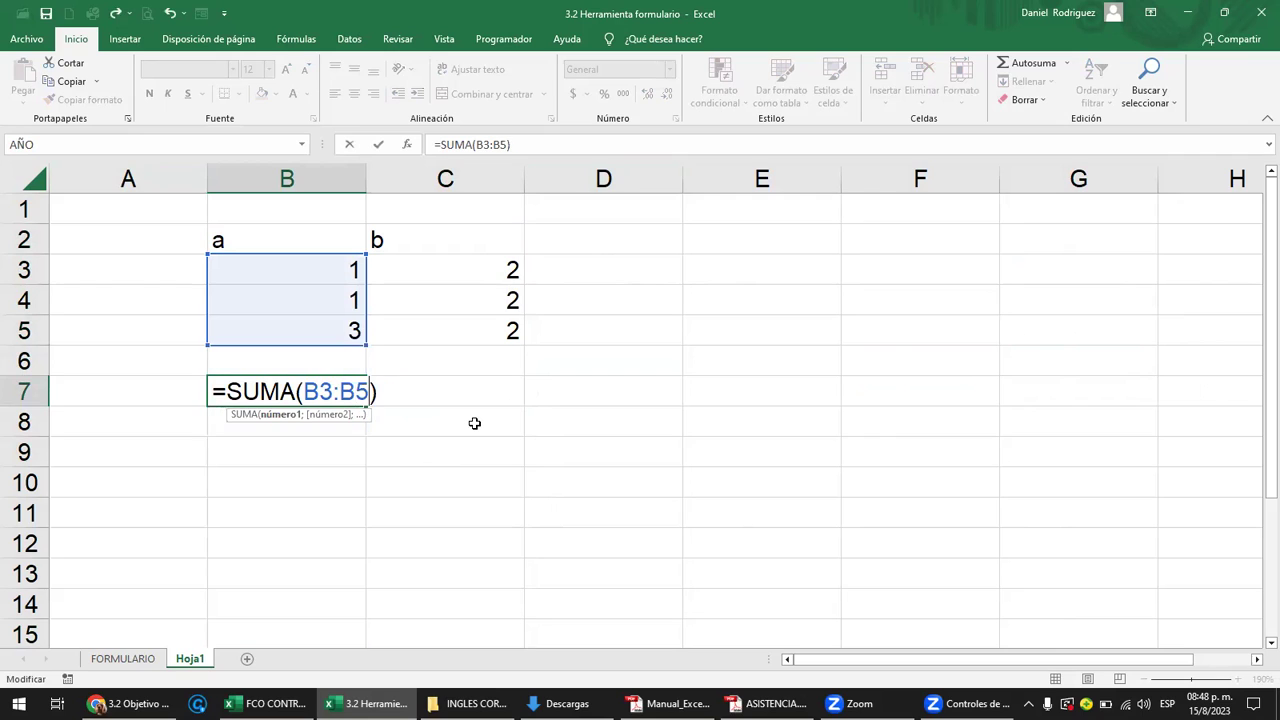
key(ctrl+Return)
Change C7's sum to =SUMA(C3:C5), giving 6.
key(Right)
key(F2)
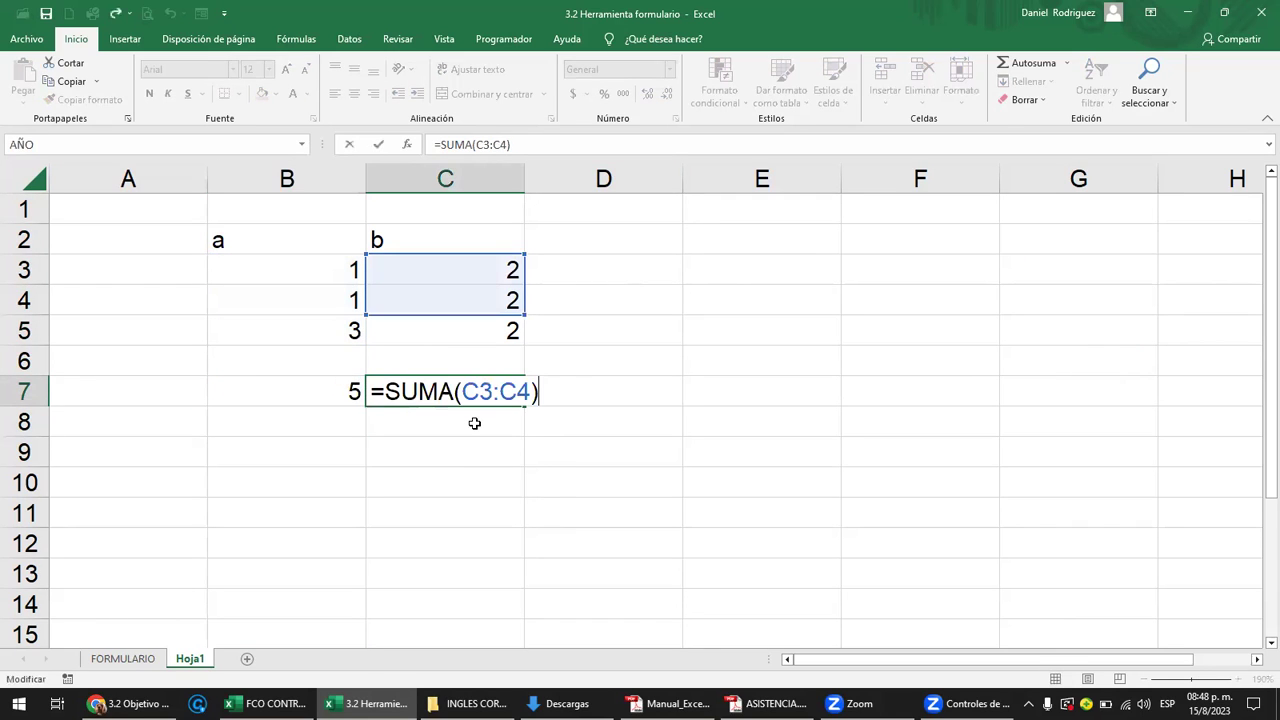
key(Left)
key(Left)
text(5)
key(Delete)
key(Return)
Move both sums down to row 9 and format the a/b data B2:C5 as a table.
mouse_move(358, 391)
mouse_down()
mouse_move(488, 398)
mouse_move(483, 468)
mouse_up()
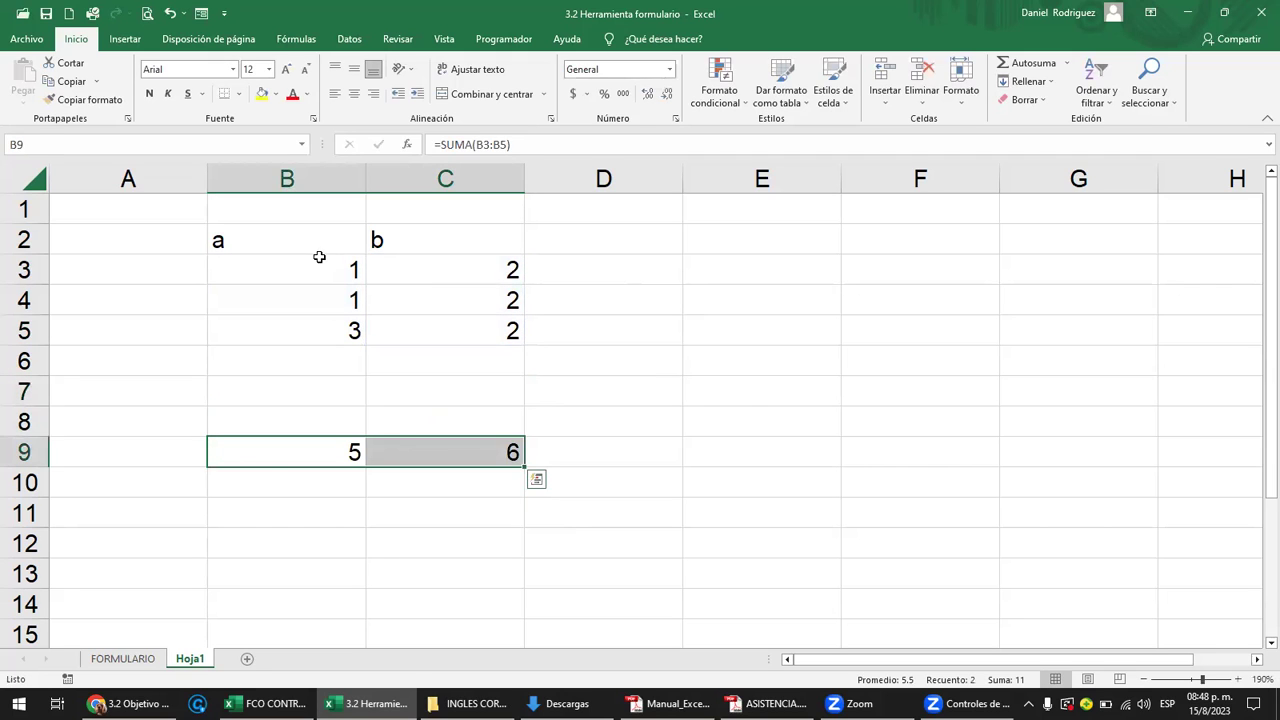
click(322, 268)
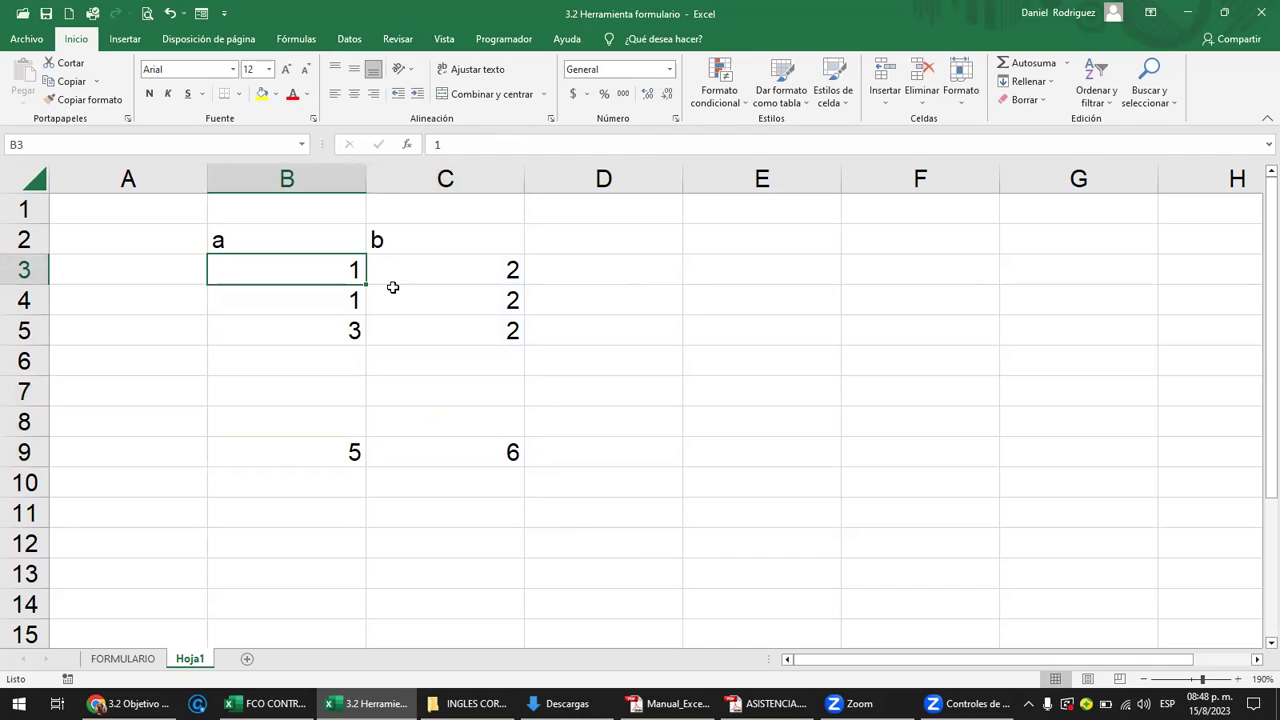
key(ctrl+t)
key(Return)
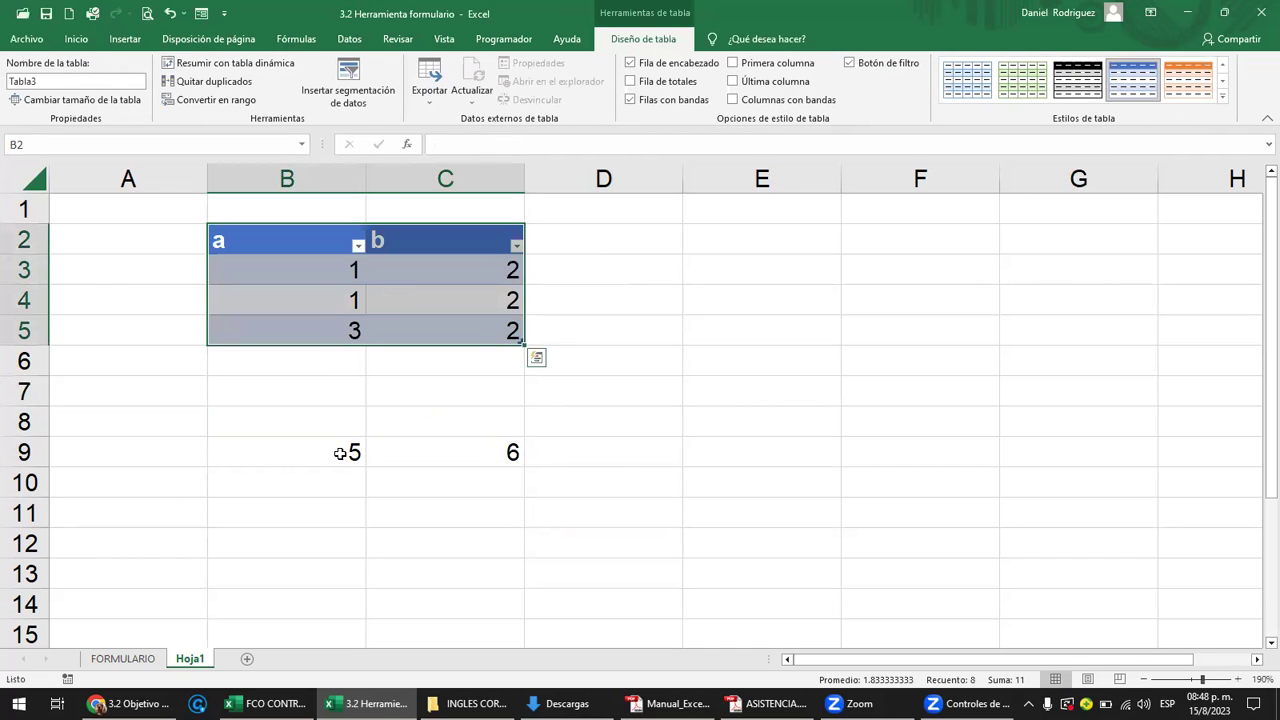
click(340, 453)
double_click(340, 453)
key(Escape)
click(444, 455)
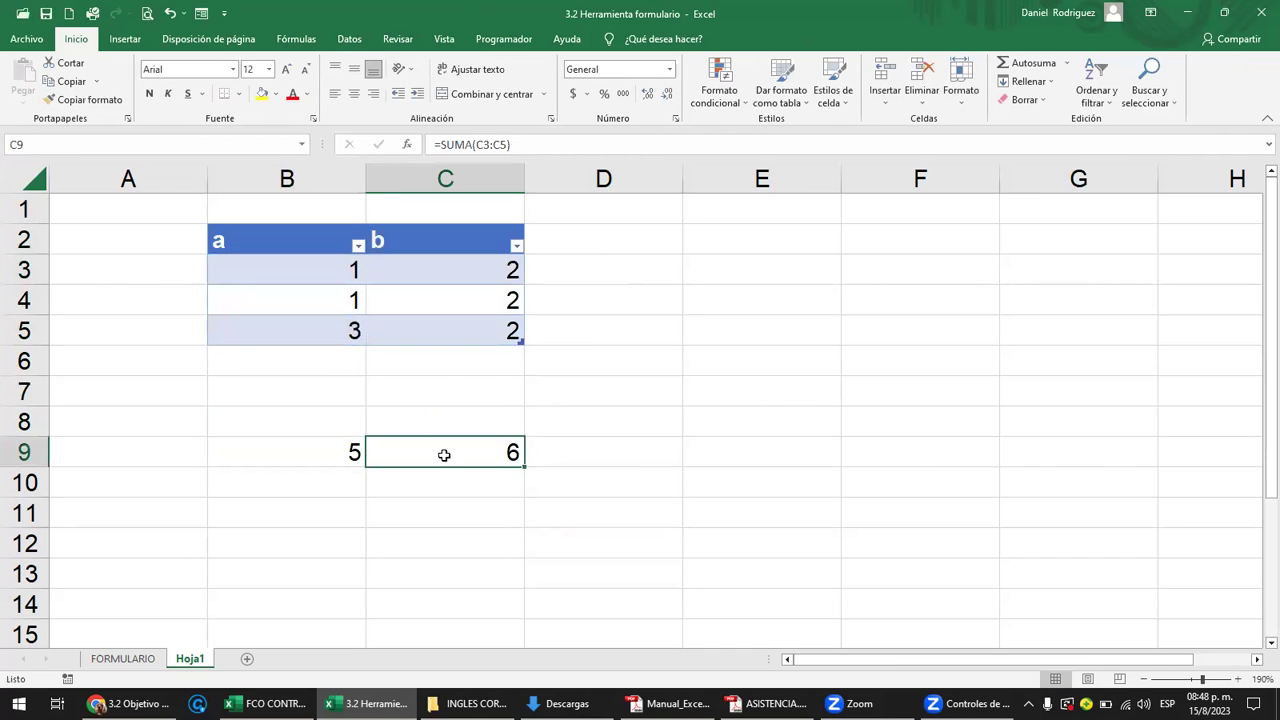
Add a table row with 4 in B6 and C6, and review B9's =SUMA(B3:B6).
click(336, 363)
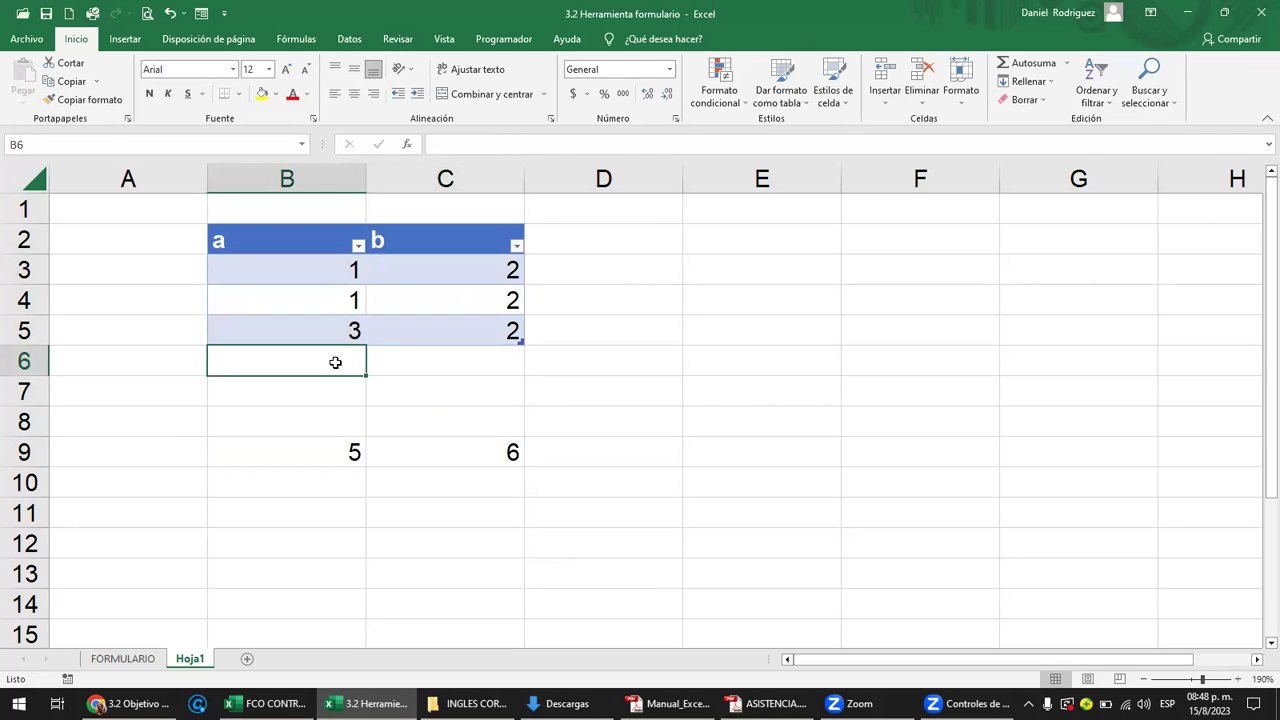
text(4)
key(Tab)
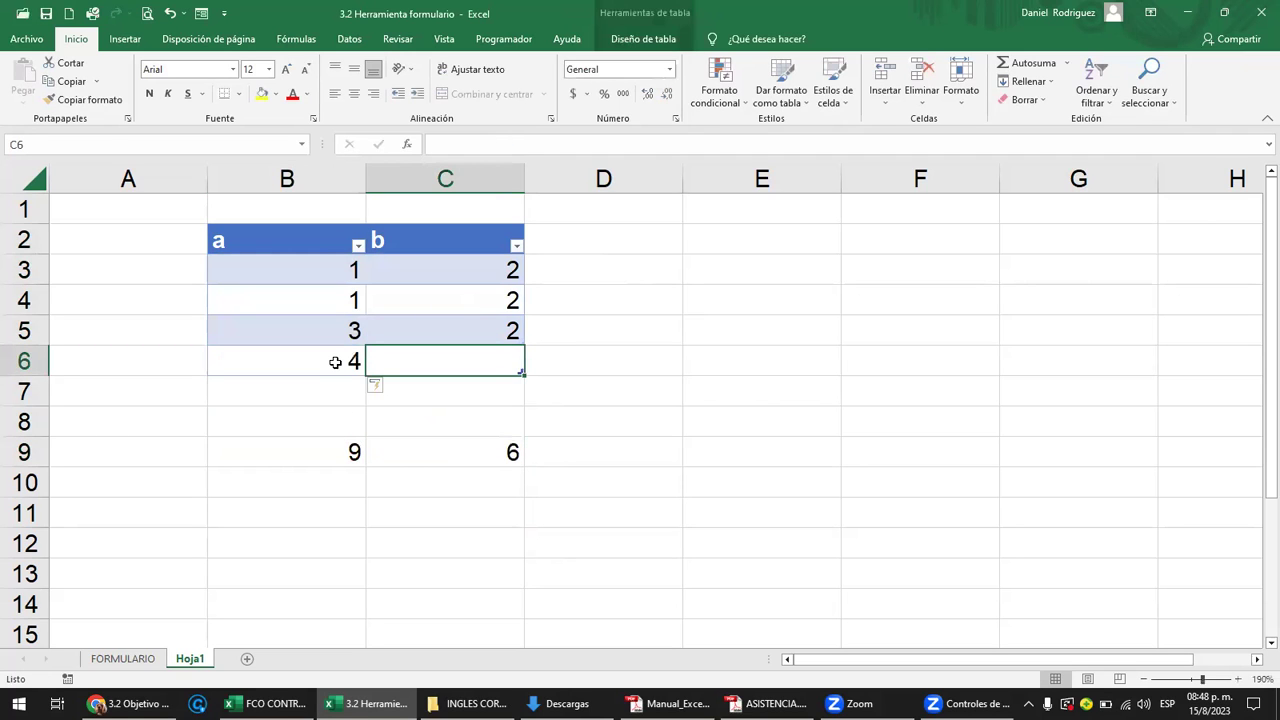
text(4)
key(Tab)
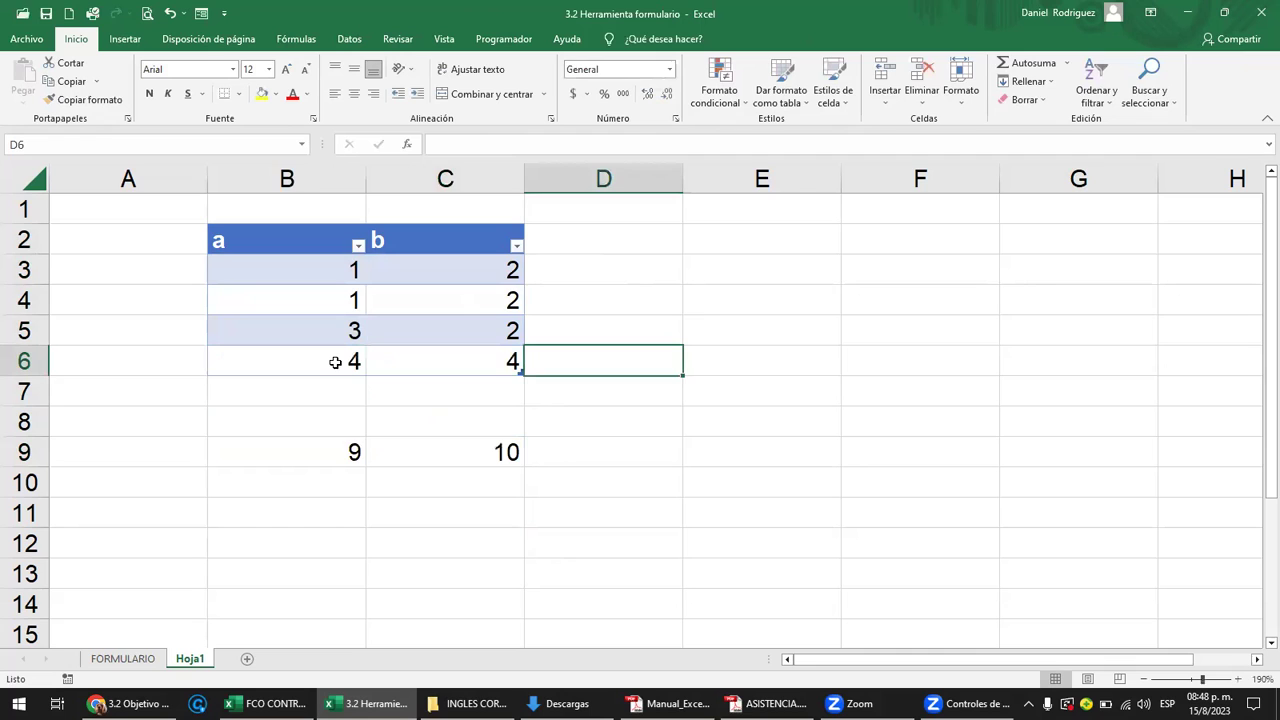
double_click(345, 452)
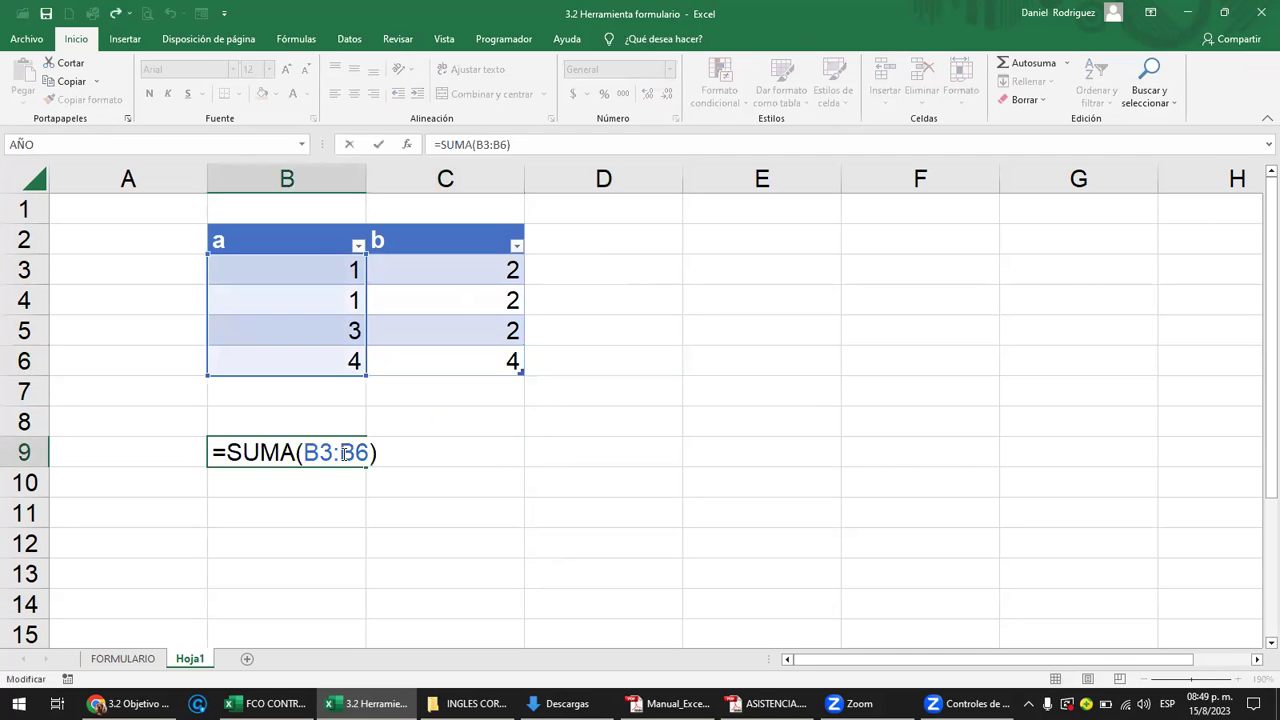
key(Escape)
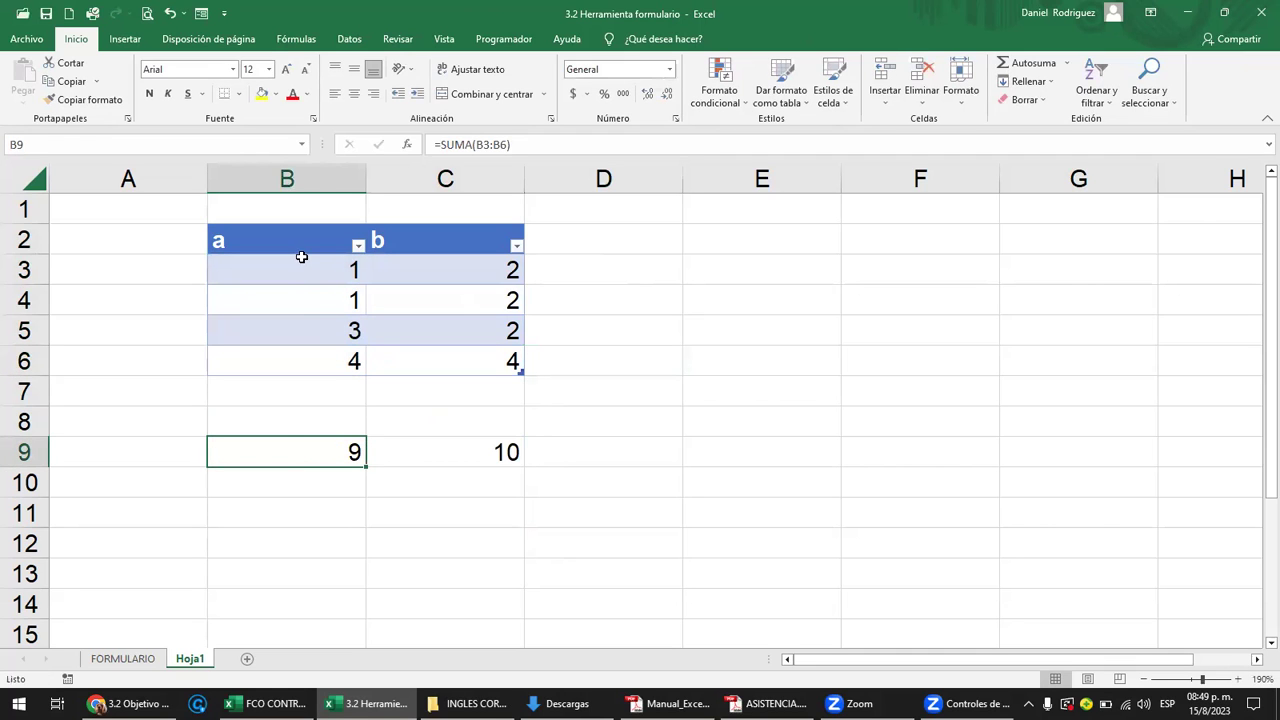
double_click(335, 447)
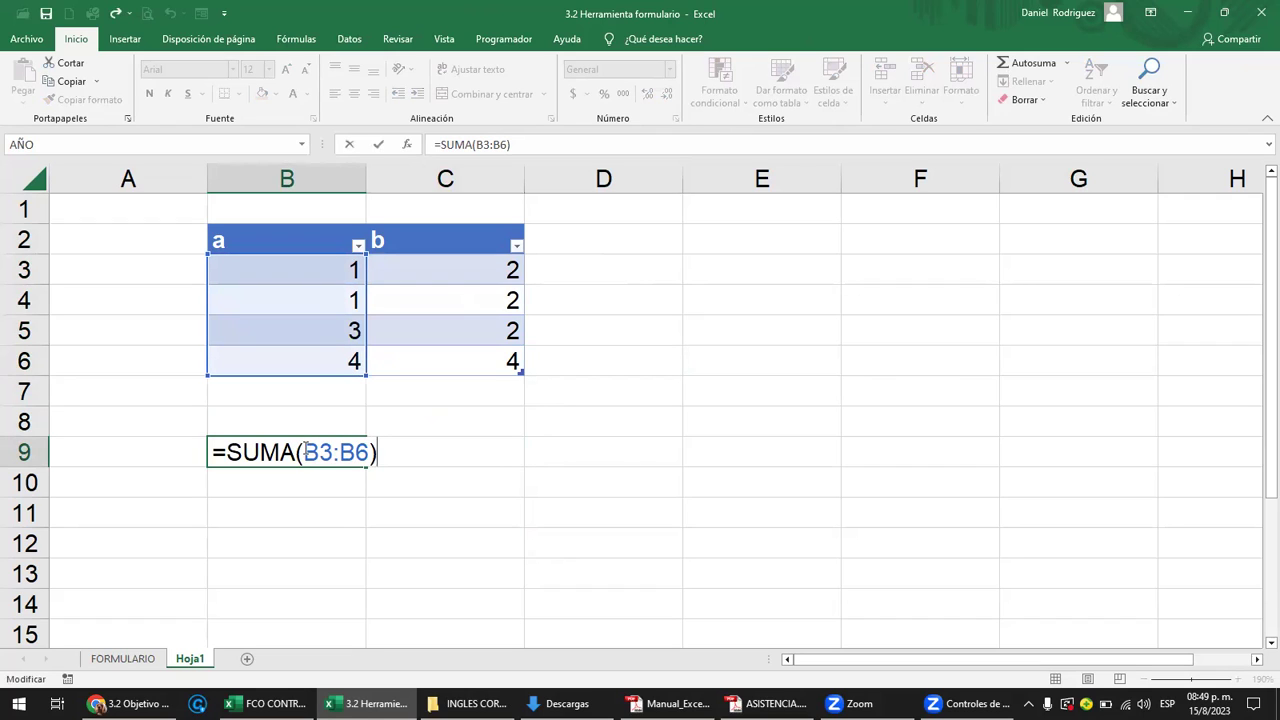
Enter =SUMA(Tabla3[a]) in B11 by selecting column a's values.
click(345, 502)
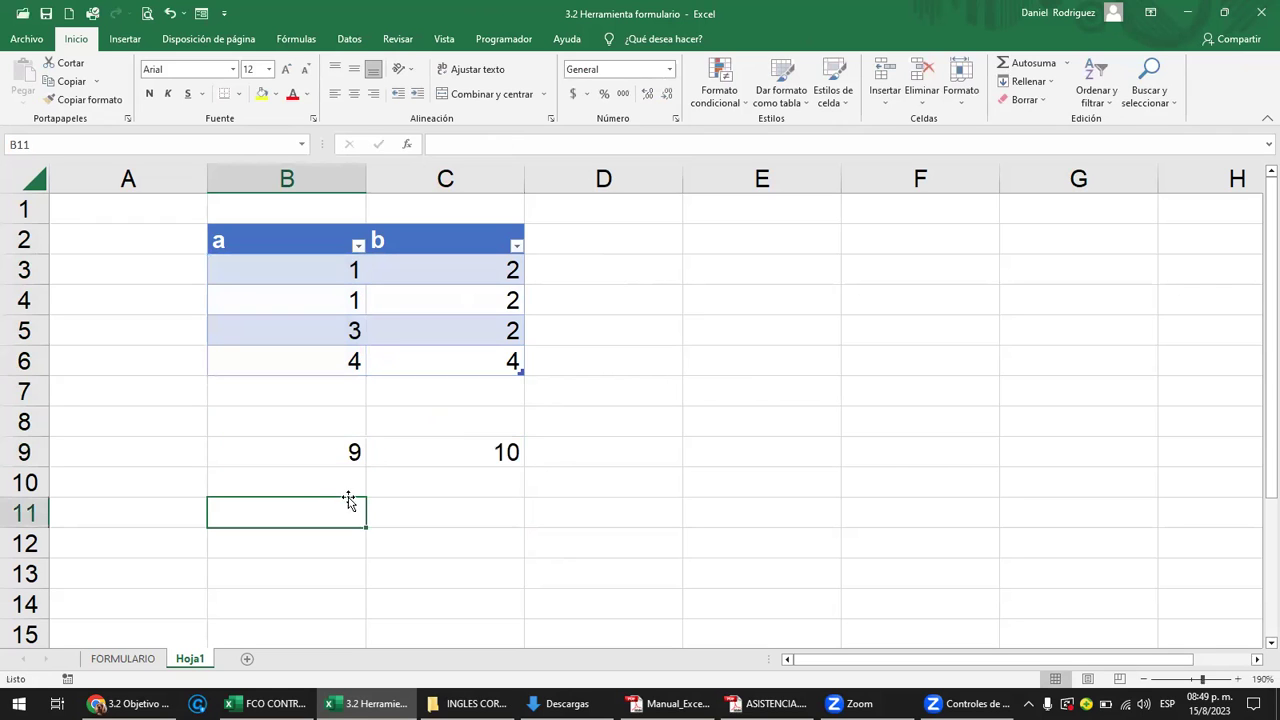
text(=suma()
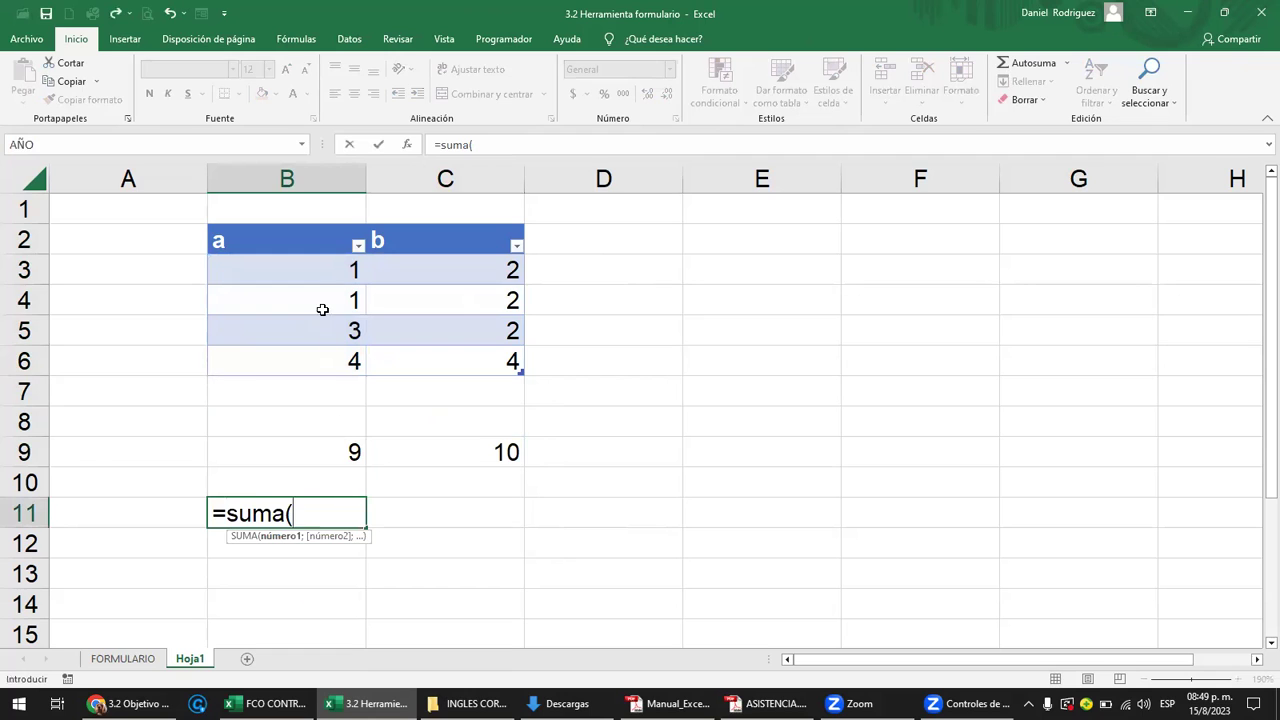
drag(316, 267, 322, 361)
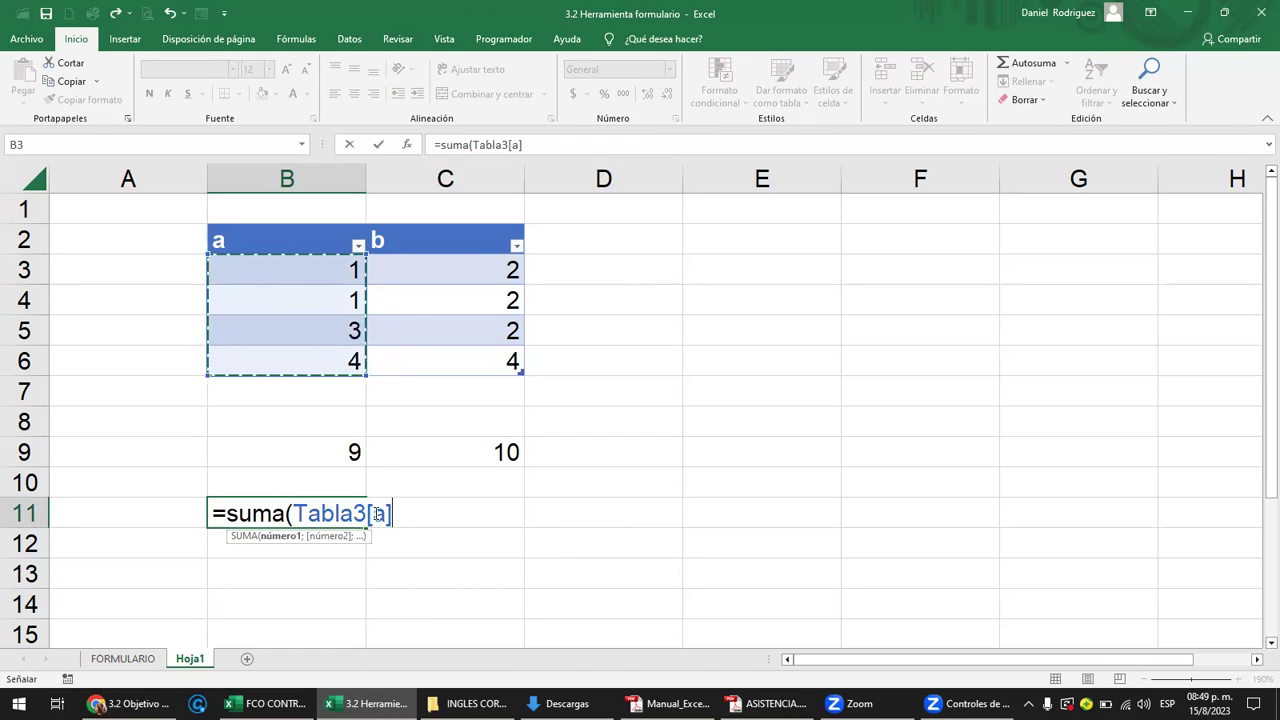
key(Return)
Compare B11's structured-reference formula with B9's =SUMA(B3:B6); both return 9.
key(Up)
key(F2)
key(Escape)
key(Up)
key(Up)
key(F2)
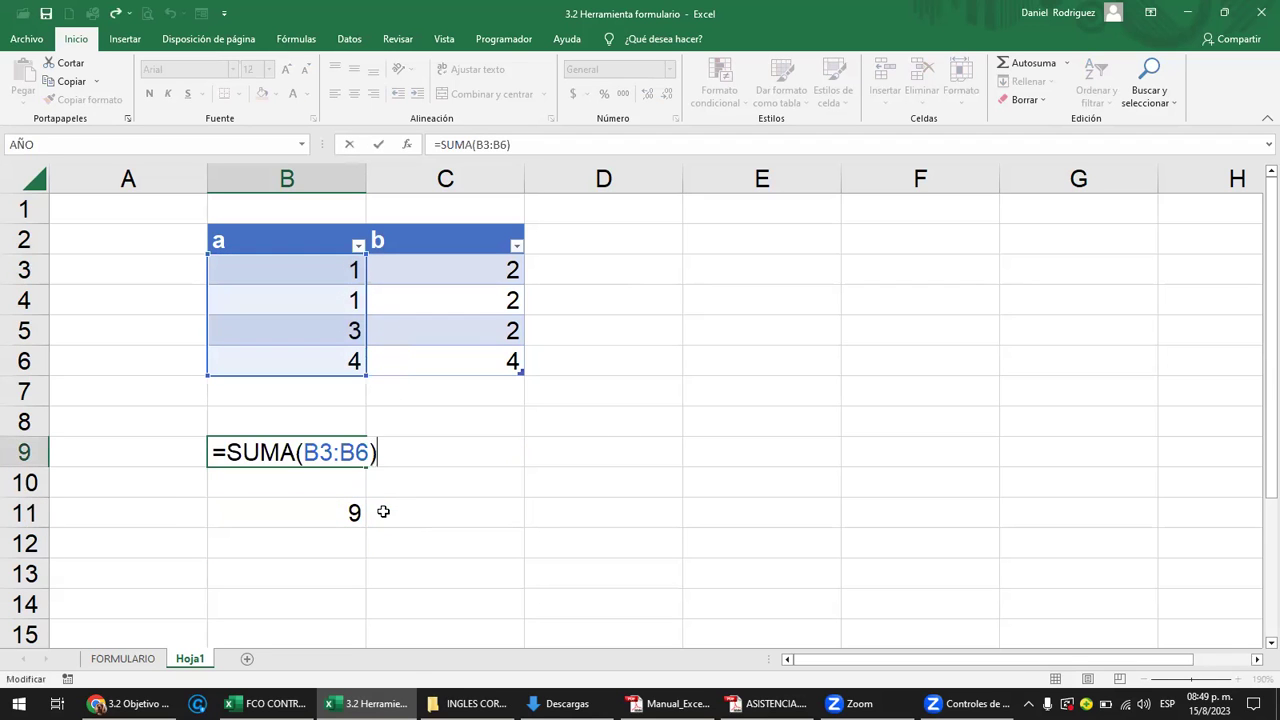
key(Escape)
key(Down)
key(Down)
key(F2)
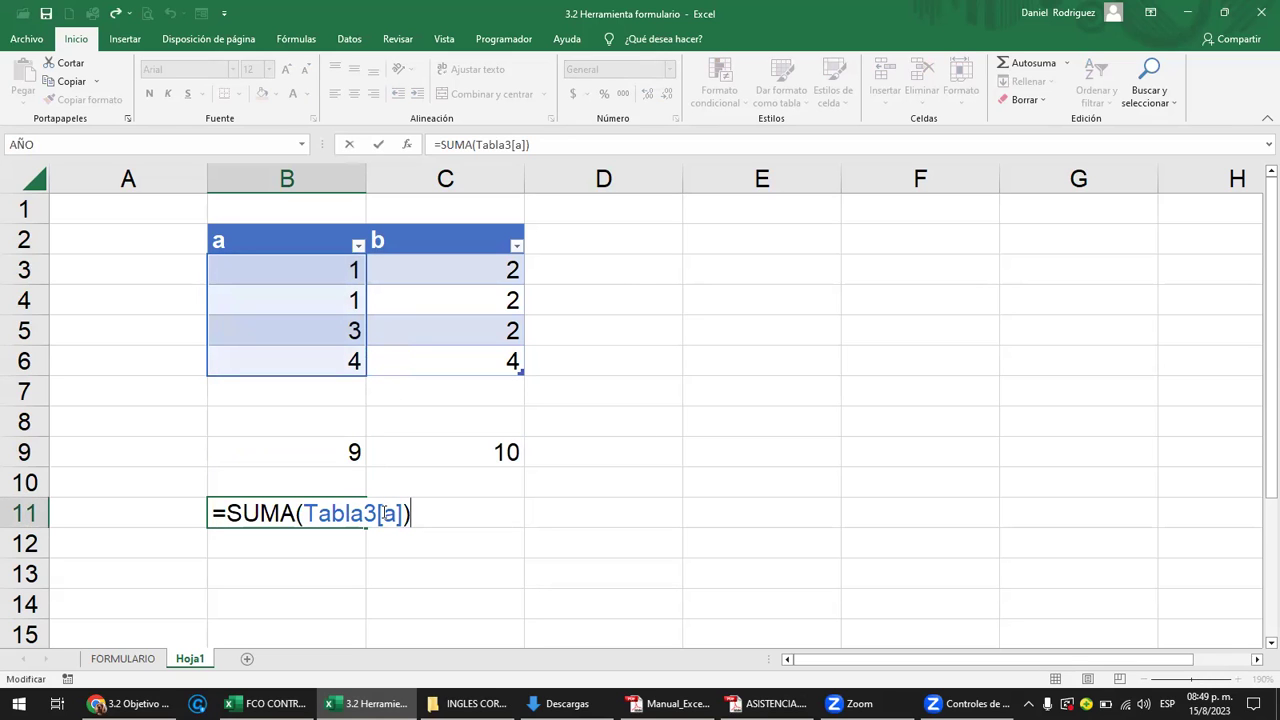
key(Escape)
drag(300, 289, 330, 360)
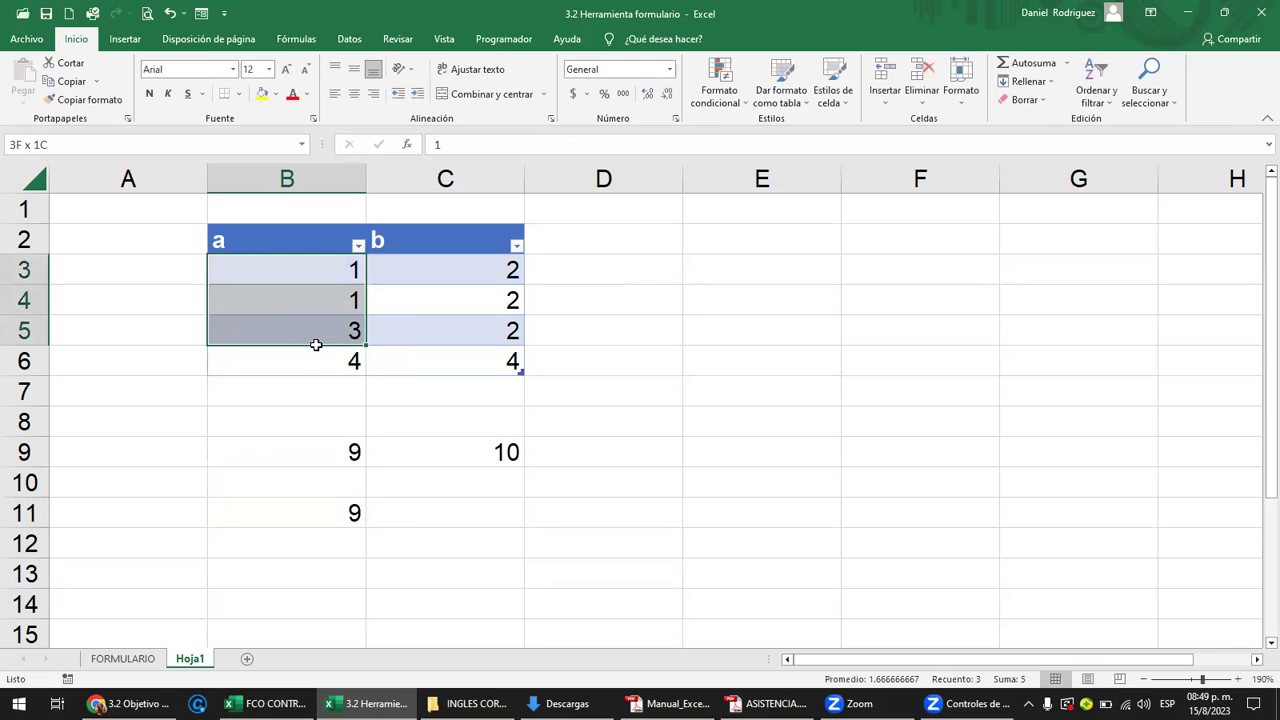
click(339, 451)
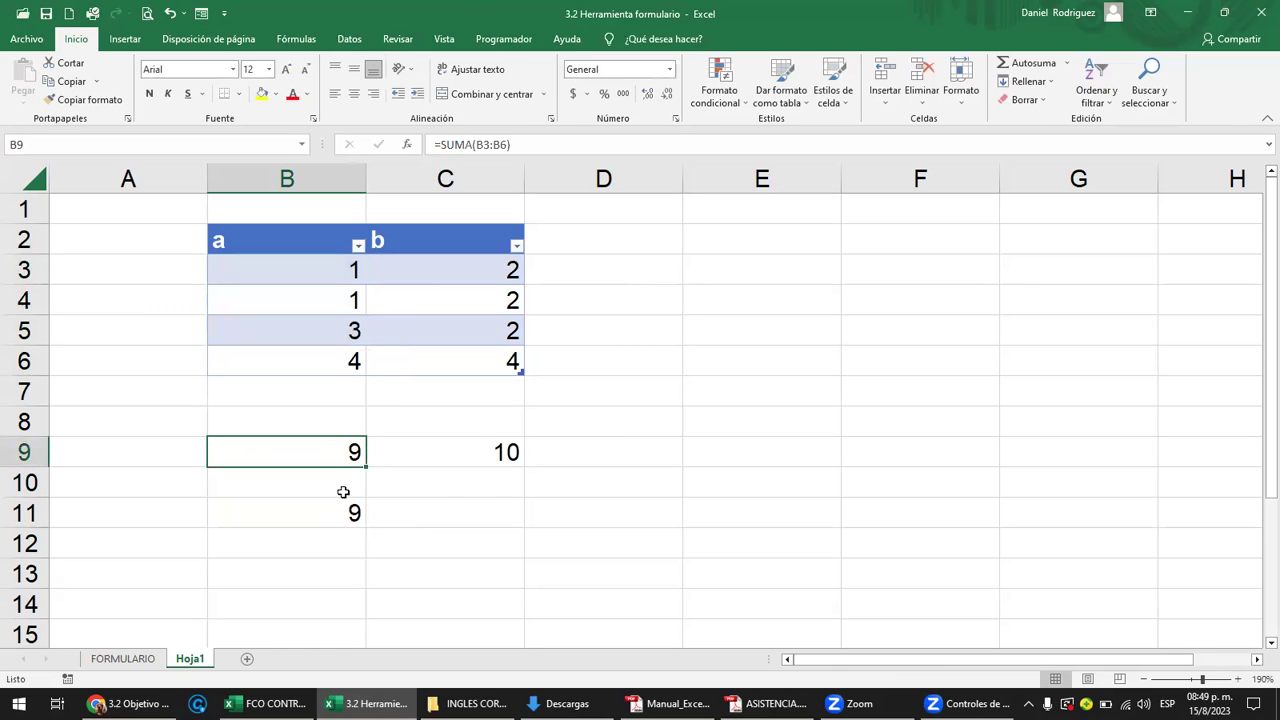
click(195, 512)
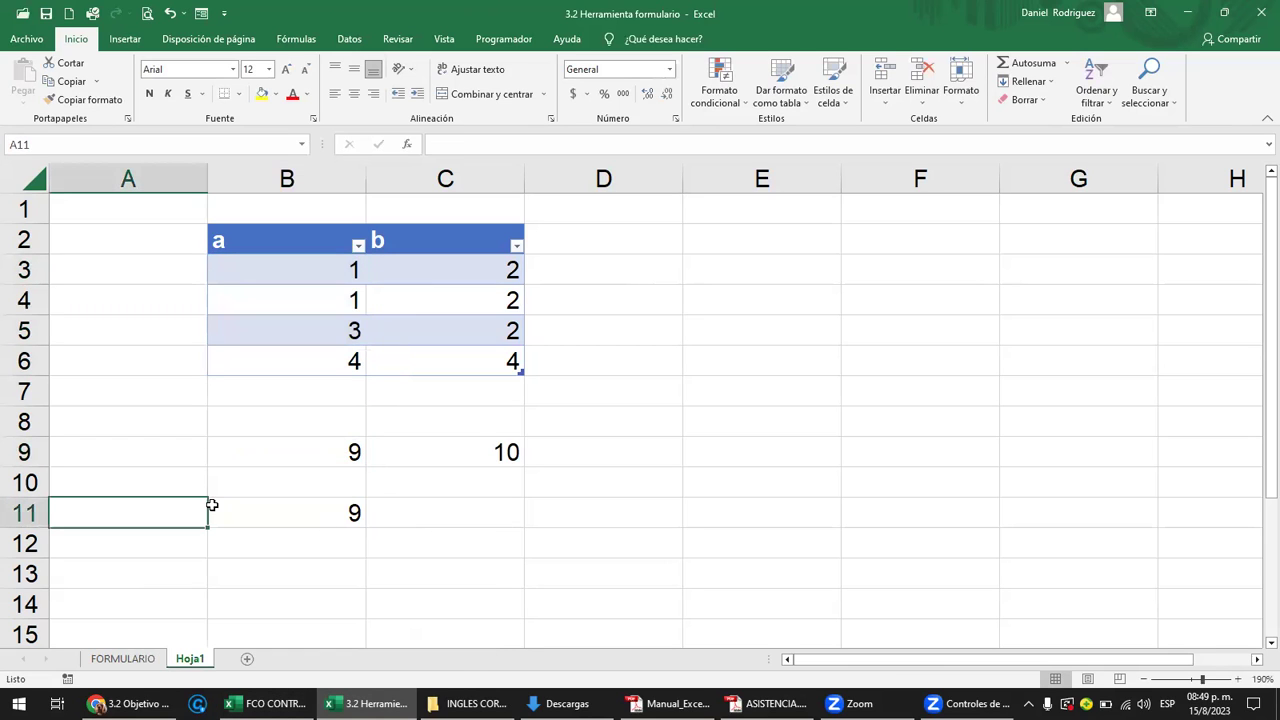
On the FORMULARIO sheet, add a telefono header in H1 beside FLETE.
click(123, 658)
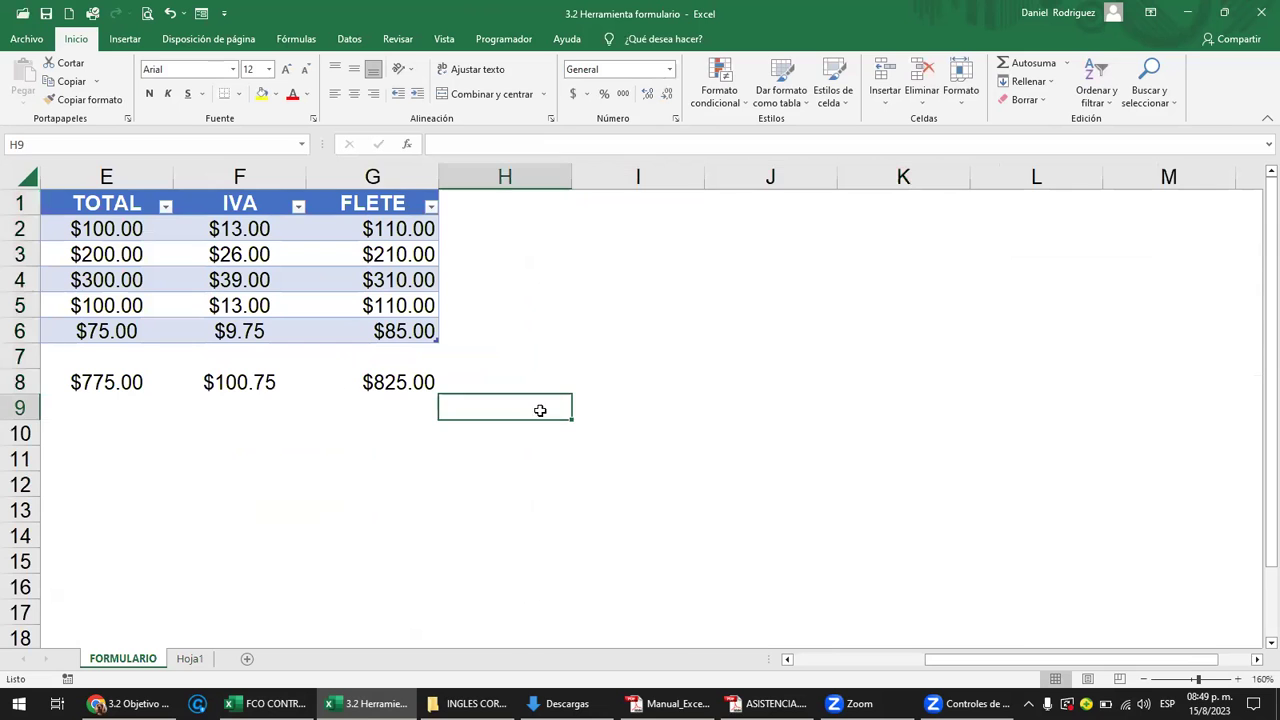
key(Left)
key(Left)
key(Left)
key(Left)
key(Left)
key(Left)
key(Left)
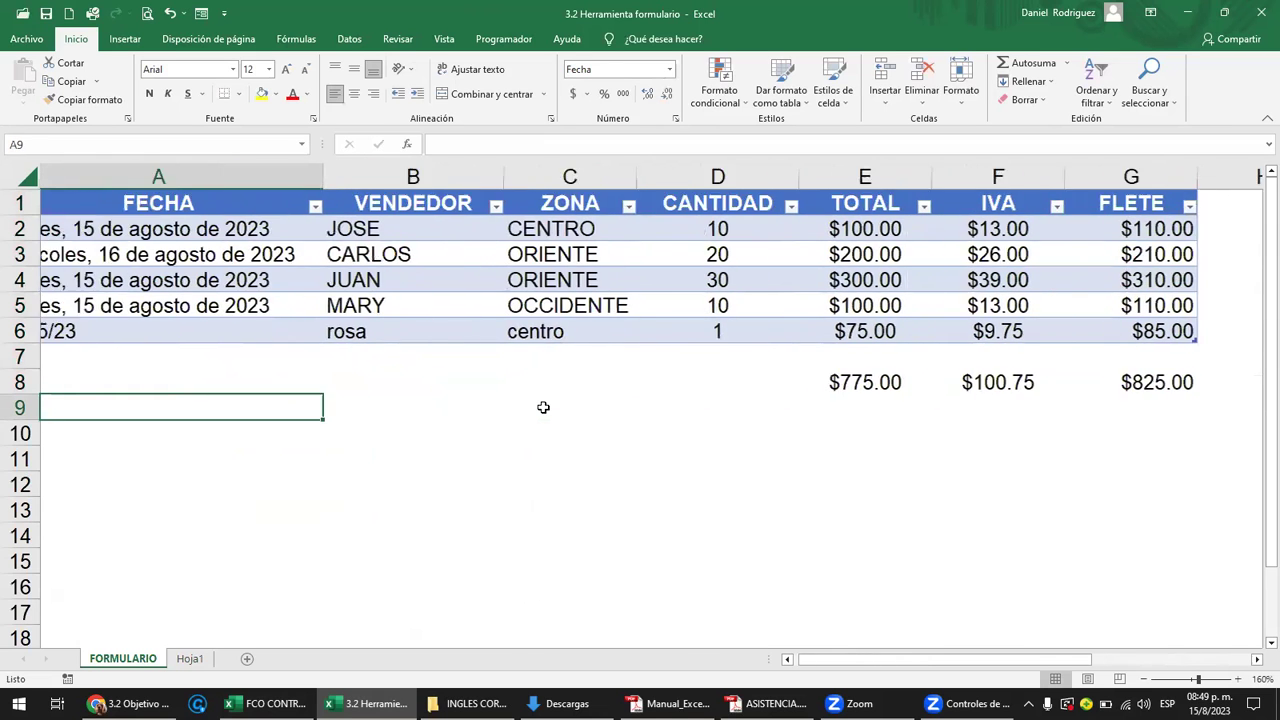
key(Up)
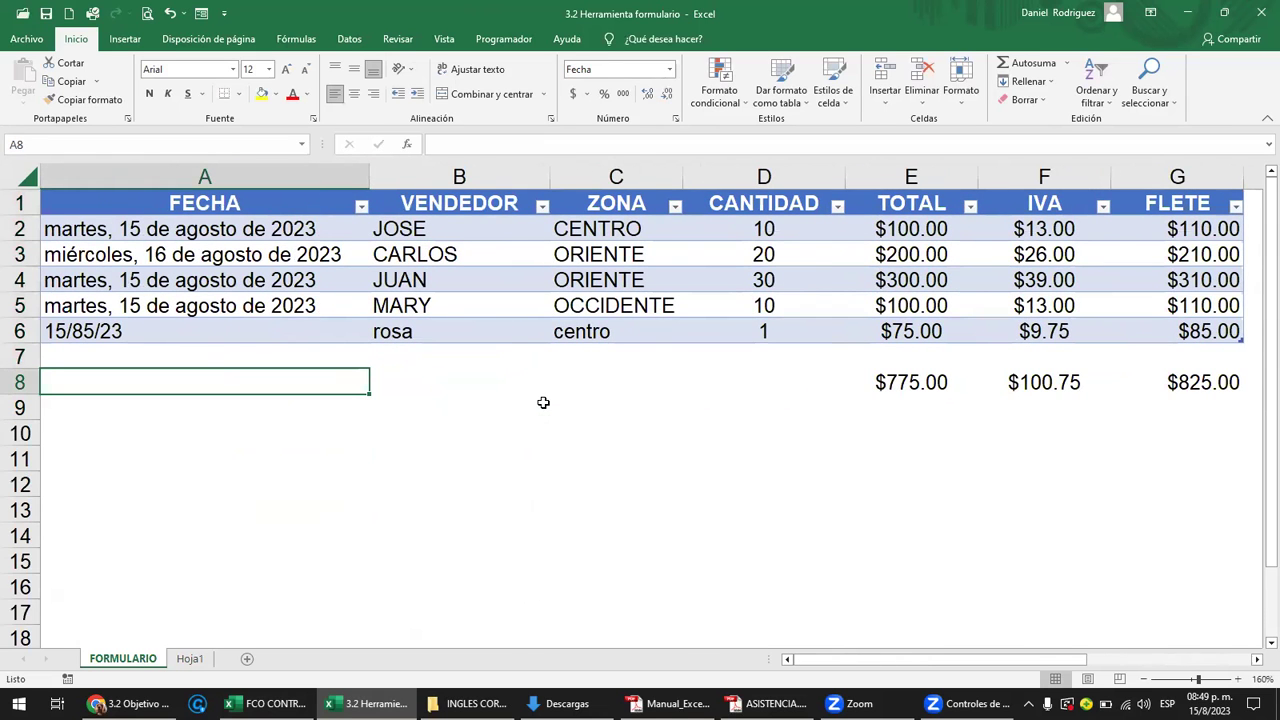
ctrl+scroll(543, 402, down, 1)
ctrl+scroll(543, 402, down, 1)
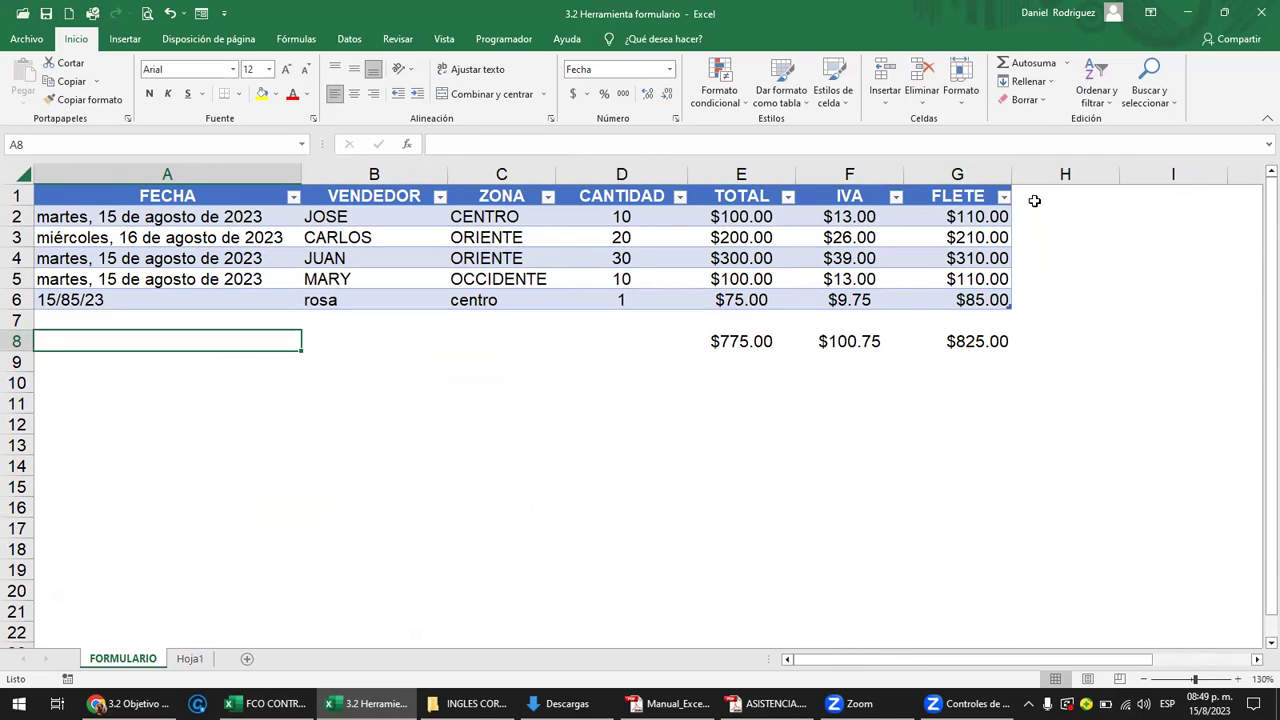
click(1040, 199)
text(telefo)
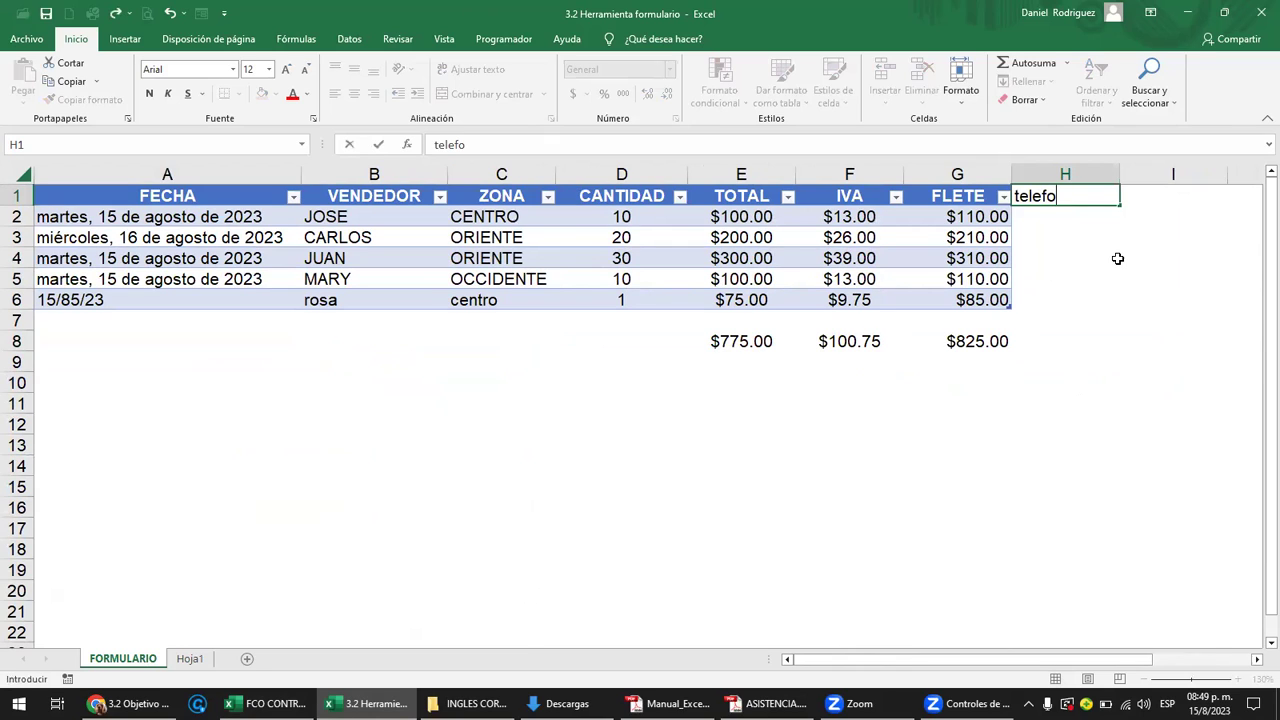
key(Return)
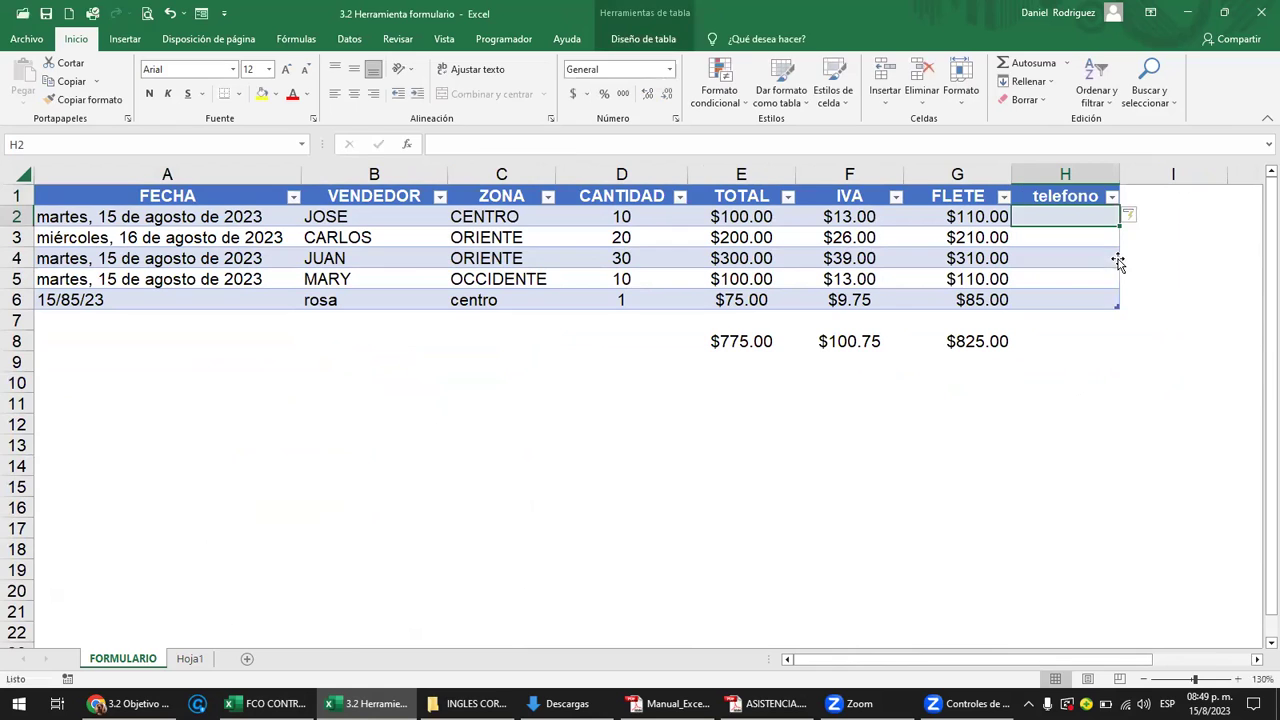
Fill the telefono column with 1 for all five records in H2:H6.
text(1)
key(Return)
text(1)
key(Return)
text(1 1 1)
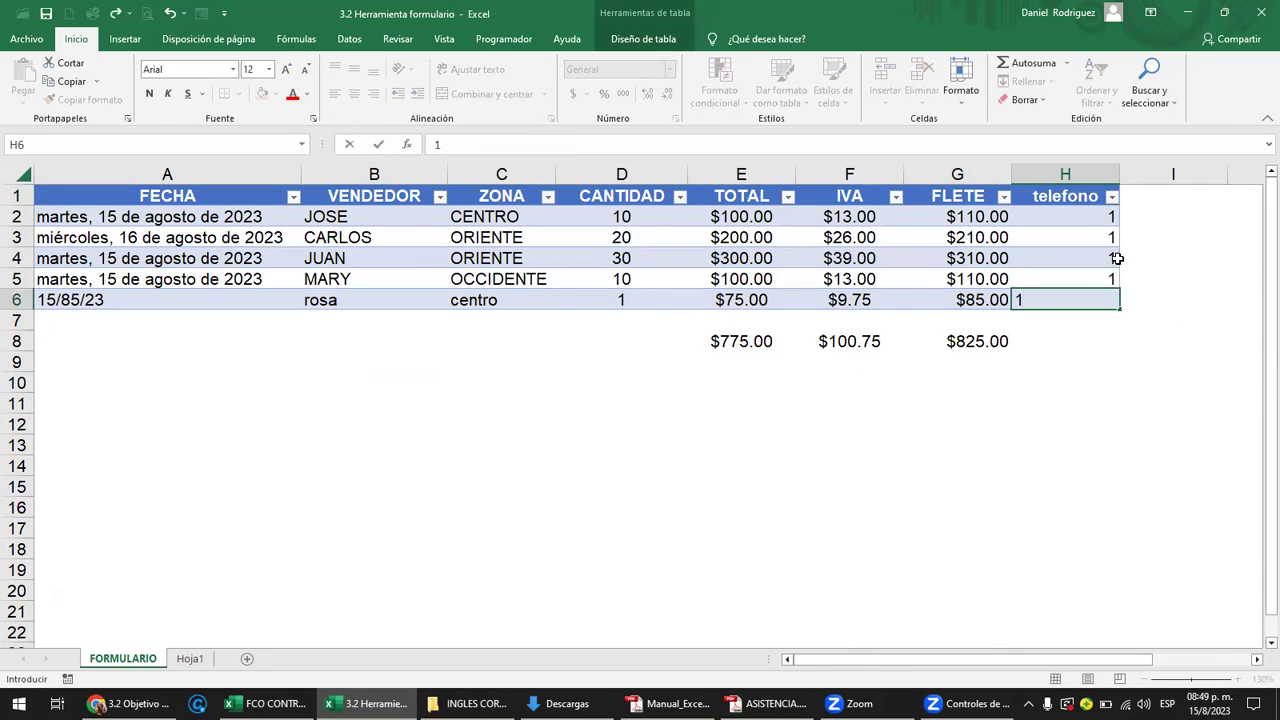
key(Return)
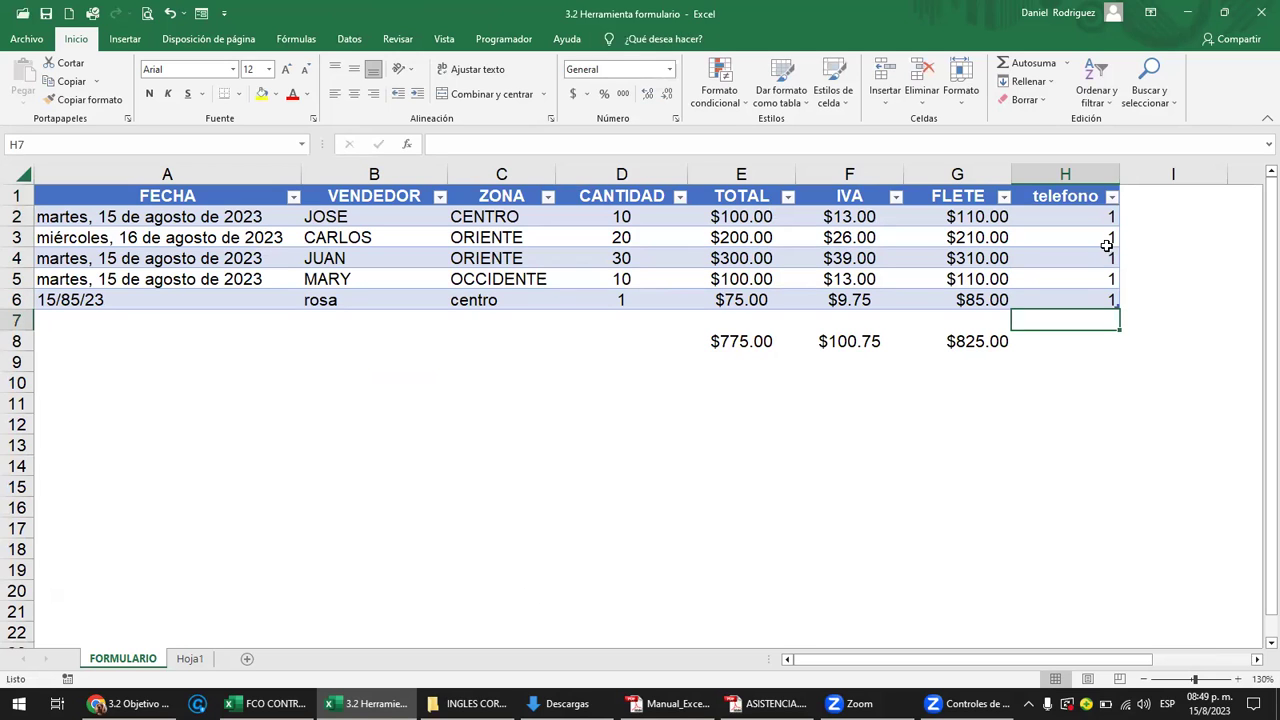
click(1078, 197)
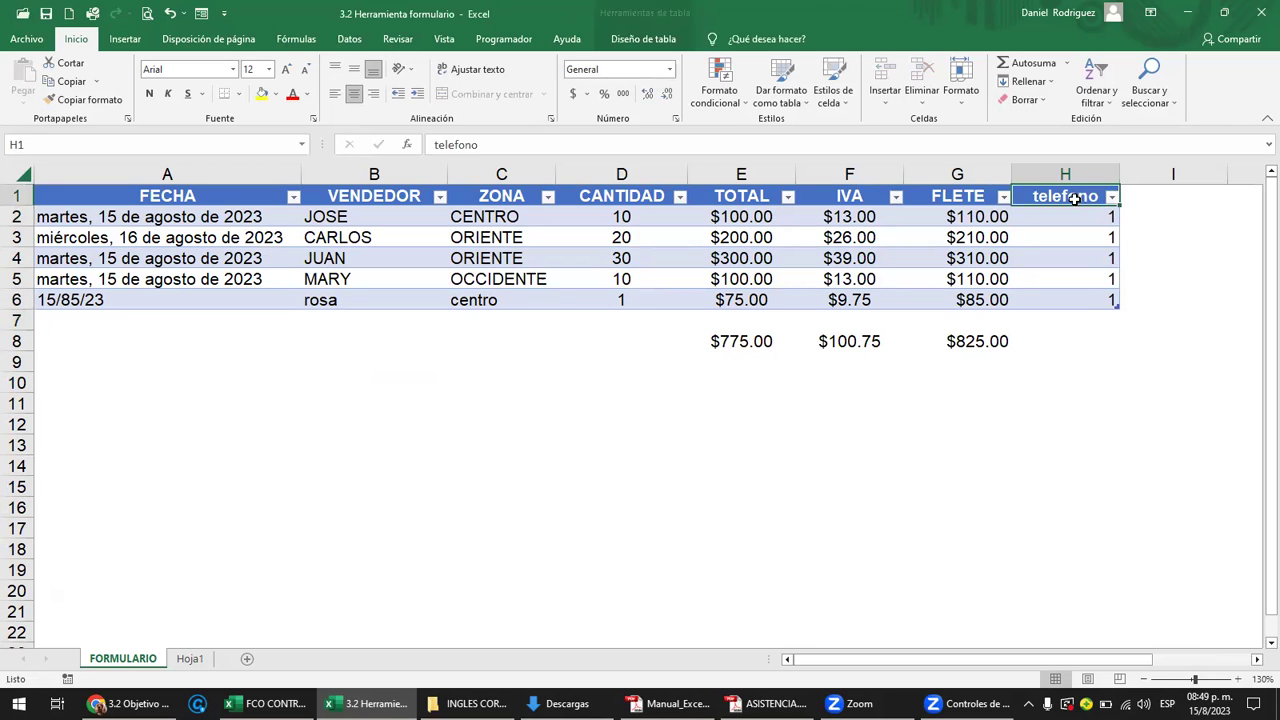
Open the data form and replace record 1's placeholder telefono 1 with a real phone number.
click(201, 13)
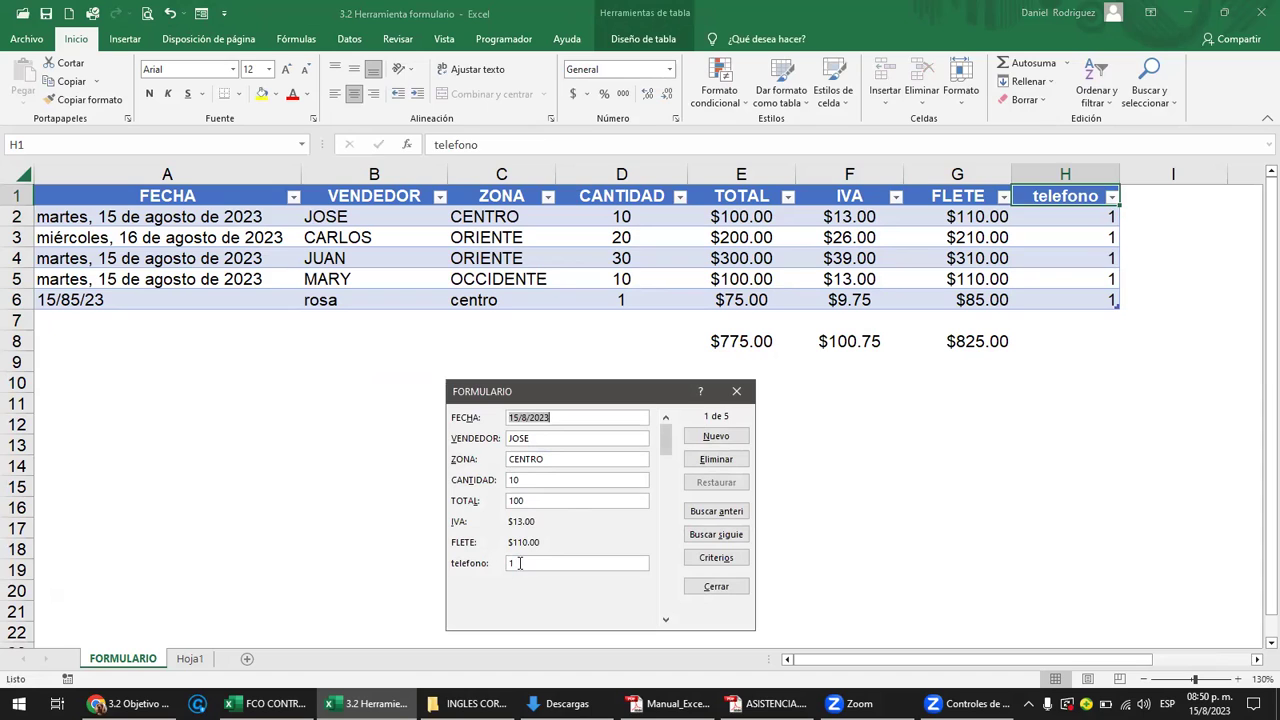
drag(594, 400, 649, 289)
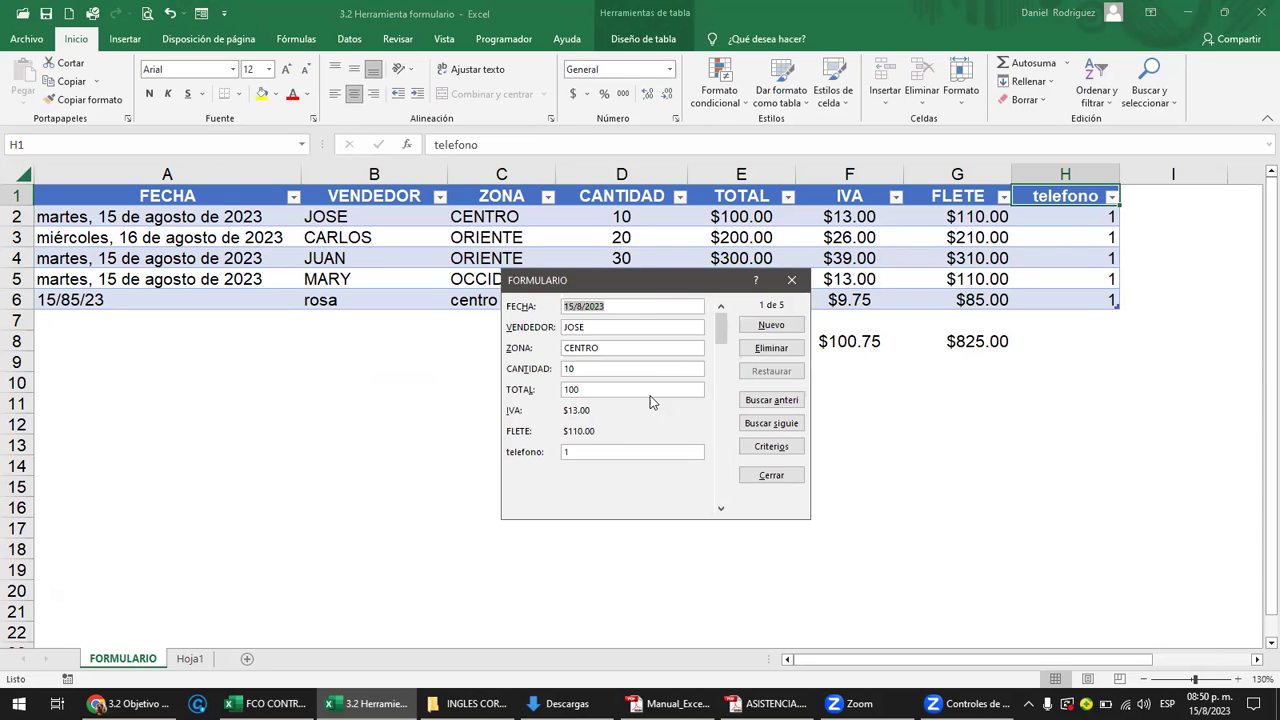
click(570, 453)
key(BackSpace)
text(2345678)
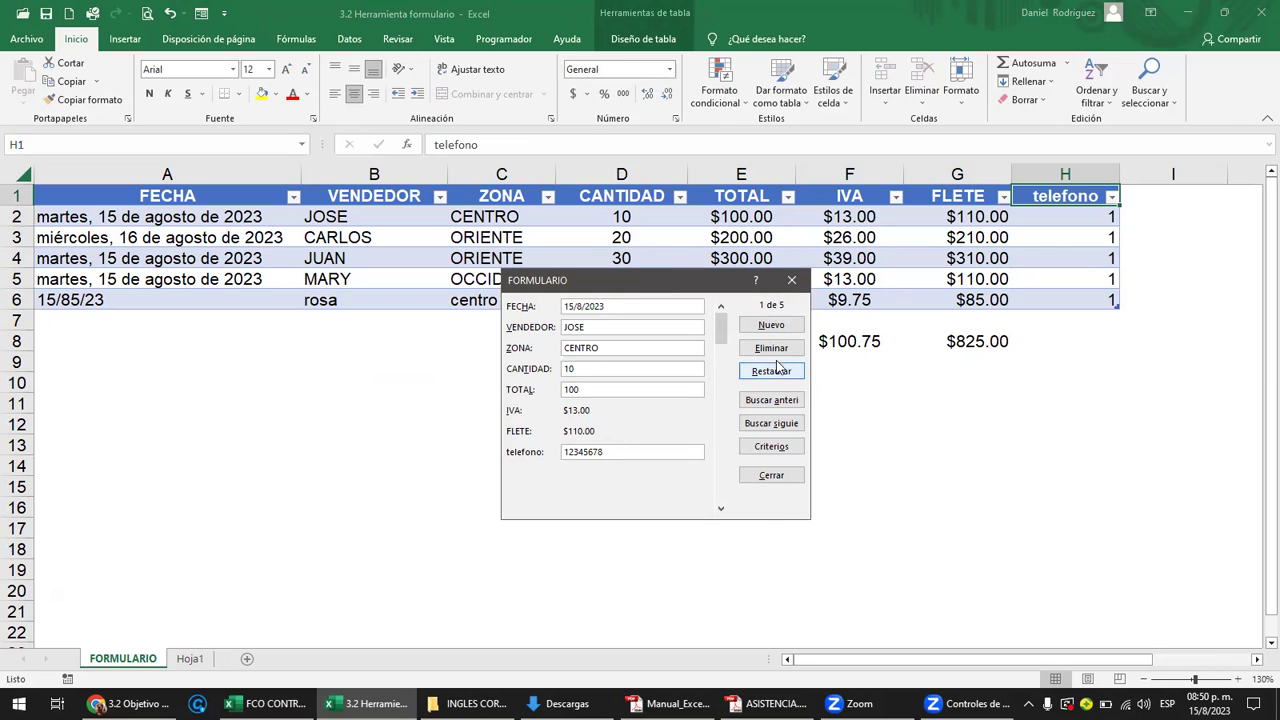
click(724, 510)
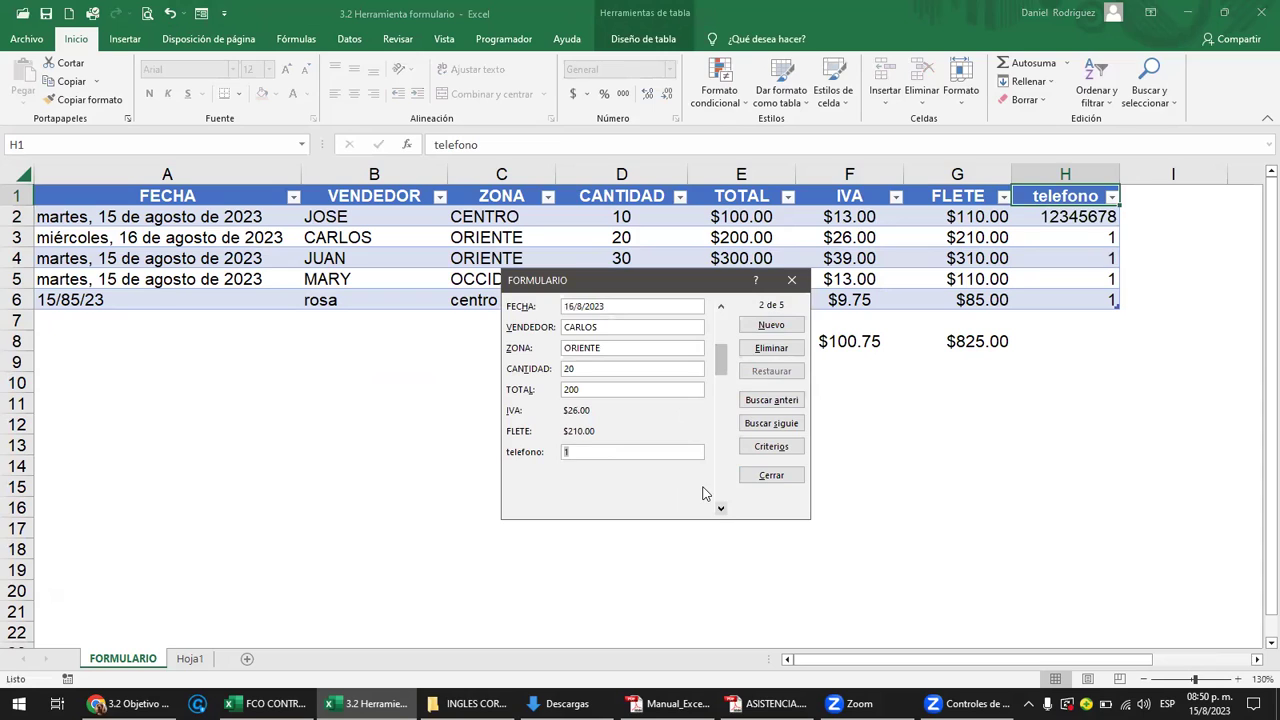
Replace record 2's placeholder telefono 1 with a real phone number and save it.
click(721, 308)
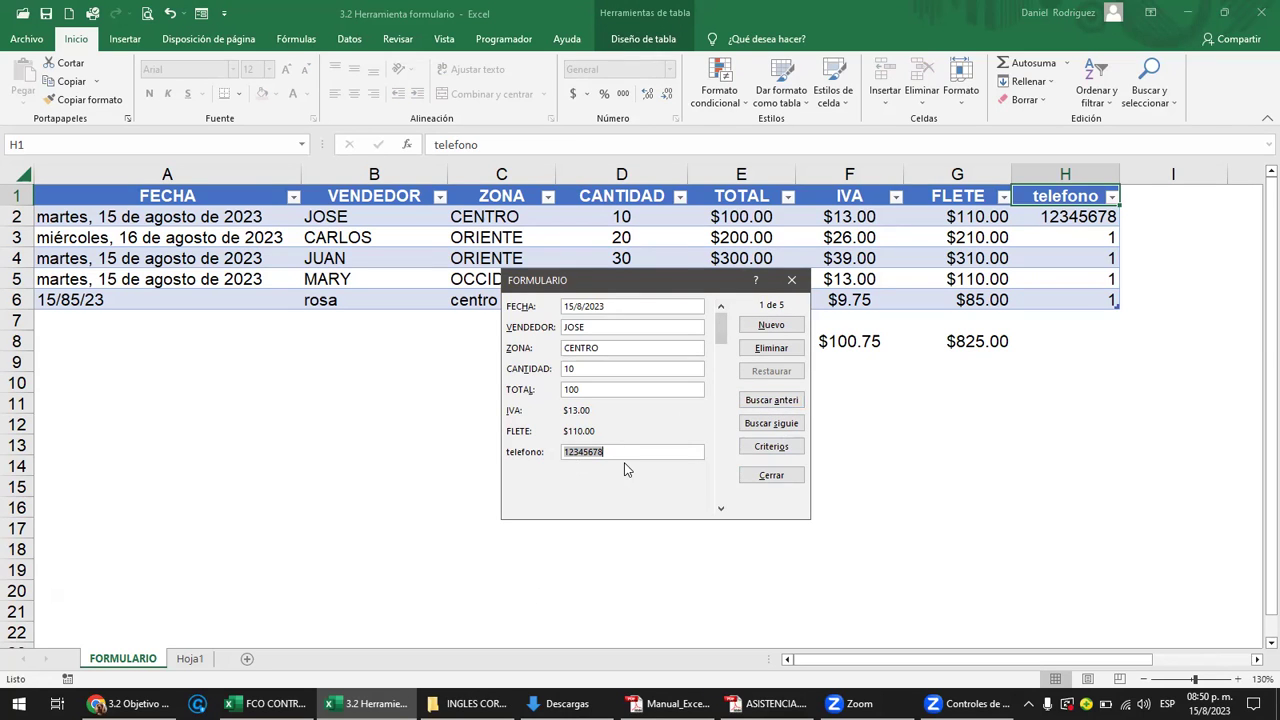
key(Down)
key(Down)
key(Down)
key(Up)
key(Up)
key(Up)
key(Down)
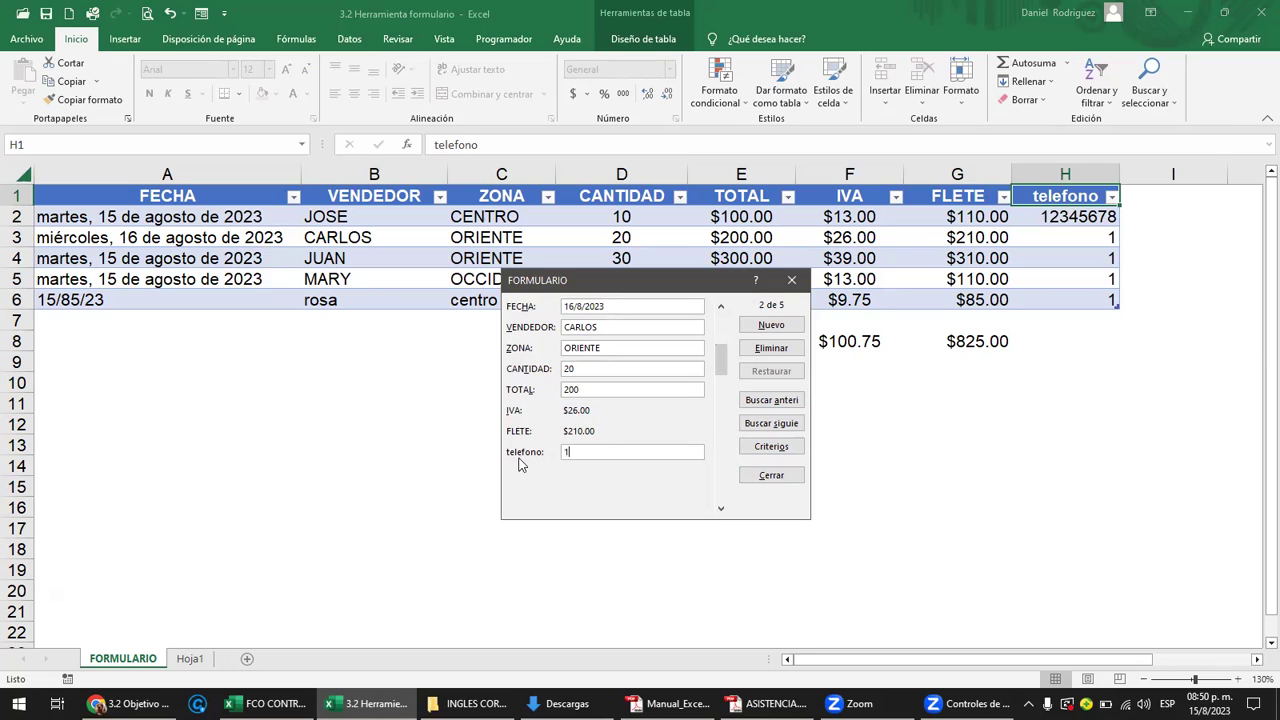
key(BackSpace)
text(11111)
key(Return)
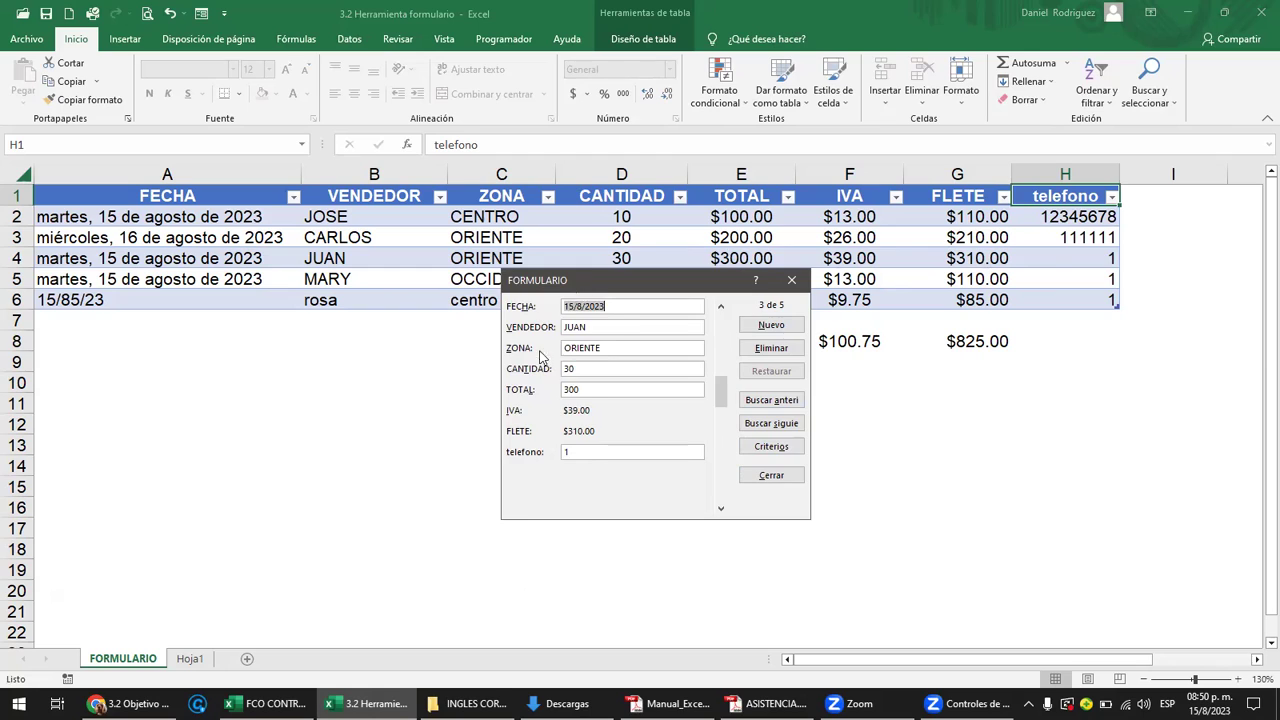
In JUAN's ORIENTE record, delete CANTIDAD 30 and TOTAL 300 and save the record.
drag(580, 288, 540, 354)
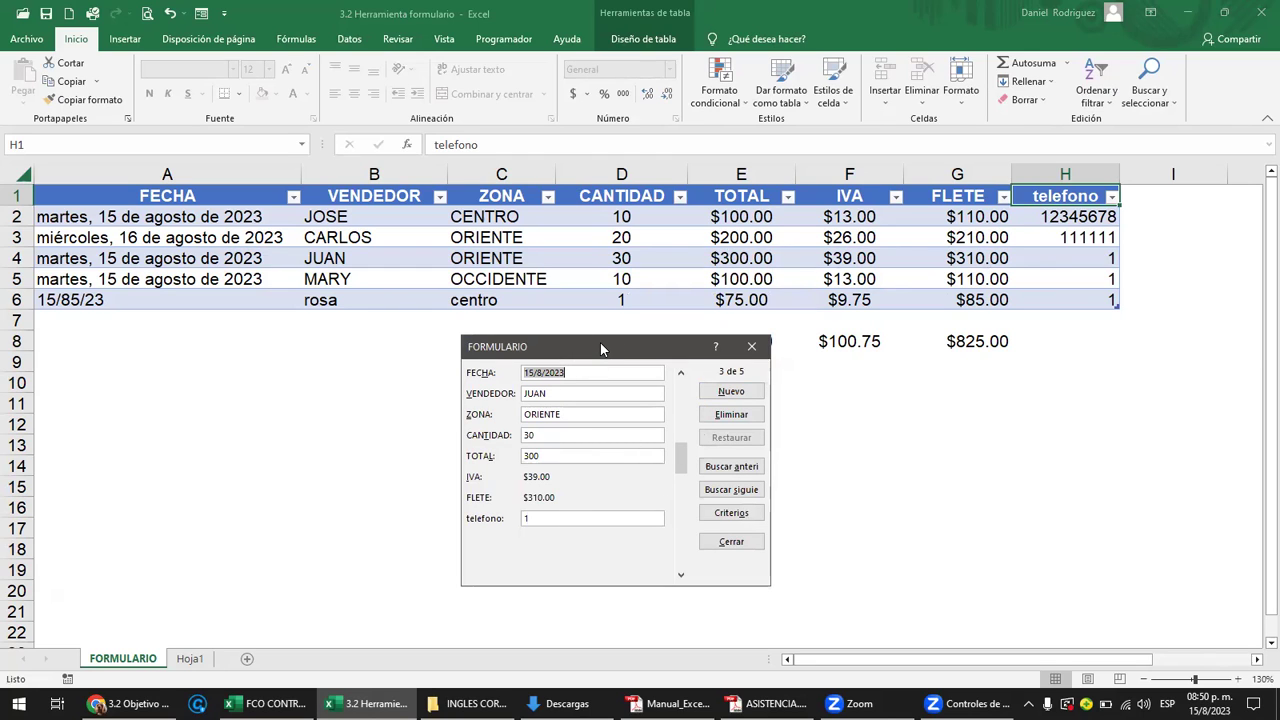
drag(604, 344, 616, 337)
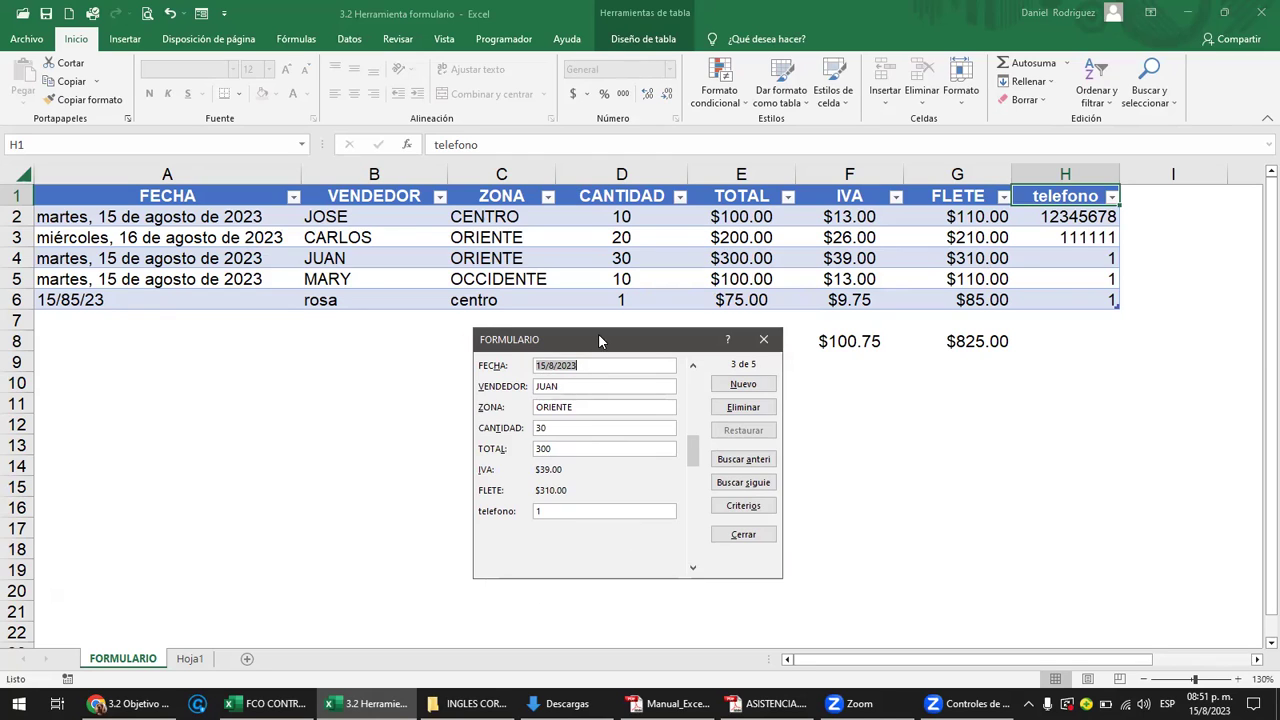
drag(598, 333, 615, 330)
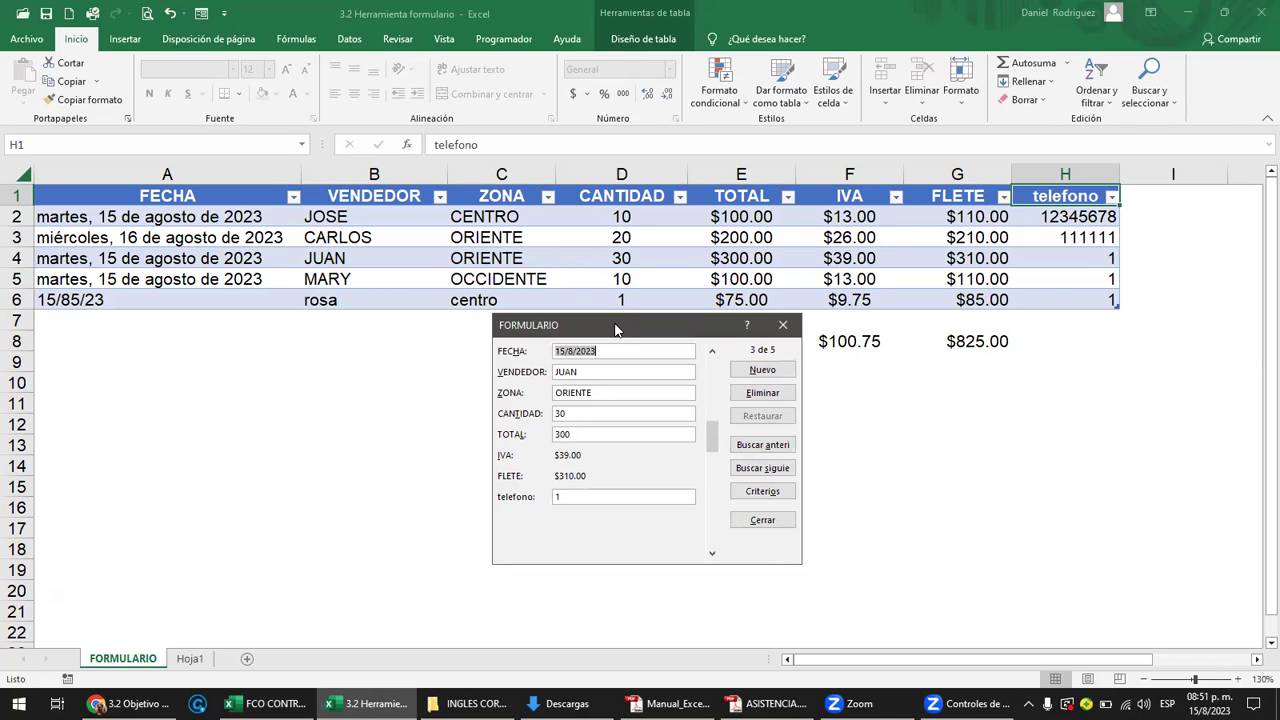
drag(615, 330, 614, 345)
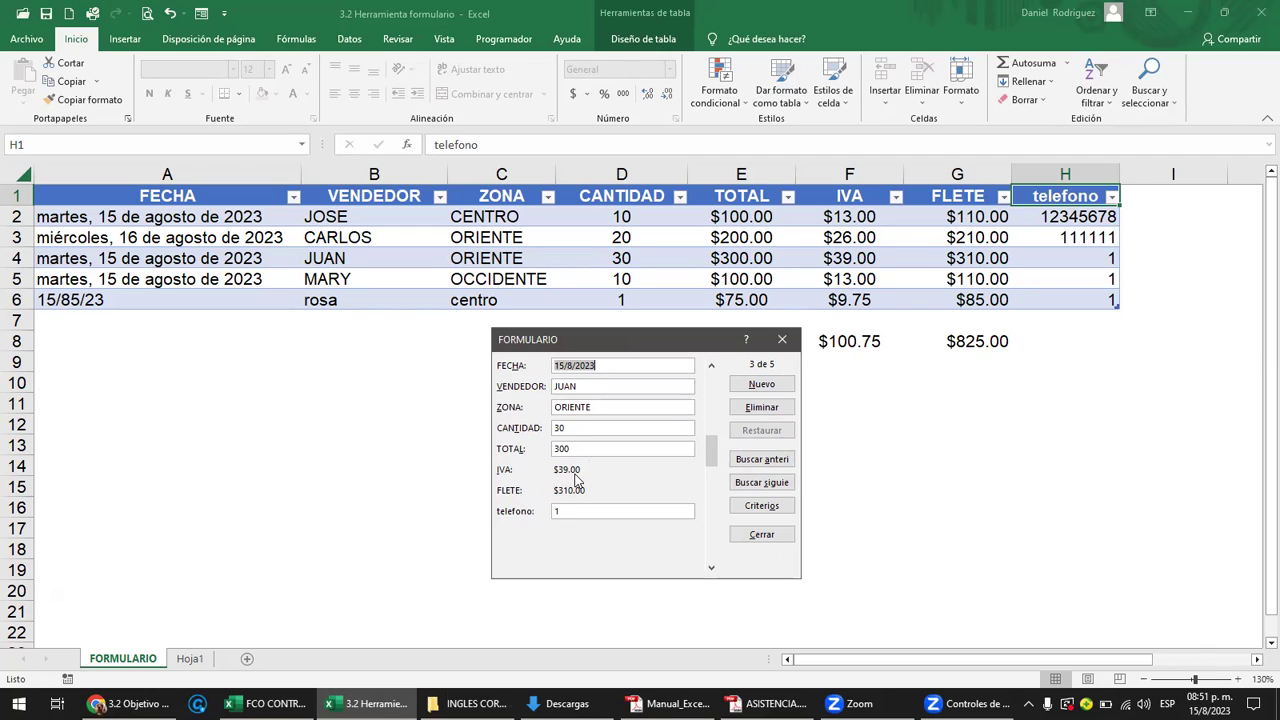
click(574, 448)
key(BackSpace)
key(BackSpace)
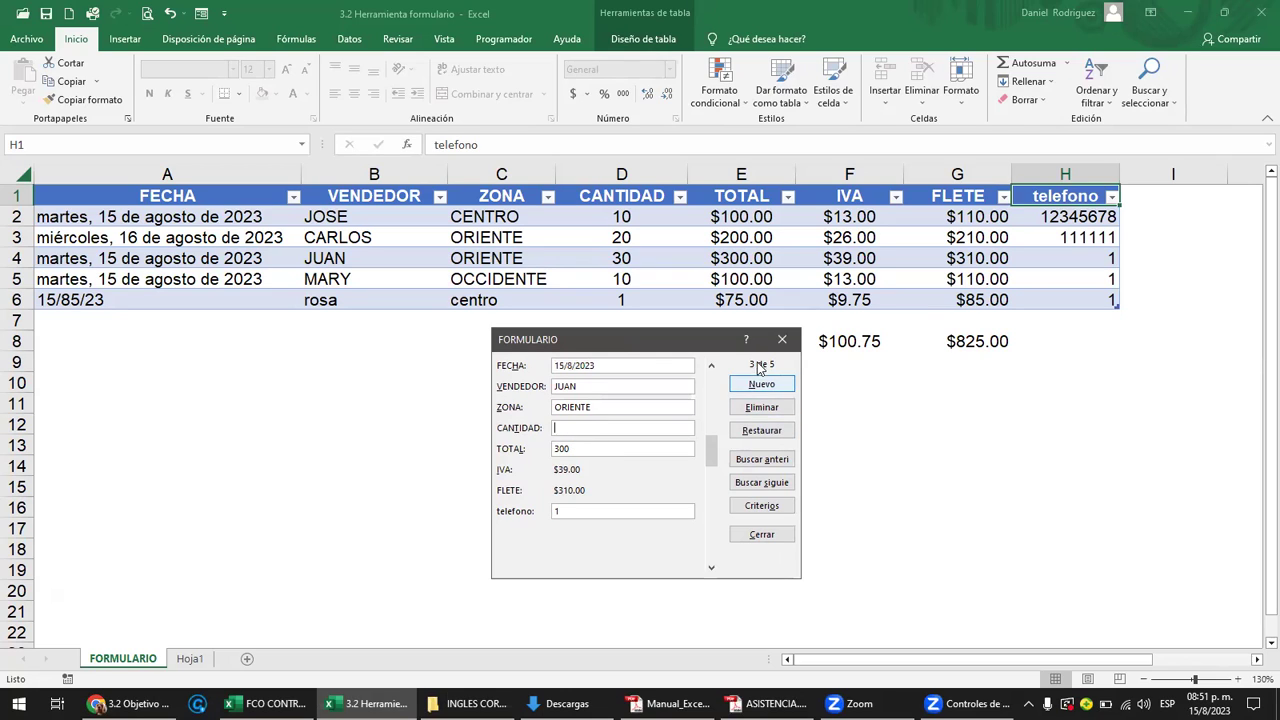
drag(579, 449, 536, 449)
key(BackSpace)
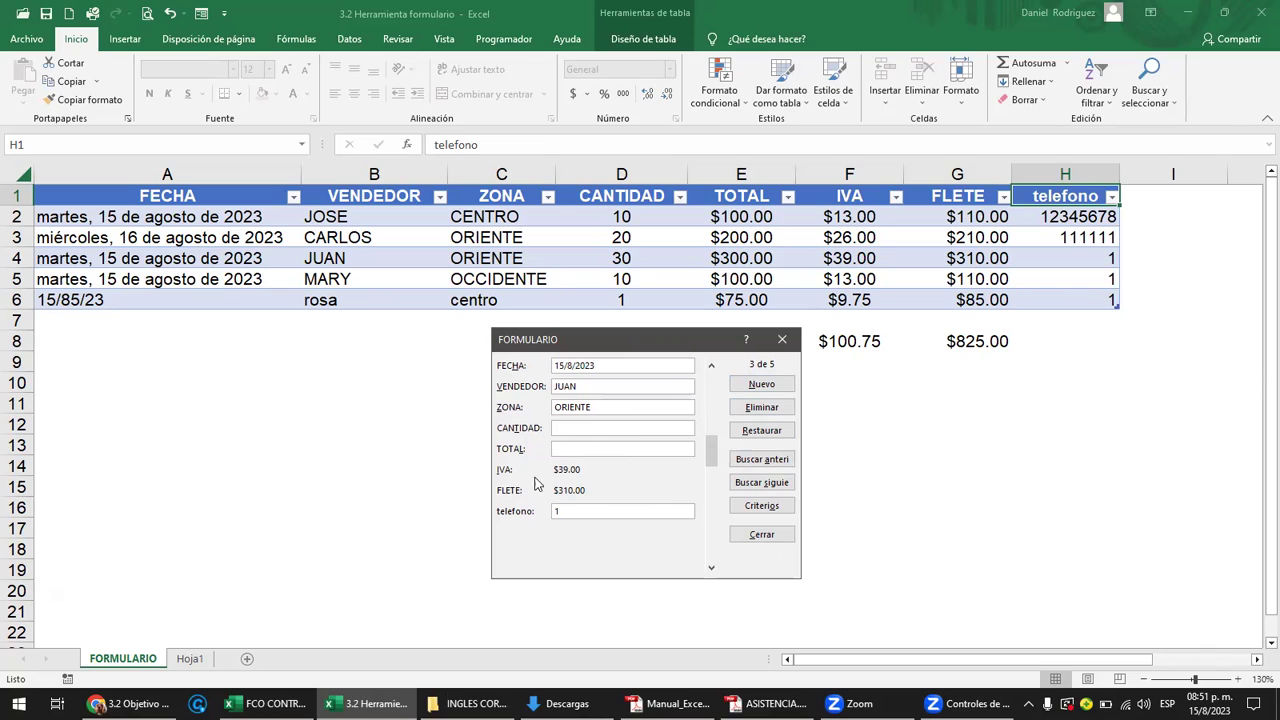
key(Return)
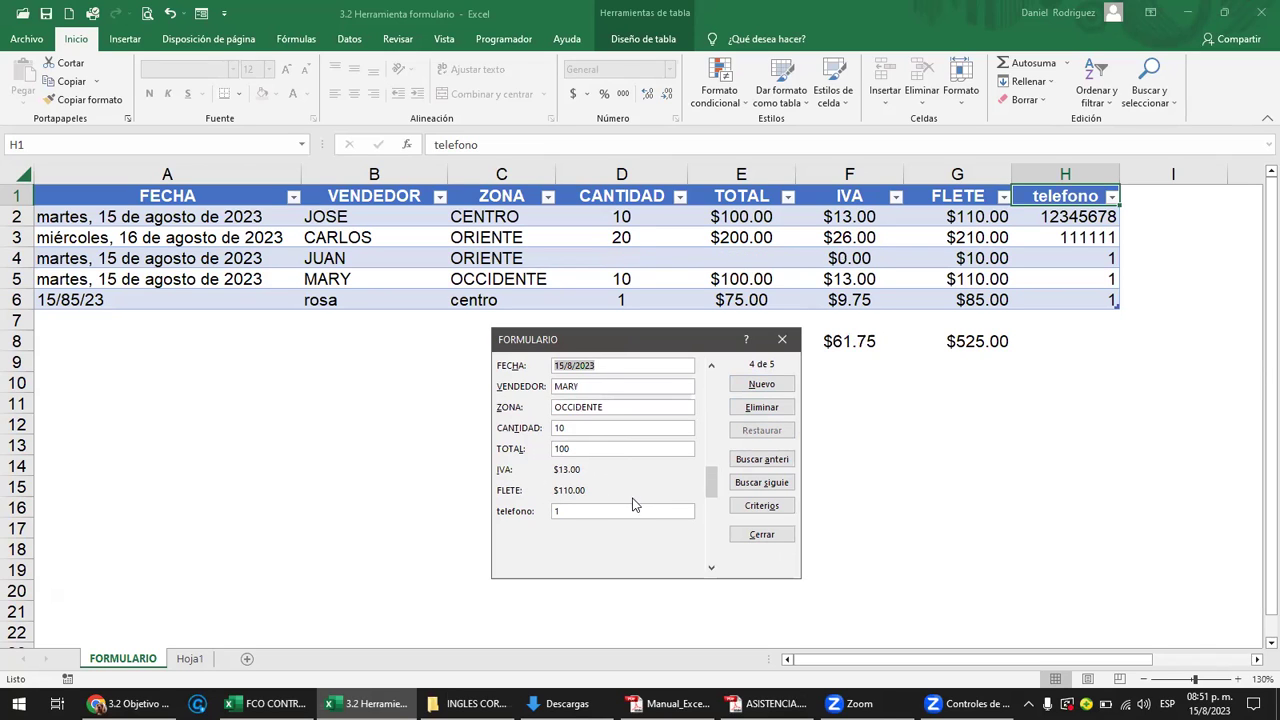
click(711, 366)
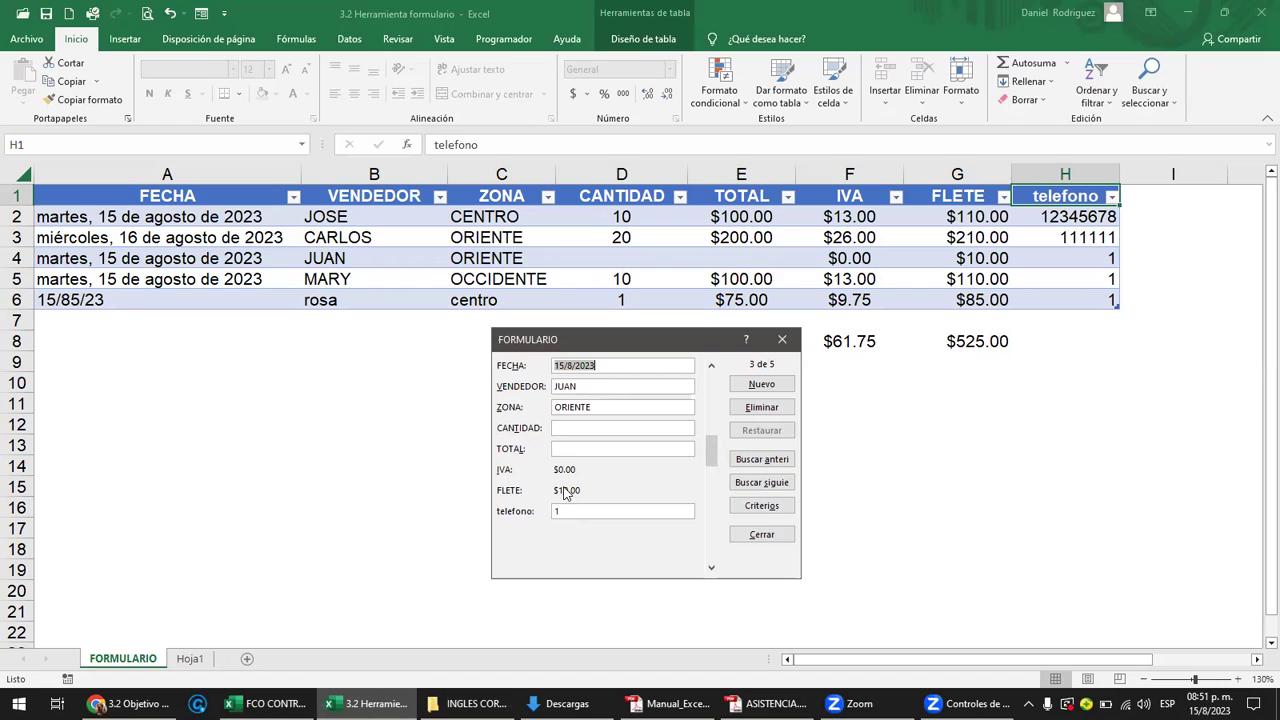
click(558, 451)
Close the data form and inspect the FLETE formula in G2 and the IVA formula in F2.
click(782, 339)
click(972, 215)
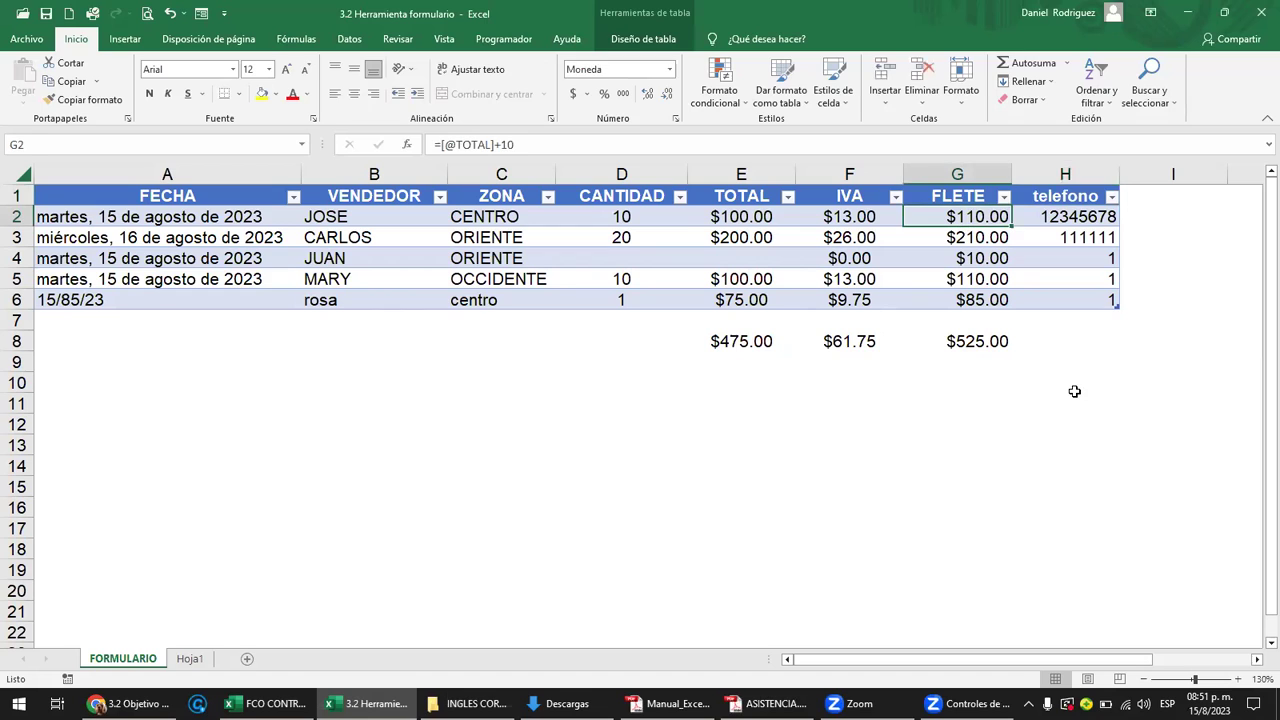
key(F2)
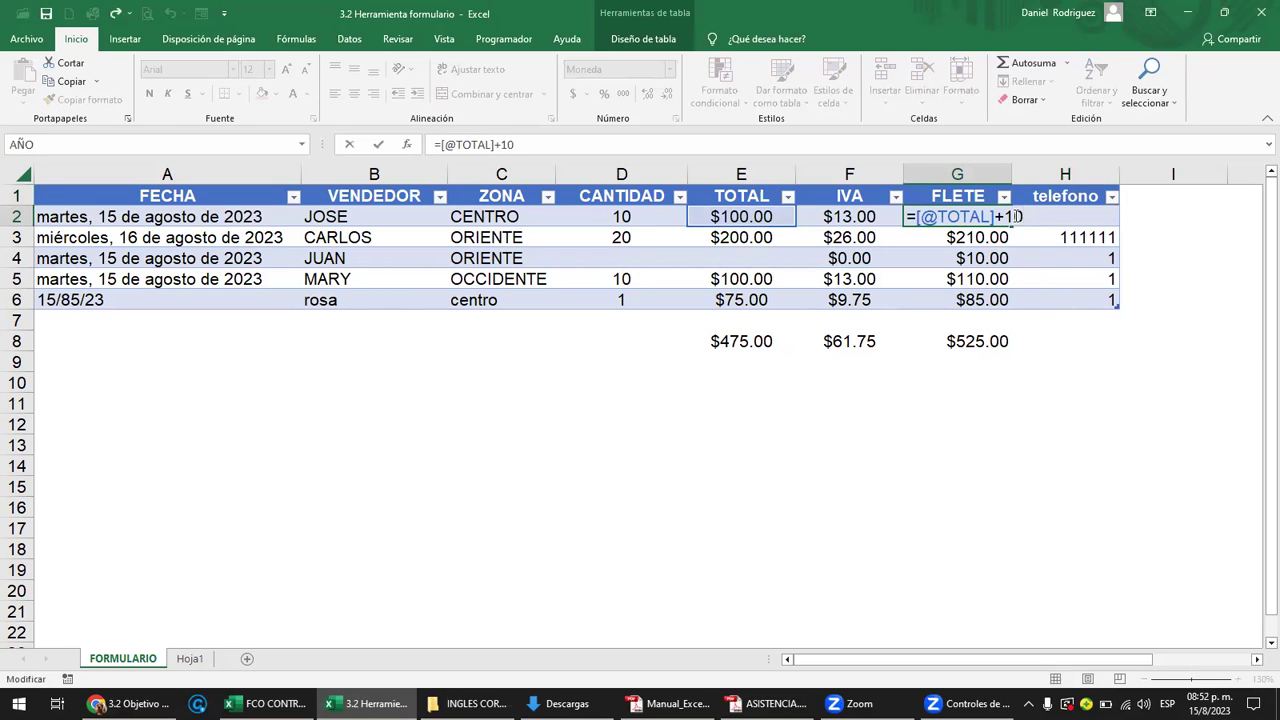
key(Escape)
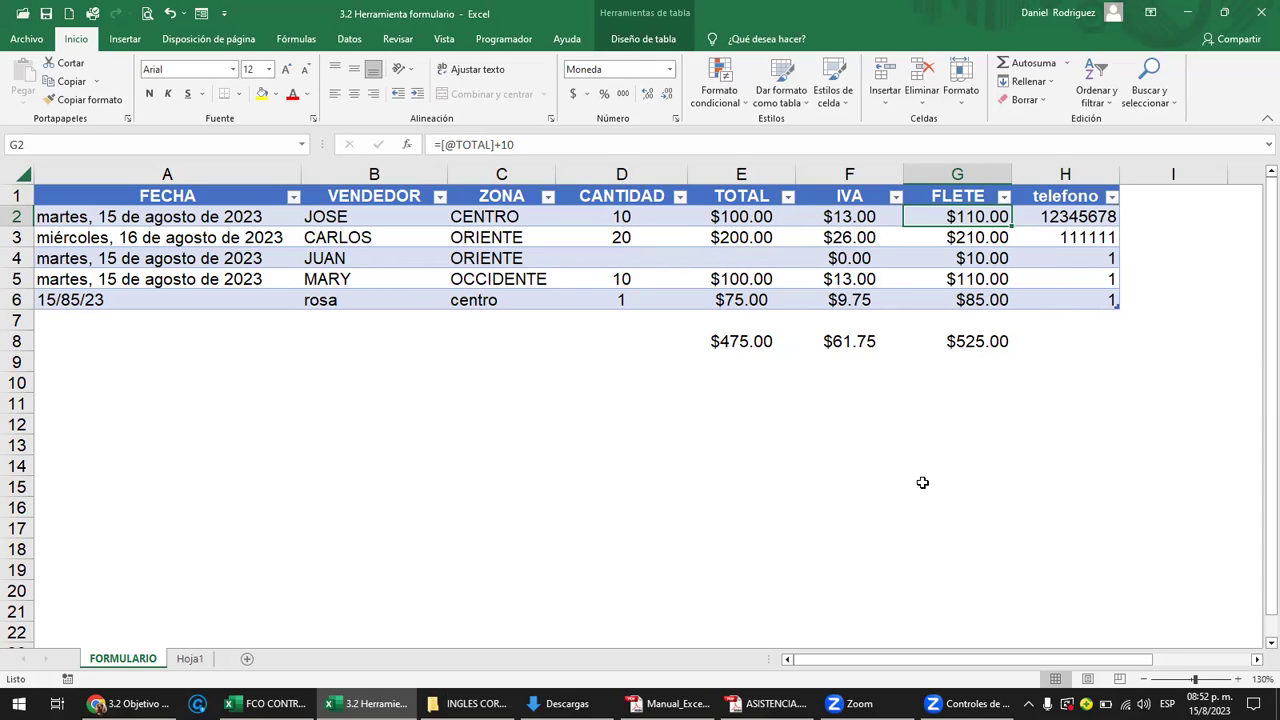
click(848, 216)
double_click(850, 218)
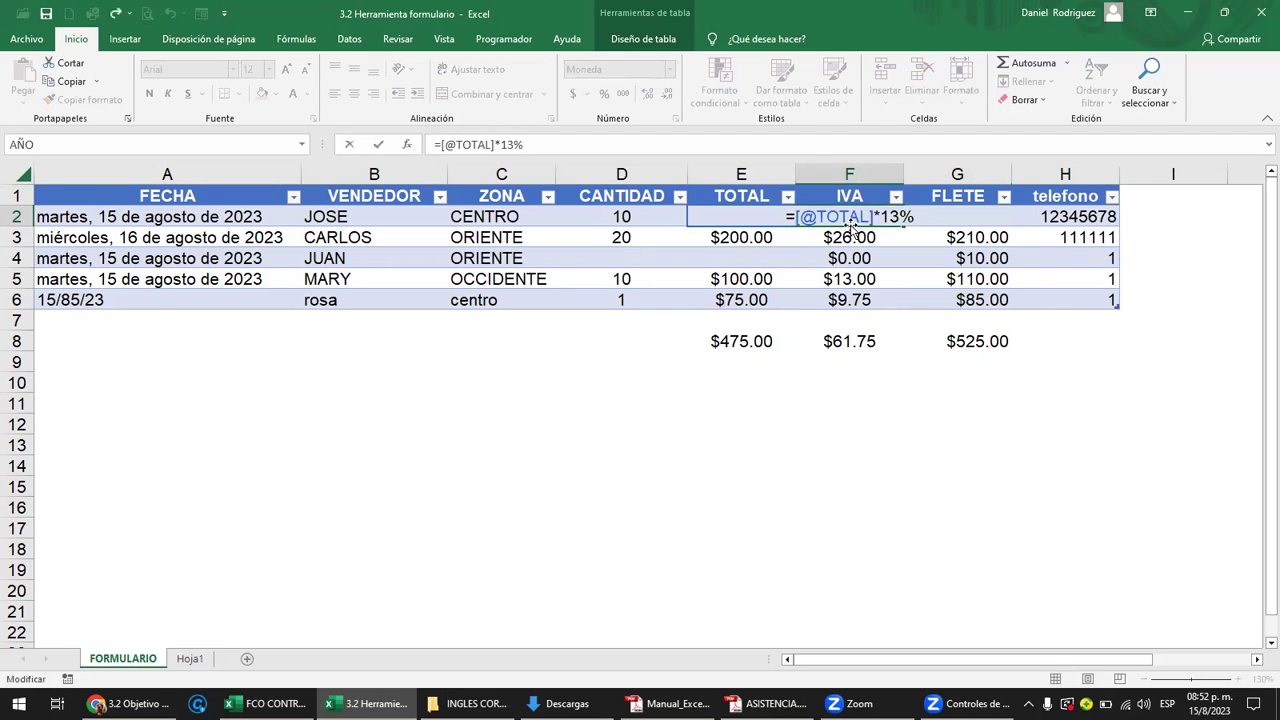
key(Escape)
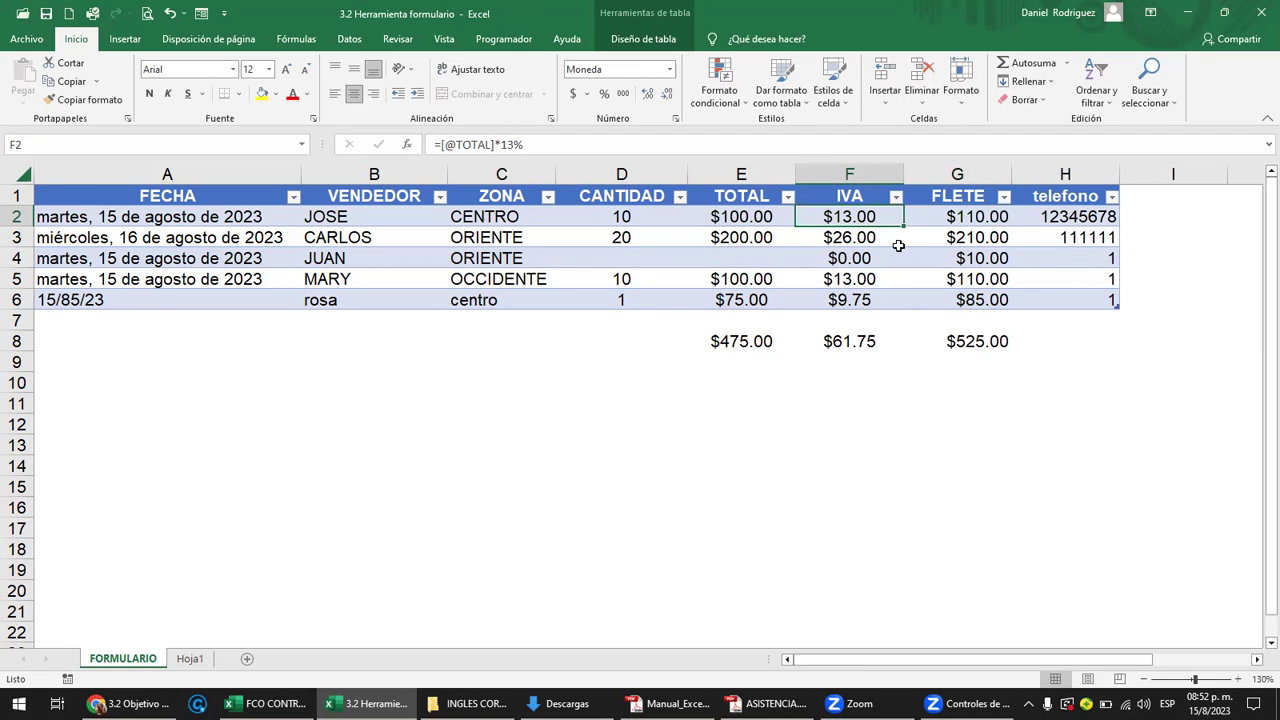
double_click(864, 216)
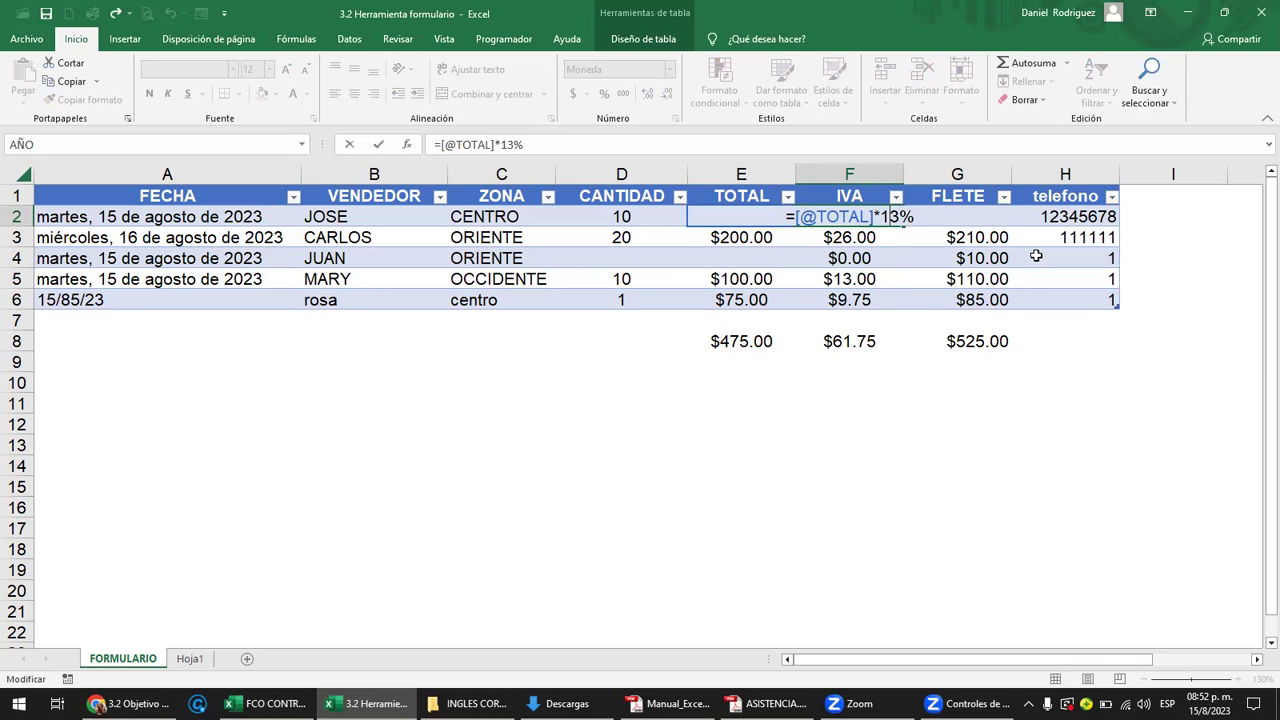
text(5)
key(Delete)
key(Return)
key(Up)
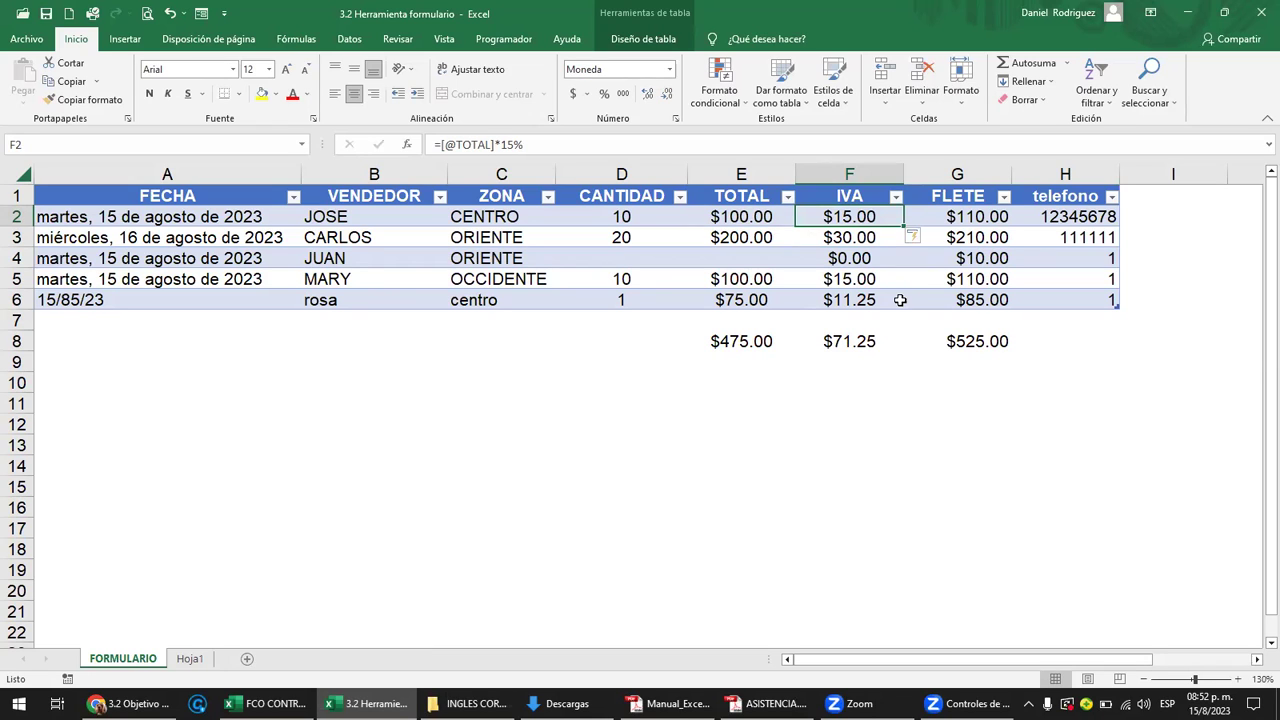
double_click(886, 217)
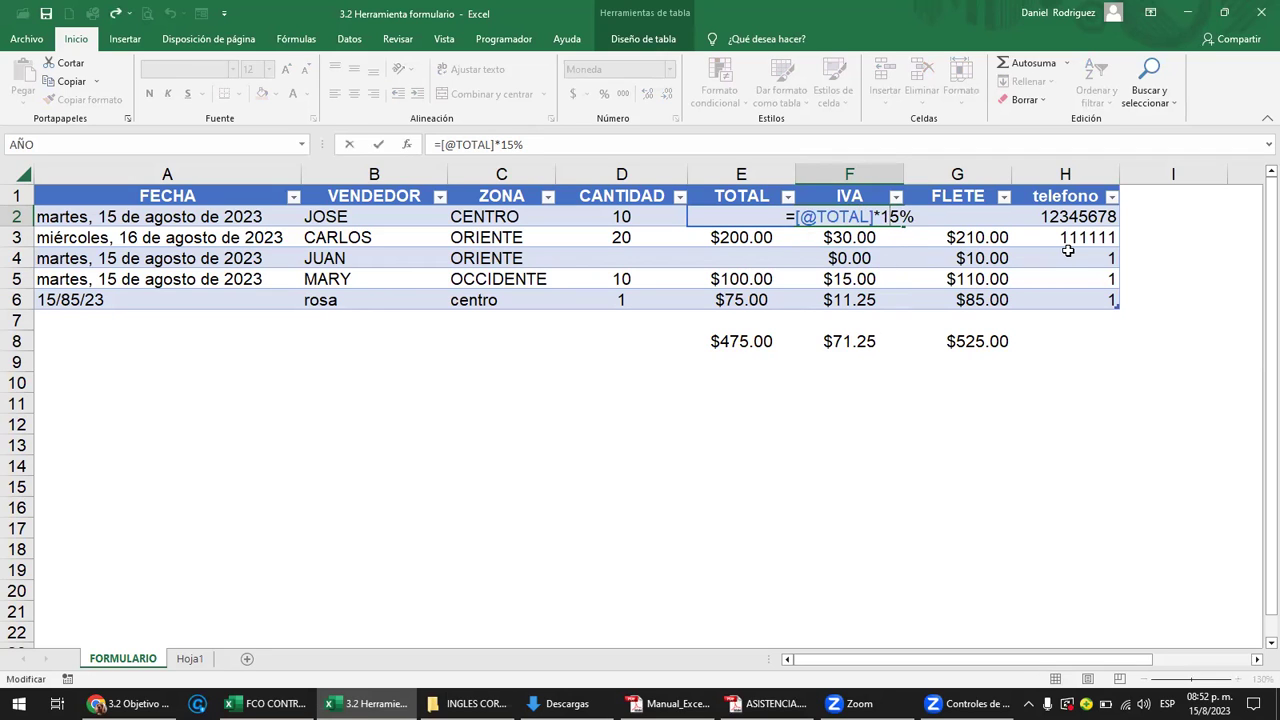
text(1)
key(Delete)
key(Return)
click(862, 212)
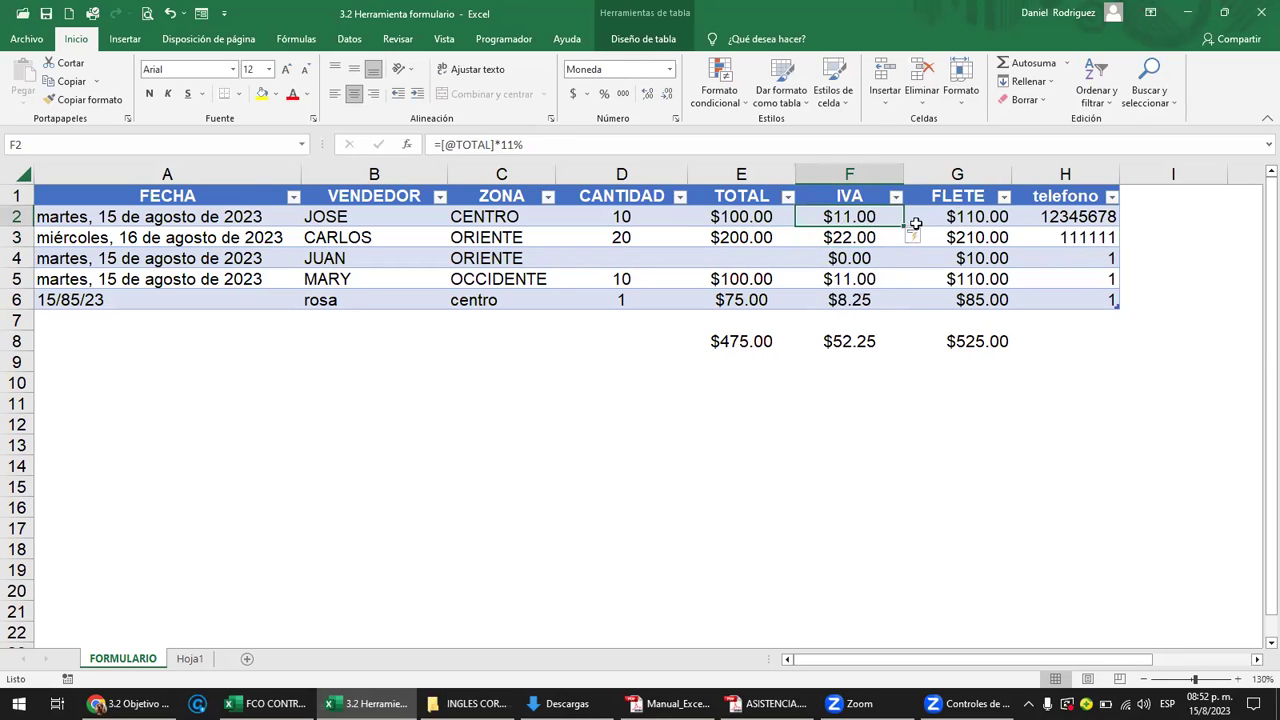
drag(744, 217, 676, 301)
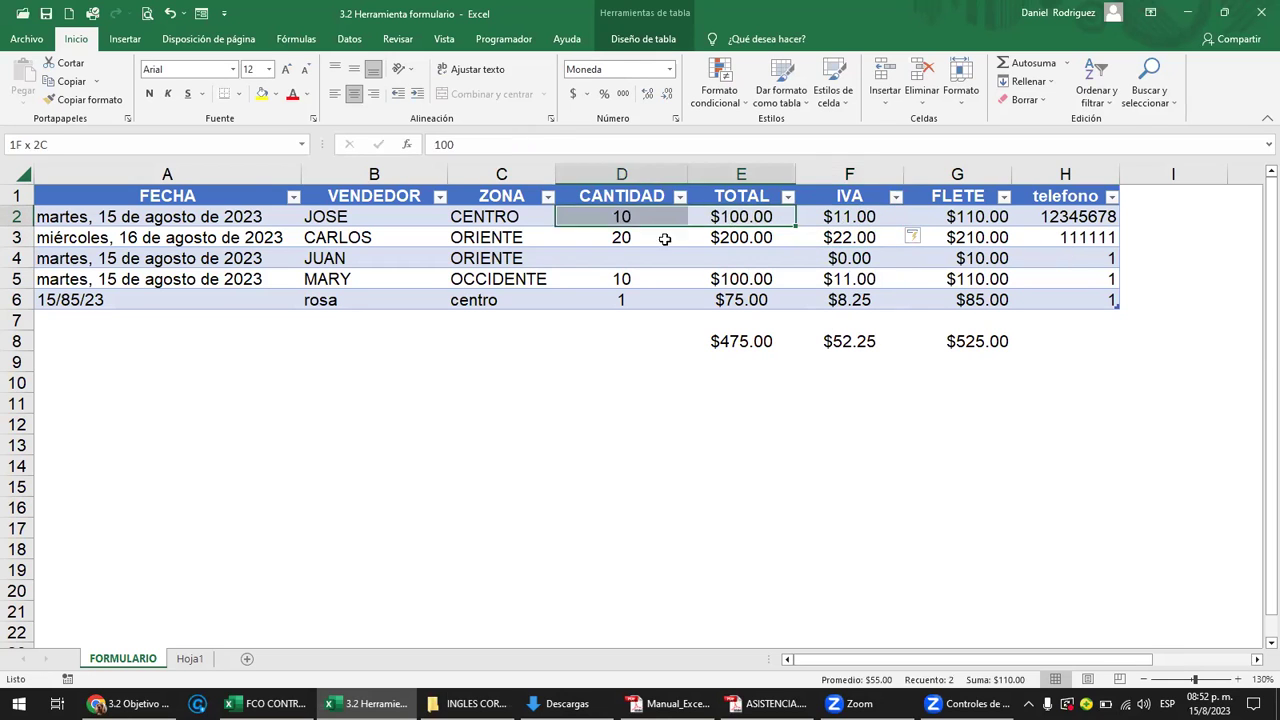
click(759, 480)
click(755, 198)
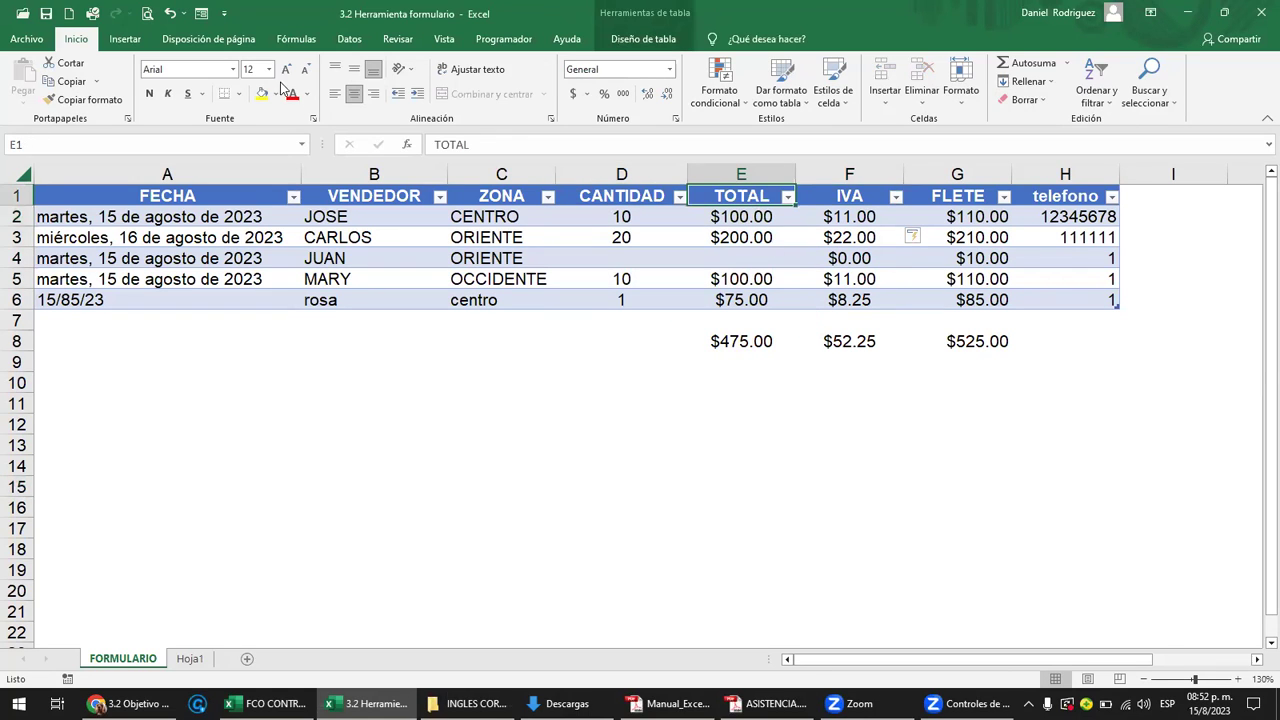
click(306, 44)
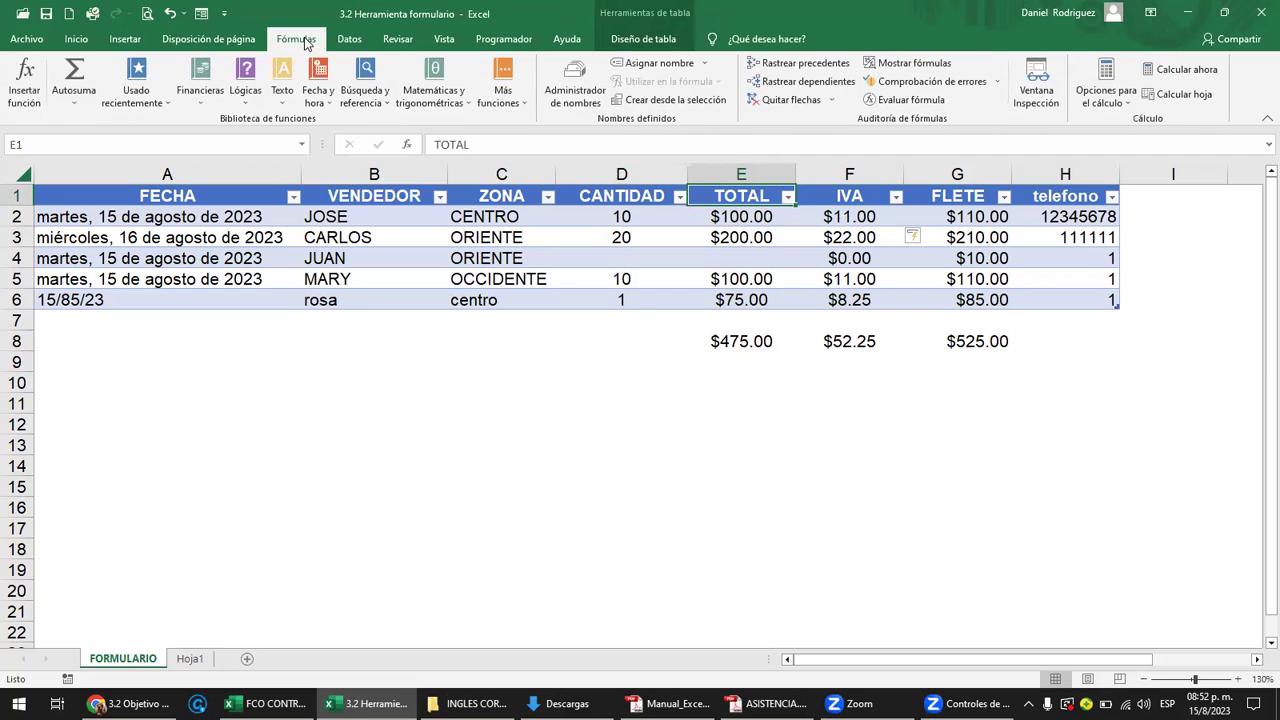
click(771, 41)
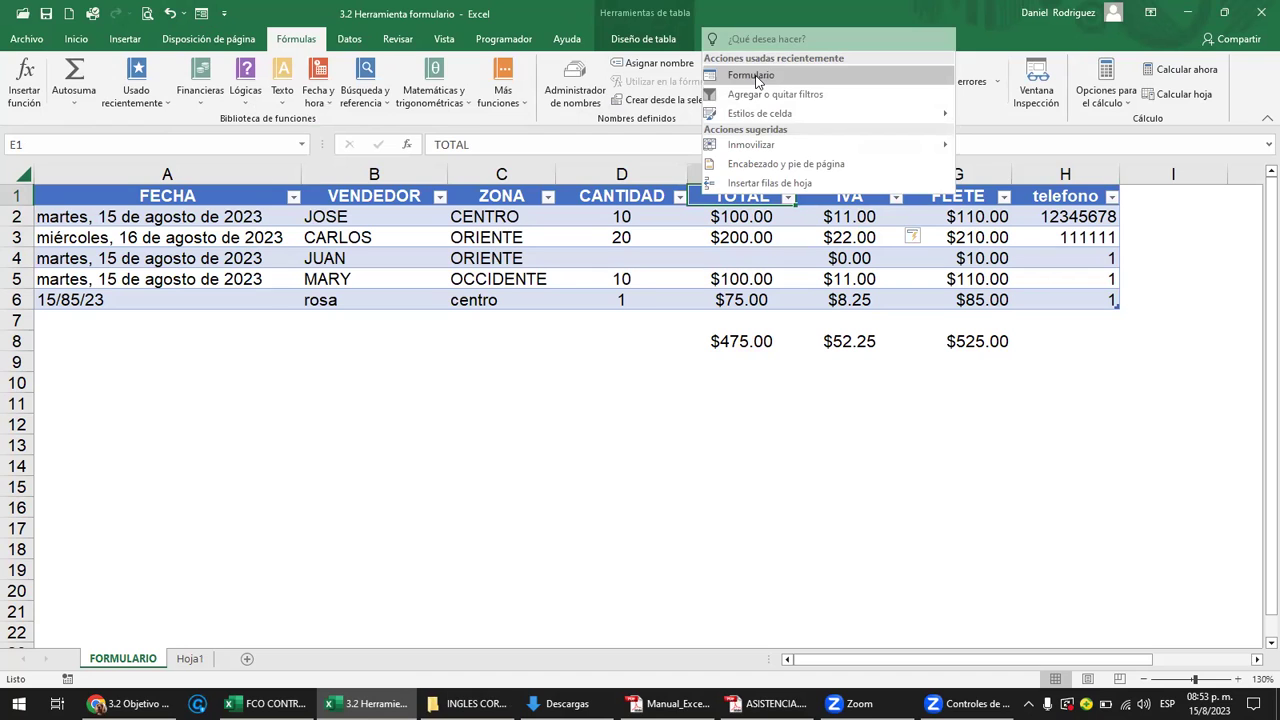
click(757, 76)
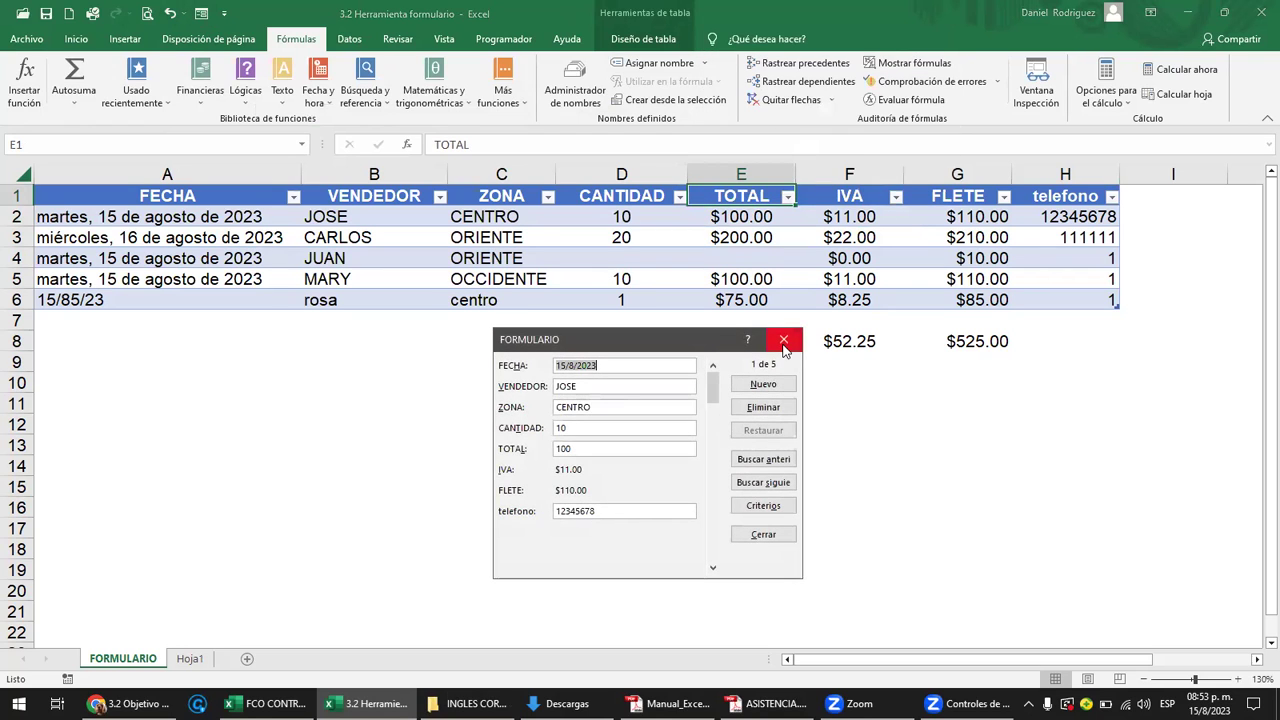
click(808, 338)
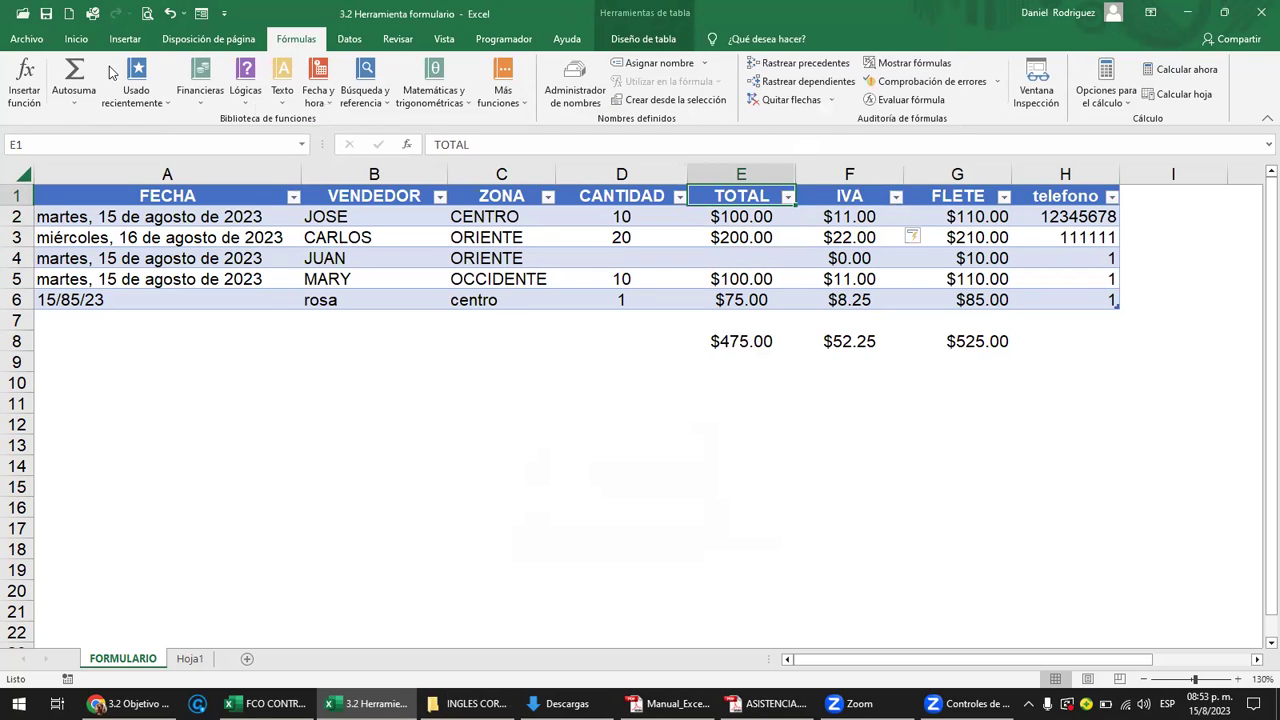
click(201, 16)
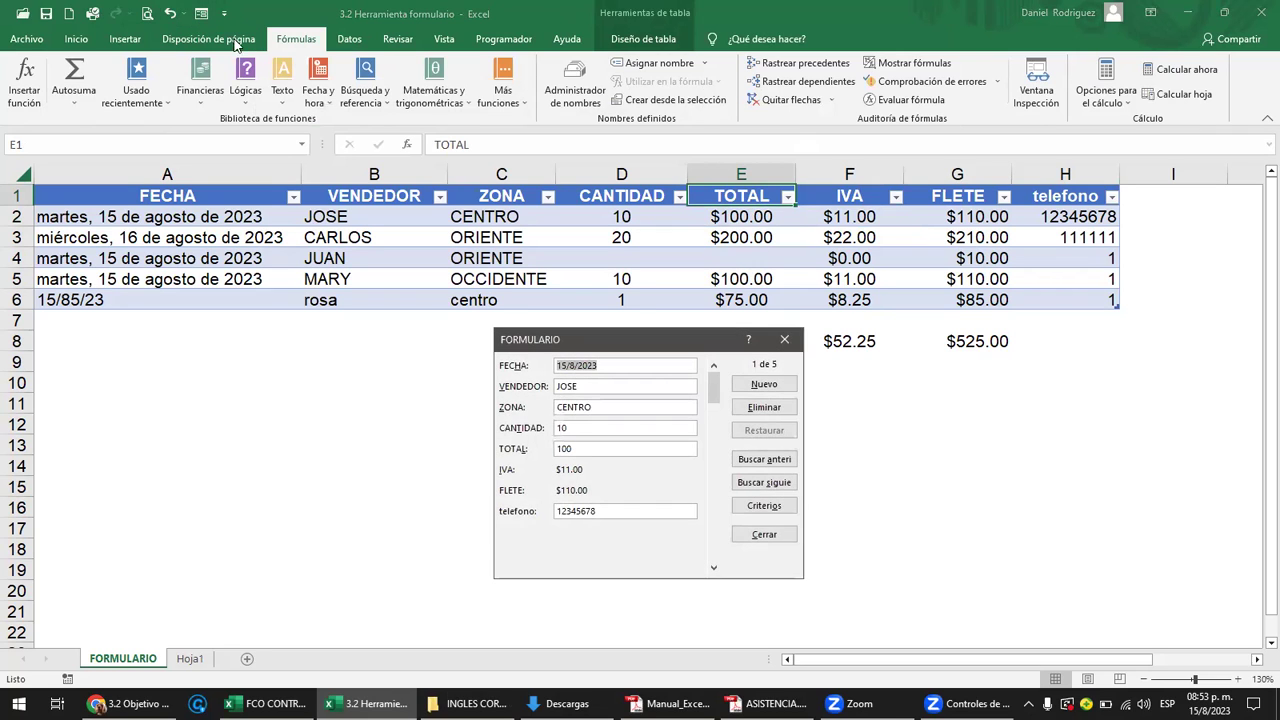
click(784, 339)
click(1070, 300)
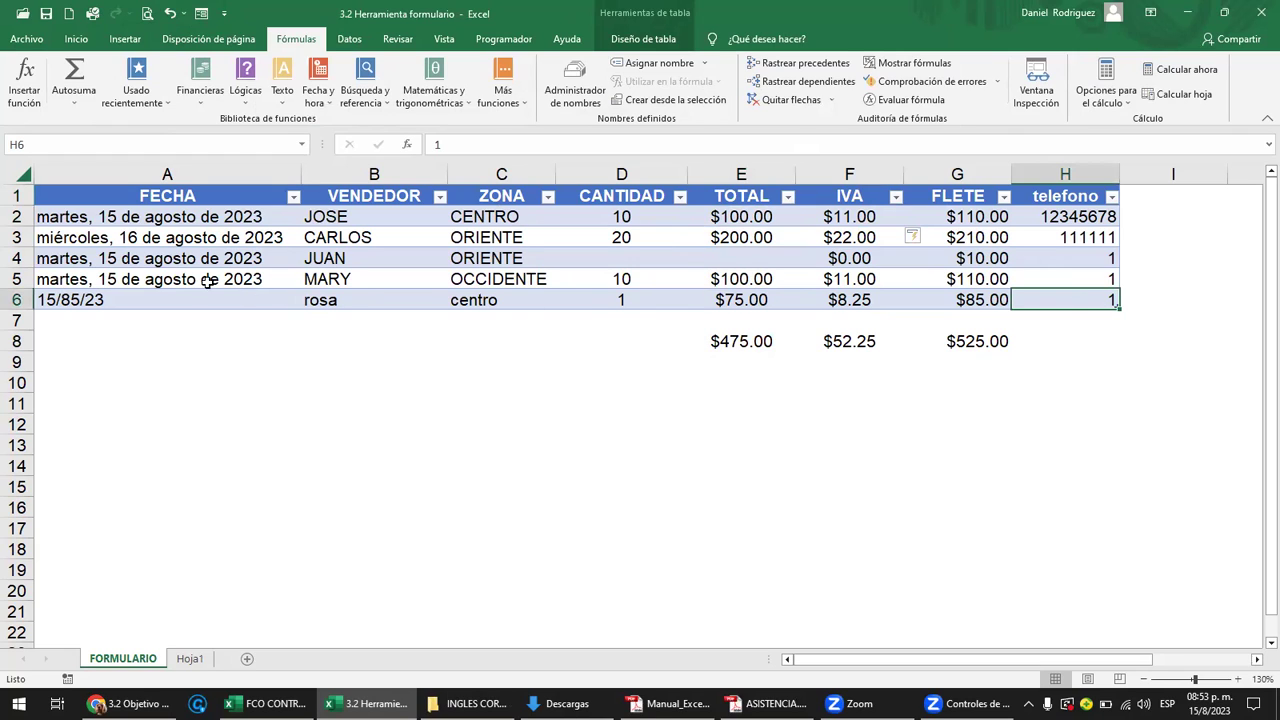
click(763, 367)
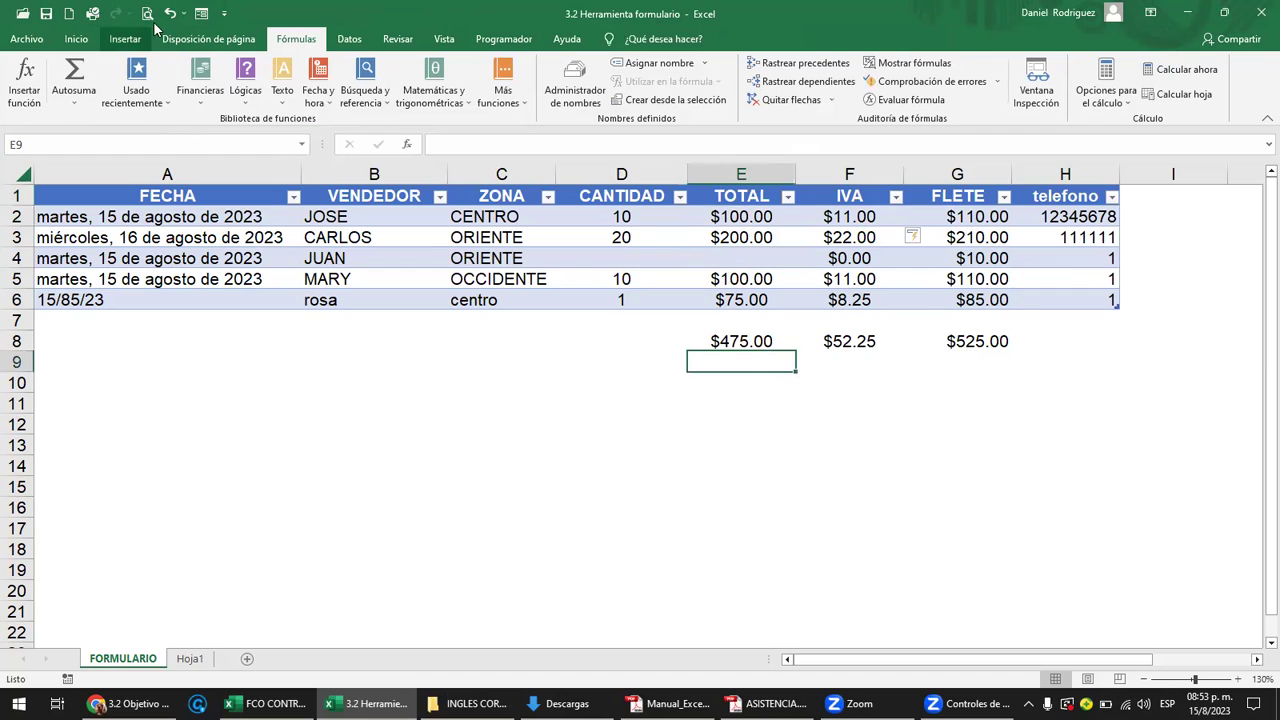
click(201, 13)
key(Escape)
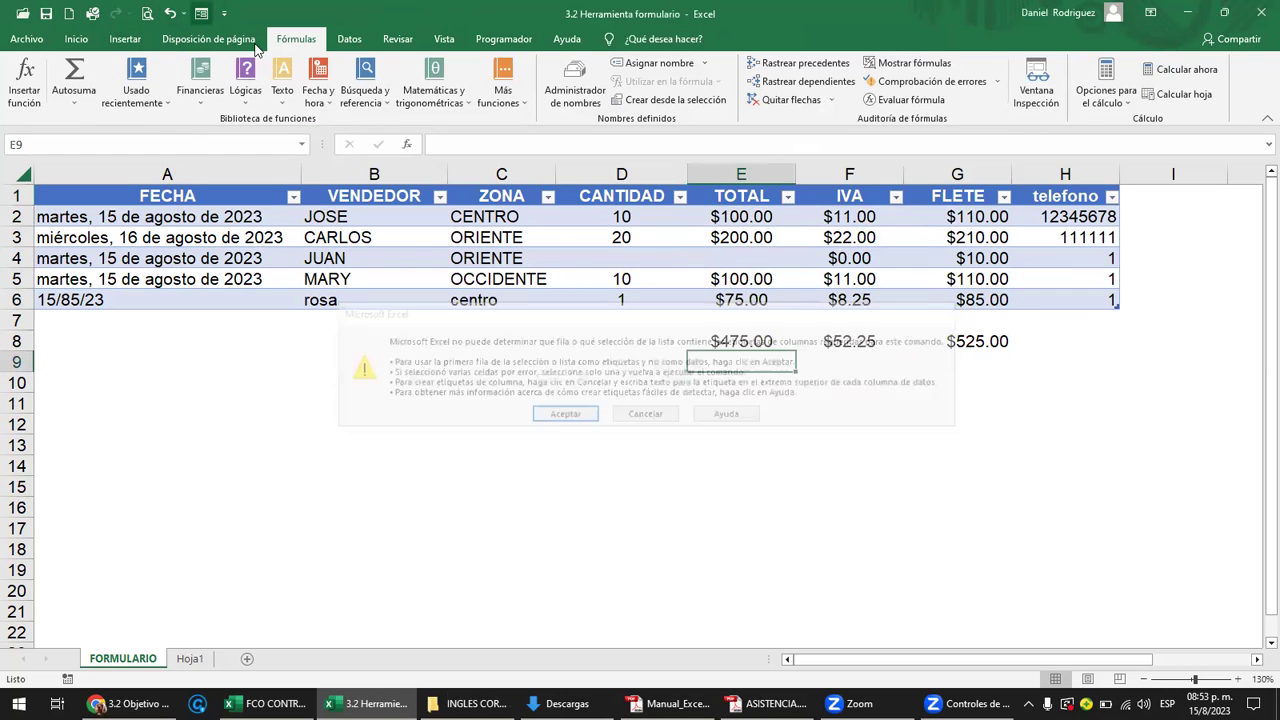
click(735, 340)
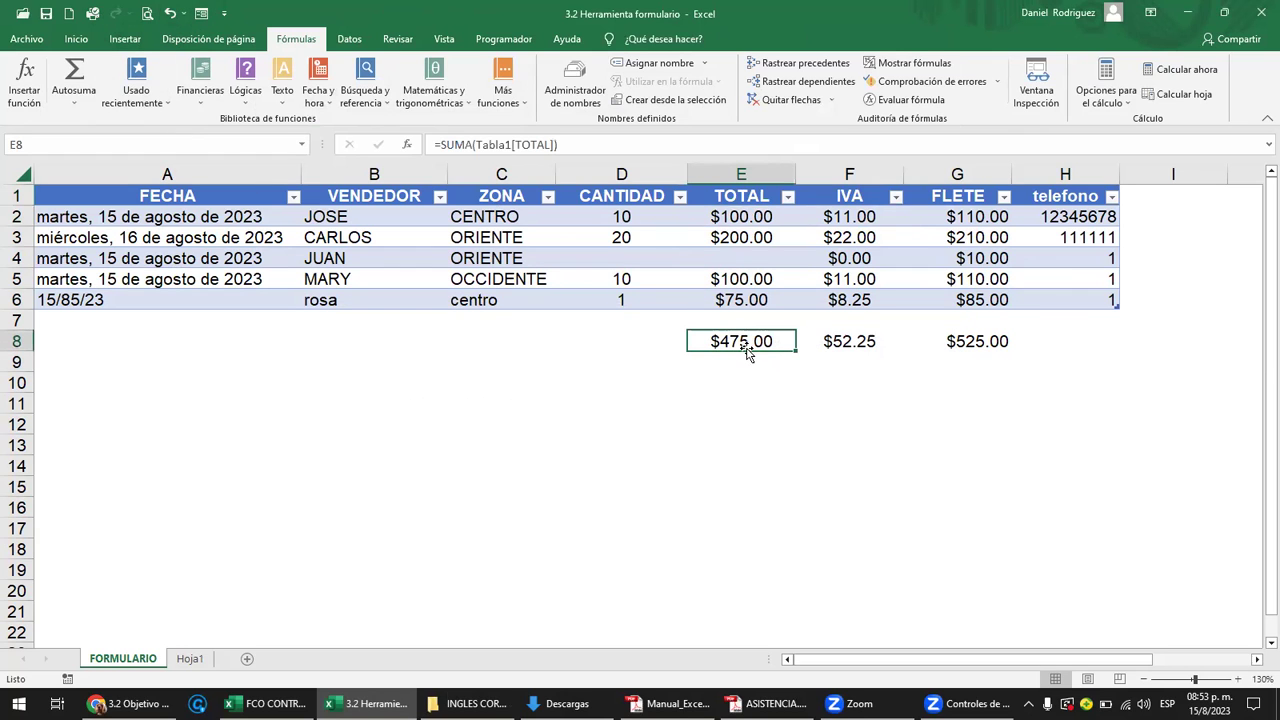
key(shift+Right)
key(shift+Right)
key(Delete)
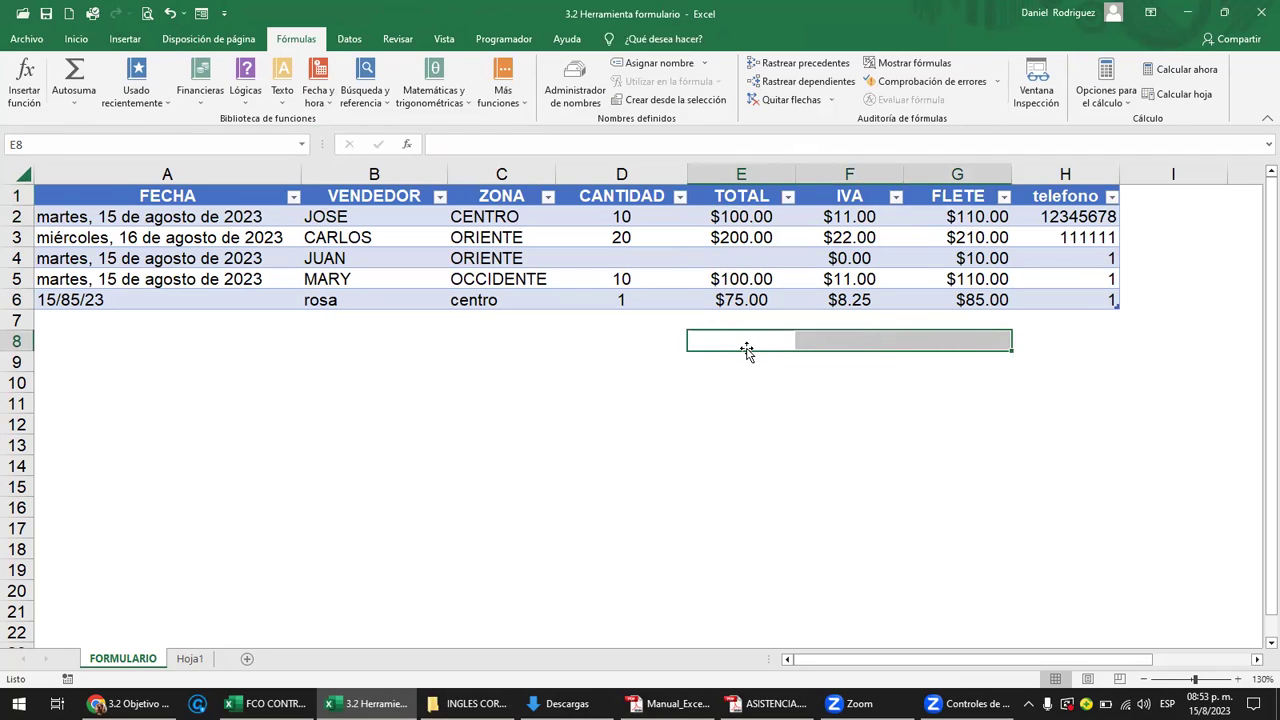
click(678, 422)
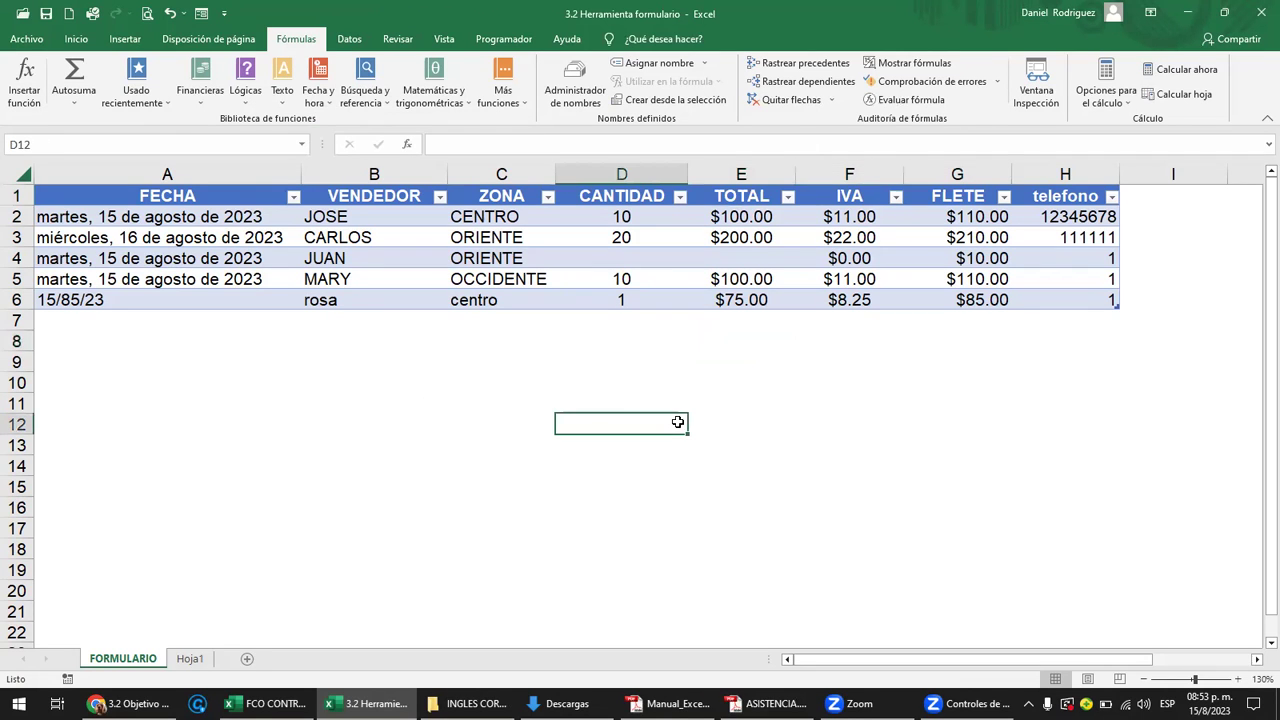
click(512, 200)
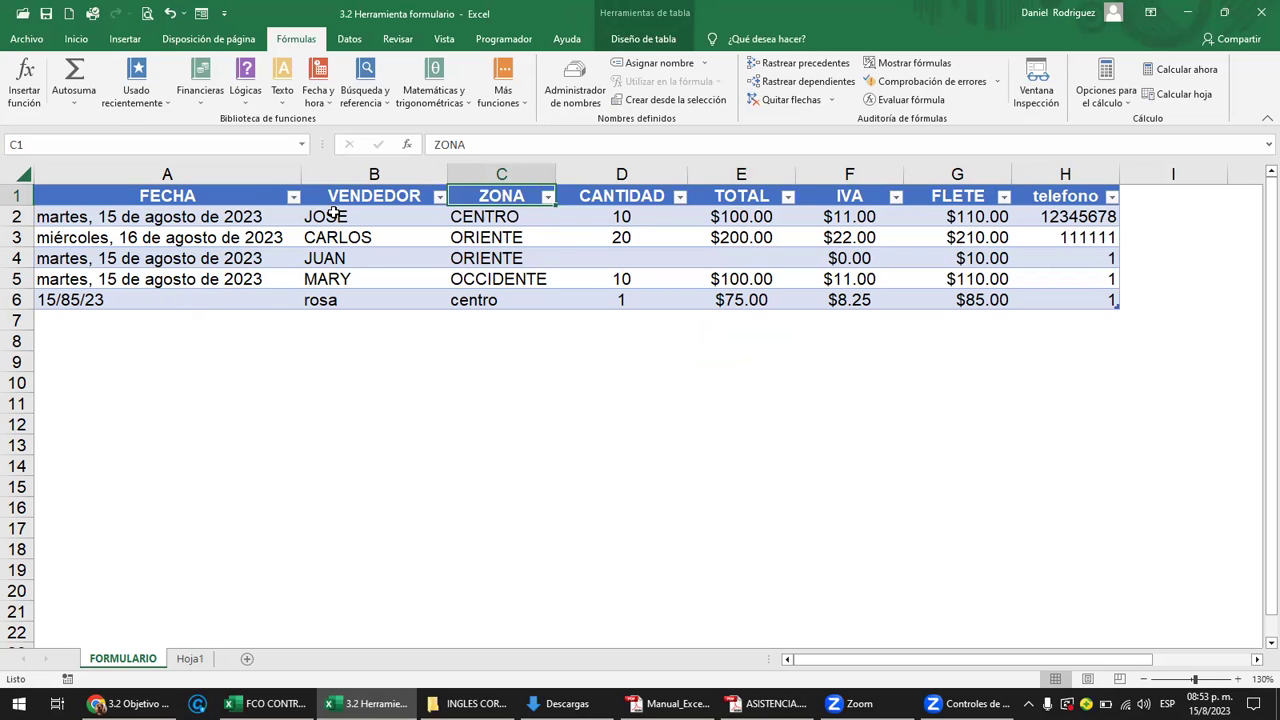
mouse_move(128, 216)
mouse_down()
mouse_move(610, 282)
mouse_move(1035, 305)
mouse_up()
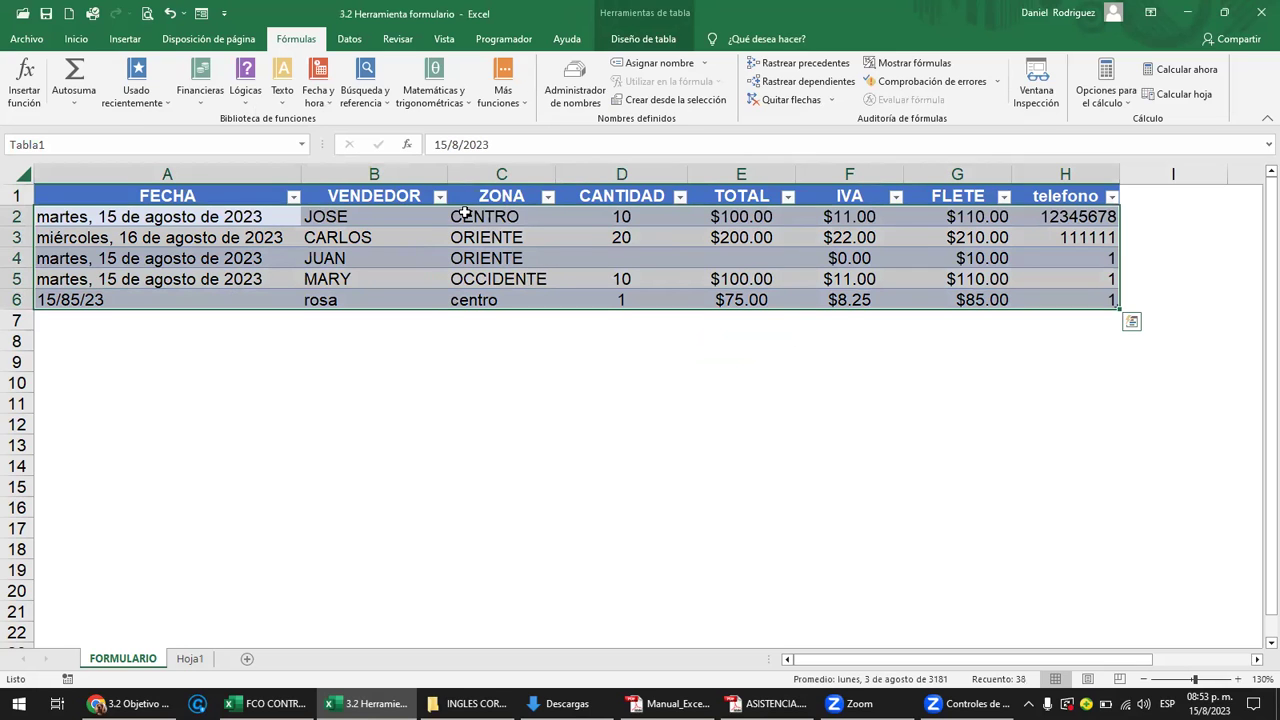
click(359, 364)
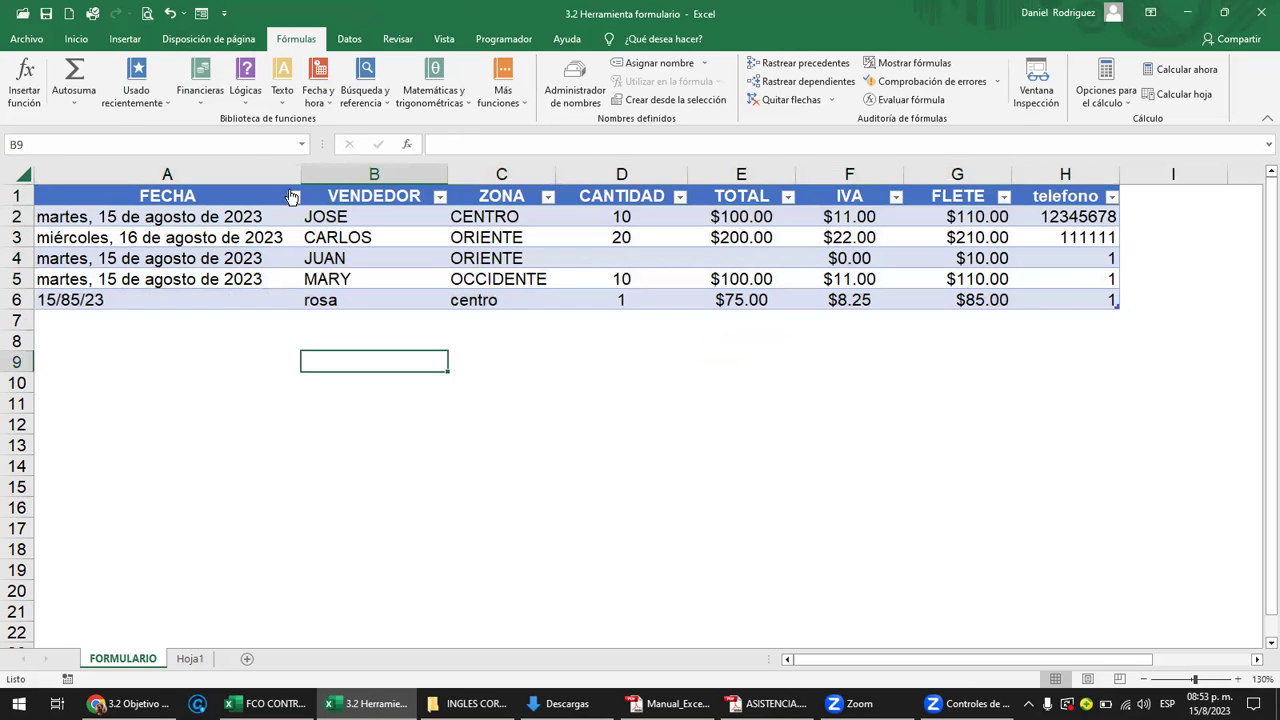
Step the data form to record 5, the centro sale totalling 75, and delete it.
click(248, 200)
click(201, 14)
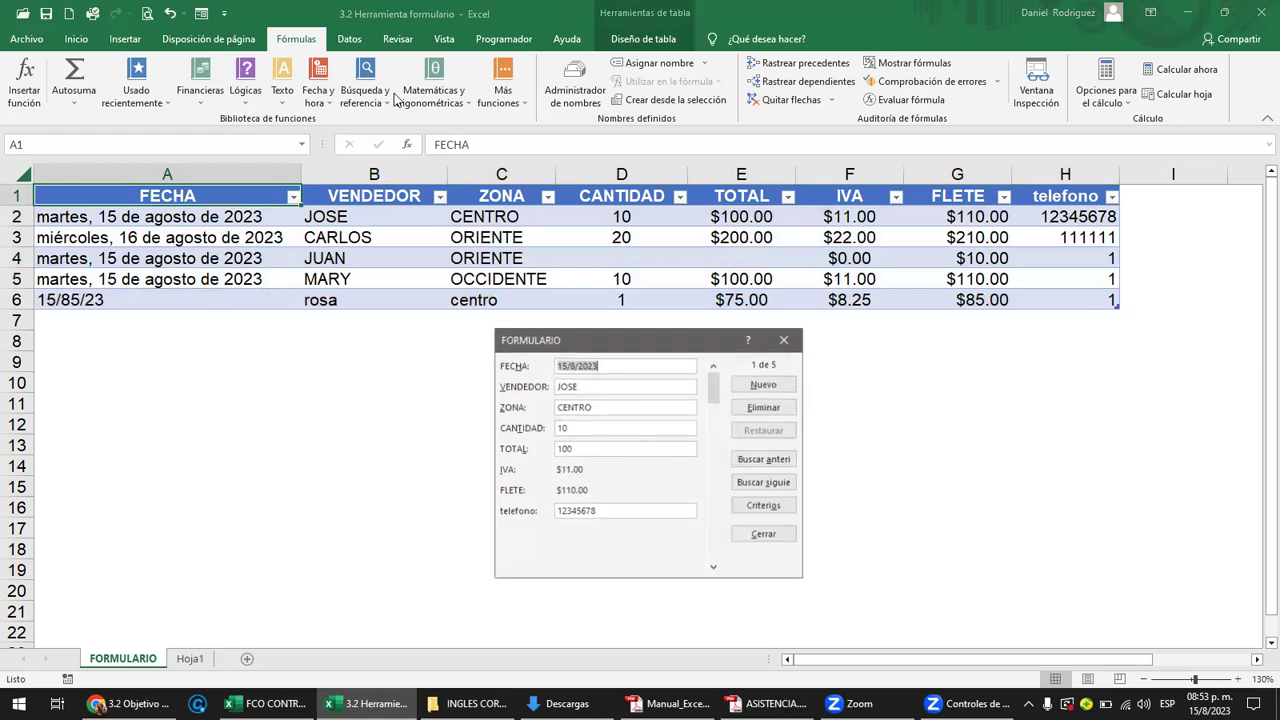
drag(617, 347, 679, 280)
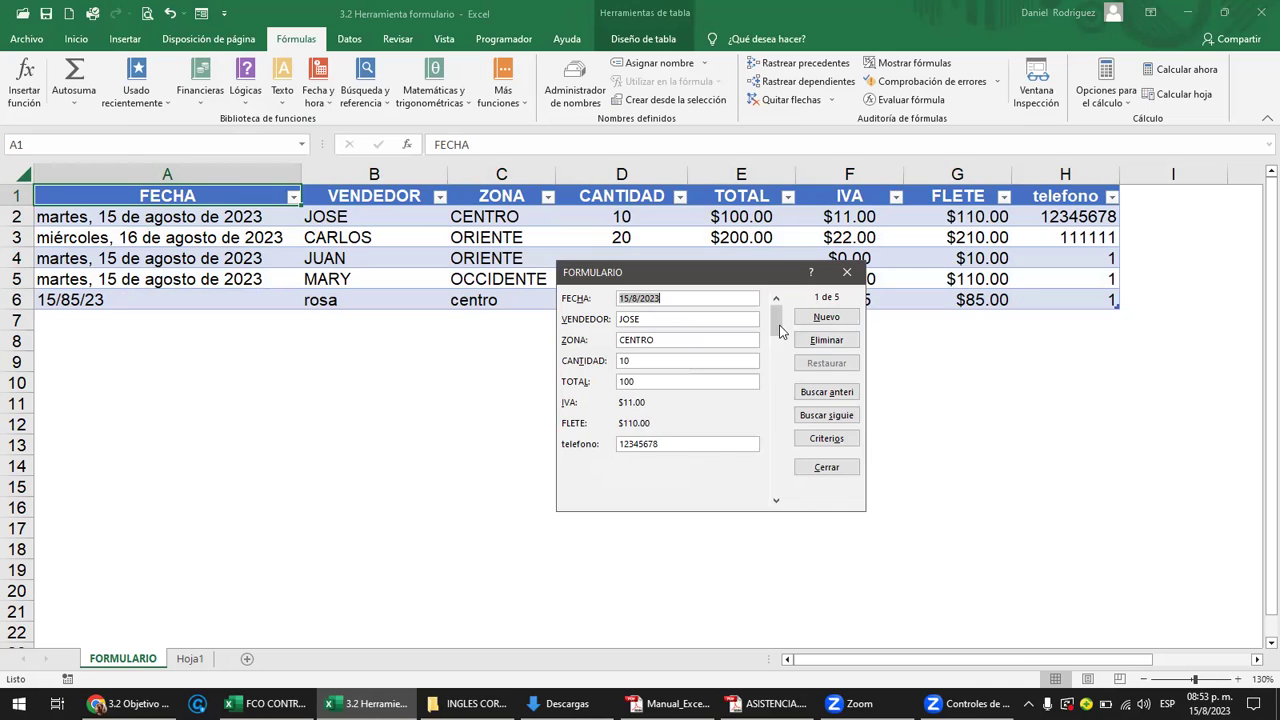
click(840, 417)
click(840, 417)
click(840, 417)
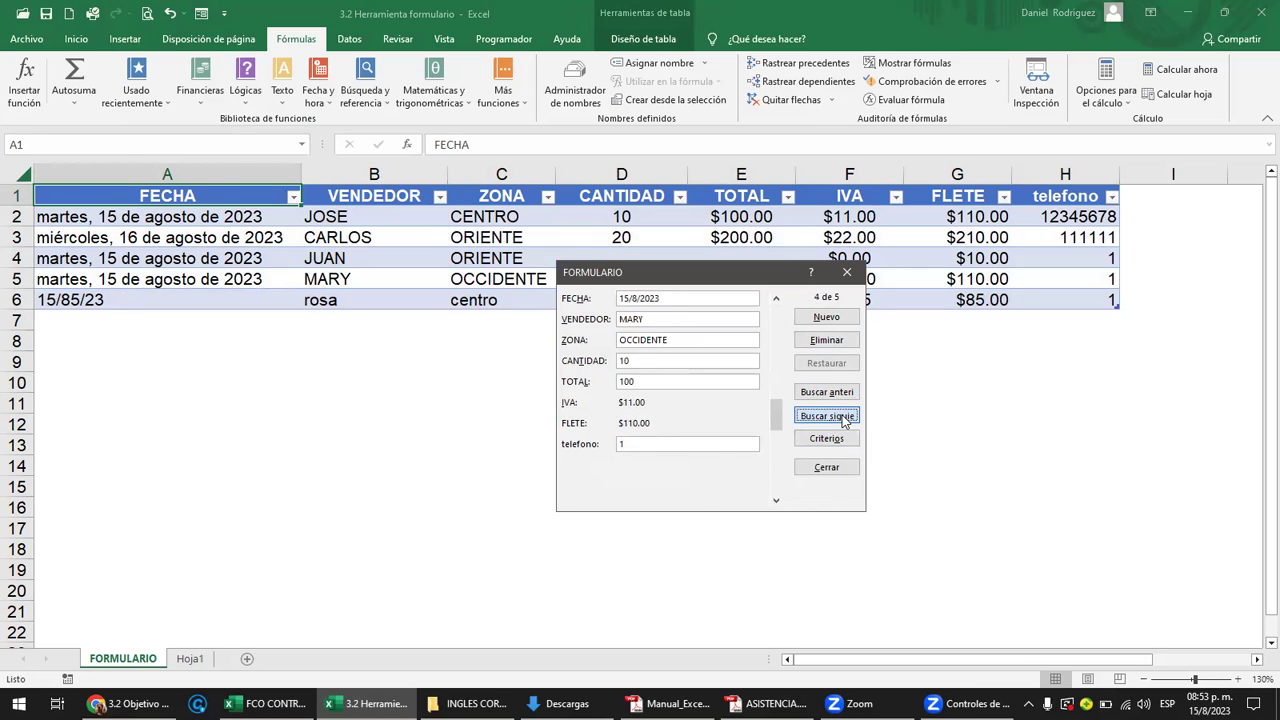
click(840, 417)
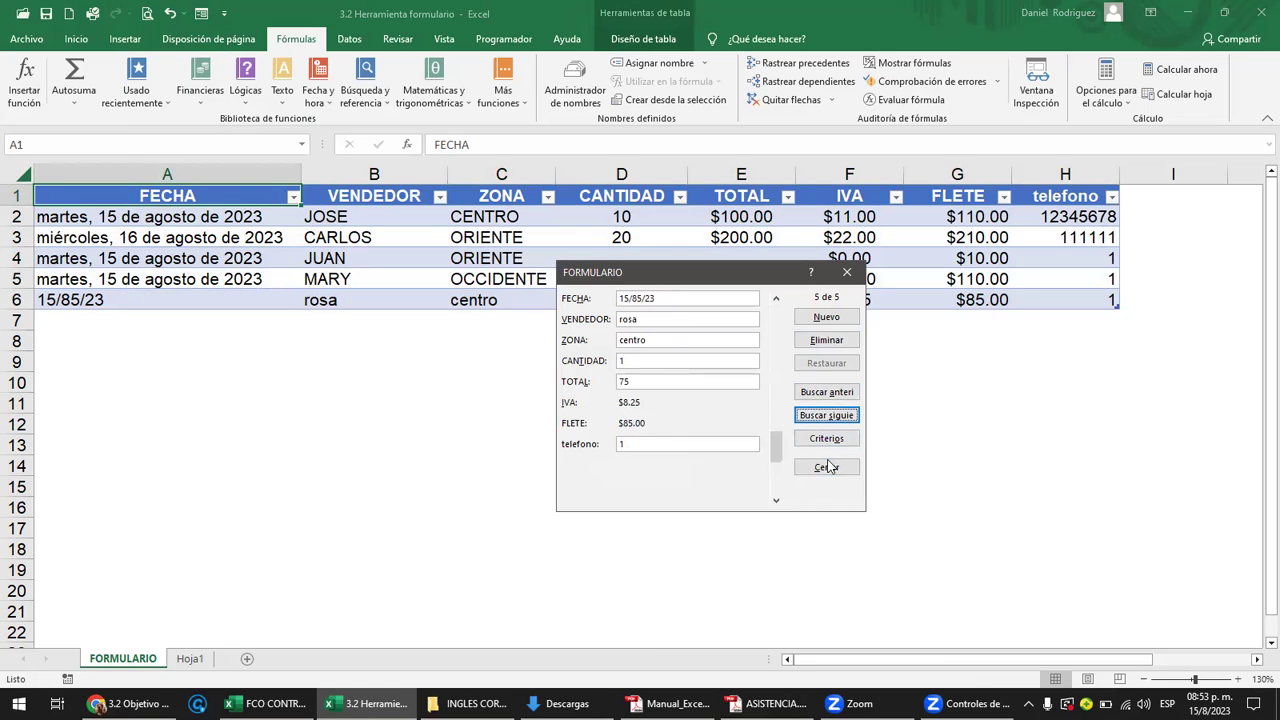
click(835, 344)
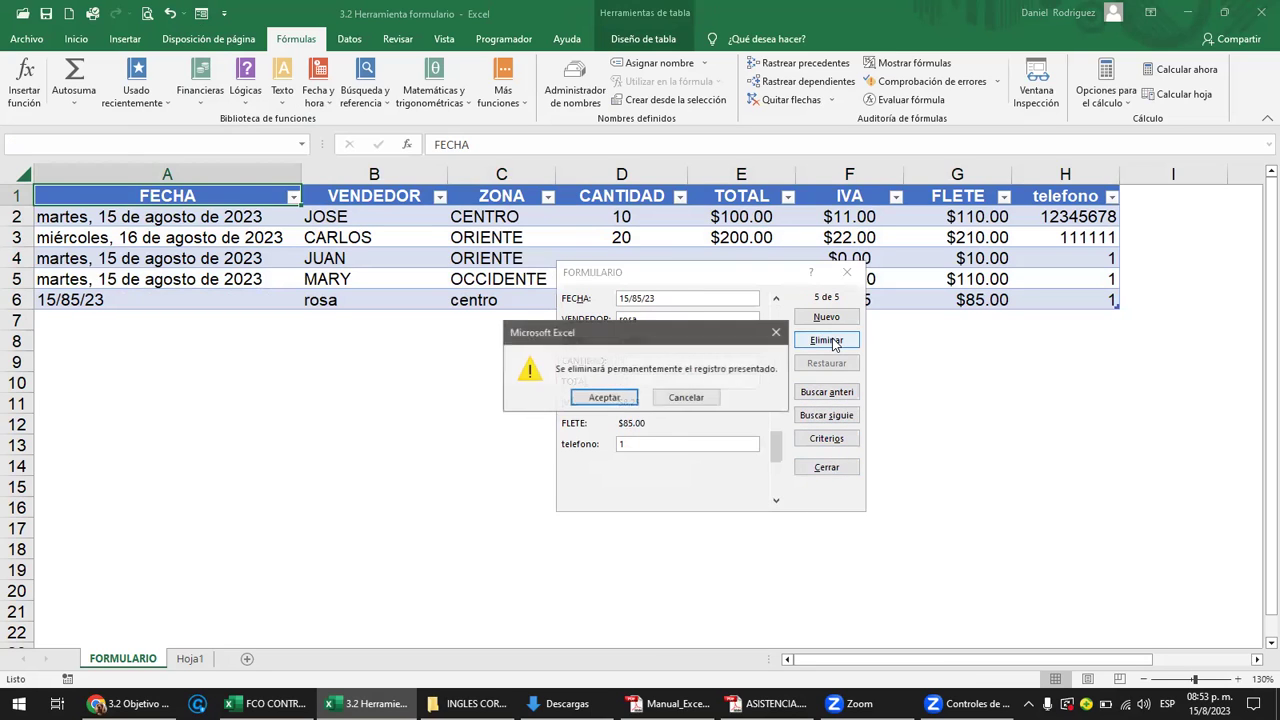
click(604, 398)
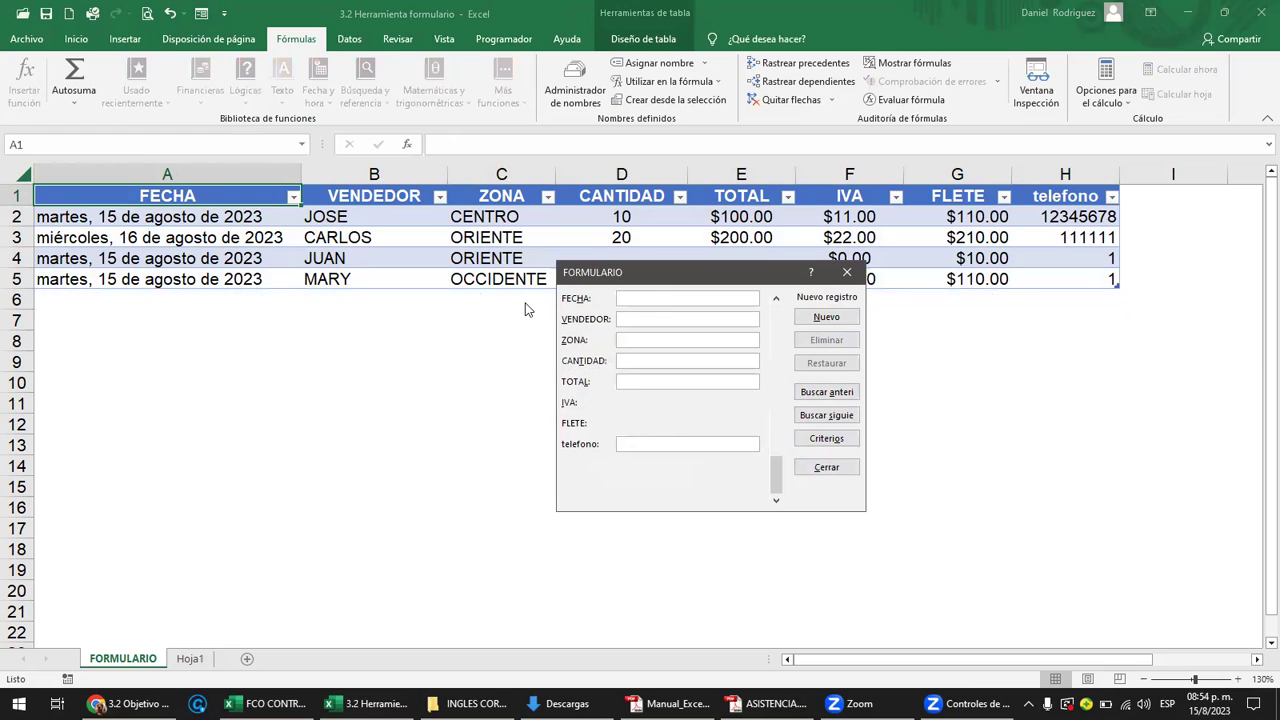
click(826, 441)
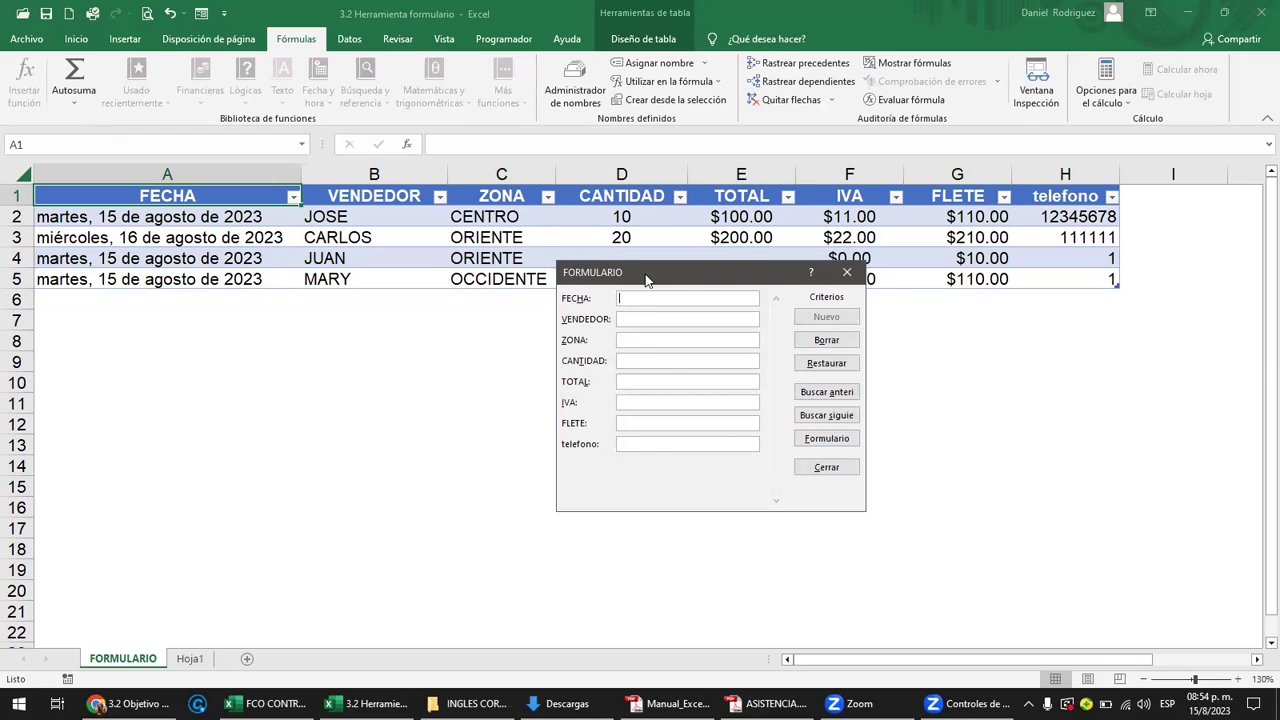
Search records by a VENDEDOR name using Criterios, browse the results, then close the form.
drag(645, 280, 467, 298)
text(jose)
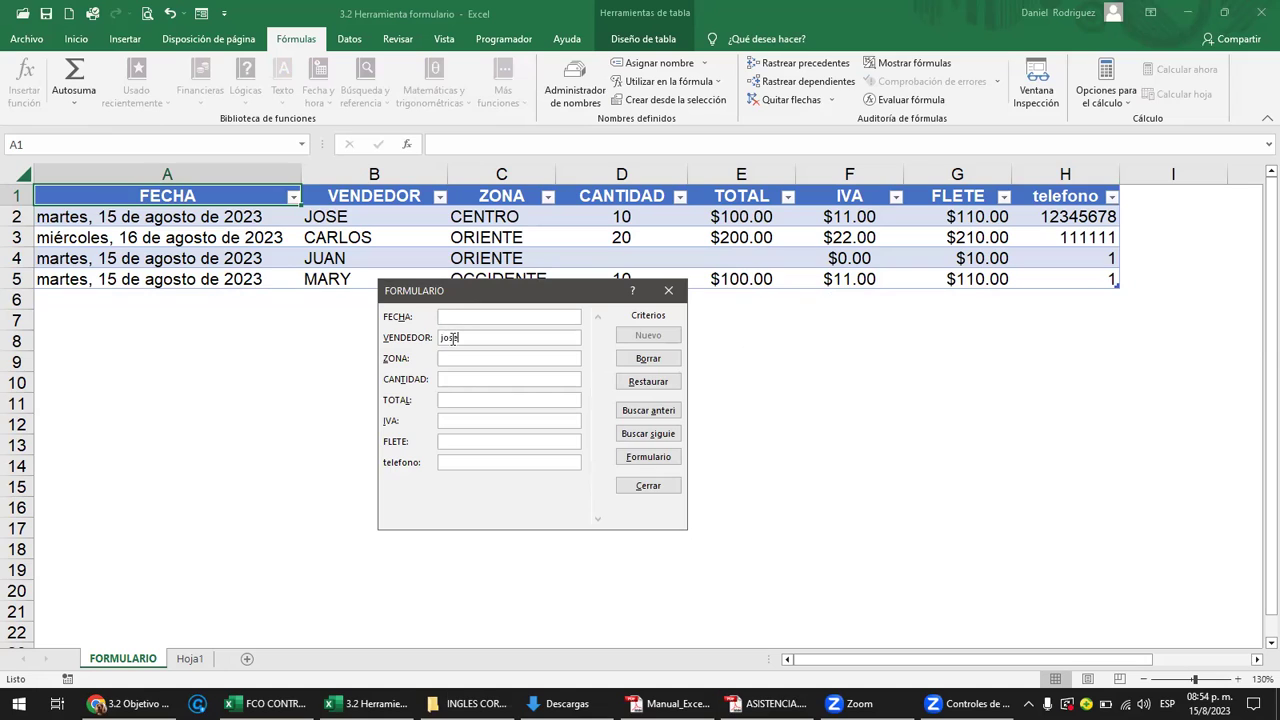
key(Return)
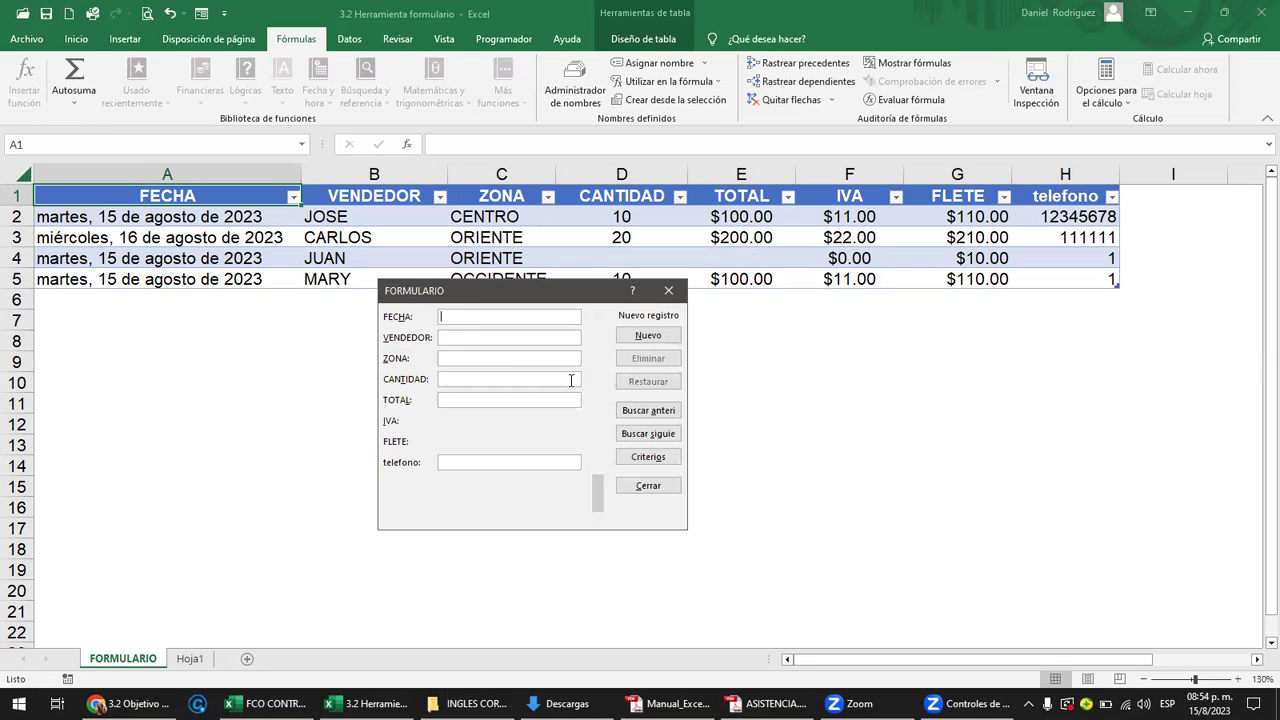
click(597, 316)
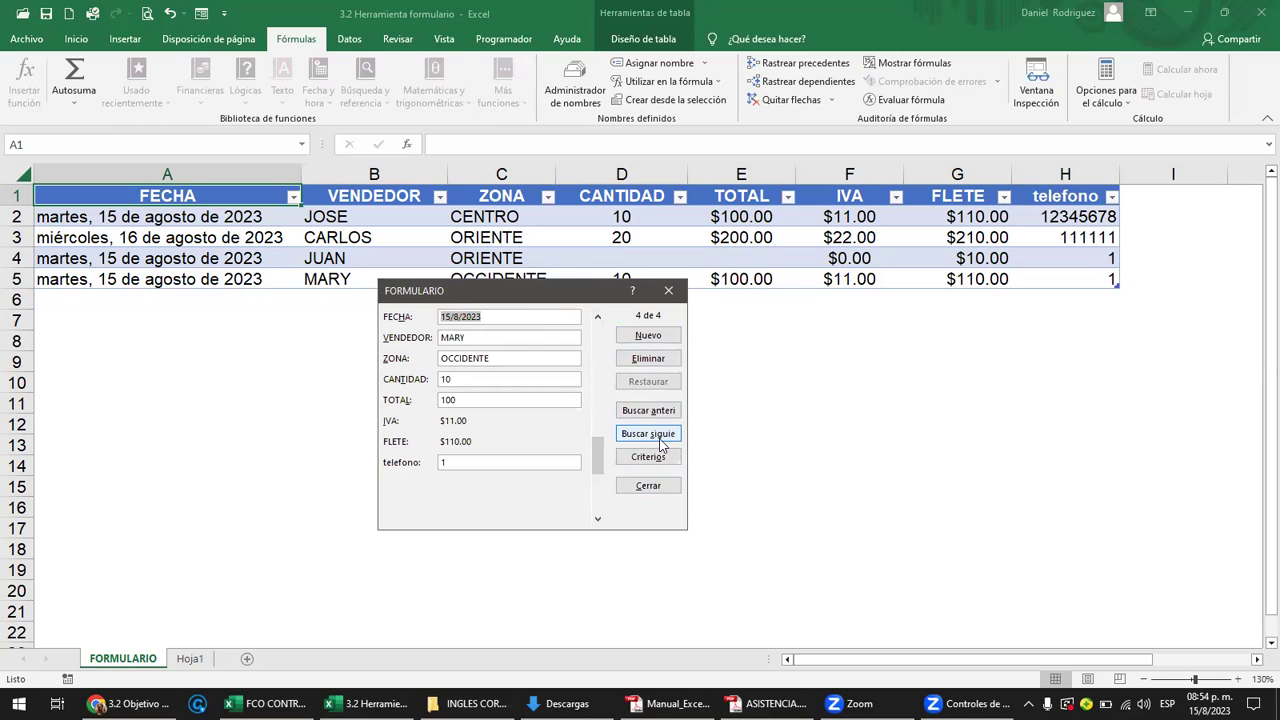
click(648, 457)
text(JOSE)
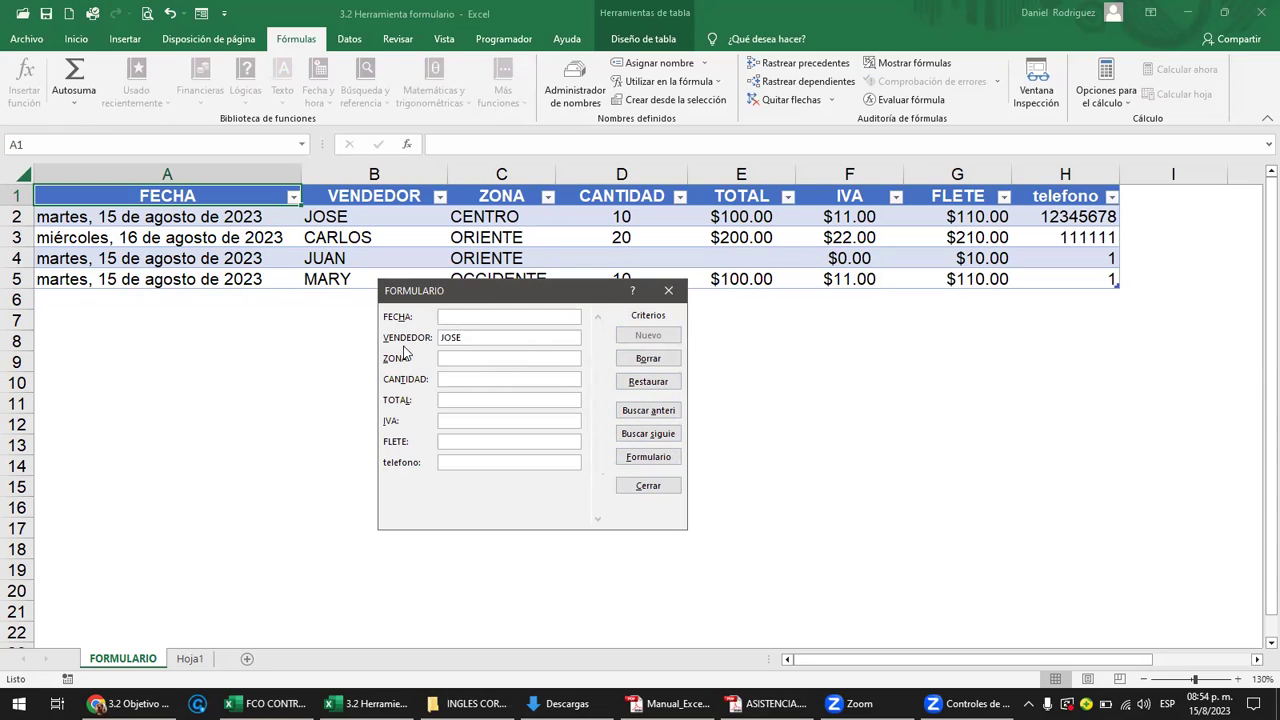
click(648, 457)
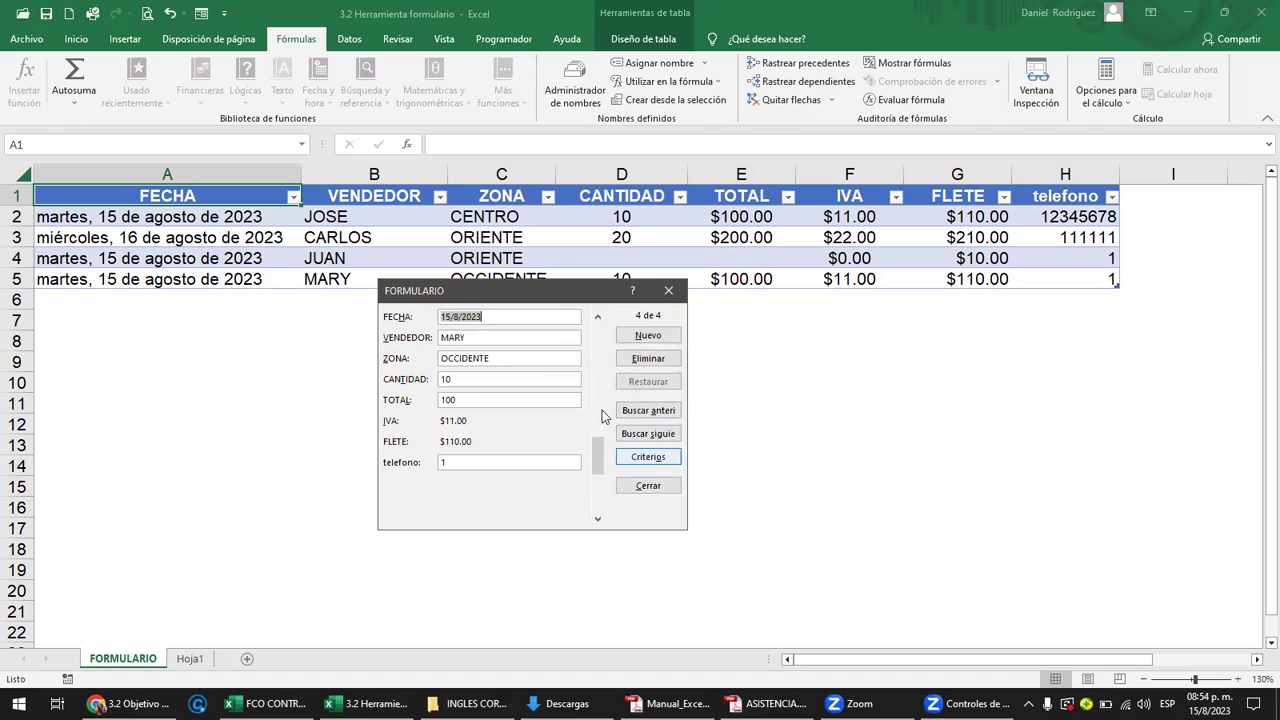
click(668, 290)
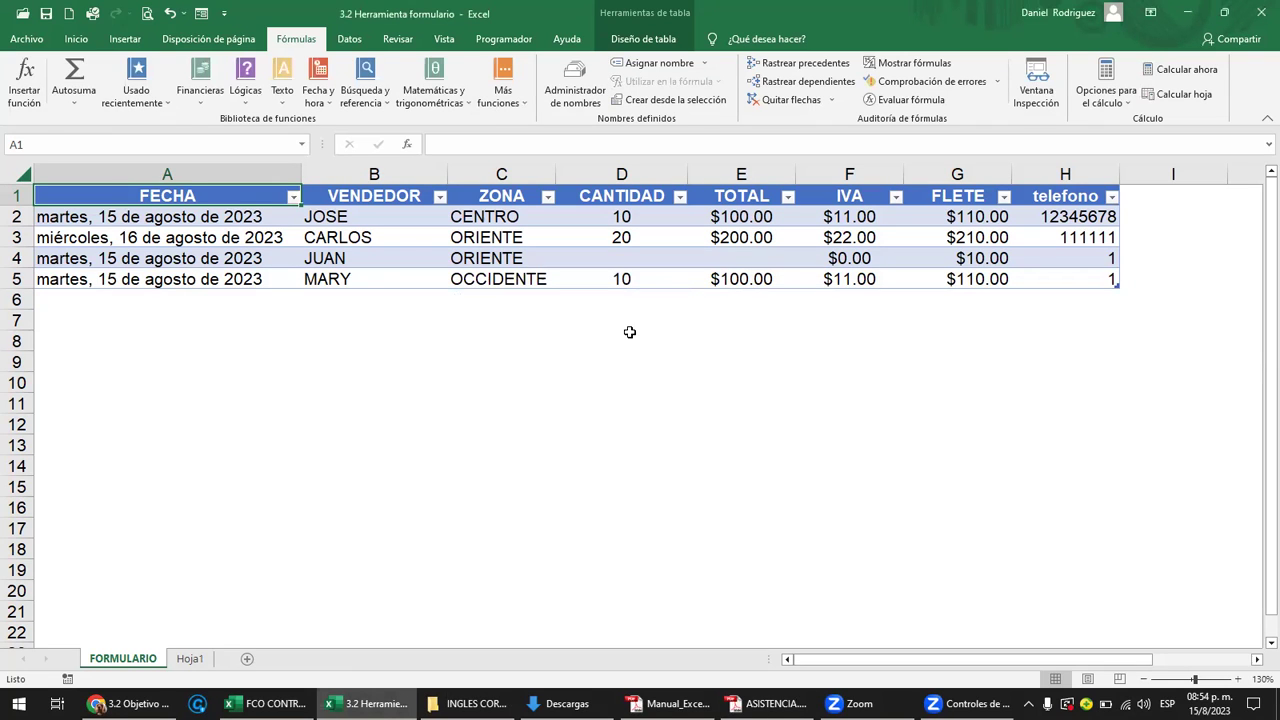
Select A2 and reopen the data form on record 1 of 4, JOSE's CENTRO sale.
click(211, 225)
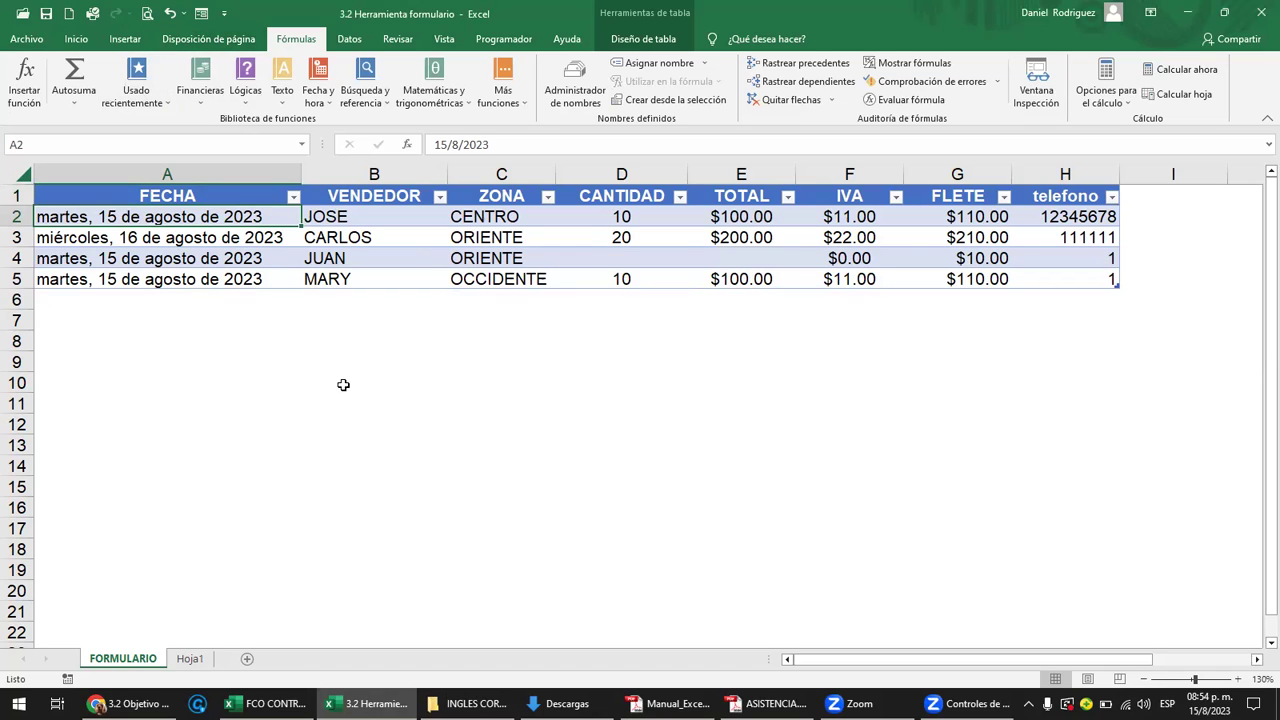
ctrl+scroll(343, 382, up, 3)
ctrl+scroll(343, 380, up, 3)
ctrl+scroll(343, 380, down, 3)
ctrl+scroll(330, 330, down, 2)
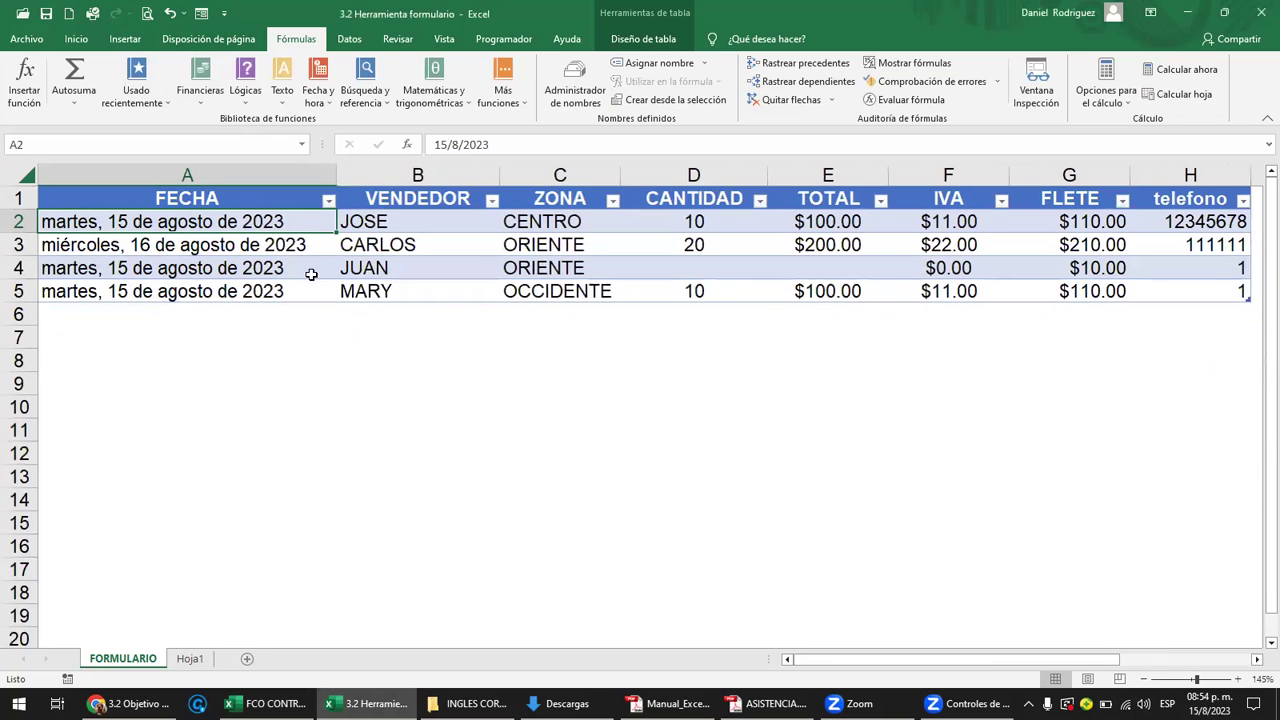
click(201, 13)
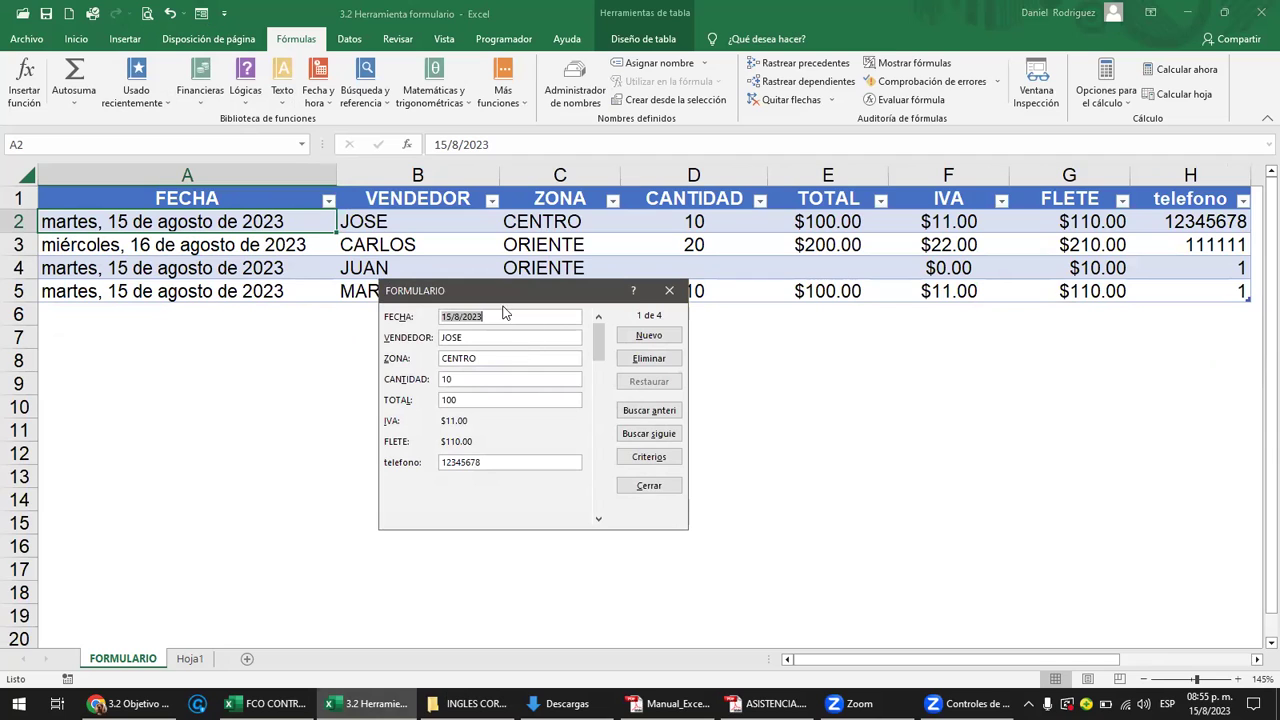
drag(500, 295, 402, 336)
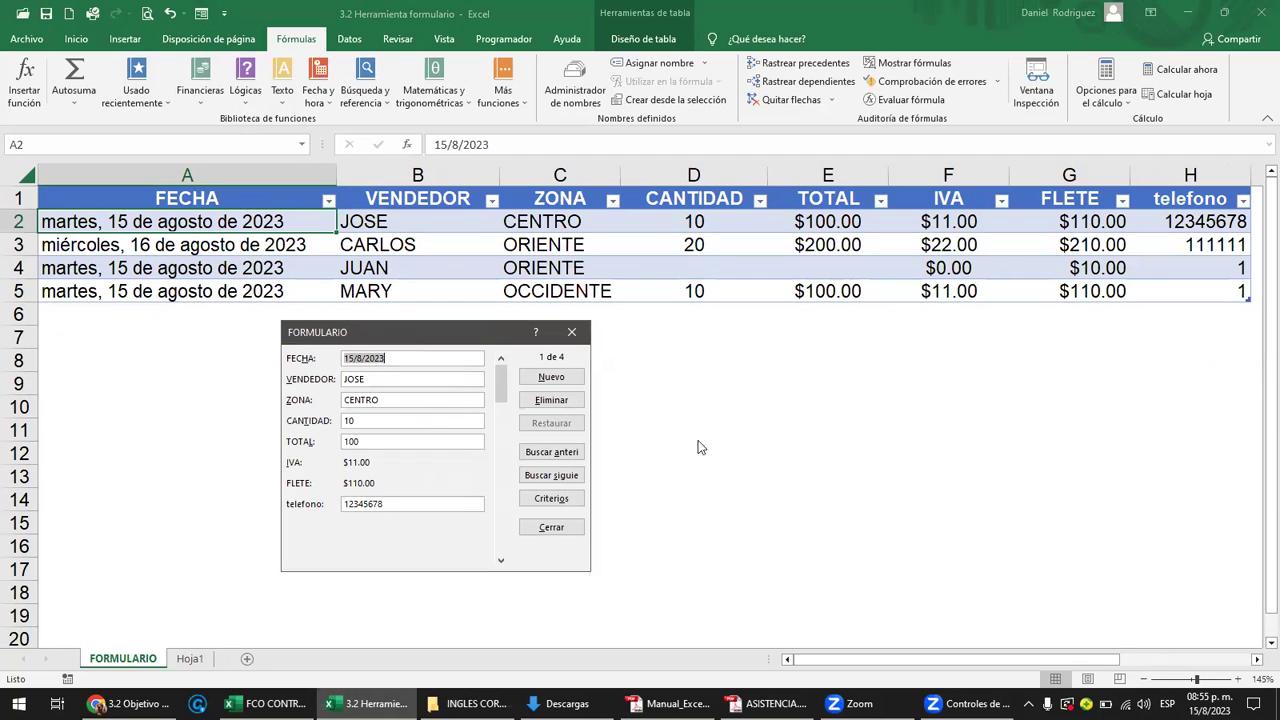
click(900, 481)
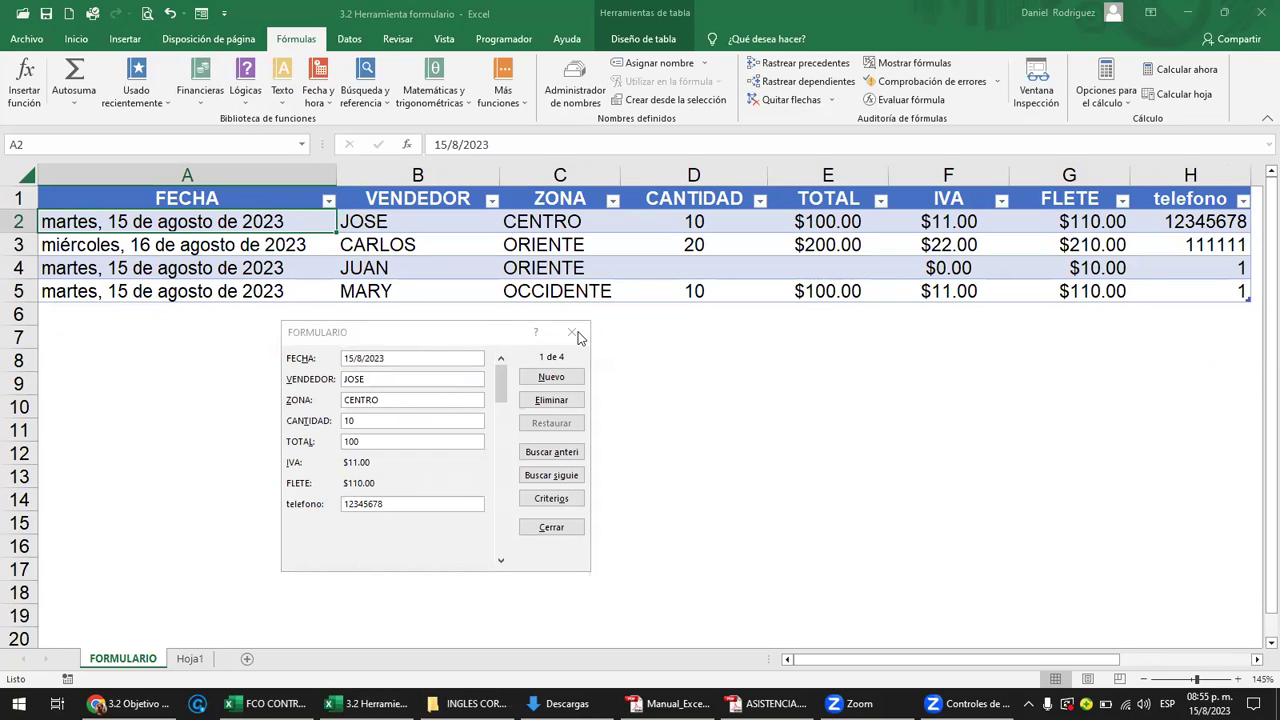
Close the FORMULARIO data form.
click(572, 333)
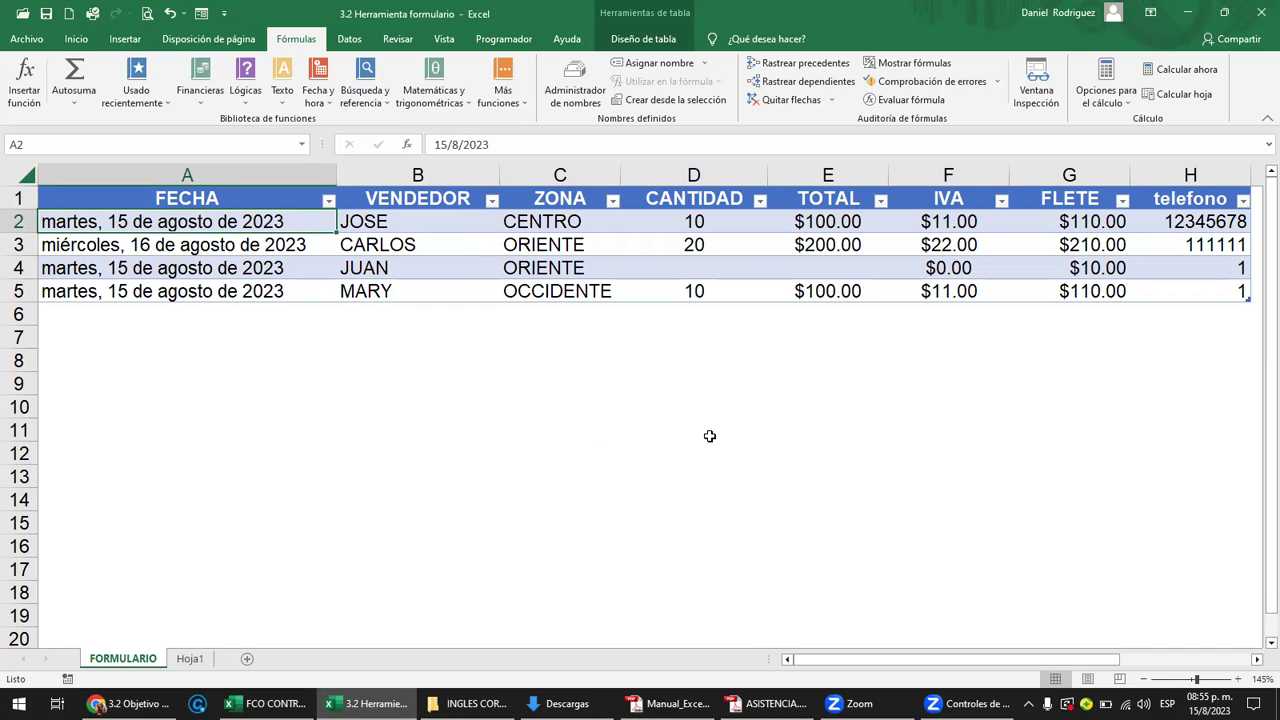
Switch to the course site and open the Material de apoyo page.
click(130, 703)
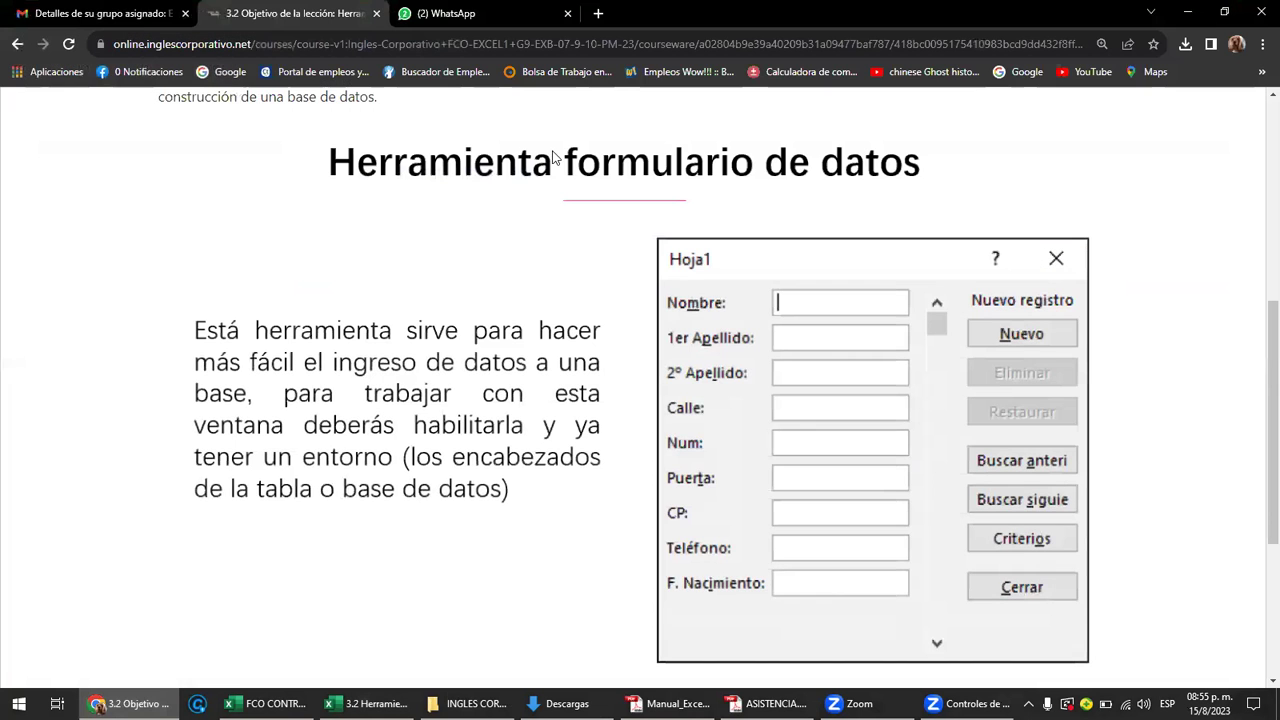
scroll(471, 175, up, 5)
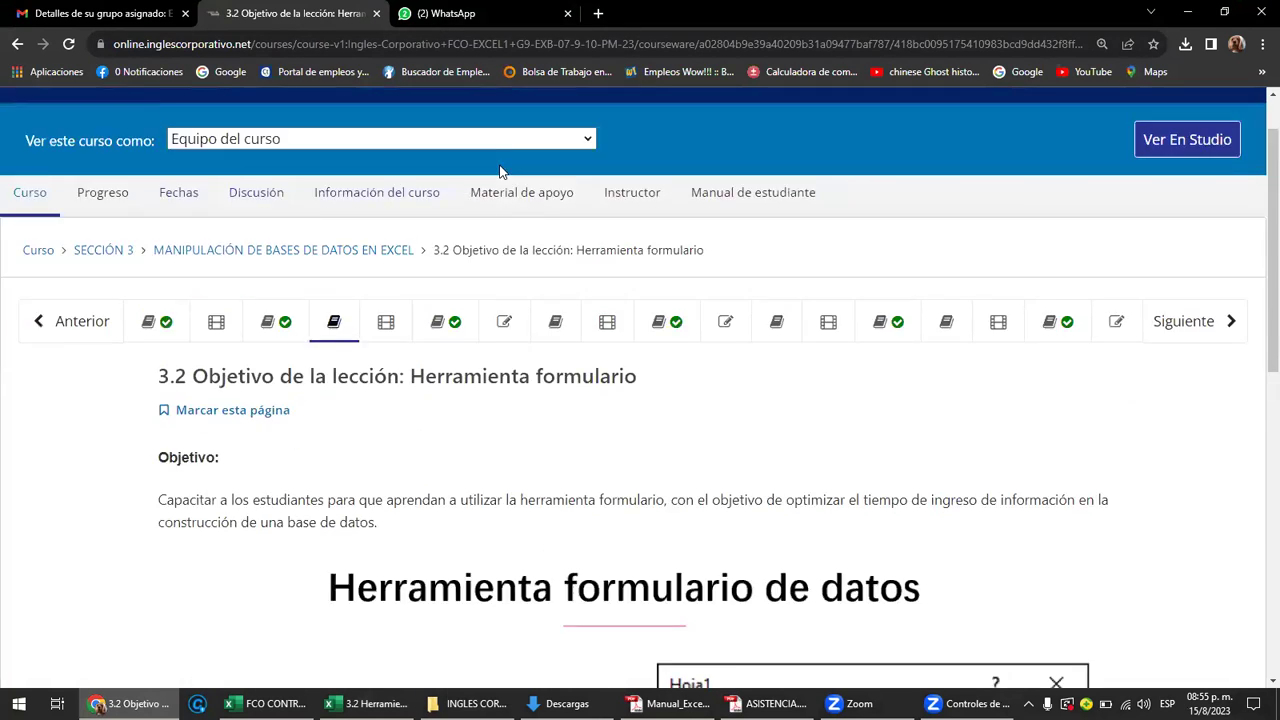
click(534, 271)
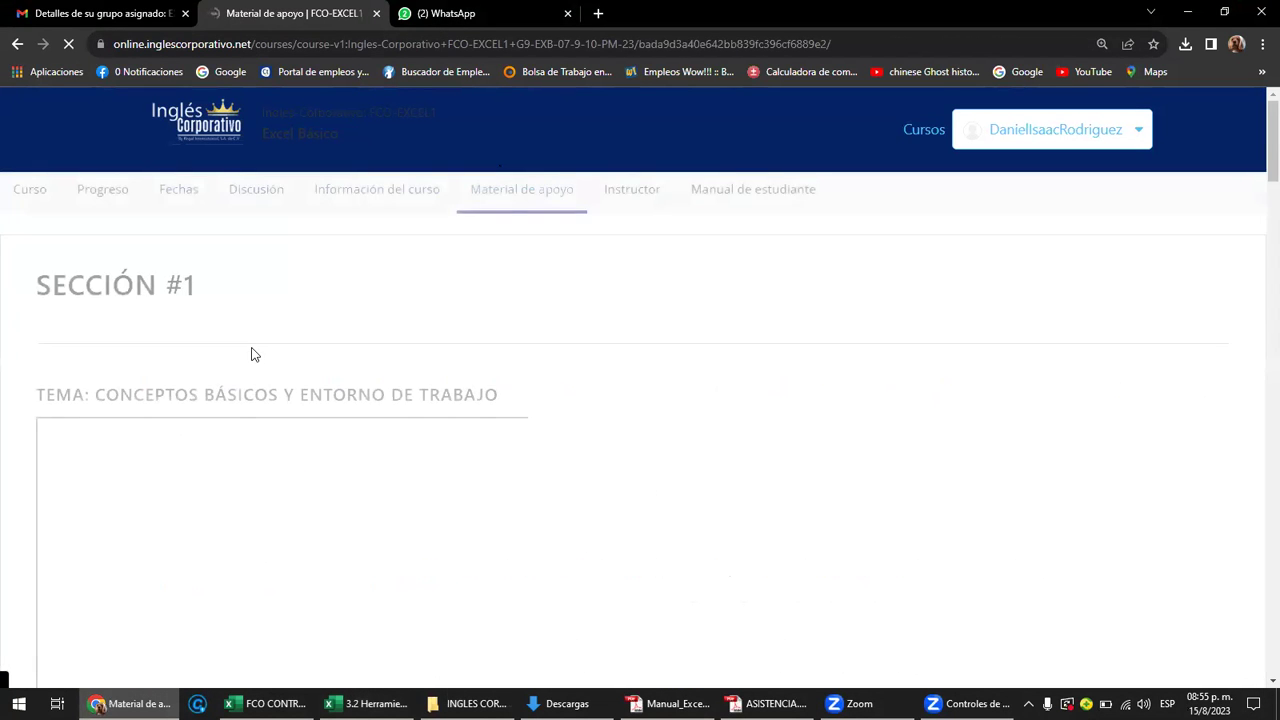
Scroll down to TEMA: HERRAMIENTAS FORMULARIO with its lesson video and template download.
scroll(149, 305, down, 6)
scroll(149, 305, down, 2)
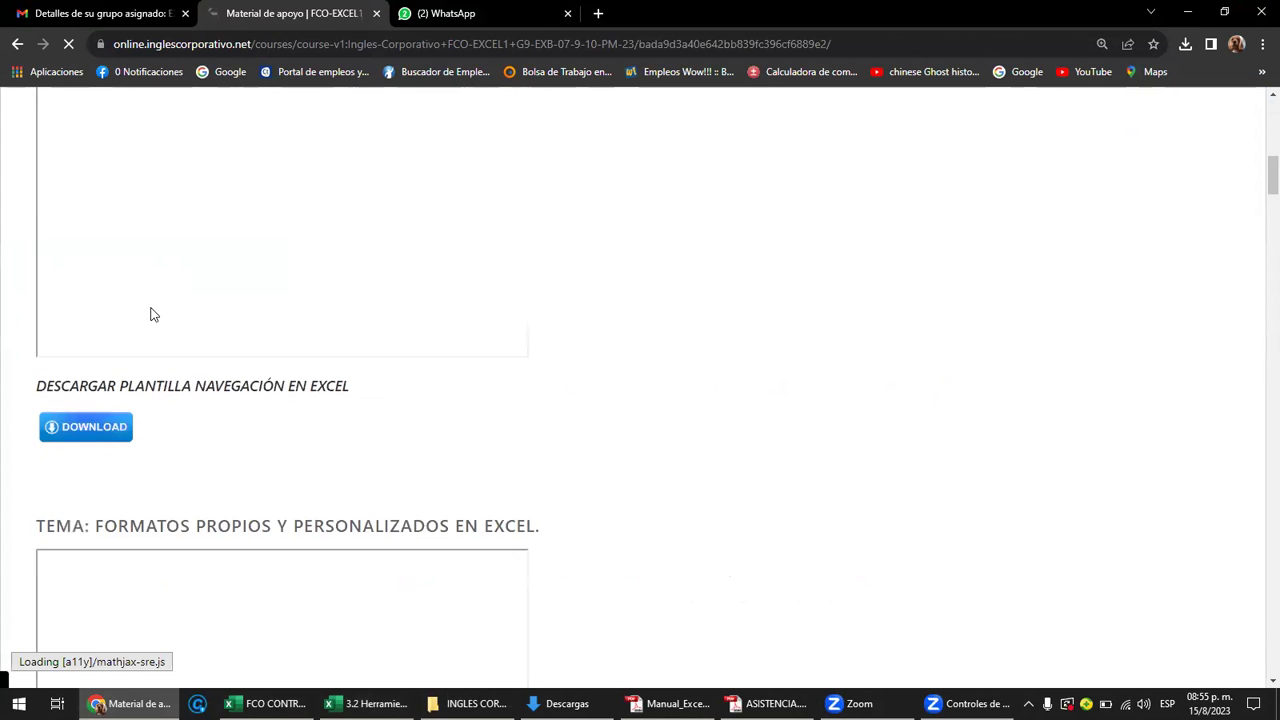
scroll(153, 315, down, 6)
scroll(153, 315, down, 4)
scroll(153, 315, down, 2)
scroll(153, 315, down, 4)
scroll(153, 315, down, 5)
scroll(153, 315, down, 4)
scroll(153, 315, down, 1)
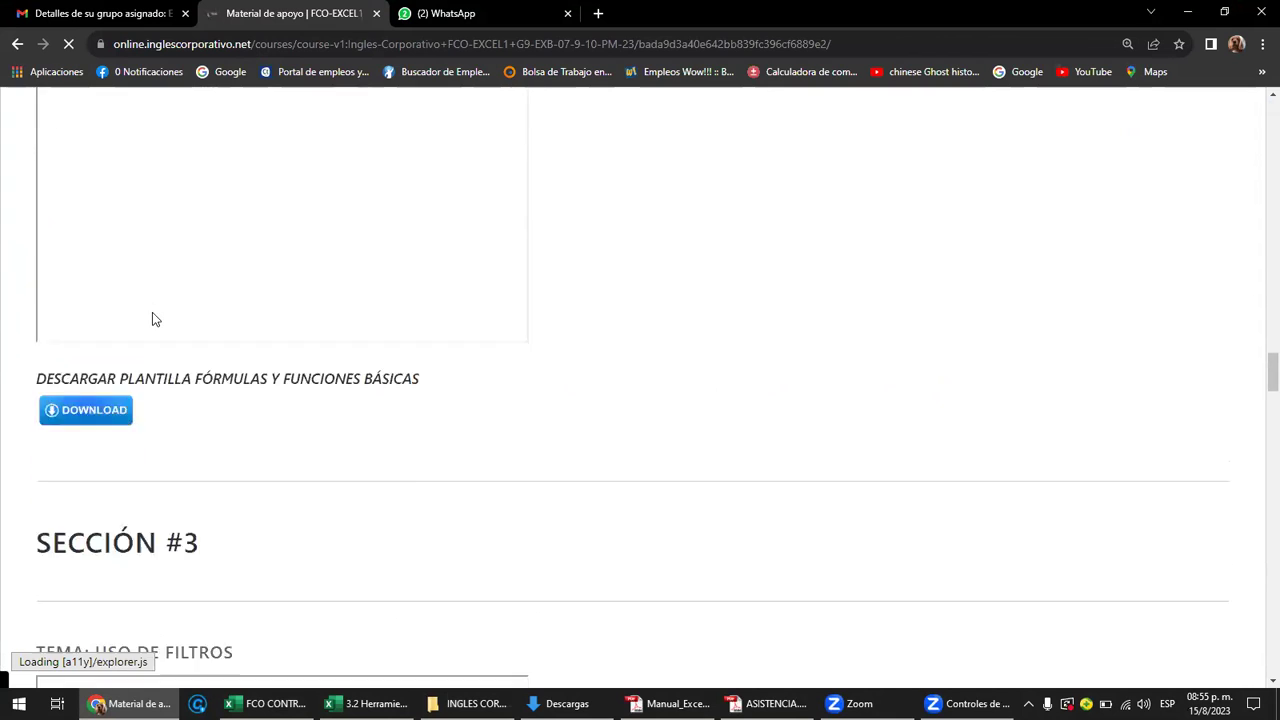
scroll(153, 315, down, 3)
scroll(153, 317, down, 2)
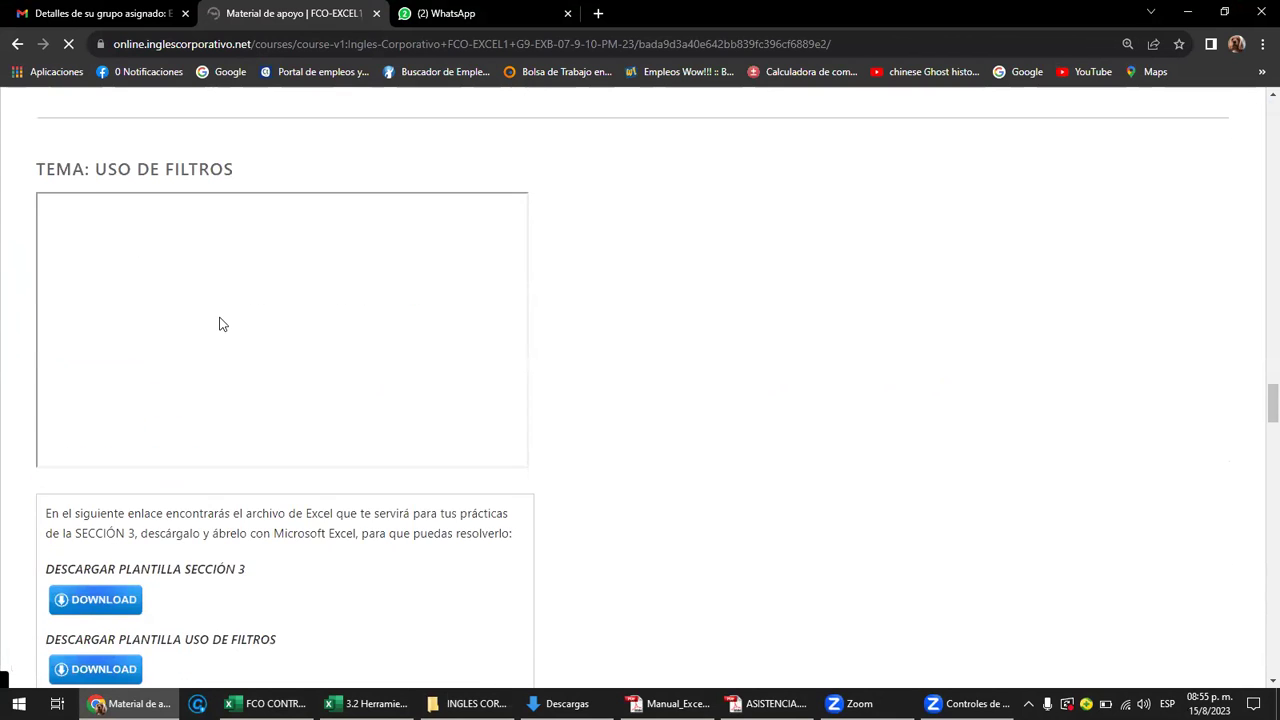
scroll(220, 322, down, 3)
scroll(222, 322, down, 2)
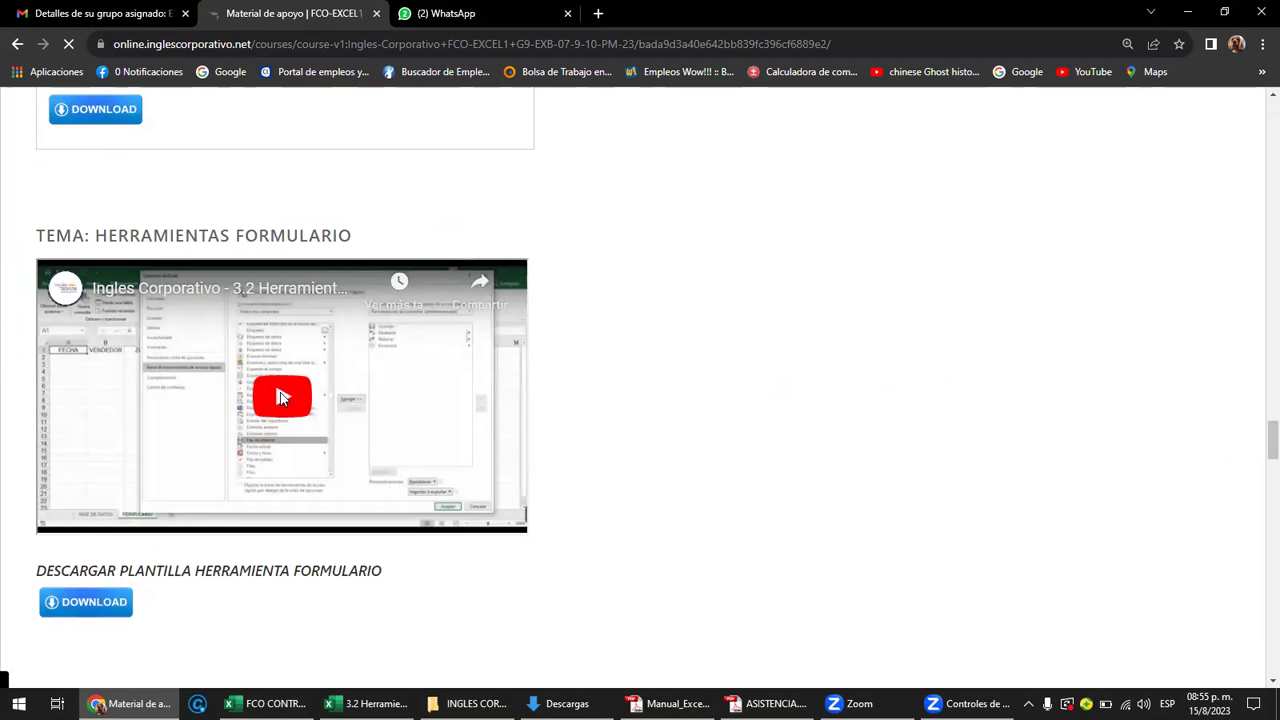
Play the lesson video, jump to about 5:38, 7:44 and 8:16, pause, then open Manual_Excel_Basico.pdf.
click(280, 397)
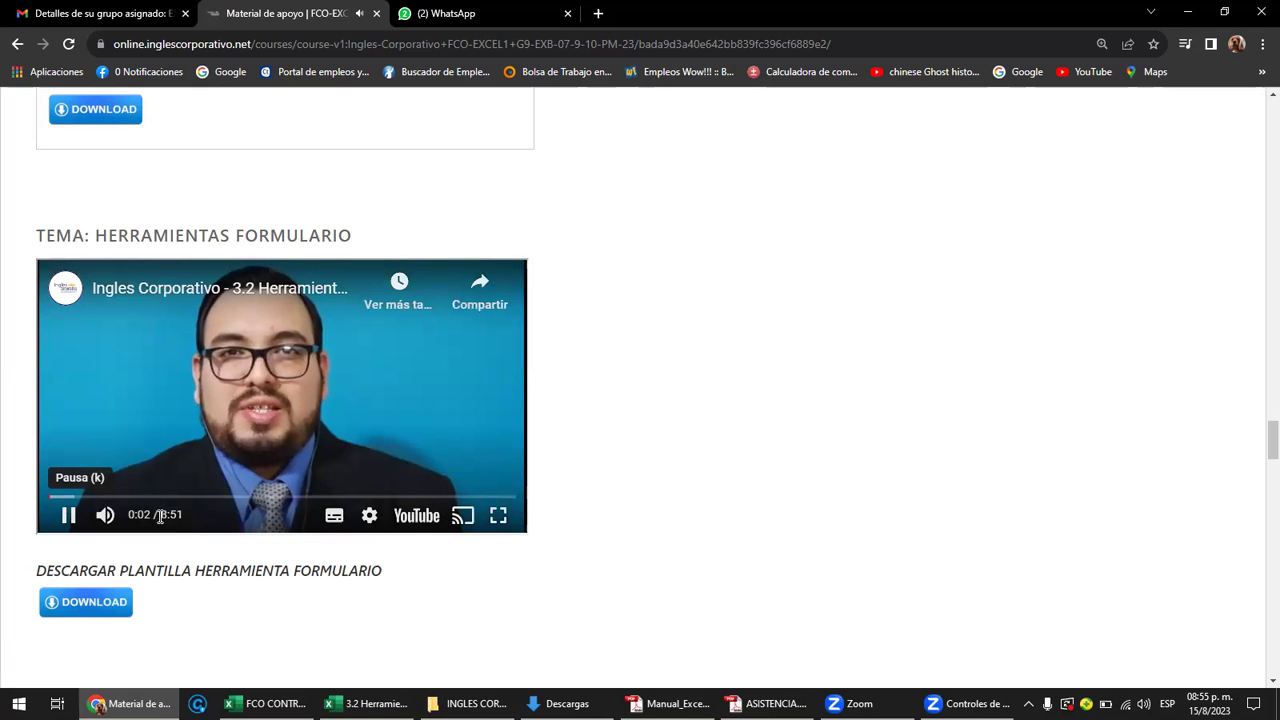
click(348, 496)
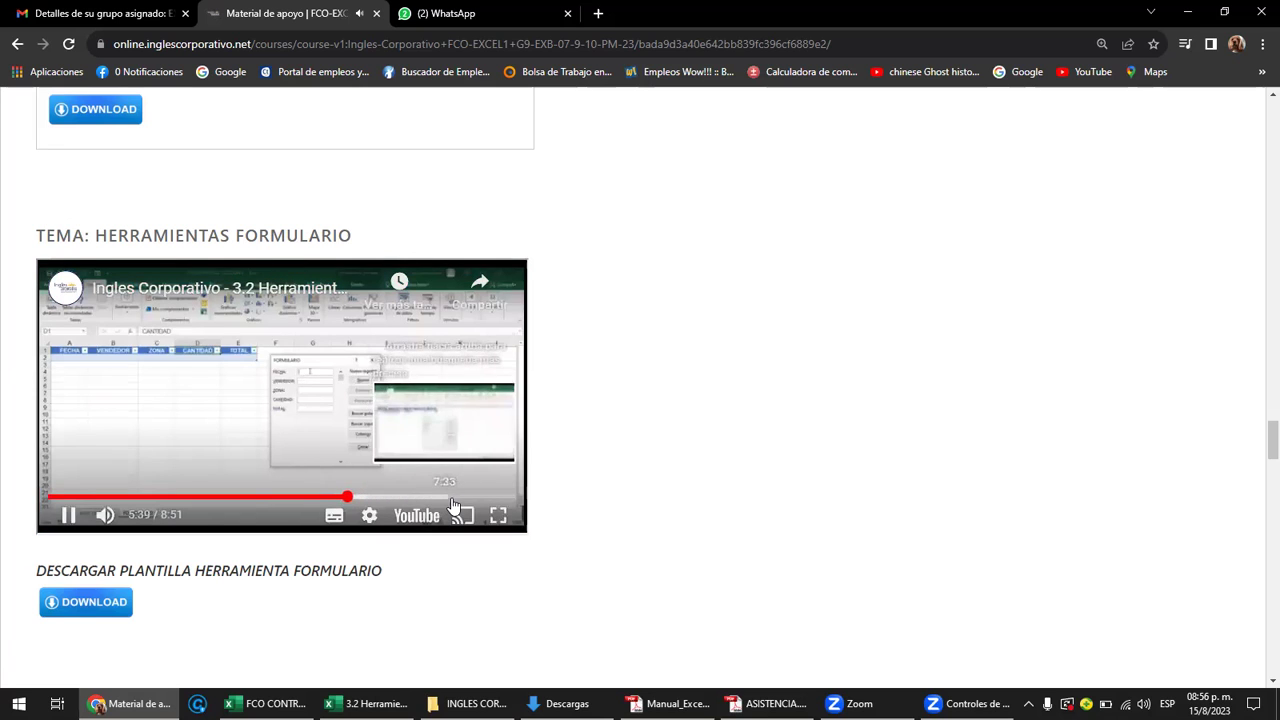
click(456, 497)
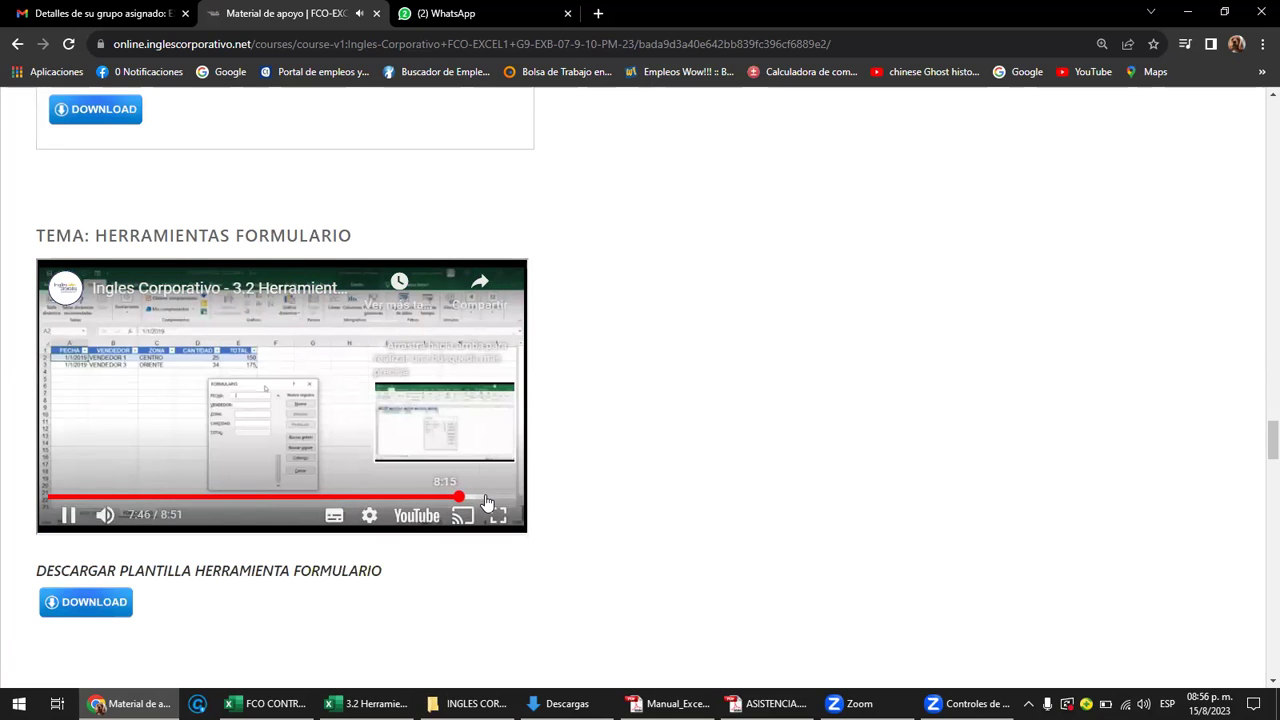
click(487, 497)
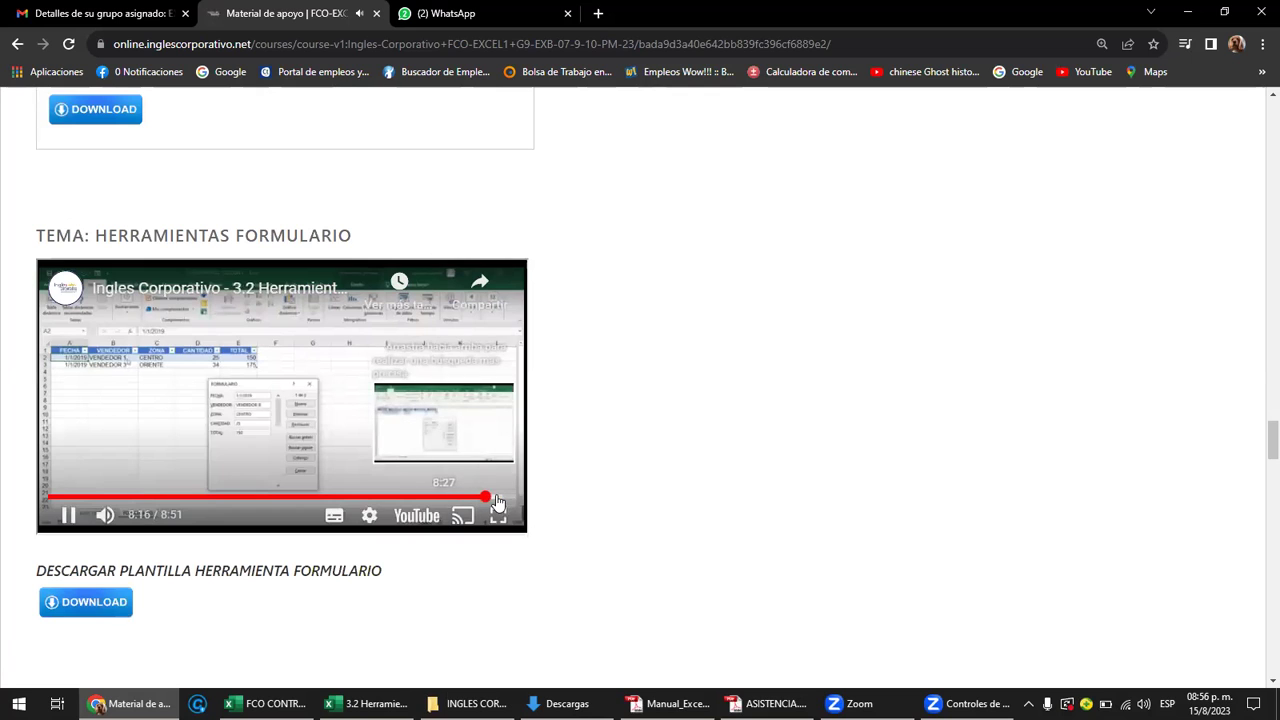
click(312, 413)
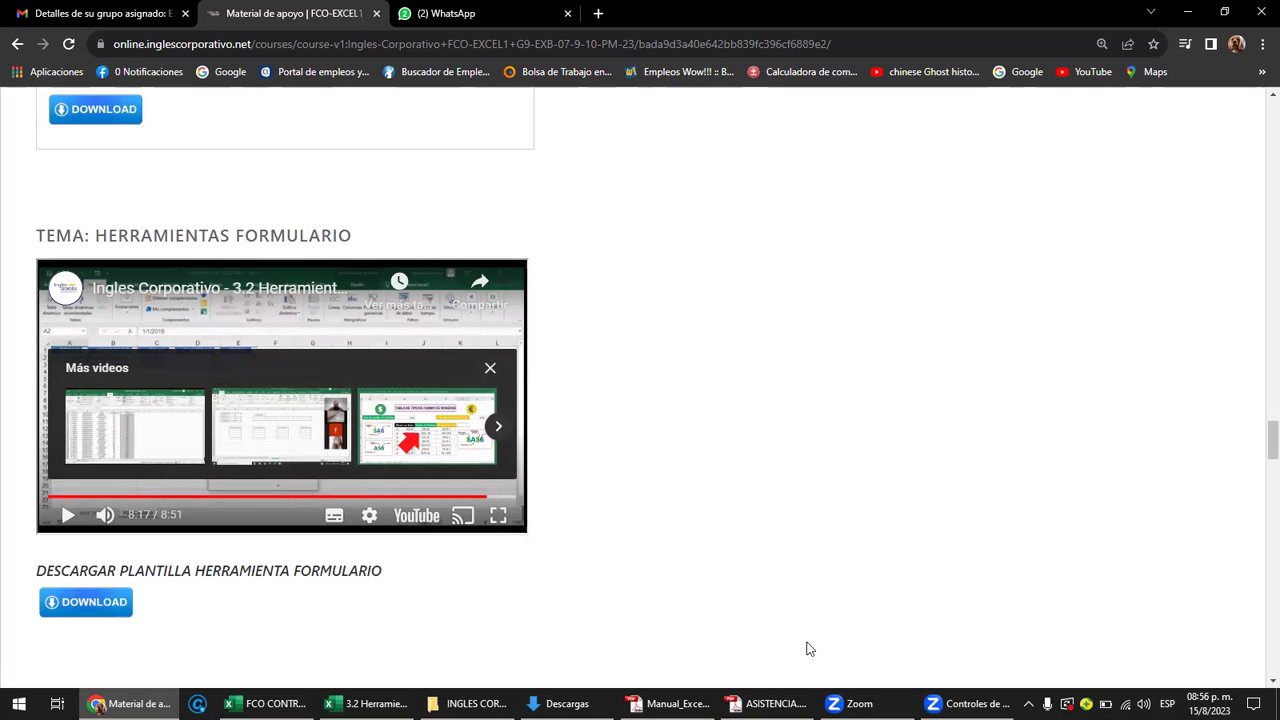
click(668, 703)
Scroll the manual to page 62, the Formulario de datos explanation and Figura 36.
scroll(629, 357, down, 3)
scroll(632, 359, down, 4)
scroll(636, 361, down, 5)
scroll(640, 363, down, 4)
scroll(645, 366, down, 1)
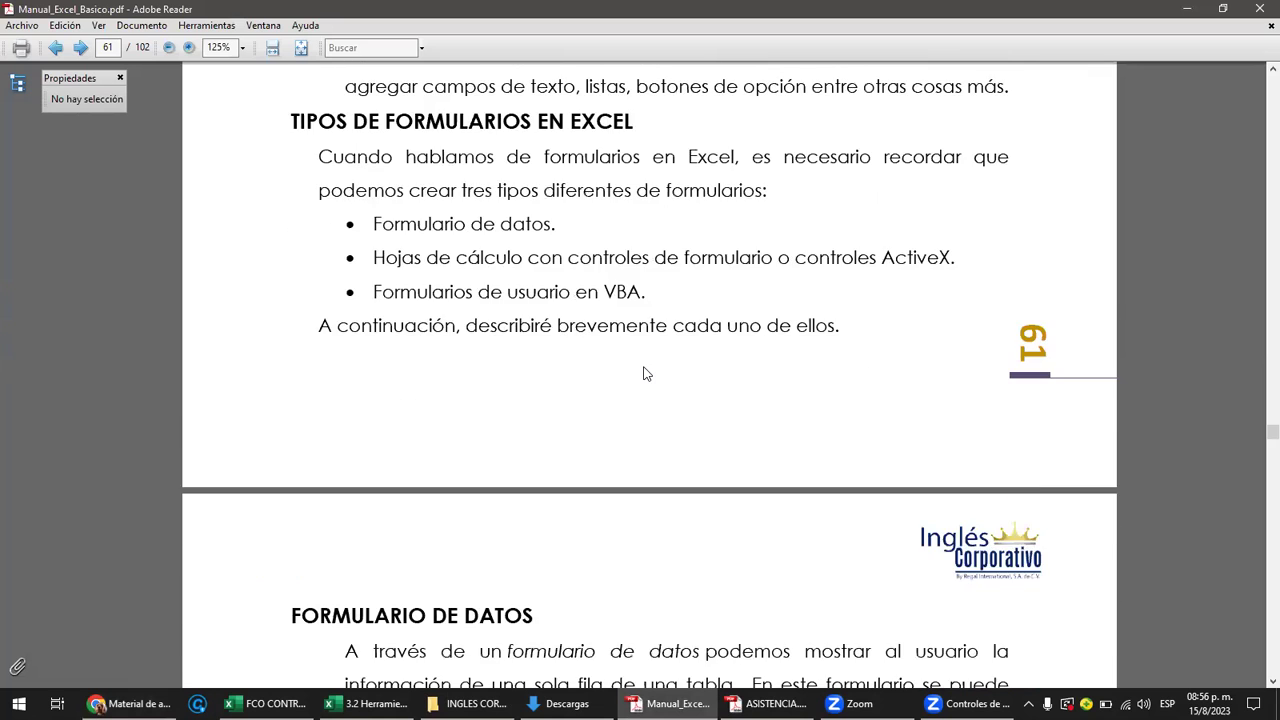
scroll(646, 371, down, 2)
scroll(645, 373, down, 5)
scroll(645, 366, down, 5)
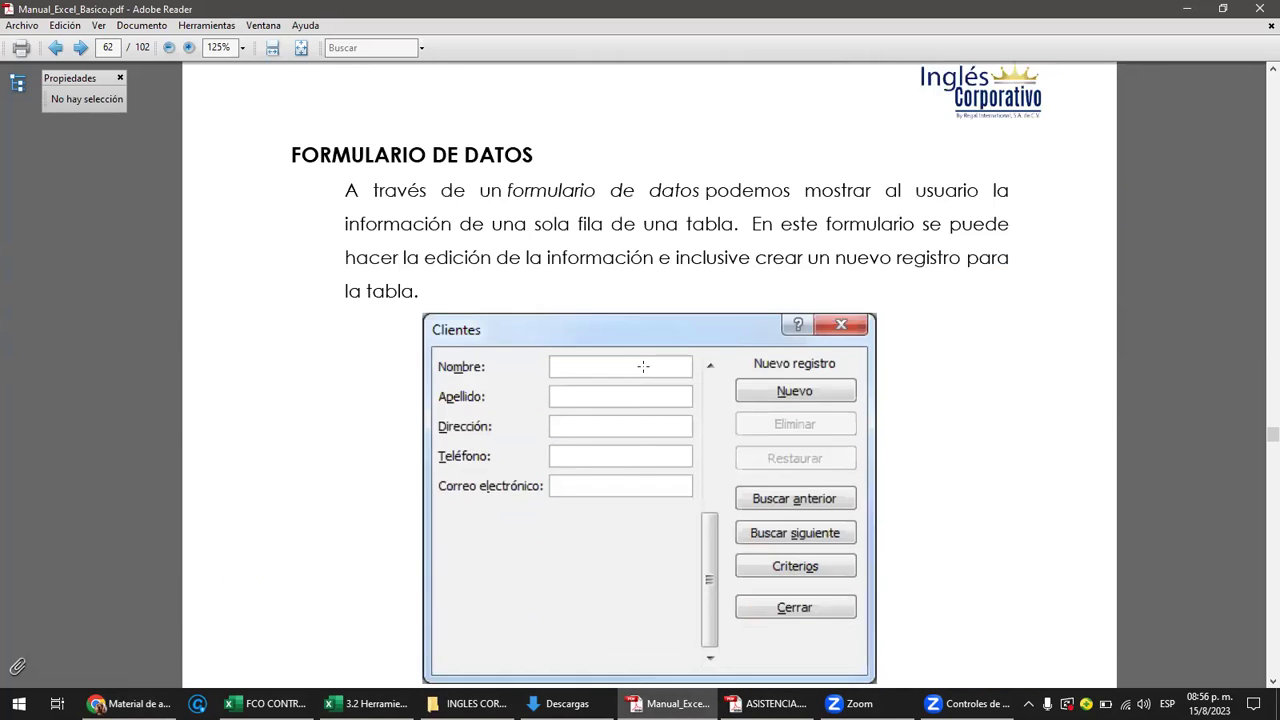
scroll(643, 366, down, 5)
scroll(643, 366, down, 3)
scroll(643, 366, down, 3)
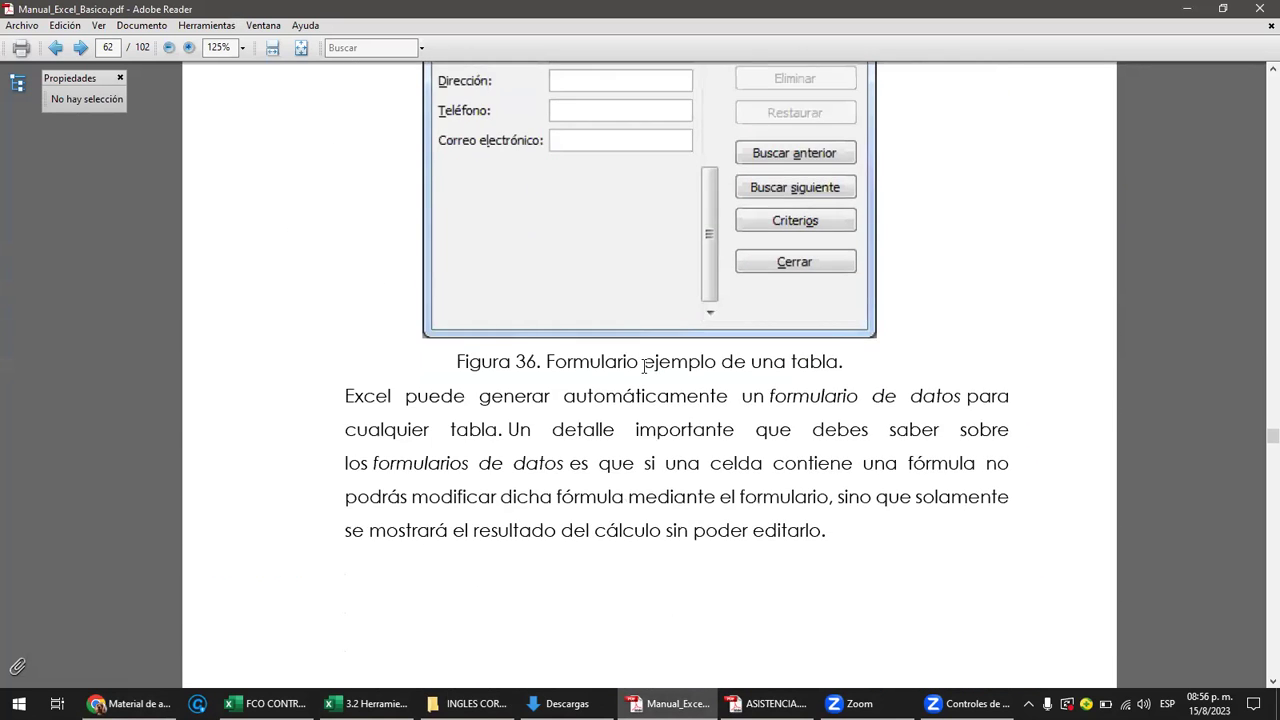
scroll(645, 366, down, 3)
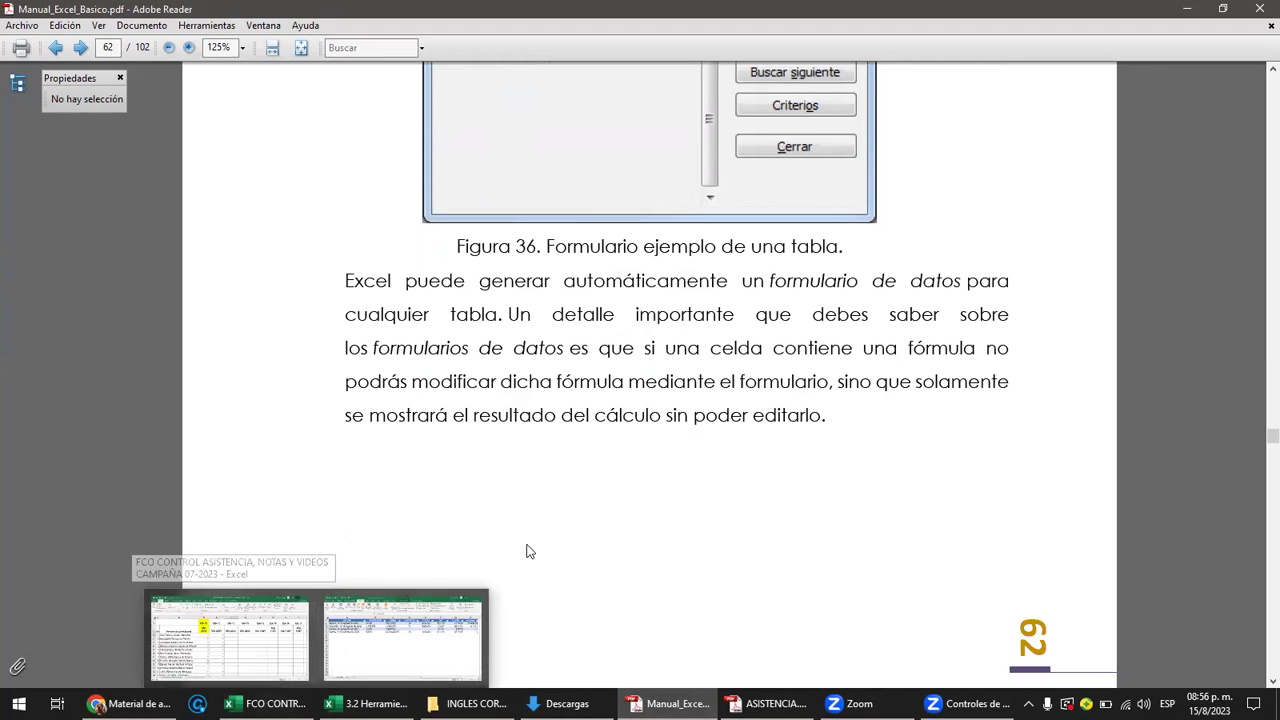
scroll(645, 535, down, 1)
scroll(645, 535, down, 5)
scroll(645, 535, down, 6)
scroll(645, 535, down, 4)
scroll(645, 535, up, 9)
scroll(645, 537, up, 4)
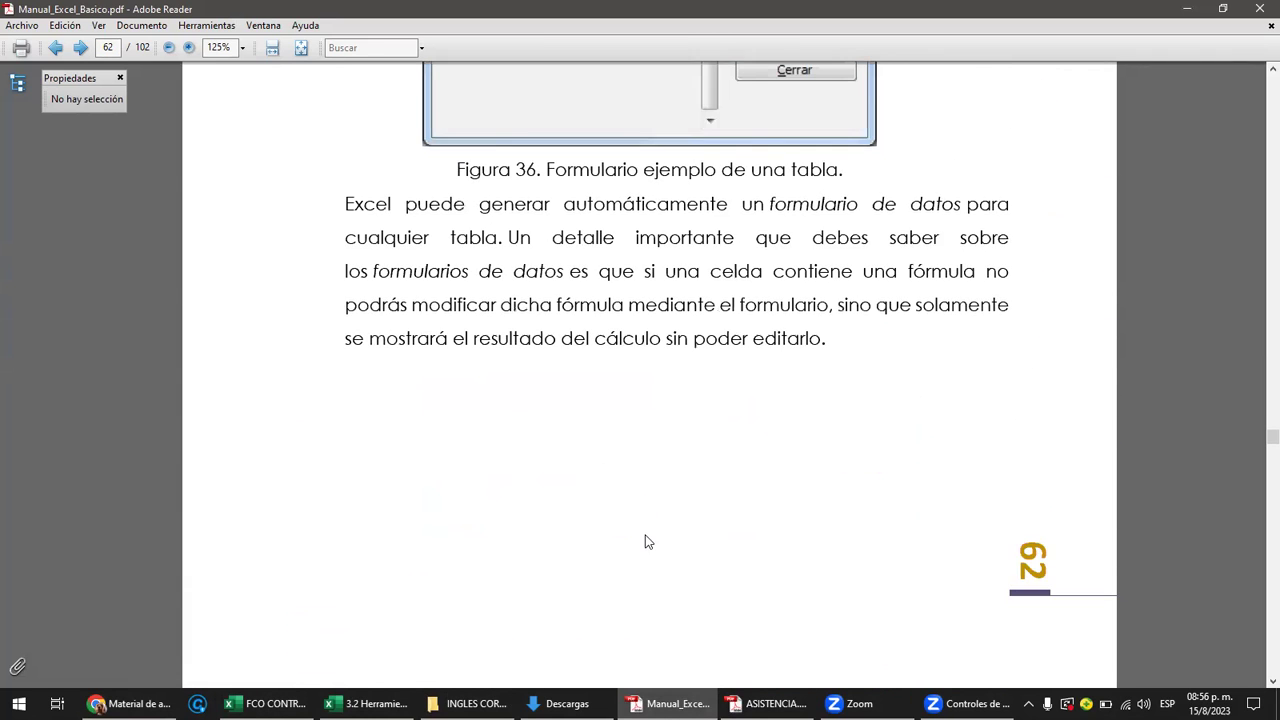
scroll(647, 540, up, 3)
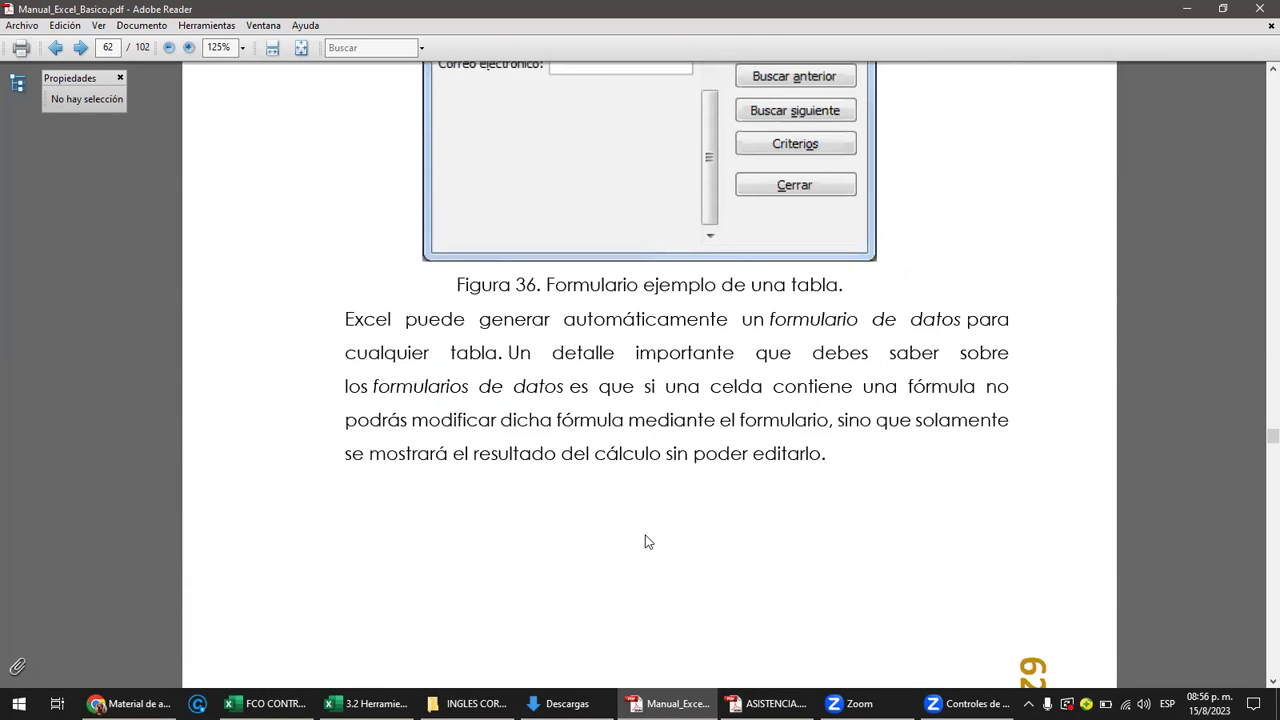
scroll(645, 541, up, 5)
scroll(646, 541, down, 2)
scroll(647, 543, down, 2)
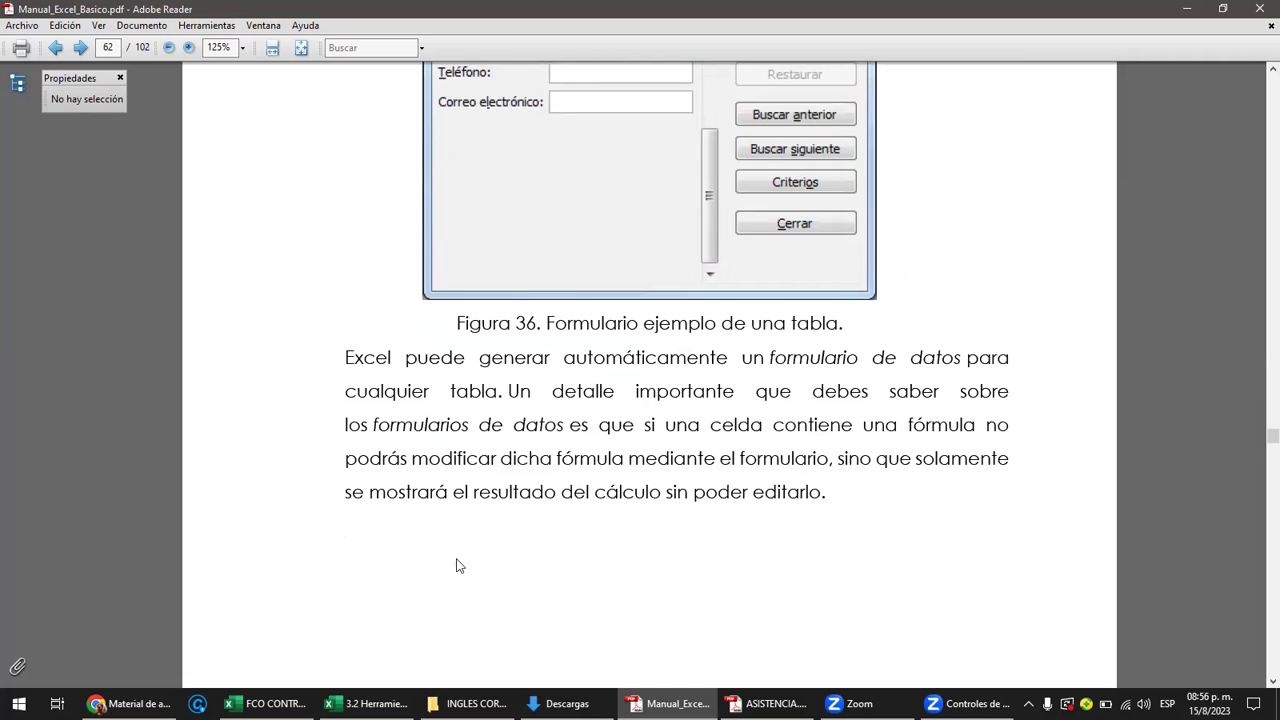
click(370, 703)
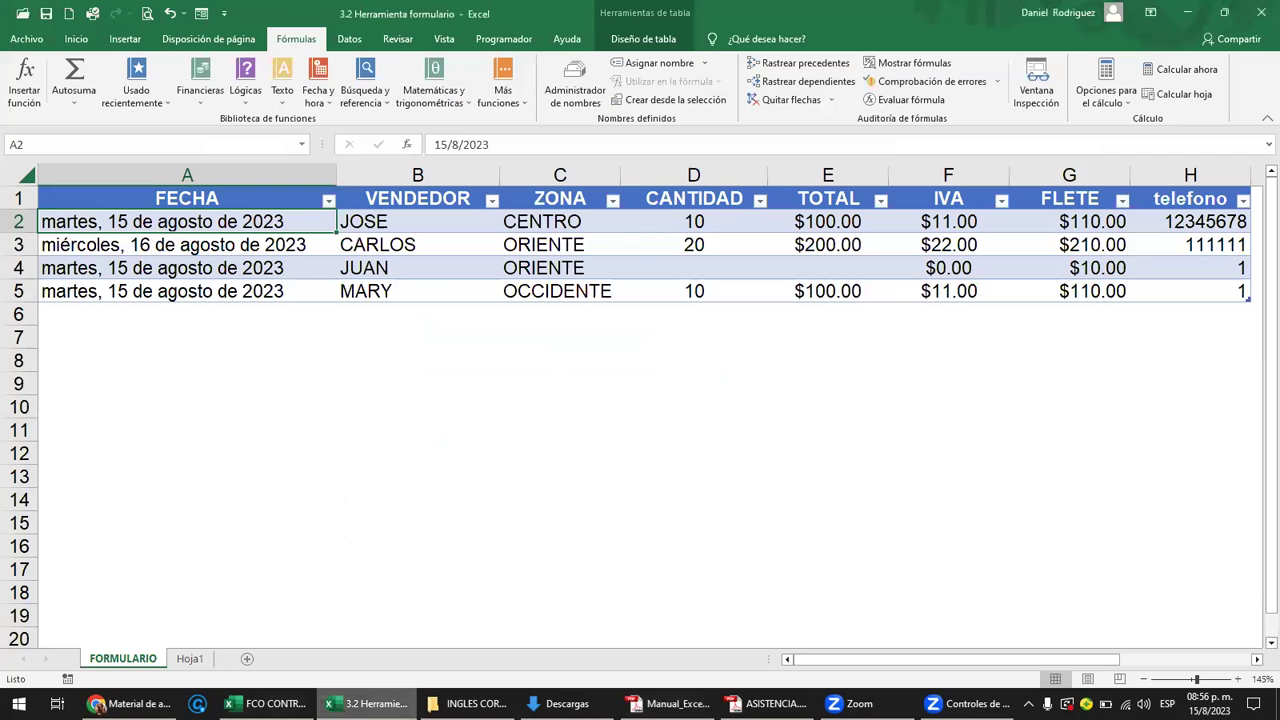
click(400, 312)
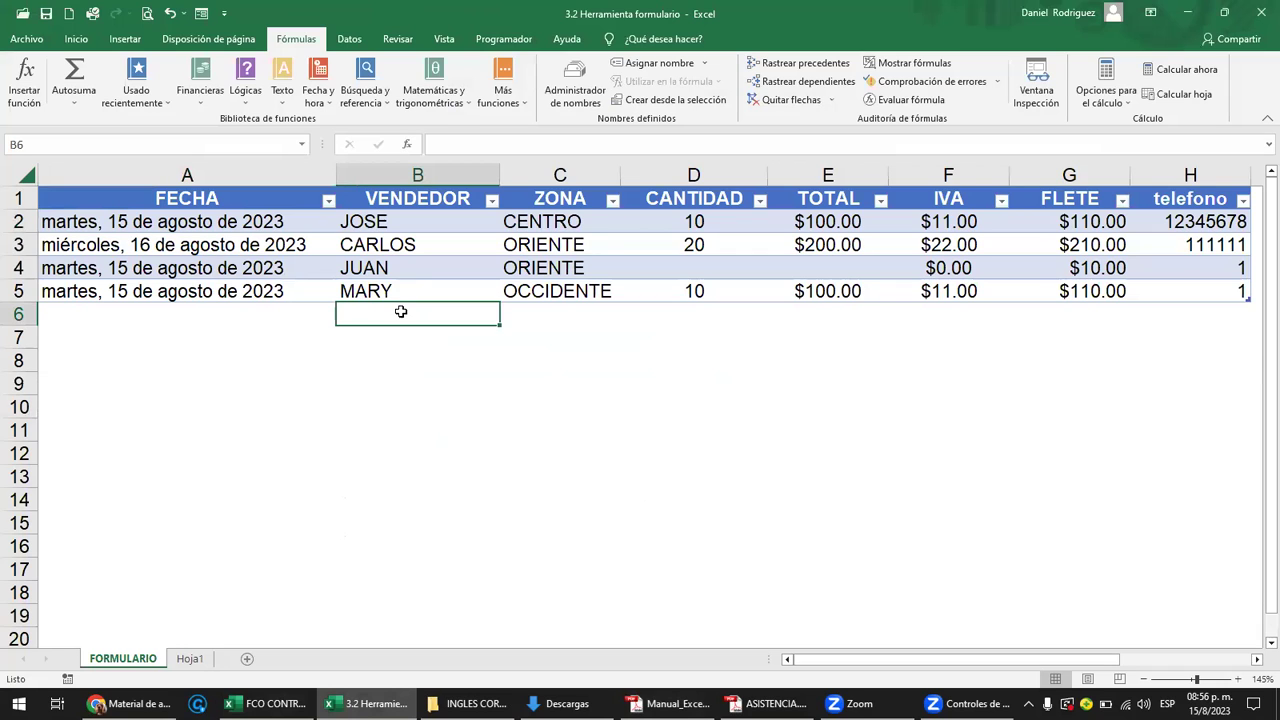
click(212, 222)
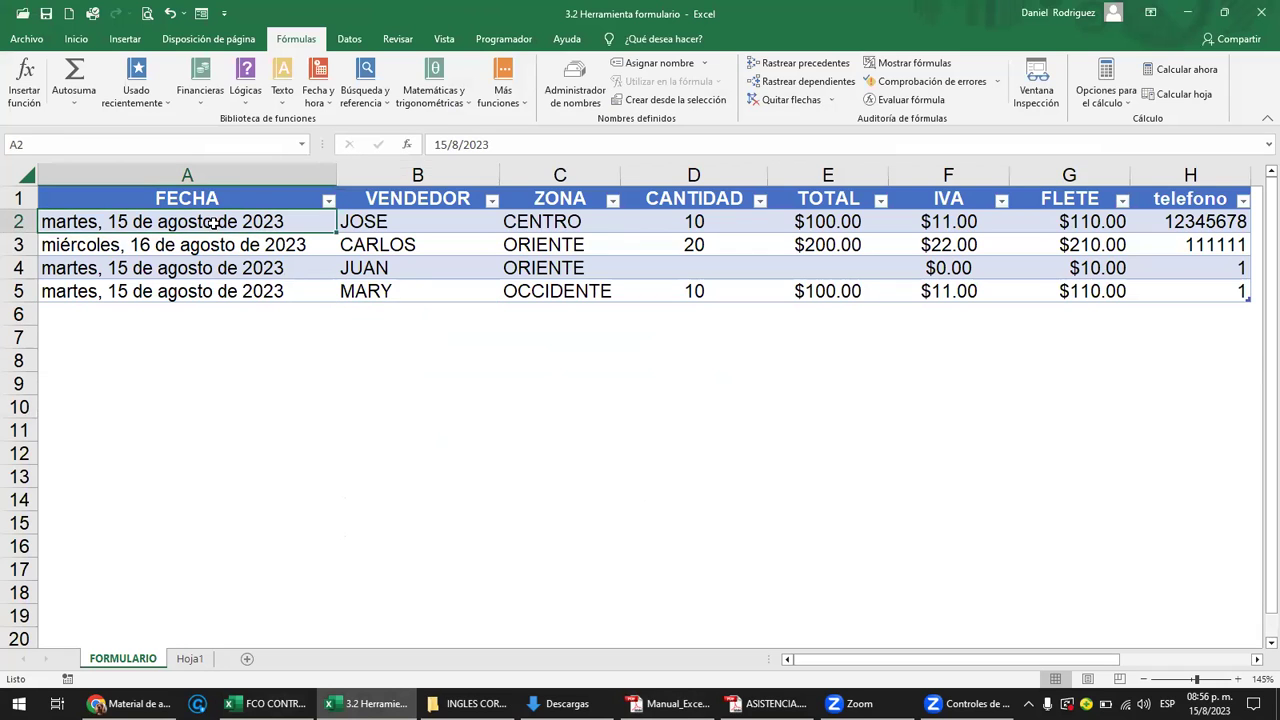
drag(212, 222, 1190, 222)
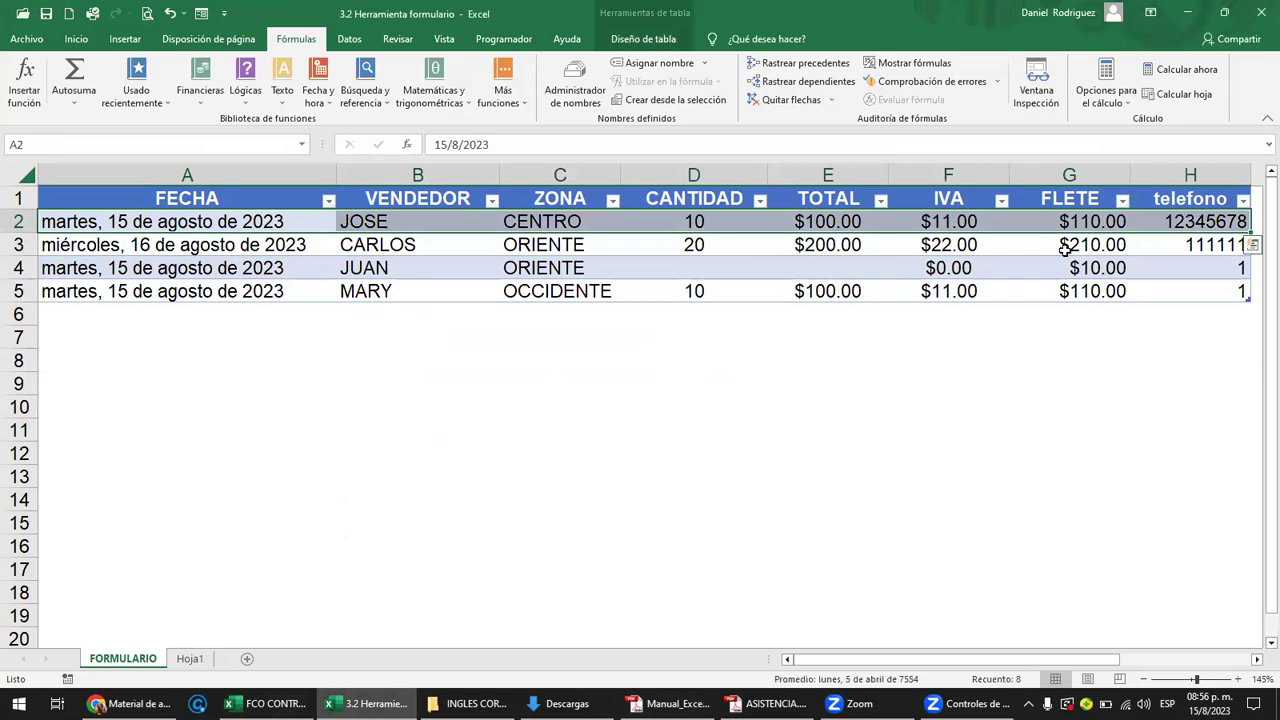
click(762, 399)
key(Right)
key(Right)
key(Right)
key(Right)
key(Right)
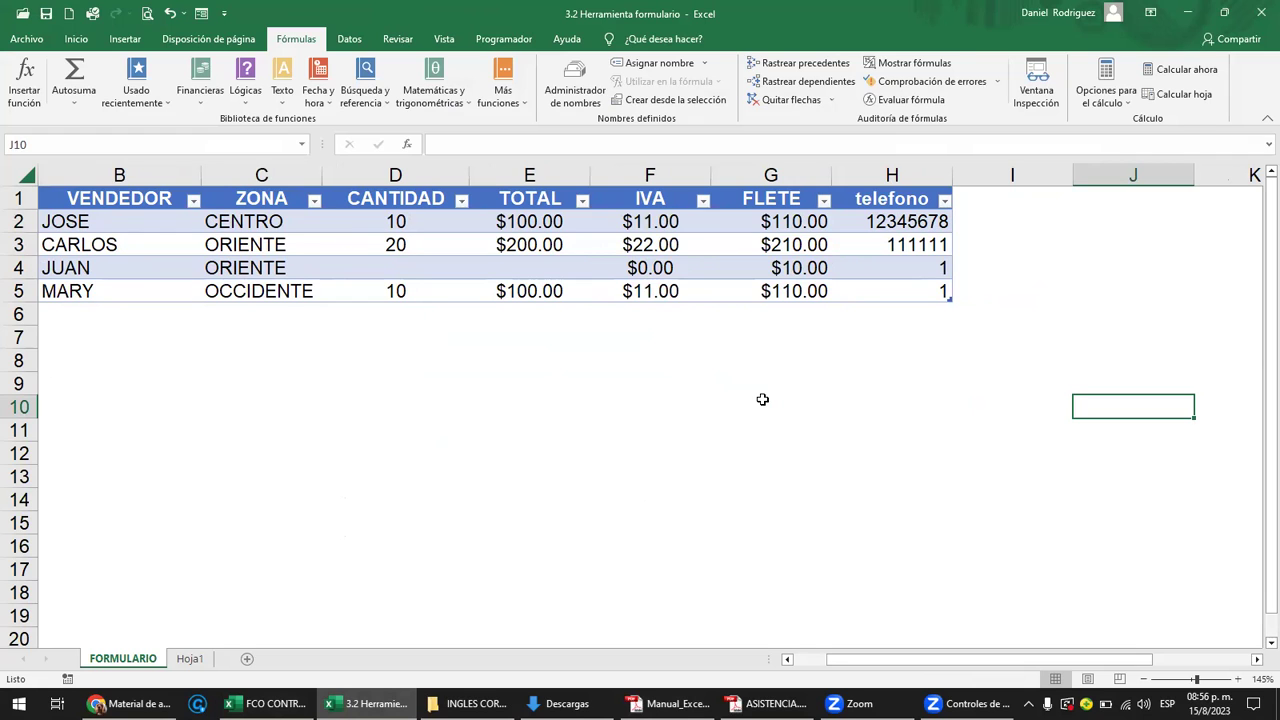
click(1031, 199)
key(Left)
key(Left)
key(Left)
key(Left)
key(Left)
key(Left)
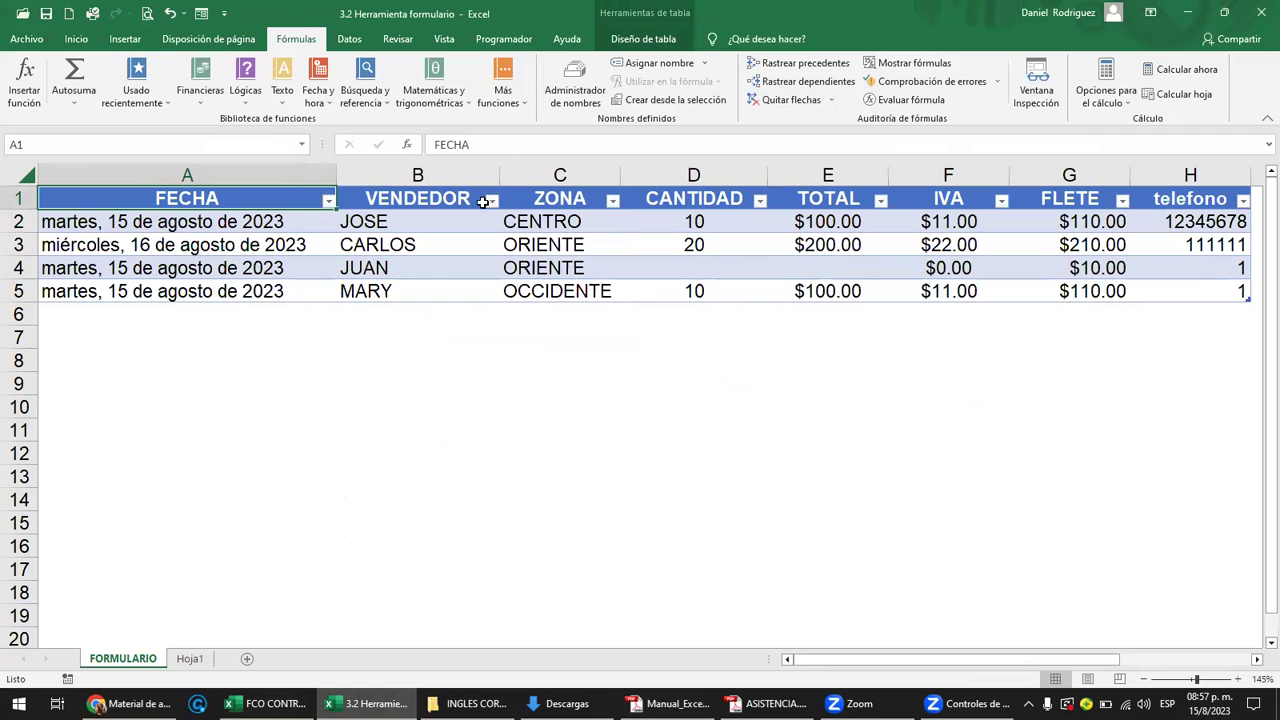
click(429, 198)
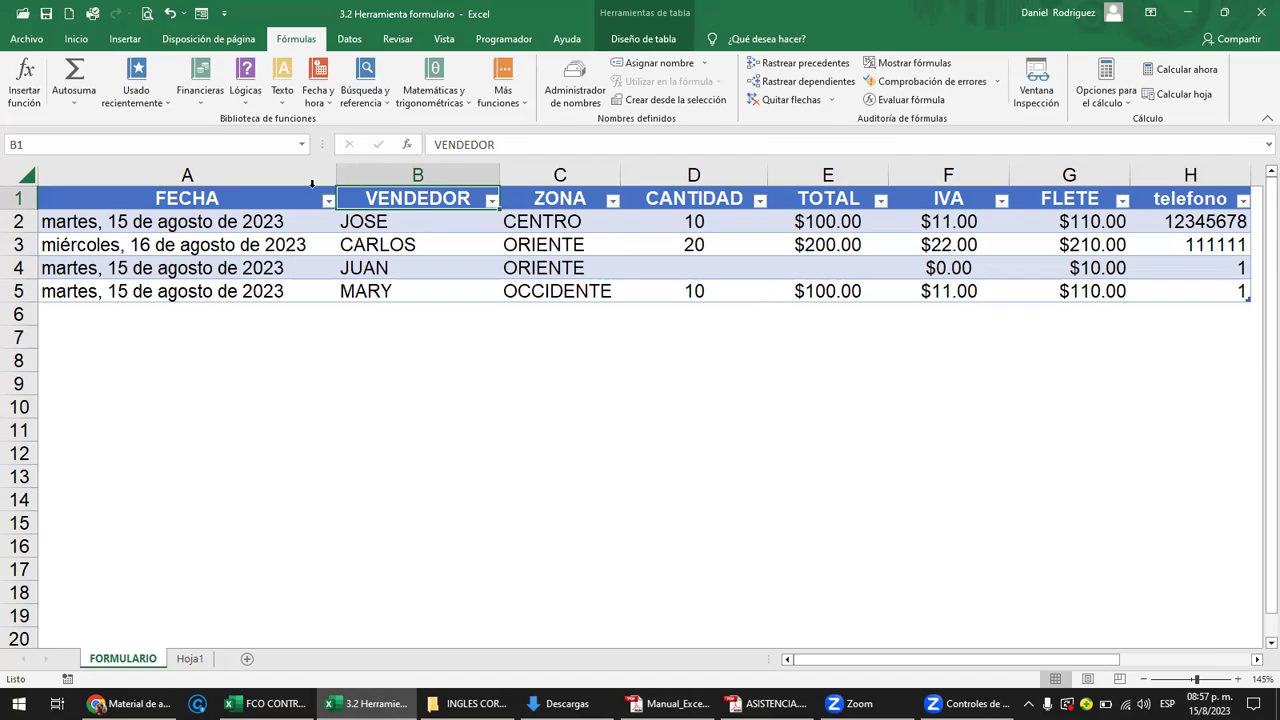
drag(543, 222, 563, 290)
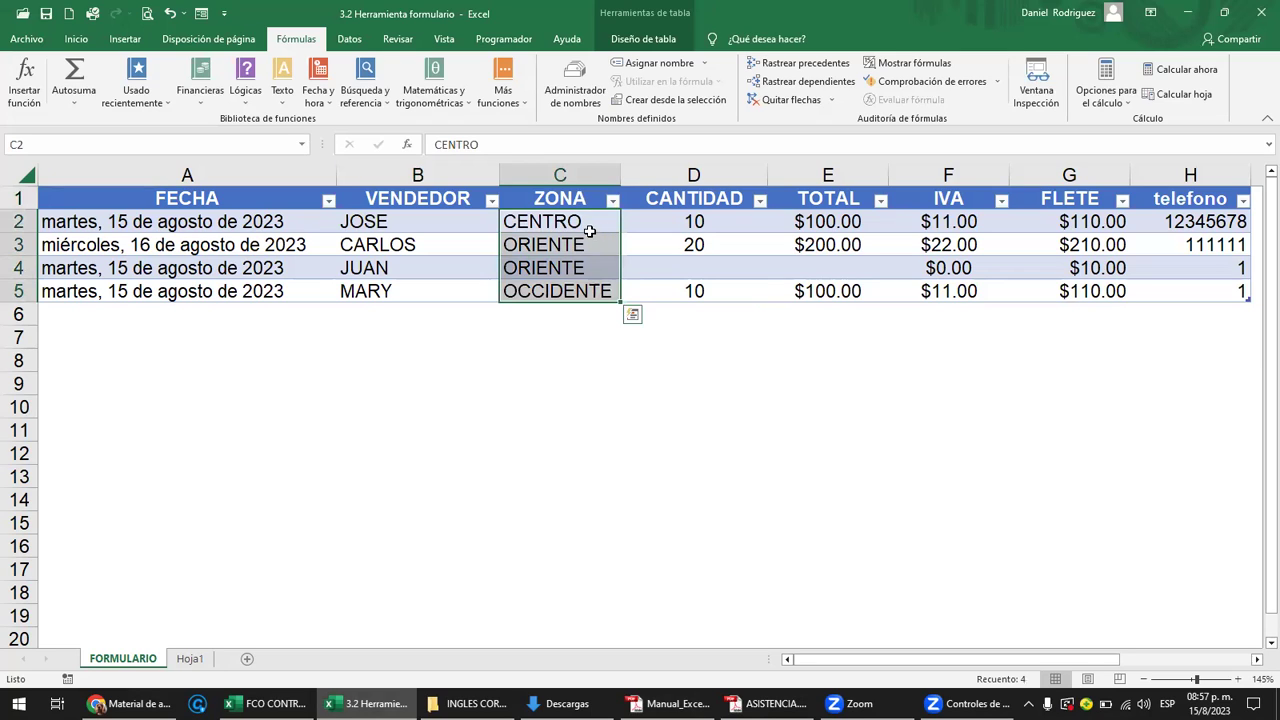
click(573, 223)
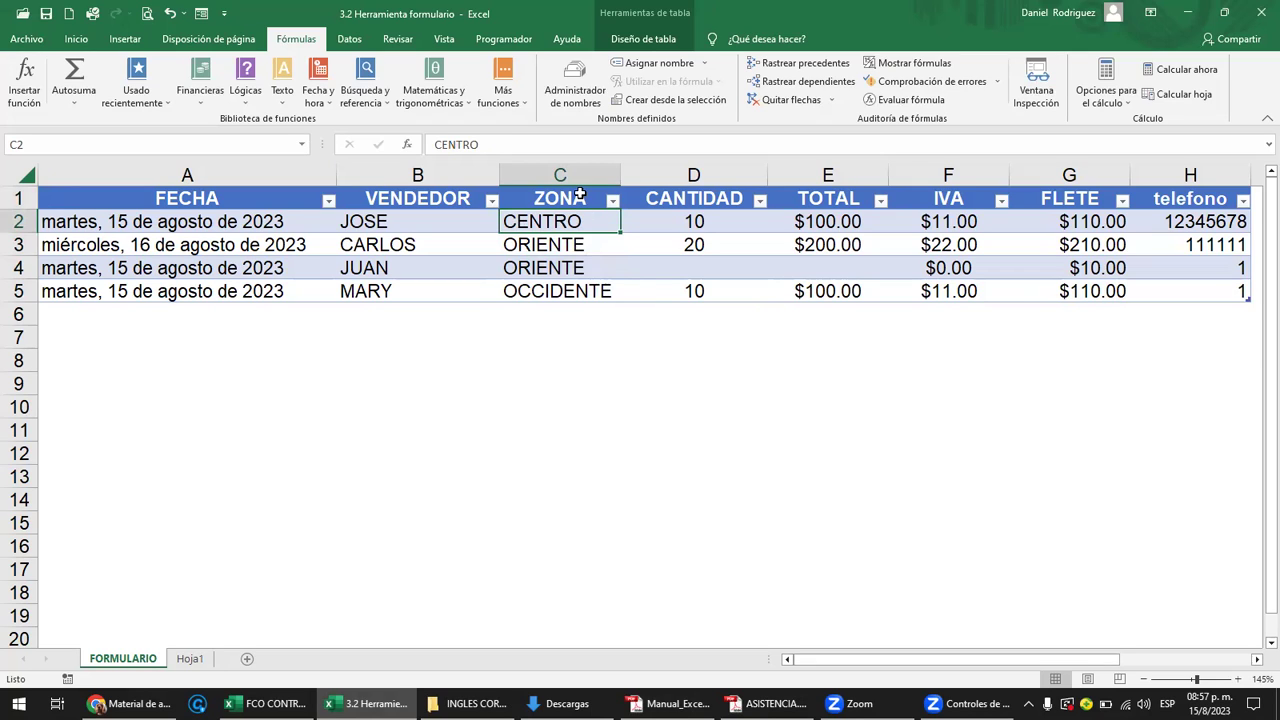
click(579, 195)
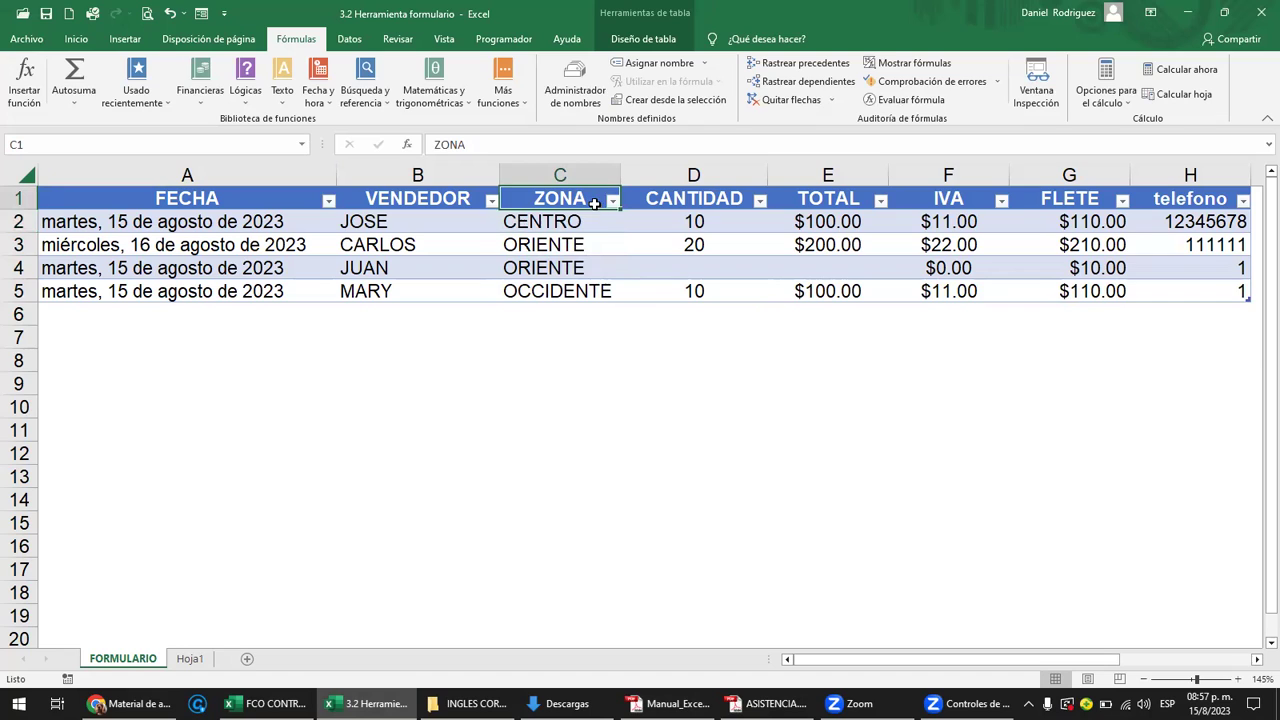
drag(564, 219, 577, 289)
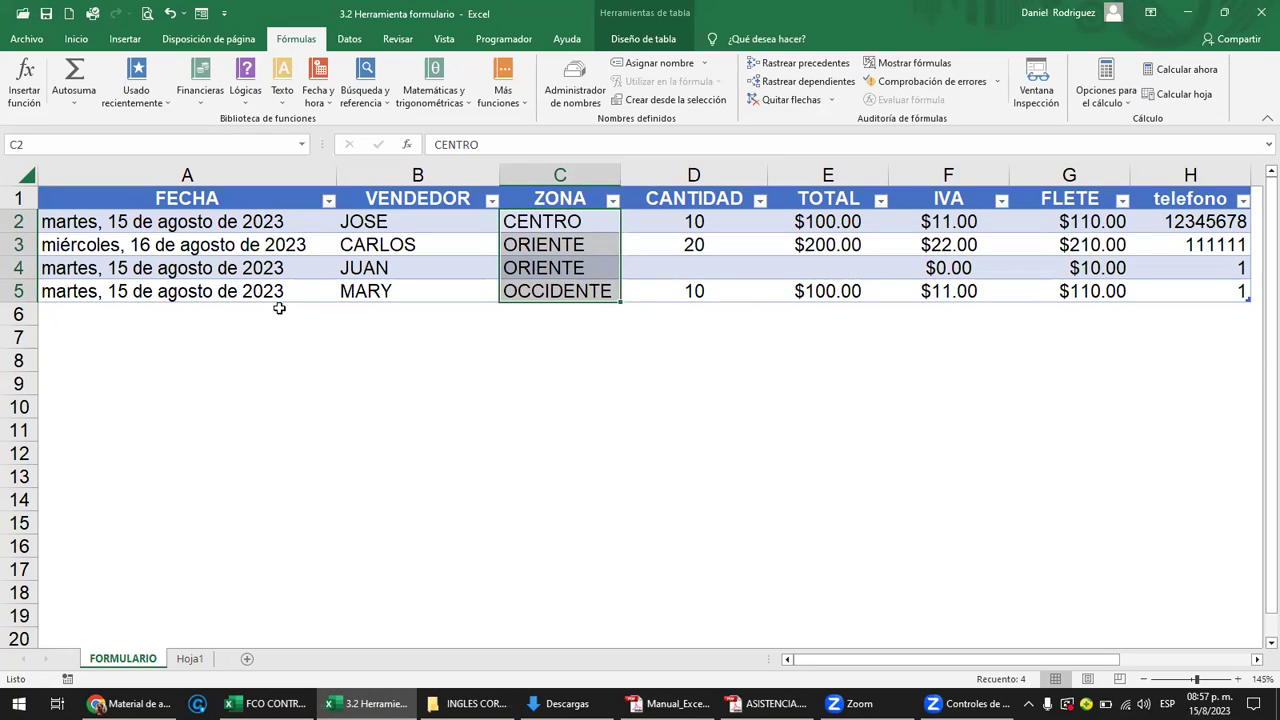
click(622, 366)
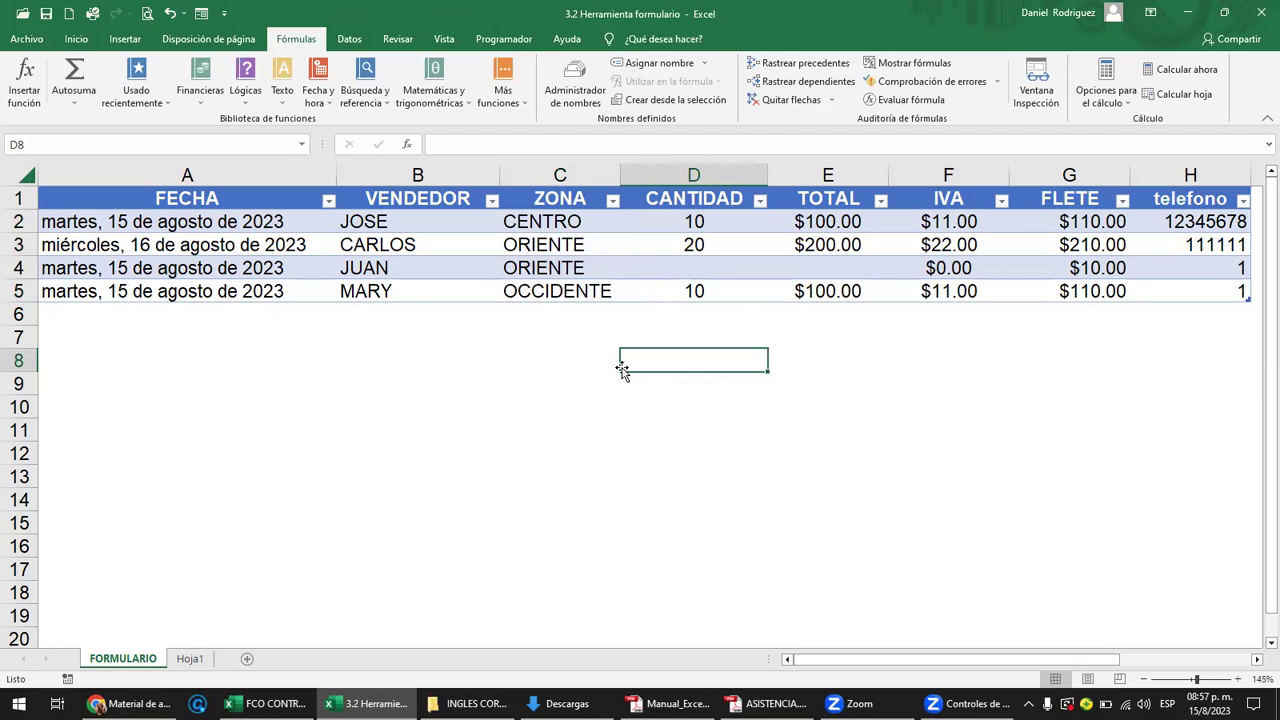
Review the sales table's FECHA dates, from the first record in A2 to the last in A5.
ctrl+scroll(620, 366, down, 3)
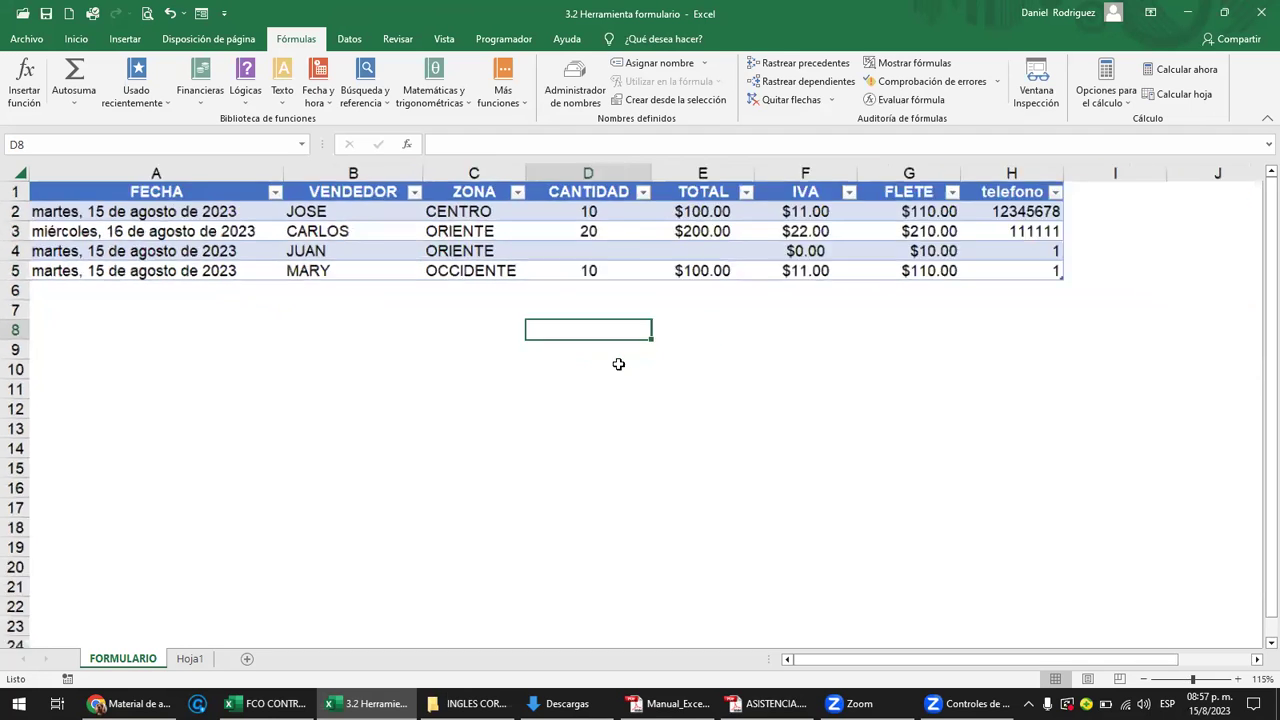
ctrl+scroll(618, 364, up, 1)
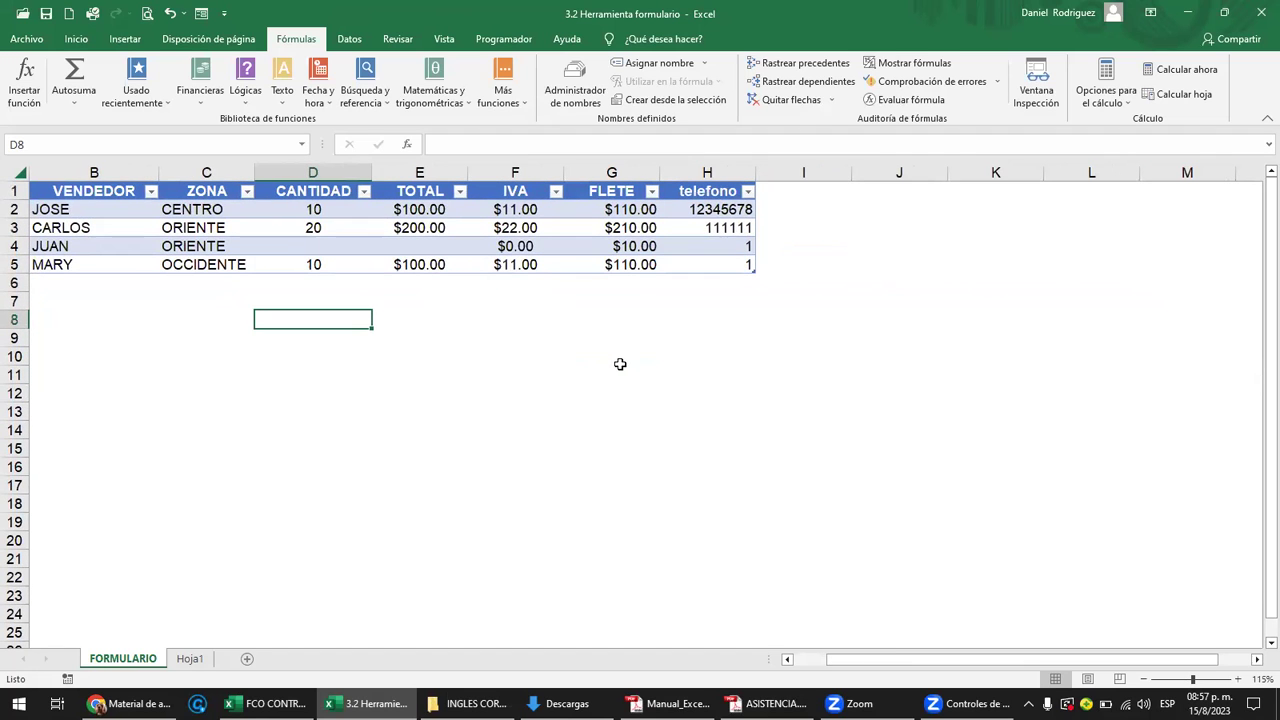
key(Left)
key(Left)
key(Left)
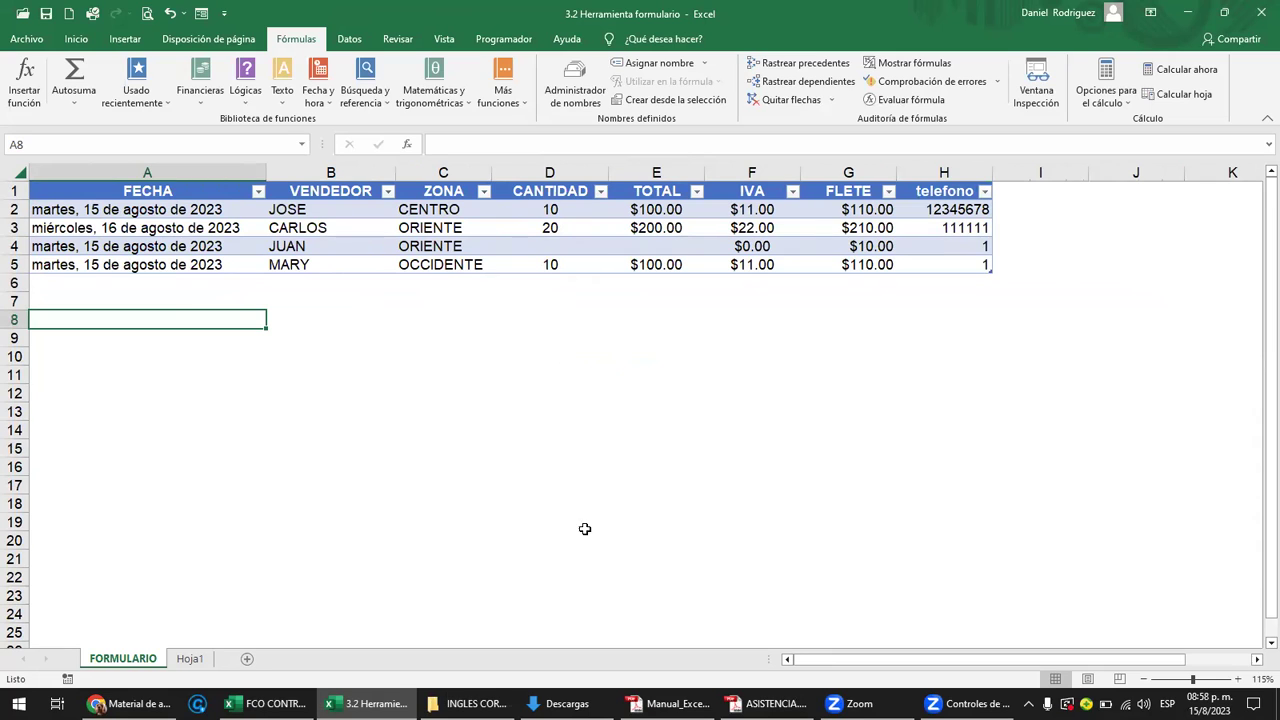
click(815, 433)
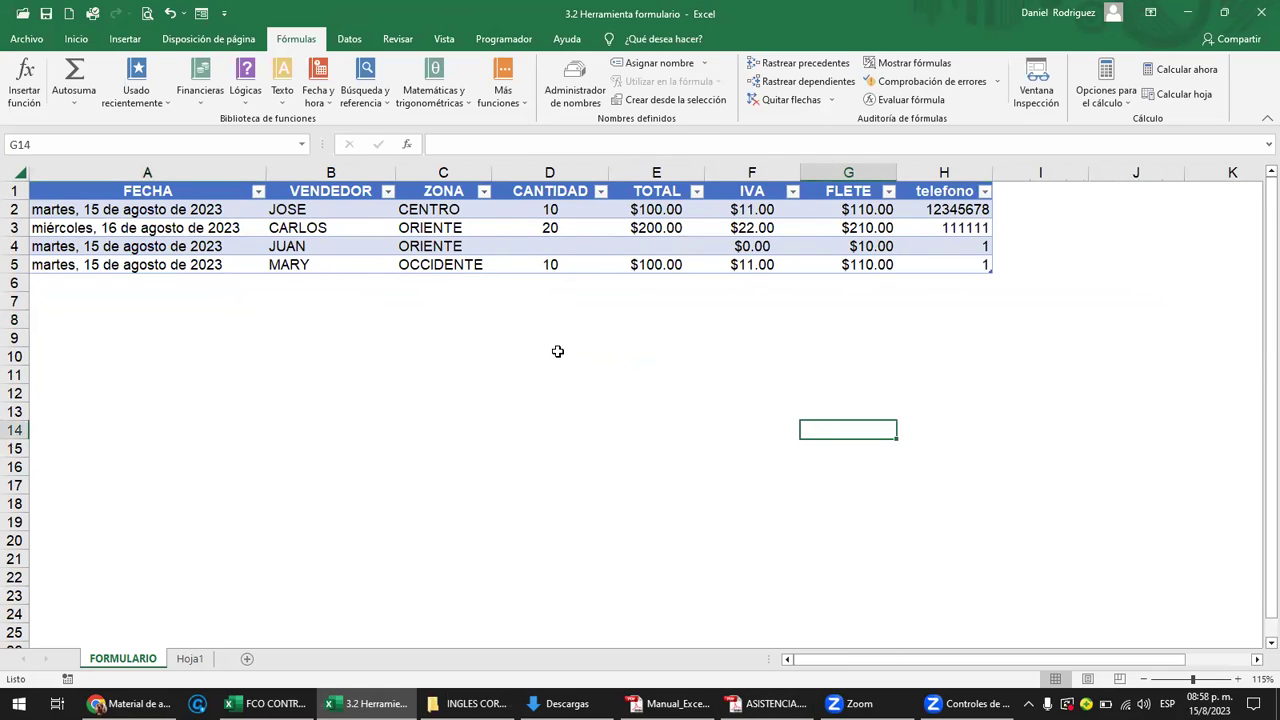
click(138, 216)
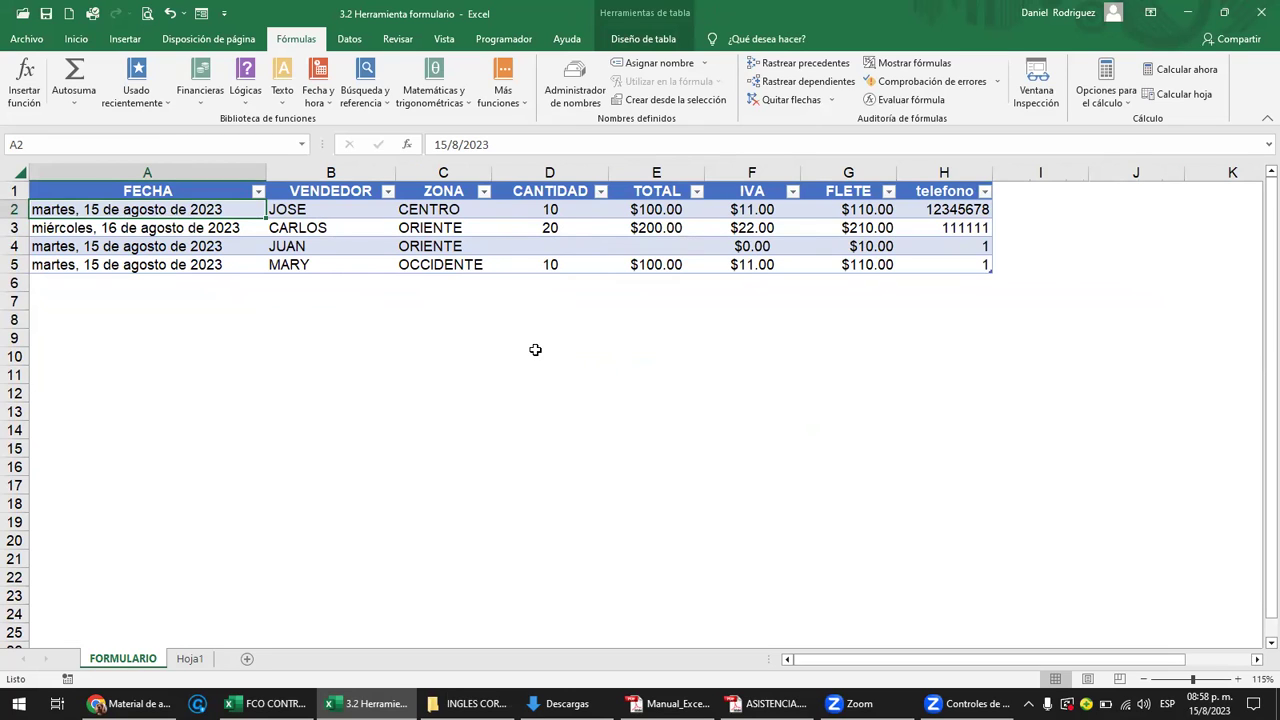
click(214, 264)
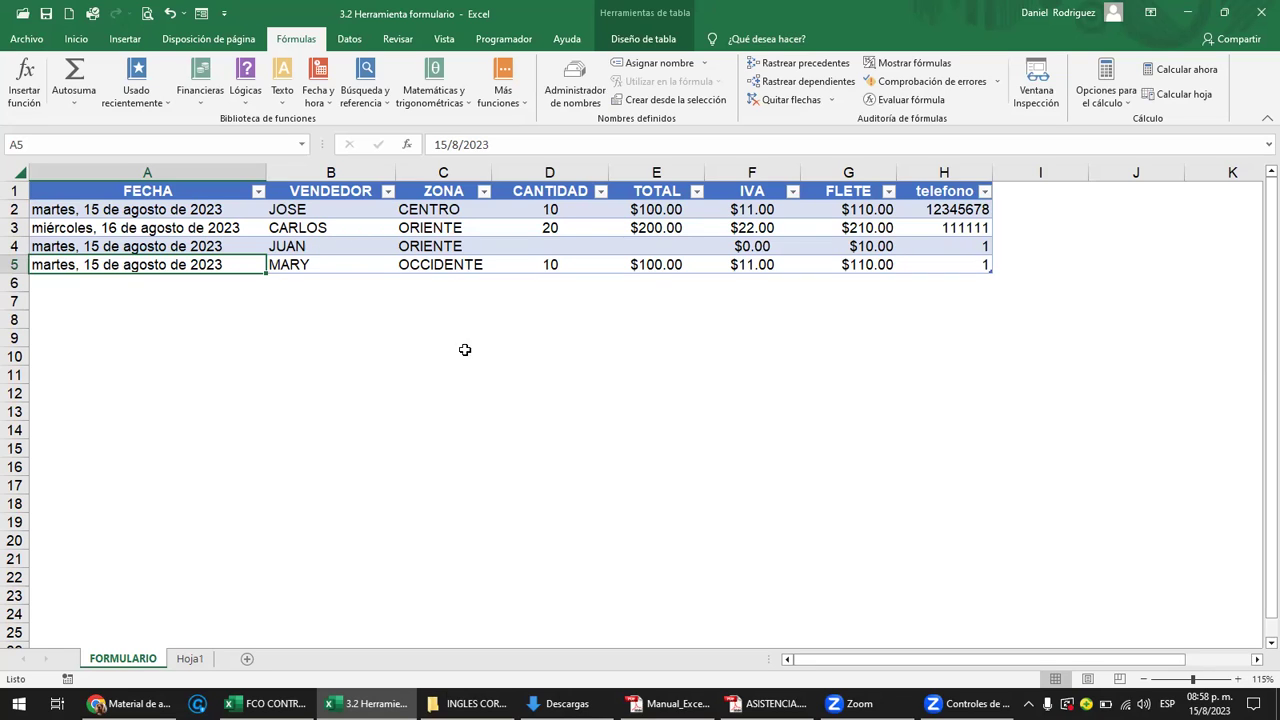
Deselect the table and stop sharing the screen in the Zoom meeting.
click(558, 406)
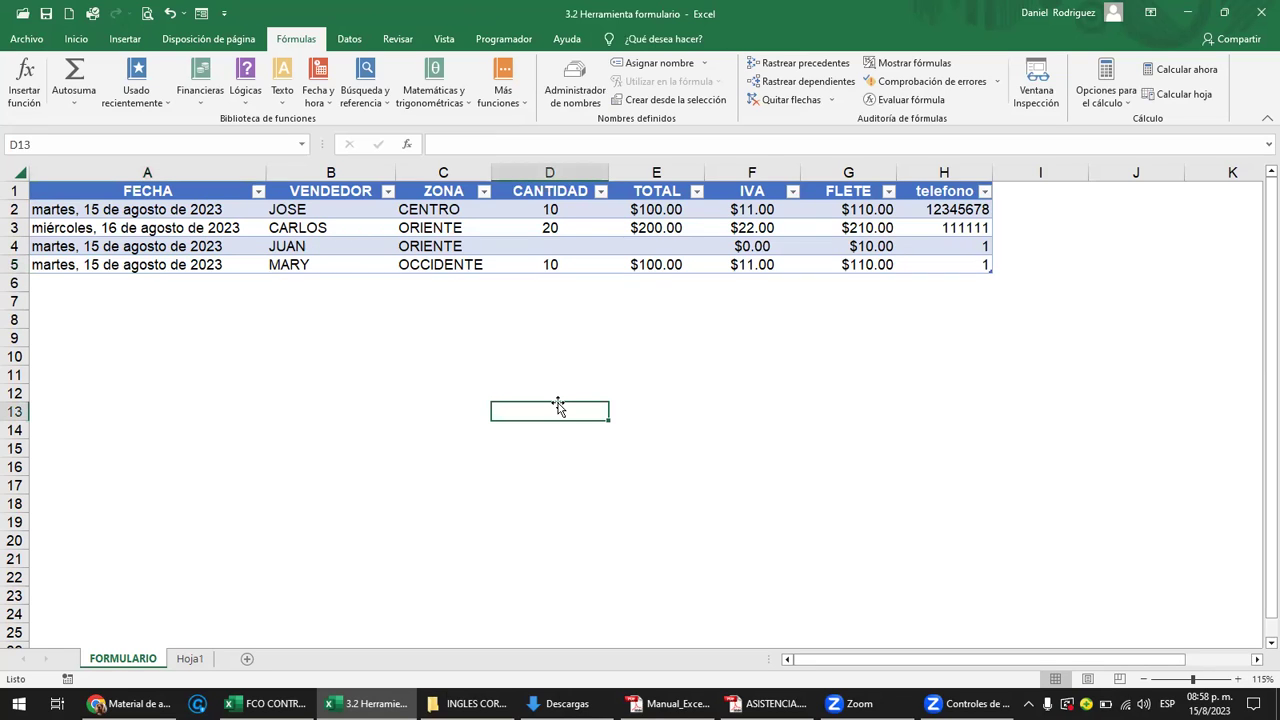
mouse_move(671, 703)
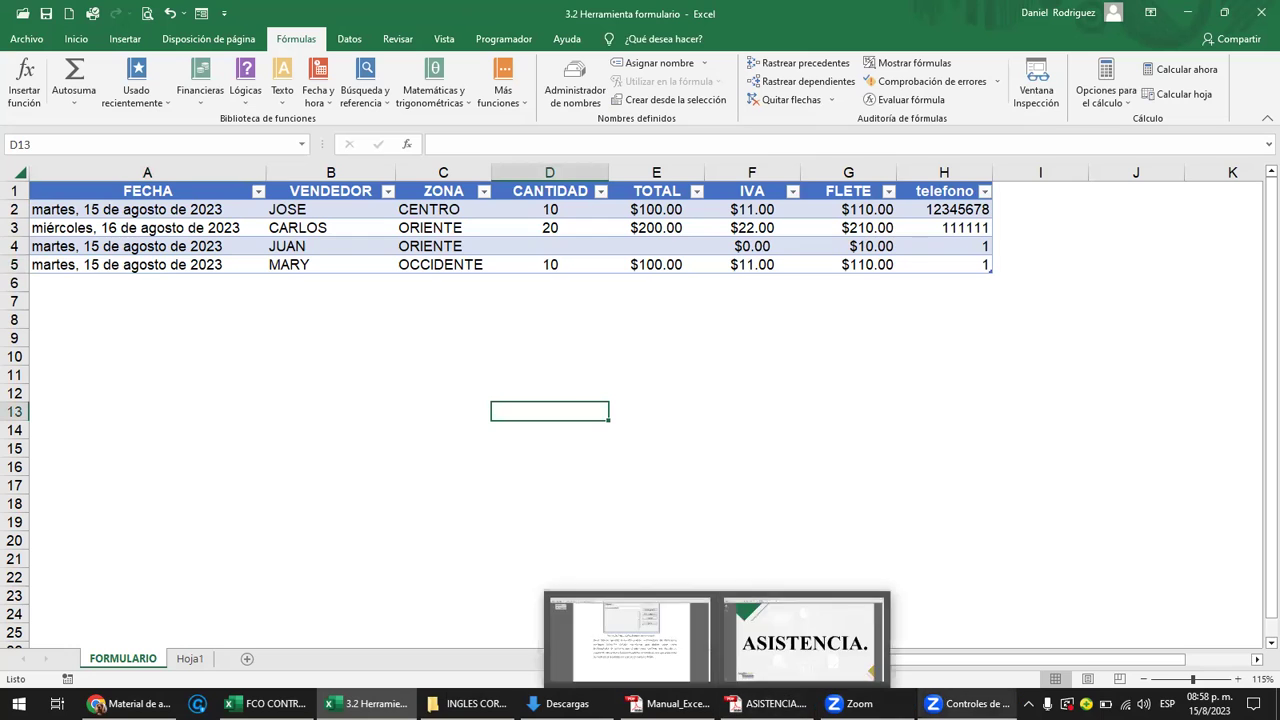
click(930, 620)
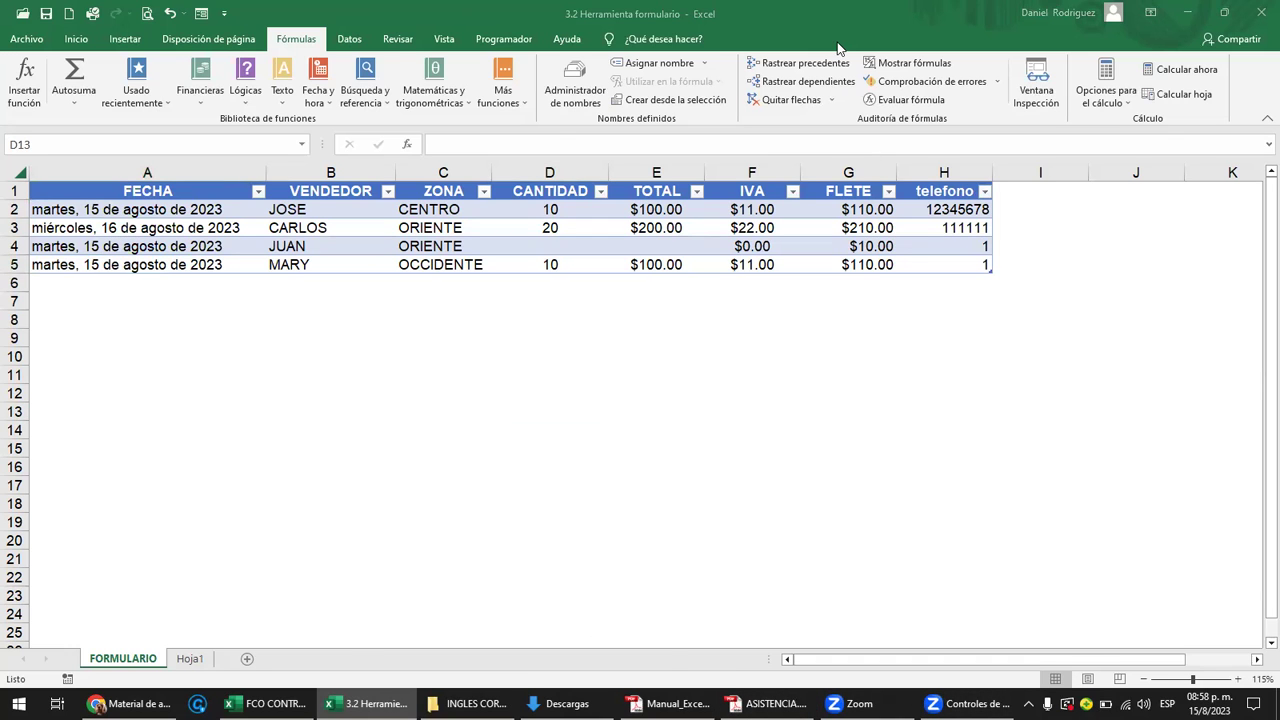
click(838, 48)
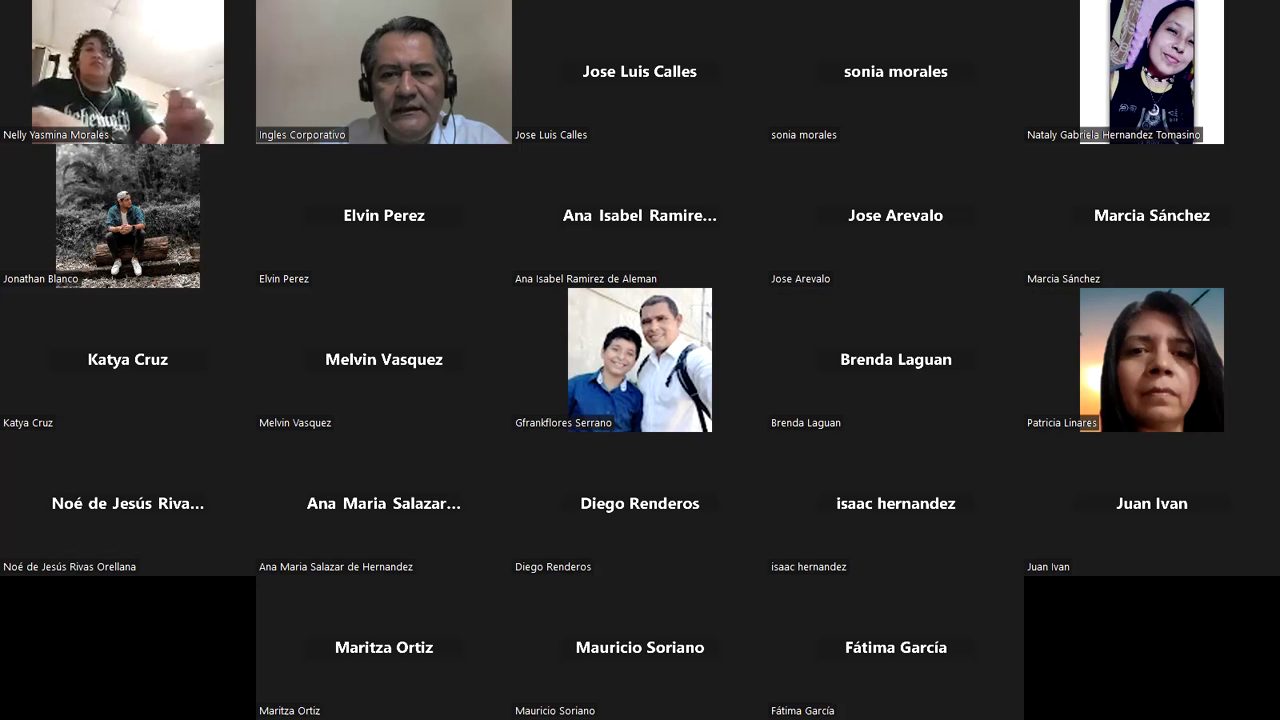